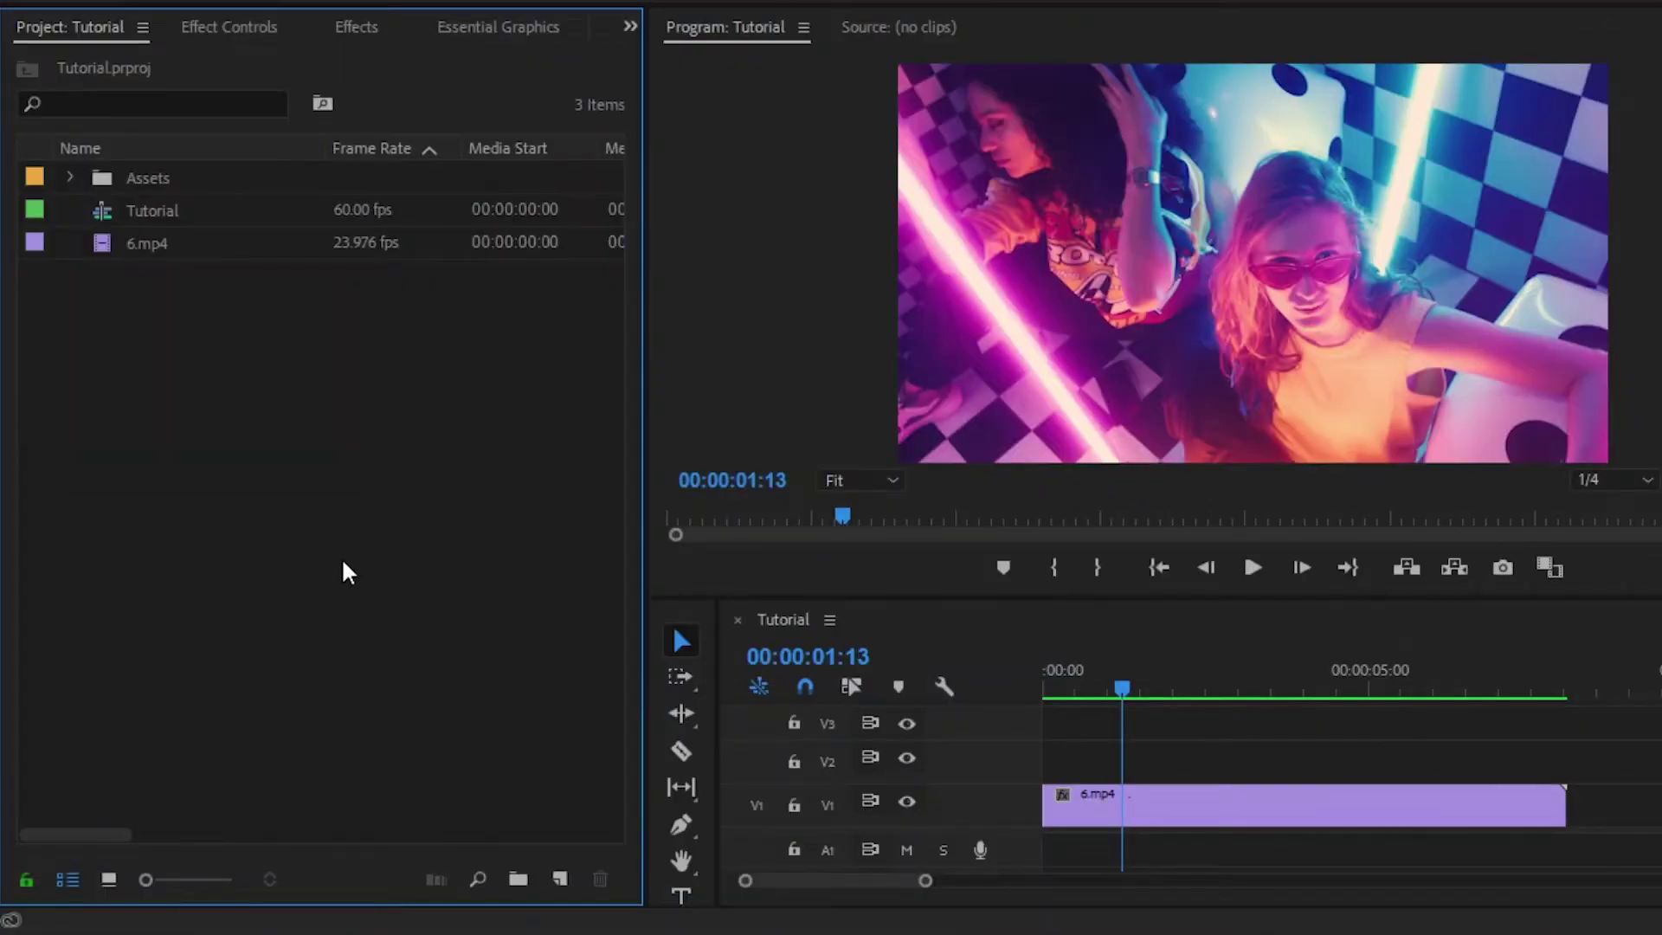
# Play back the 6.mp4 clip in the Tutorial sequence from near its start.
pyautogui.moveTo(1120, 690); pyautogui.dragTo(1066, 692)
pyautogui.press('space')
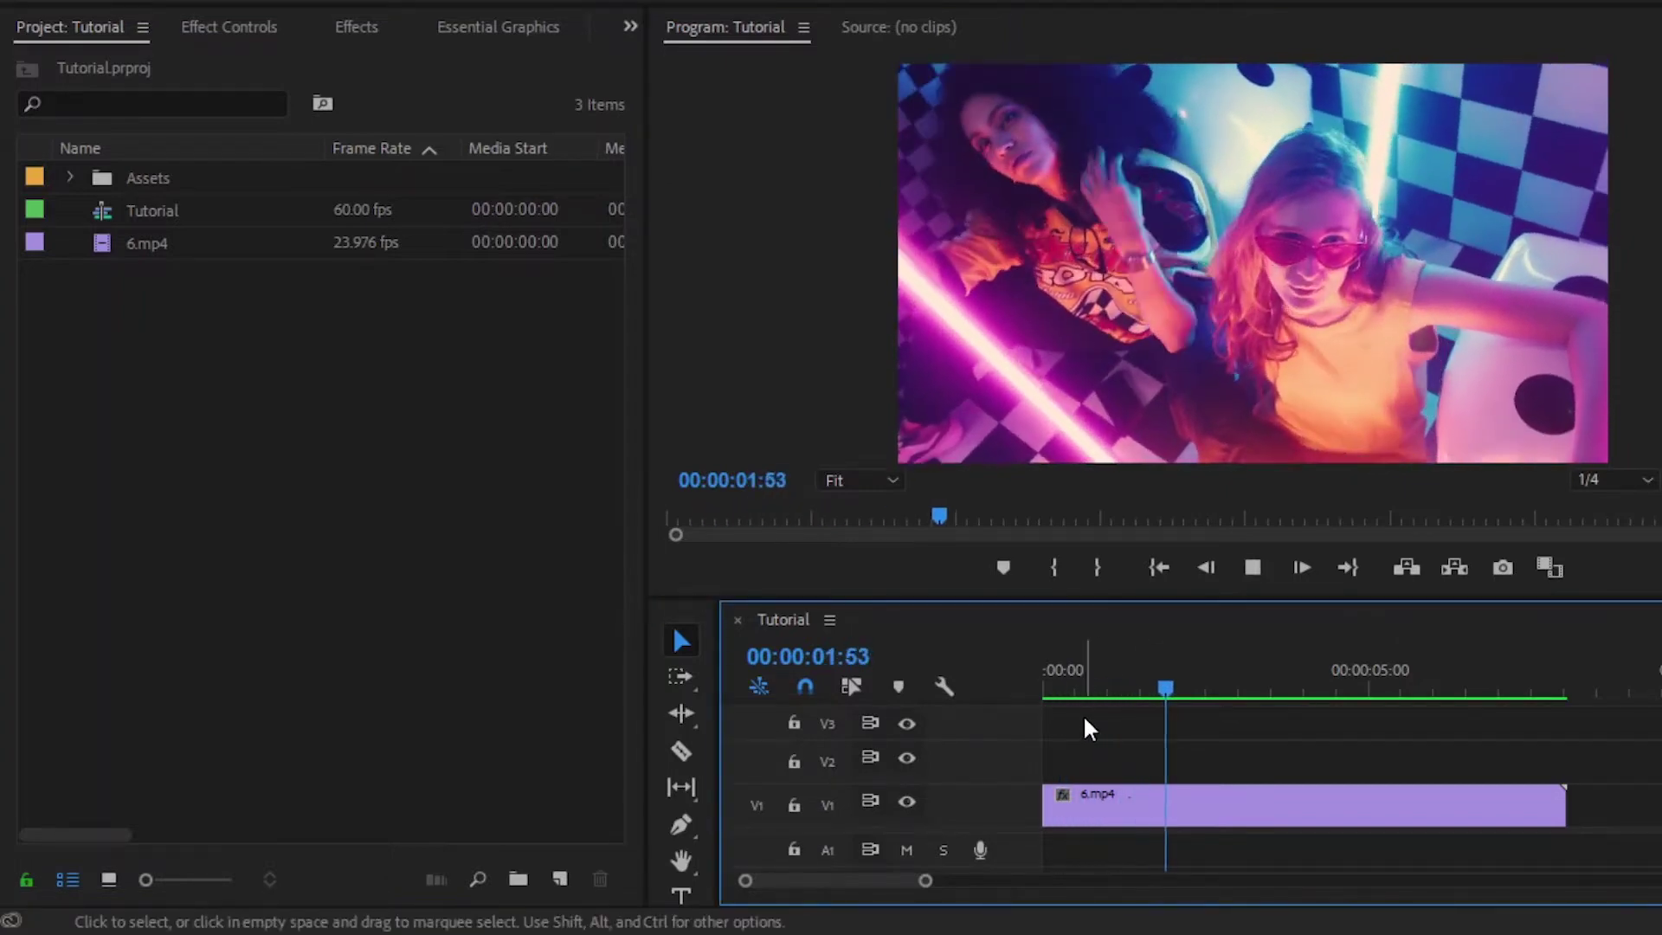
pyautogui.press('space')
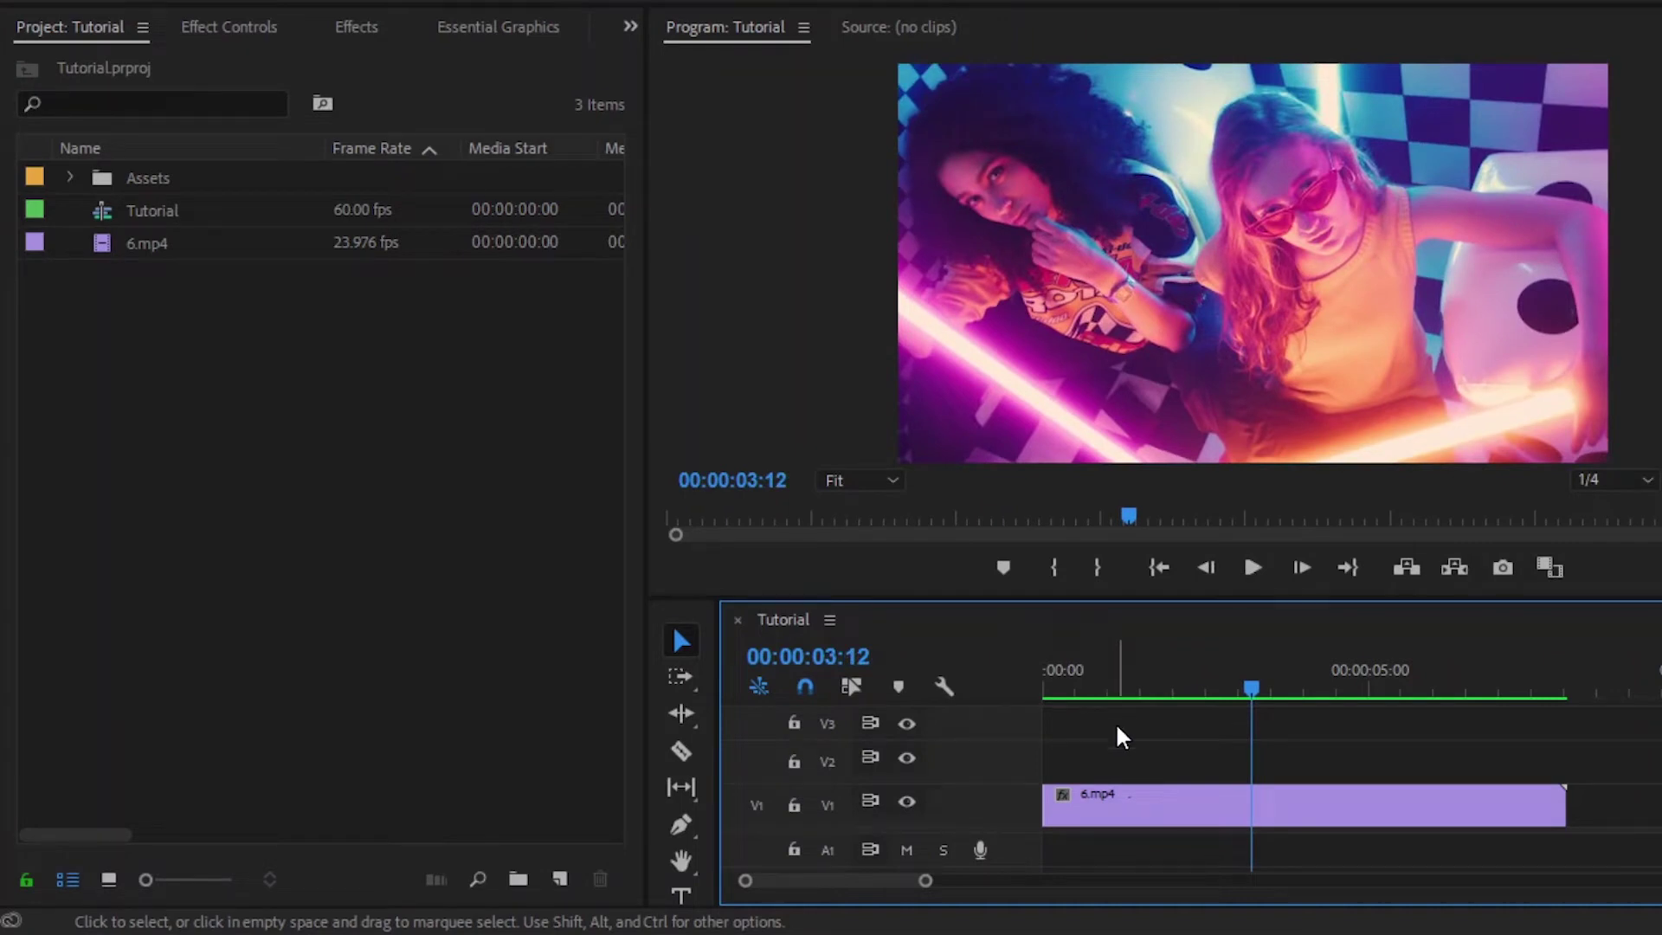
# Expand the Assets bin in the project to examine its overlay images and video files.
pyautogui.click(70, 178)
pyautogui.click(181, 215)
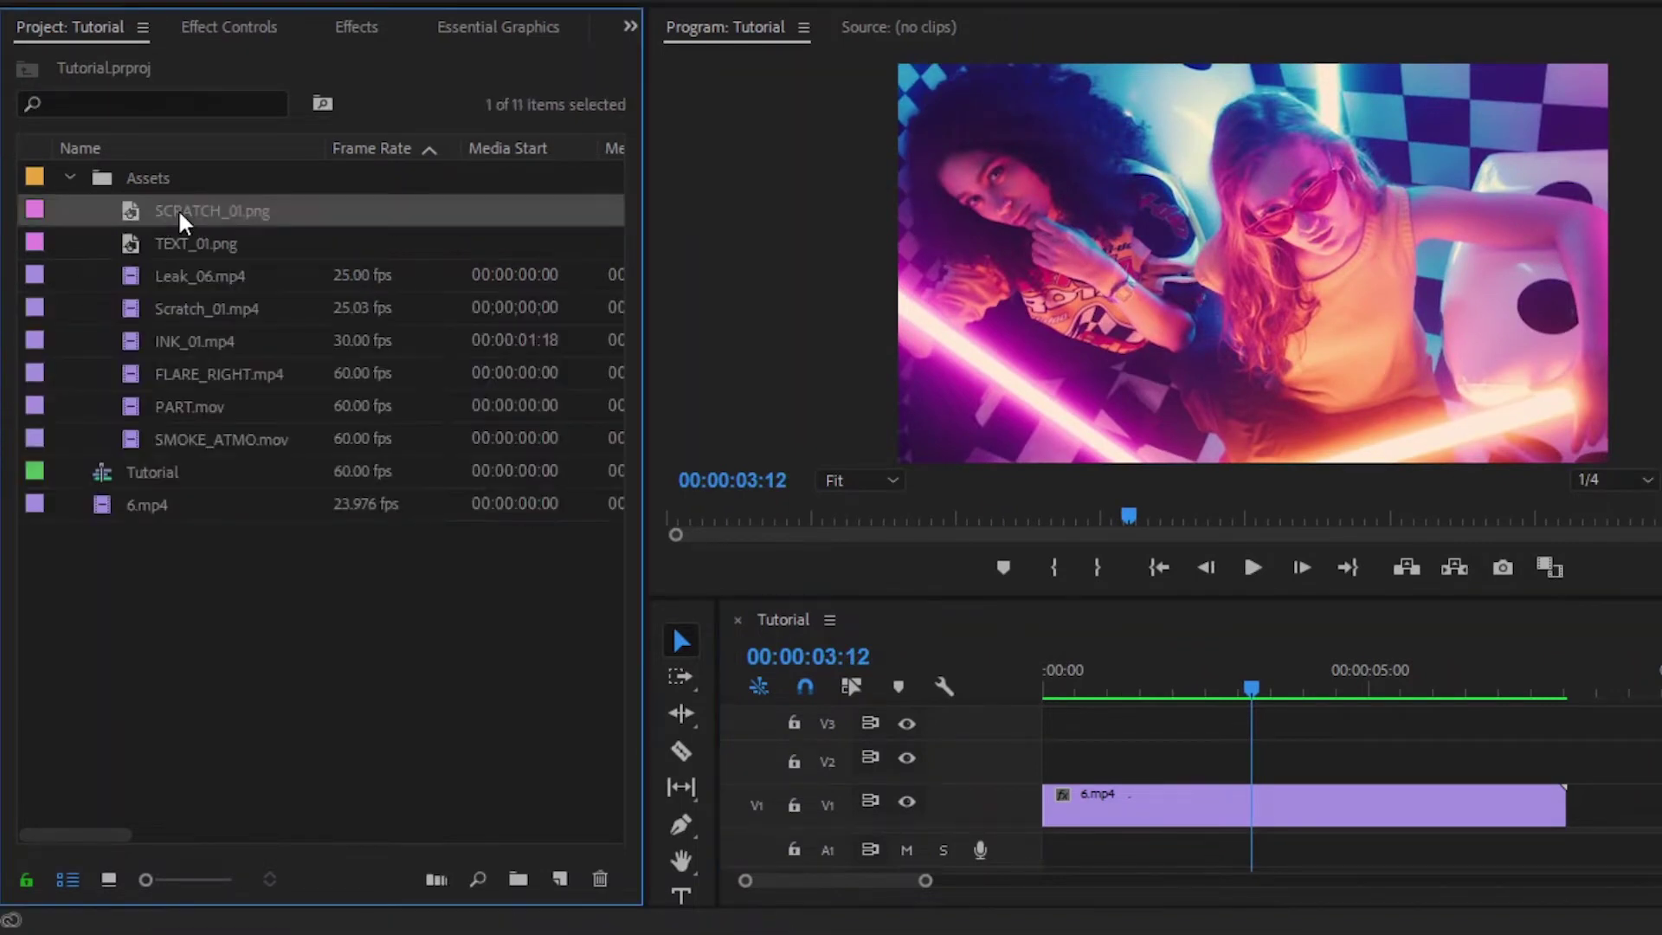
pyautogui.click(192, 441)
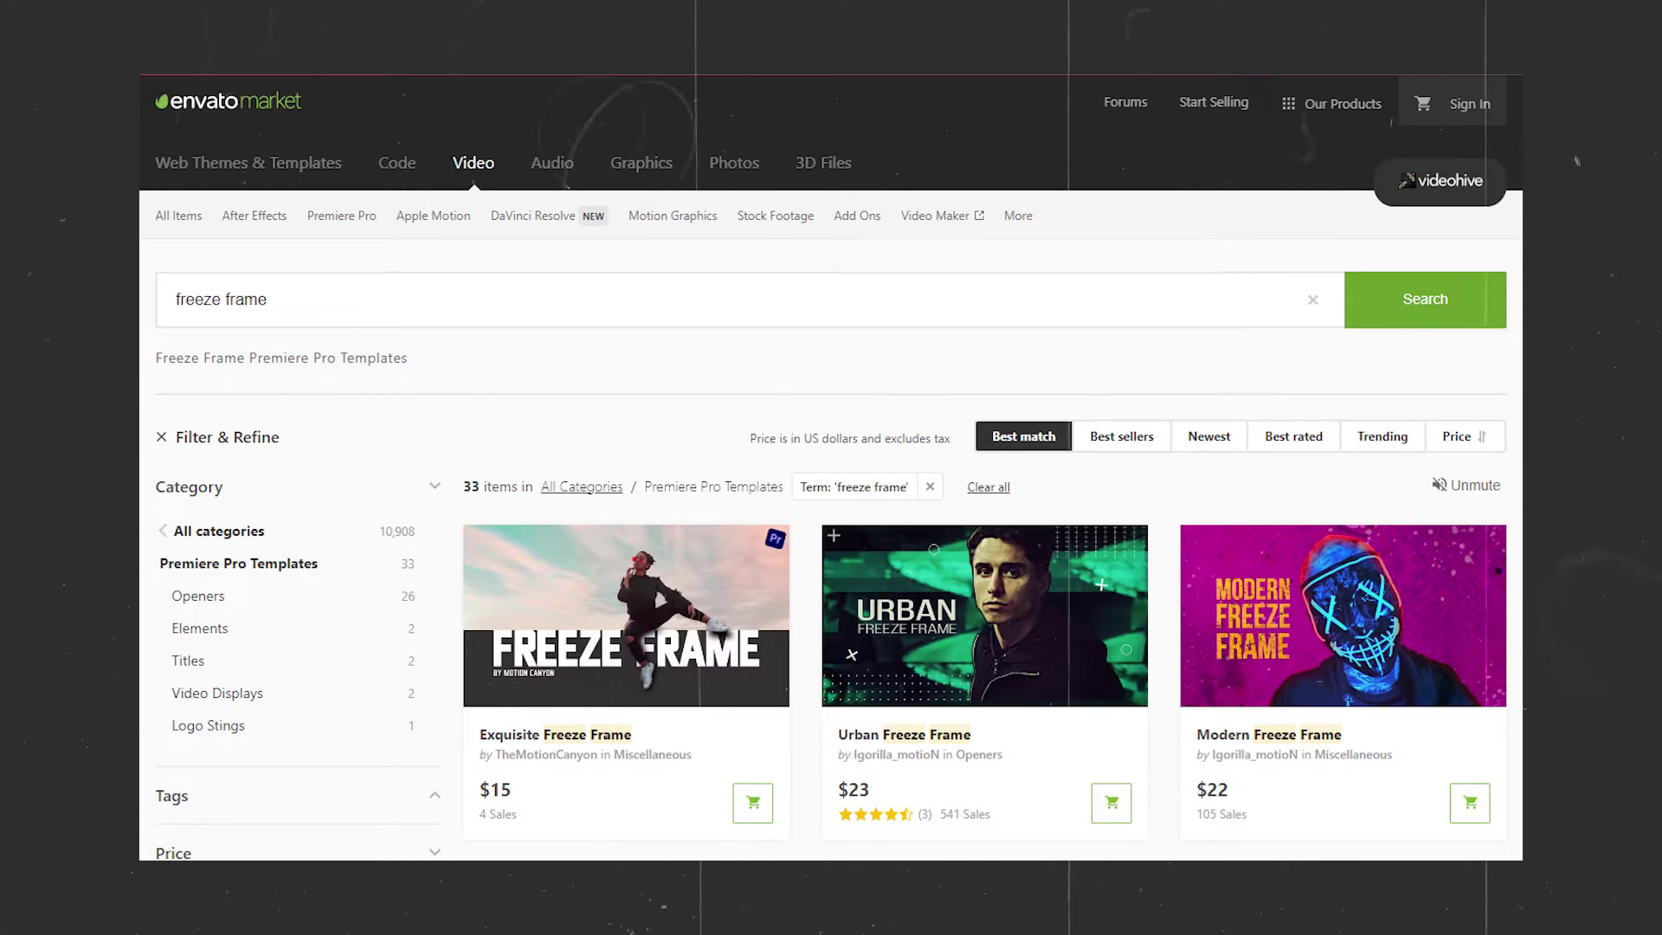
# Look through the freeze frame Premiere Pro templates in the Envato Market search results.
pyautogui.scroll(-2, 831, 468)
pyautogui.scroll(-3, 831, 468)
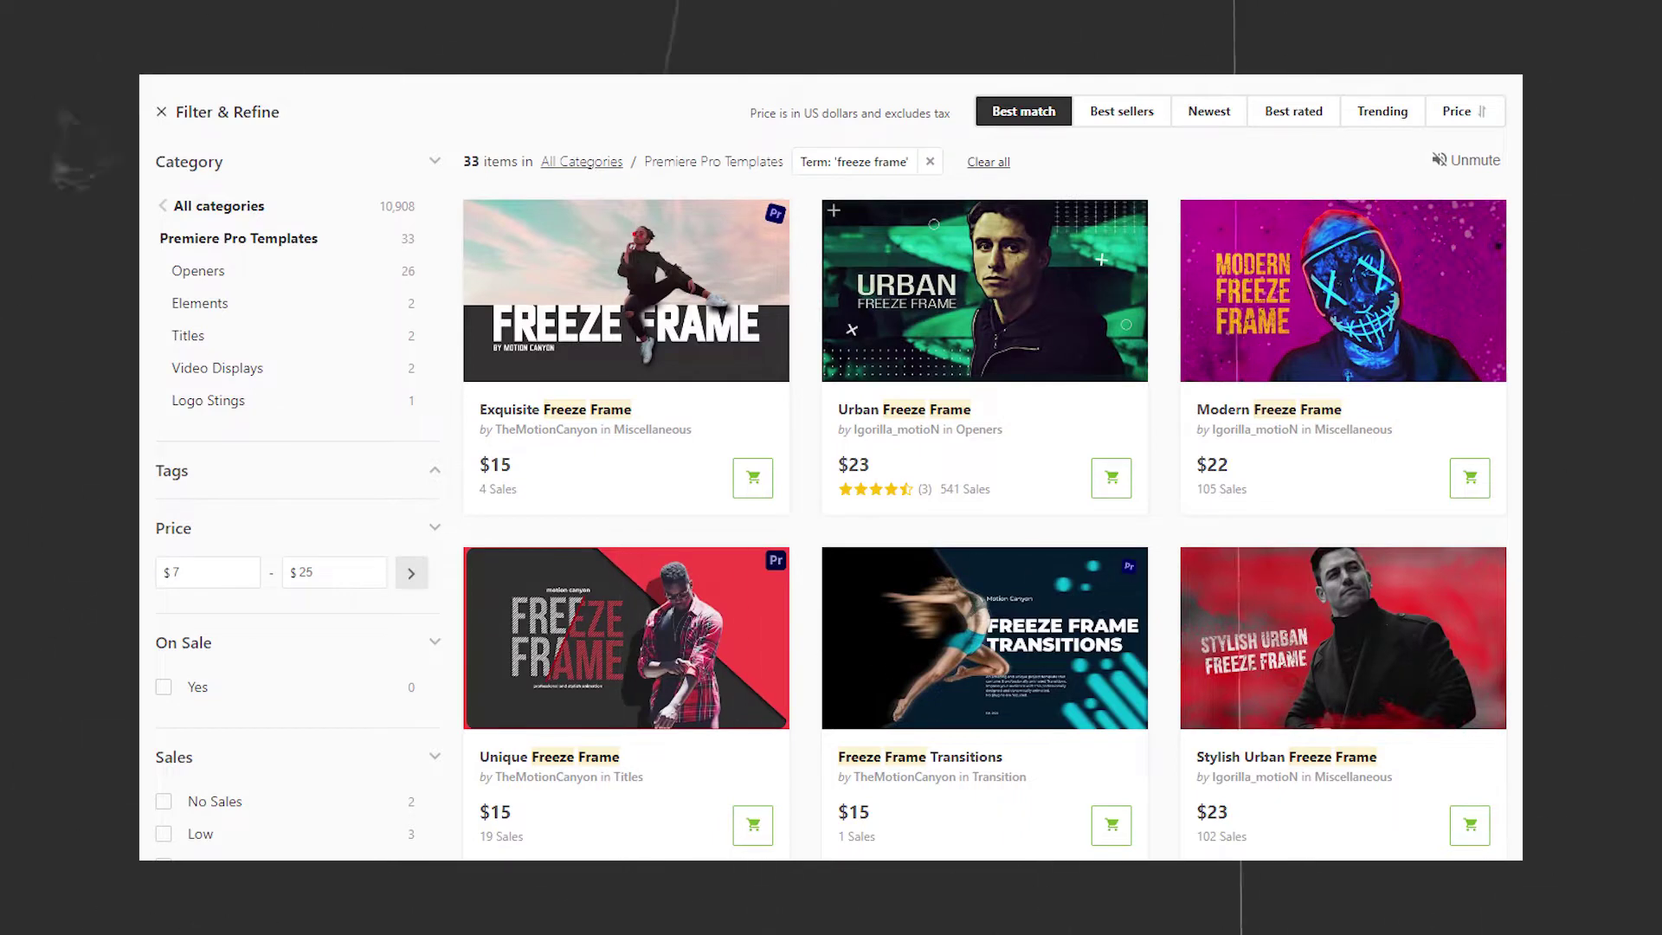
pyautogui.scroll(-5, 831, 467)
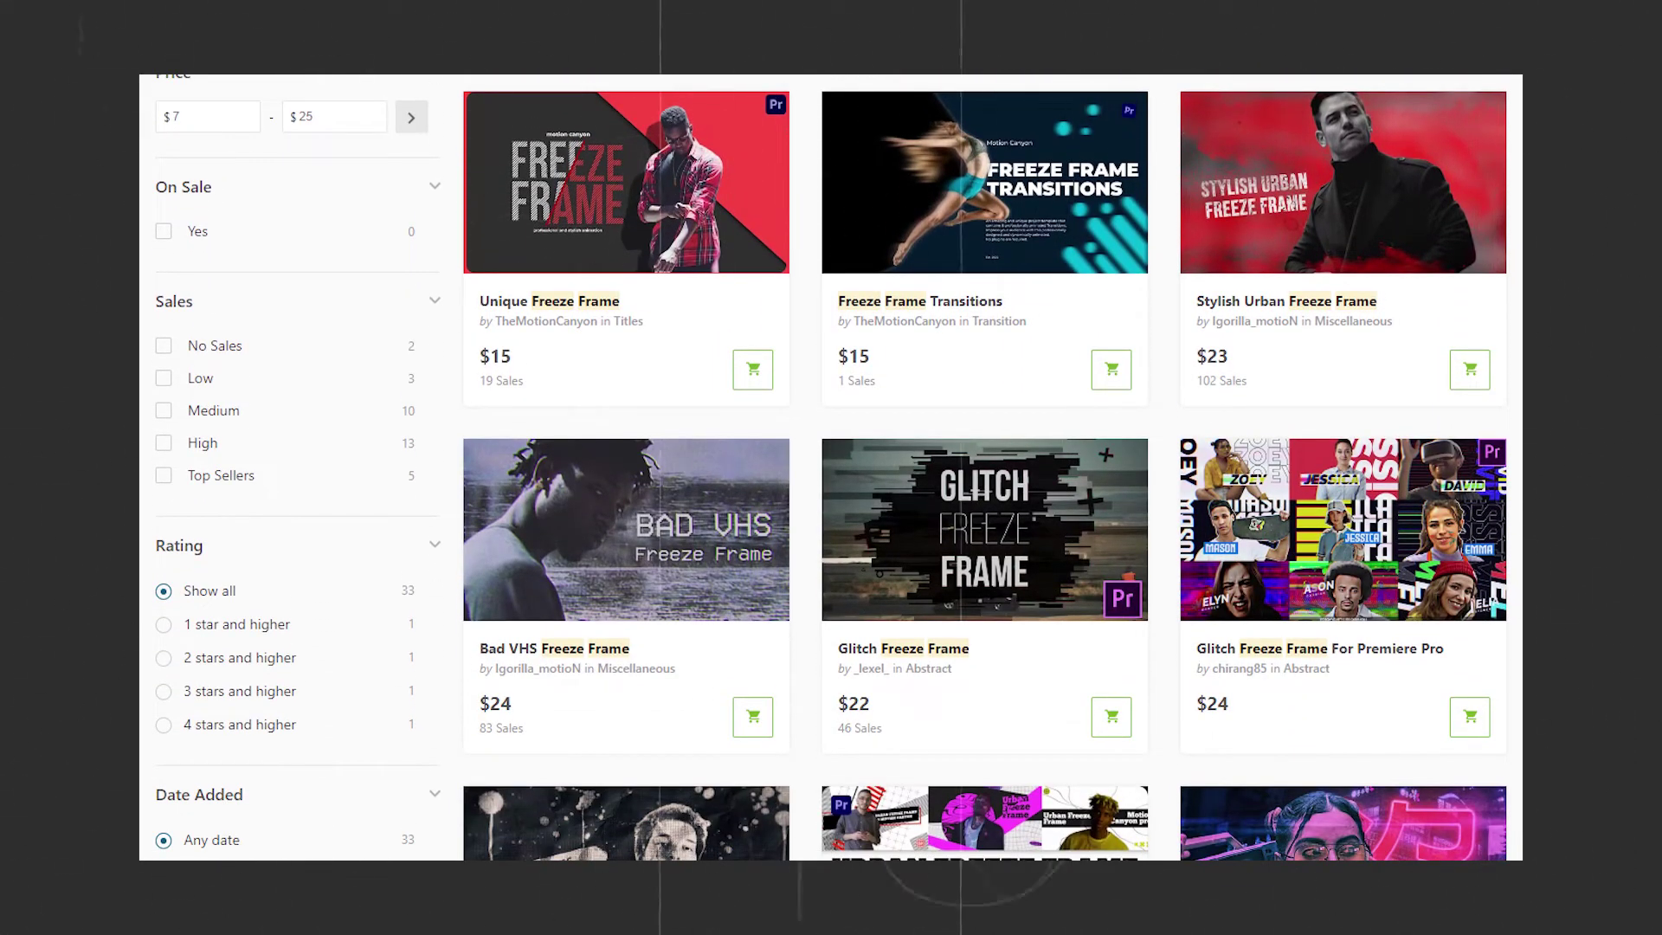
pyautogui.scroll(-2, 831, 468)
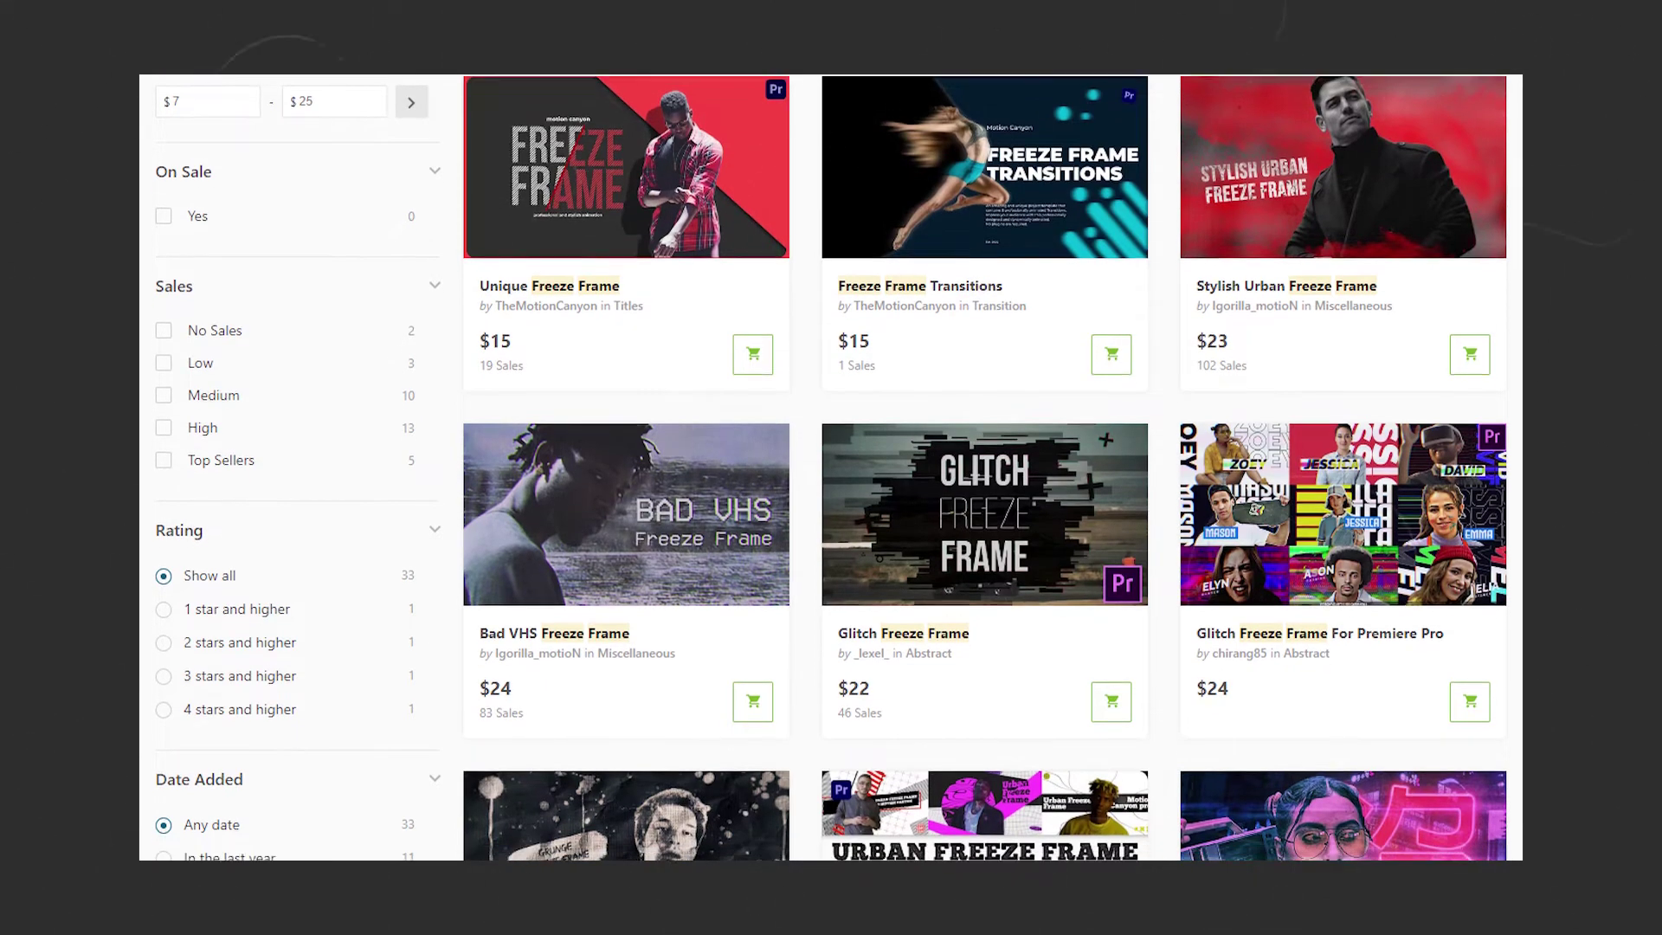
pyautogui.scroll(-7, 831, 468)
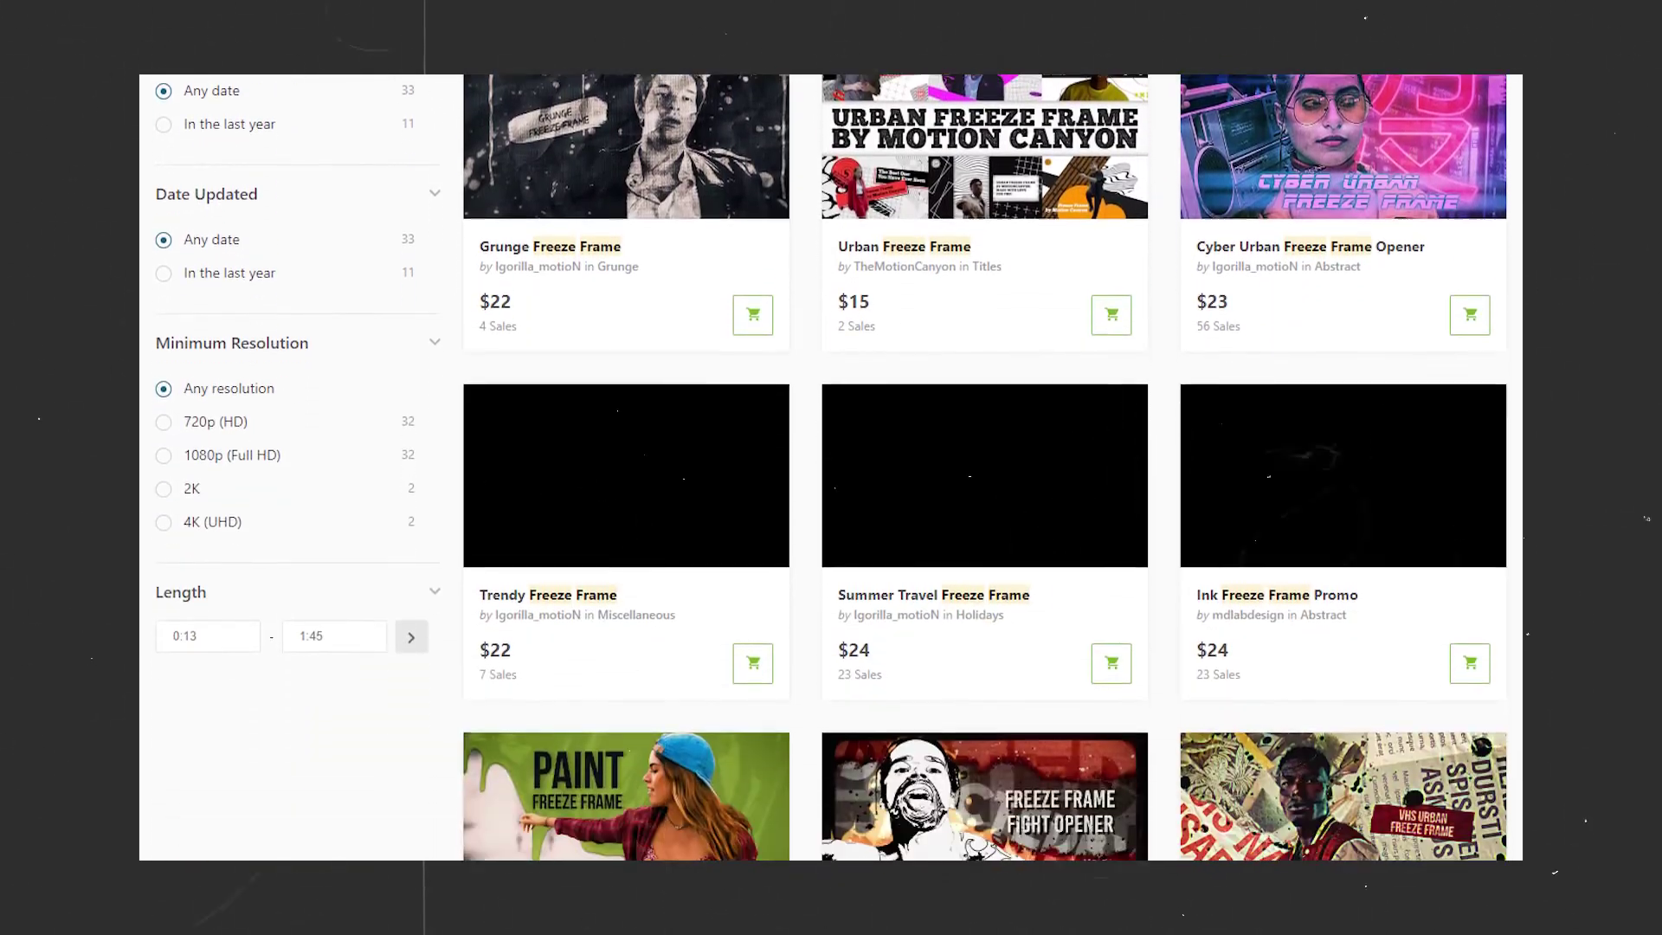
pyautogui.scroll(-7, 831, 467)
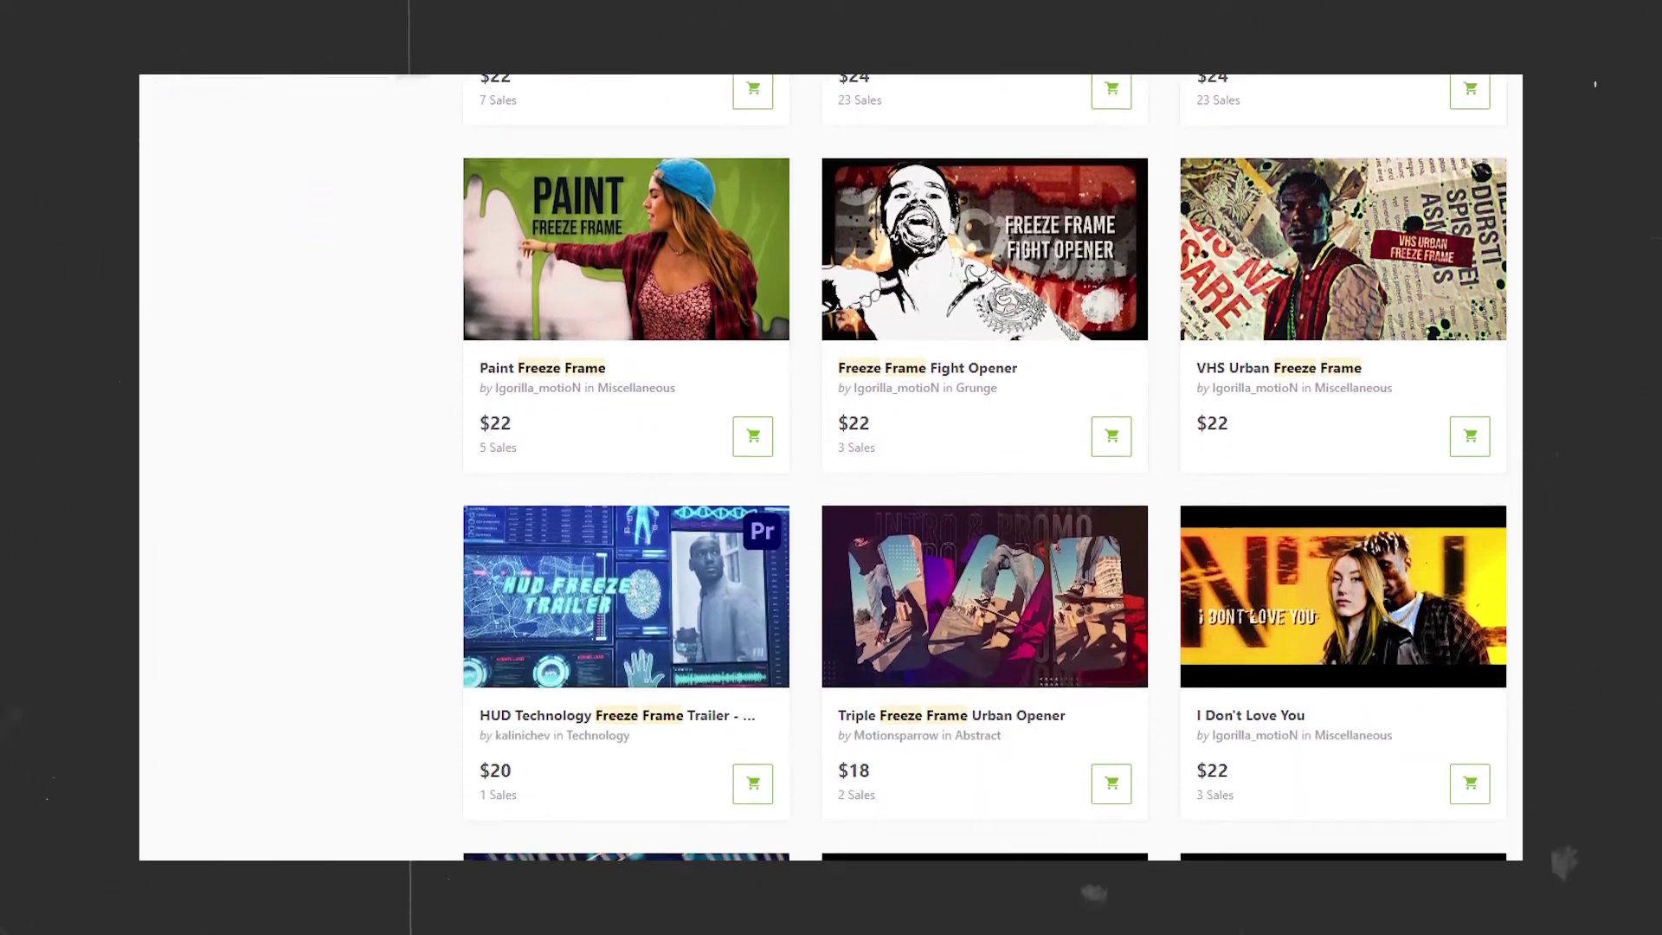
pyautogui.scroll(-7, 831, 468)
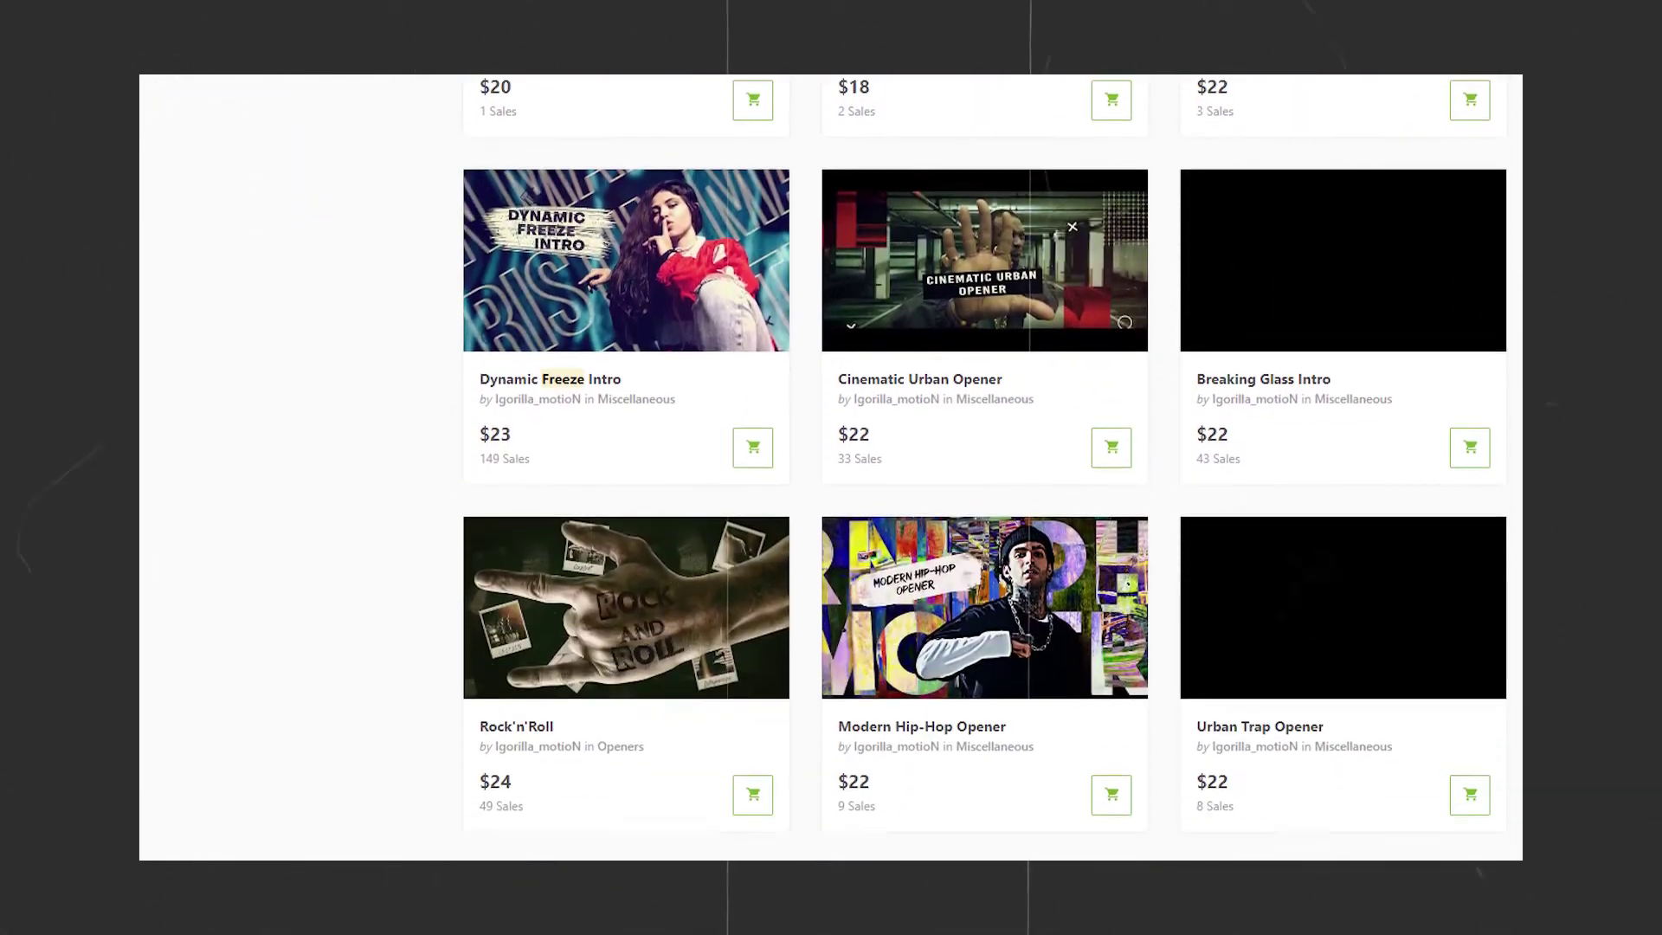
pyautogui.scroll(-2, 831, 467)
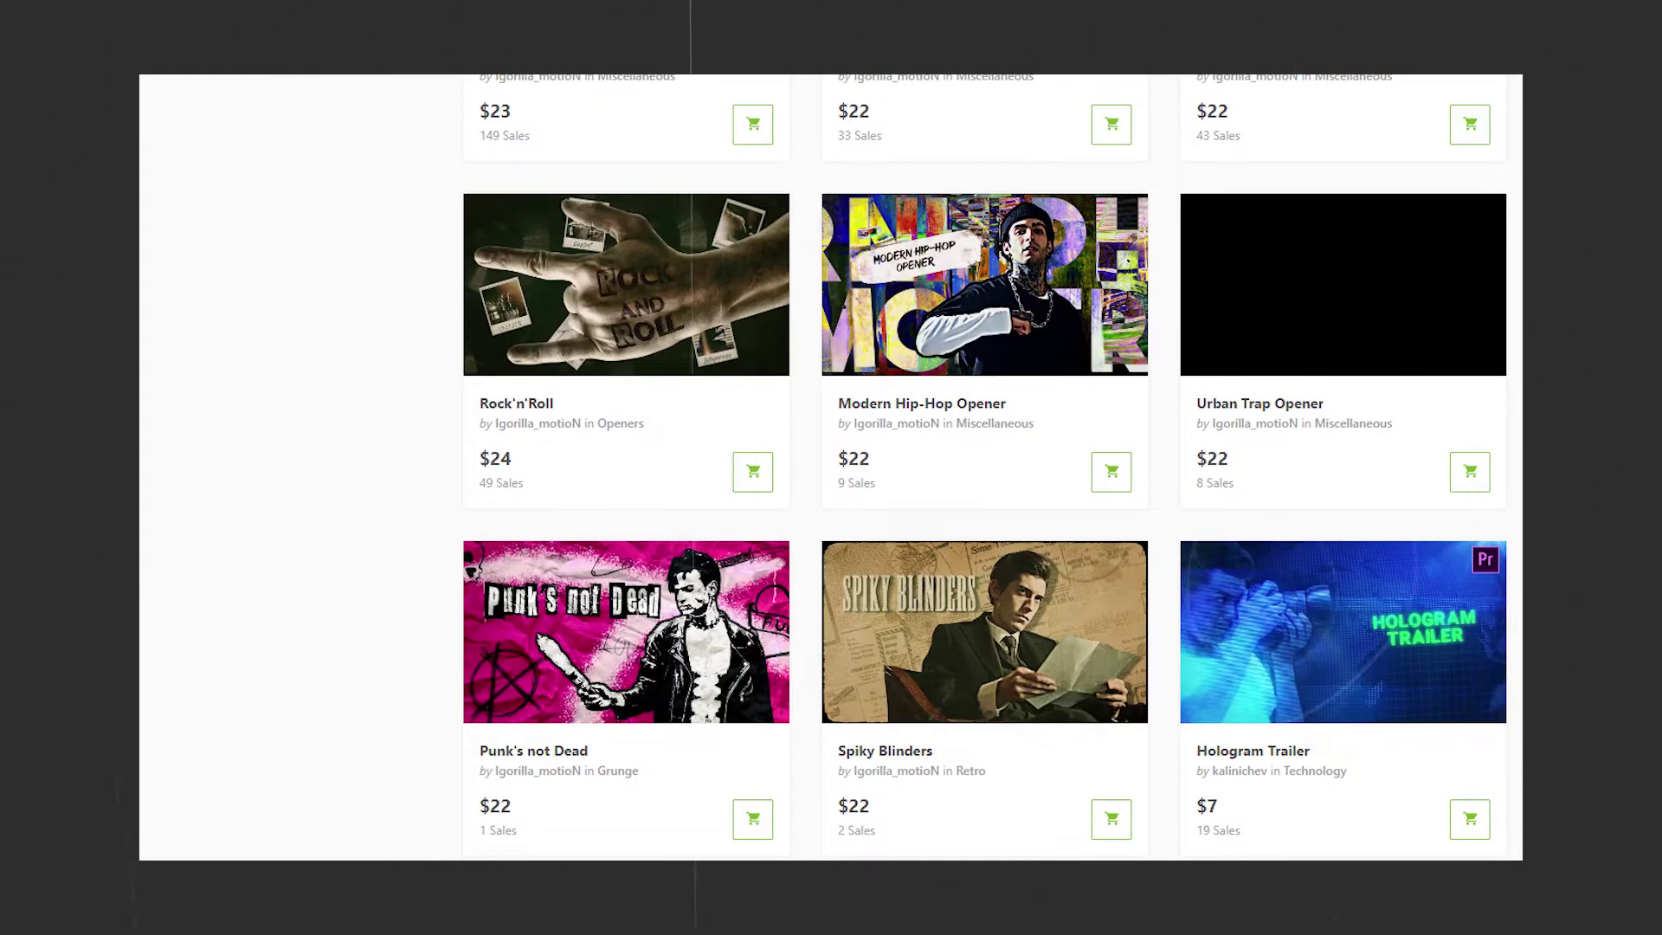
pyautogui.scroll(10, 984, 467)
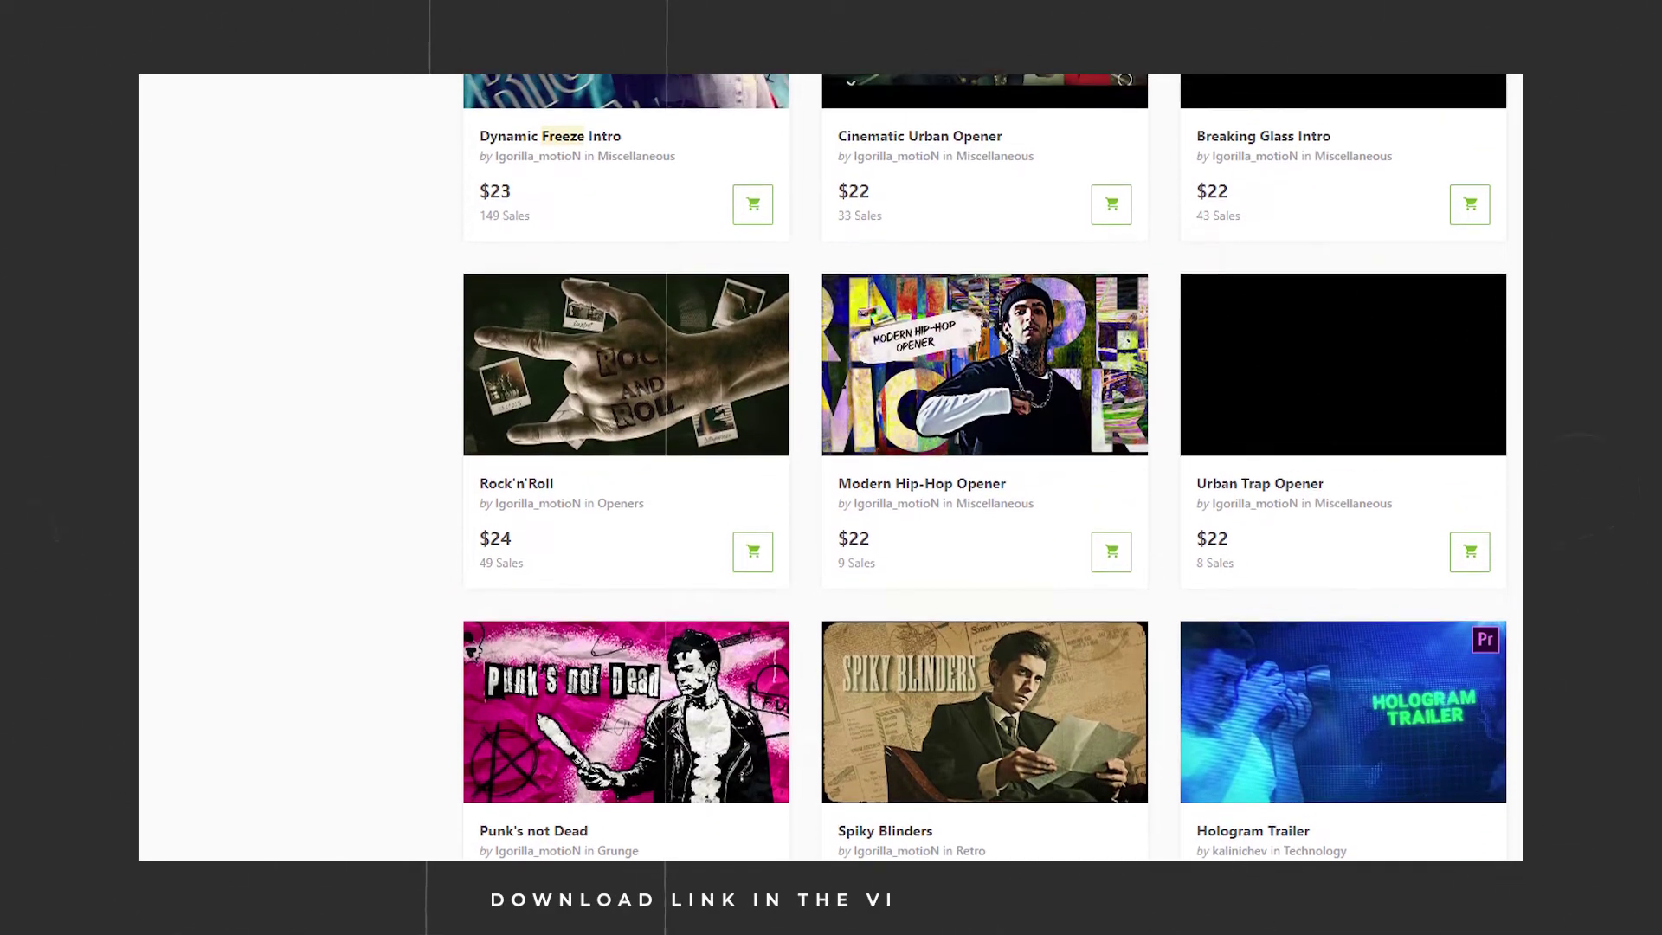
pyautogui.scroll(18, 984, 467)
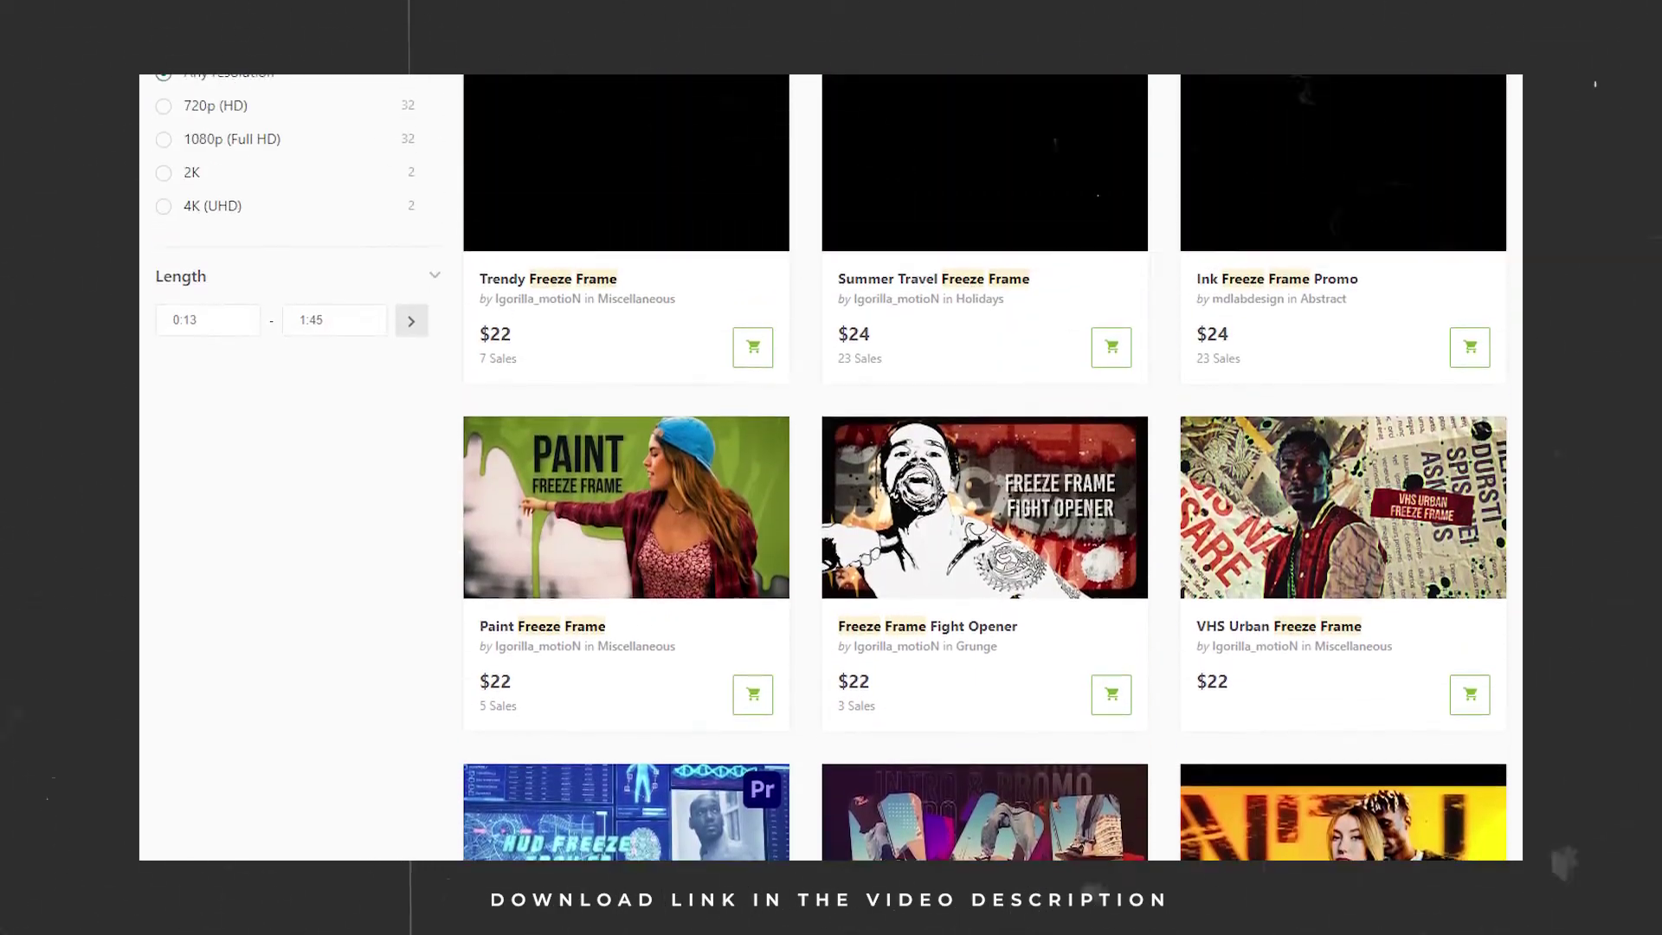
pyautogui.scroll(8, 984, 467)
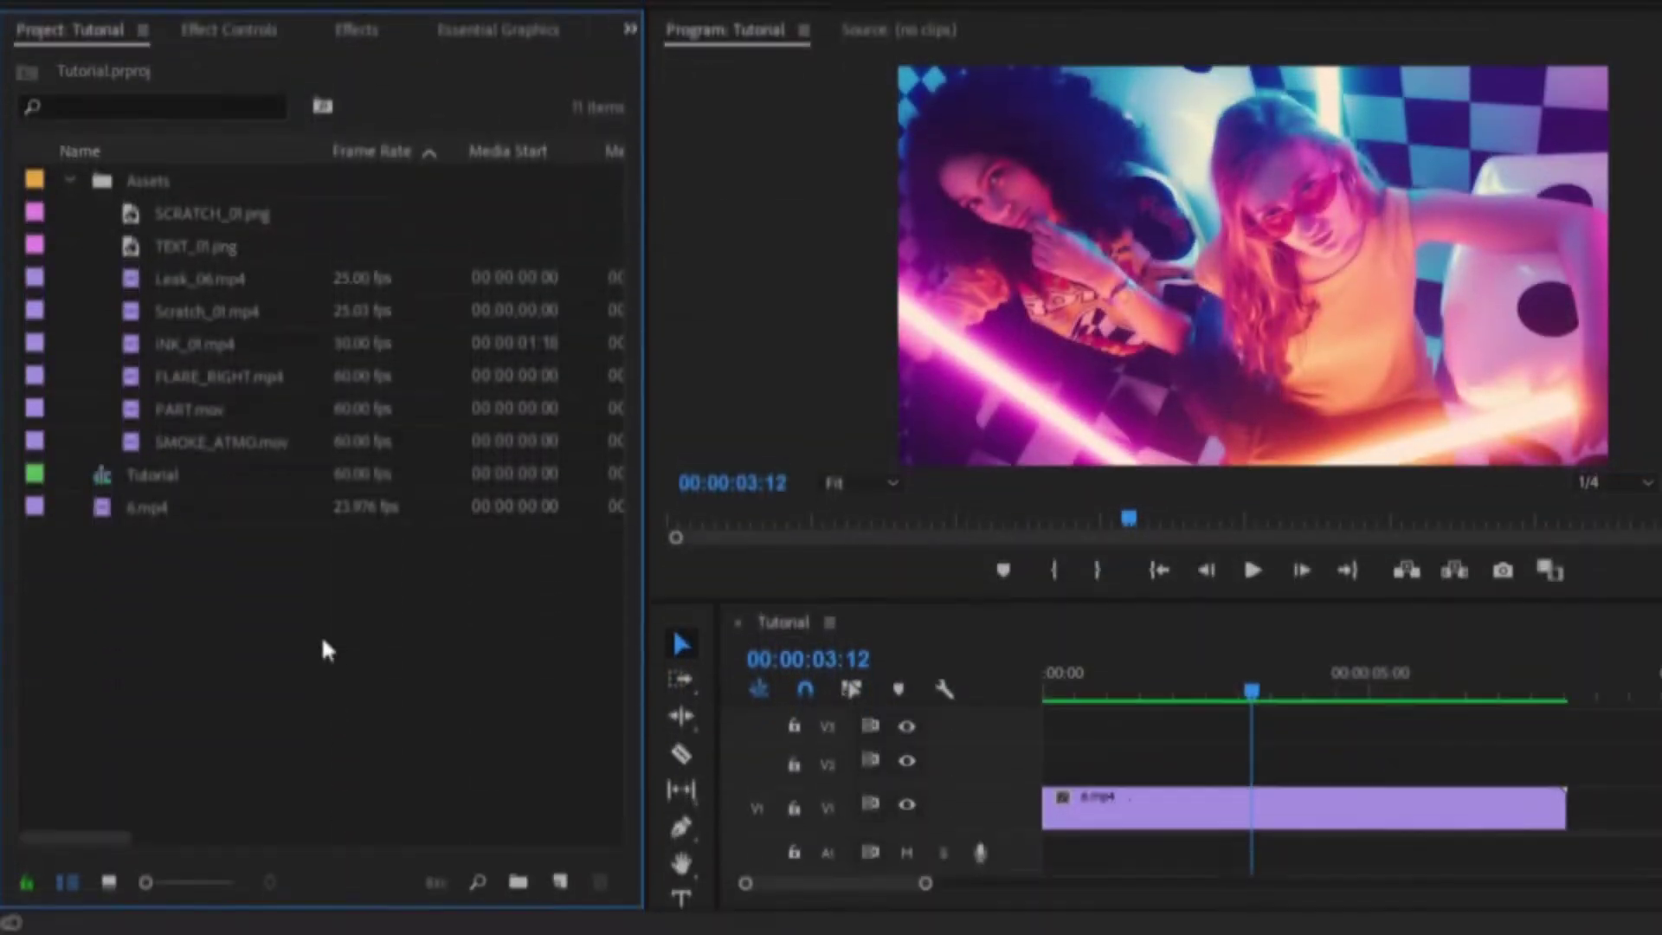
# Place the playhead at 00:00:02:30 and nest the 6.mp4 clip as "Photo or Video Placeholder".
pyautogui.moveTo(1247, 690); pyautogui.dragTo(1206, 693)
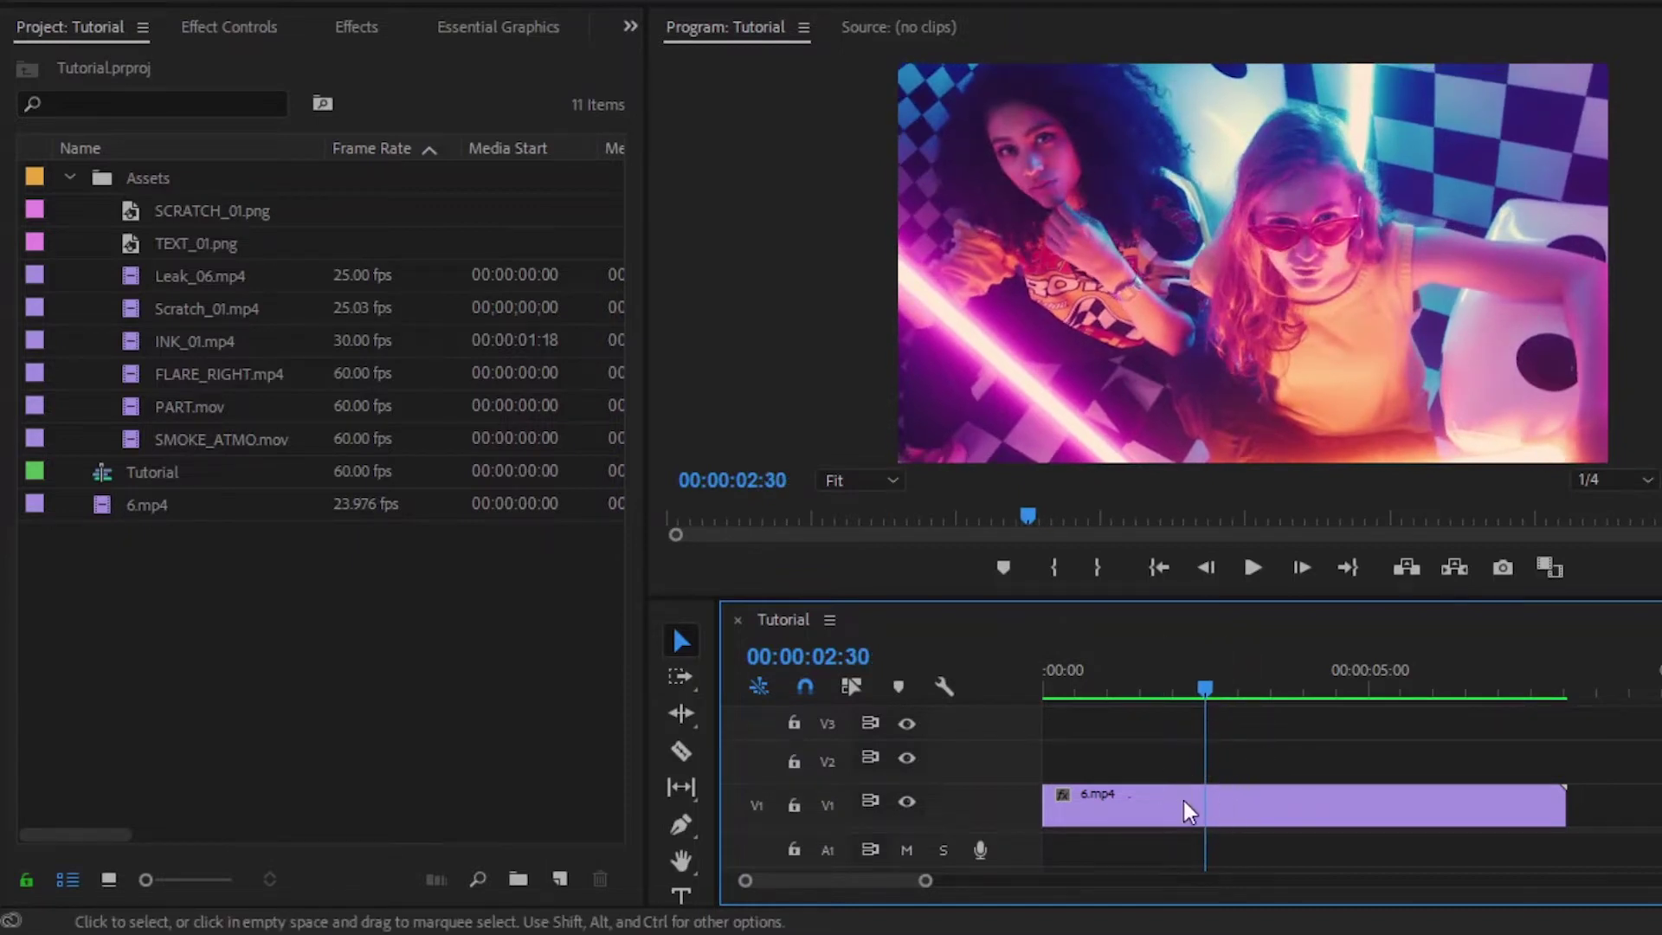
pyautogui.click(1229, 814)
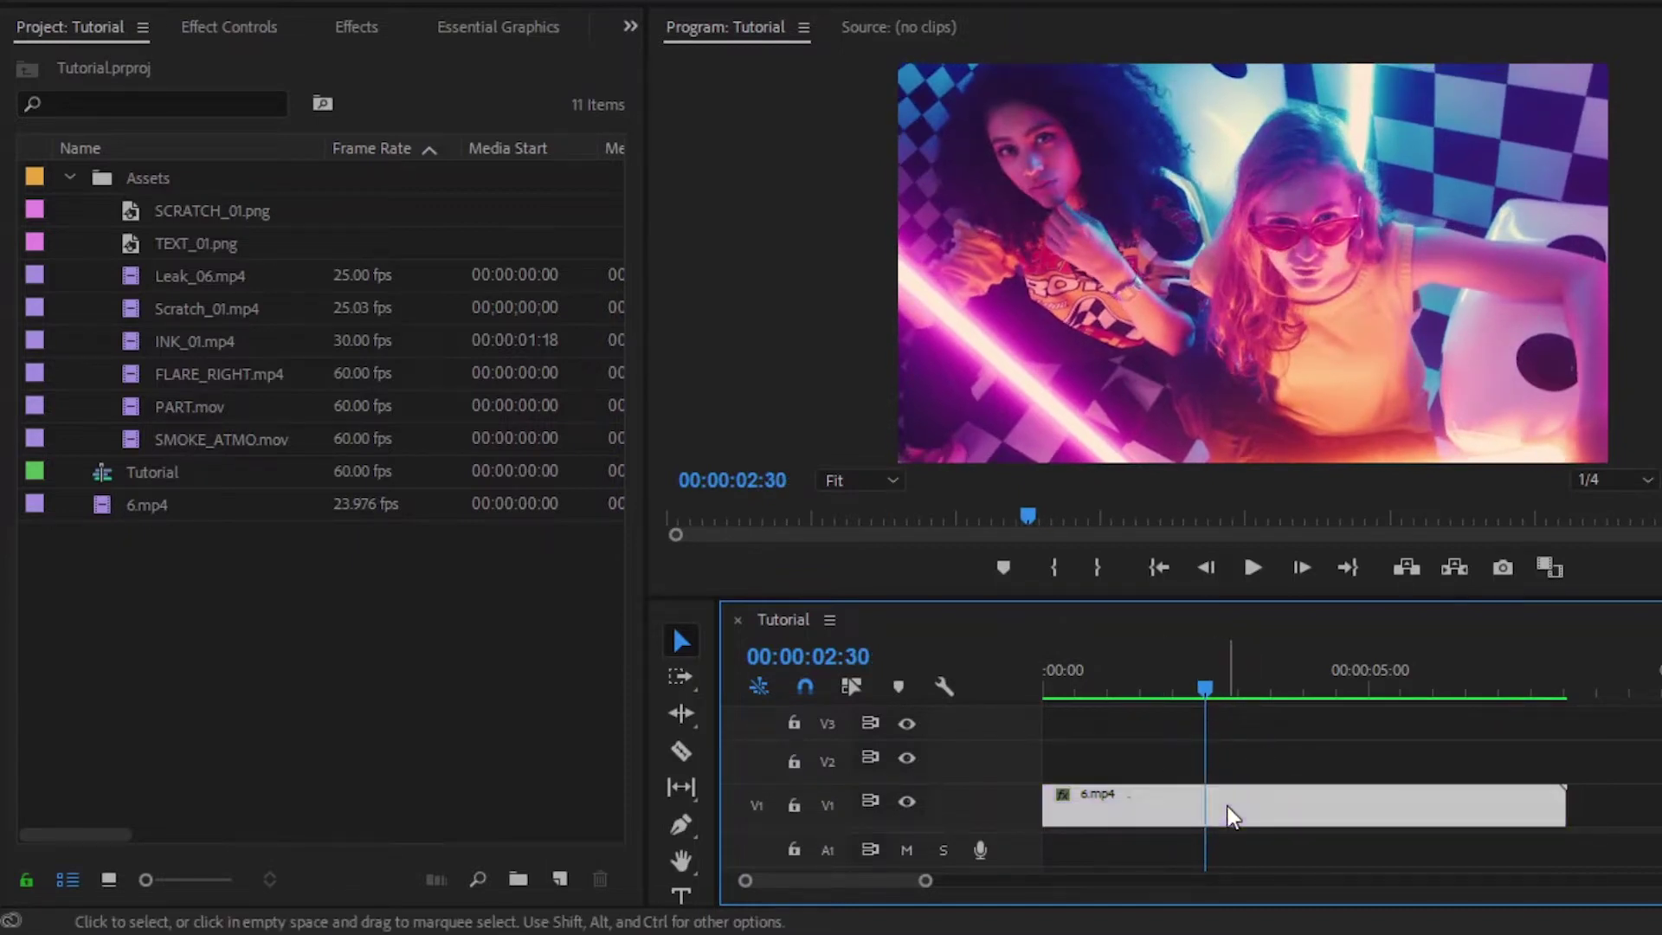
pyautogui.rightClick(1227, 805)
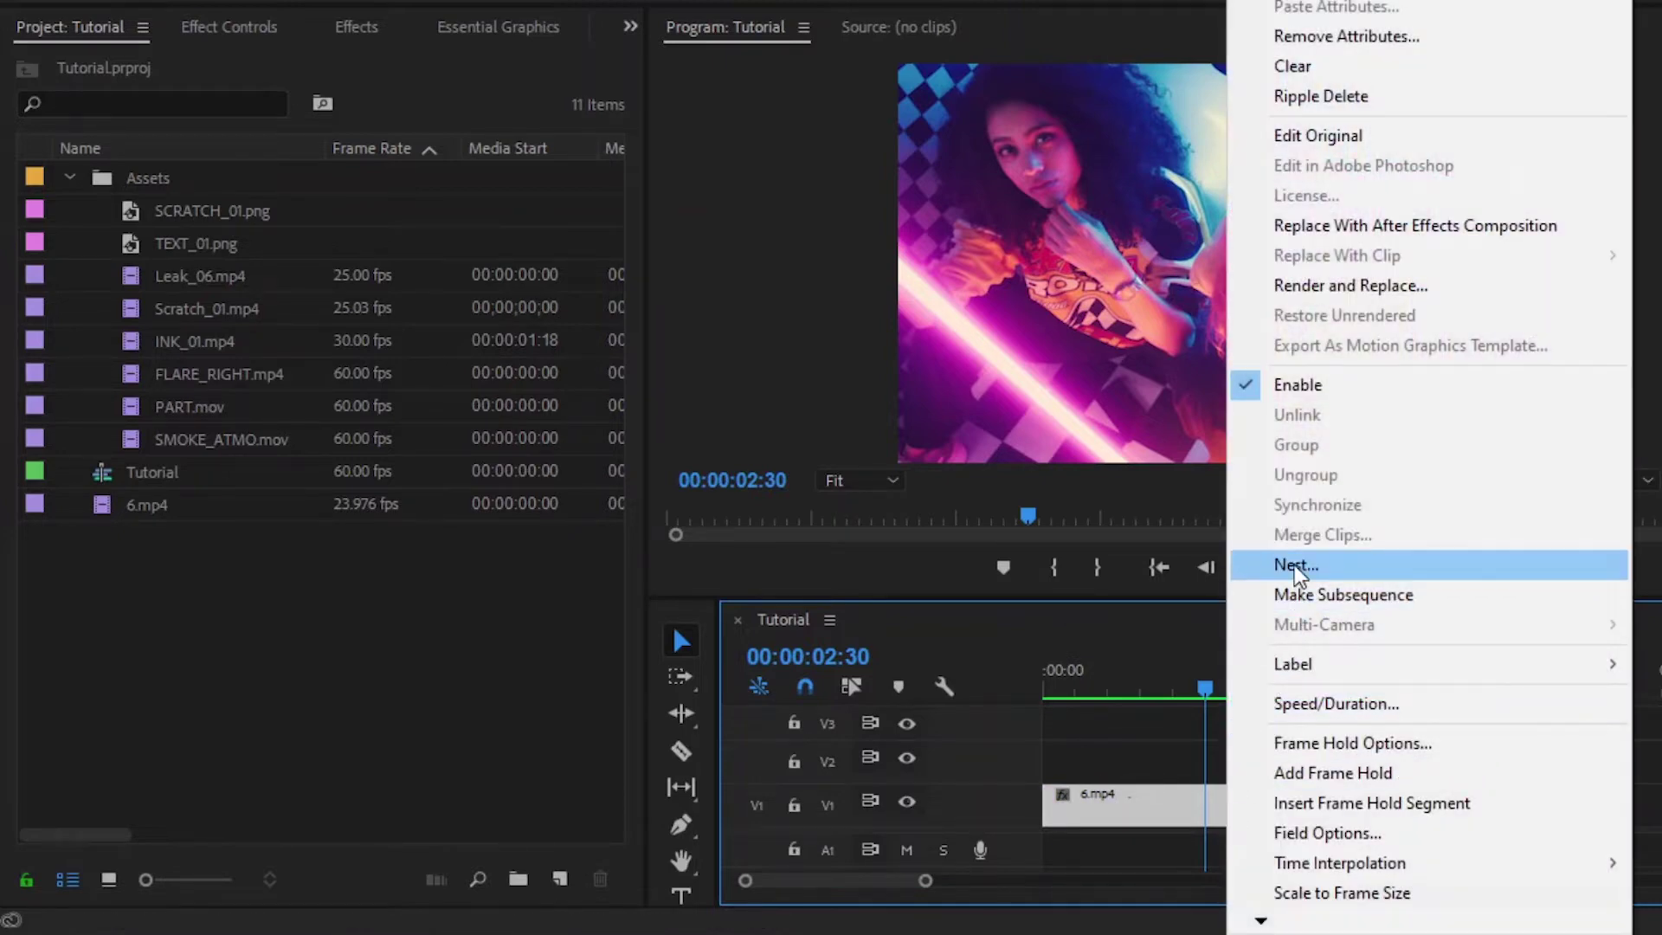
pyautogui.click(1294, 565)
pyautogui.write('Vhoto or Video Placeholder')
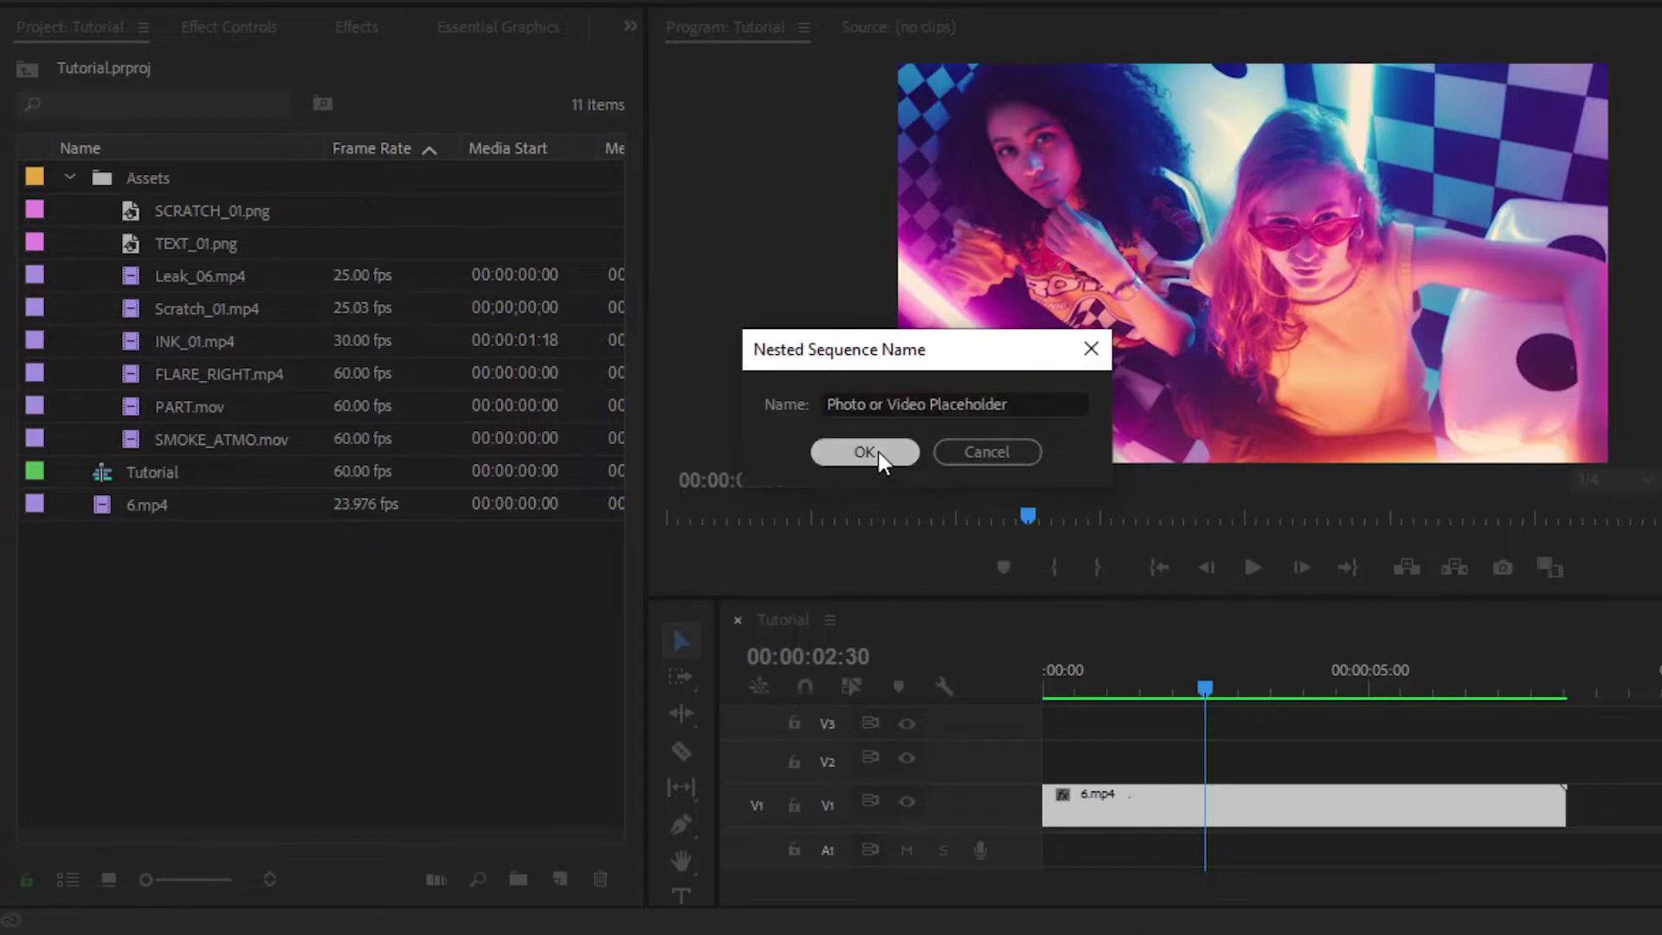
pyautogui.click(866, 452)
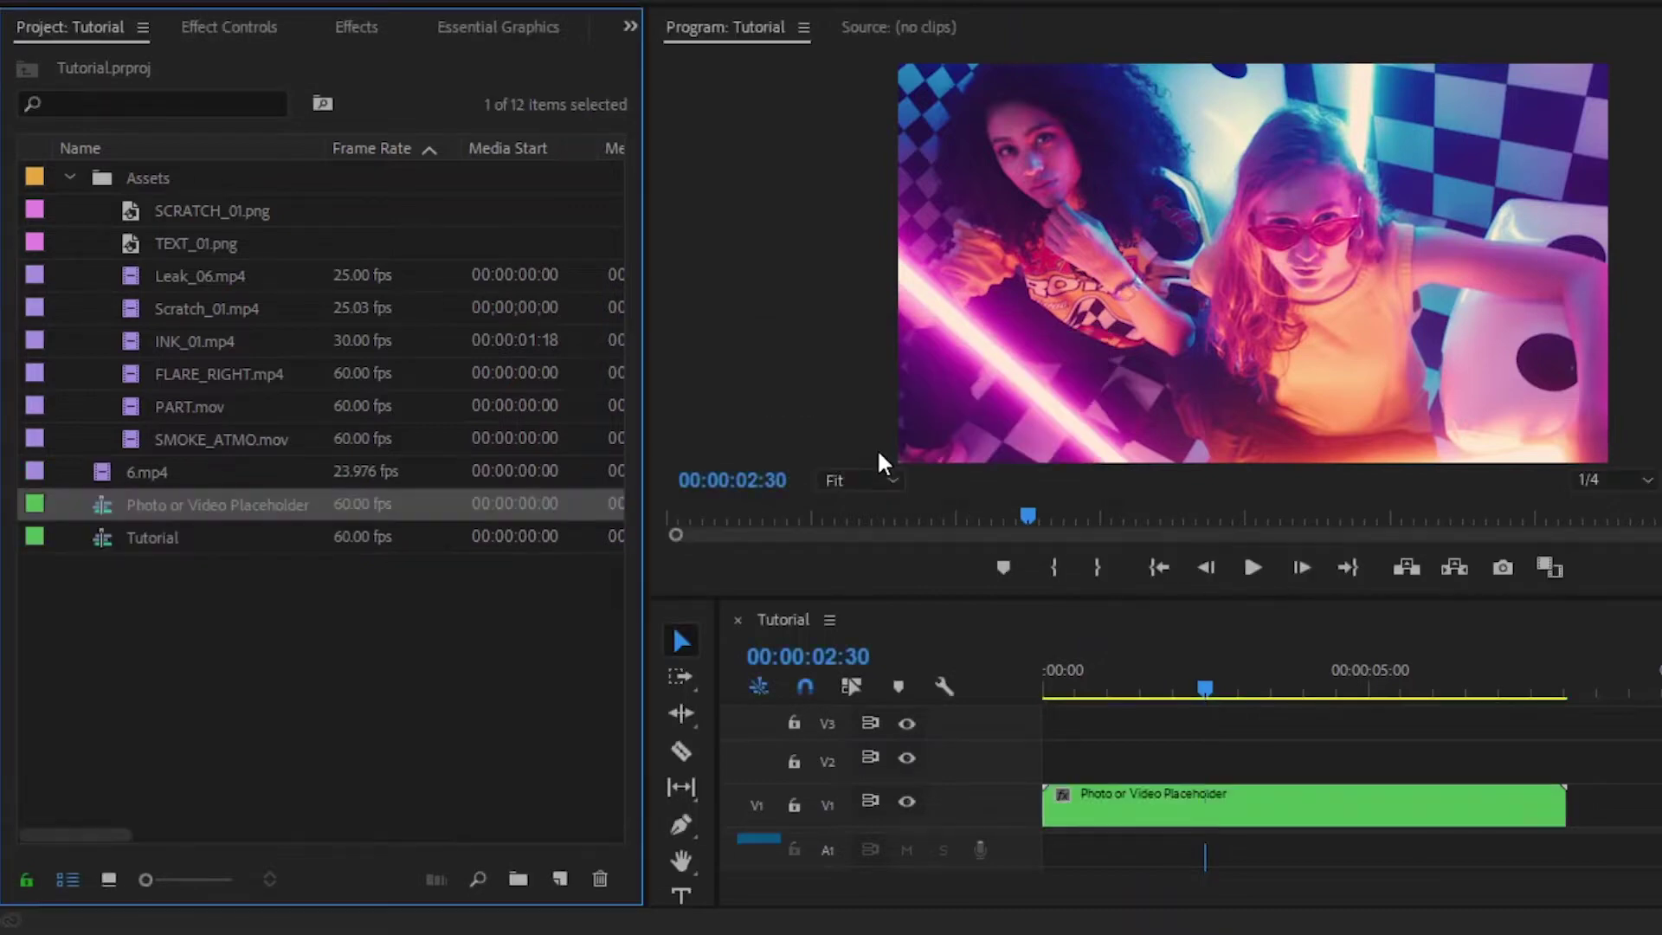
# Split the nested clip on V1 at 00:00:02:30 and shift its second part later, leaving a gap between the parts.
pyautogui.click(1264, 771)
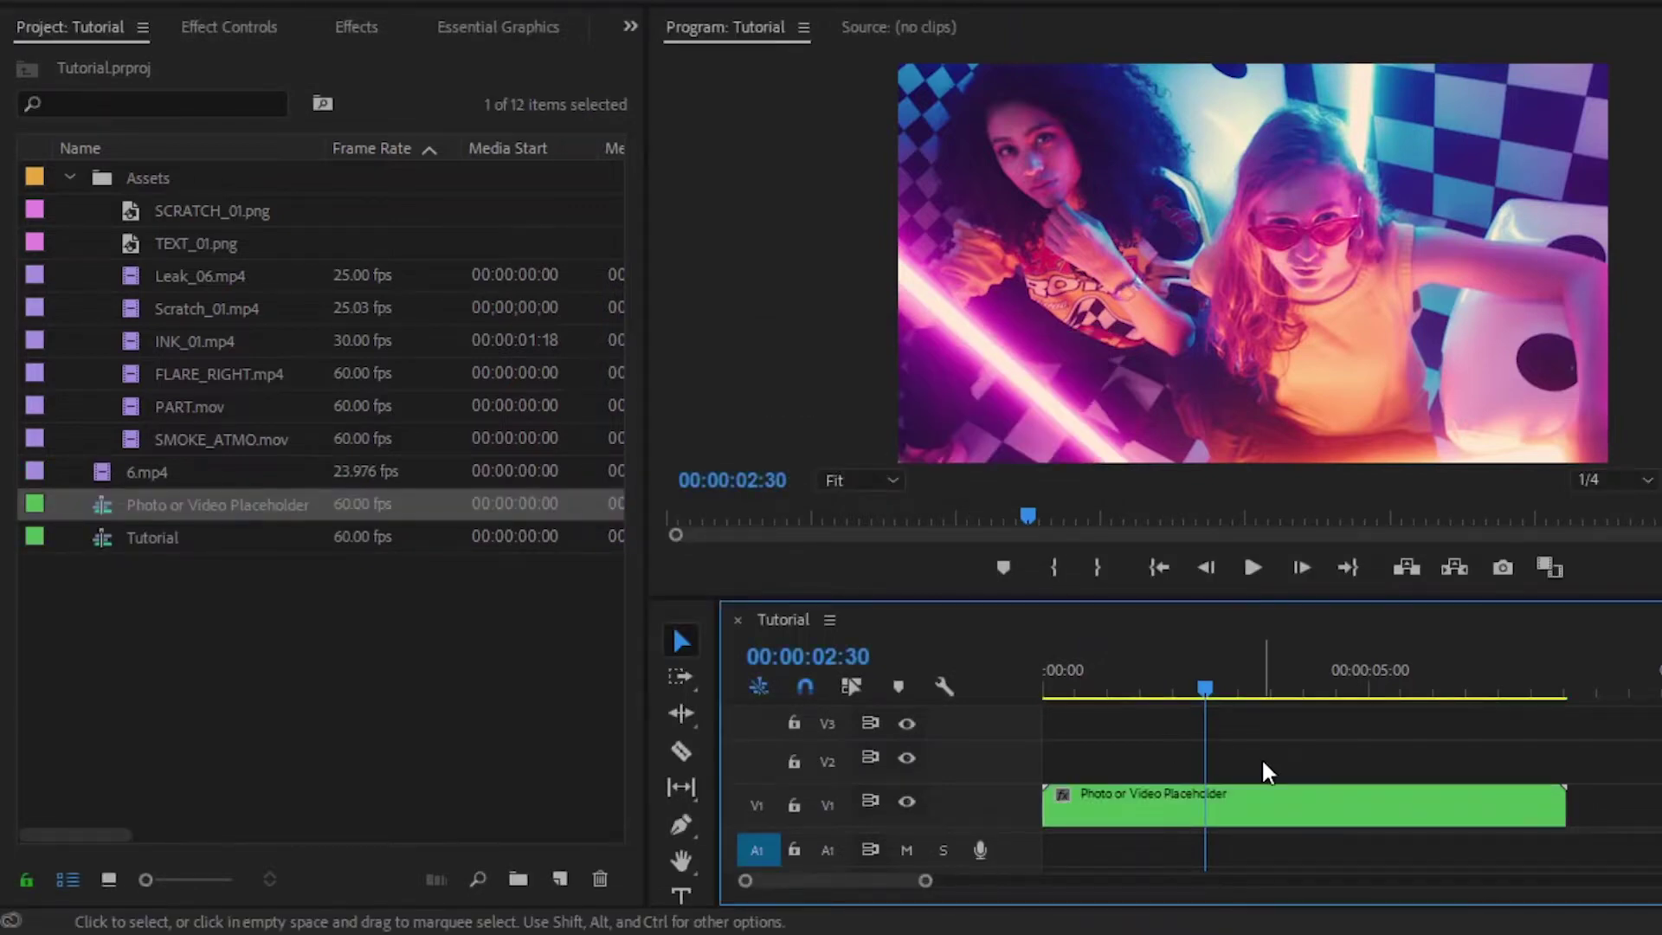
pyautogui.press('c')
pyautogui.click(1215, 798)
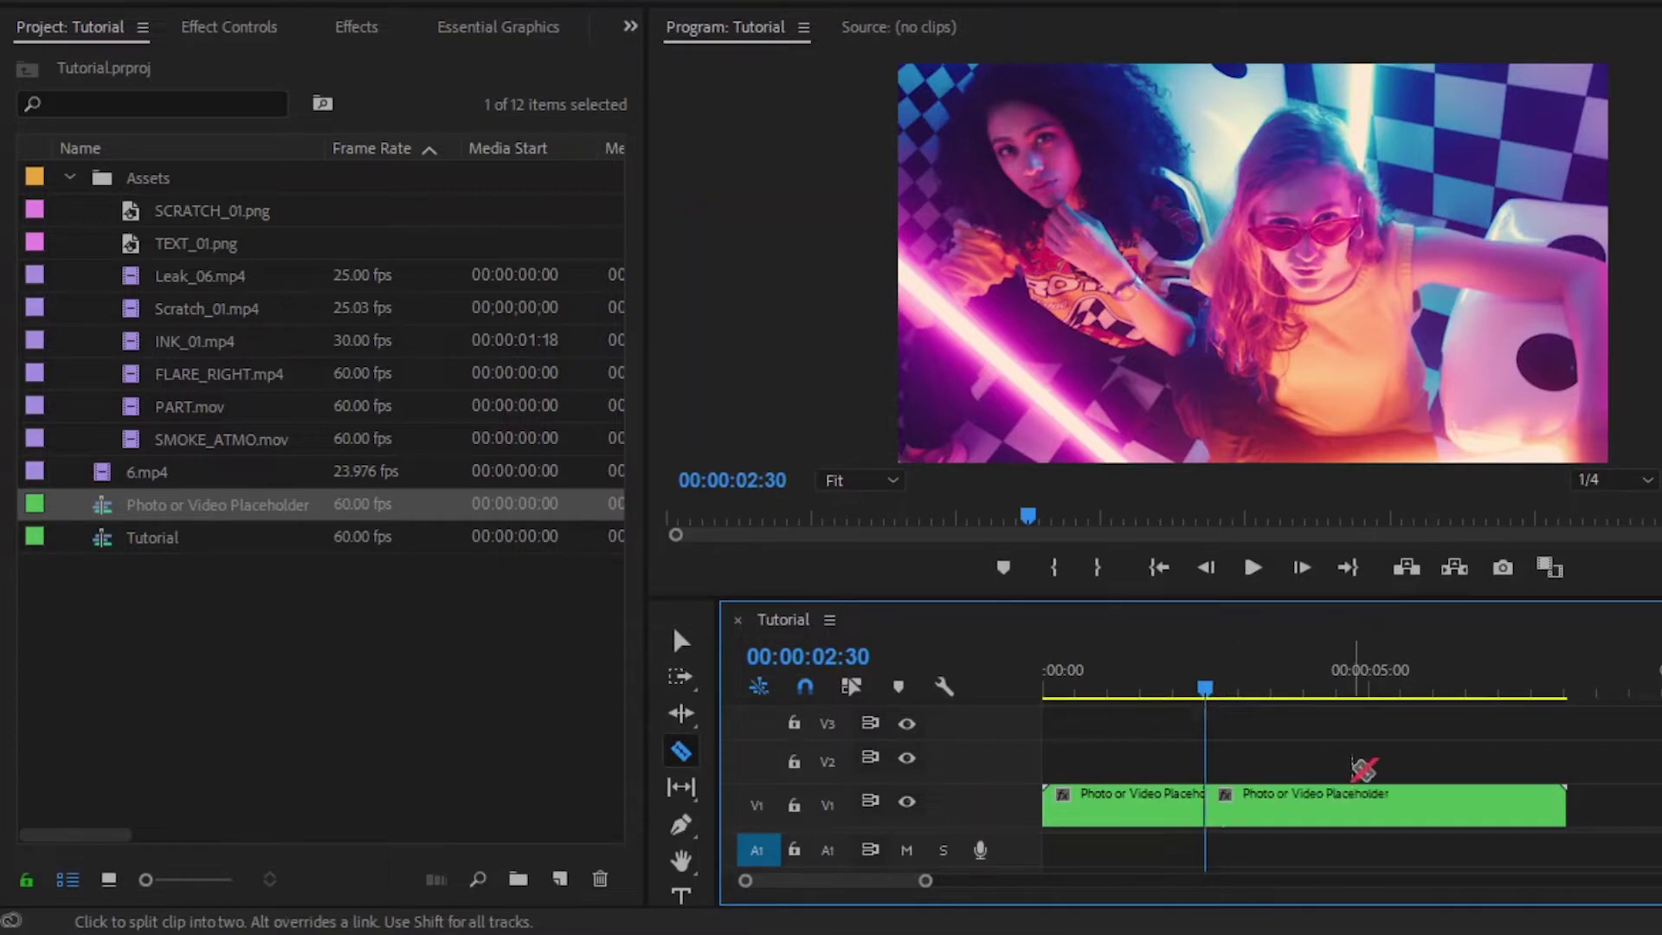
pyautogui.press('v')
pyautogui.moveTo(1304, 805); pyautogui.dragTo(1444, 818)
pyautogui.click(1344, 759)
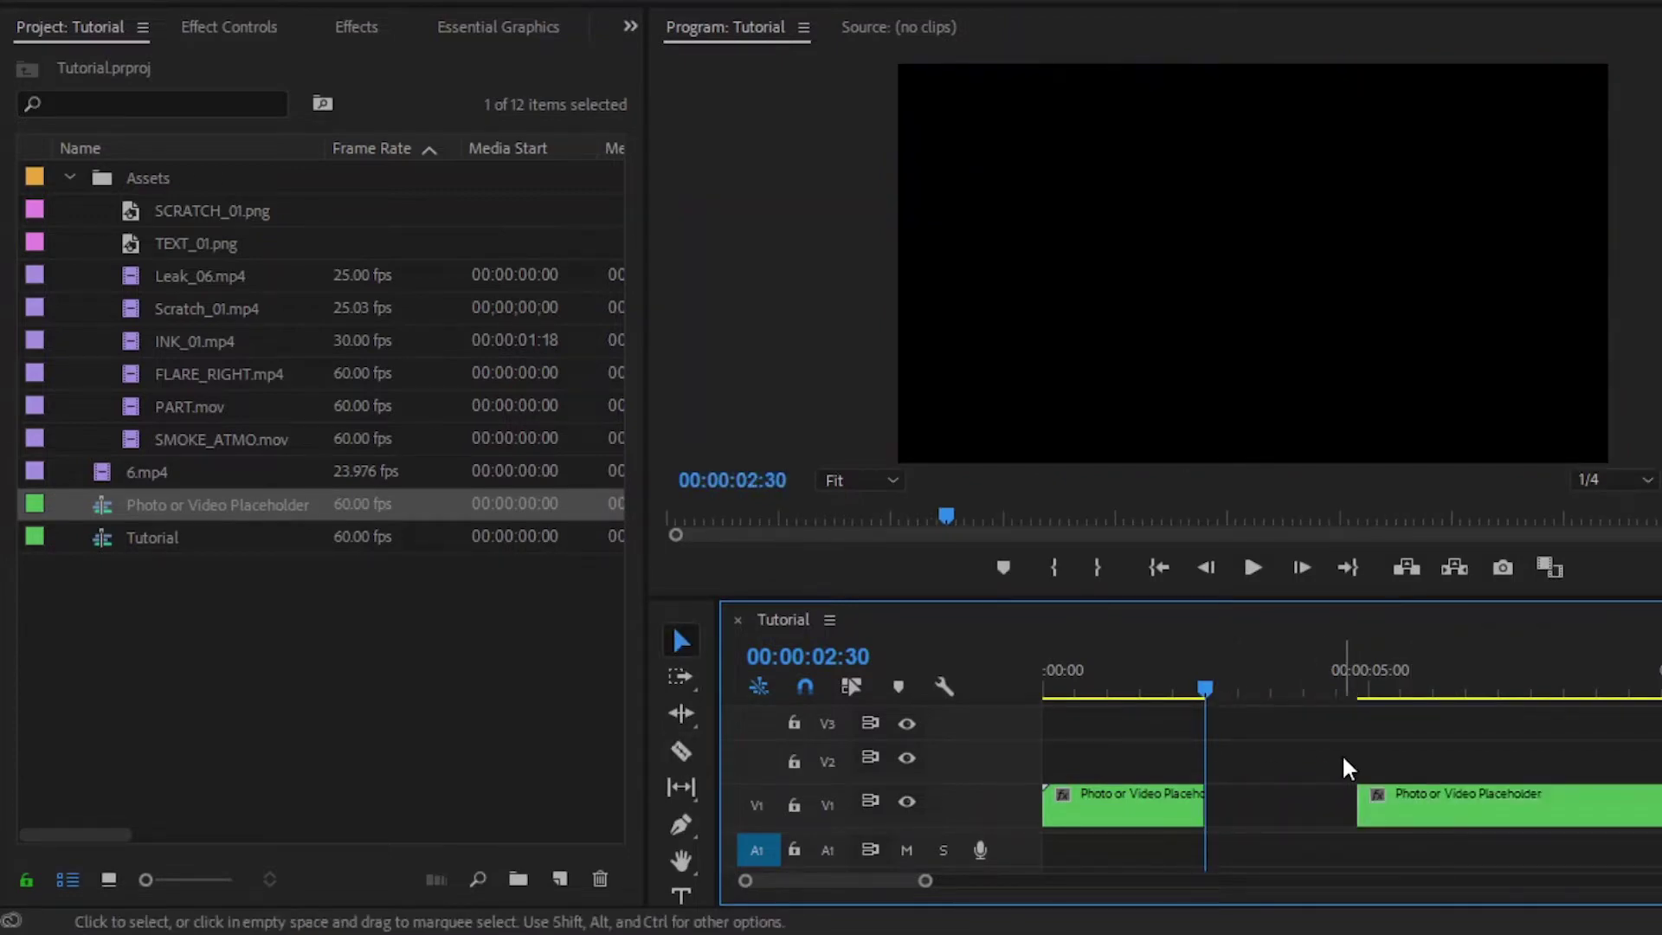
# Add a frame hold to the first placeholder clip at 00:00:02:29, on its last frame.
pyautogui.moveTo(925, 881); pyautogui.dragTo(844, 909)
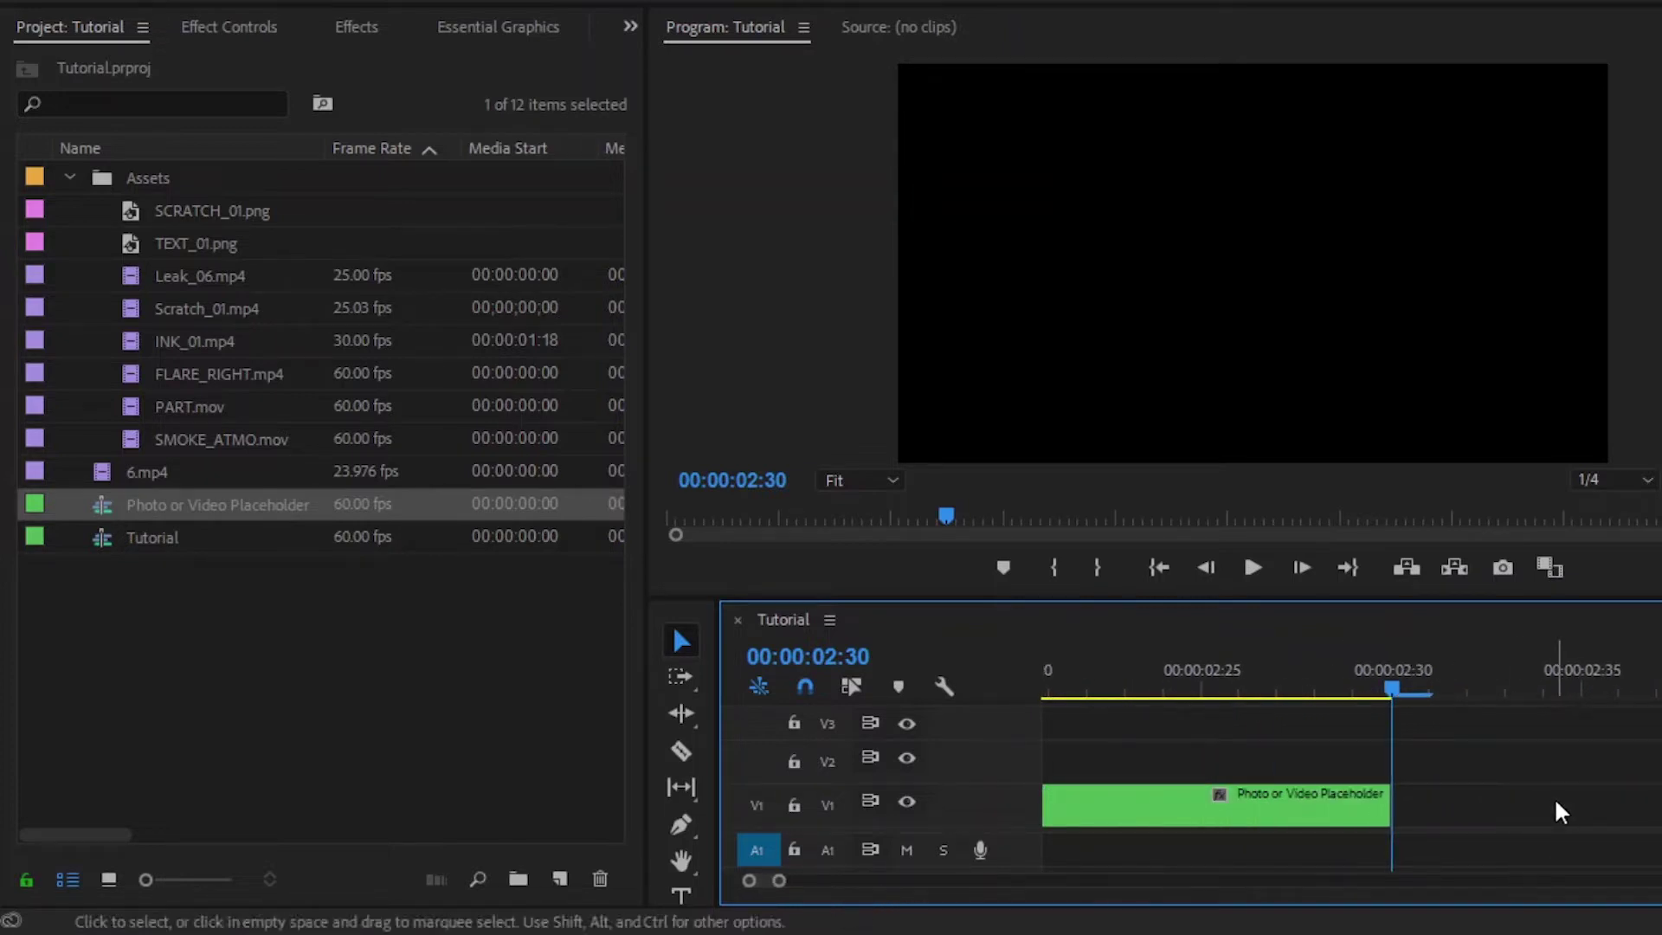
pyautogui.press('Left')
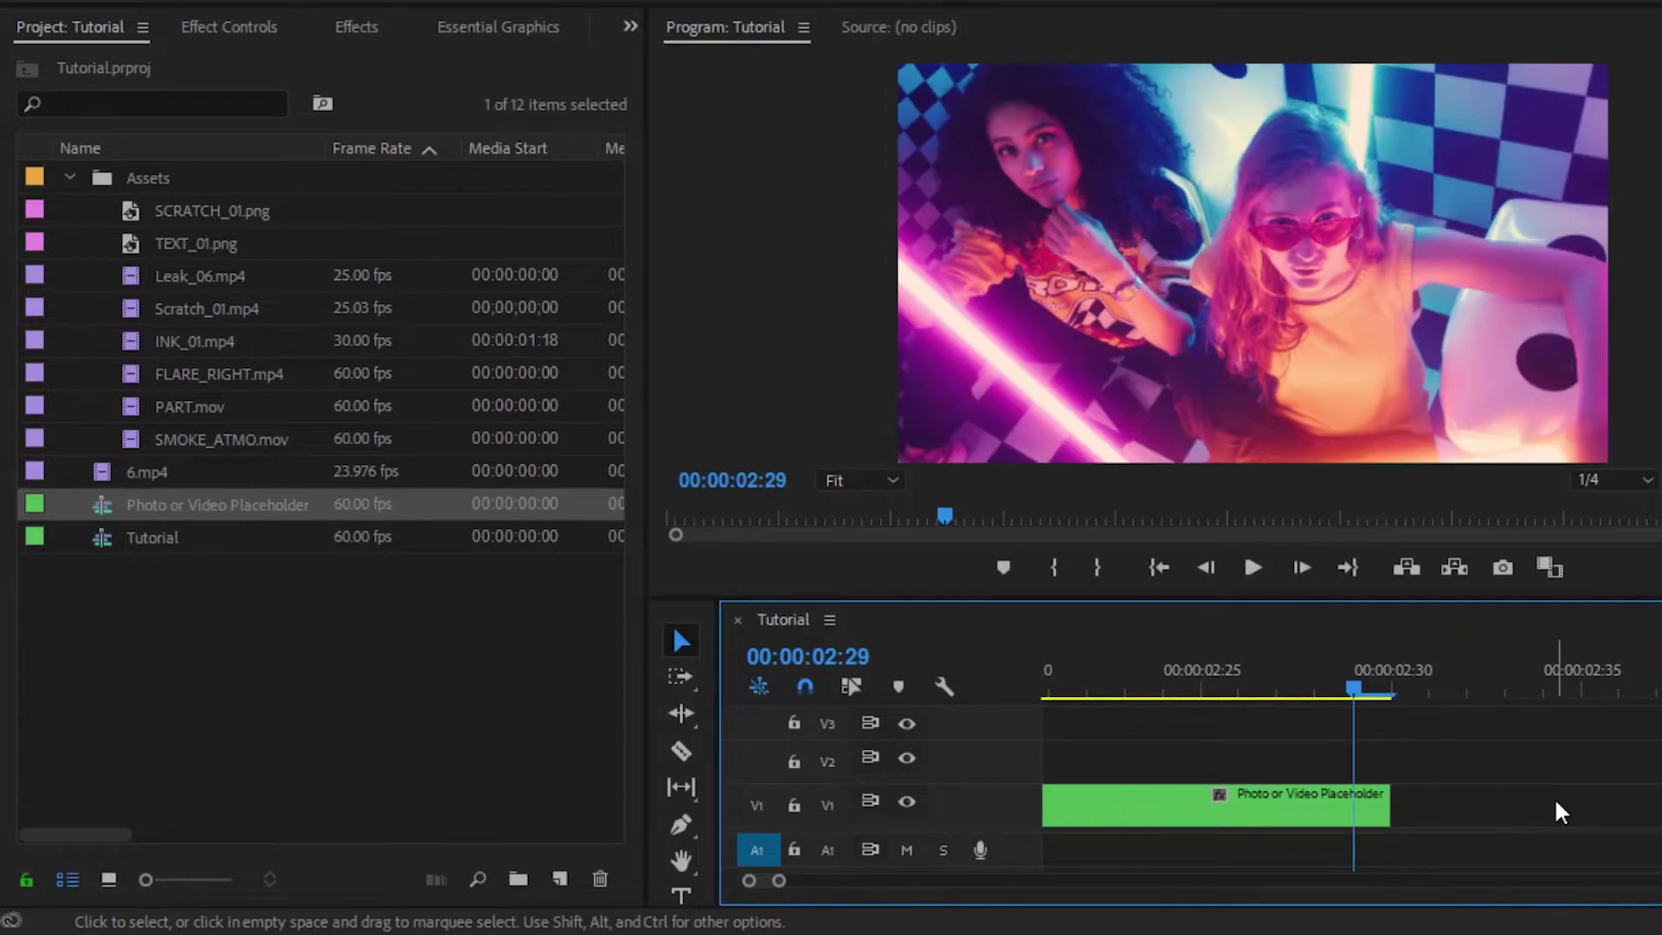
pyautogui.rightClick(1357, 818)
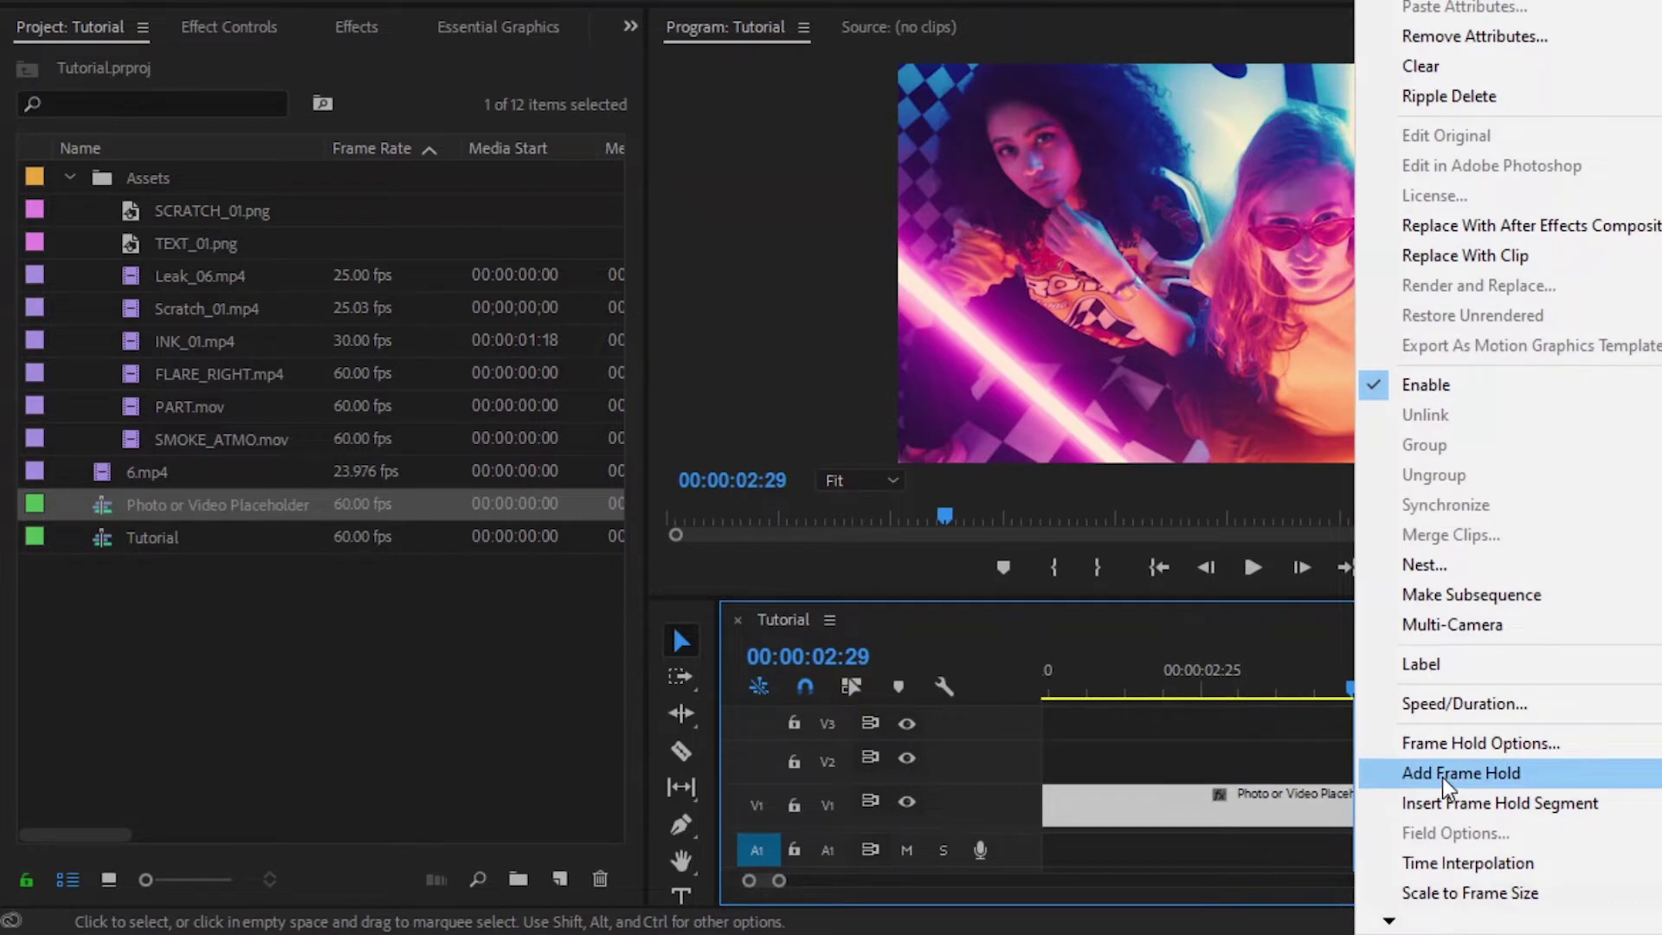
pyautogui.click(1443, 772)
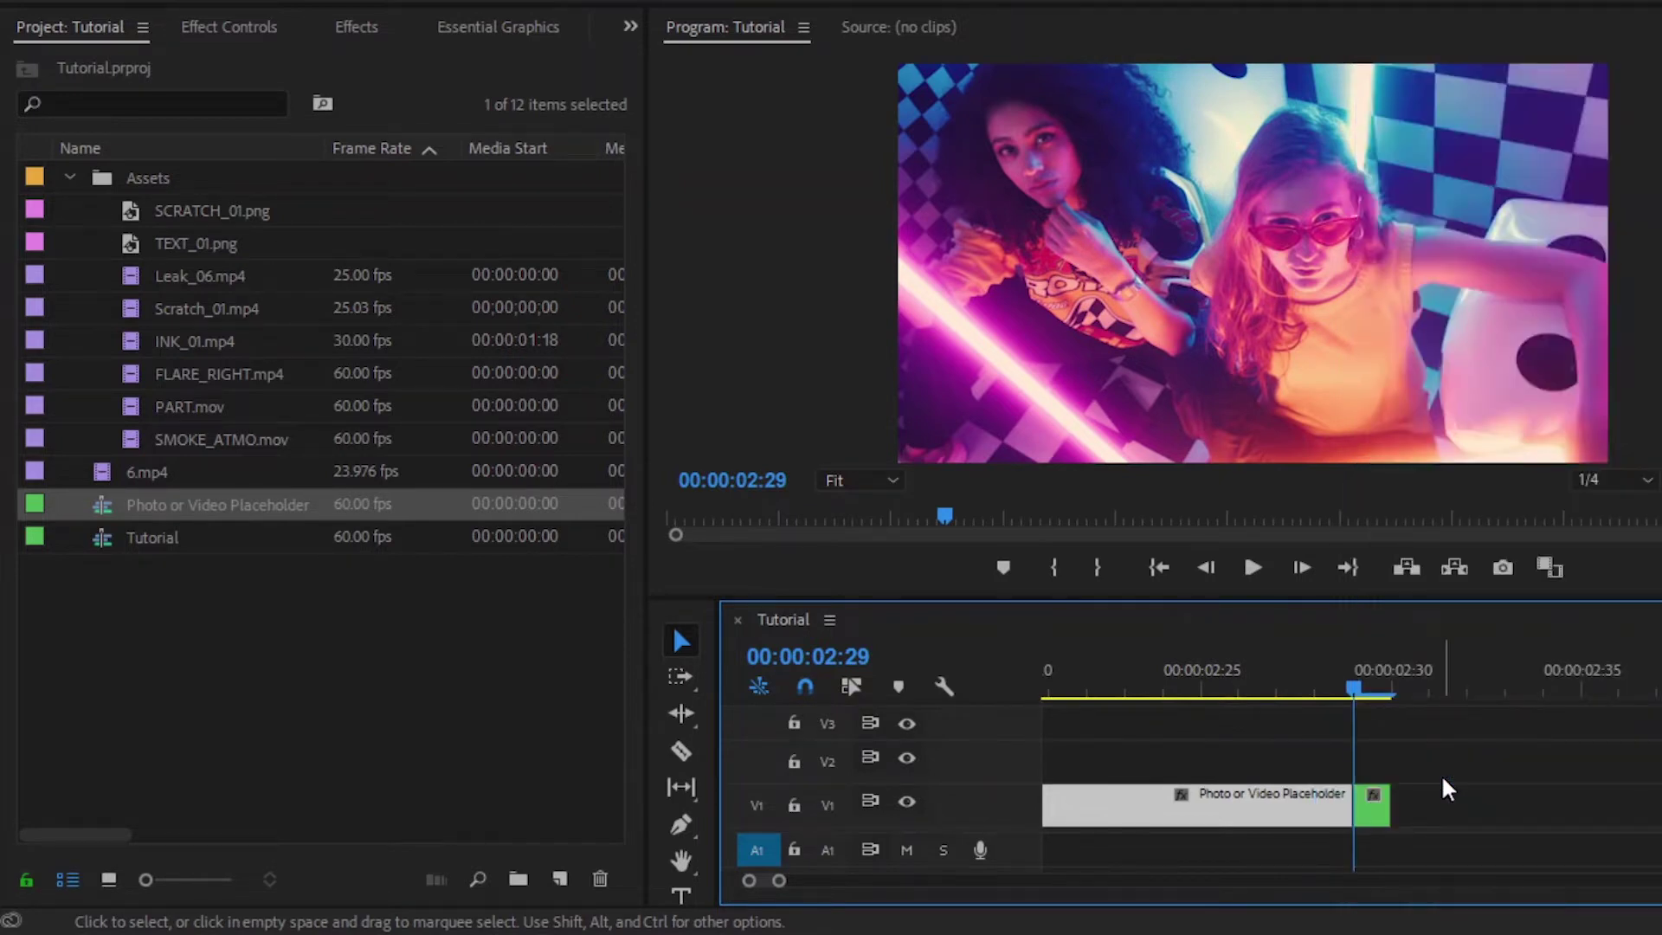
# Extend the held one-frame clip into the gap and move the last placeholder clip directly against its end.
pyautogui.click(1380, 809)
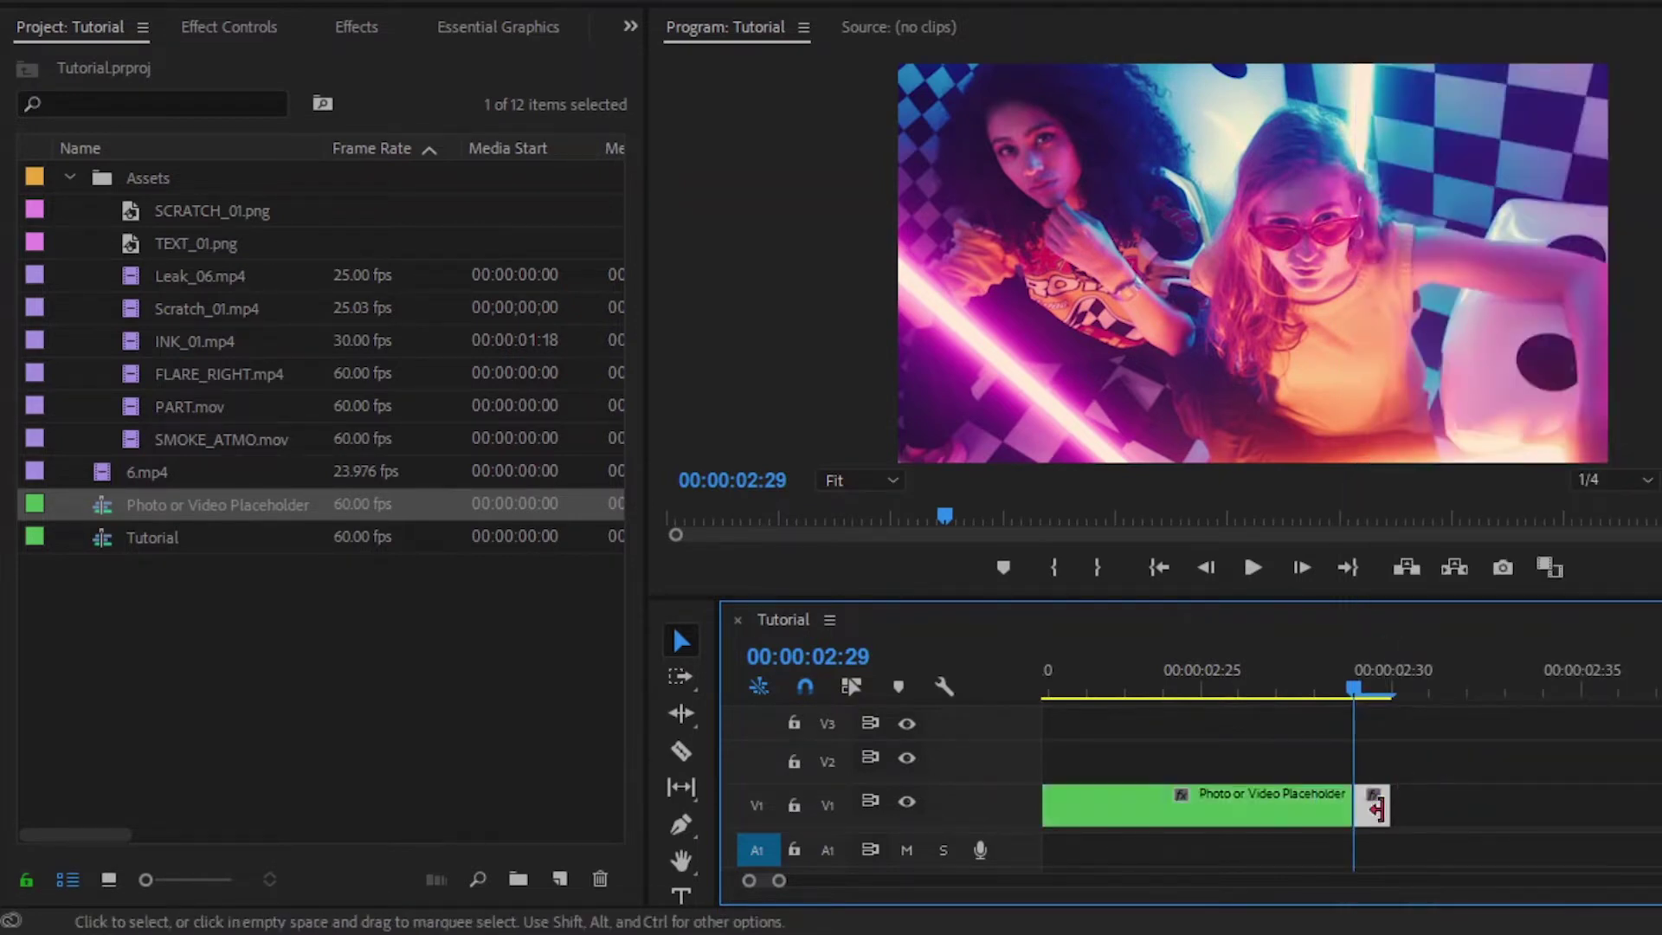
pyautogui.moveTo(1390, 805); pyautogui.dragTo(1617, 805)
pyautogui.moveTo(779, 881); pyautogui.dragTo(900, 881)
pyautogui.moveTo(1280, 805); pyautogui.dragTo(1444, 804)
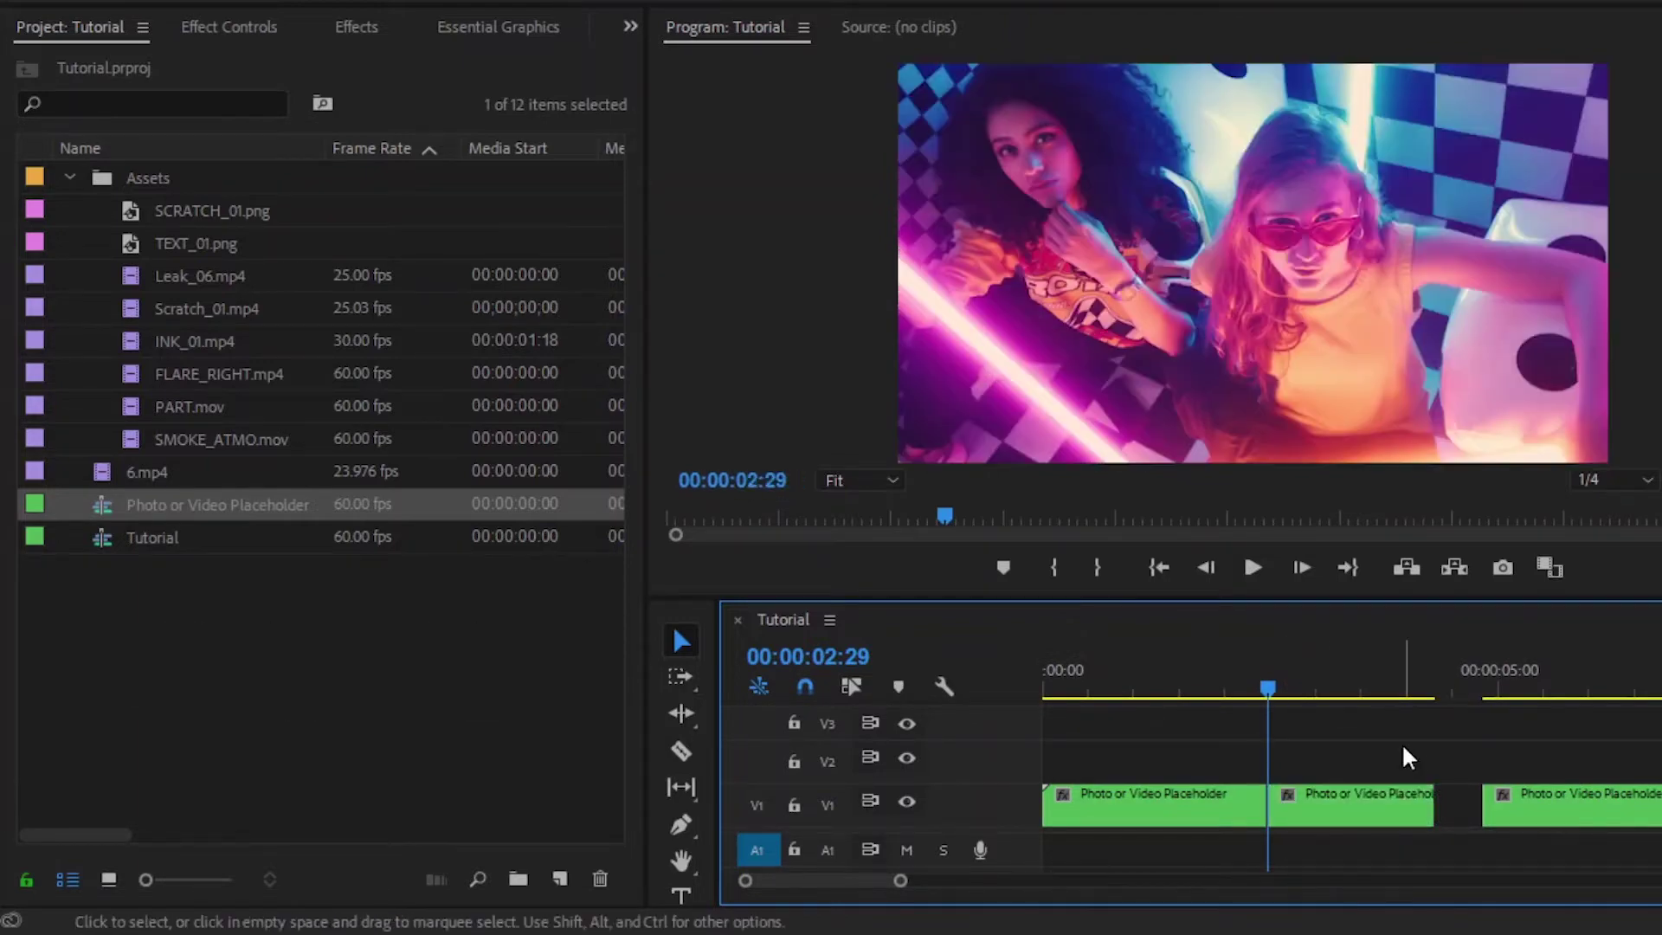
pyautogui.moveTo(1583, 805); pyautogui.dragTo(1545, 815)
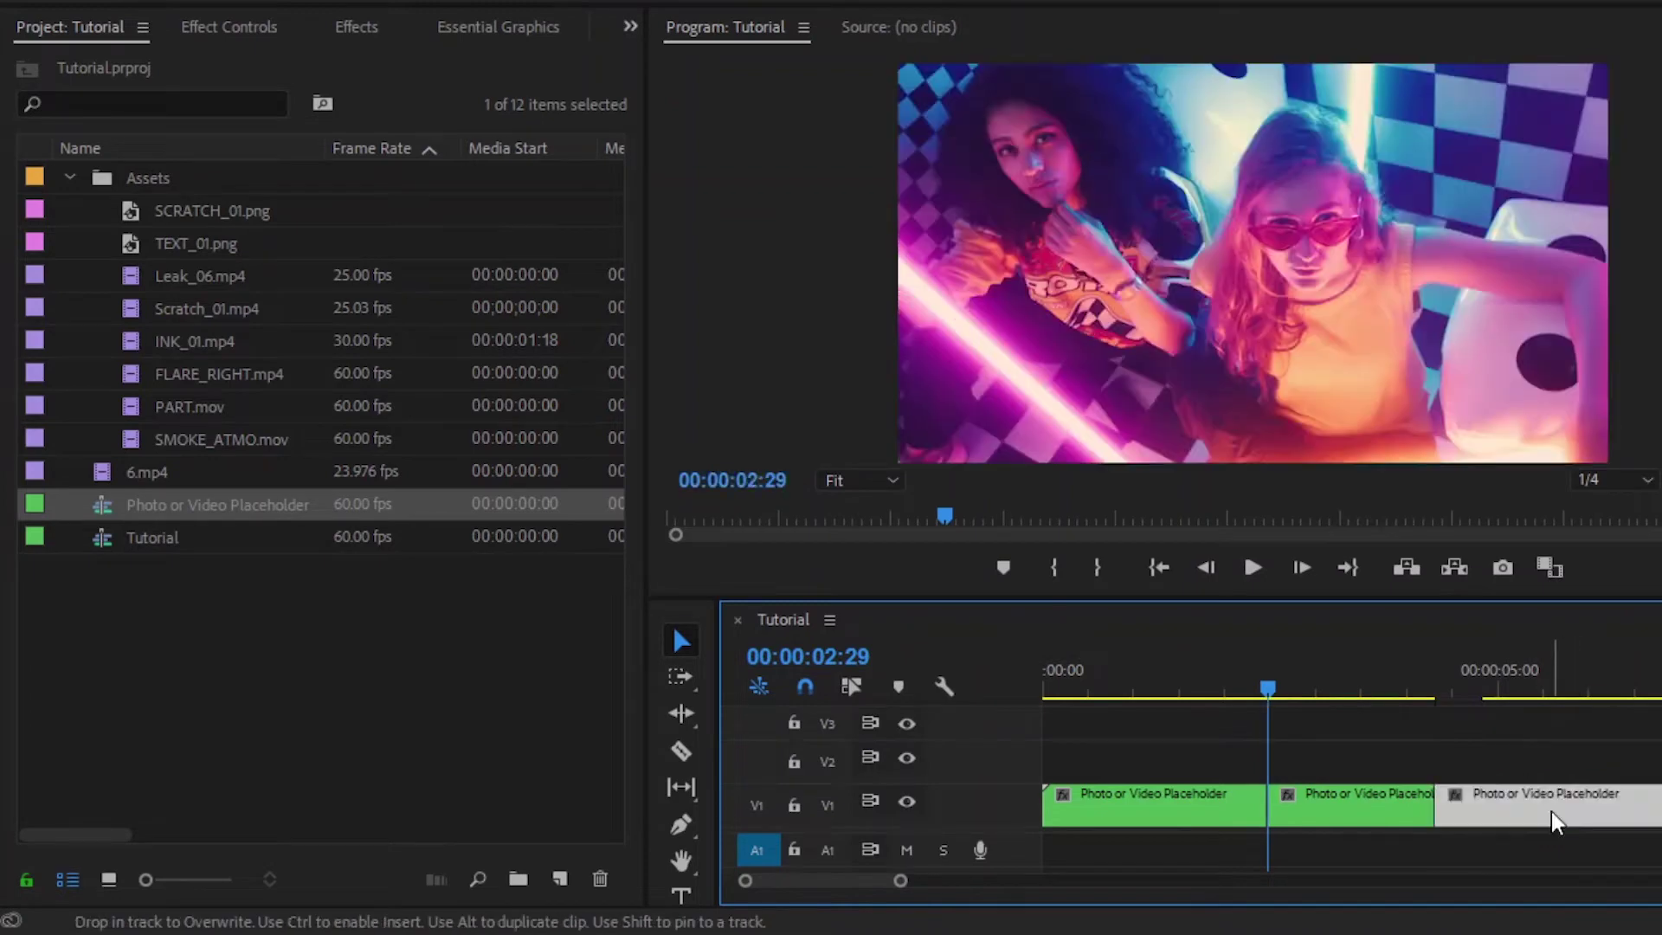
# Nest the held middle clip as a sequence named "Freeze Frame".
pyautogui.click(1157, 688)
pyautogui.click(1343, 803)
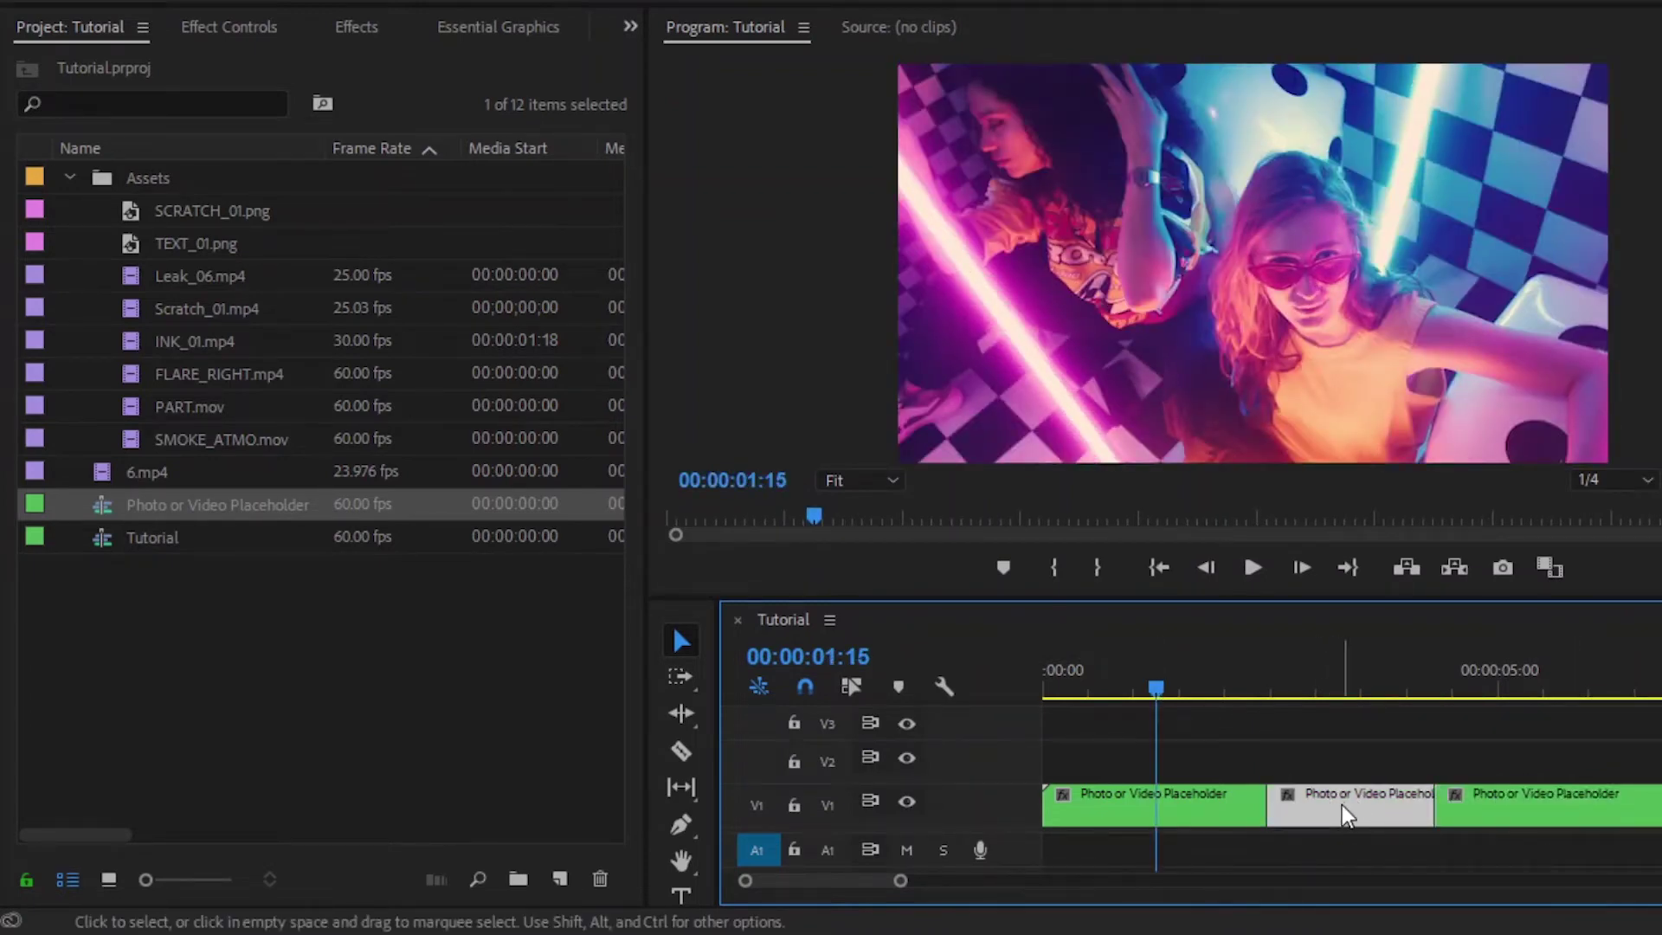
pyautogui.rightClick(1344, 813)
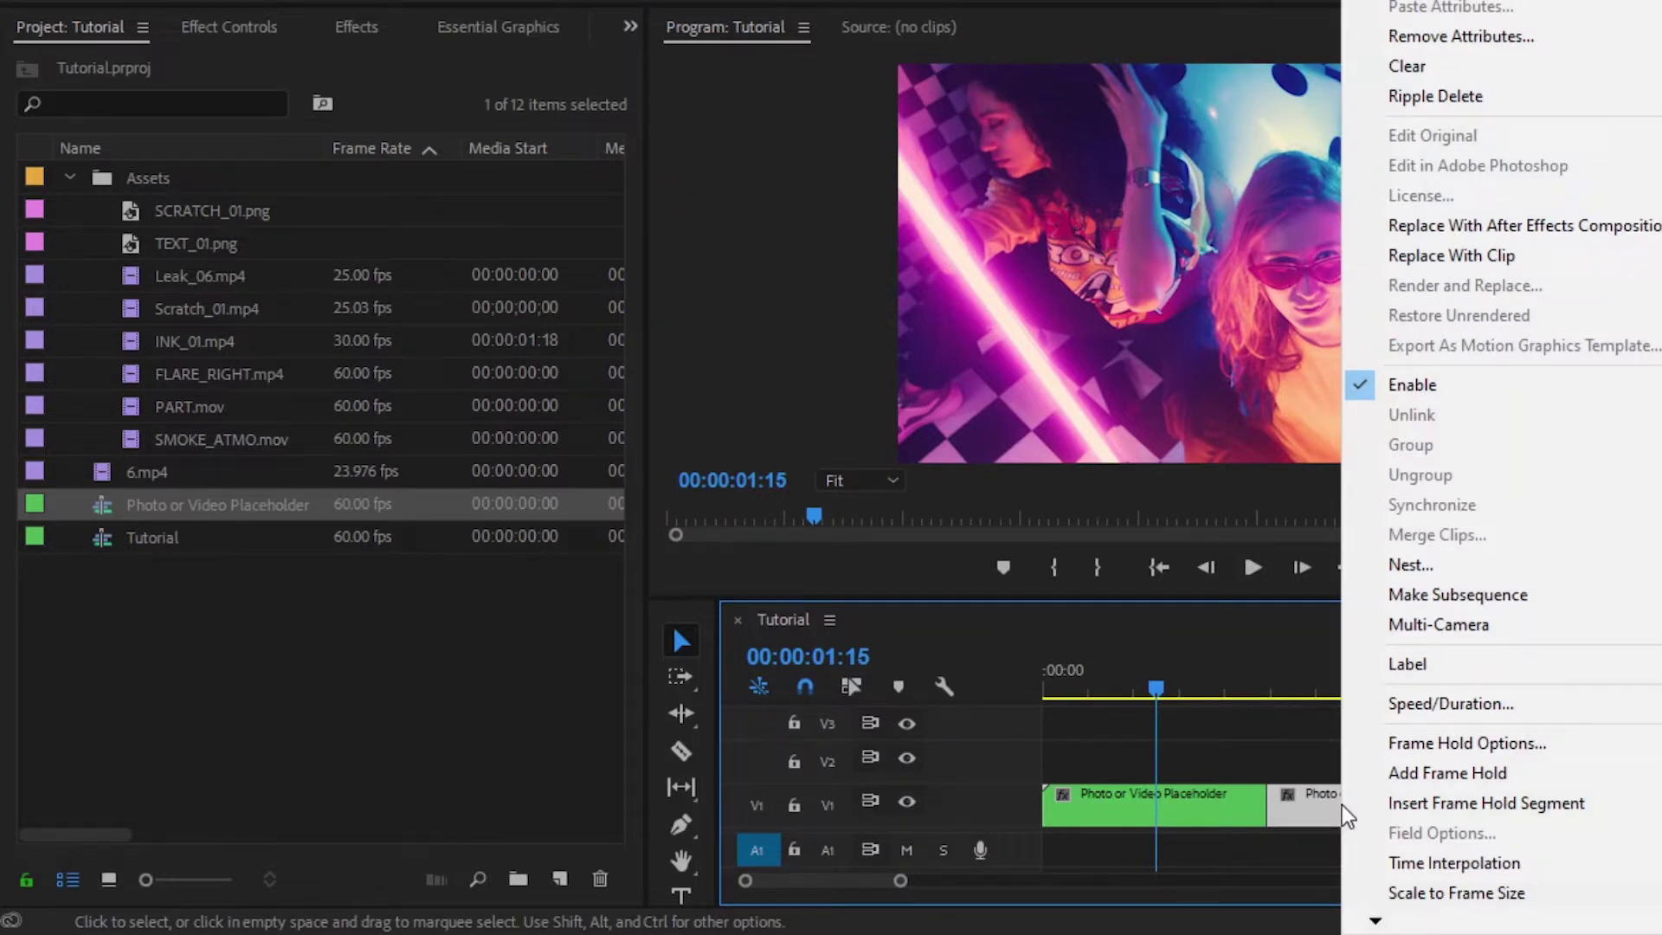
pyautogui.click(1374, 567)
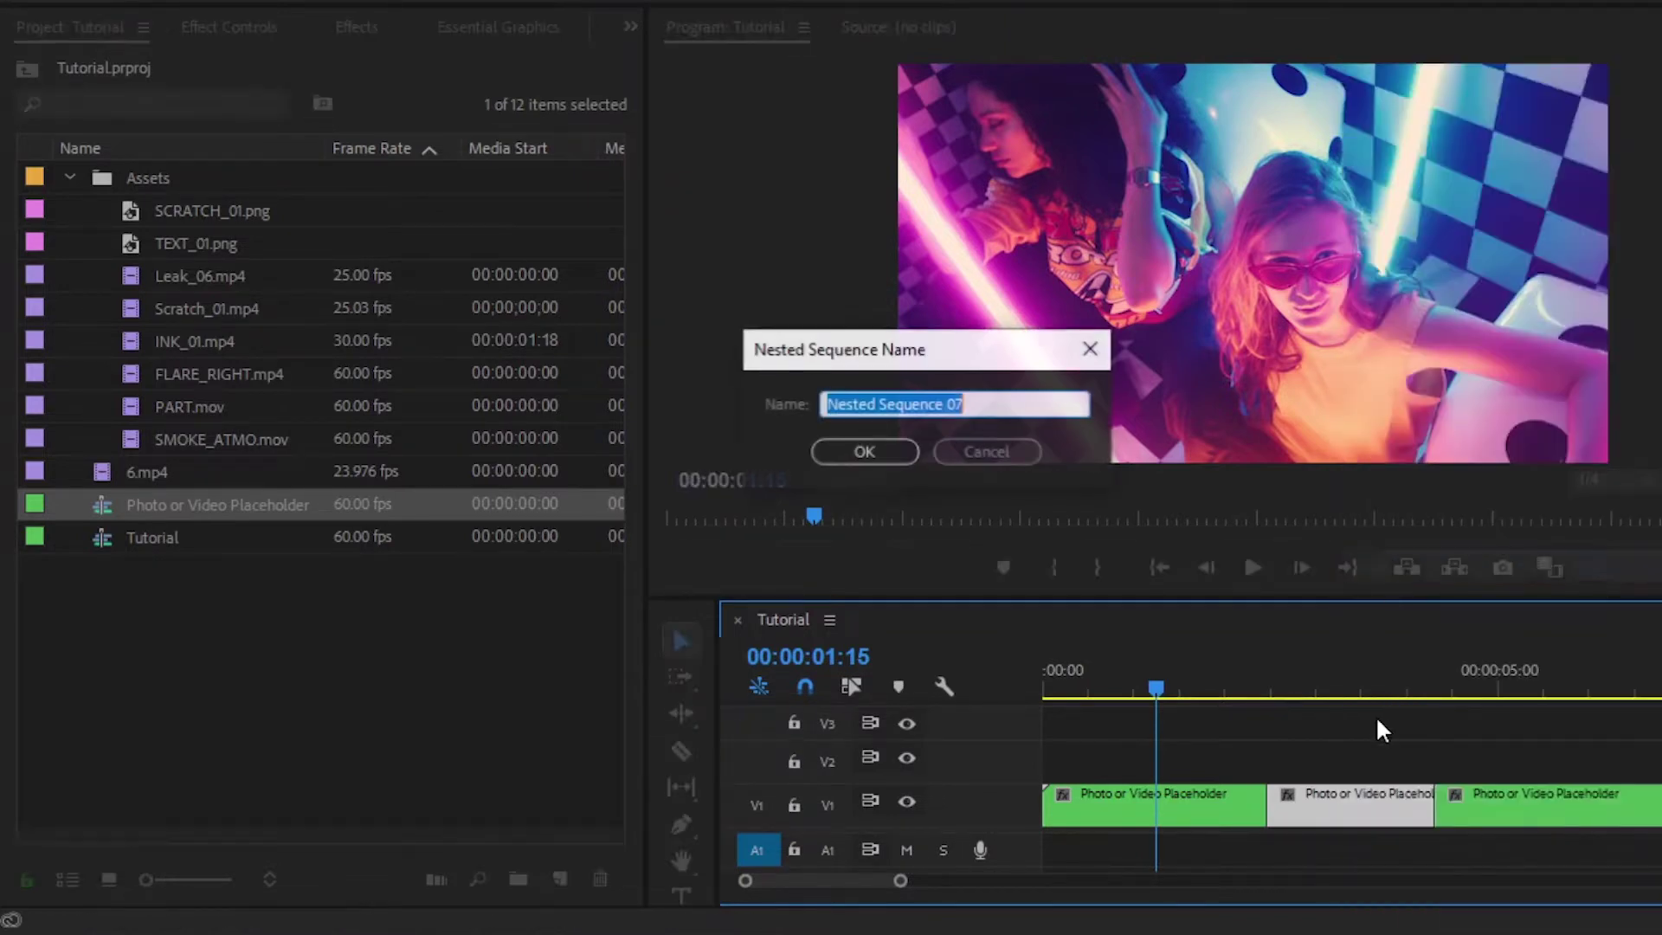
pyautogui.write('Freeze Frame')
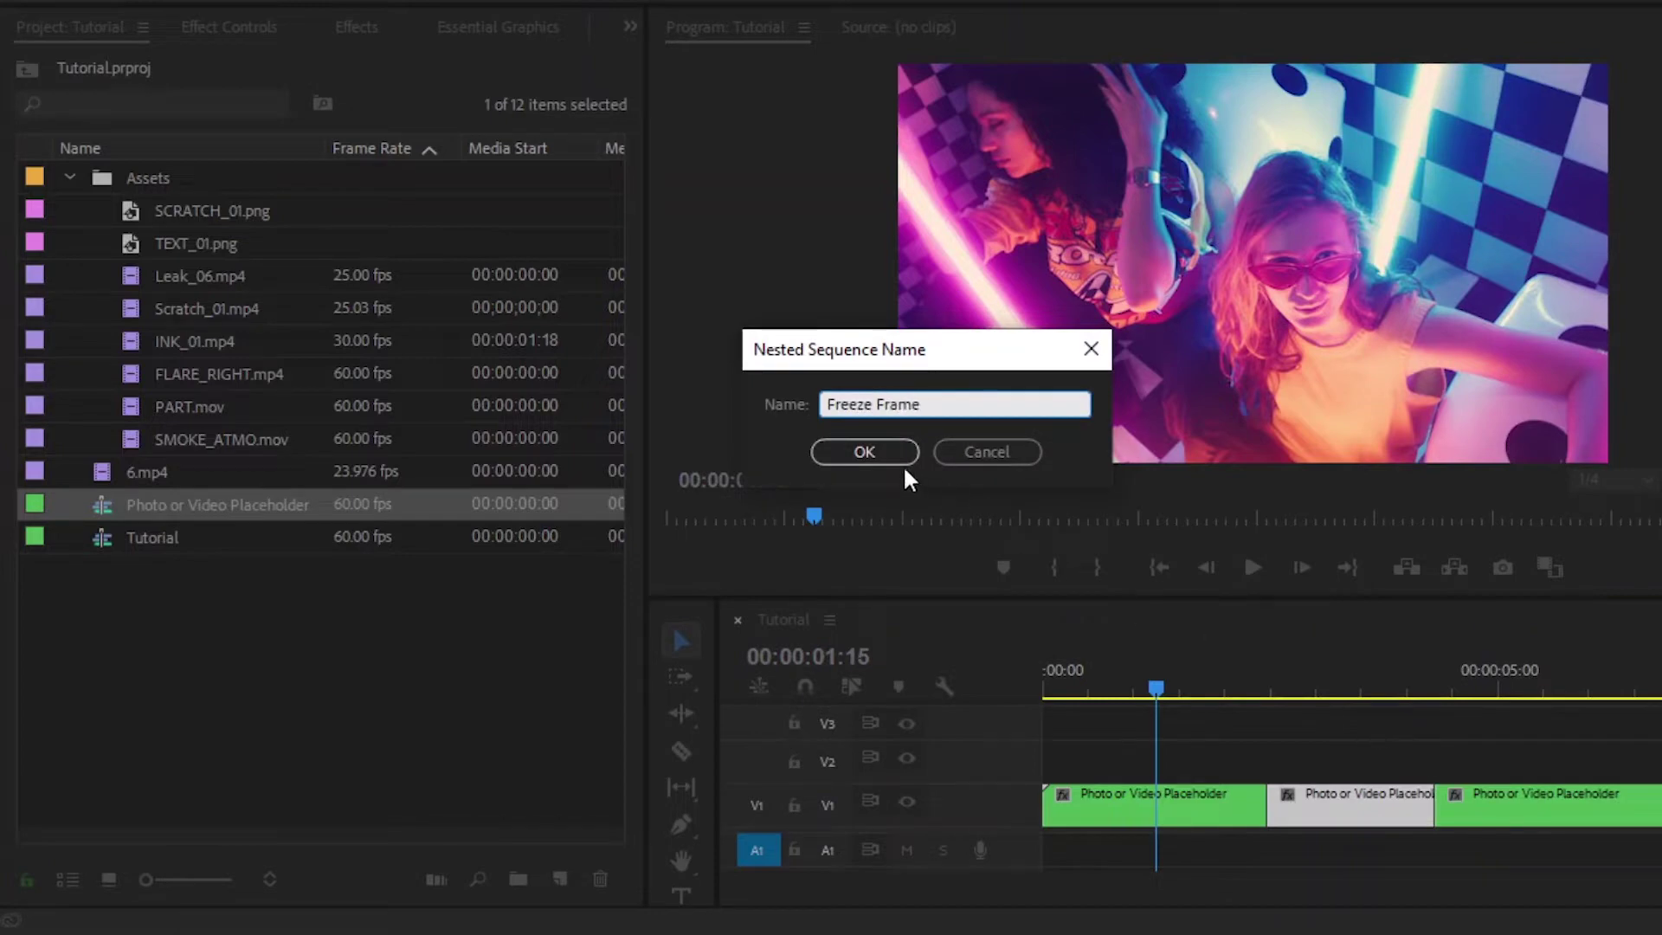
pyautogui.click(862, 451)
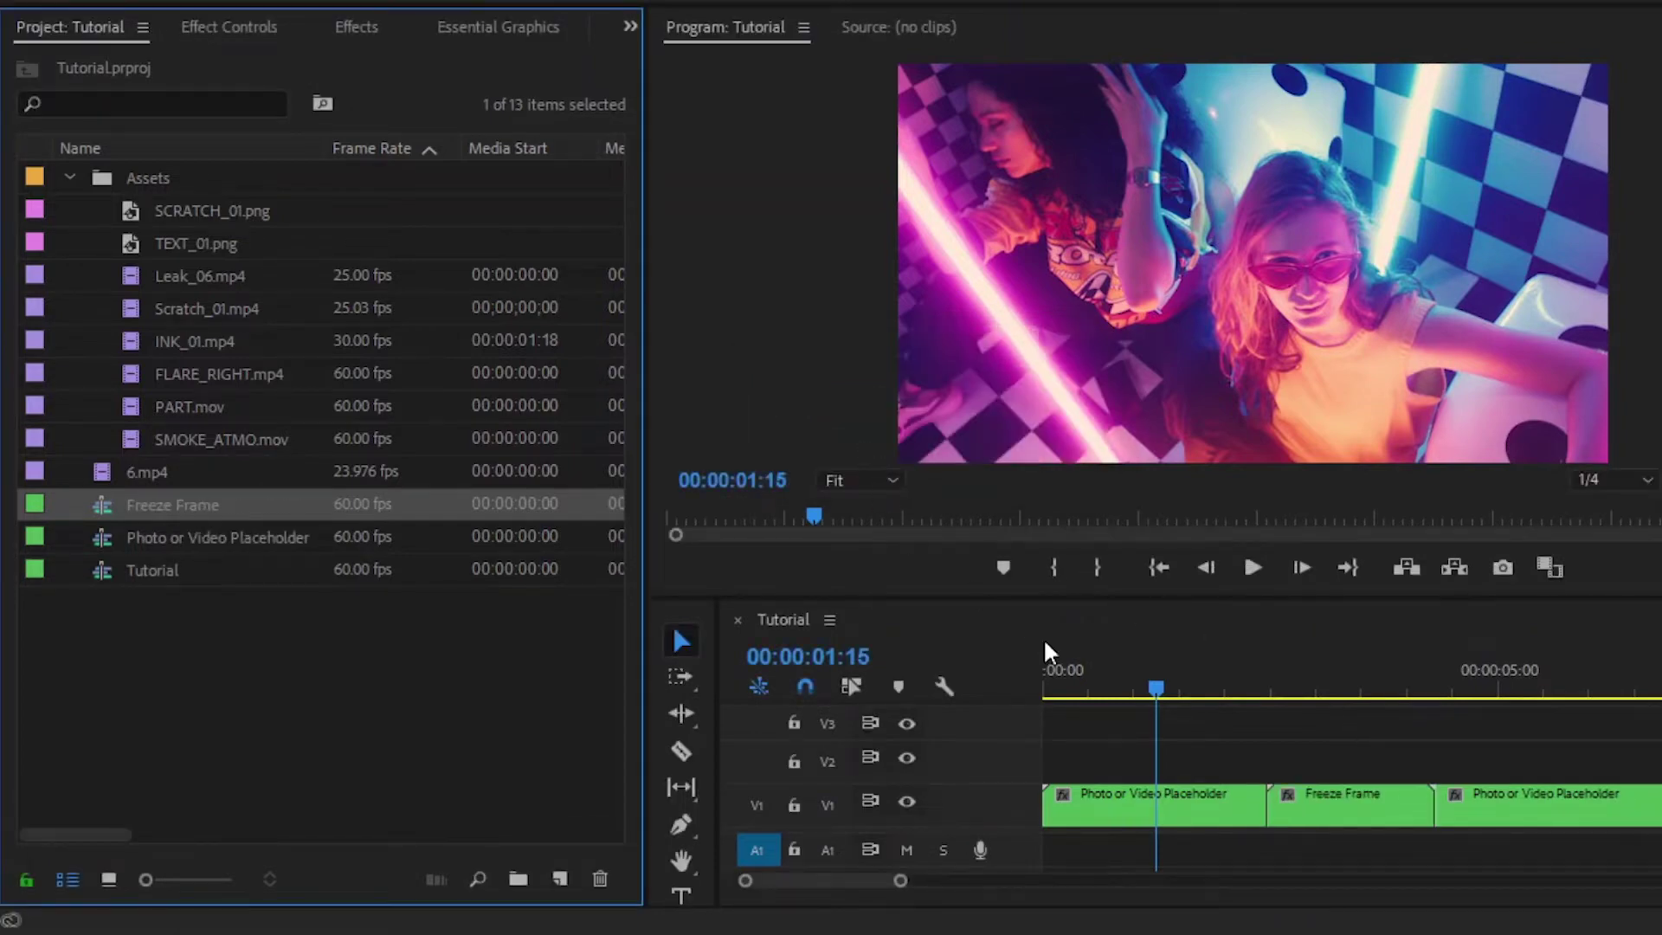
# Open the nested Freeze Frame clip on V1 as its own sequence, with a taller timeline.
pyautogui.click(1347, 688)
pyautogui.click(1357, 809)
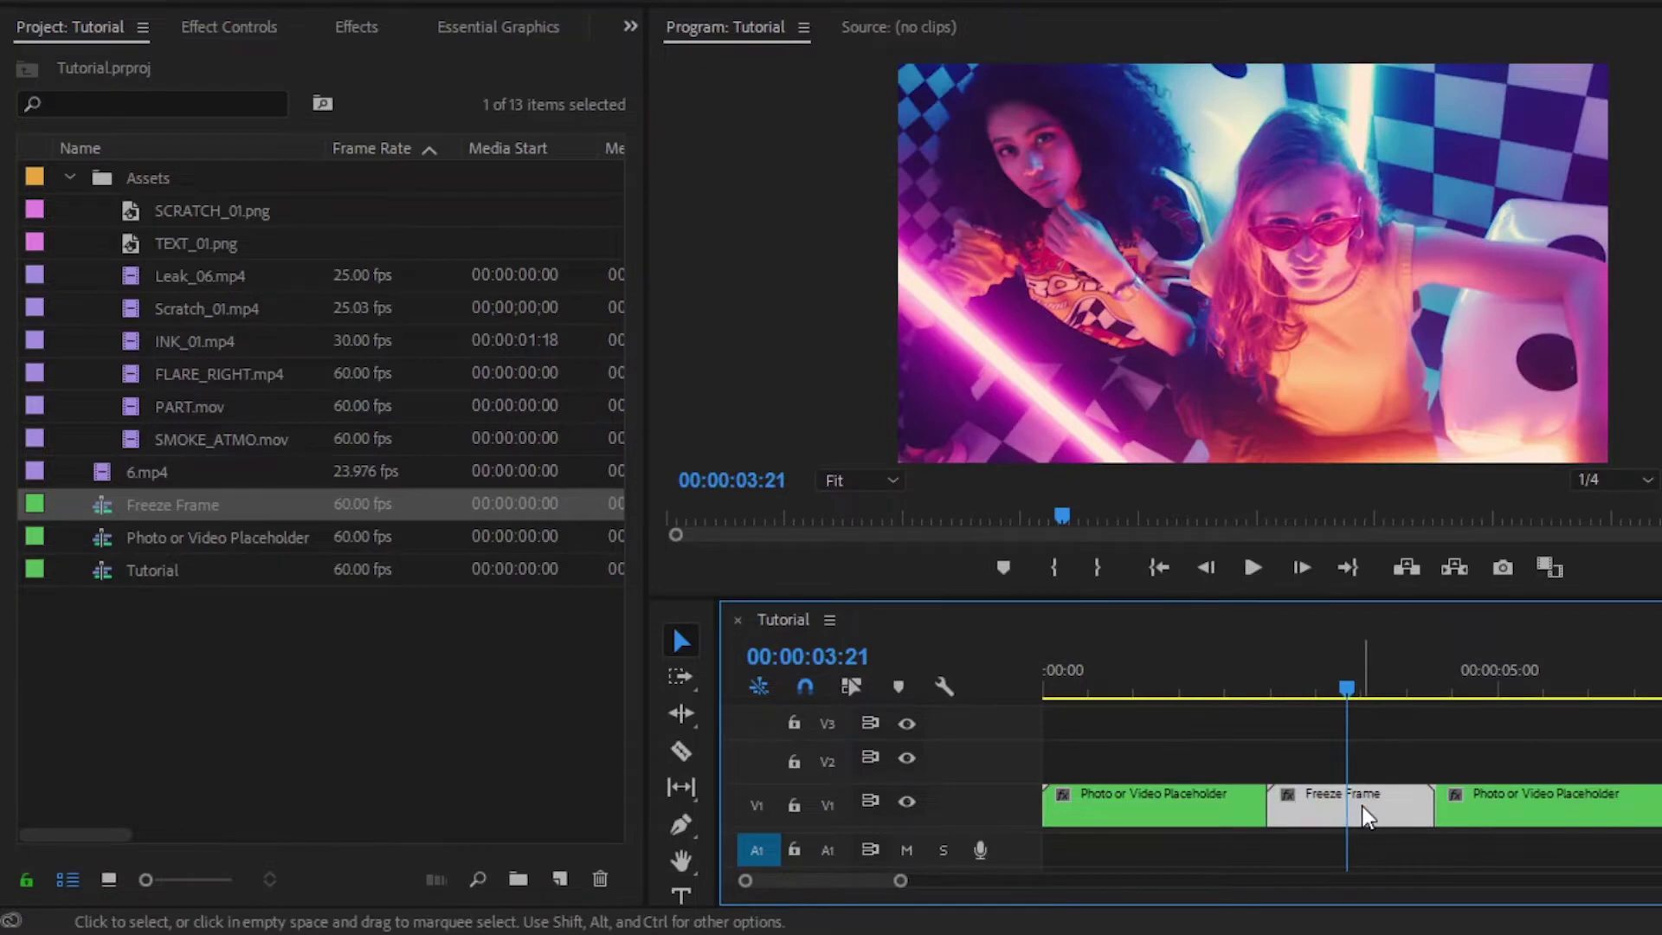
pyautogui.doubleClick(1362, 813)
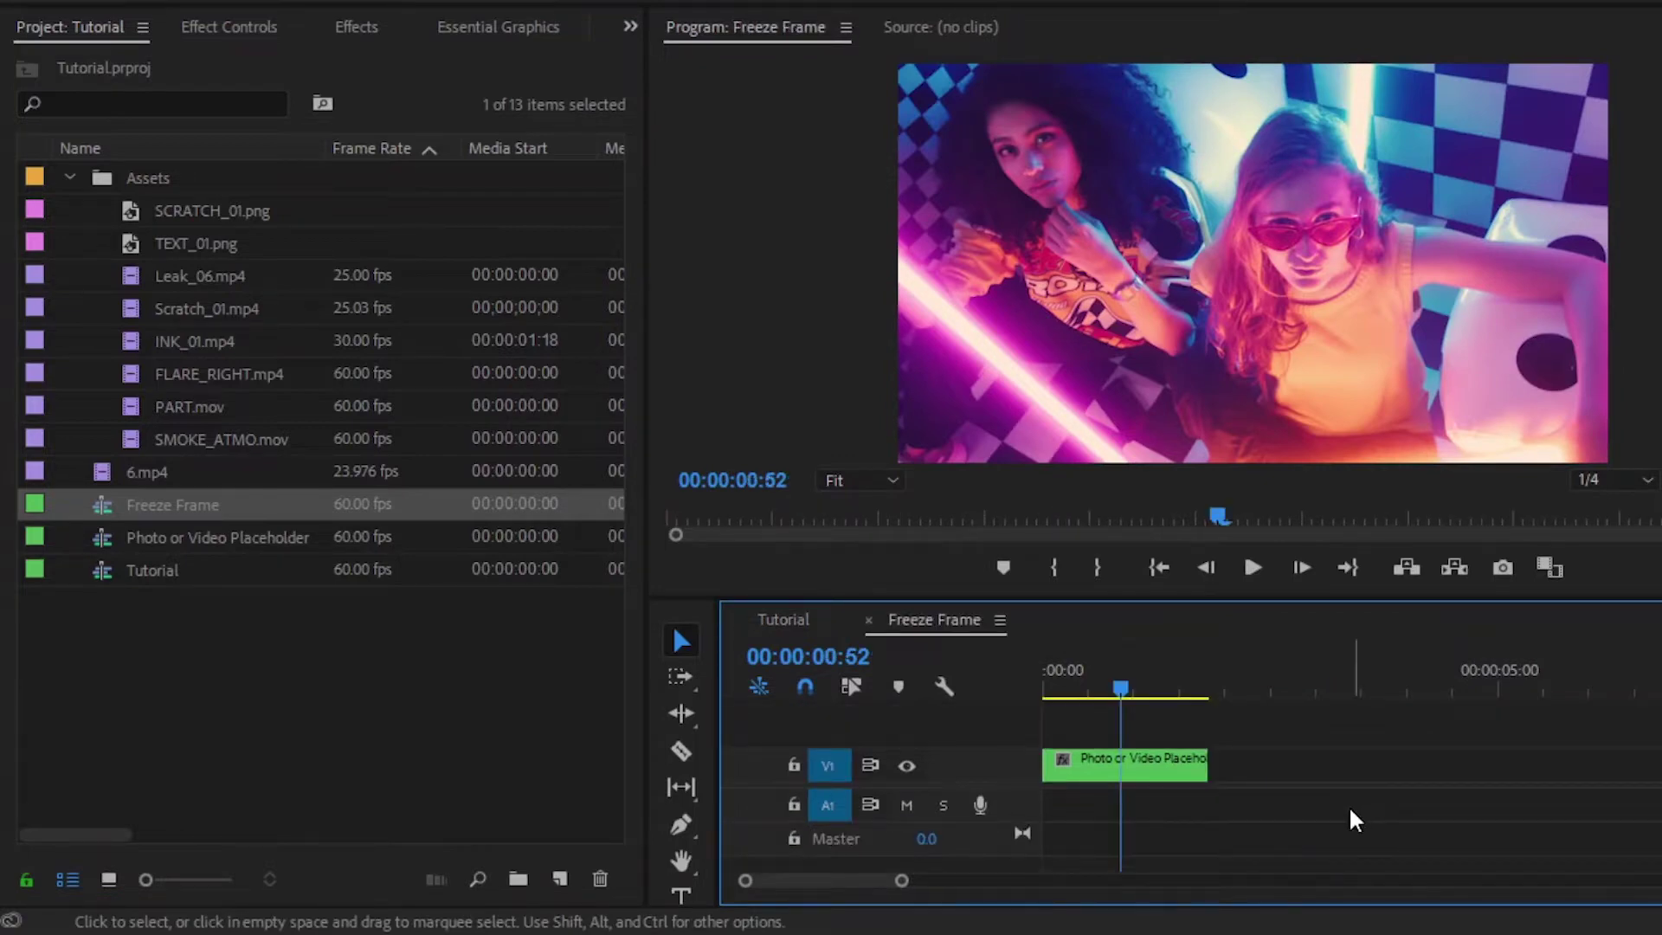
pyautogui.moveTo(1024, 785); pyautogui.dragTo(1024, 818)
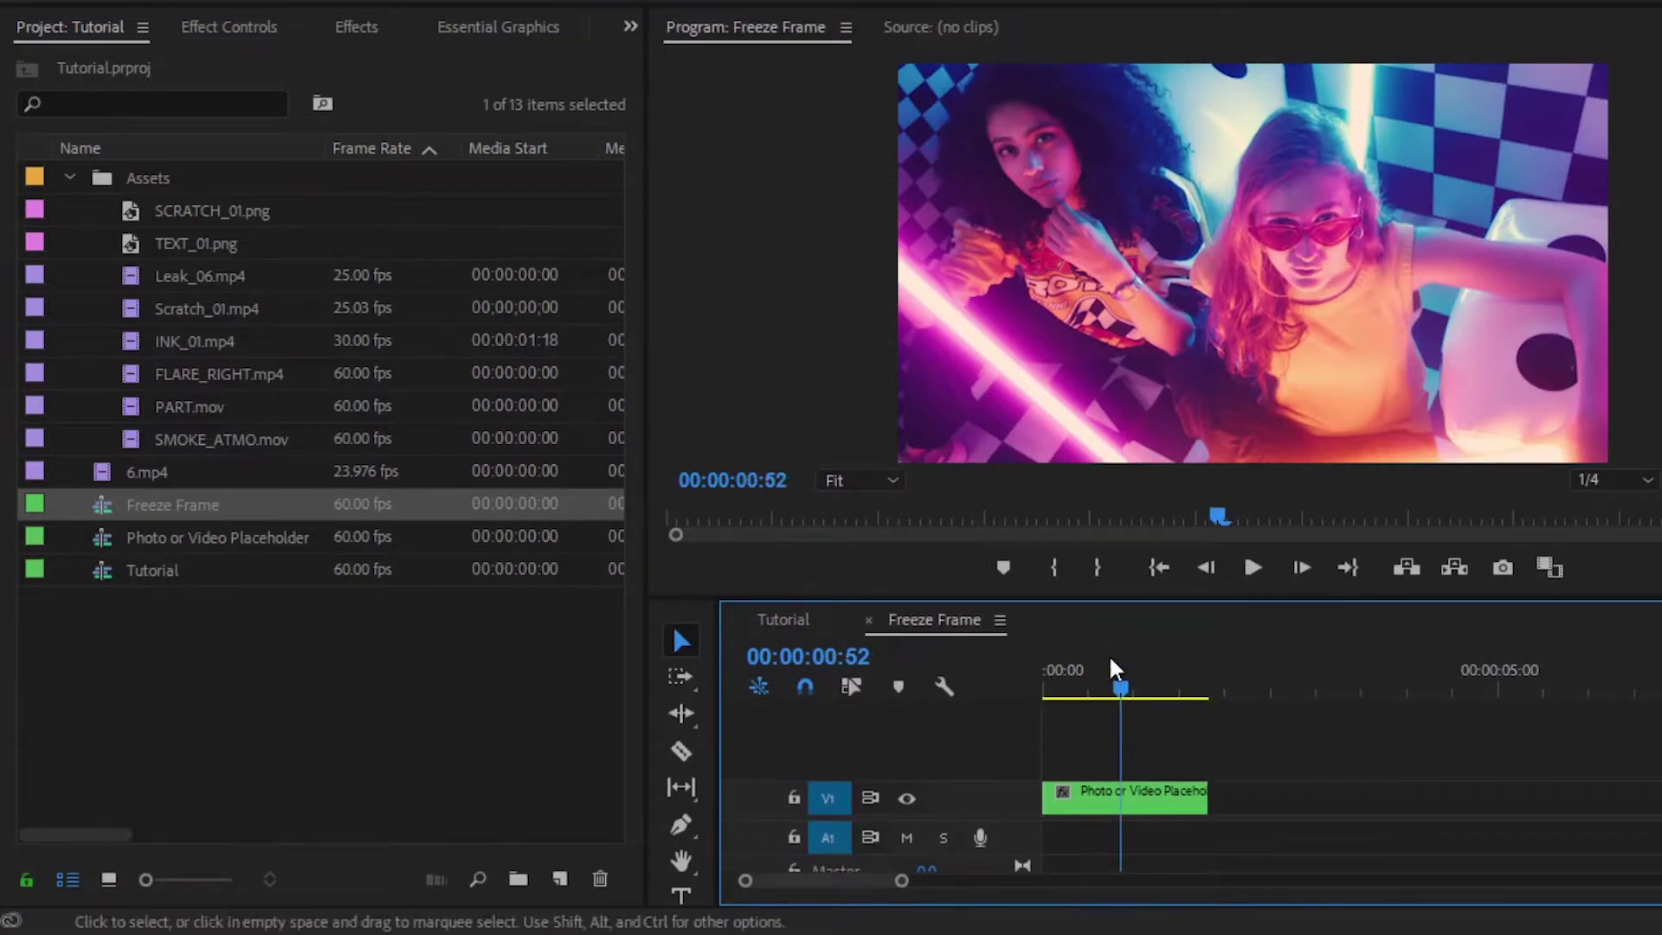
pyautogui.moveTo(1126, 596); pyautogui.dragTo(1125, 505)
pyautogui.moveTo(901, 880); pyautogui.dragTo(882, 891)
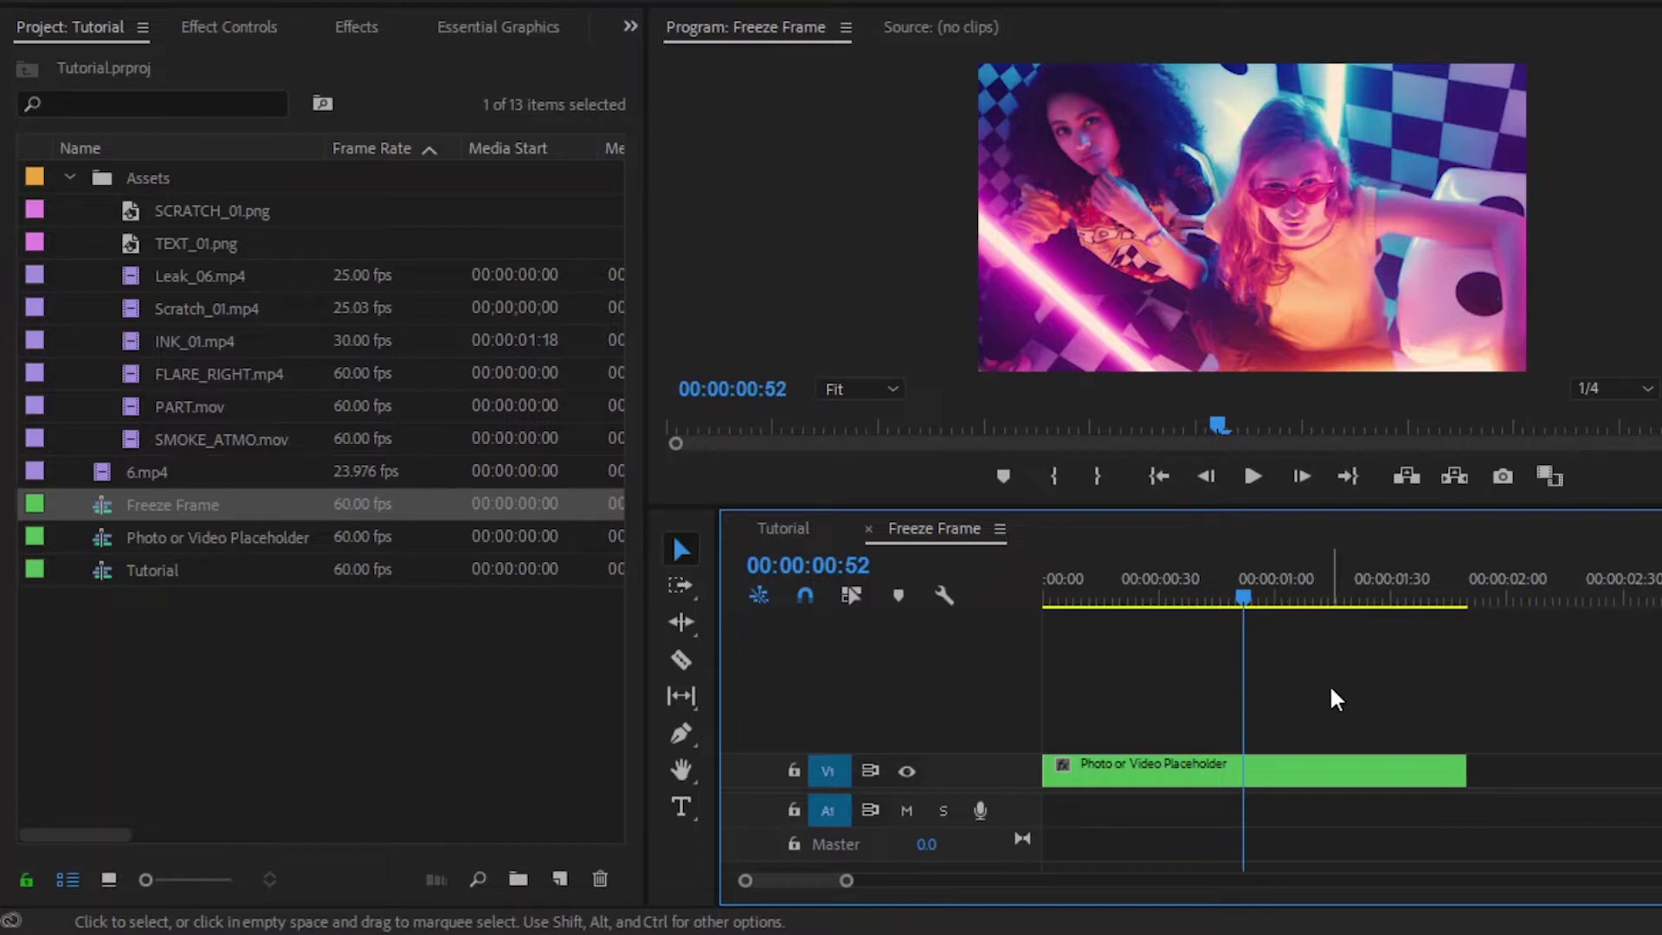
# Create an adjustment layer and place it on V2 above the placeholder clip, starting at the sequence's beginning.
pyautogui.click(560, 879)
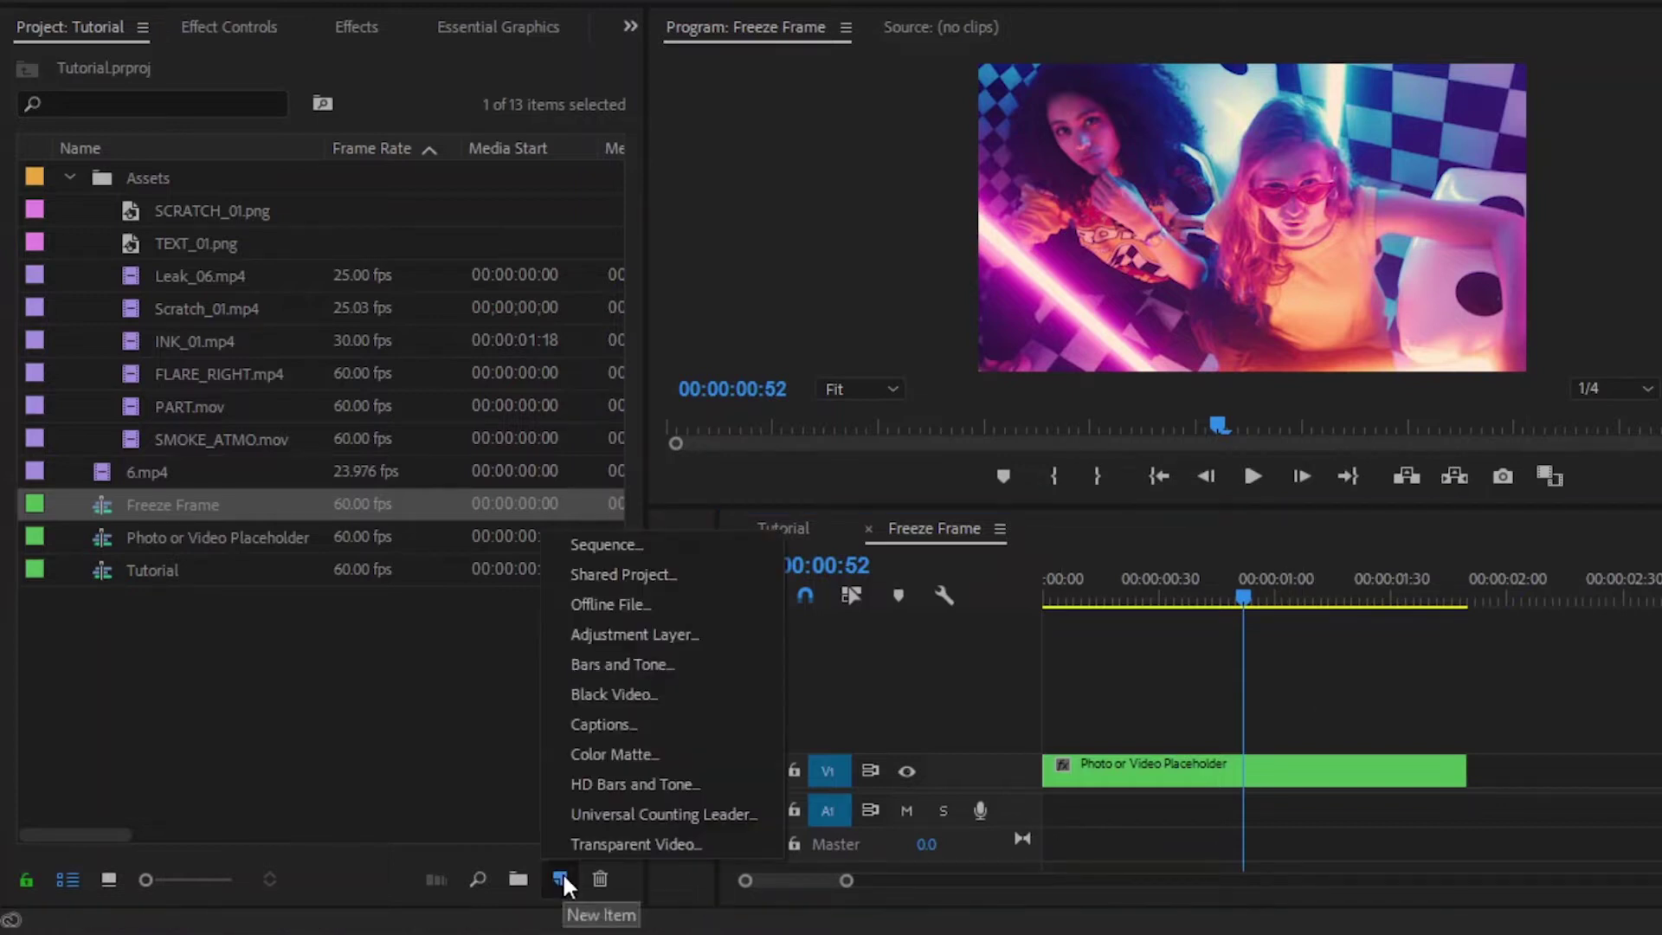
pyautogui.click(615, 640)
pyautogui.click(1014, 519)
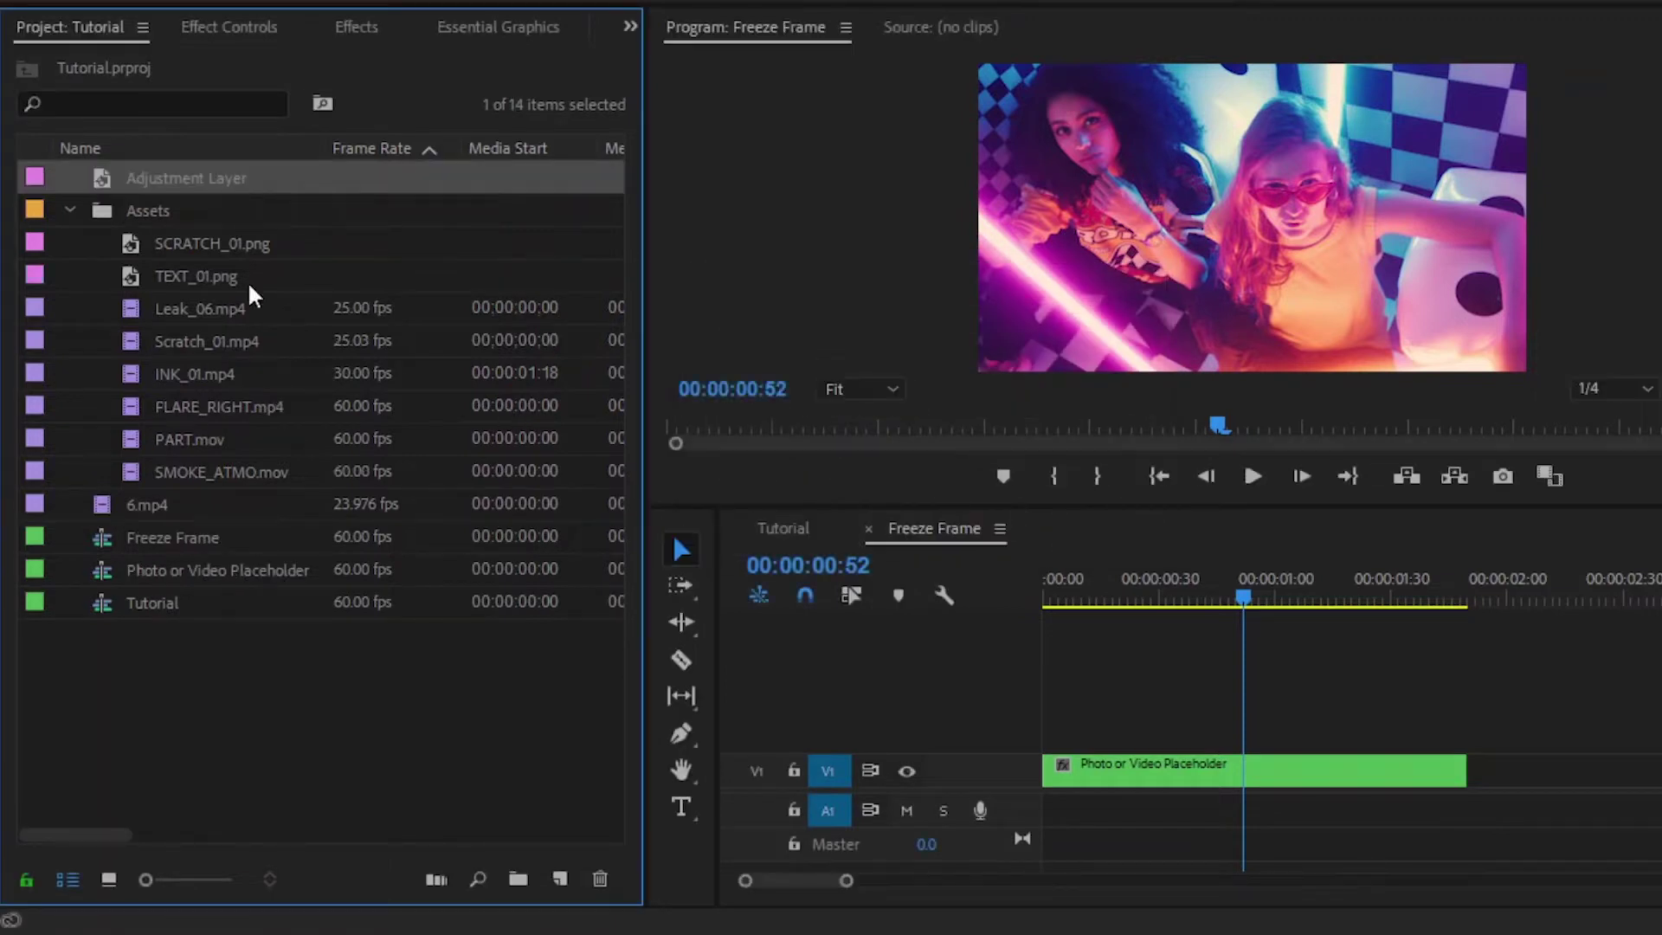
pyautogui.moveTo(122, 183); pyautogui.dragTo(965, 678)
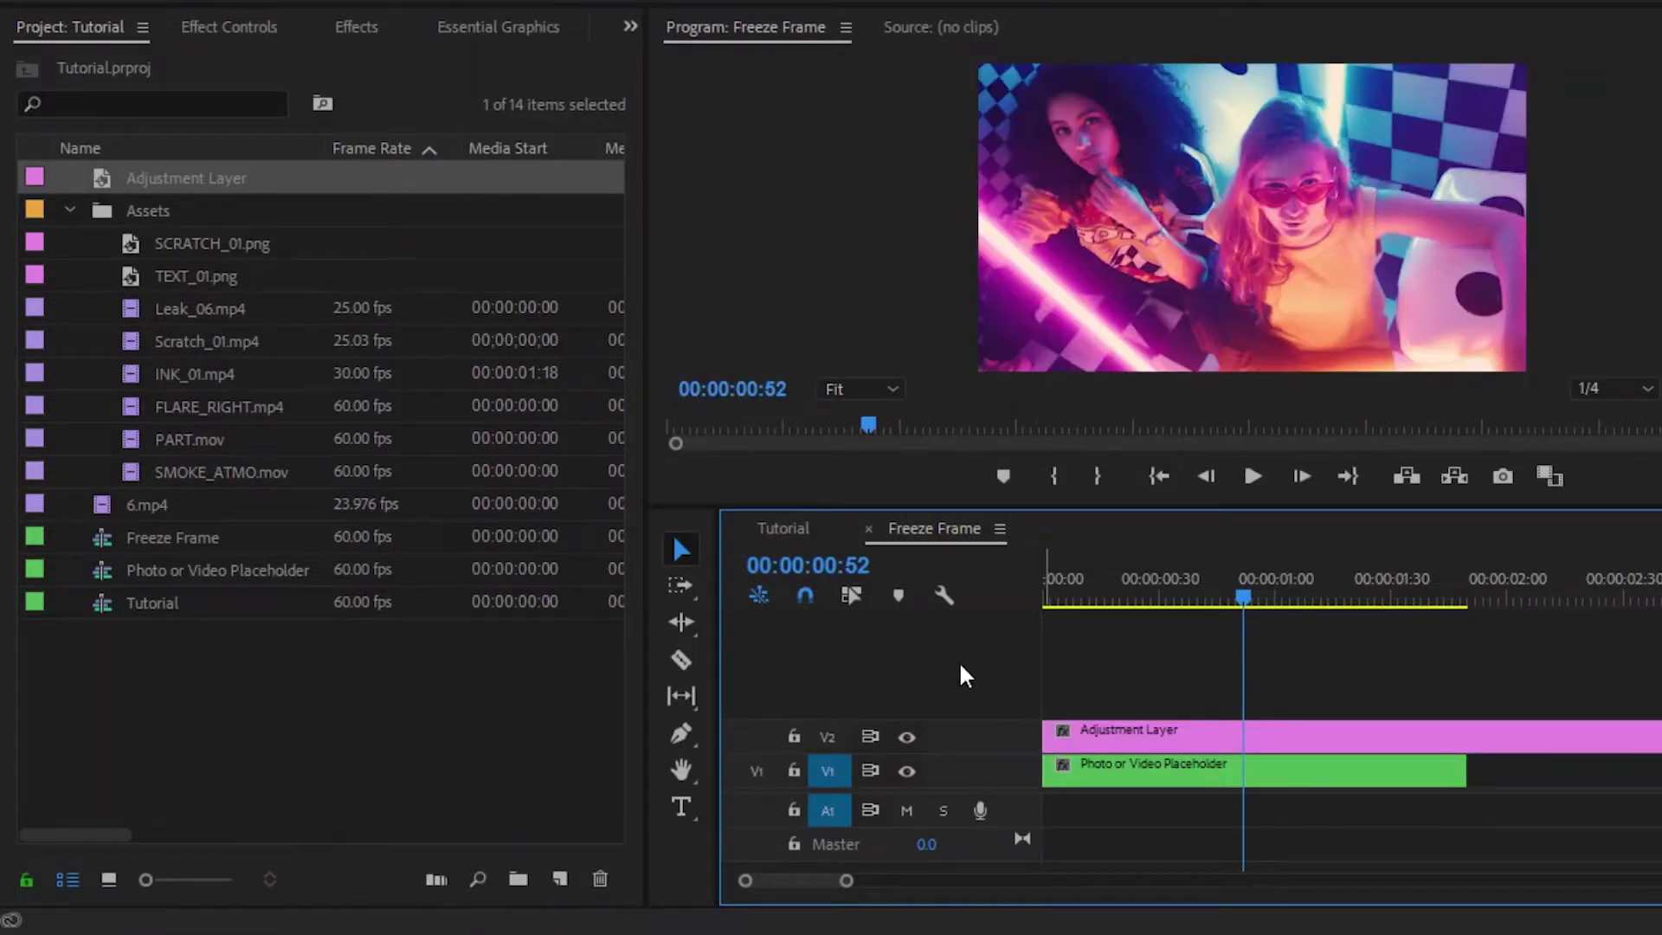
# Cut the adjustment layer at the end of the placeholder clip and delete the excess part.
pyautogui.press('c')
pyautogui.click(1466, 736)
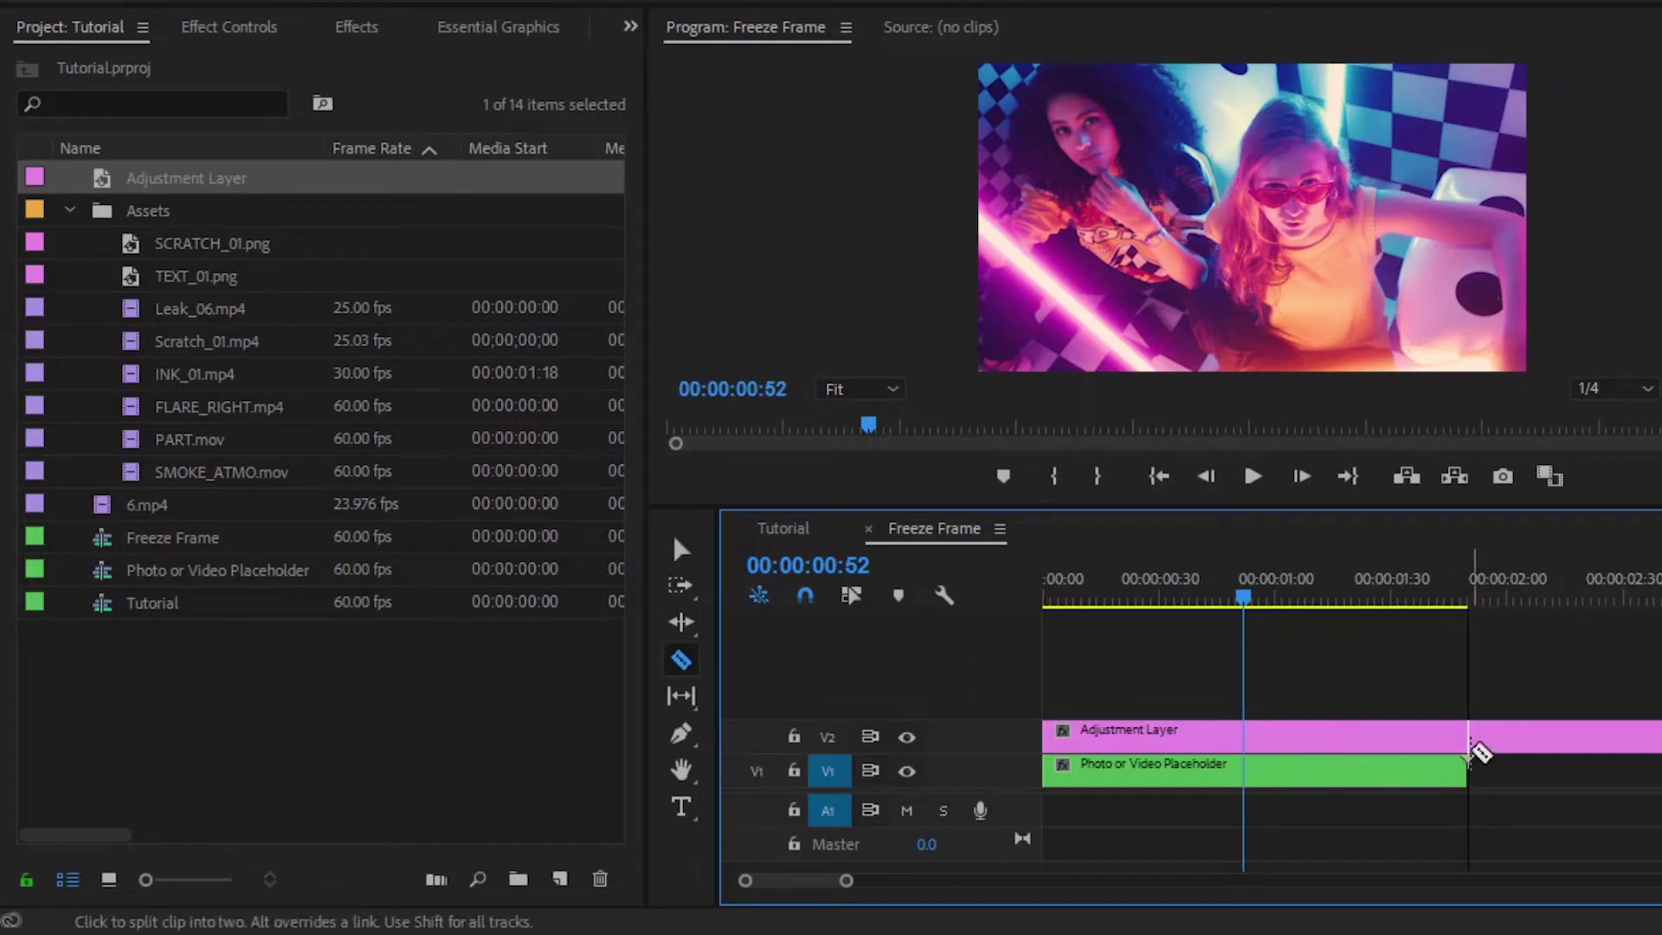
pyautogui.press('v')
pyautogui.click(1514, 735)
pyautogui.press('Delete')
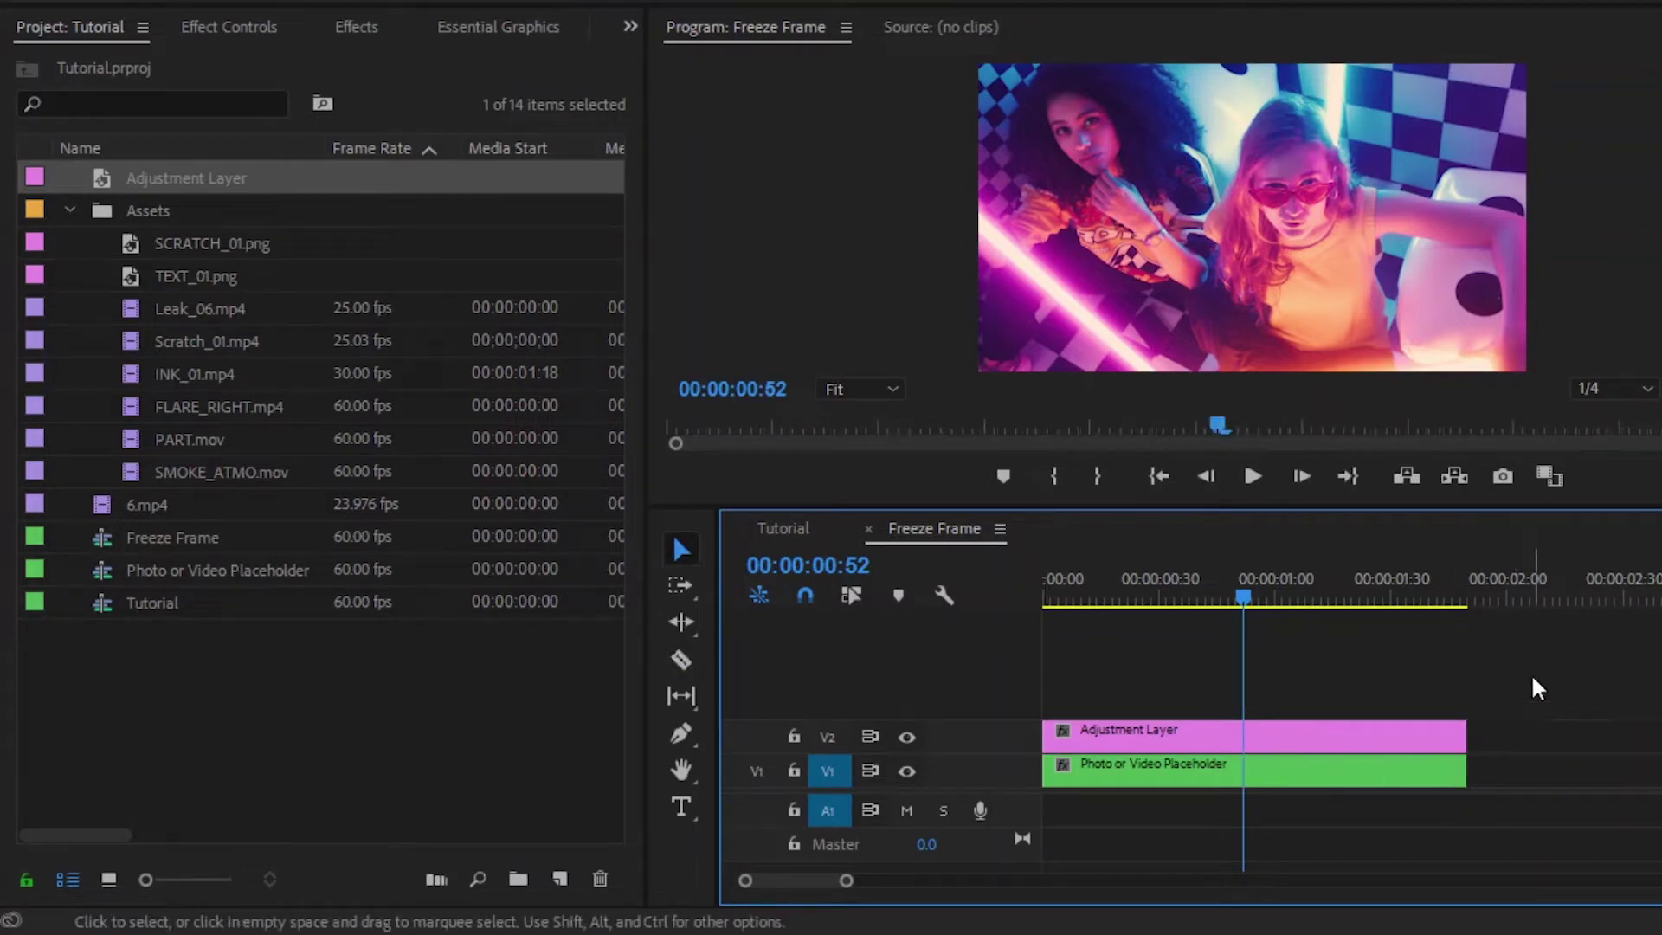
# Find the Gradient Wipe video effect and apply it to the adjustment layer on V2.
pyautogui.click(1353, 736)
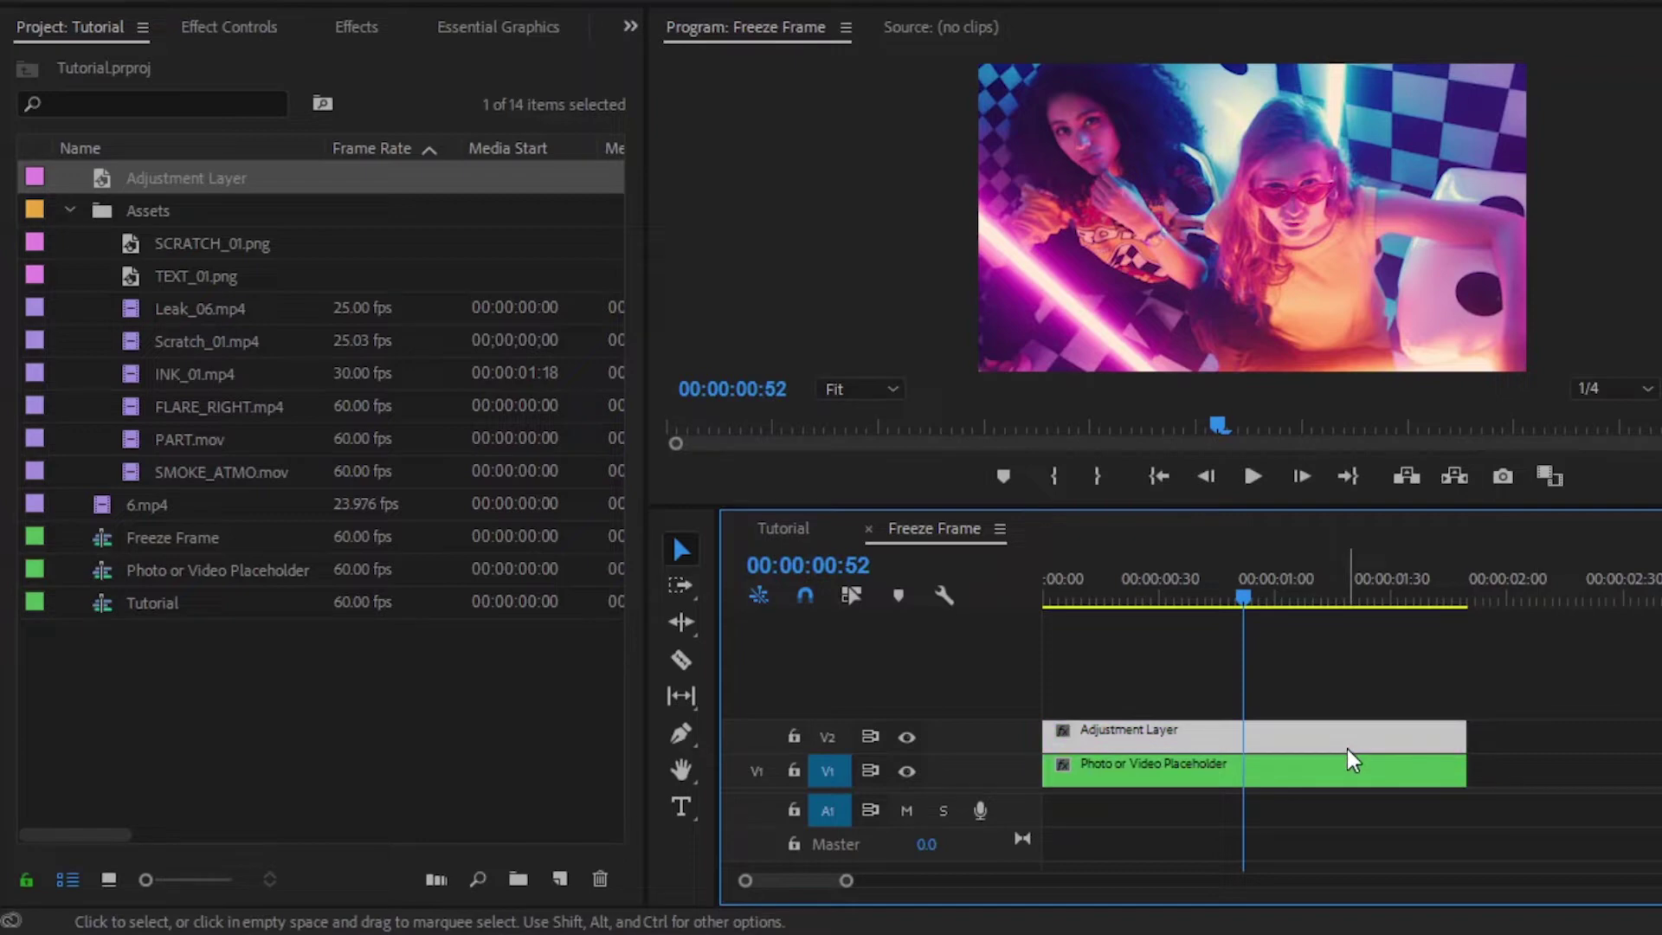
pyautogui.click(355, 28)
pyautogui.click(237, 62)
pyautogui.write('grad')
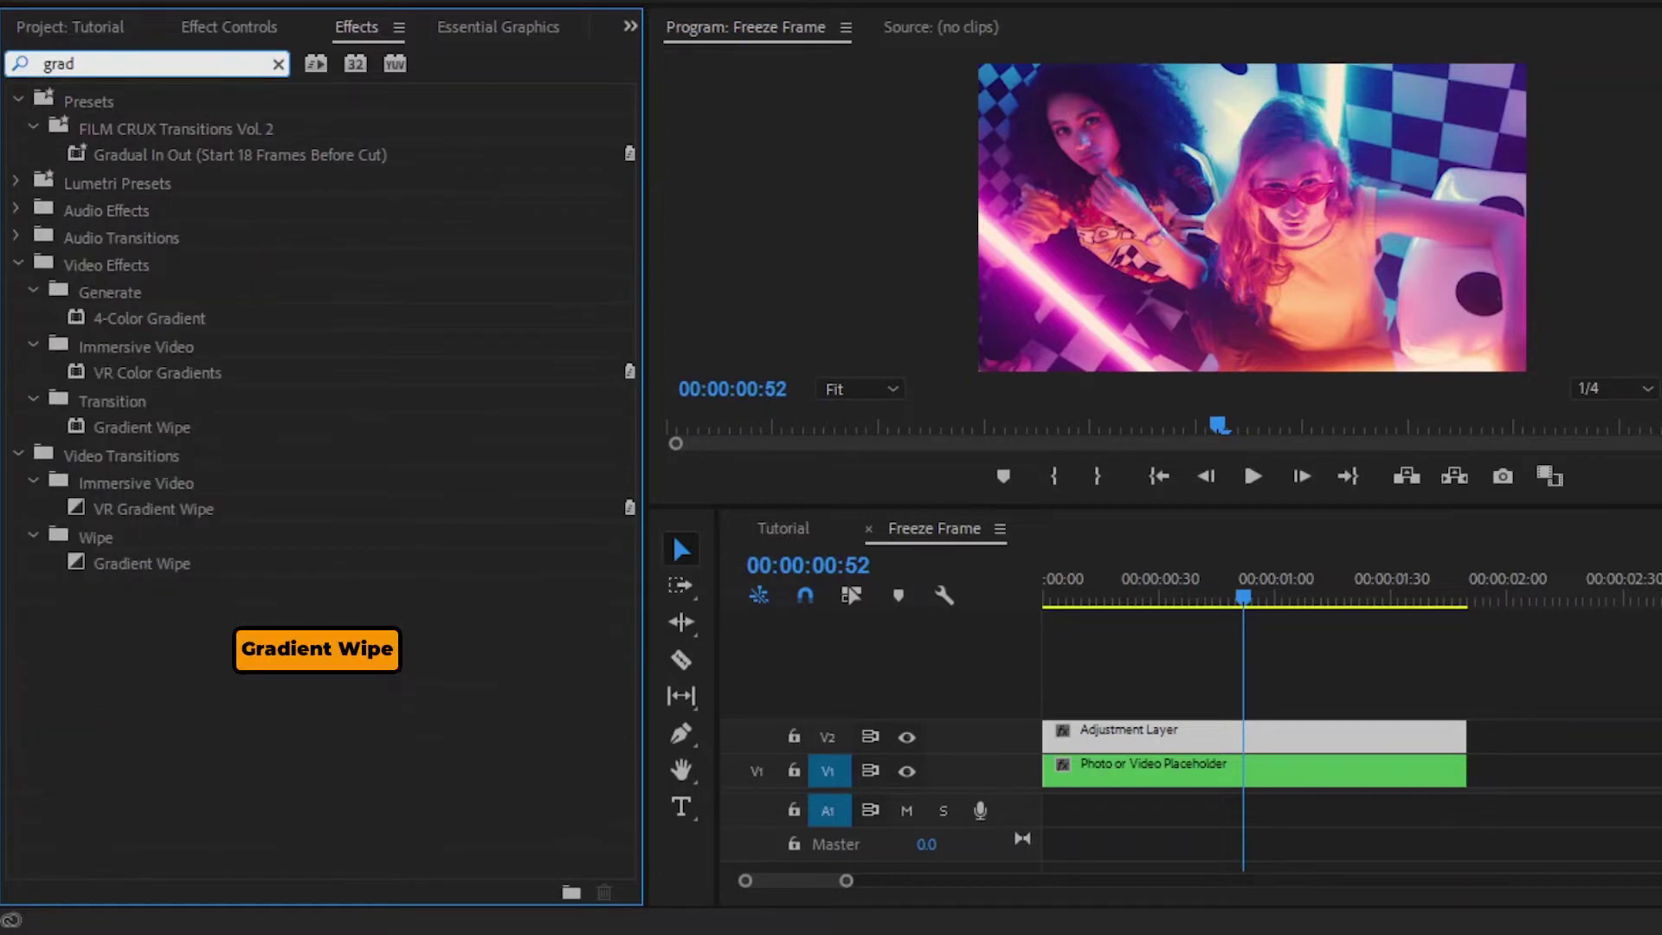
pyautogui.click(158, 430)
pyautogui.moveTo(164, 437); pyautogui.dragTo(1099, 734)
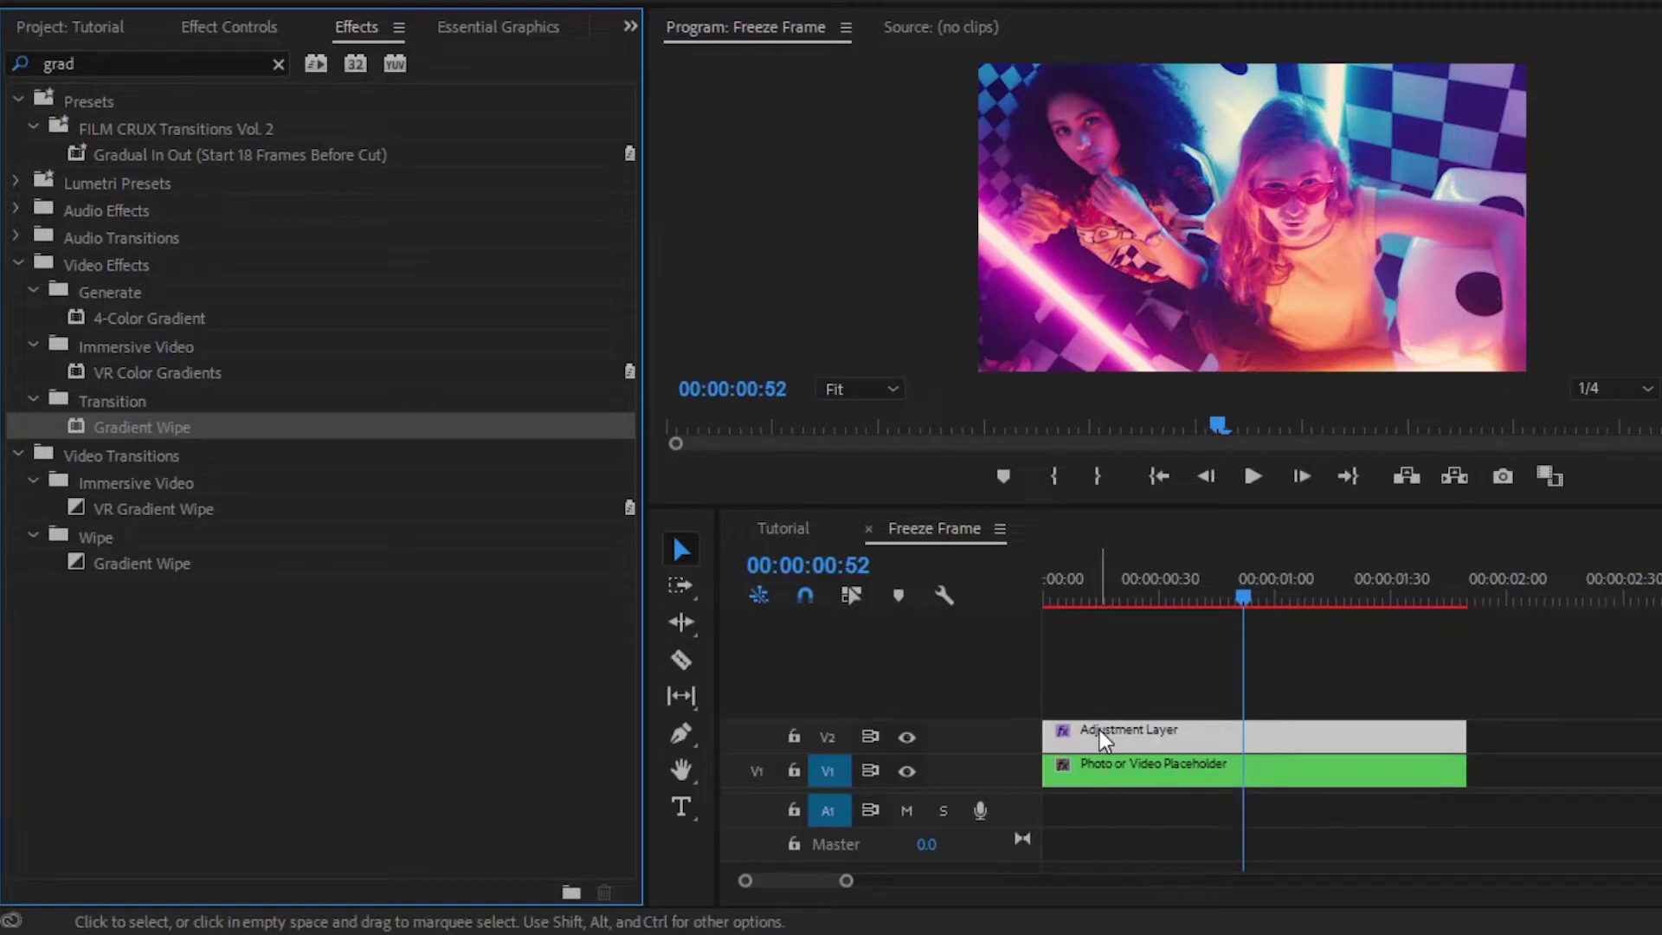
# Find the Venetian Blinds video effect and apply it to the adjustment layer.
pyautogui.click(278, 64)
pyautogui.write('vene')
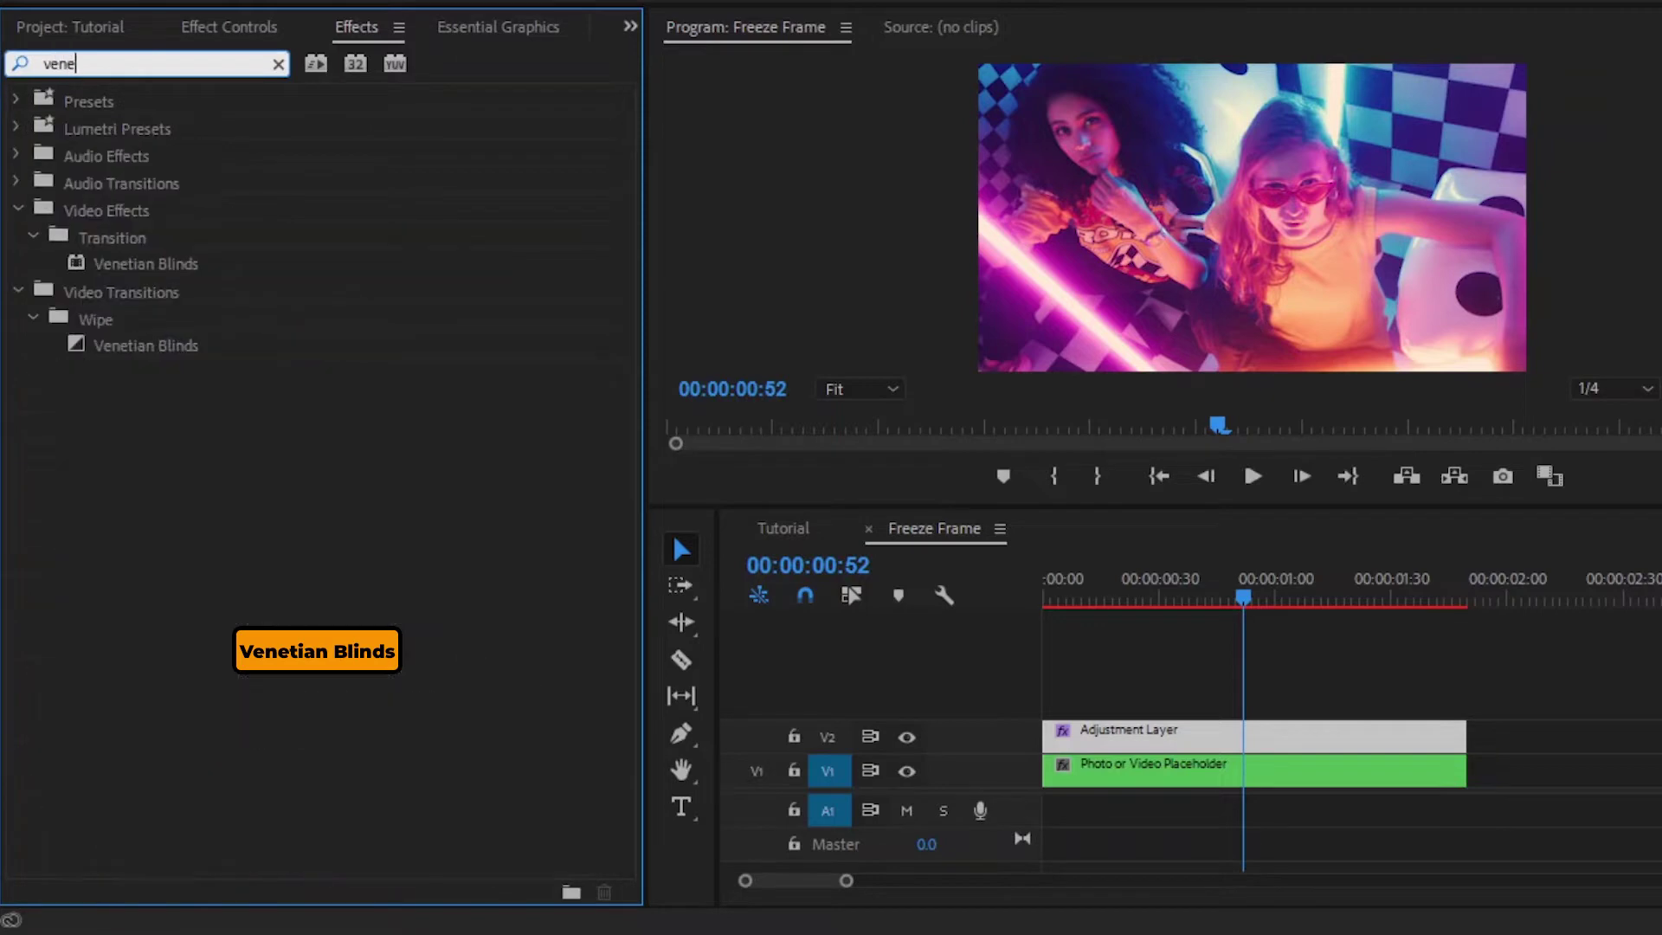
pyautogui.click(167, 264)
pyautogui.moveTo(126, 267); pyautogui.dragTo(1095, 742)
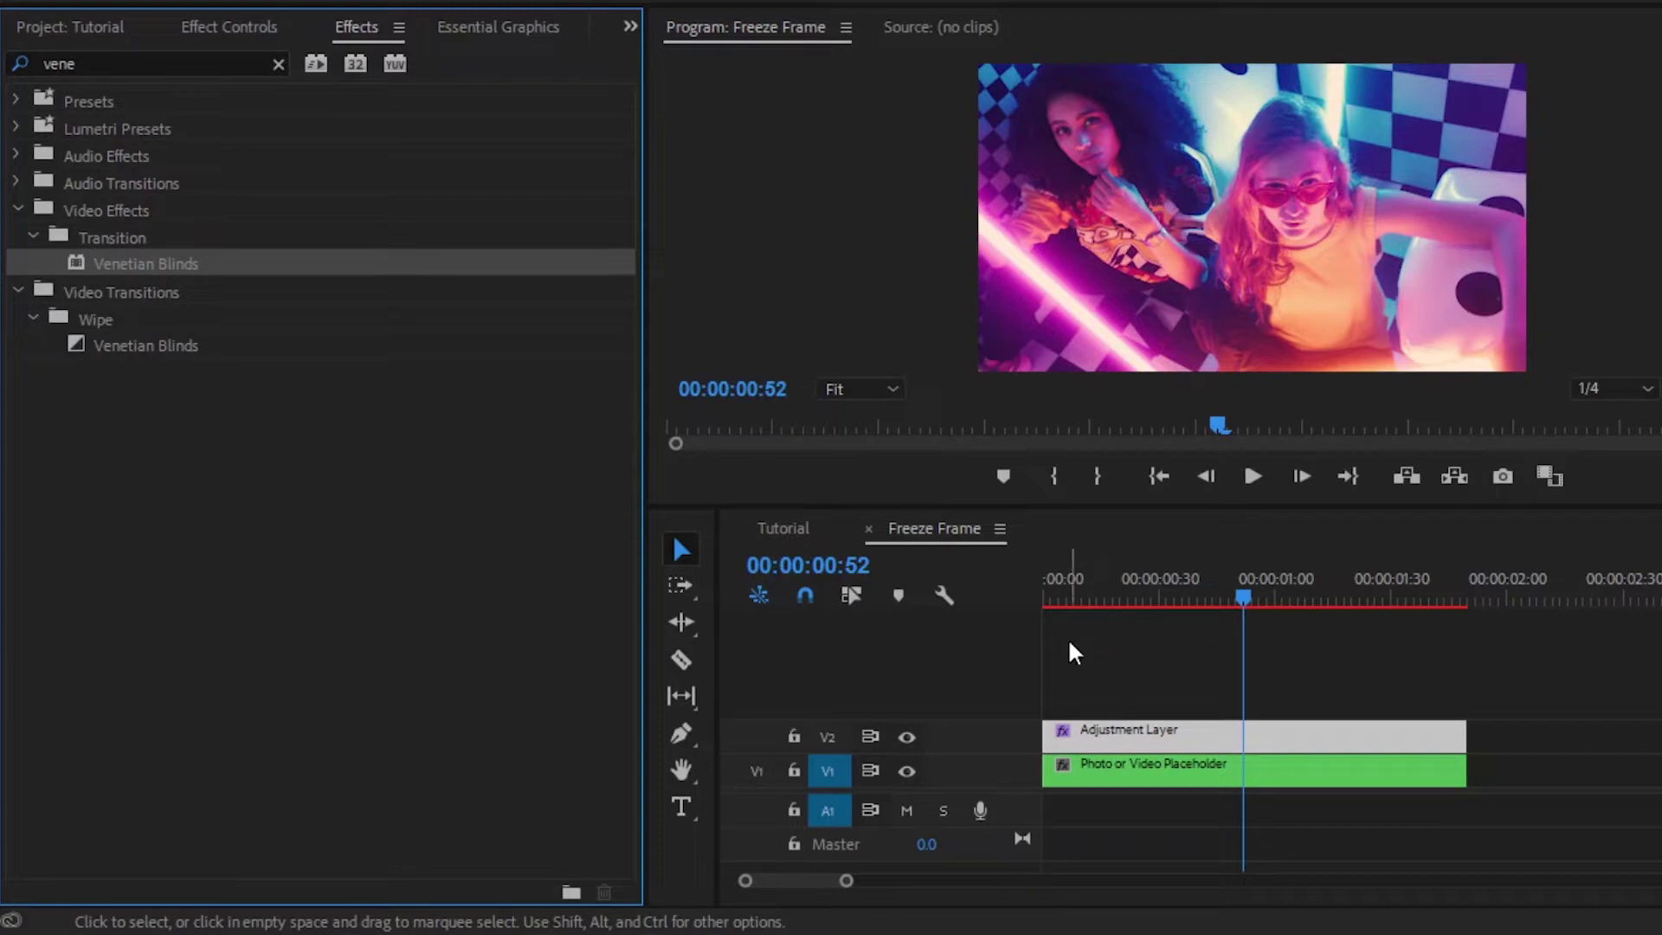
# Find the Tint video effect and apply it to the adjustment layer.
pyautogui.click(278, 65)
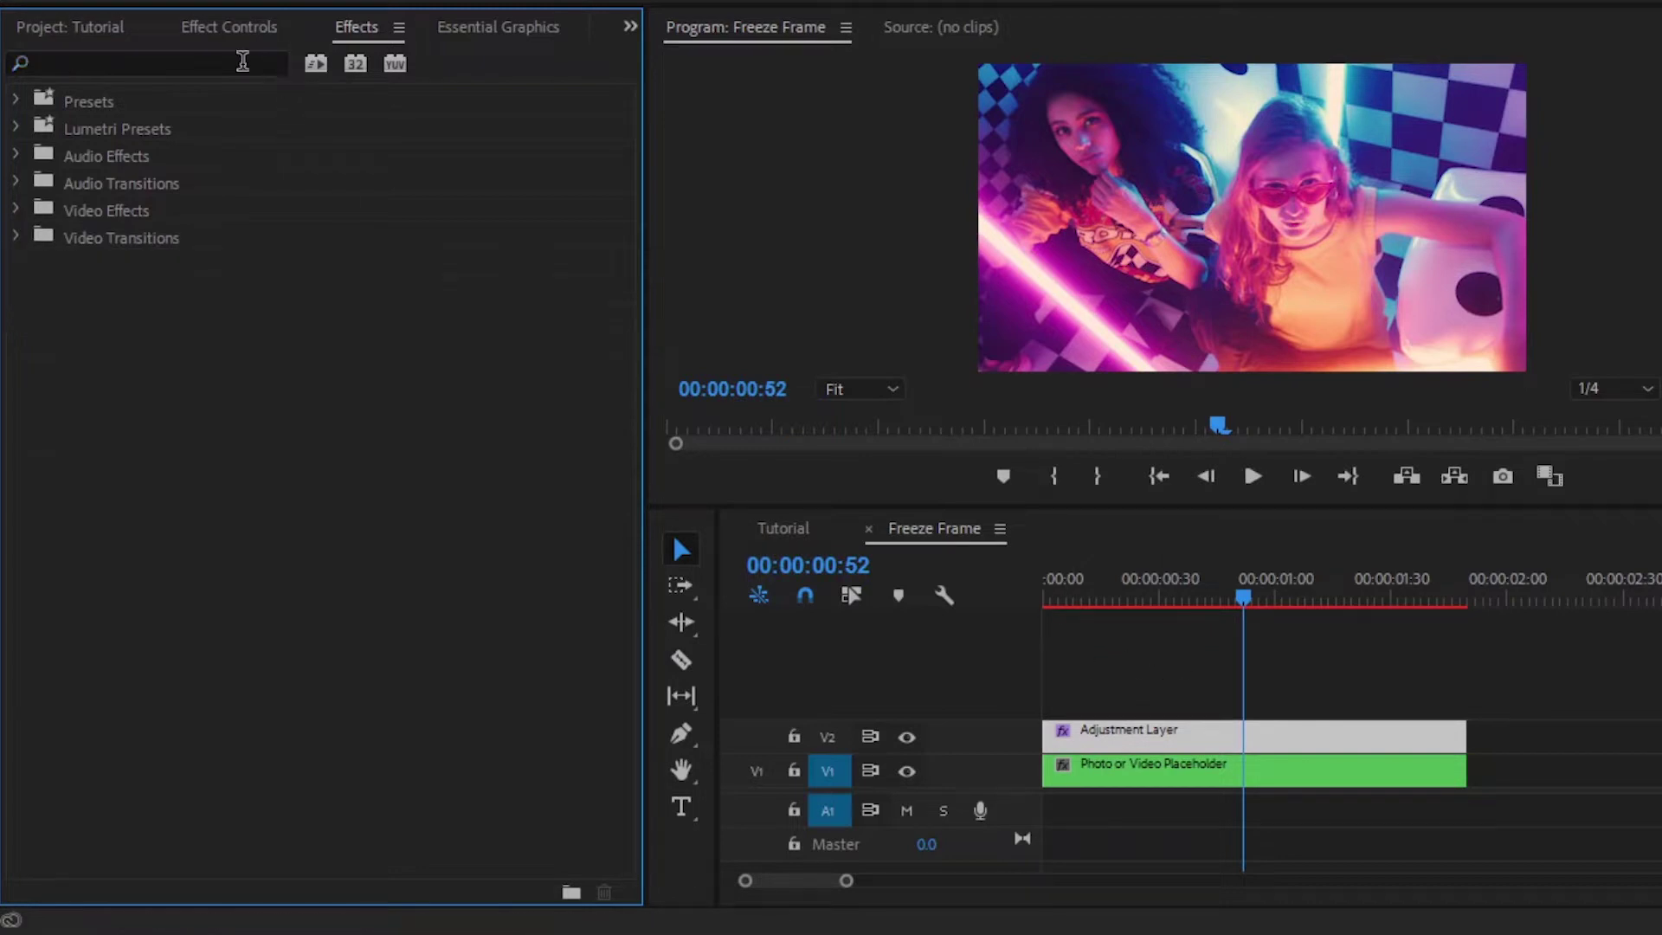
pyautogui.click(243, 60)
pyautogui.write('tint')
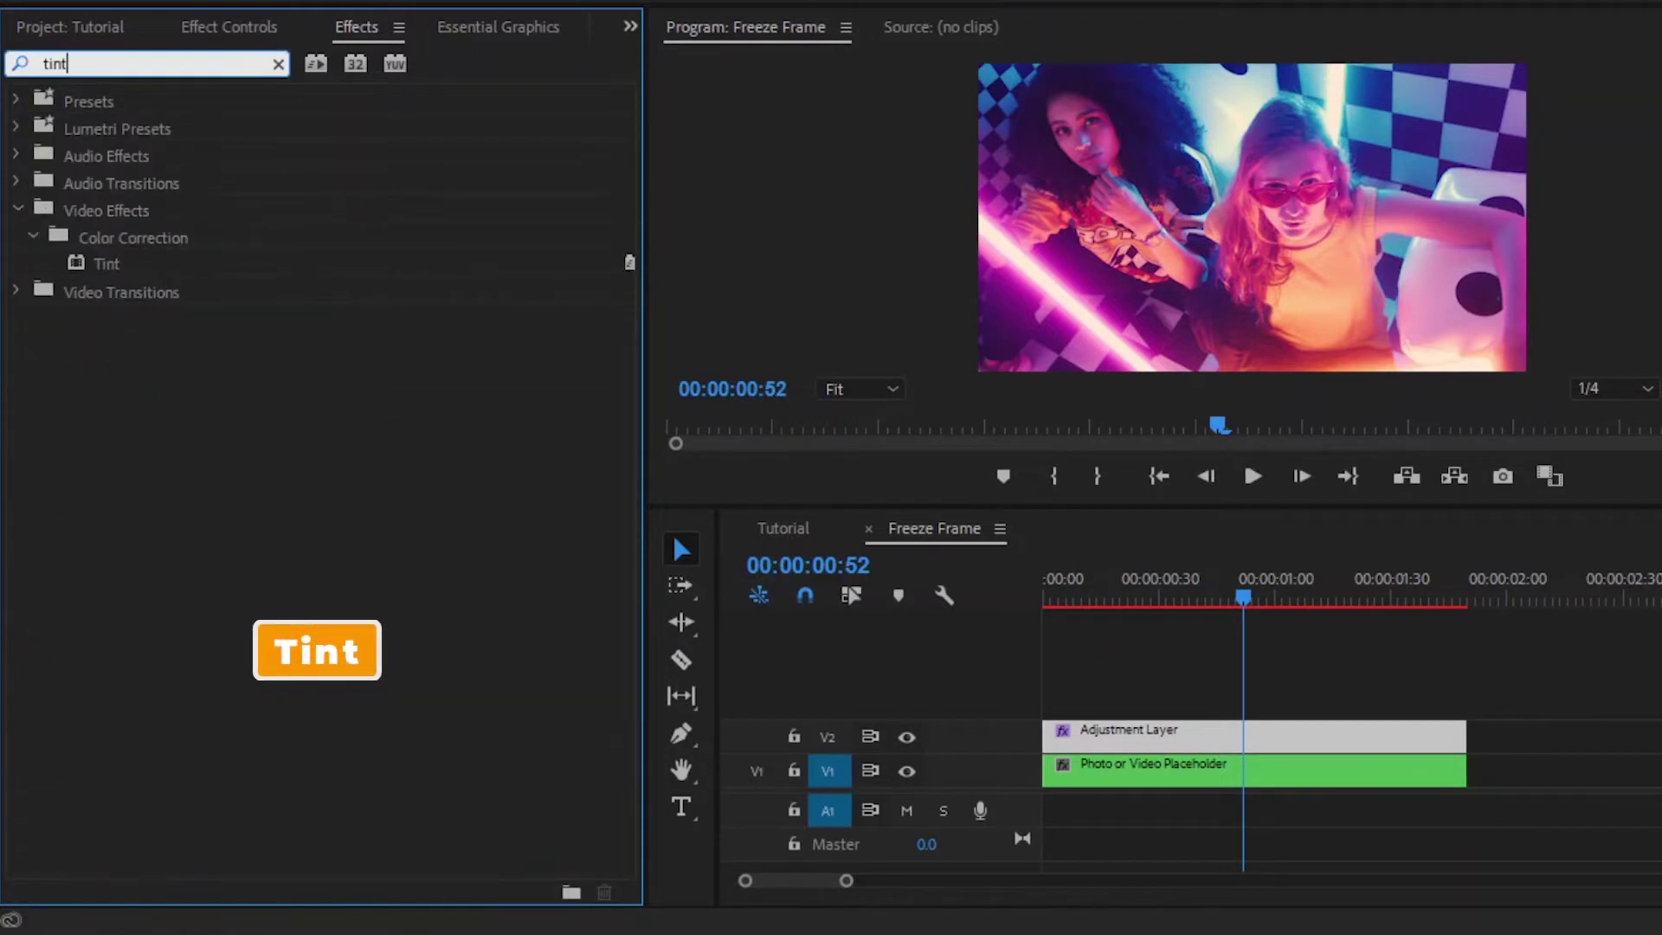
pyautogui.moveTo(100, 266); pyautogui.dragTo(1107, 731)
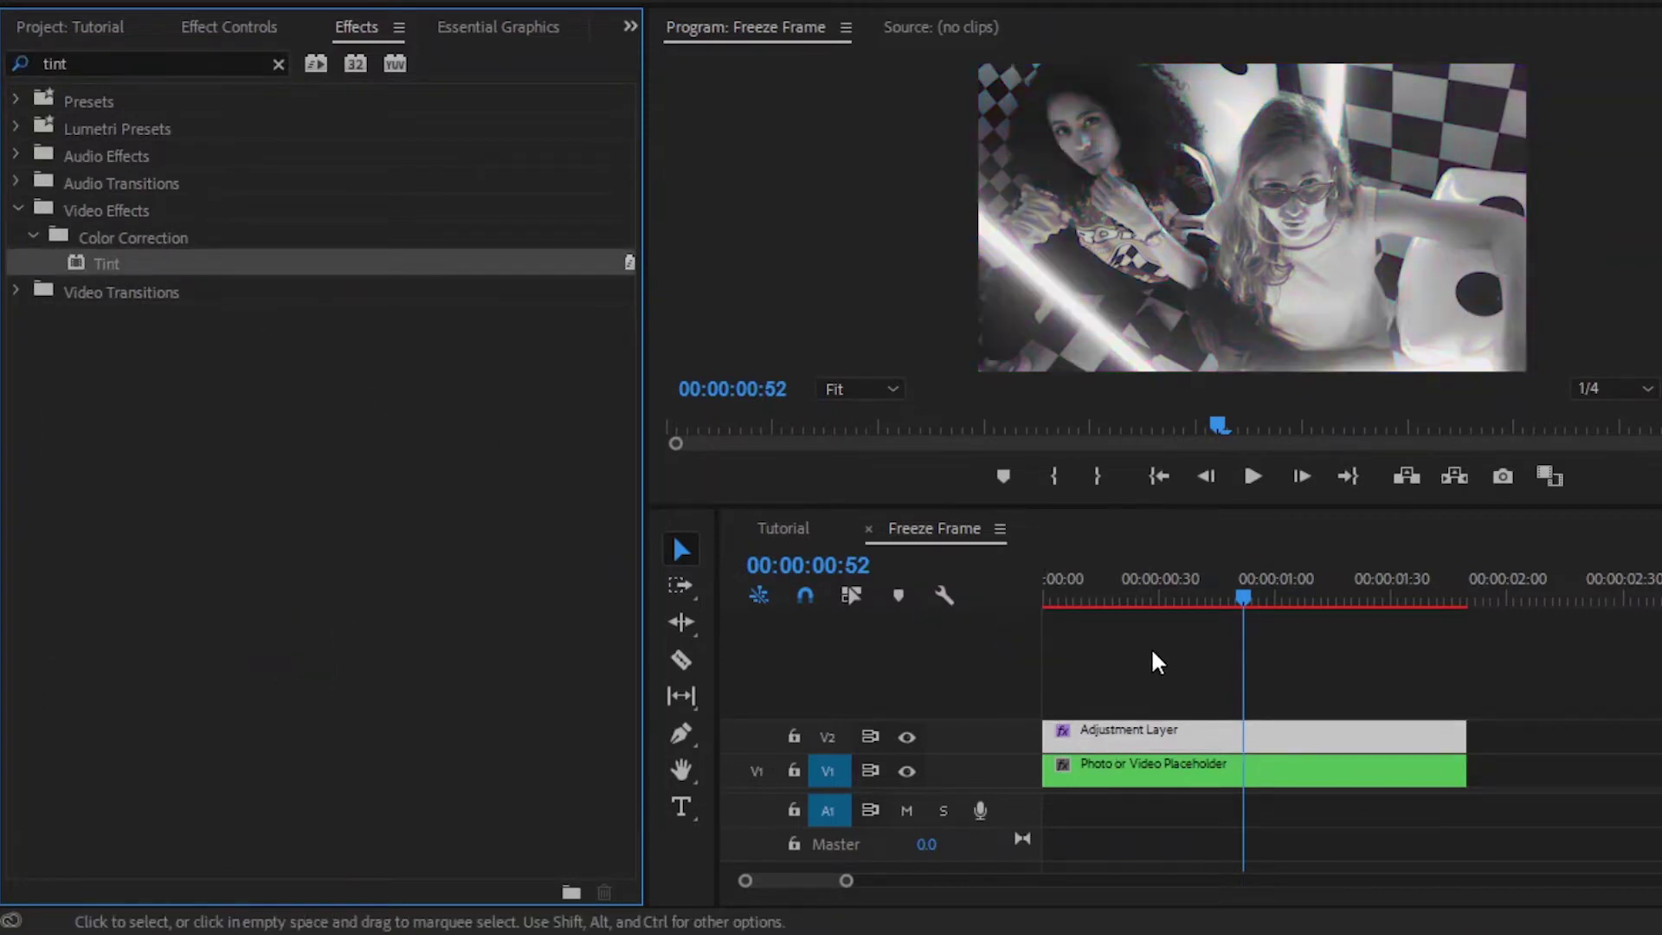
# Find the Sharpen video effect and apply it to the adjustment layer.
pyautogui.click(278, 63)
pyautogui.click(251, 63)
pyautogui.write('sharpe')
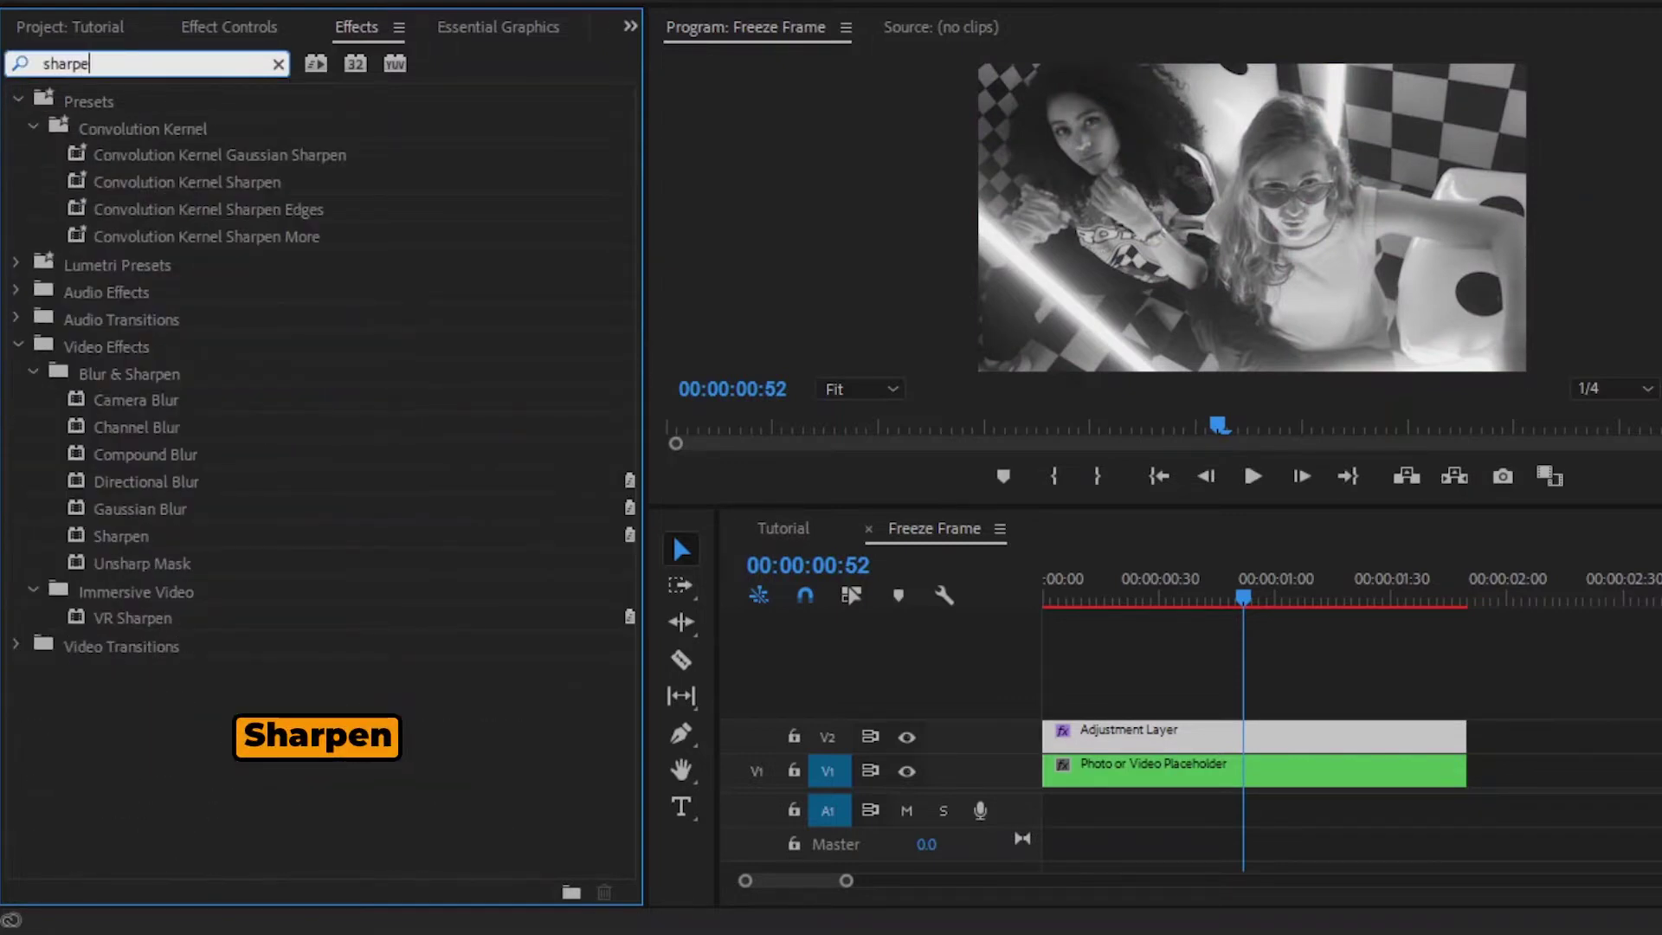
pyautogui.moveTo(130, 535); pyautogui.dragTo(1102, 734)
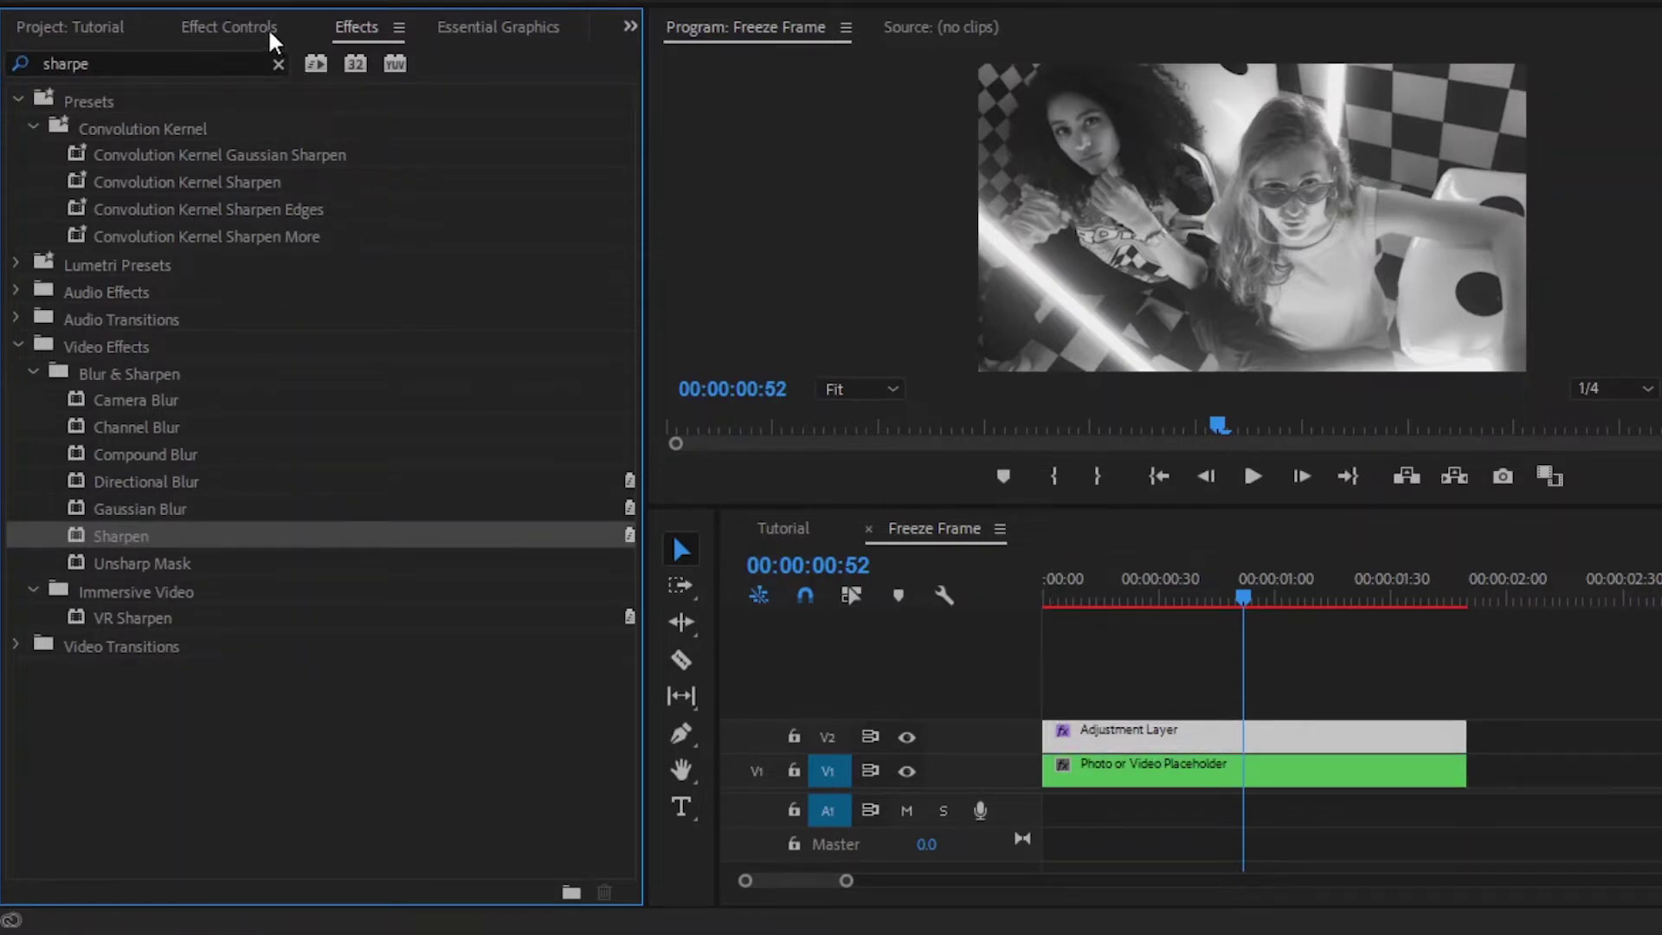
# Set the adjustment layer's Gradient Wipe to 30% transition completion and 30% transition softness.
pyautogui.click(229, 27)
pyautogui.scroll(-5, 407, 352)
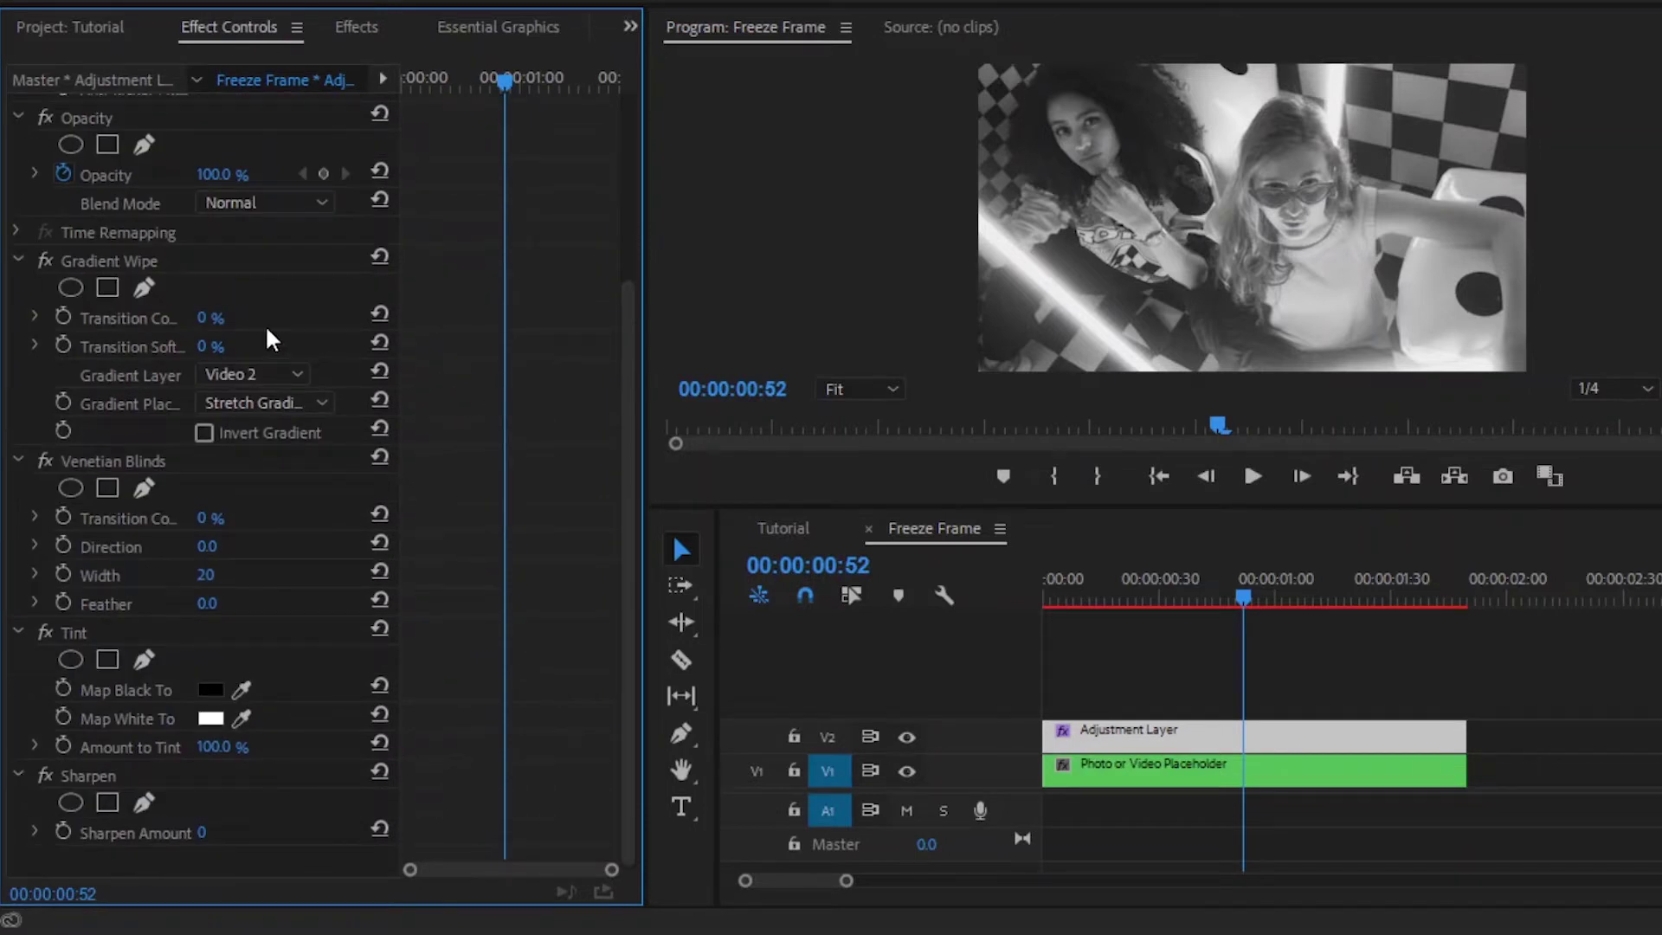
pyautogui.click(132, 263)
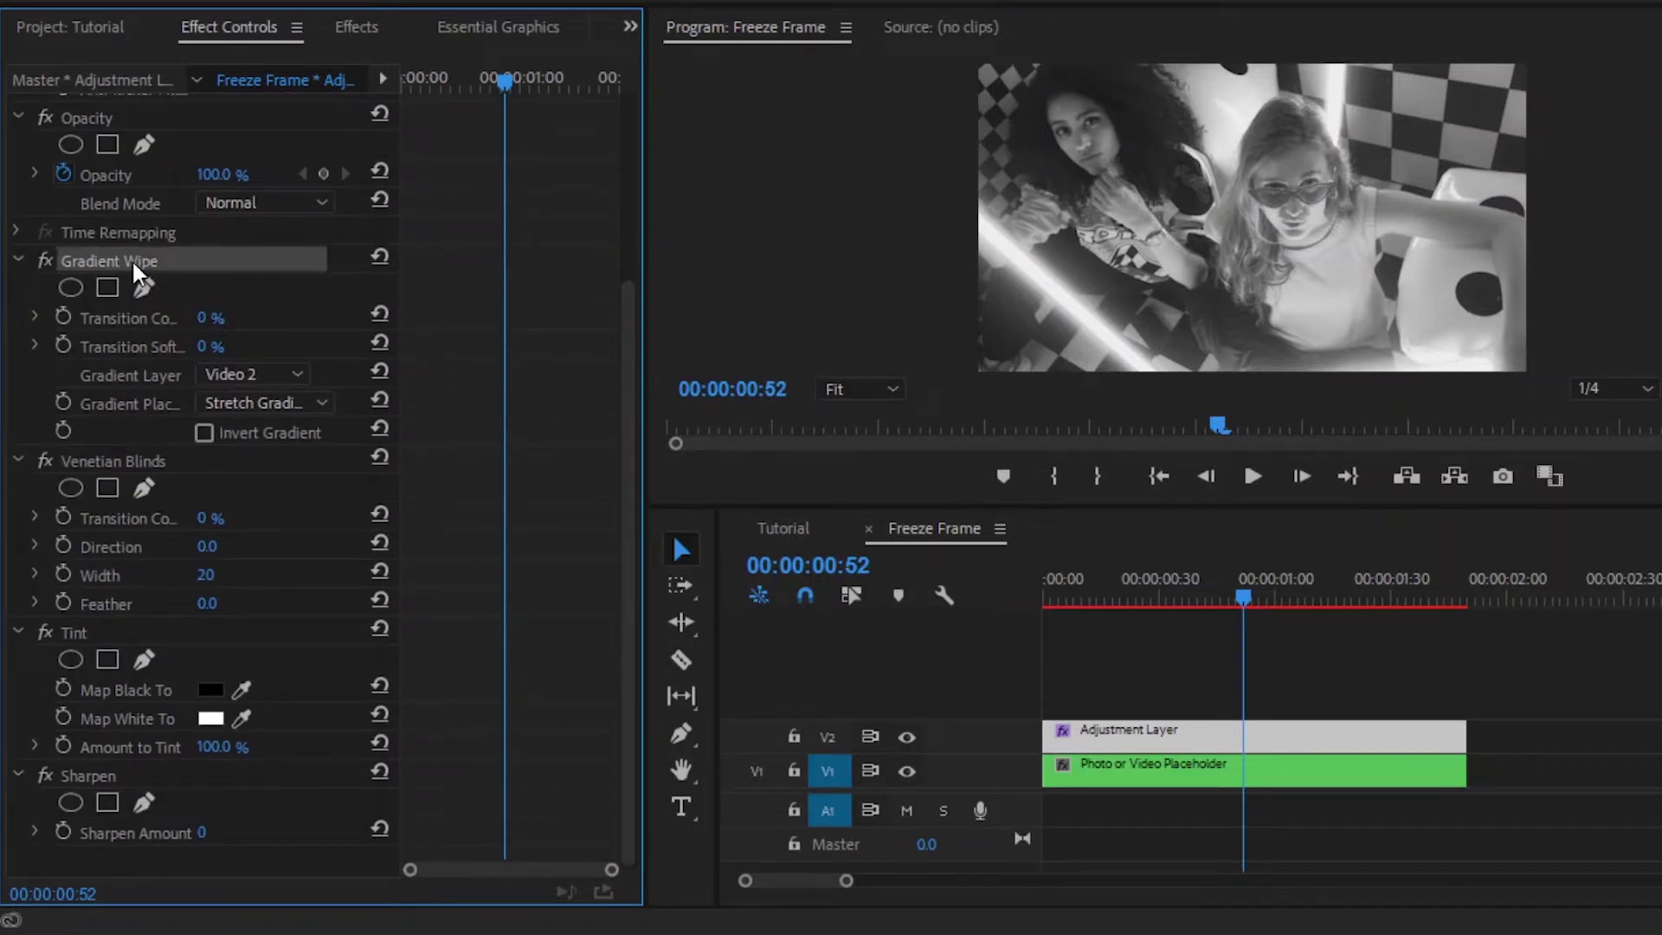
pyautogui.click(207, 317)
pyautogui.write('30')
pyautogui.press('Return')
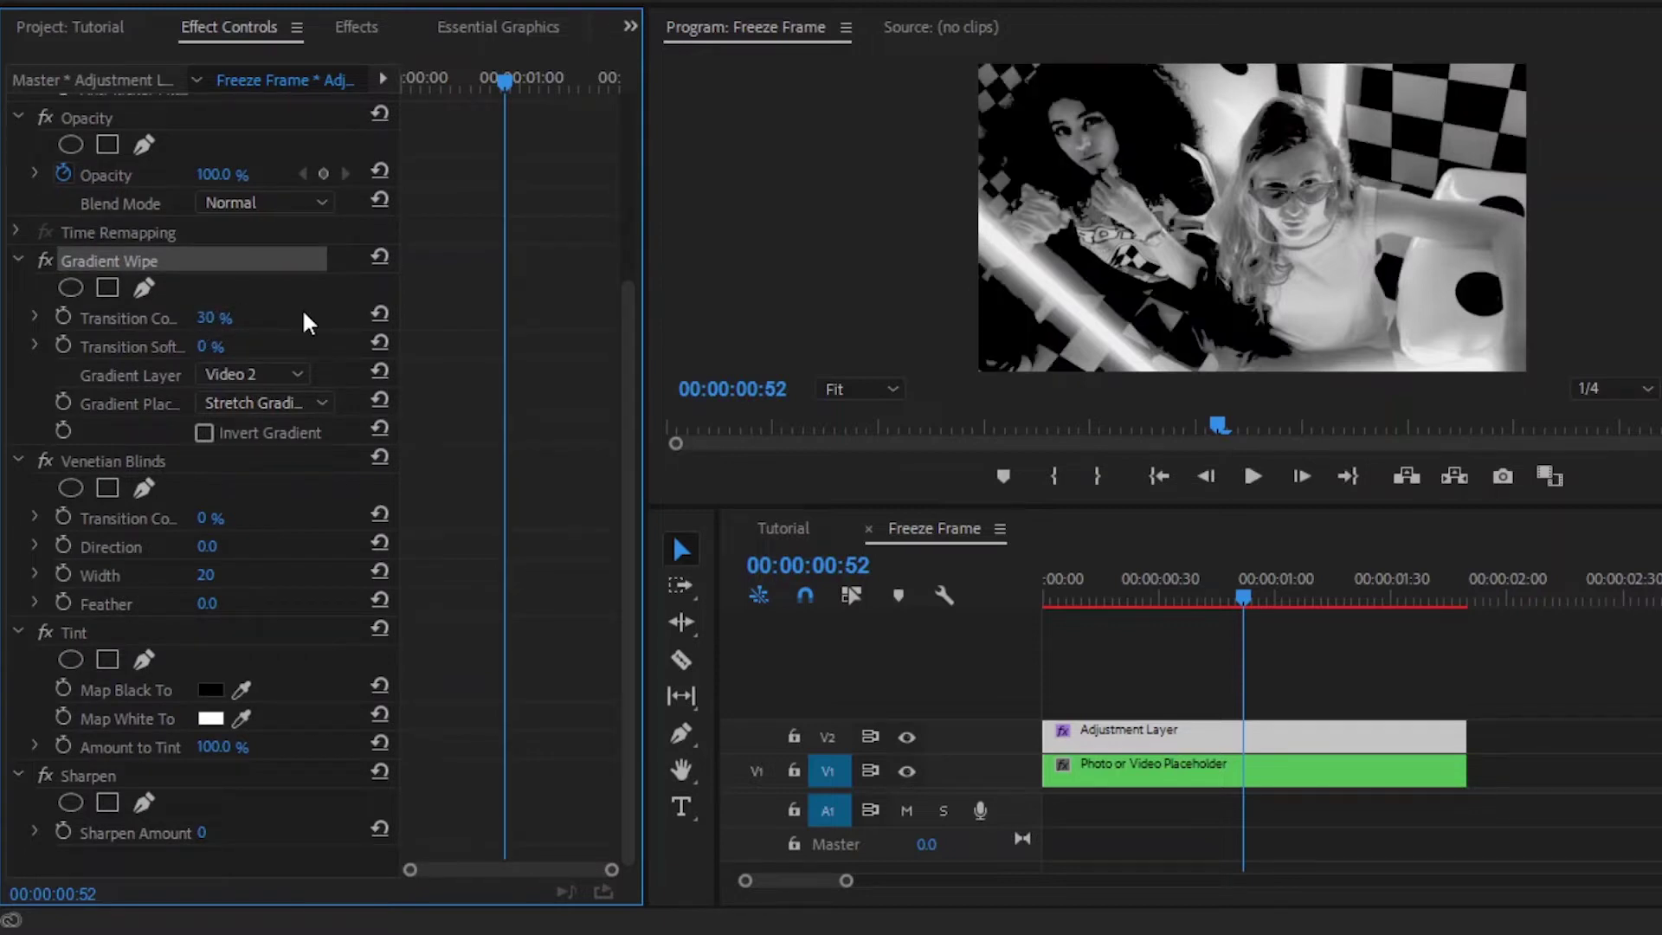
pyautogui.click(210, 346)
pyautogui.write('30')
pyautogui.press('Return')
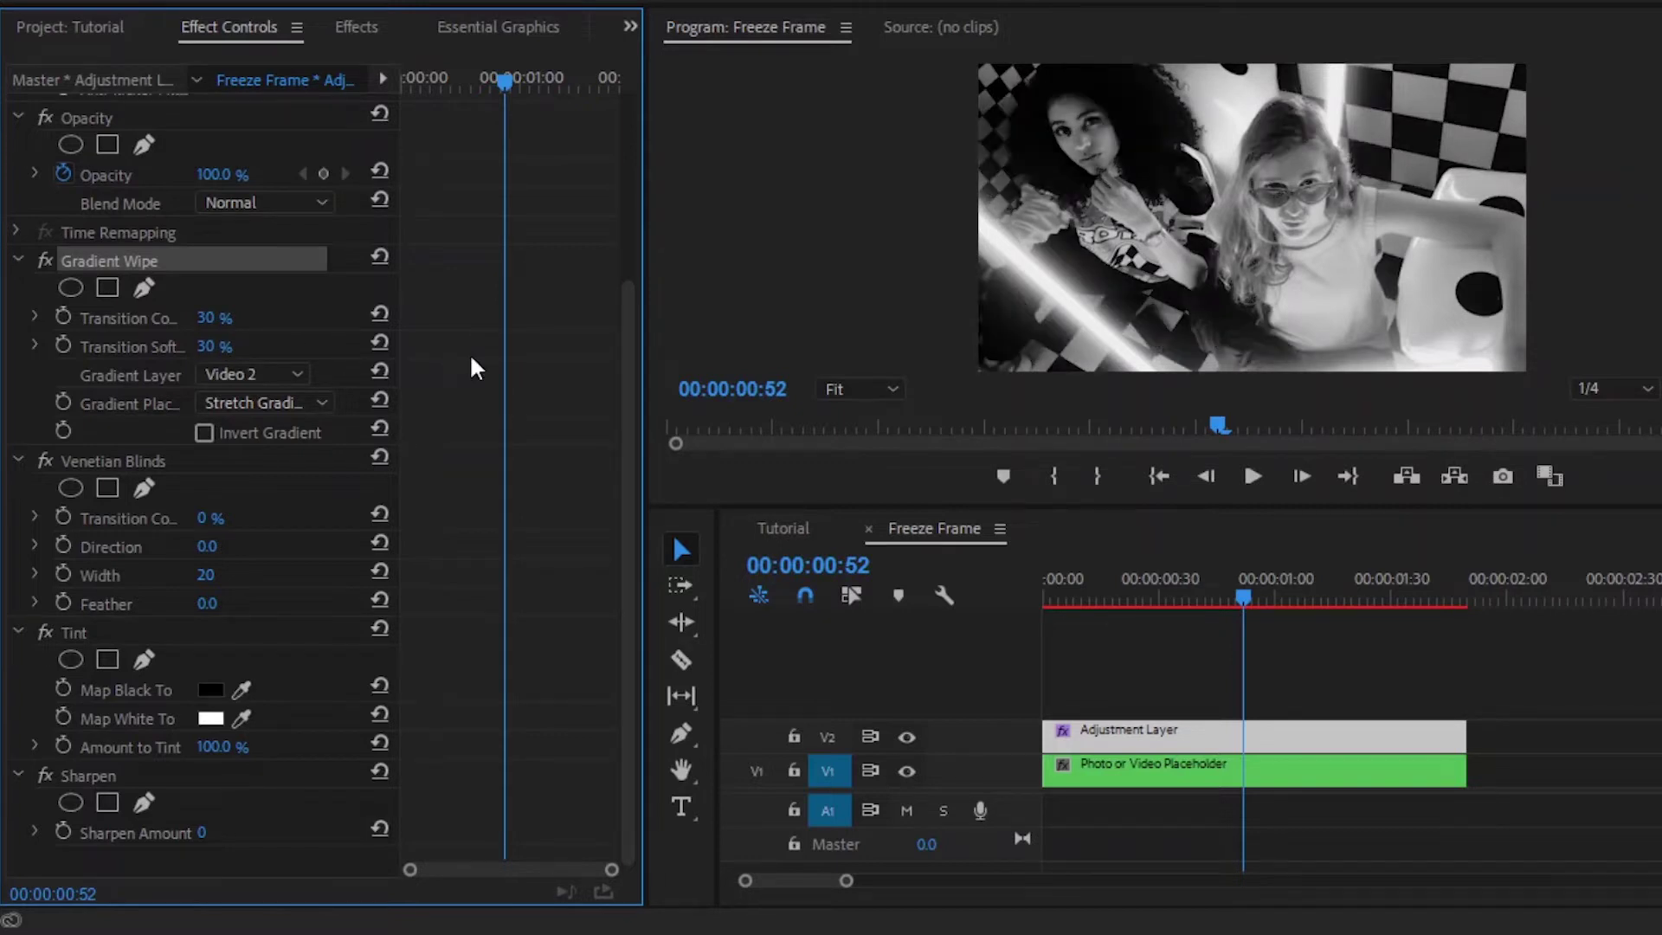
# Set the Venetian Blinds effect to 3% transition completion, 90° direction and a width of 4.
pyautogui.click(137, 461)
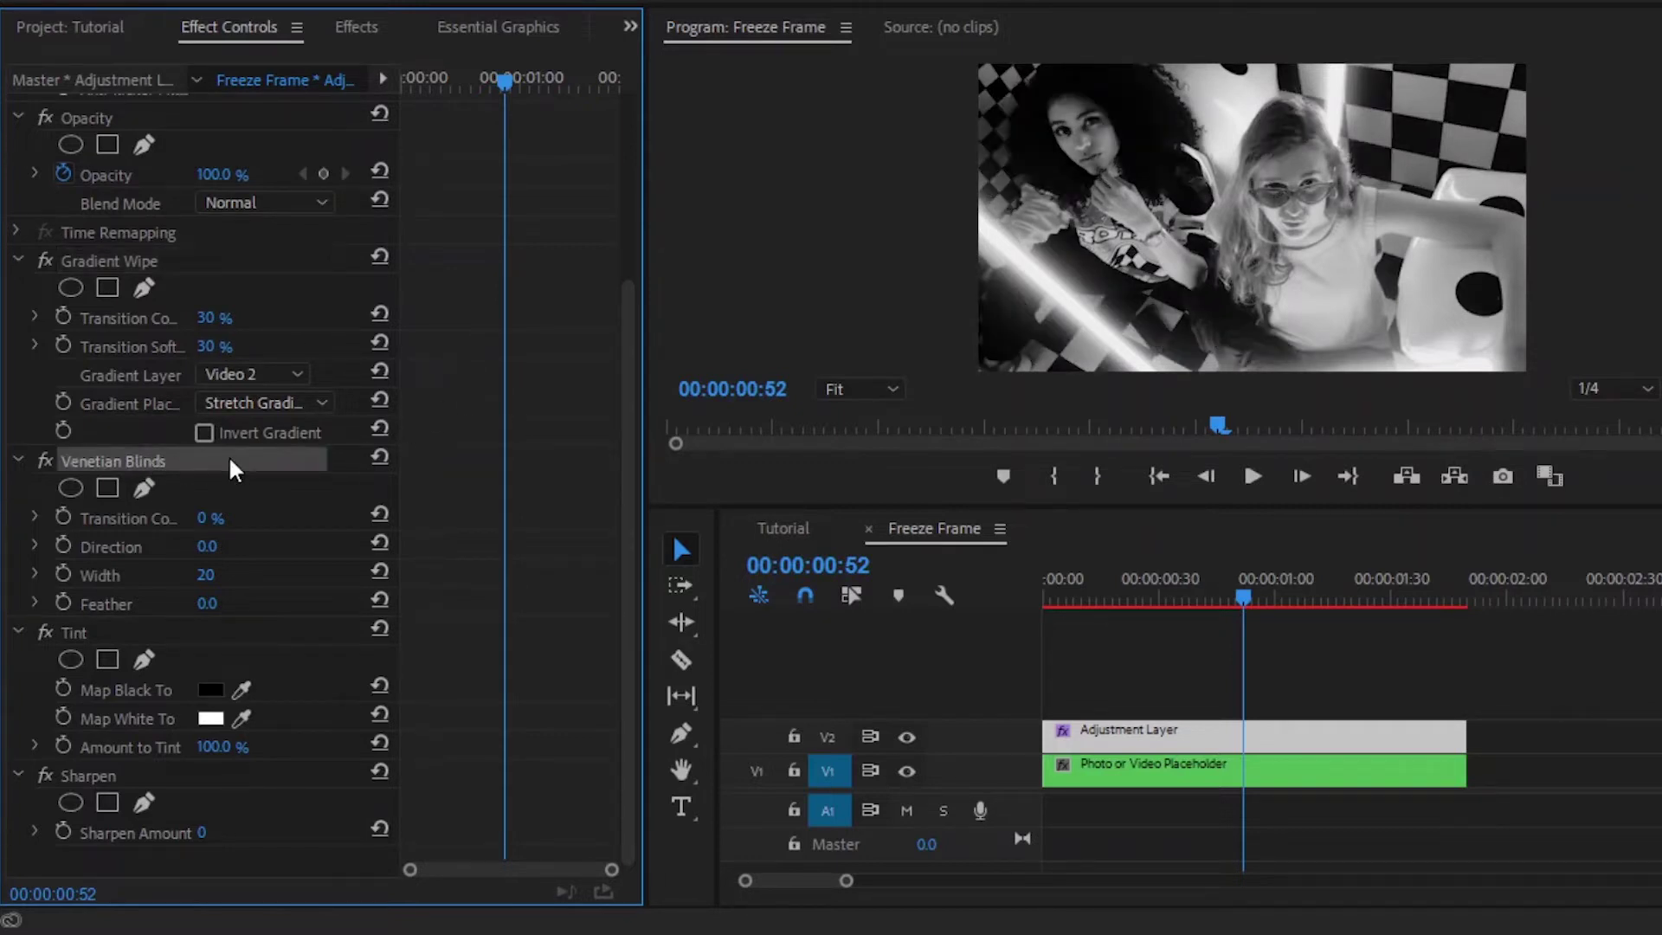
pyautogui.click(212, 518)
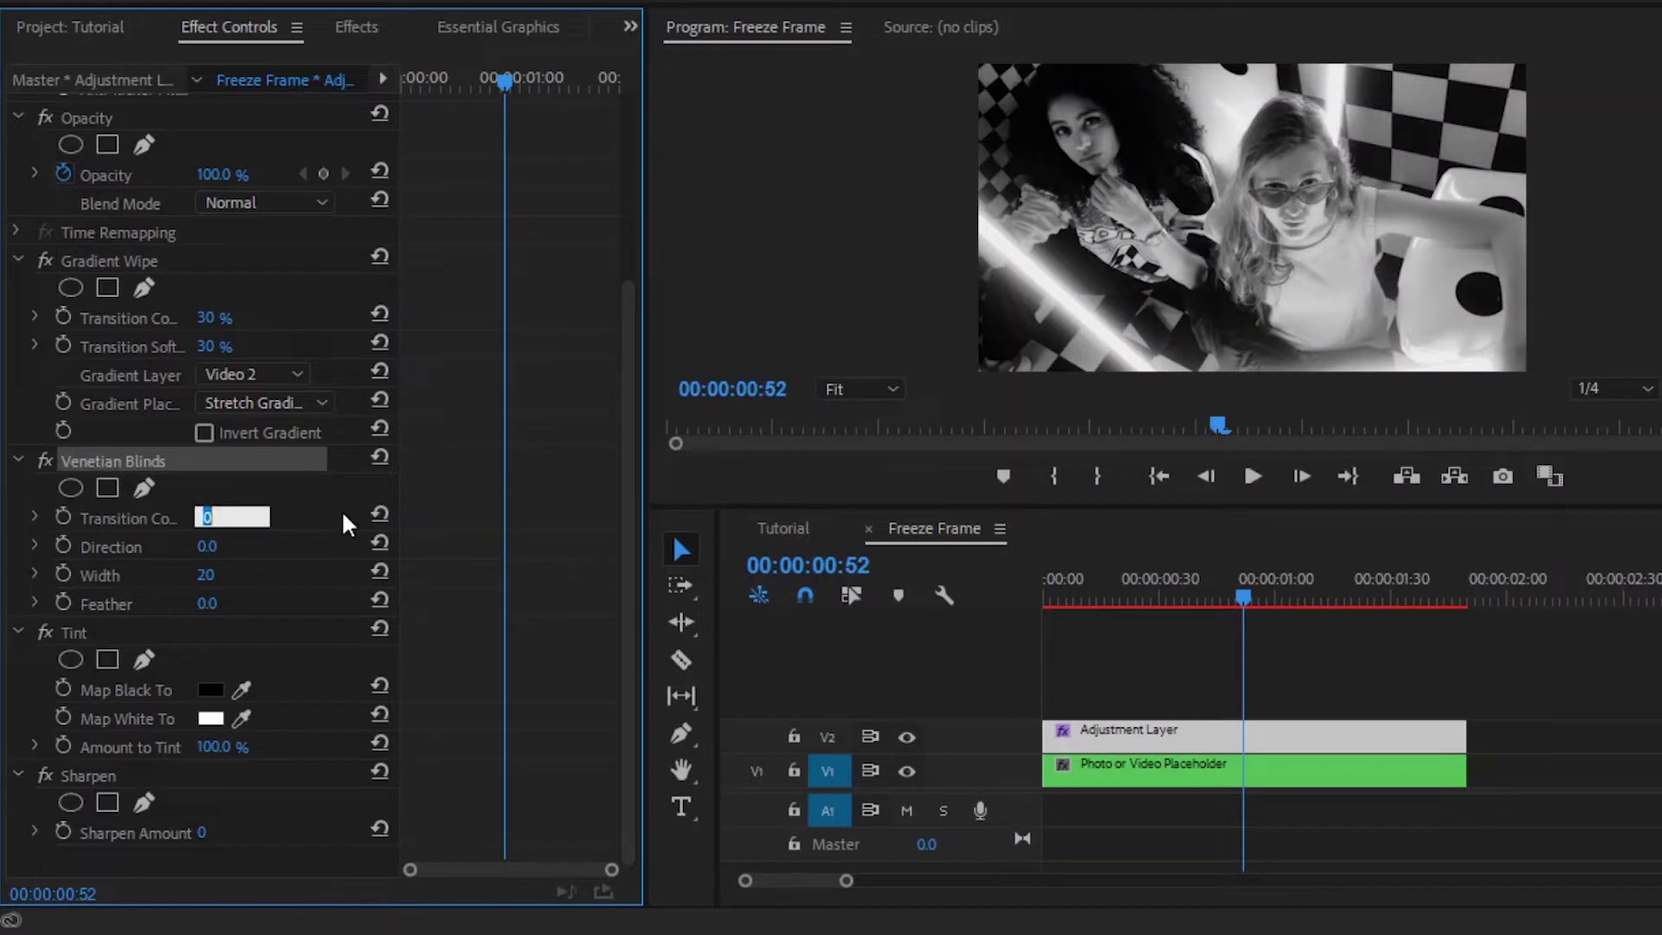
pyautogui.write('3')
pyautogui.press('Return')
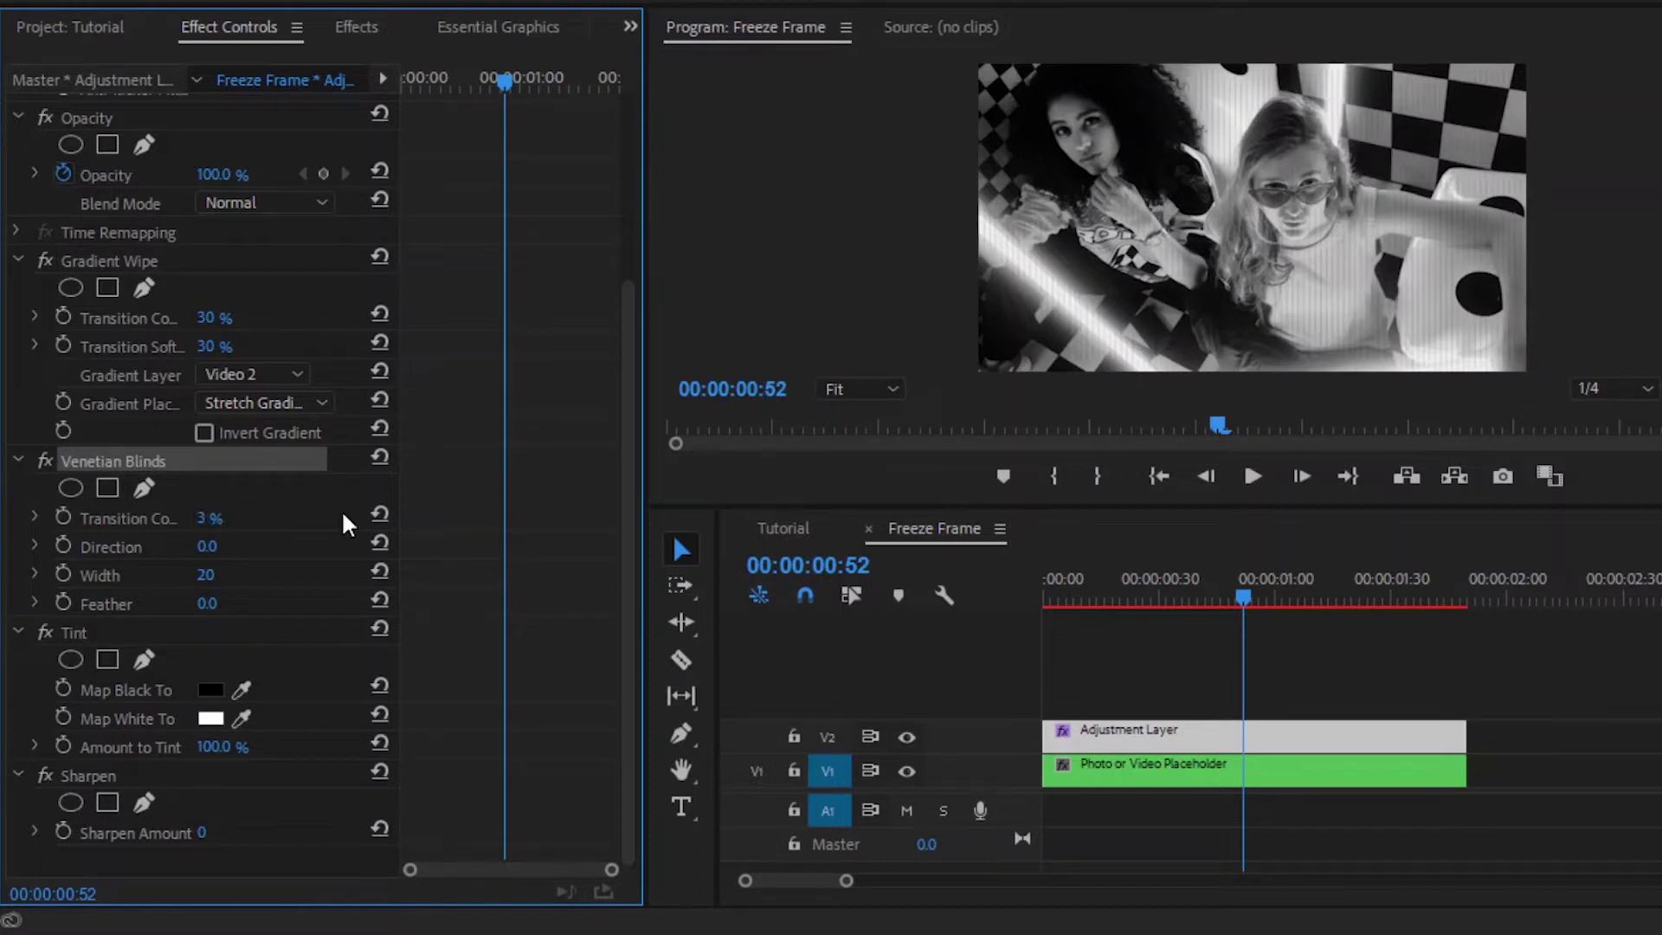
pyautogui.click(208, 546)
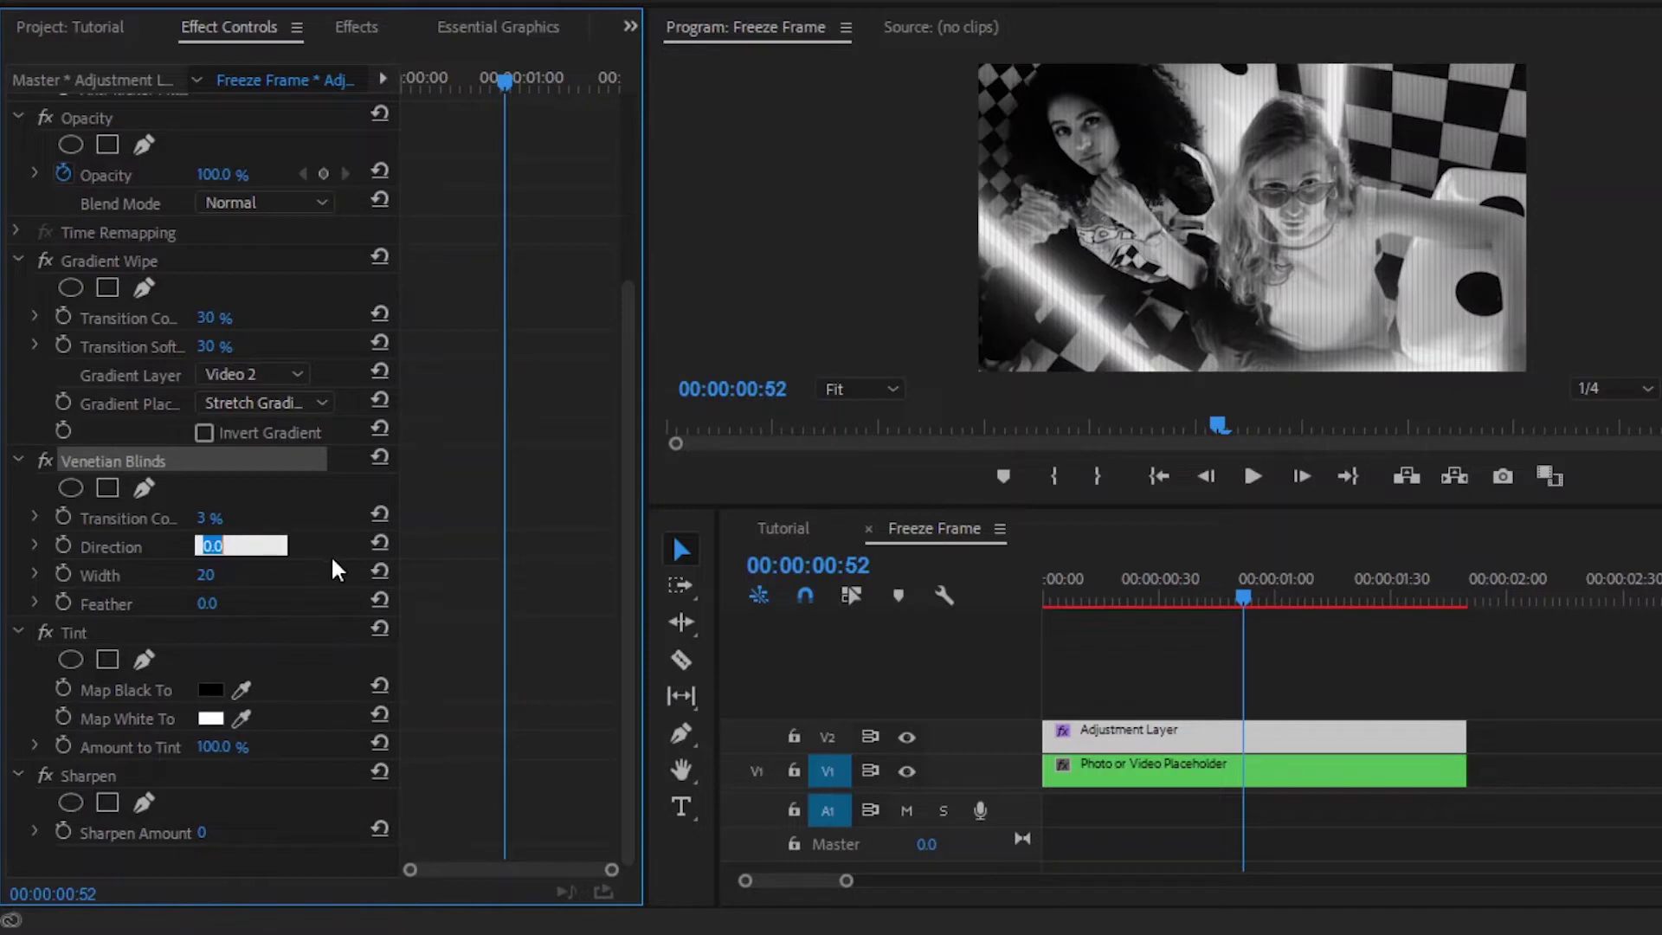
pyautogui.write('90')
pyautogui.press('Return')
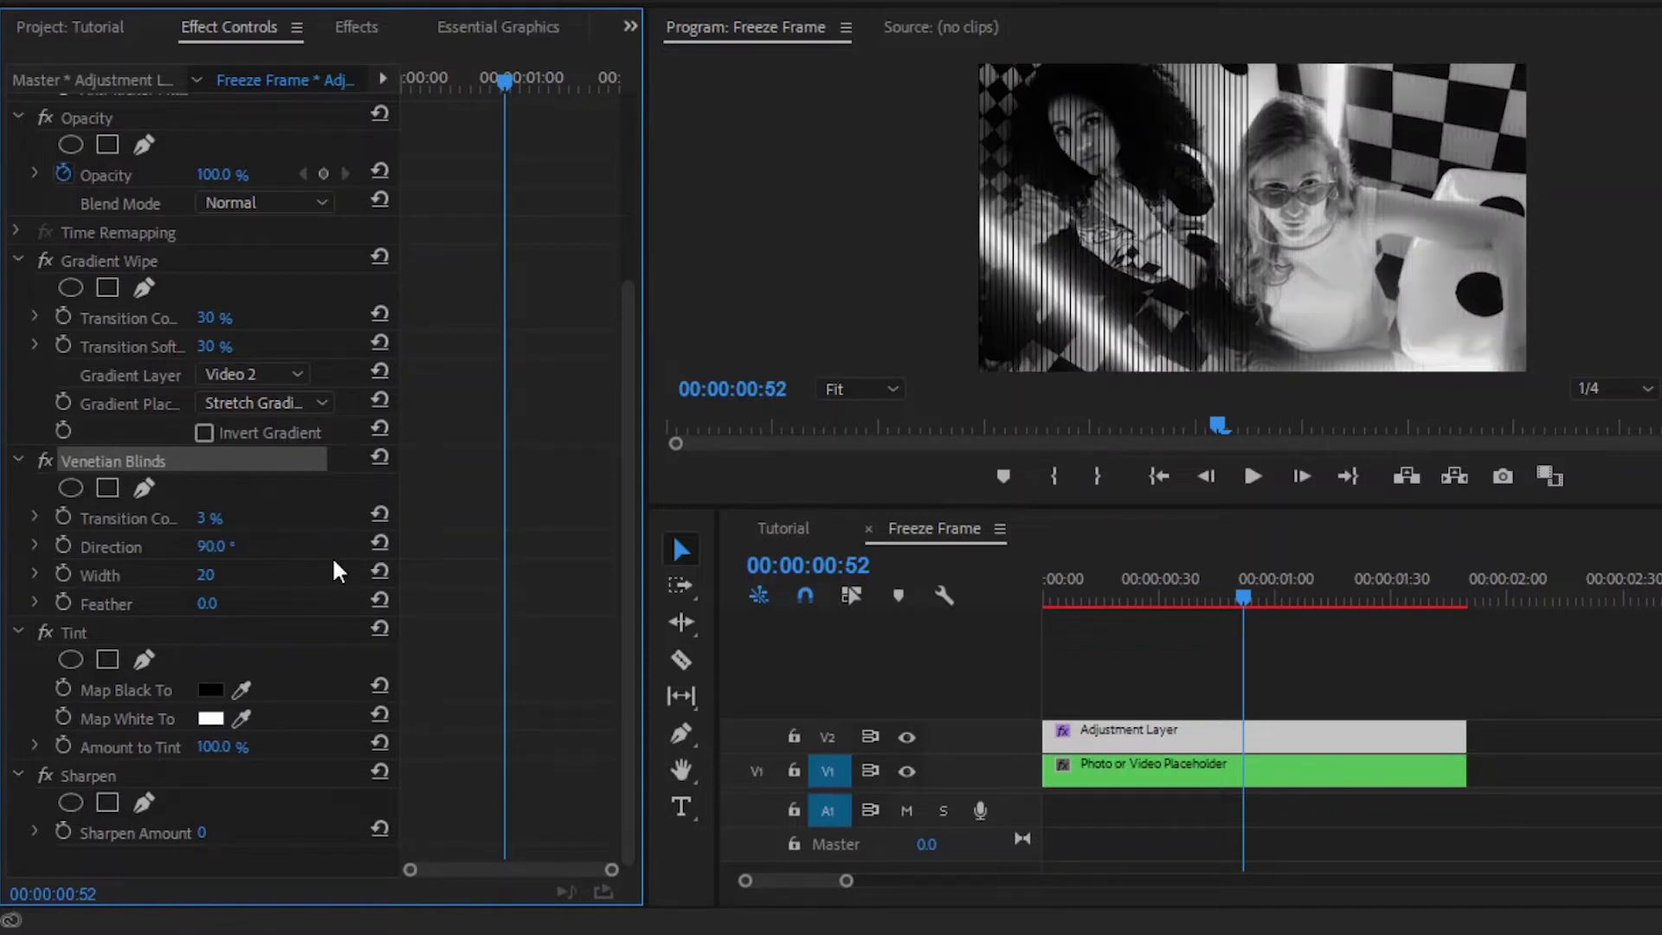
pyautogui.click(231, 582)
pyautogui.write('4')
pyautogui.press('Return')
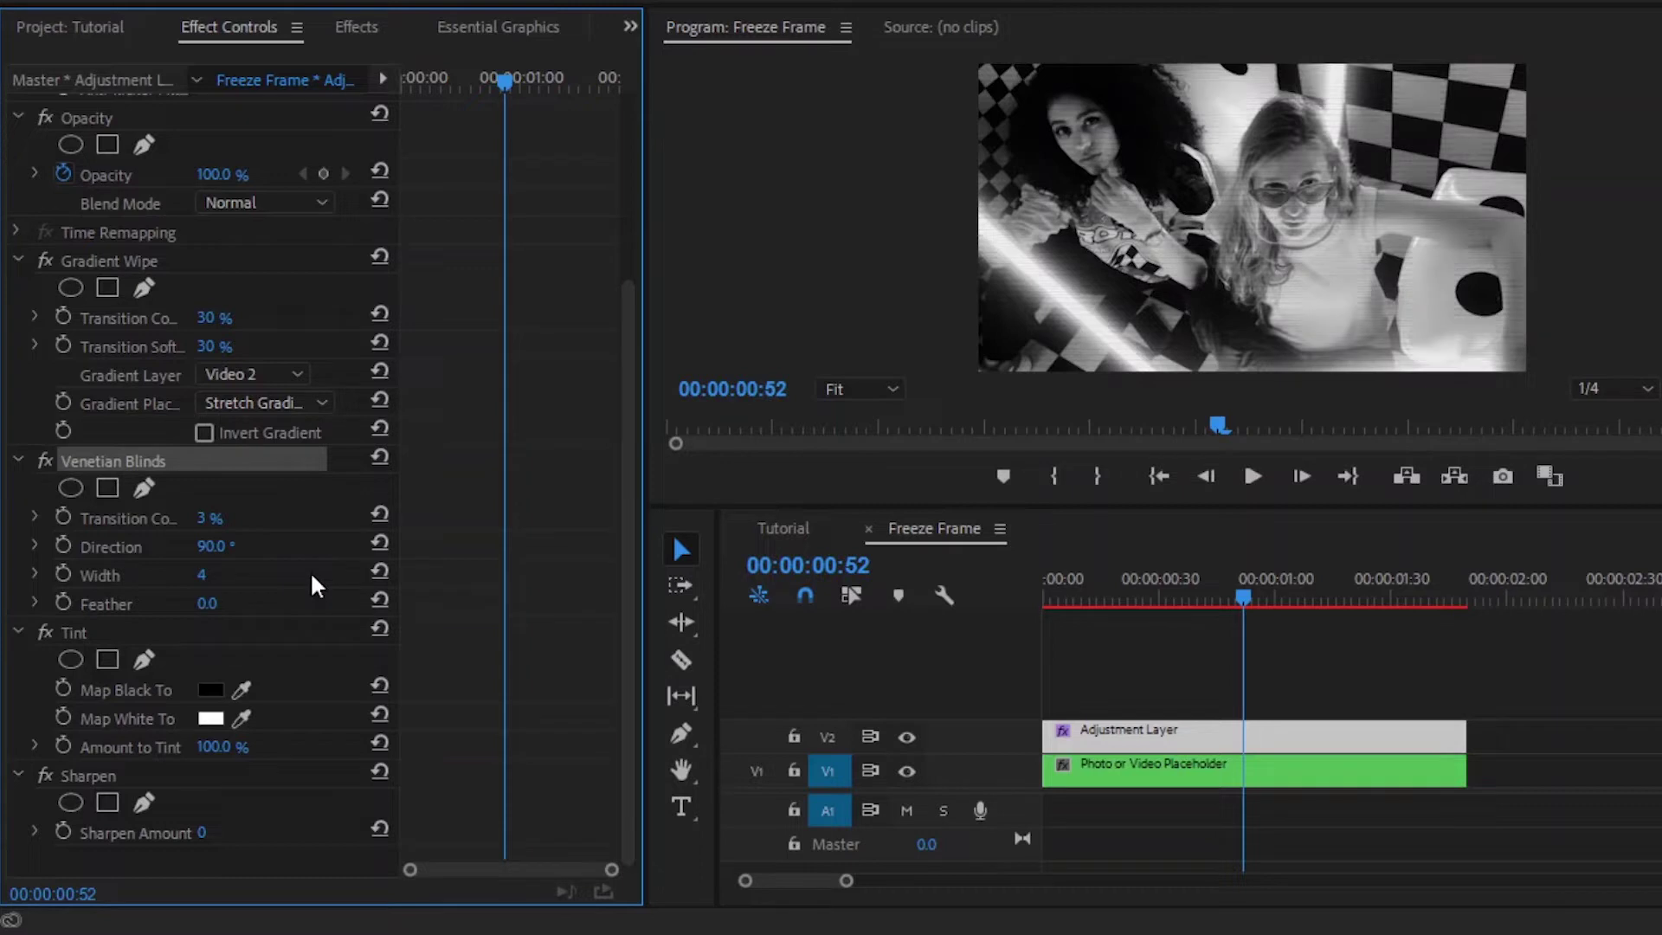
# Set the Tint effect's Map Black To colour to hex 2D2D2D.
pyautogui.click(84, 634)
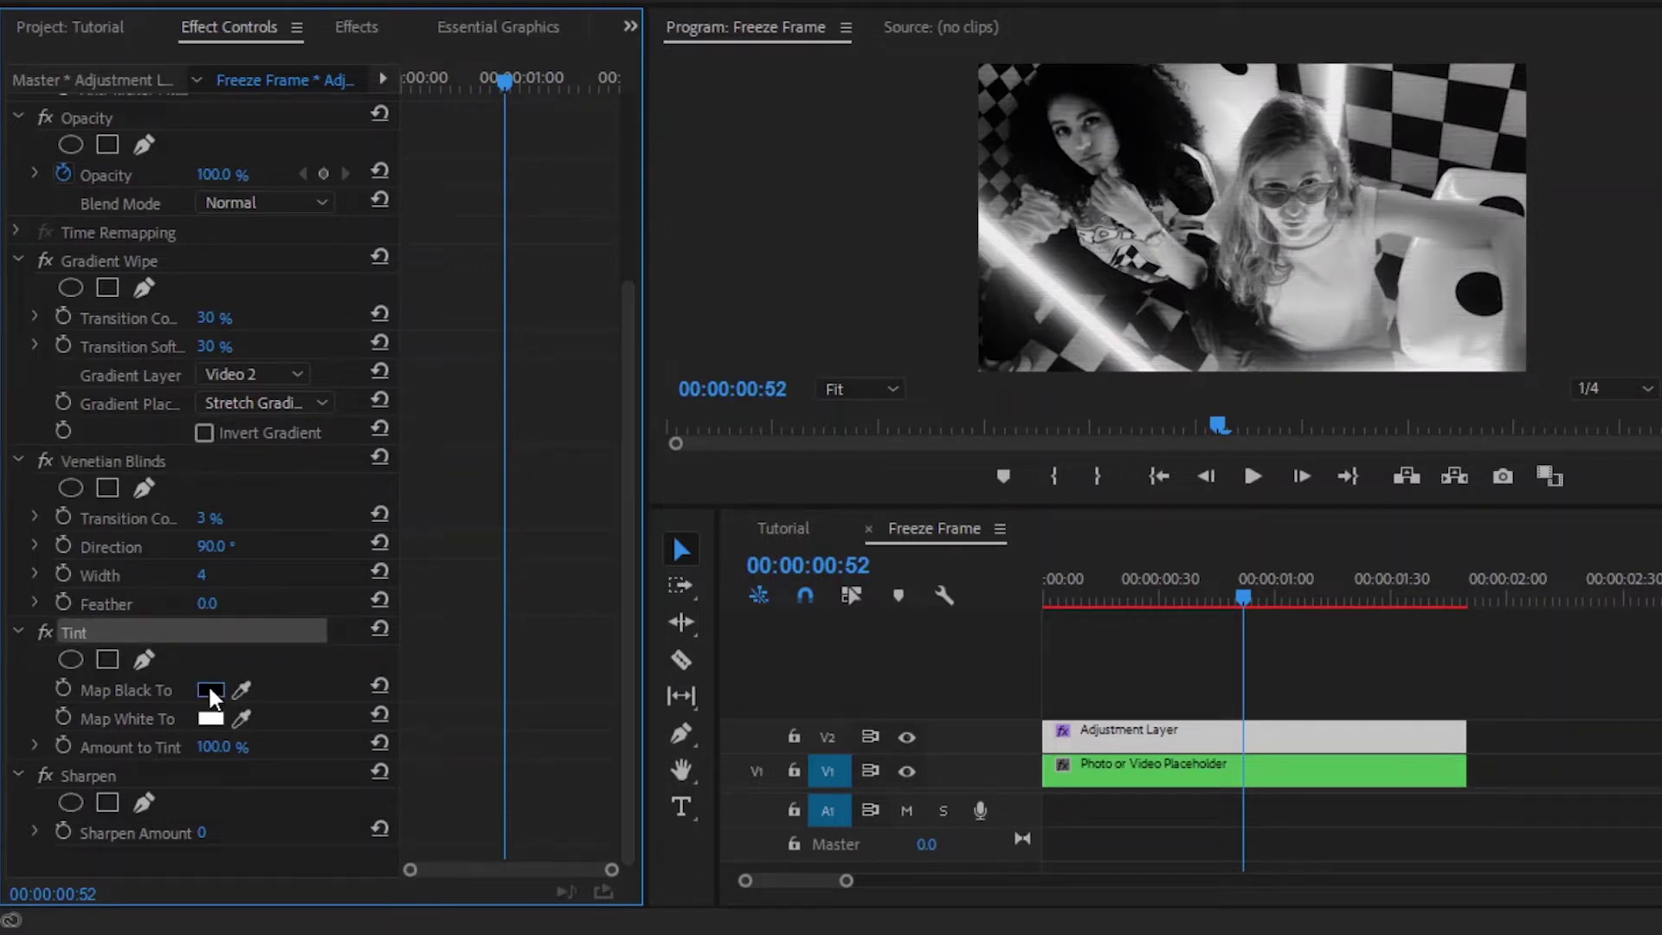
pyautogui.click(210, 691)
pyautogui.doubleClick(1099, 646)
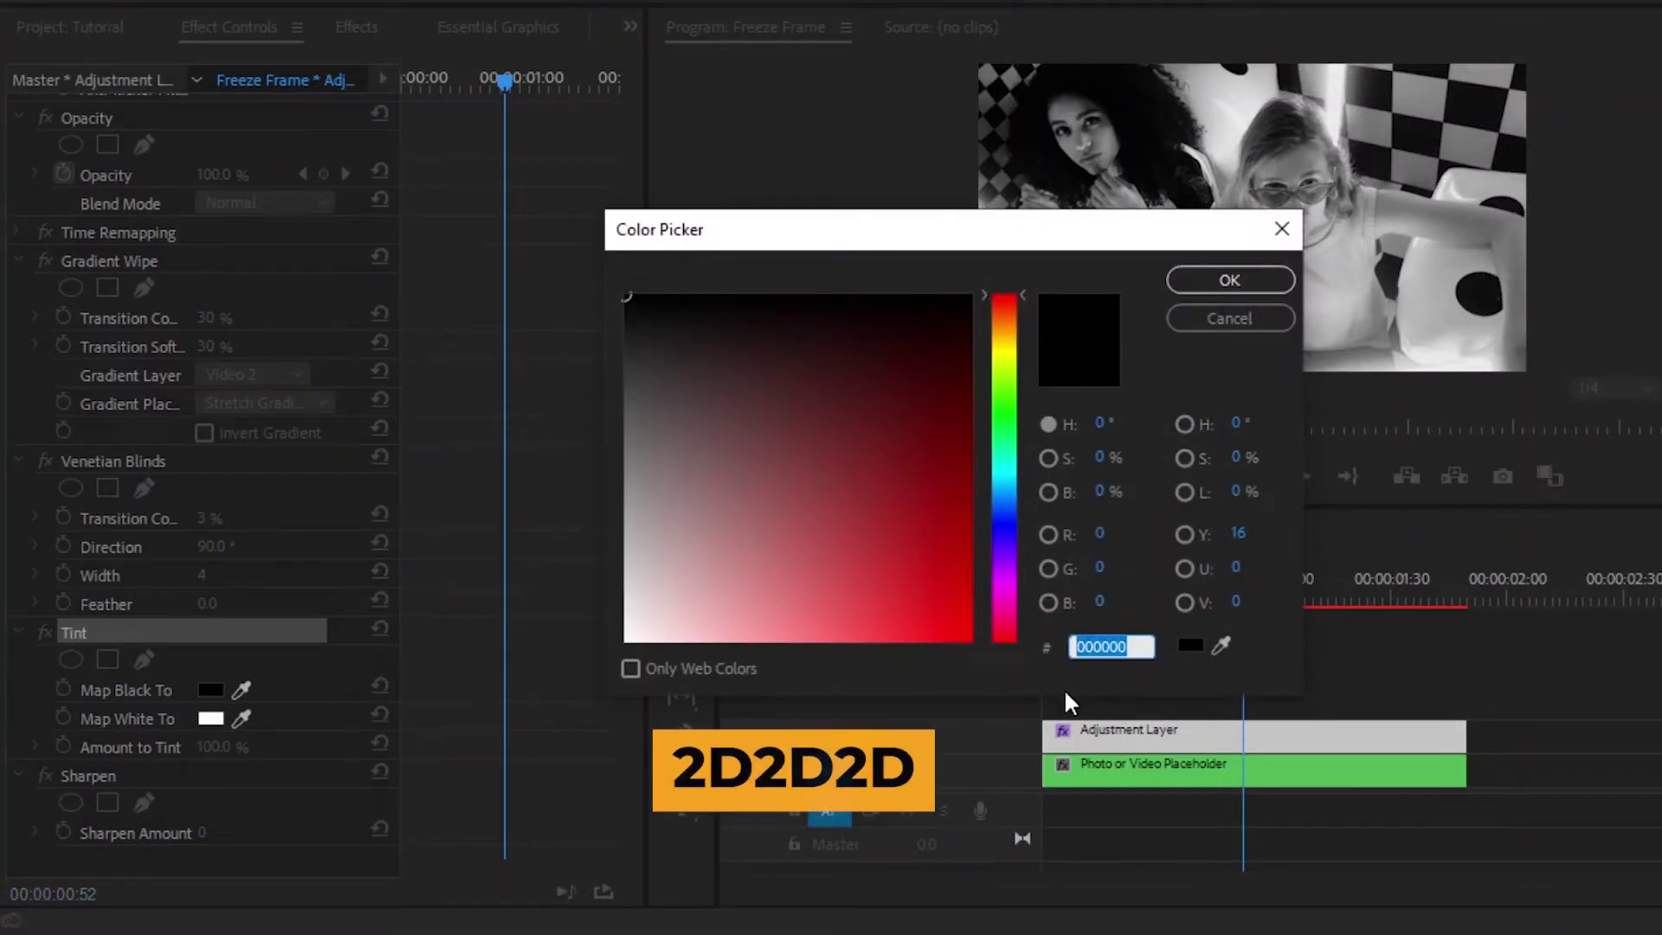
pyautogui.write('2D')
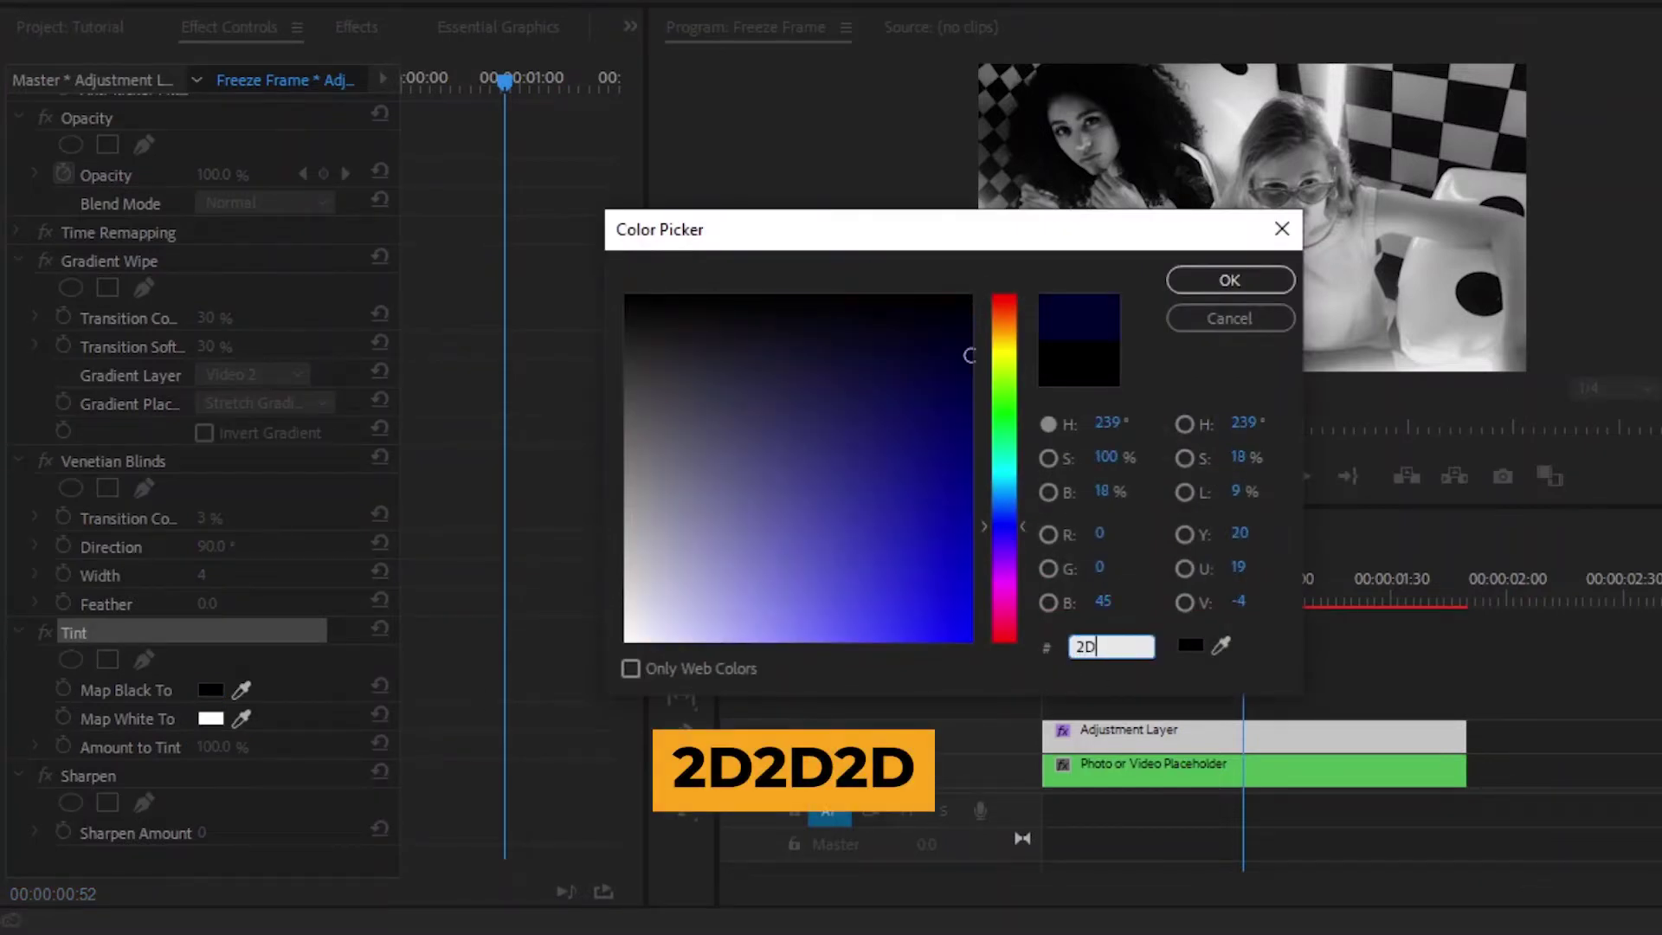
pyautogui.write('2D2D')
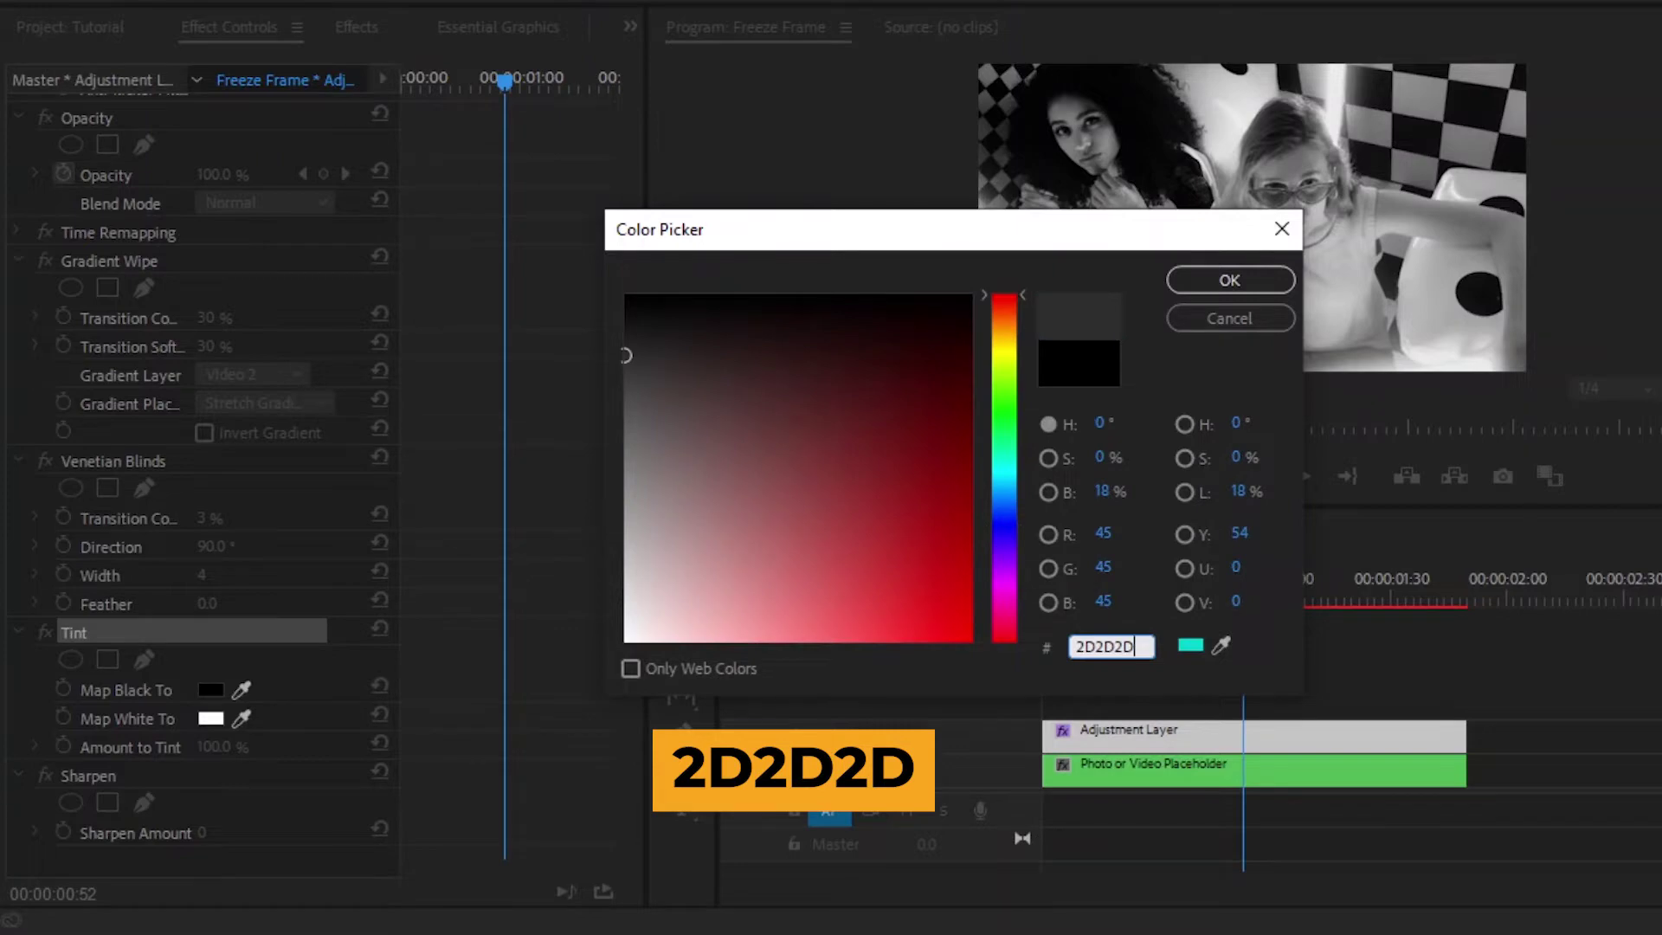
pyautogui.click(1212, 288)
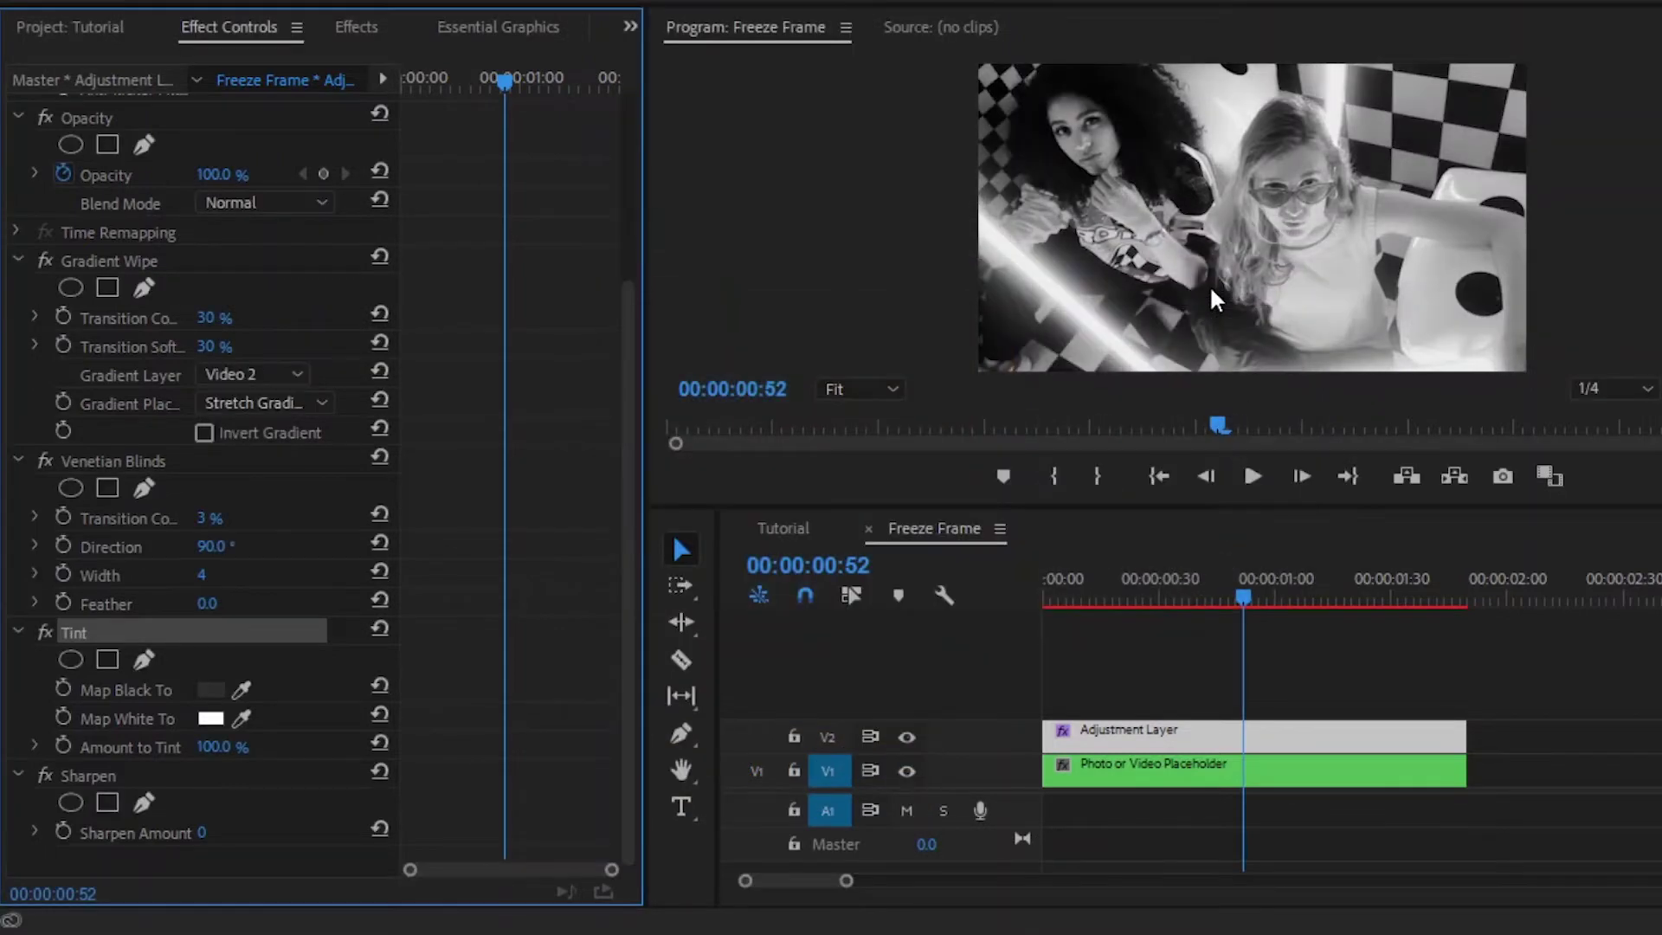
# Set the Tint effect's Map White To colour to hex E5DE7A.
pyautogui.click(210, 718)
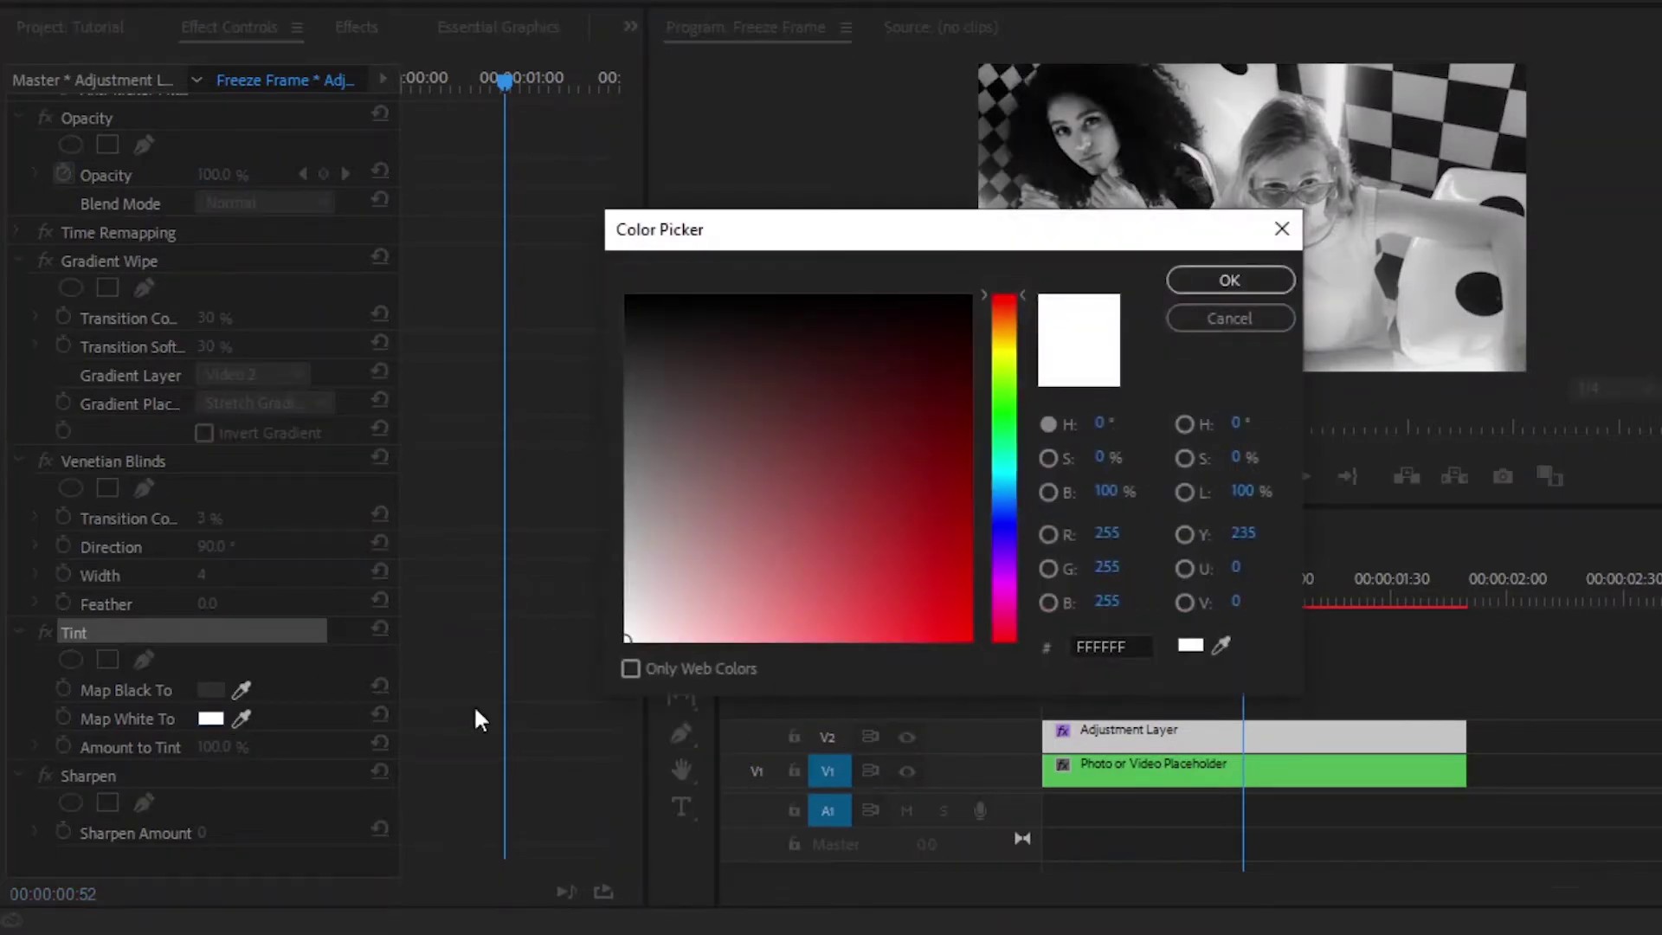
pyautogui.moveTo(1146, 651); pyautogui.dragTo(1070, 650)
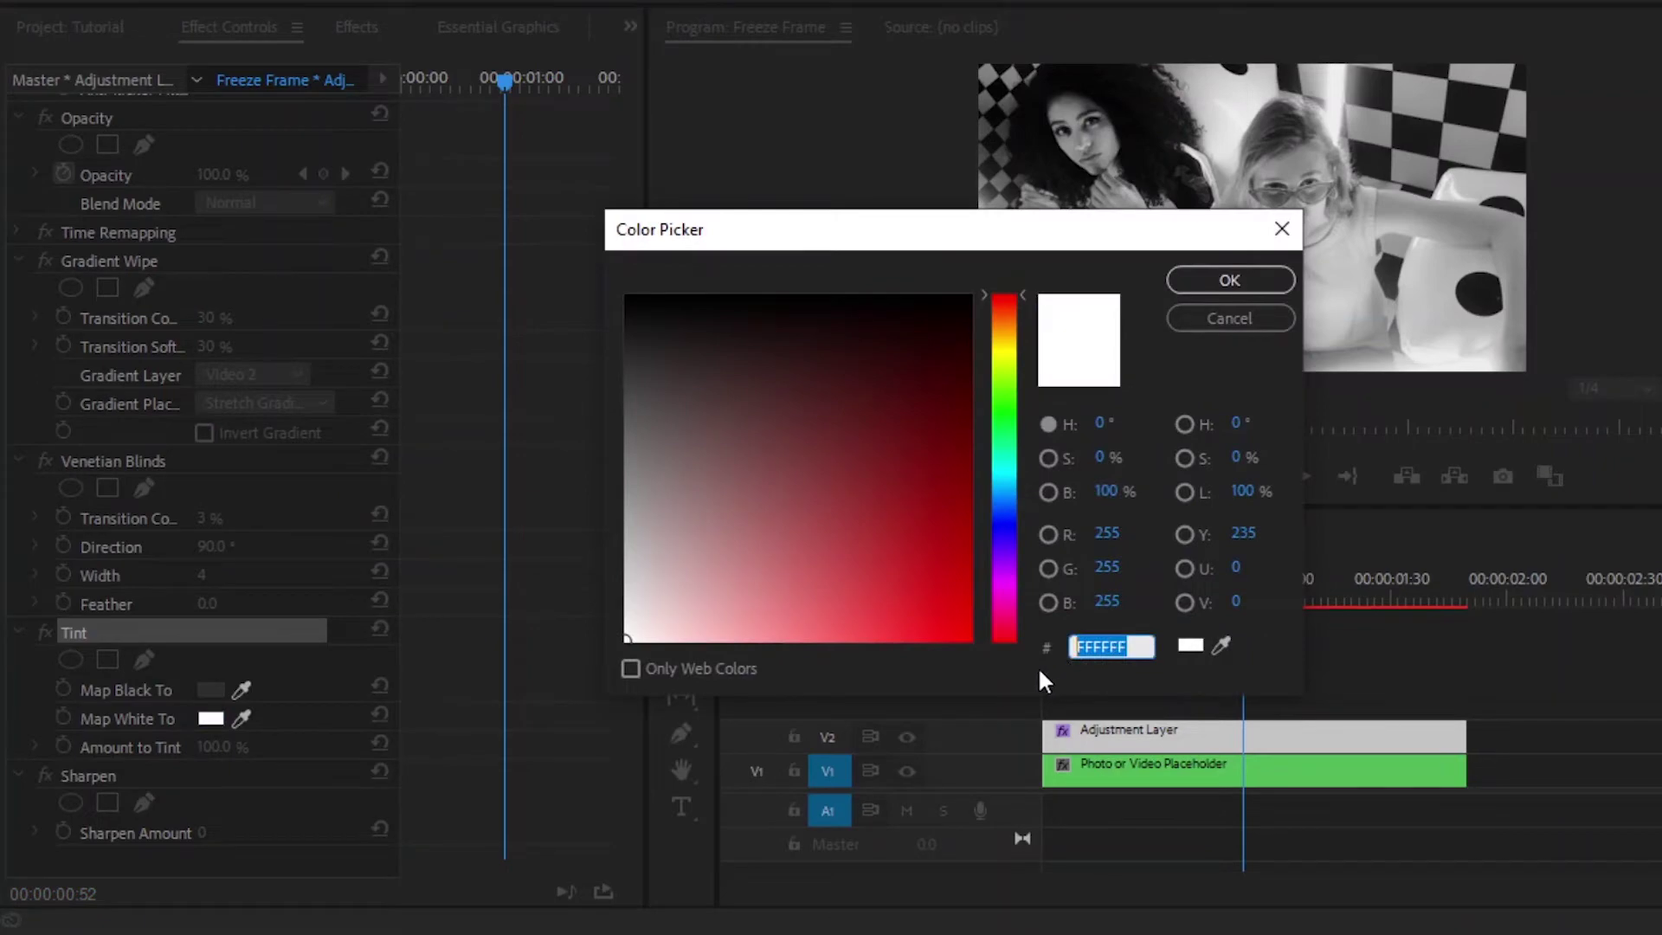
pyautogui.write('E5')
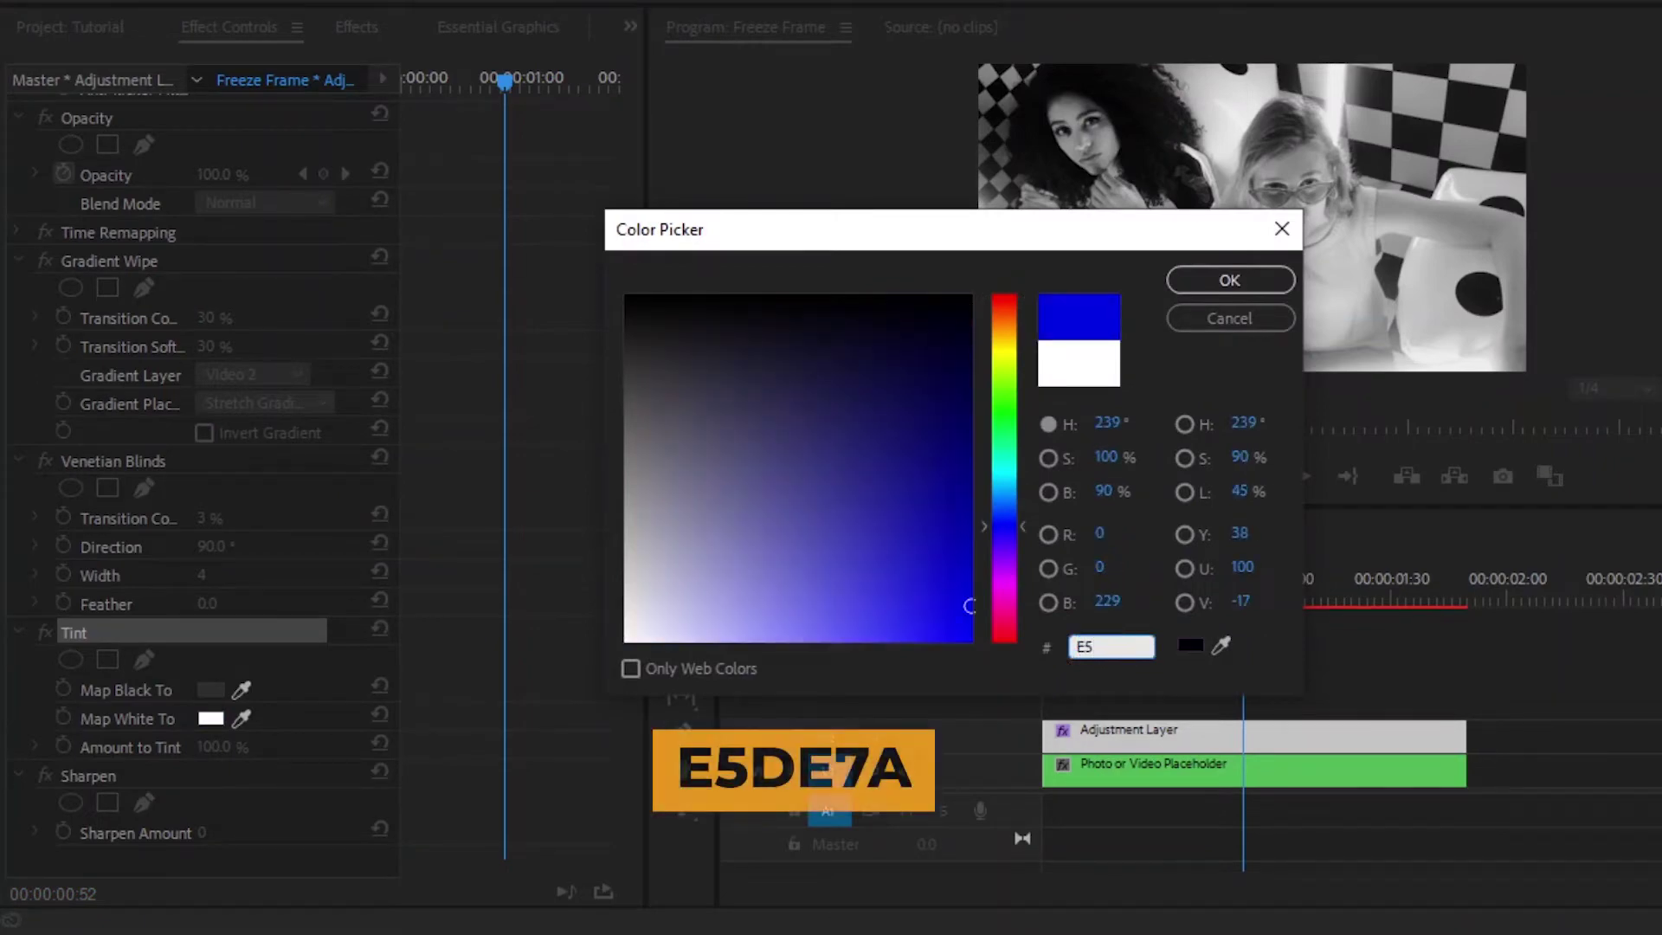
pyautogui.write('DE')
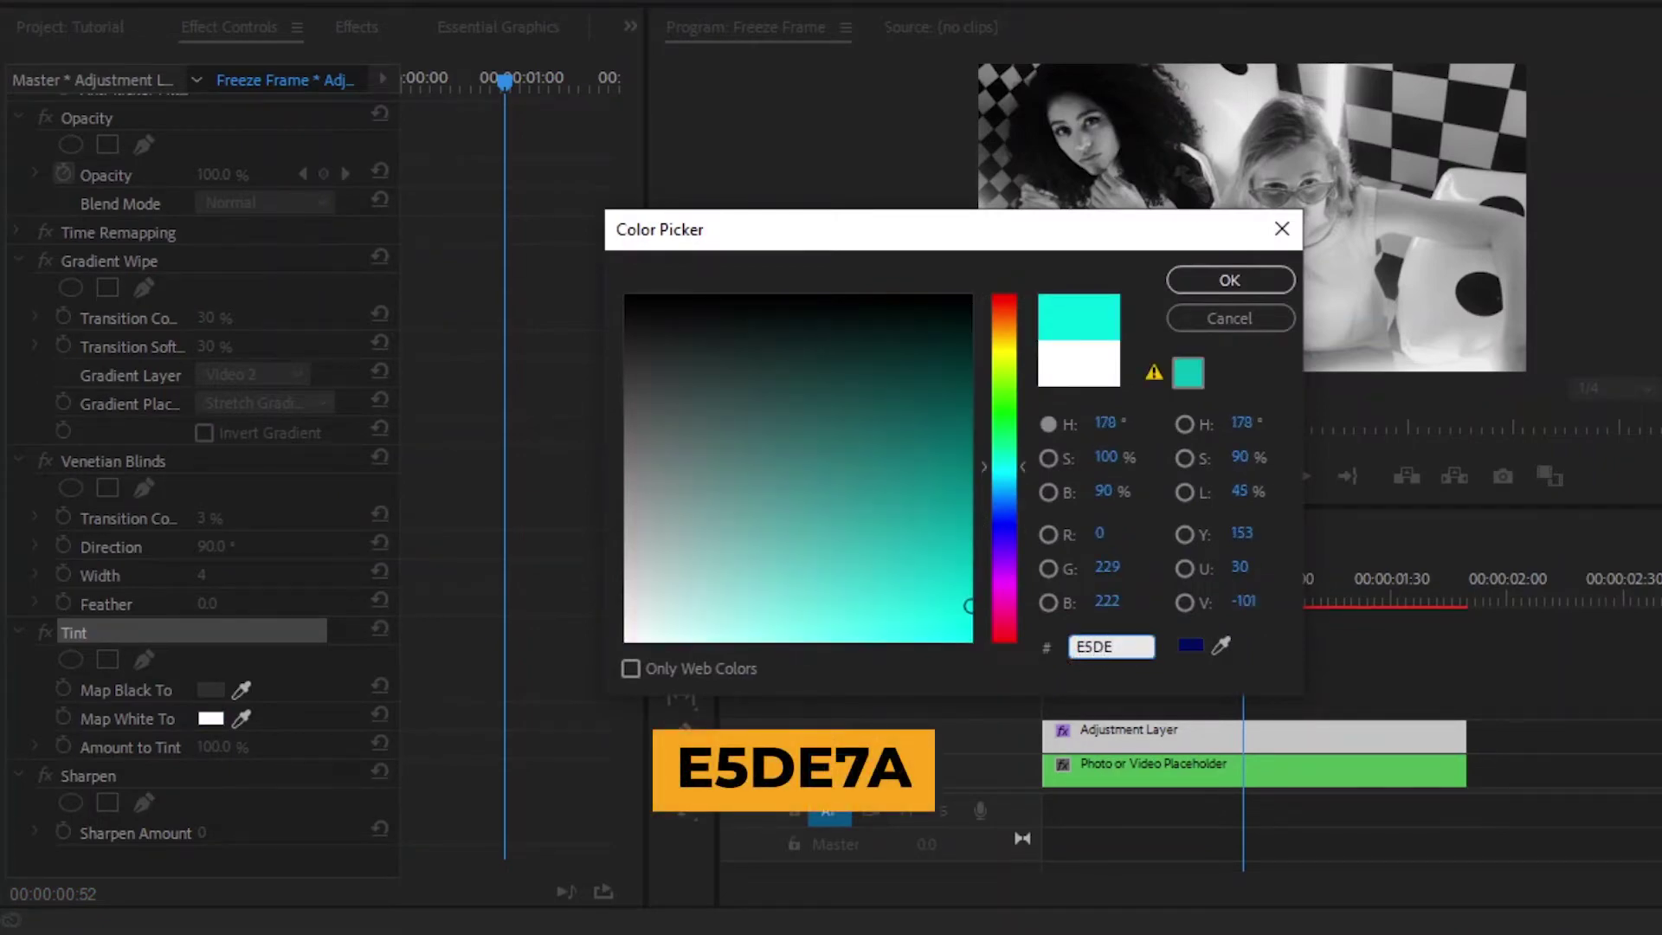
pyautogui.write('7A')
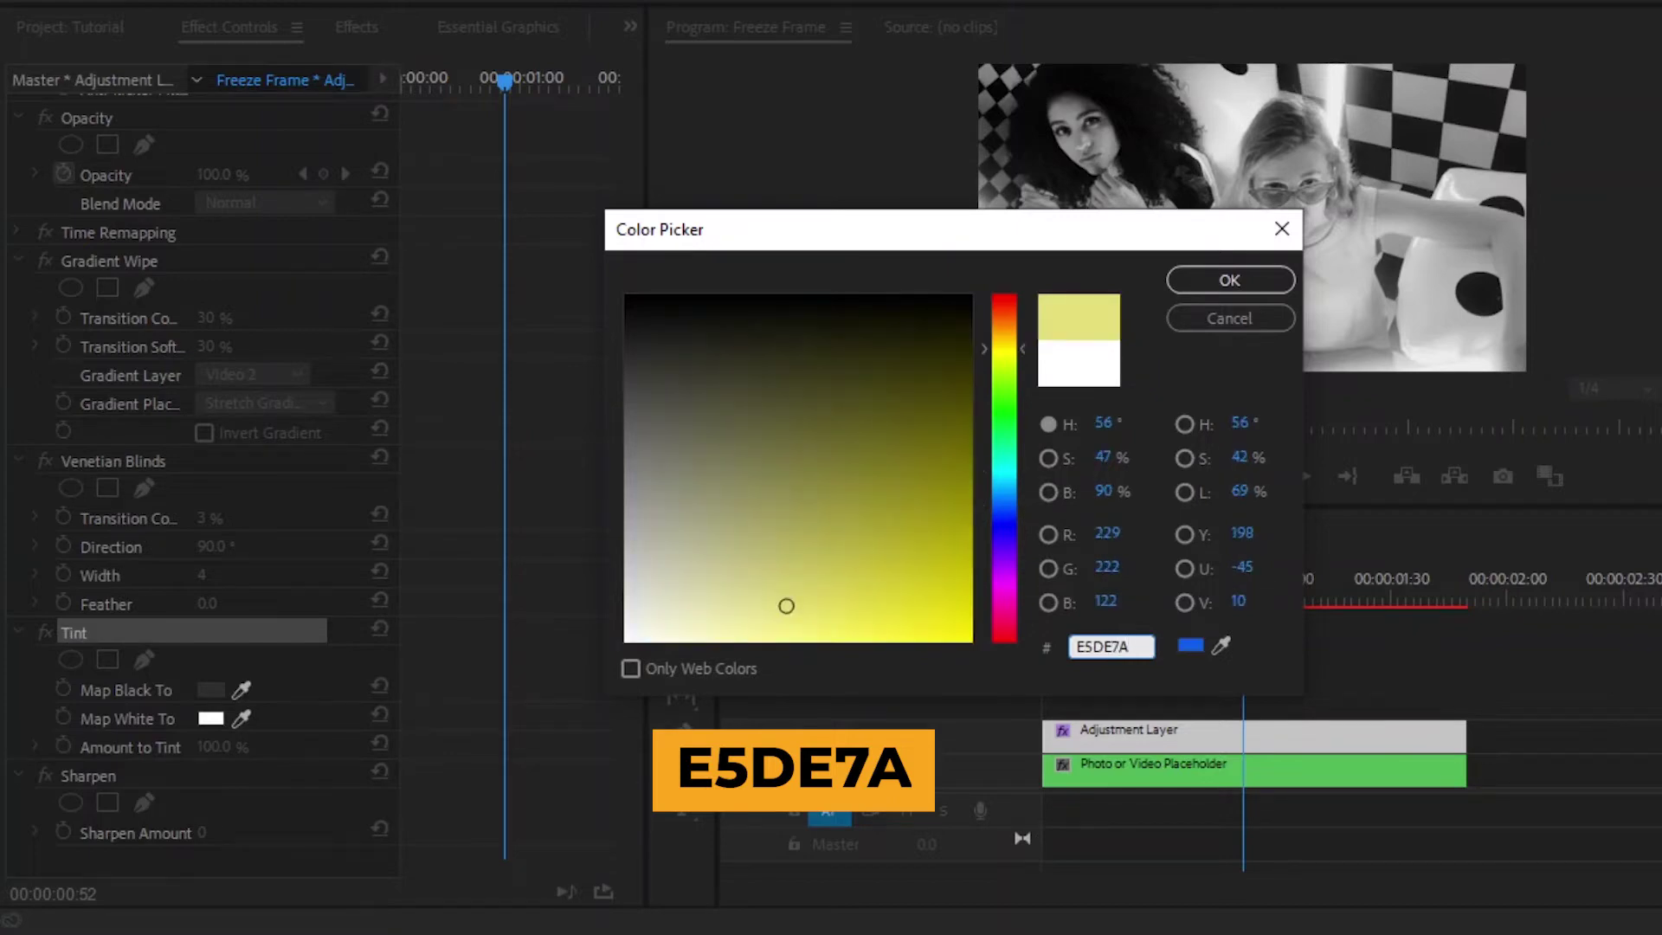
pyautogui.click(1196, 274)
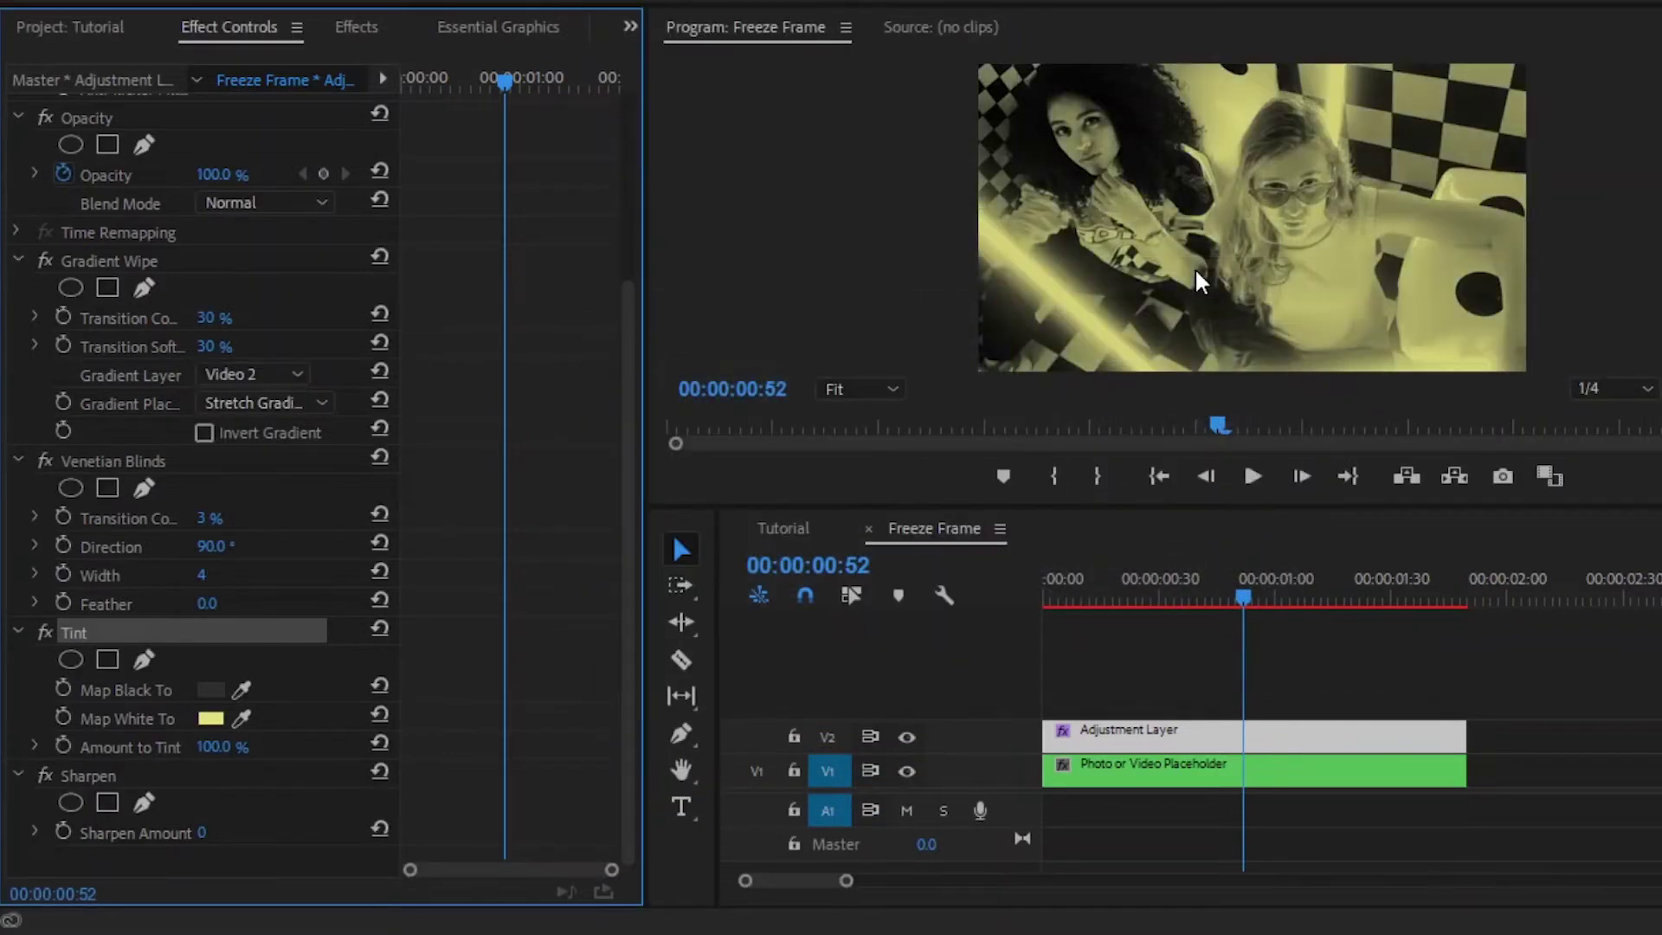
# Set the adjustment layer's Sharpen Amount to 10.
pyautogui.click(208, 832)
pyautogui.write('10')
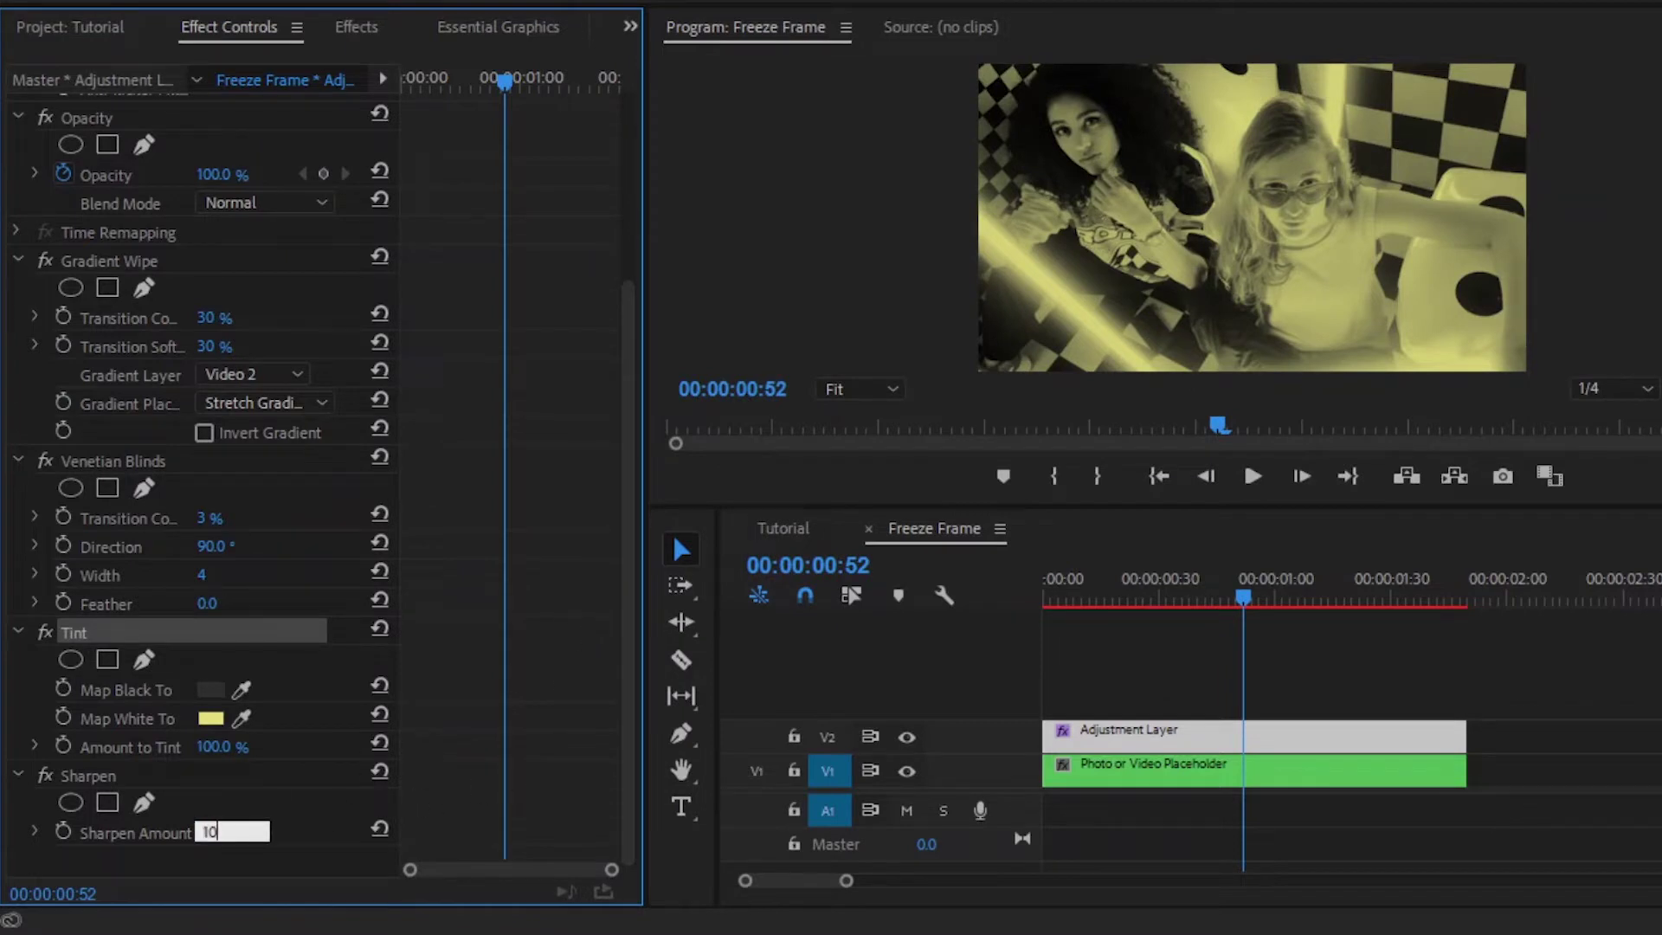
pyautogui.press('Return')
# Duplicate the Photo or Video Placeholder clip from V1 onto track V3, above the adjustment layer.
pyautogui.click(1316, 675)
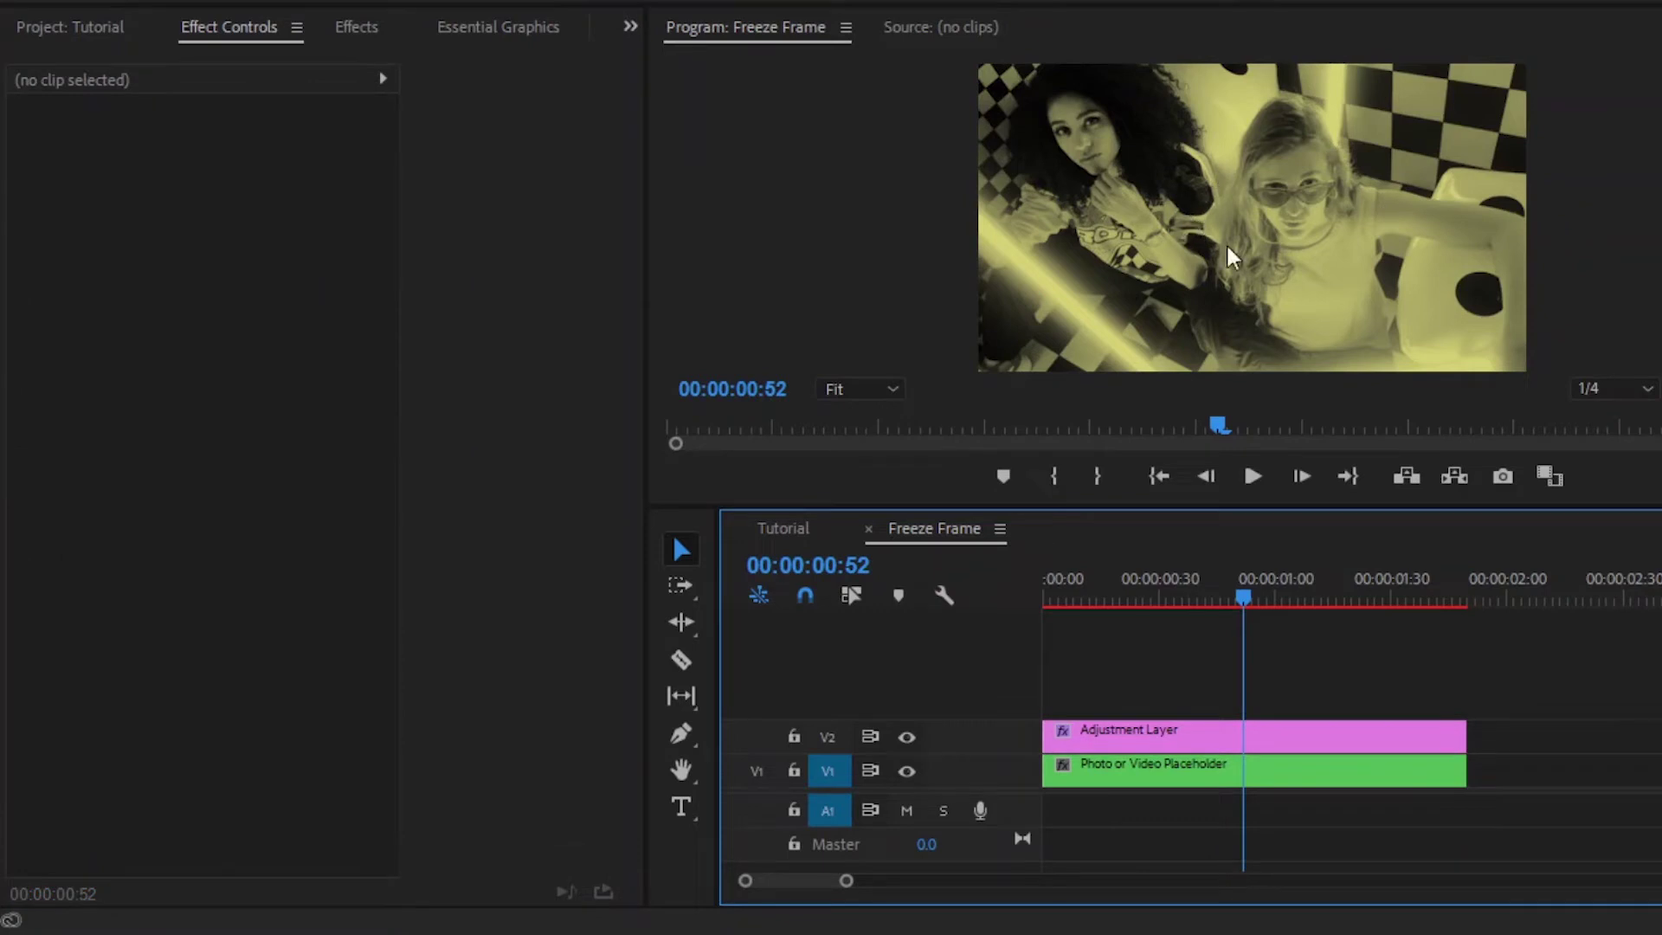
pyautogui.click(1281, 778)
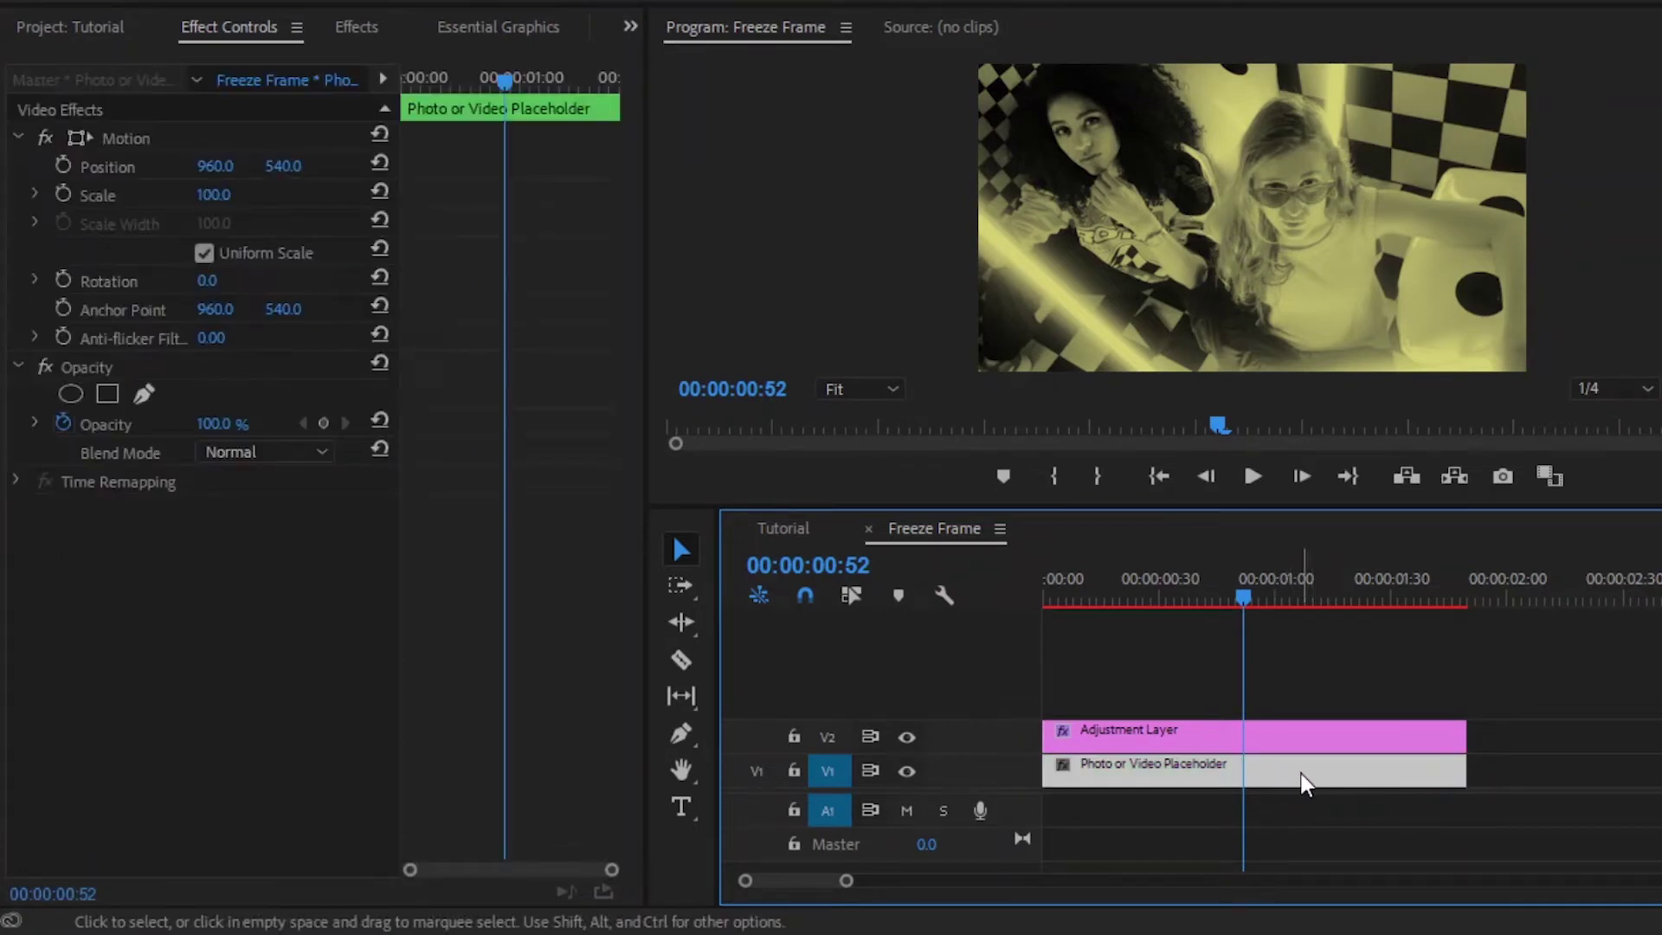
pyautogui.moveTo(1301, 758); pyautogui.dragTo(1303, 709)
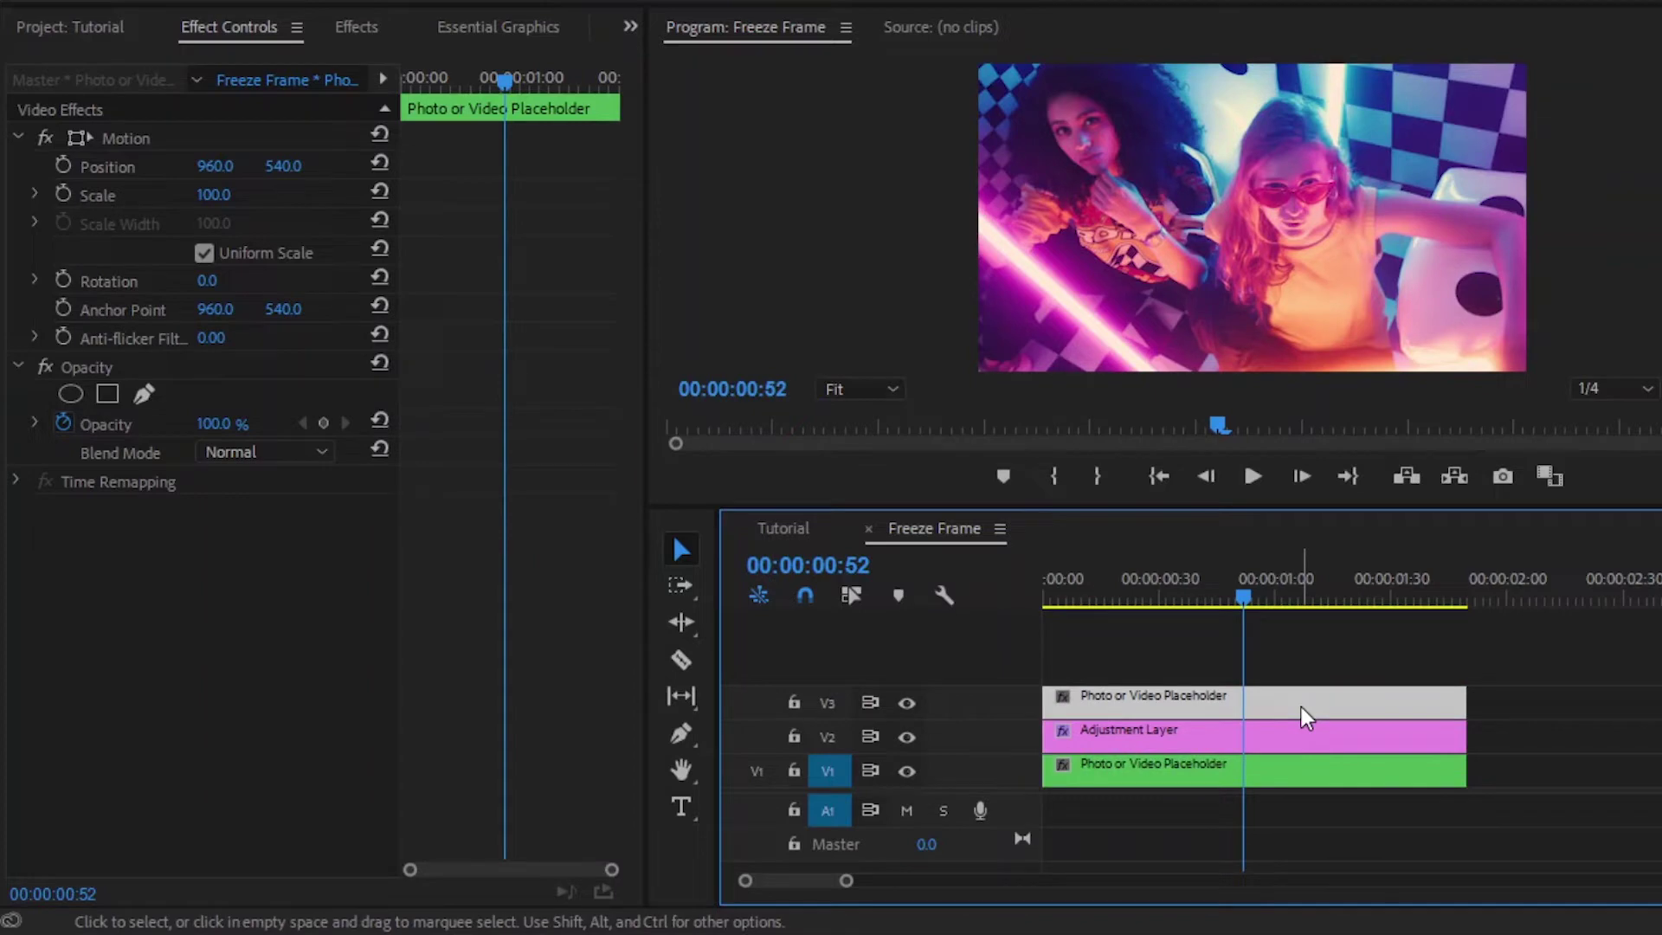
# Add INK_01.mp4 from the Assets bin to track V4 at the start of the Freeze Frame sequence.
pyautogui.click(111, 37)
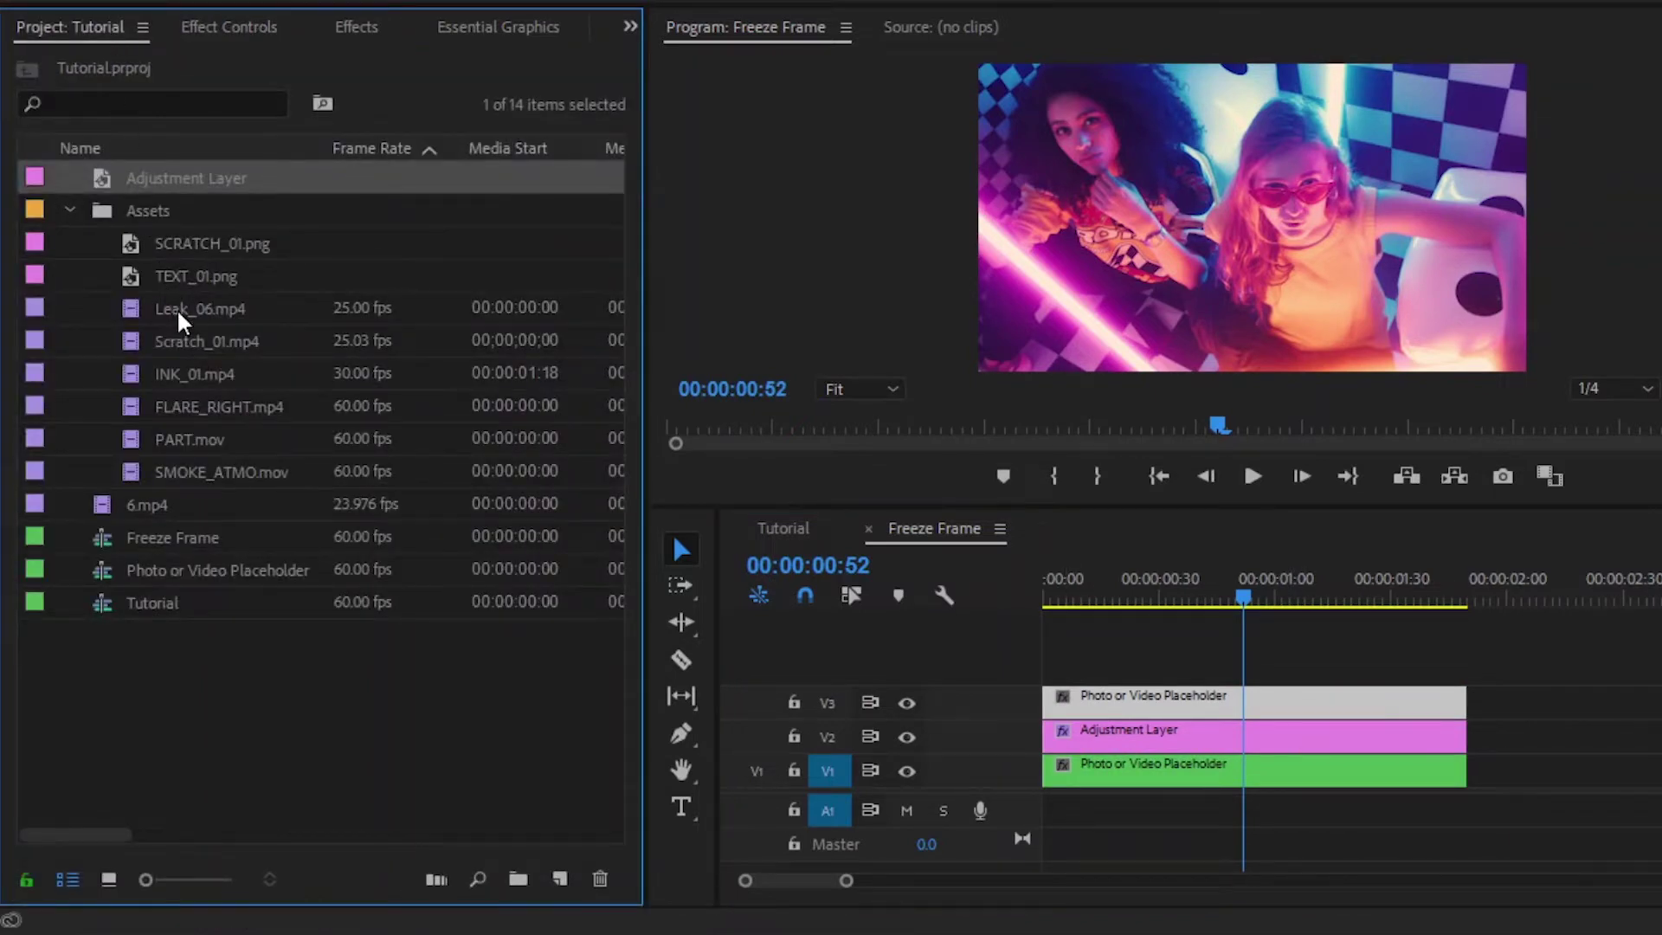
pyautogui.click(179, 372)
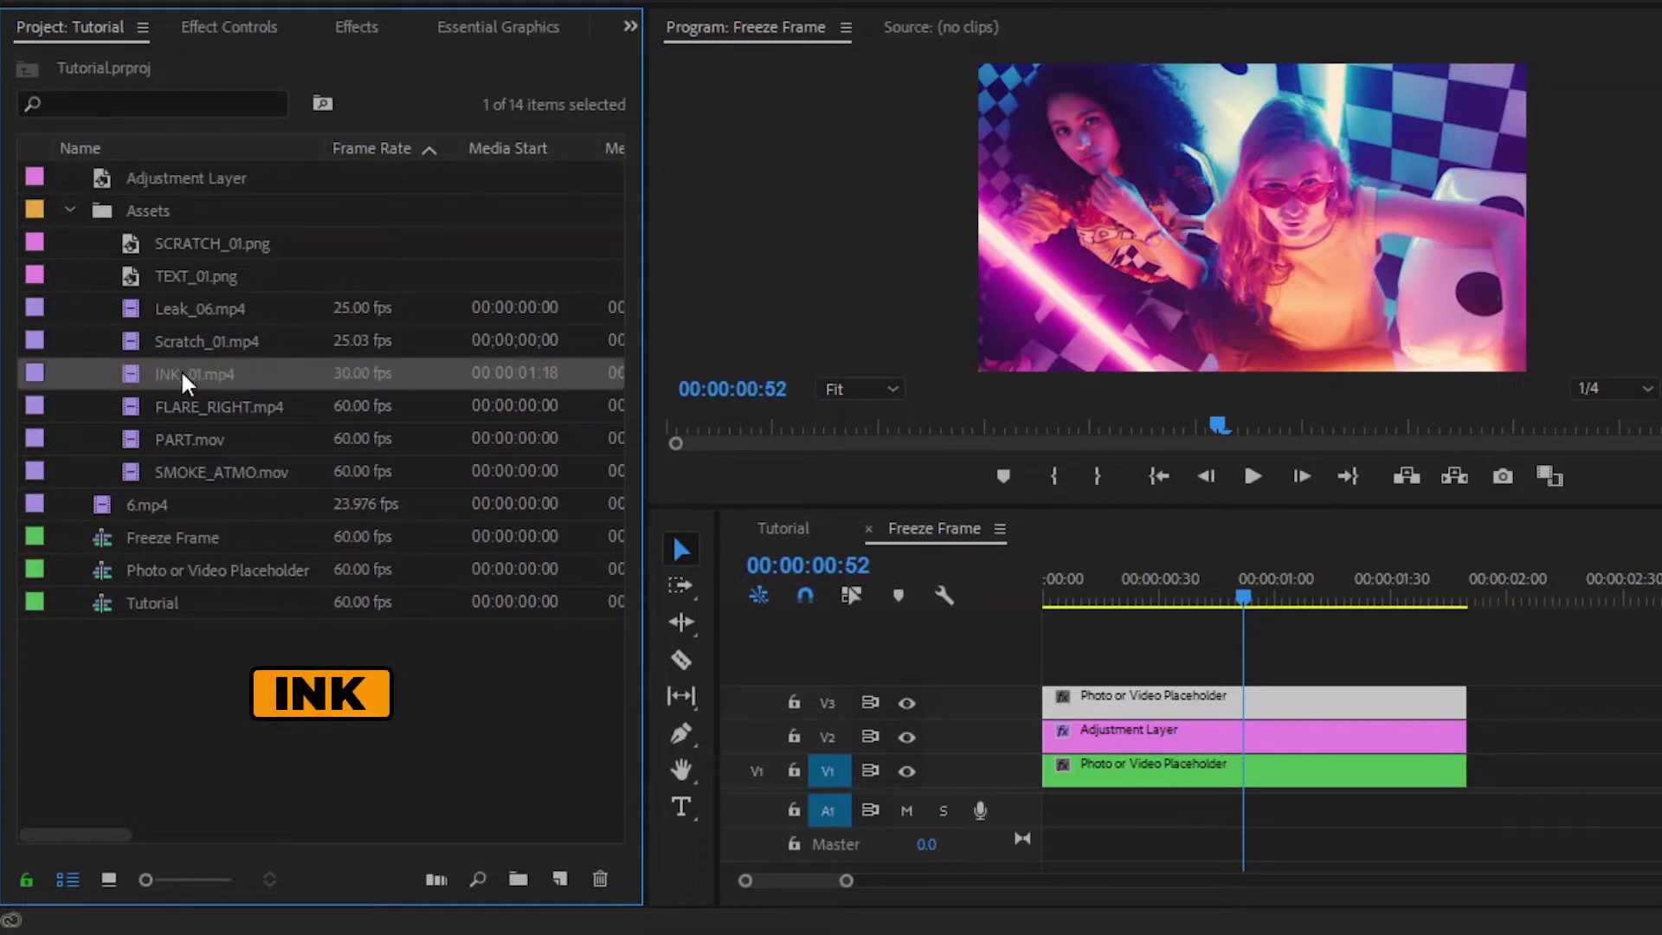
pyautogui.moveTo(174, 371)
pyautogui.mouseDown()
pyautogui.moveTo(952, 665)
pyautogui.moveTo(935, 660)
pyautogui.mouseUp()
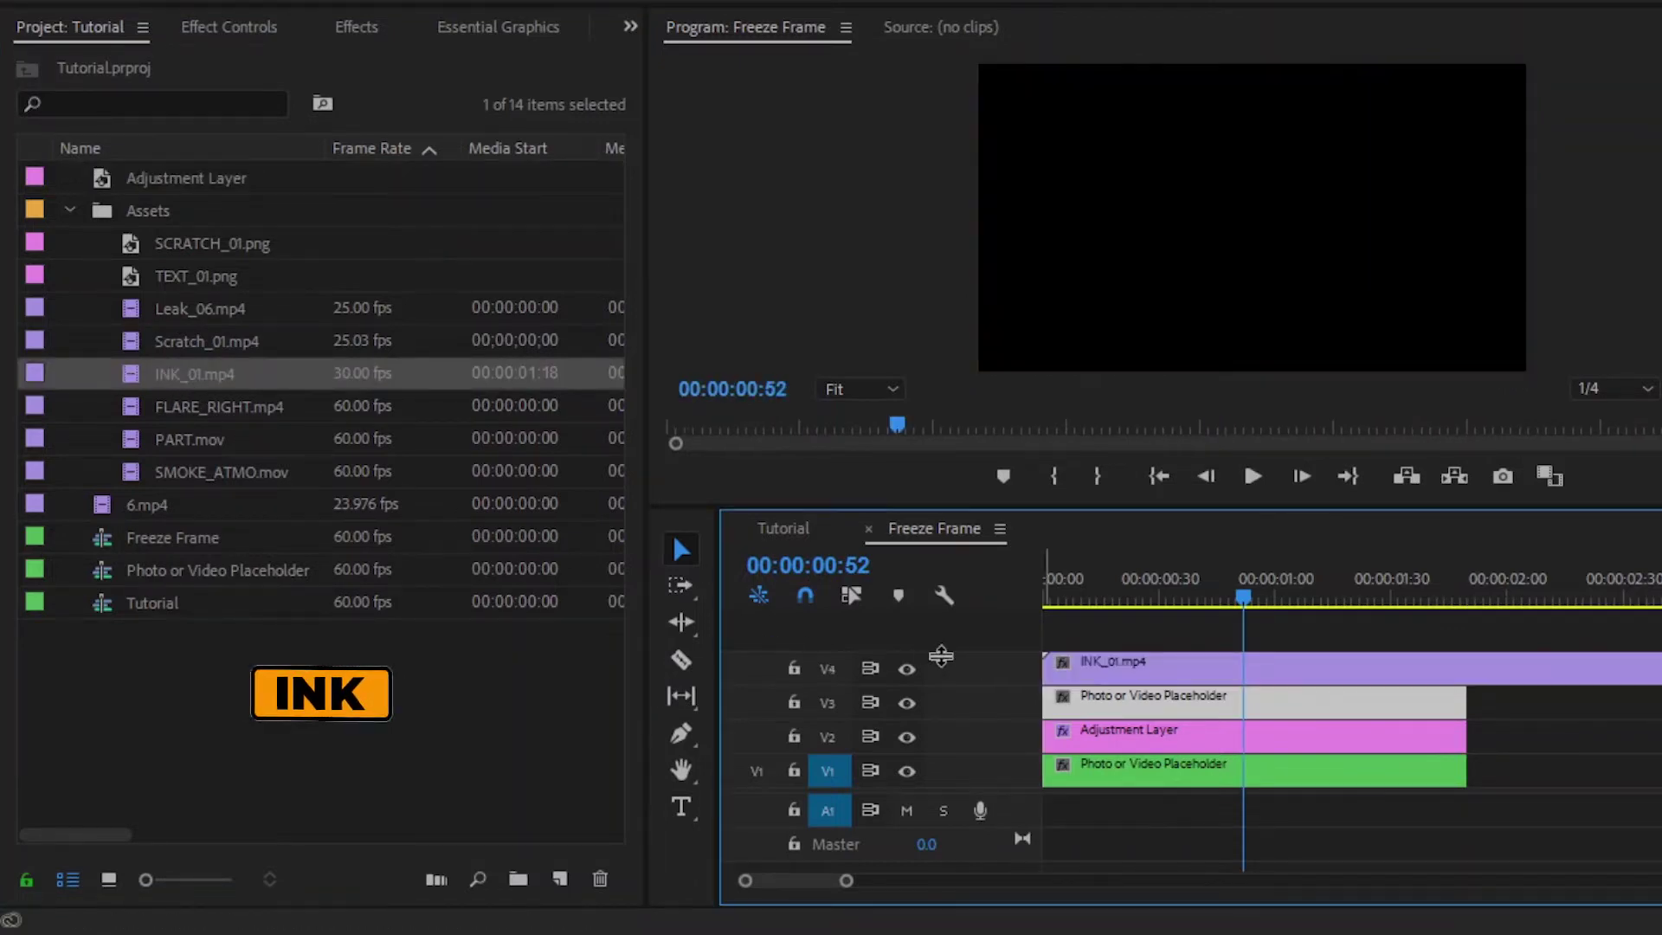
# Cut the INK_01.mp4 clip where the clips below end and delete the excess part.
pyautogui.press('c')
pyautogui.click(1466, 668)
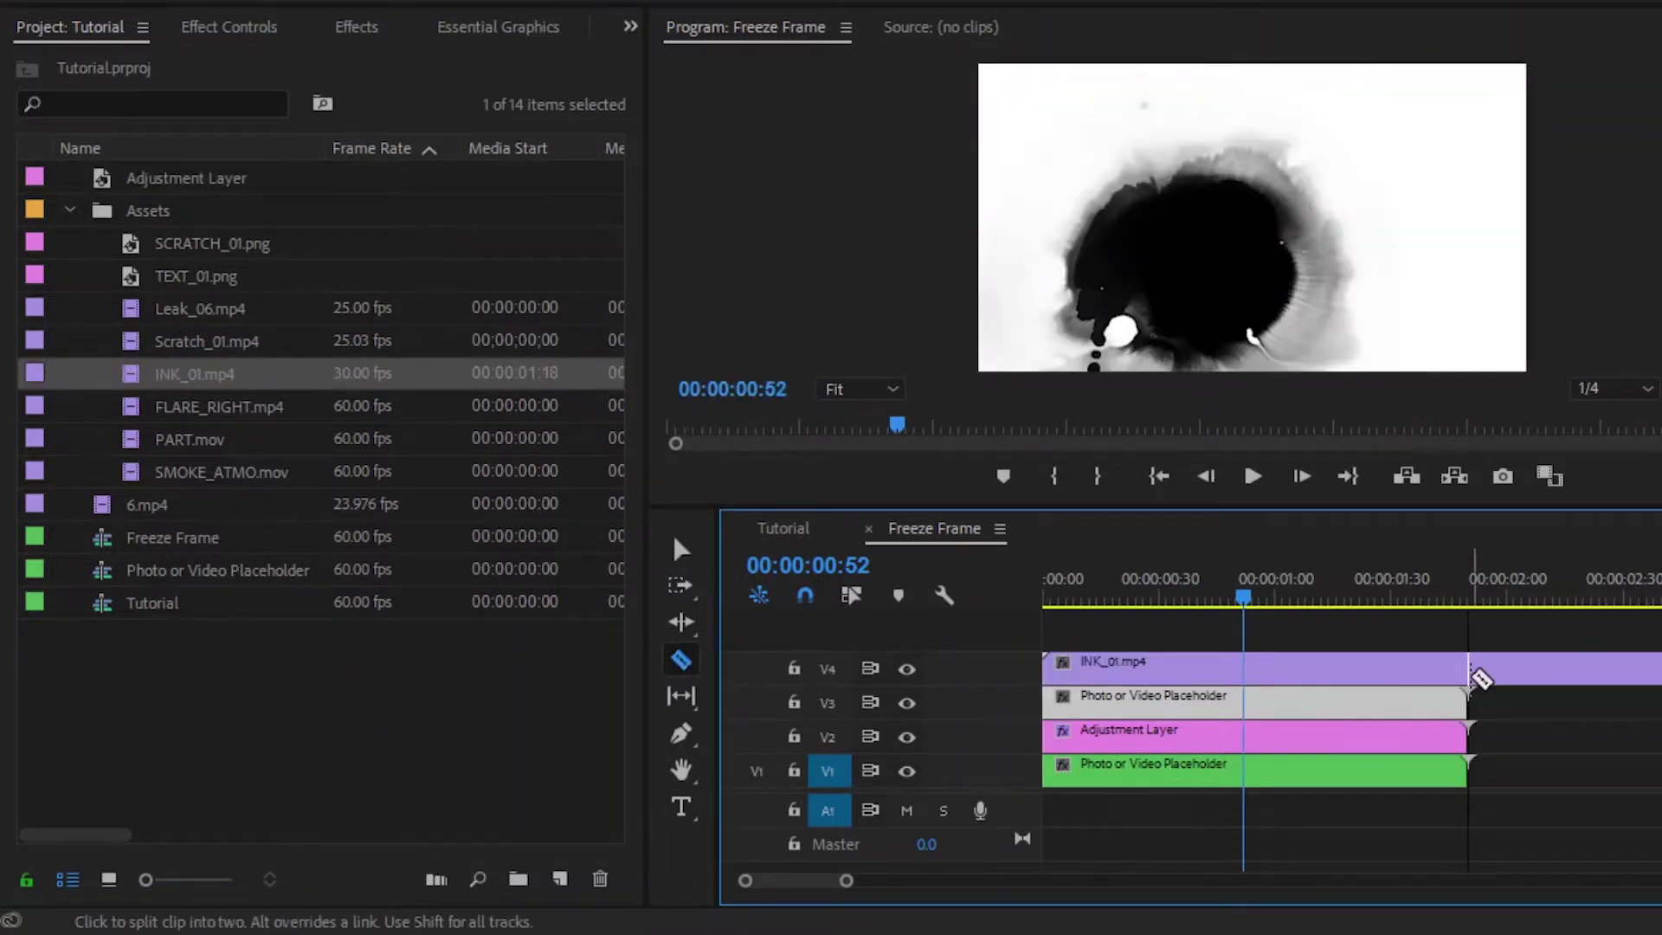
pyautogui.press('v')
pyautogui.click(1526, 680)
pyautogui.press('Delete')
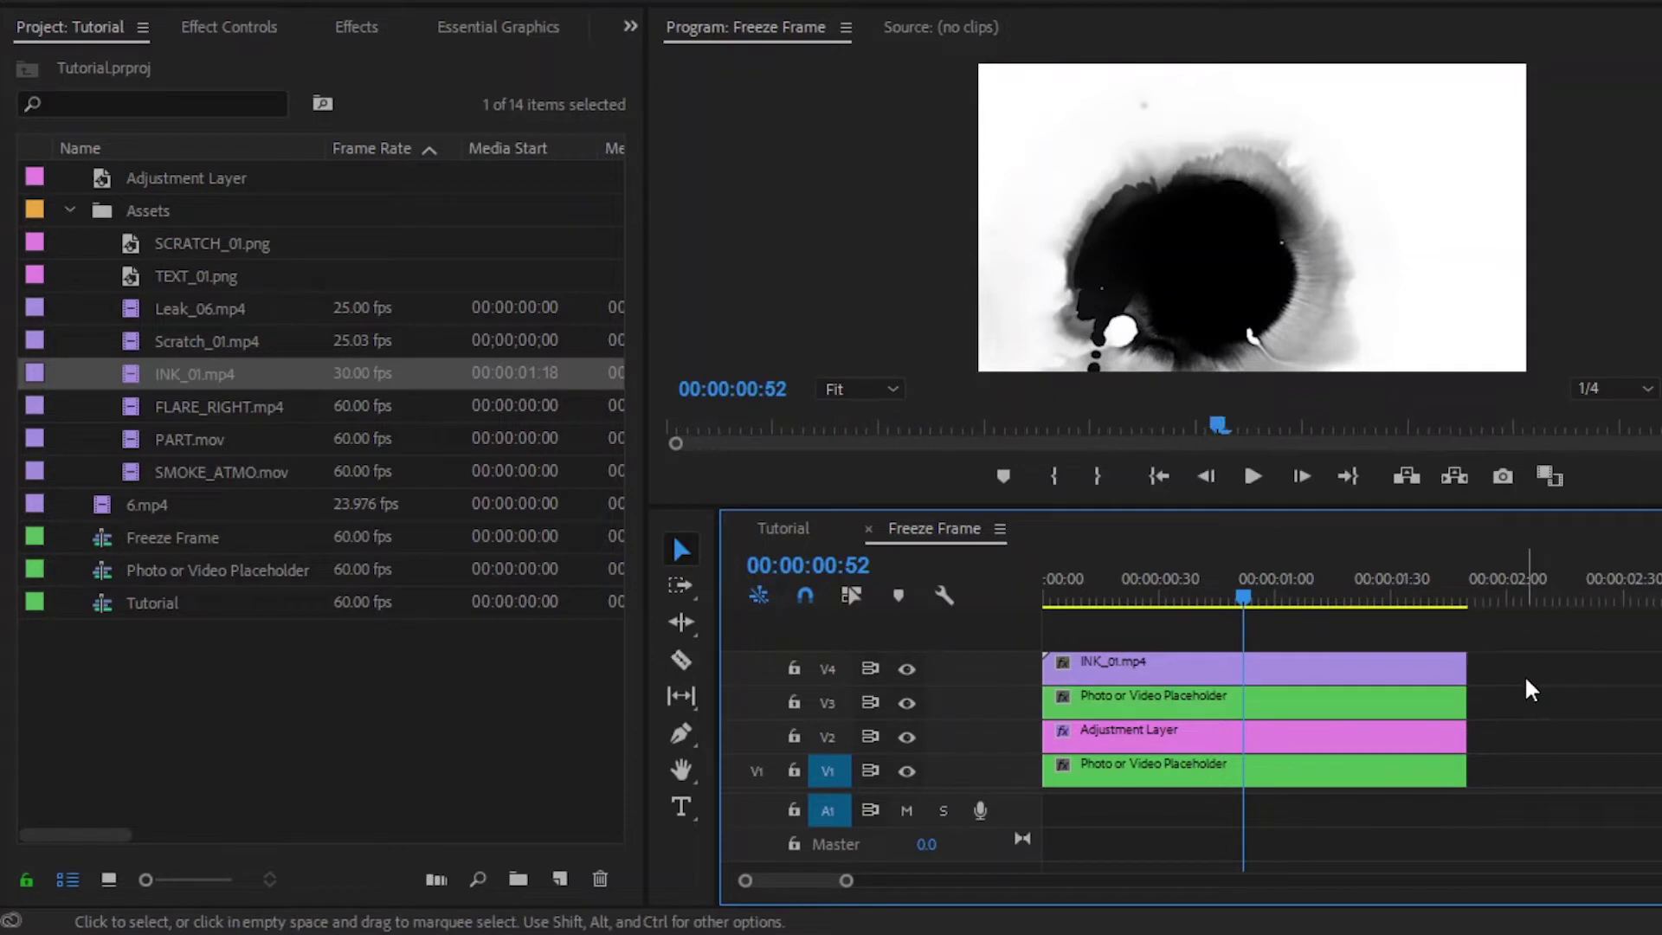
# Set the INK_01.mp4 clip's position to 920, 648 and its scale to 128.
pyautogui.click(1375, 661)
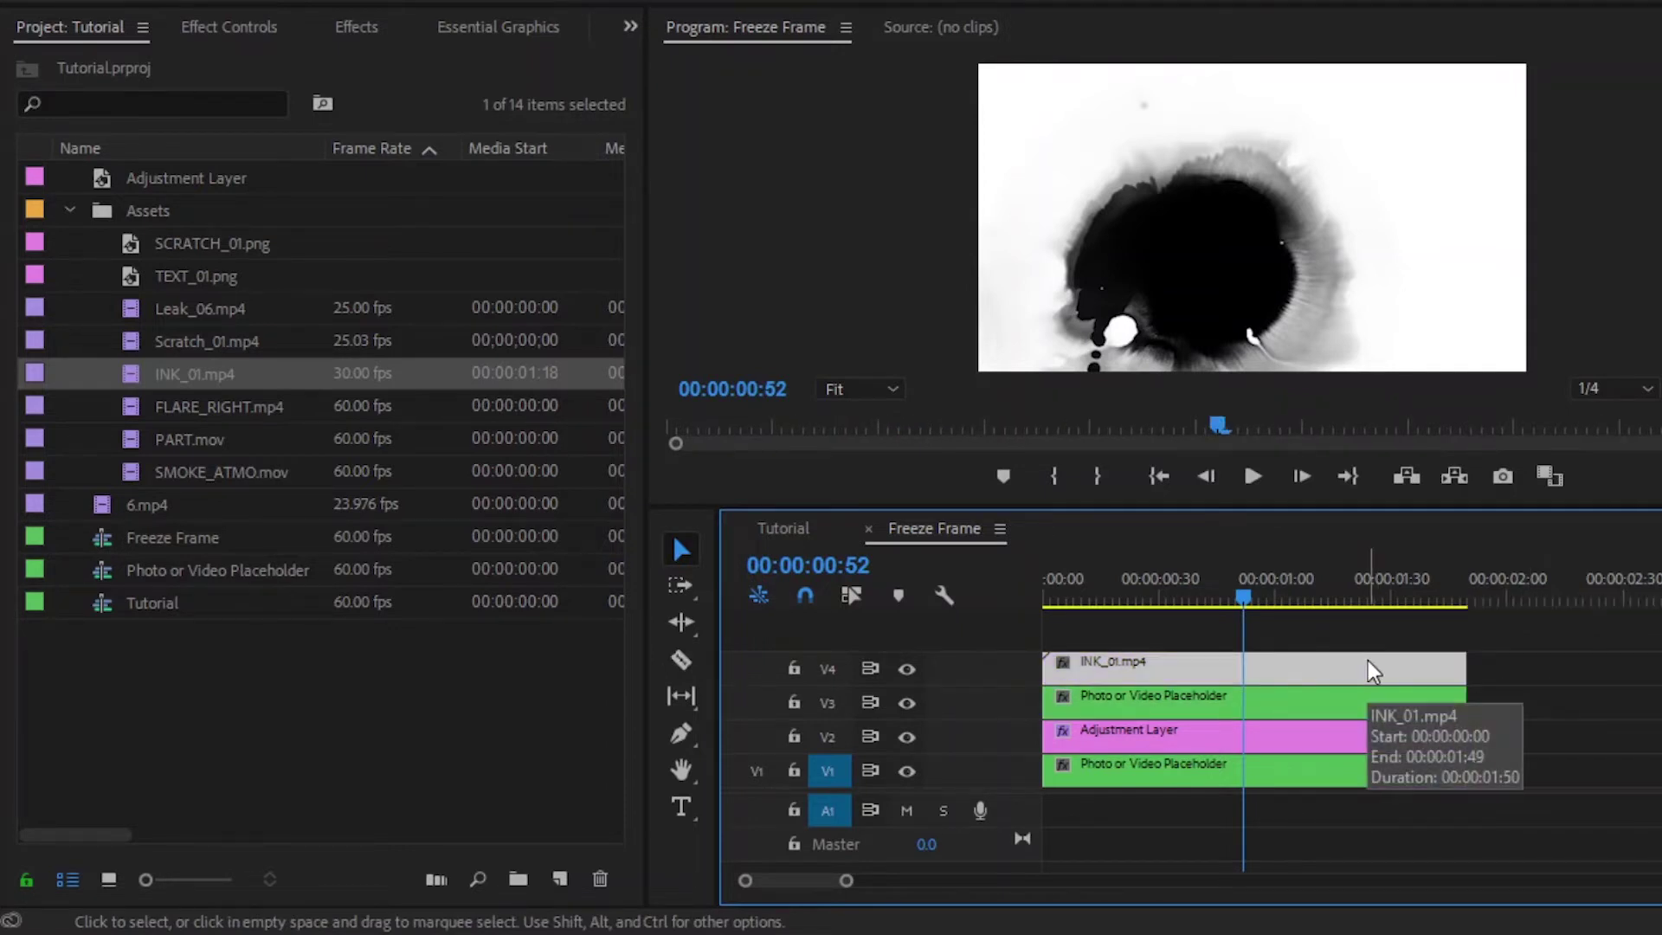
pyautogui.click(276, 27)
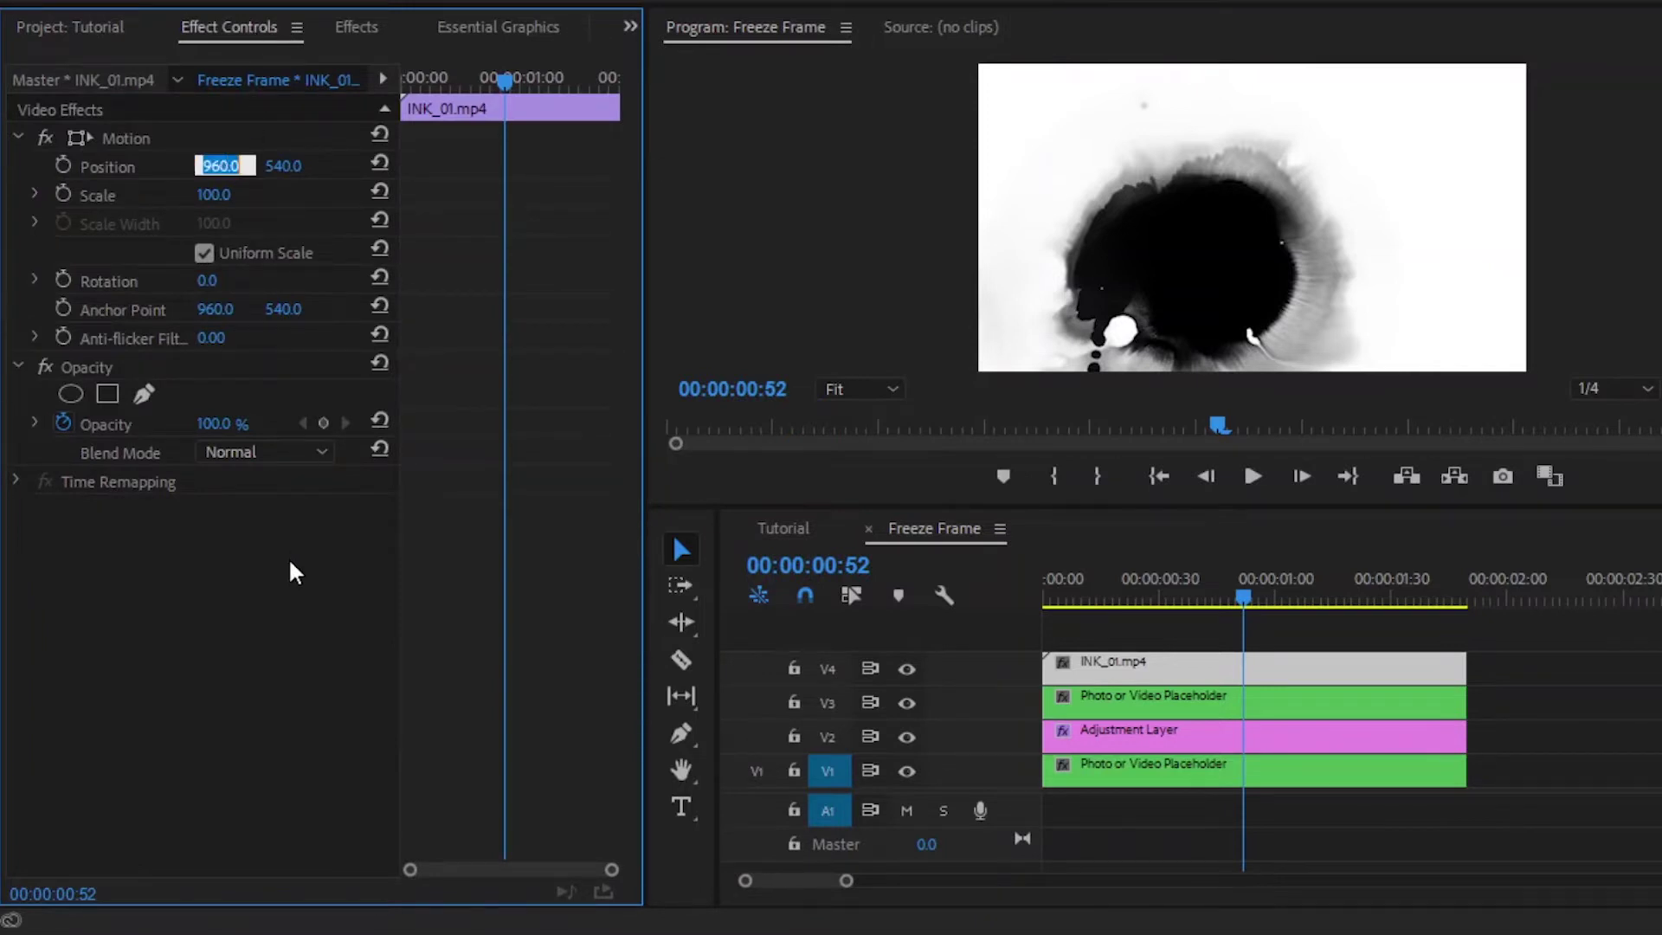
pyautogui.write('920')
pyautogui.press('Return')
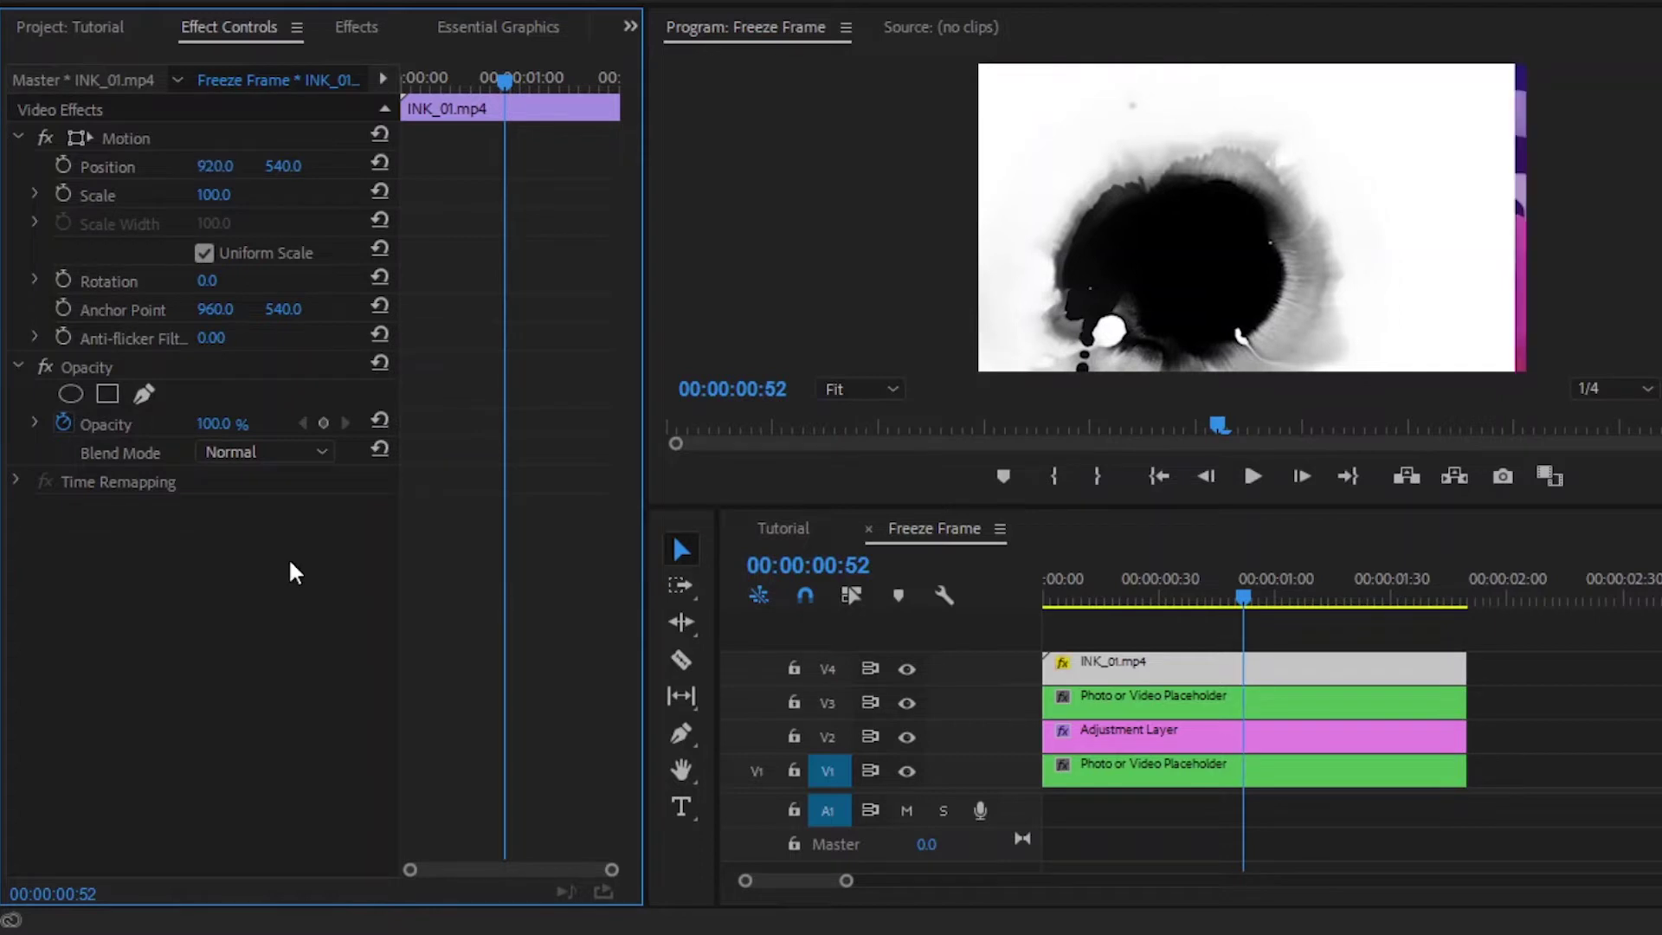
pyautogui.write('648')
pyautogui.press('Return')
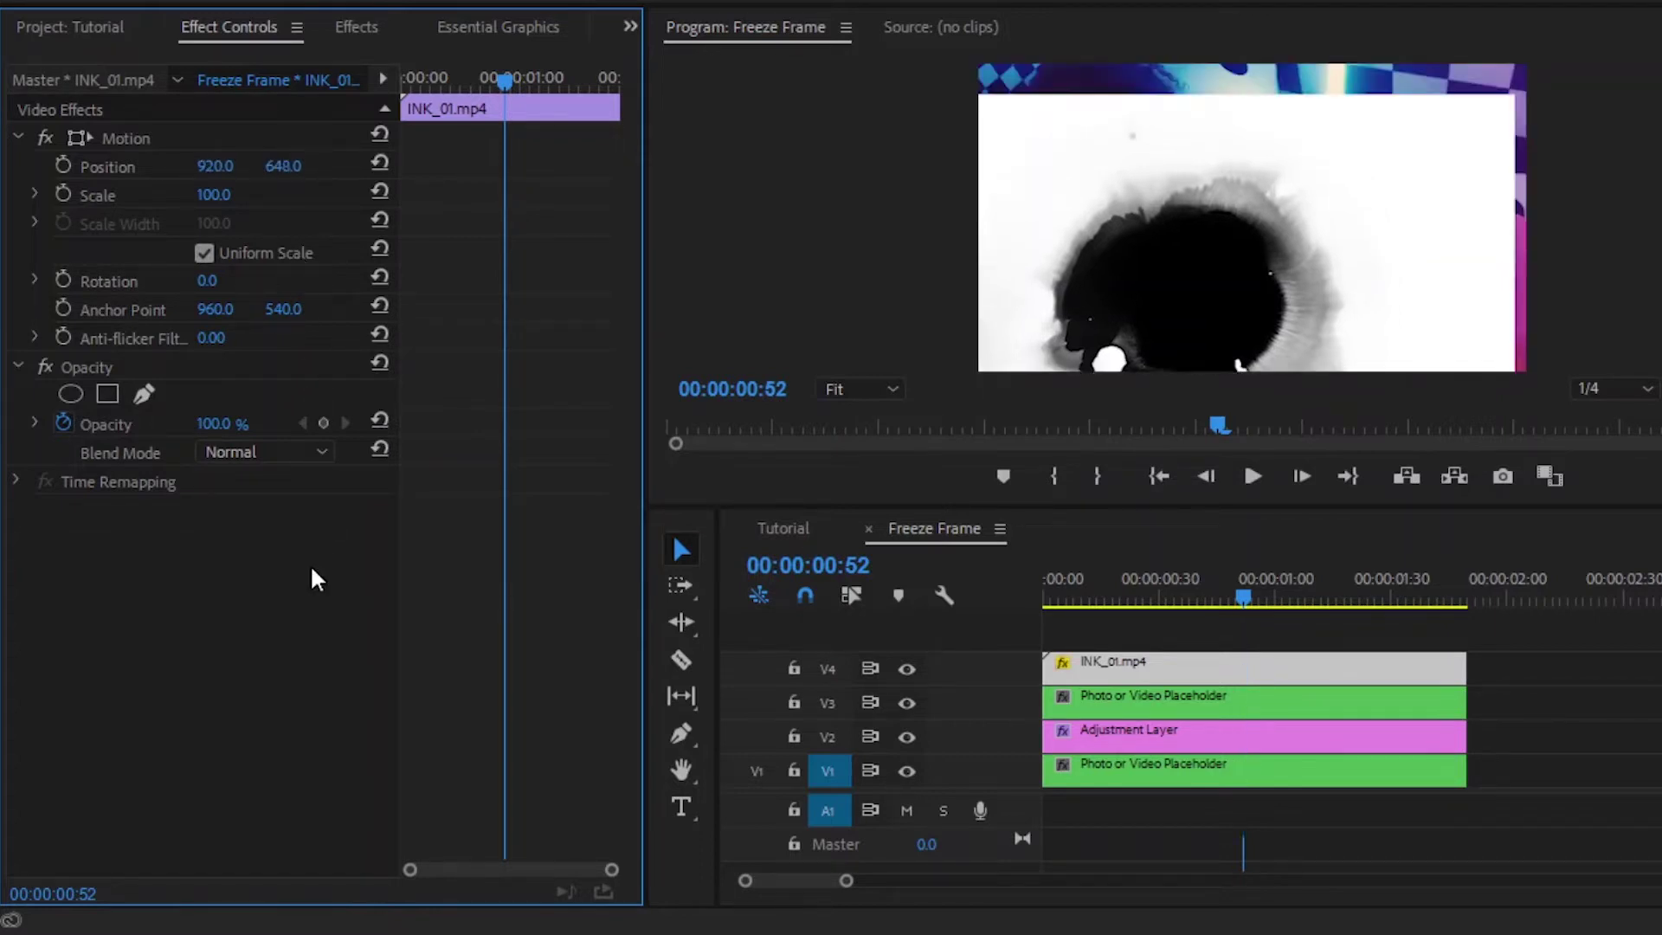
pyautogui.click(235, 197)
pyautogui.write('128')
pyautogui.press('Return')
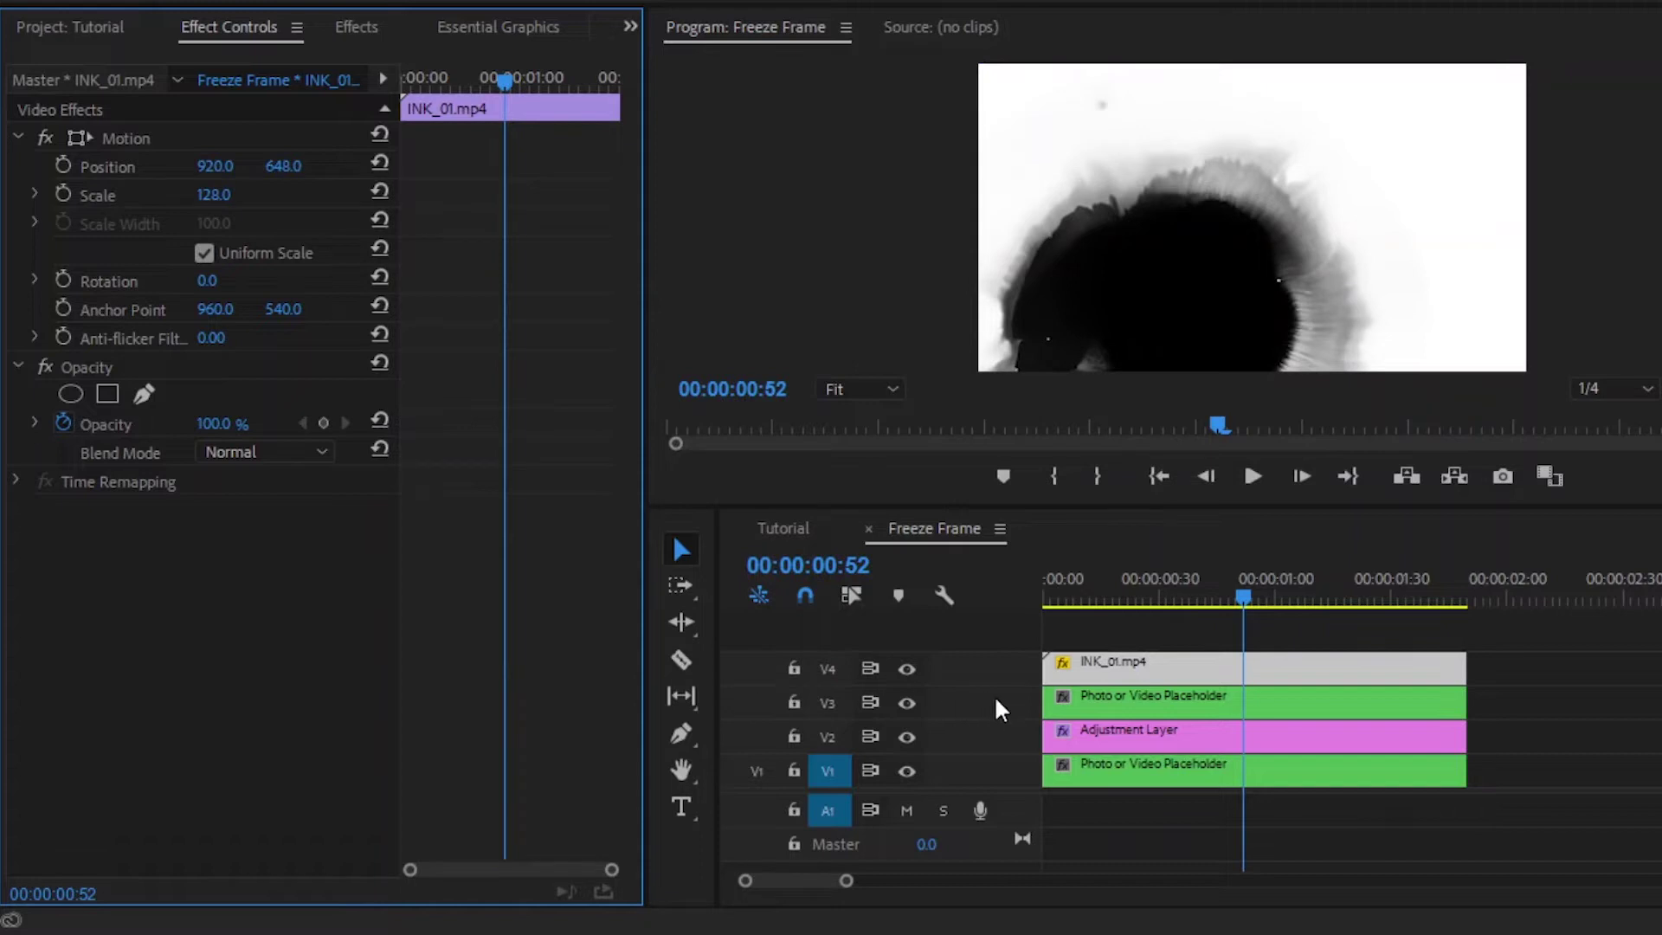
# Find the Set Matte video effect and apply it to the placeholder clip on V3.
pyautogui.click(1146, 699)
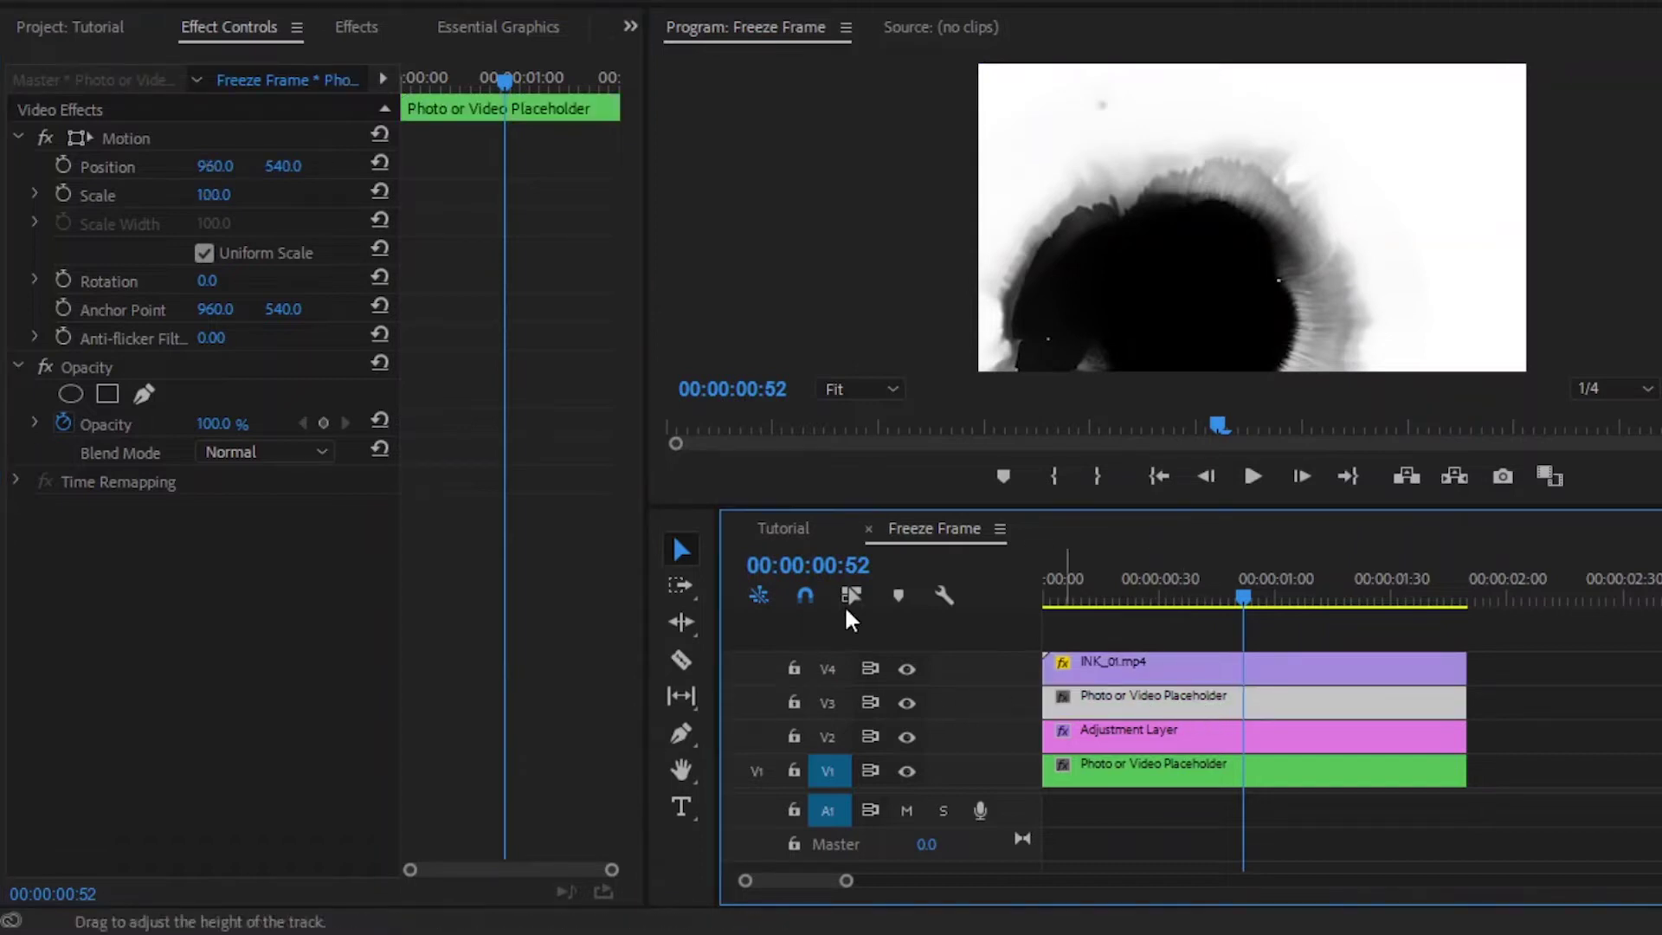
pyautogui.click(375, 25)
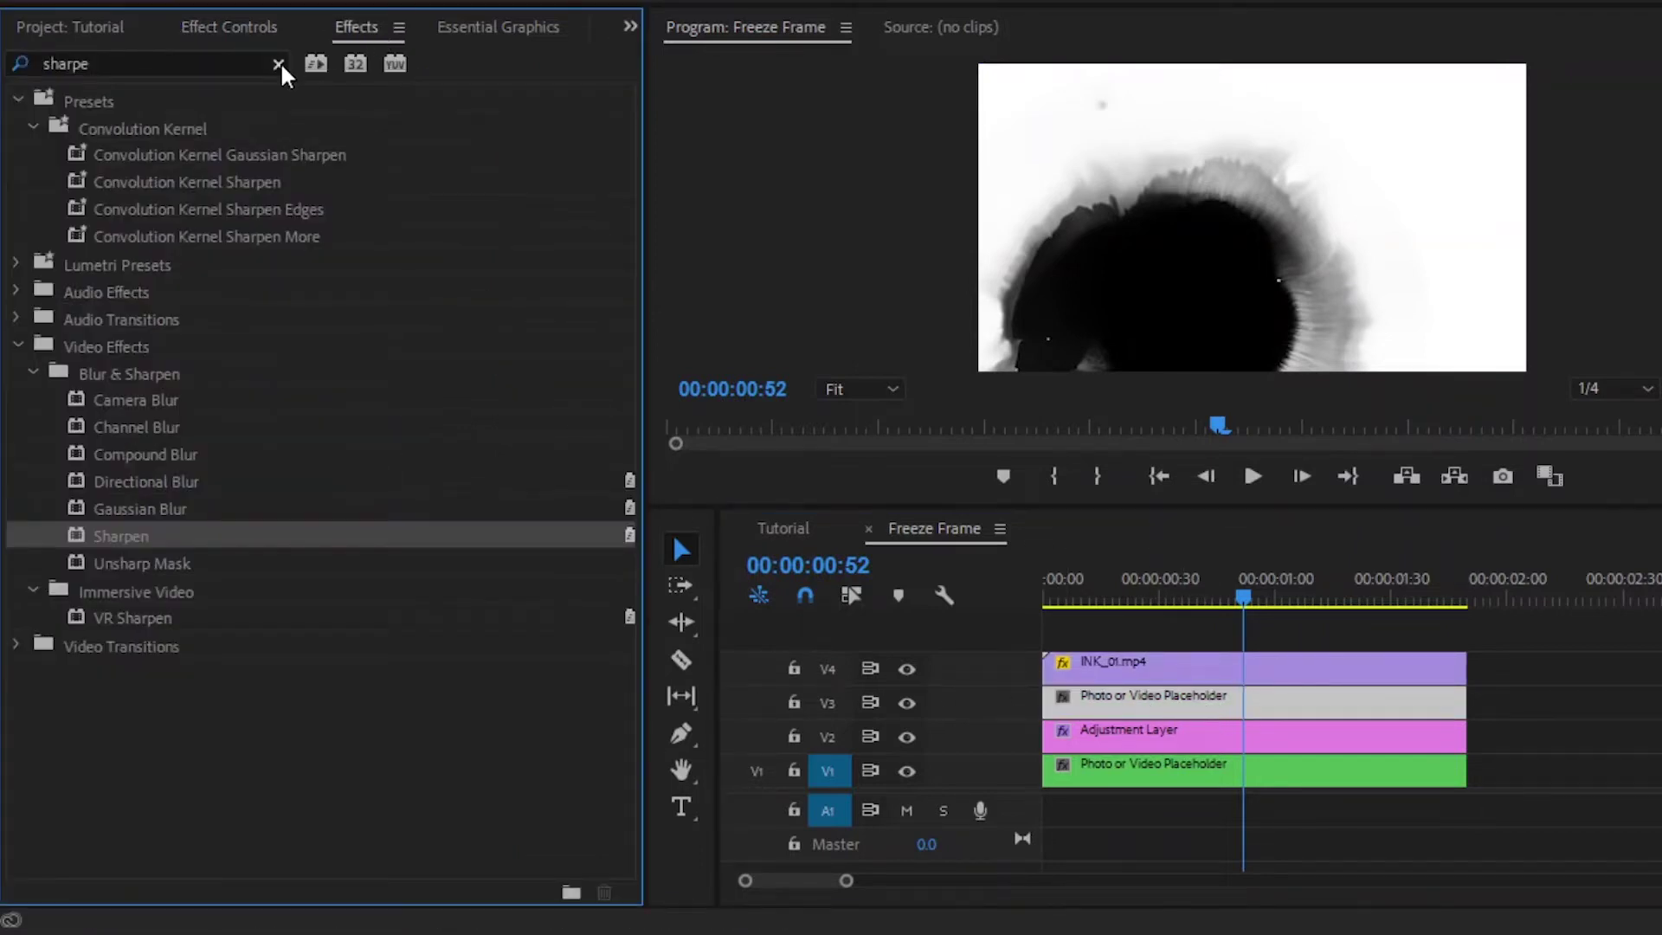
pyautogui.click(277, 65)
pyautogui.write('SET')
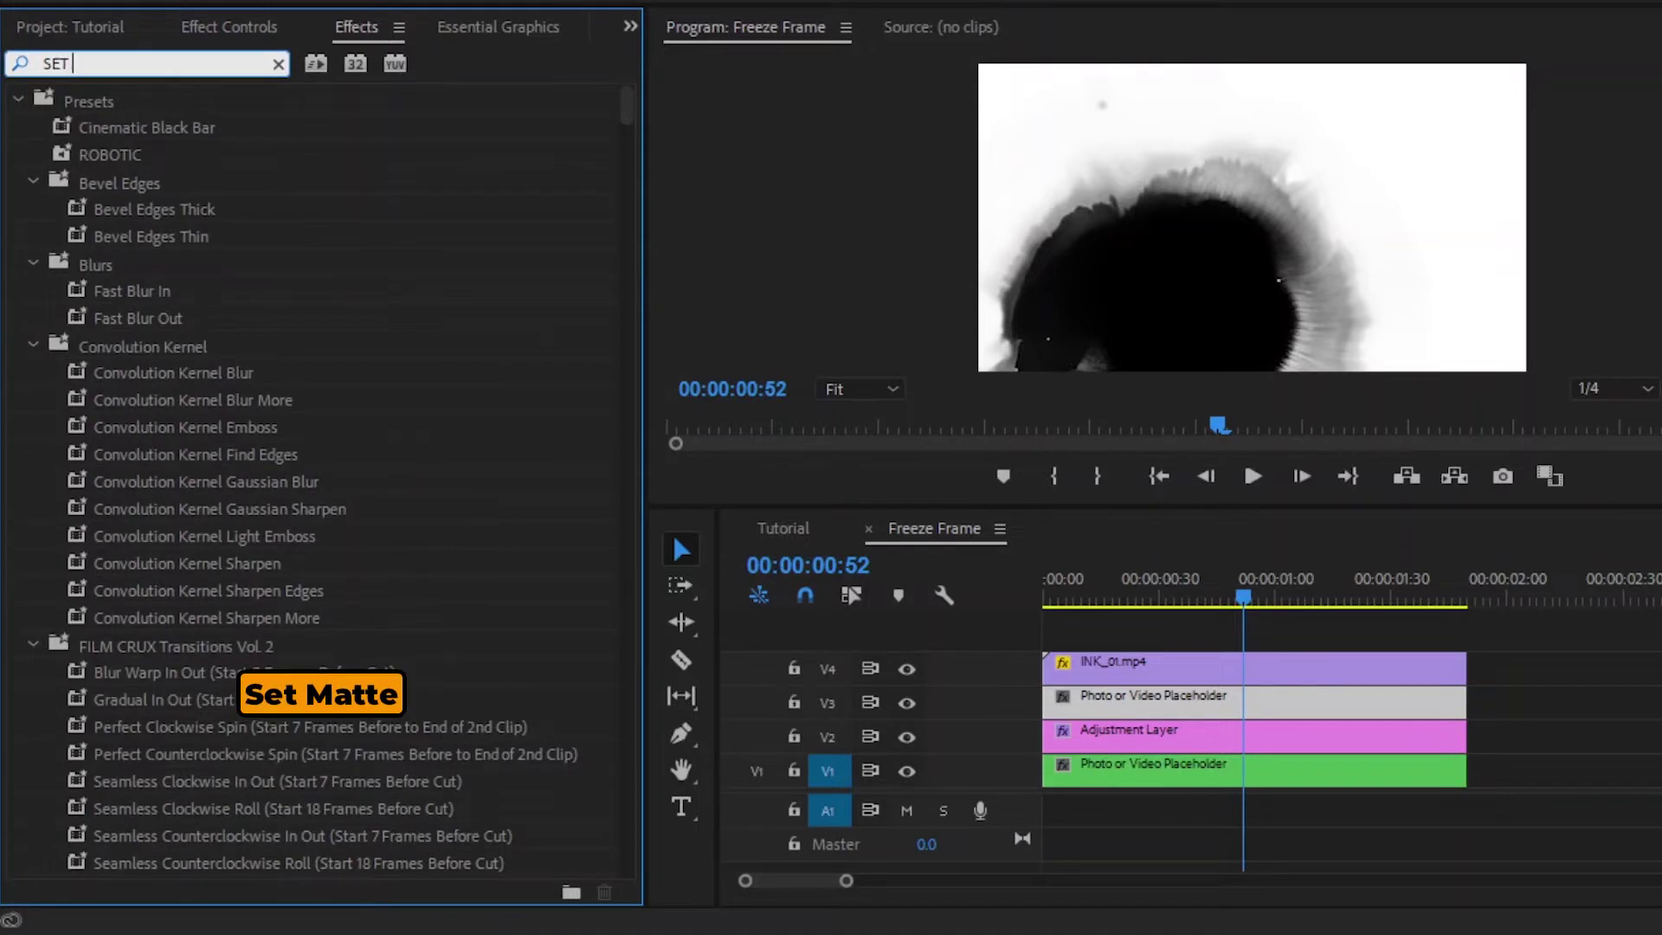
pyautogui.write(' MA')
pyautogui.moveTo(117, 252); pyautogui.dragTo(1156, 710)
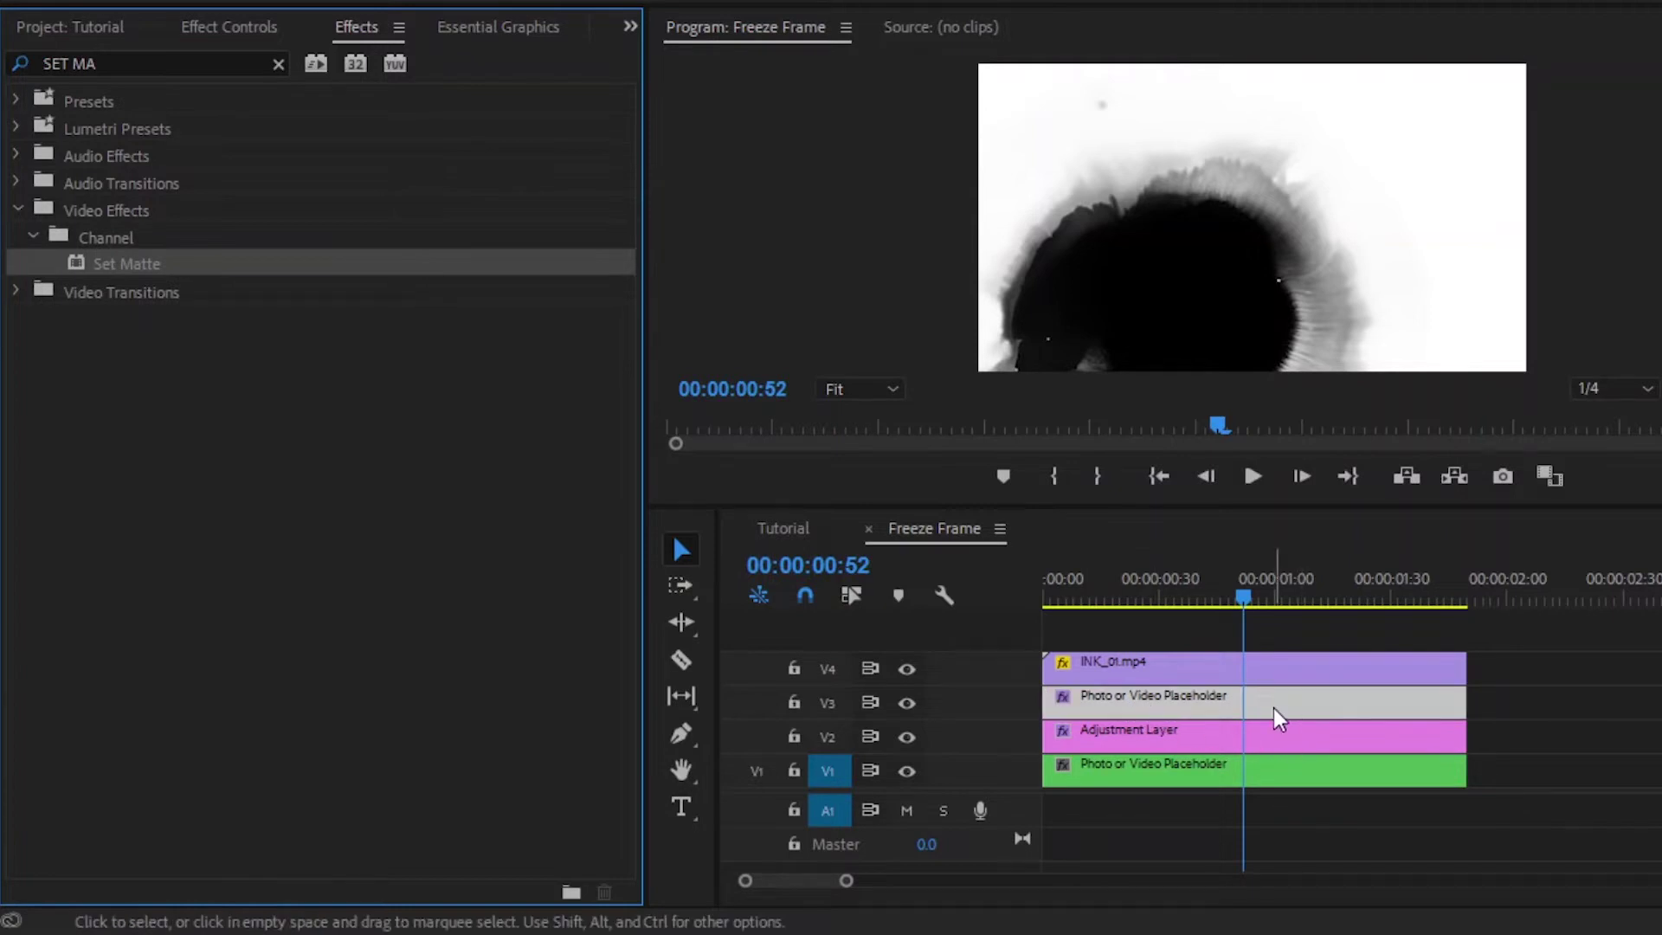
# Find the Tint effect and apply it to the placeholder clip on V3.
pyautogui.click(278, 64)
pyautogui.click(49, 64)
pyautogui.write('TINT')
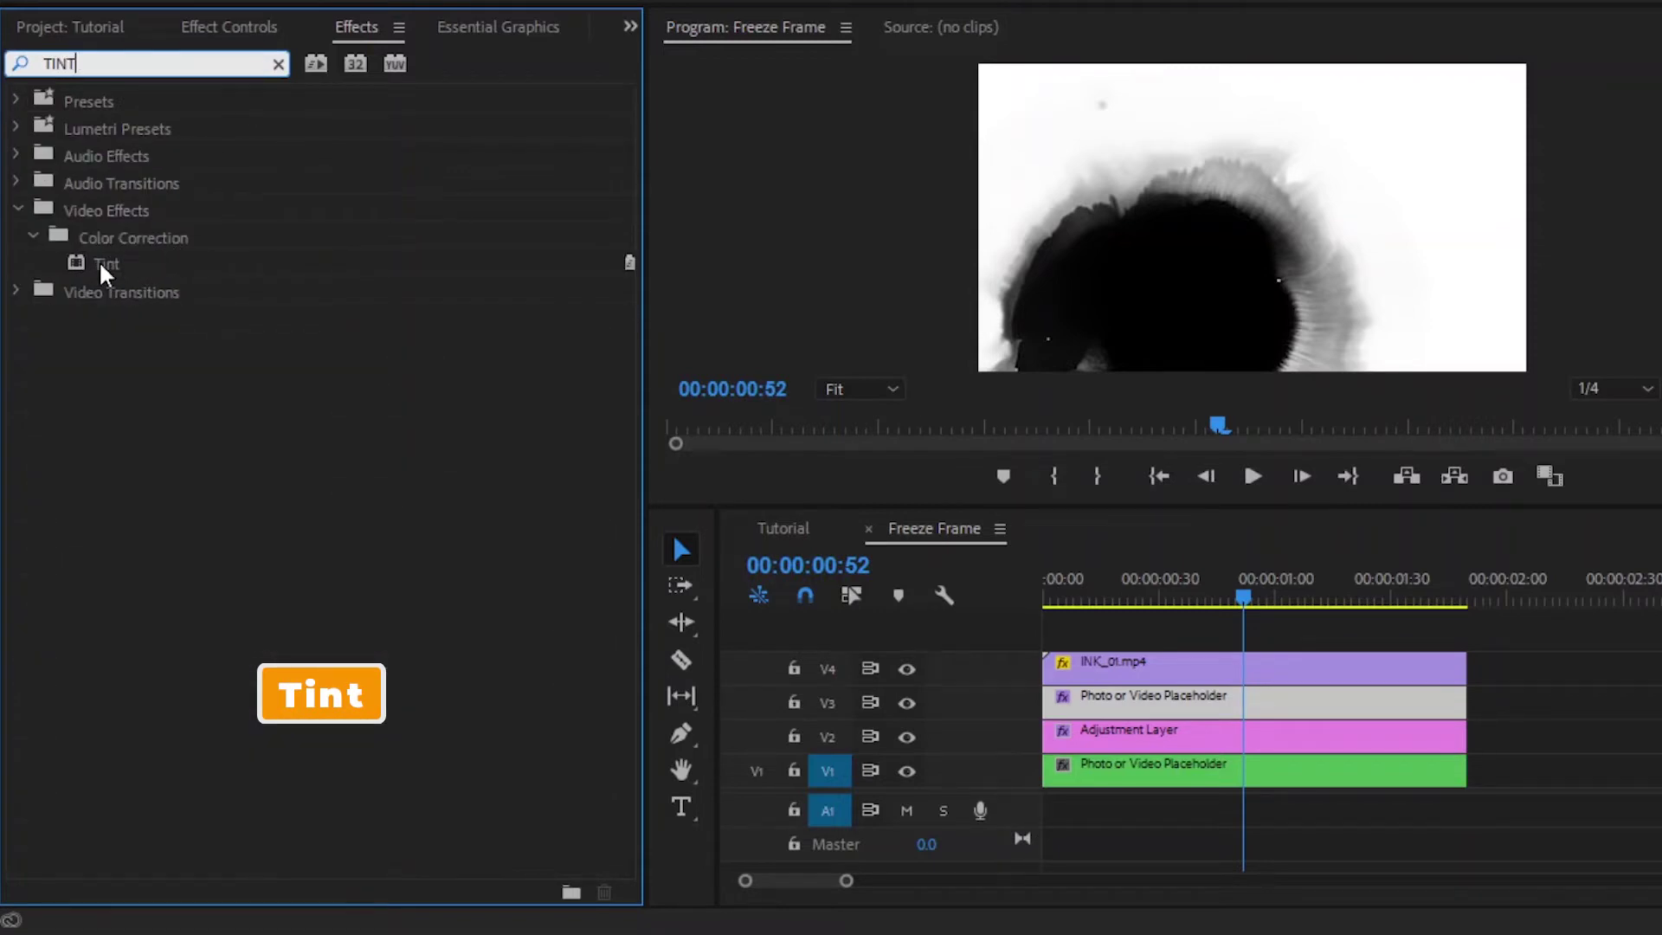
pyautogui.moveTo(99, 262); pyautogui.dragTo(1073, 703)
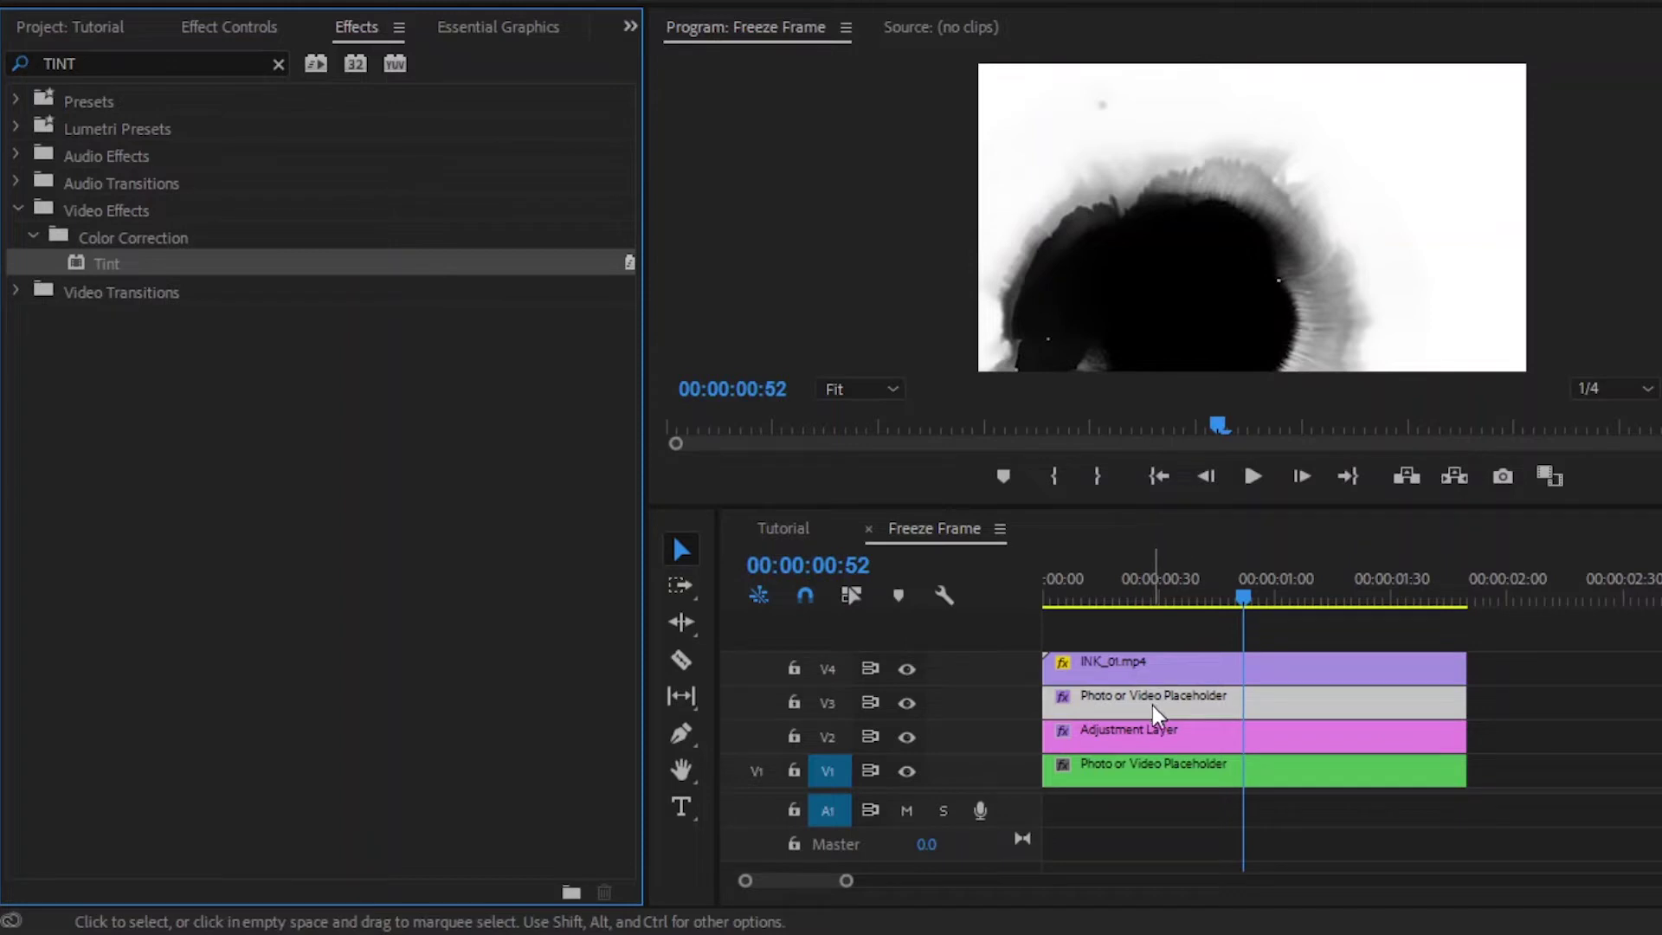
# Configure the V3 clip's Set Matte effect to take the matte from Video 4, use the Red Channel and invert the matte.
pyautogui.click(270, 29)
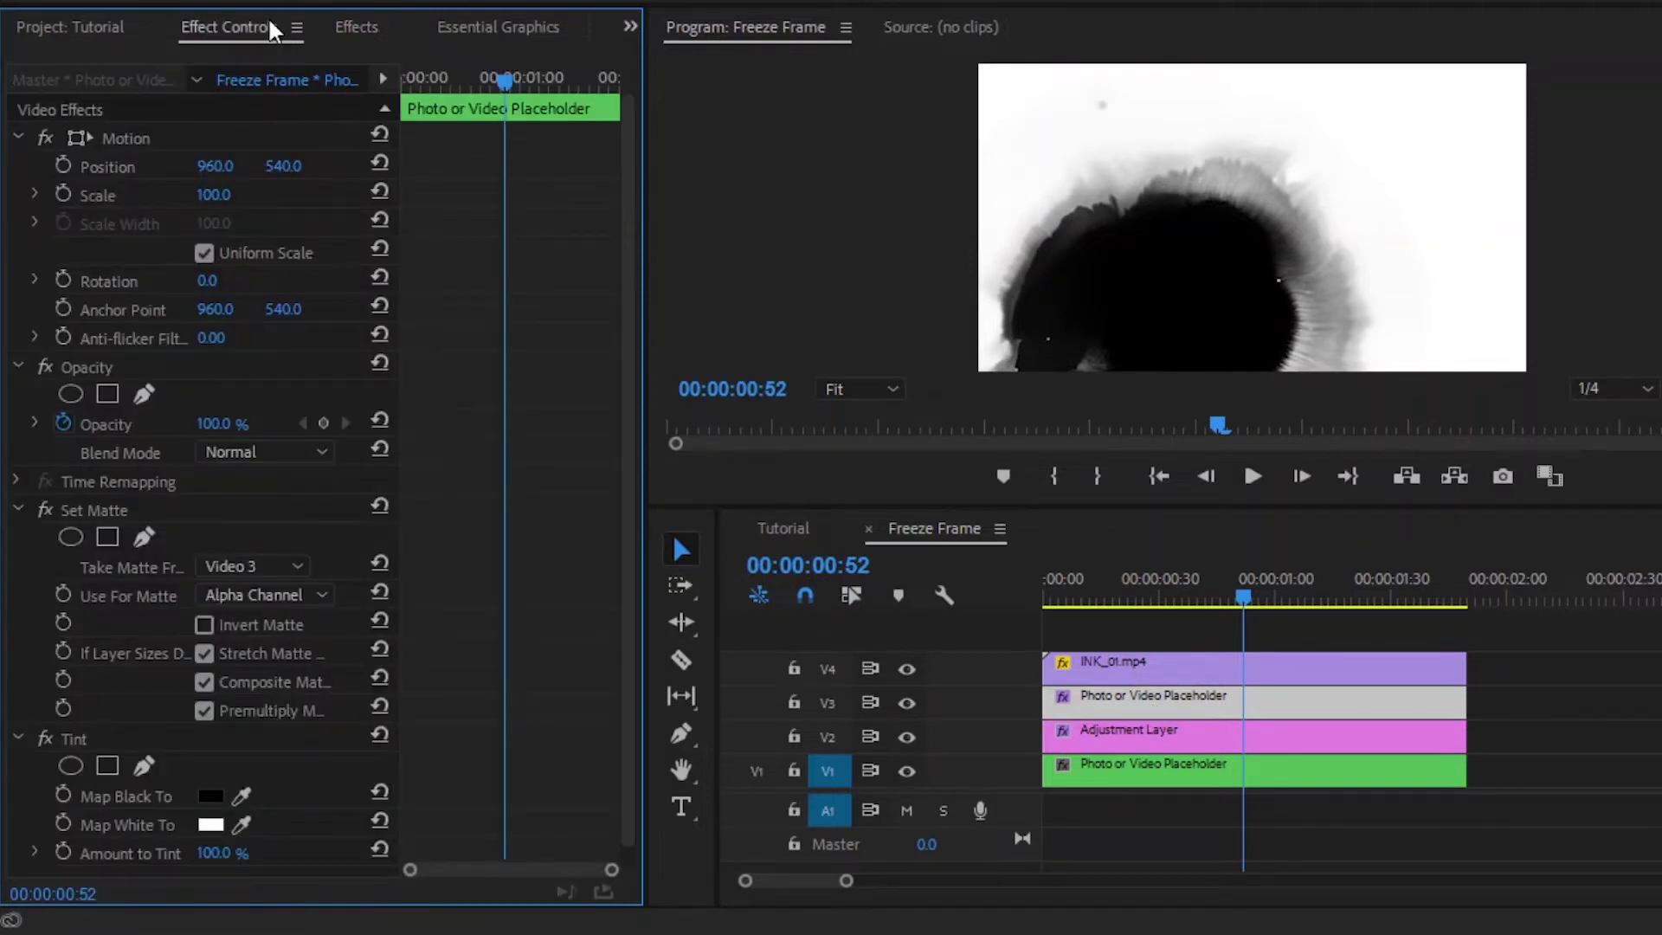
pyautogui.scroll(-1, 464, 287)
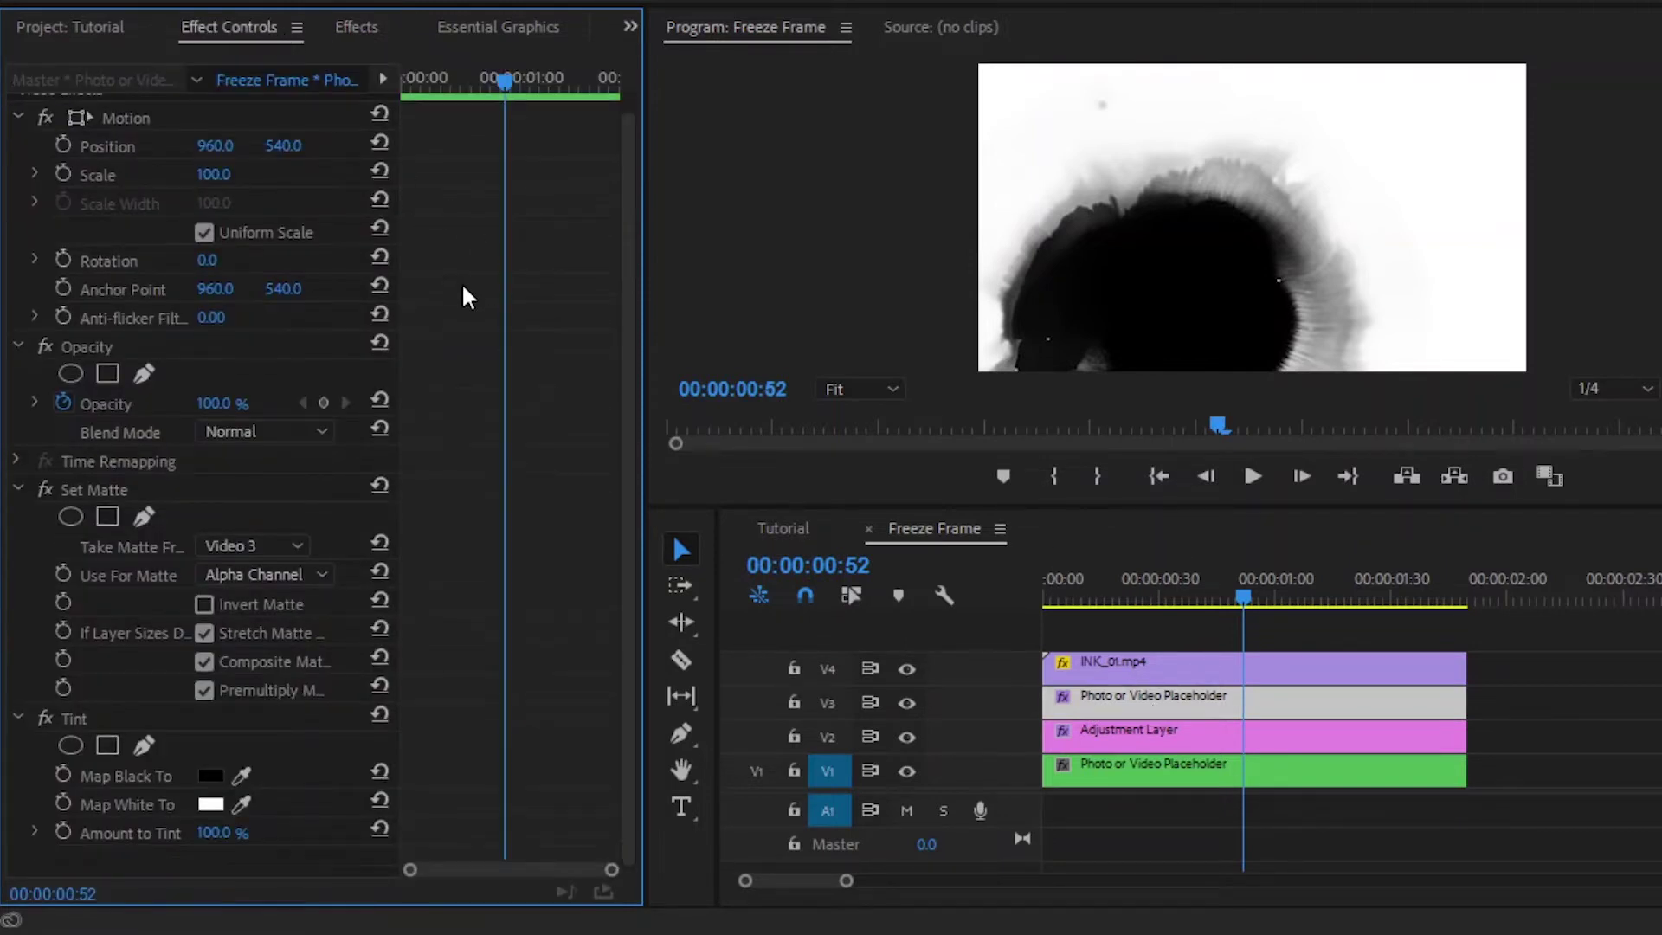
pyautogui.click(84, 486)
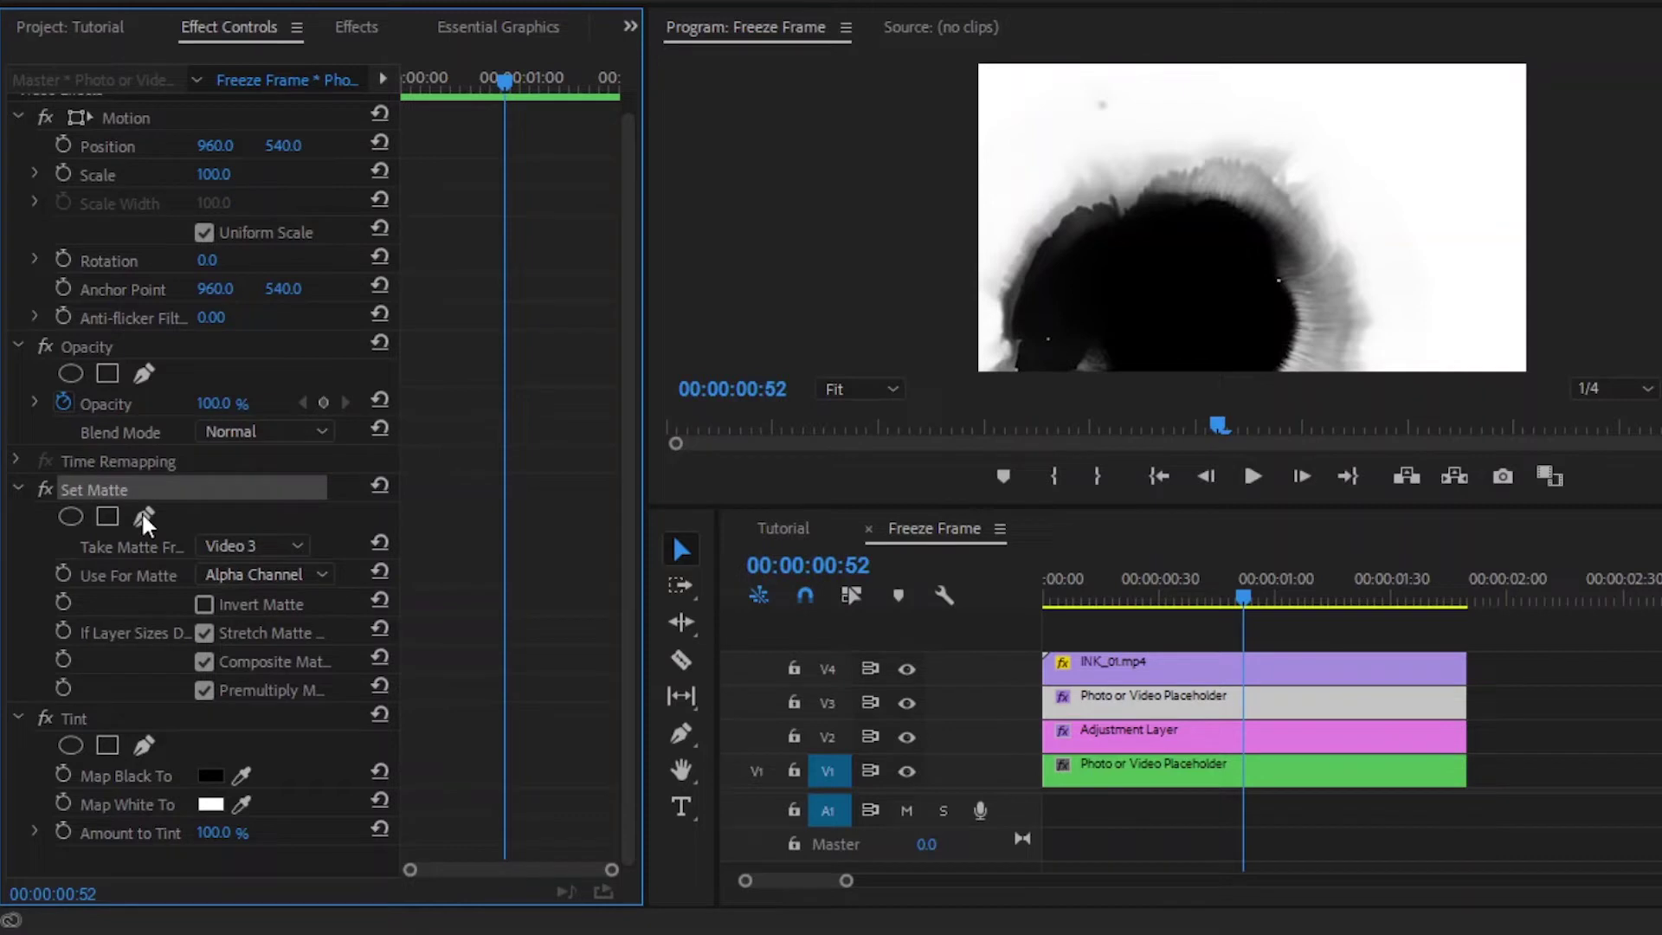
pyautogui.click(267, 549)
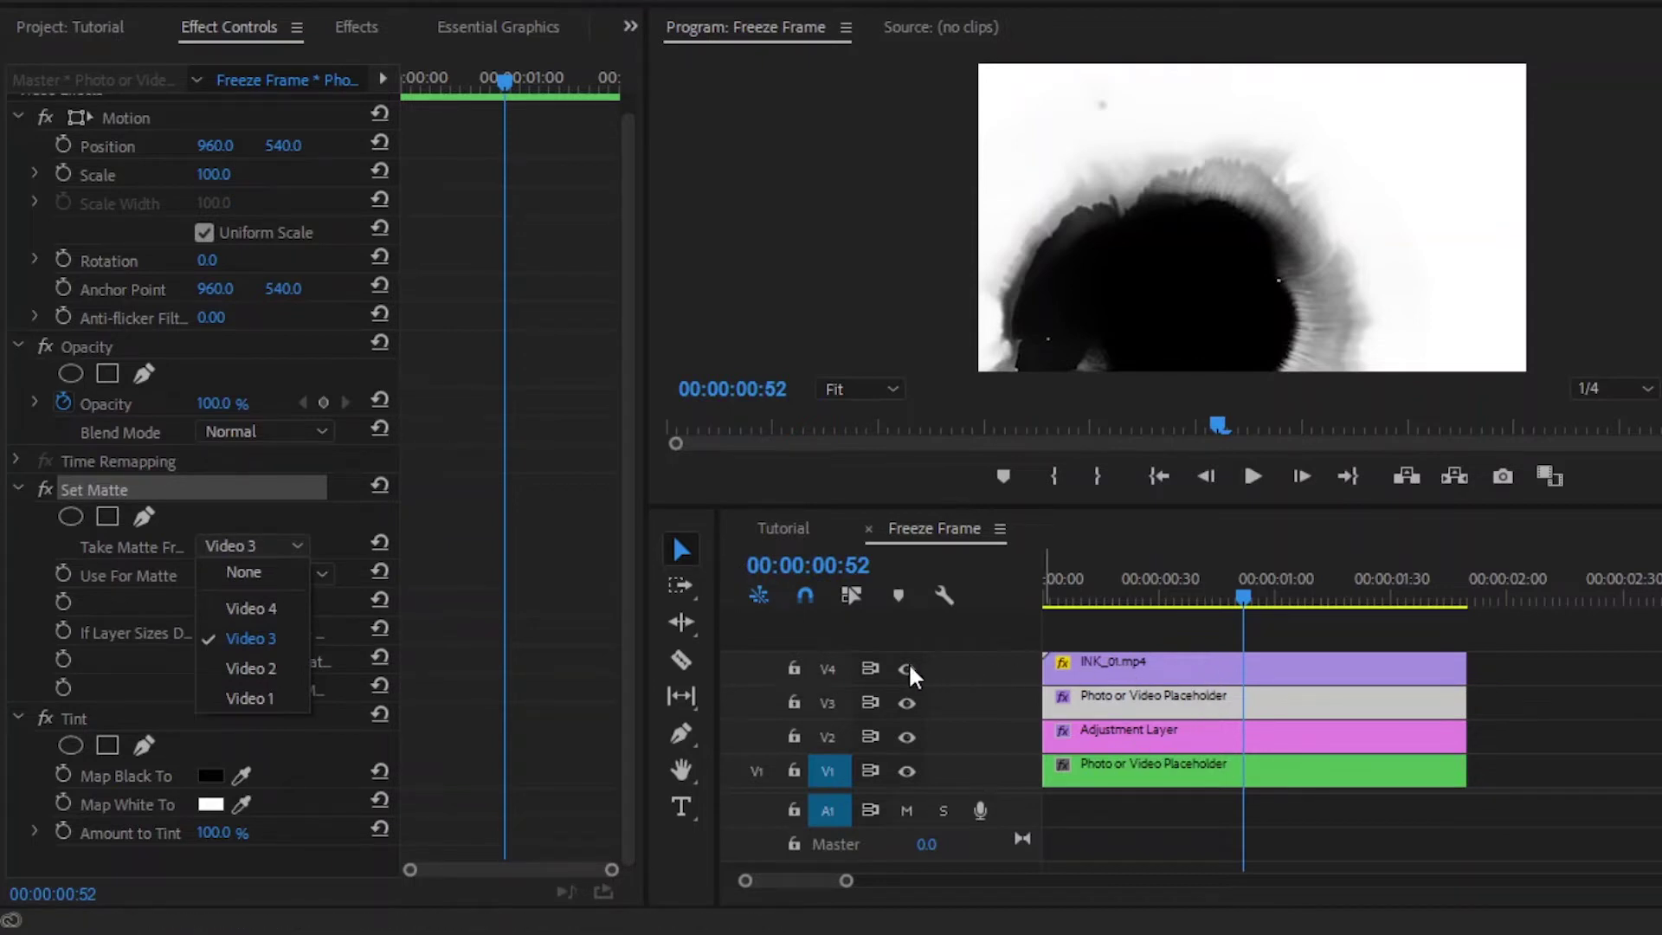
pyautogui.click(249, 610)
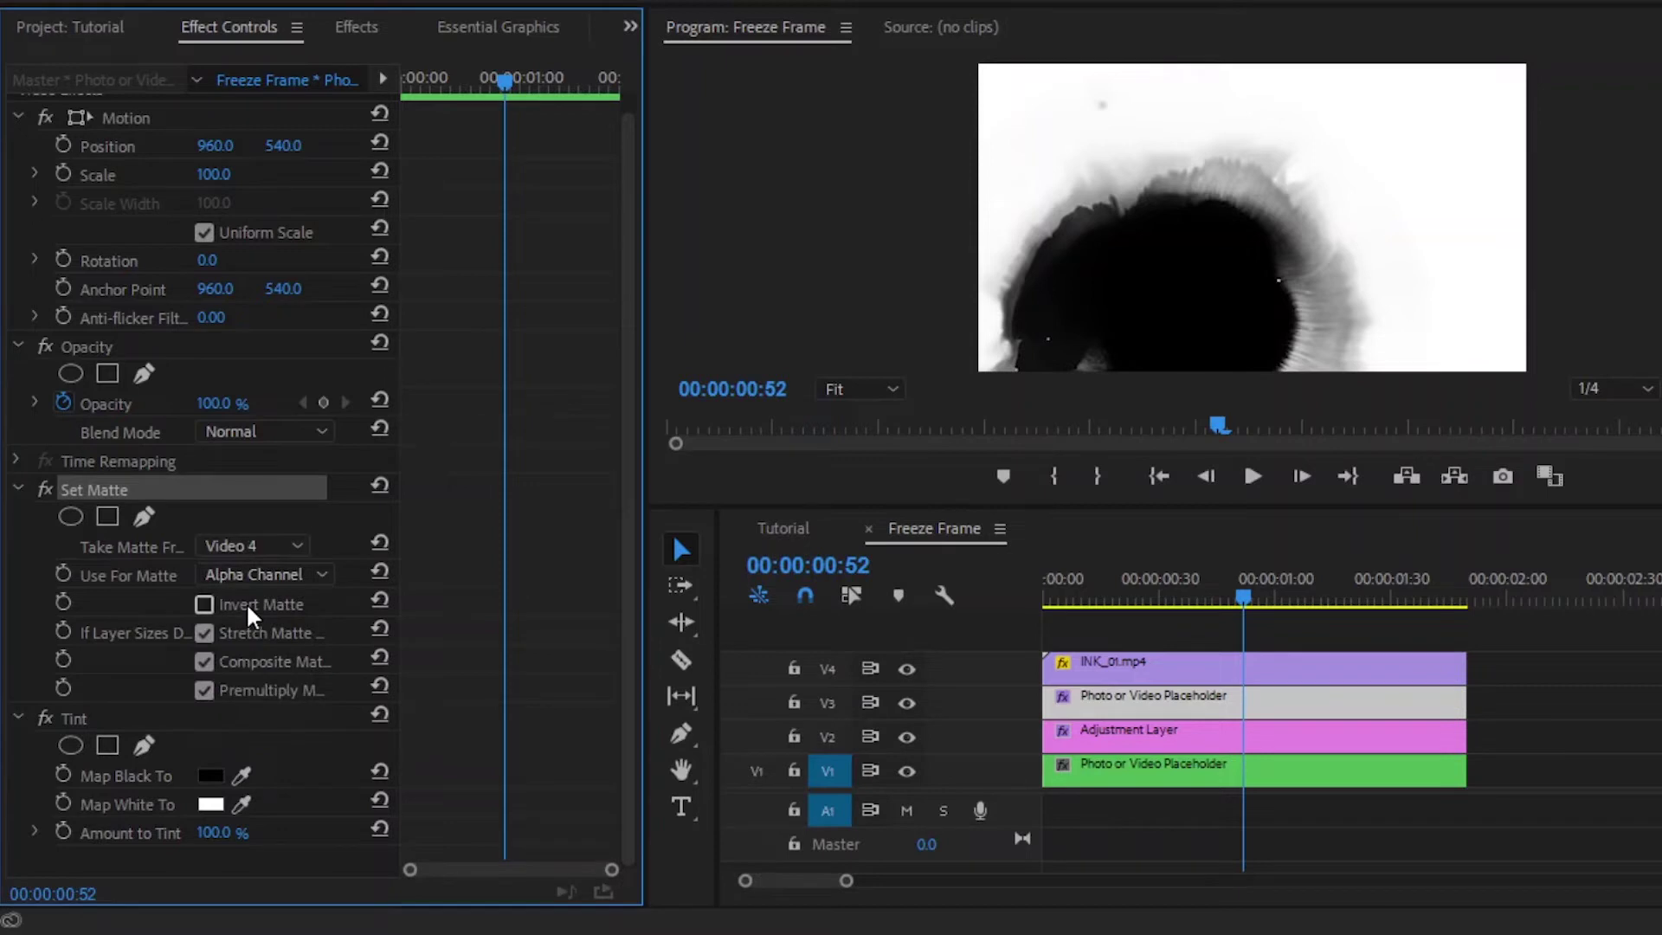
pyautogui.click(263, 576)
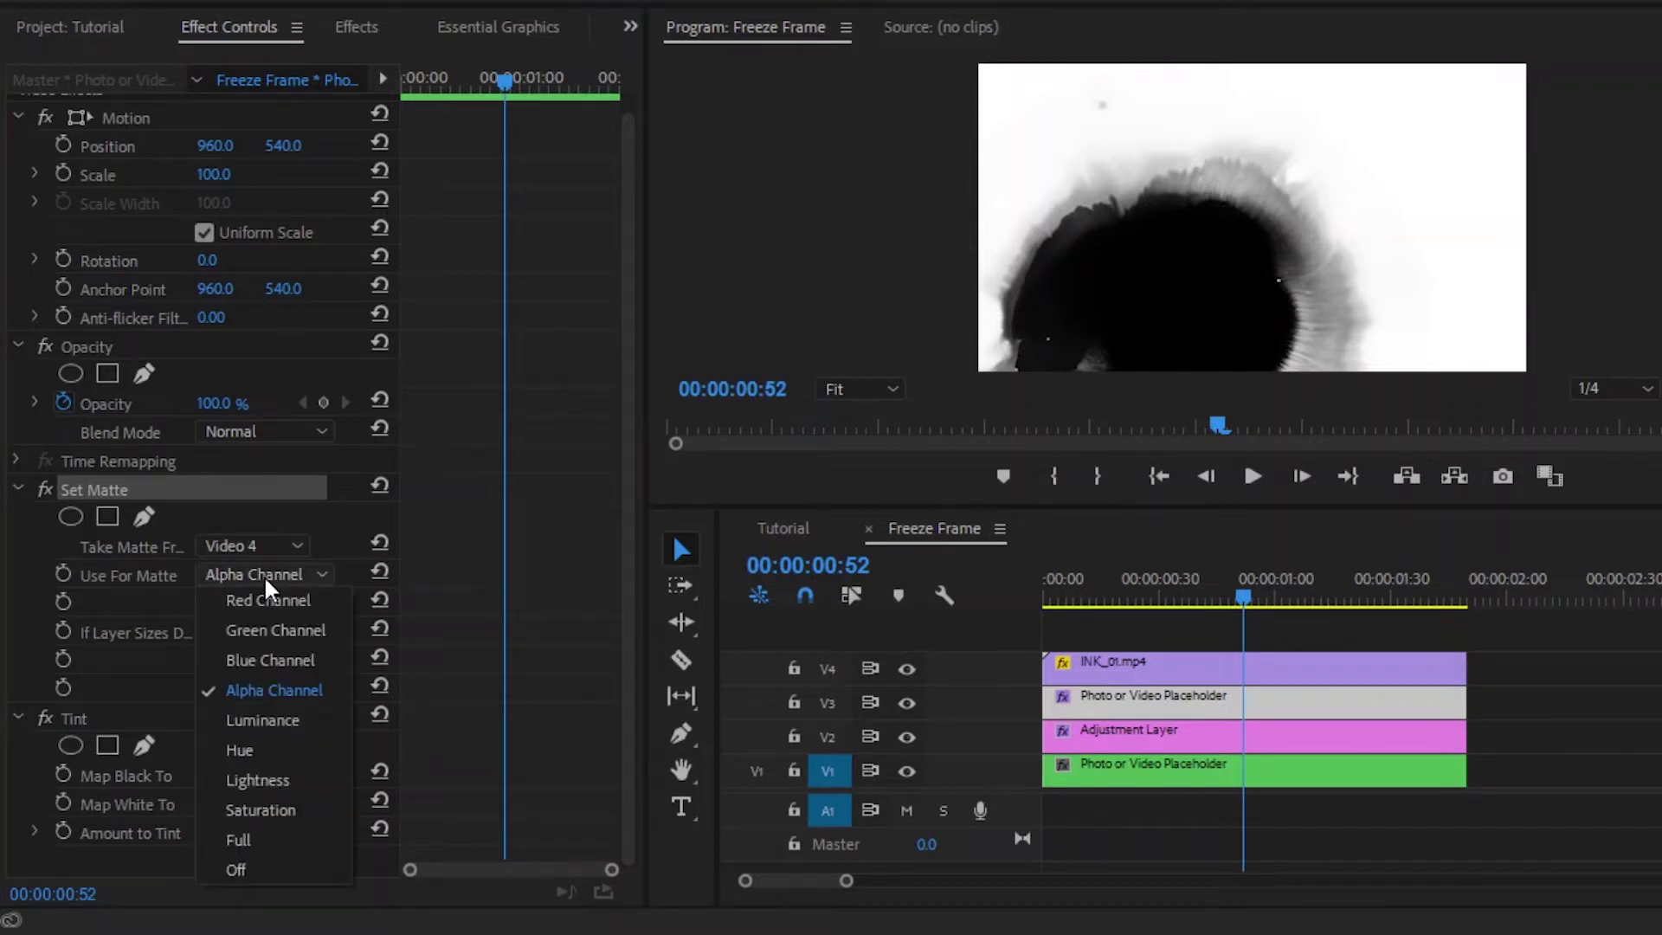
pyautogui.click(296, 601)
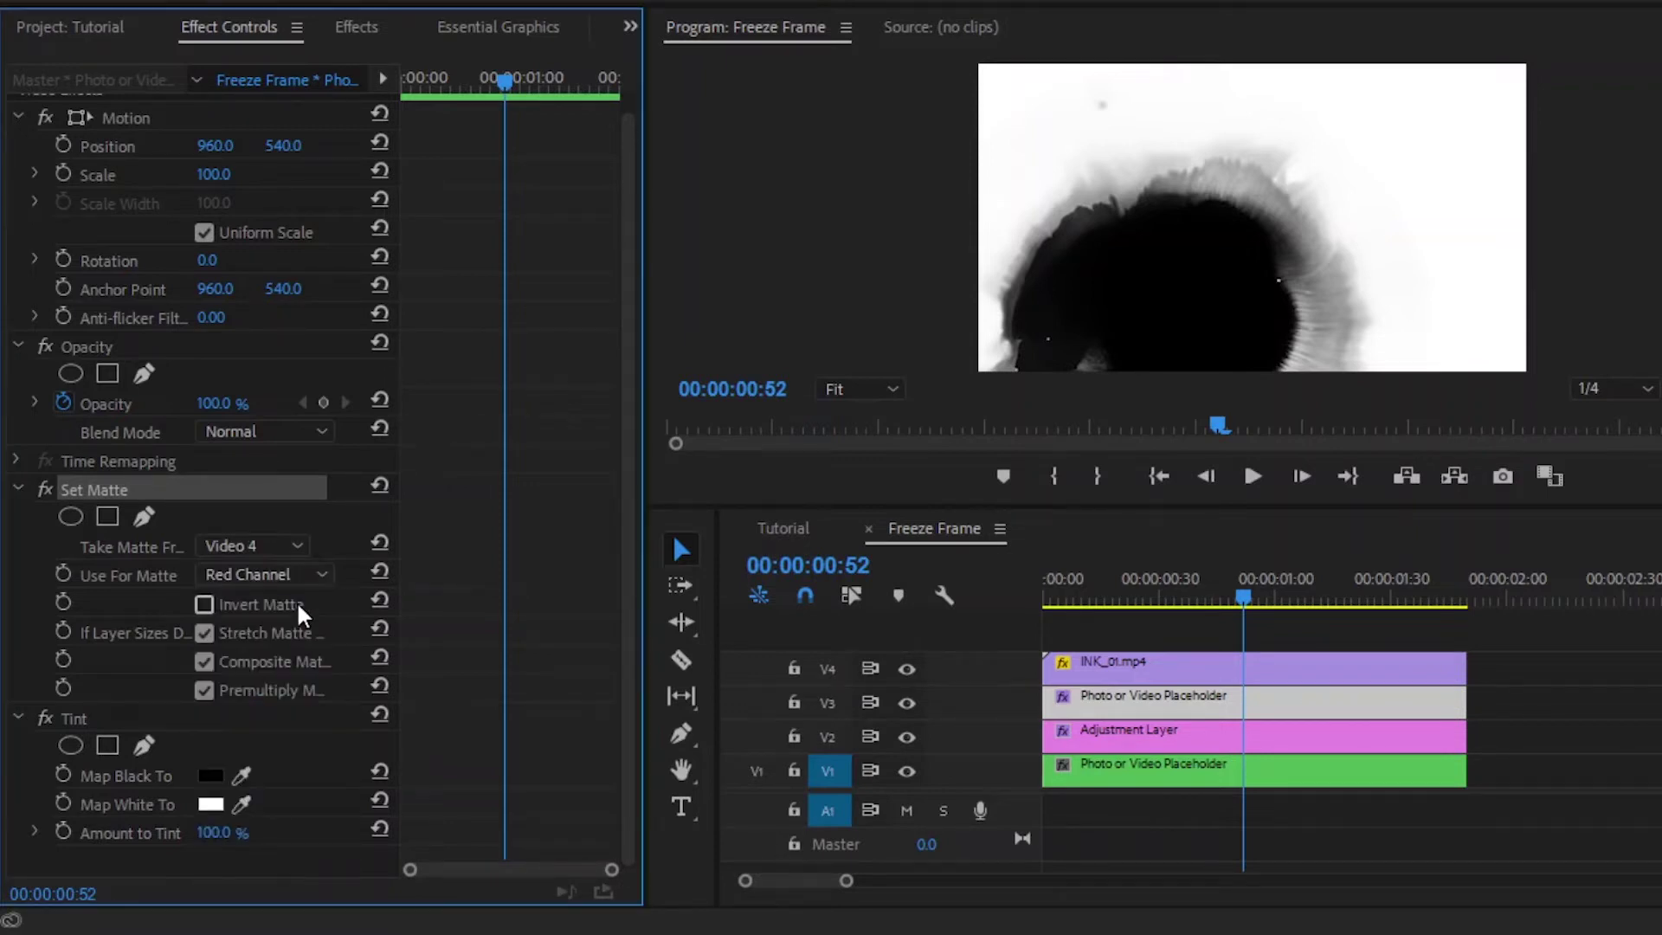
pyautogui.click(204, 603)
# Set the Map Black To colour of the V3 clip's Tint effect to hex 002937.
pyautogui.click(210, 775)
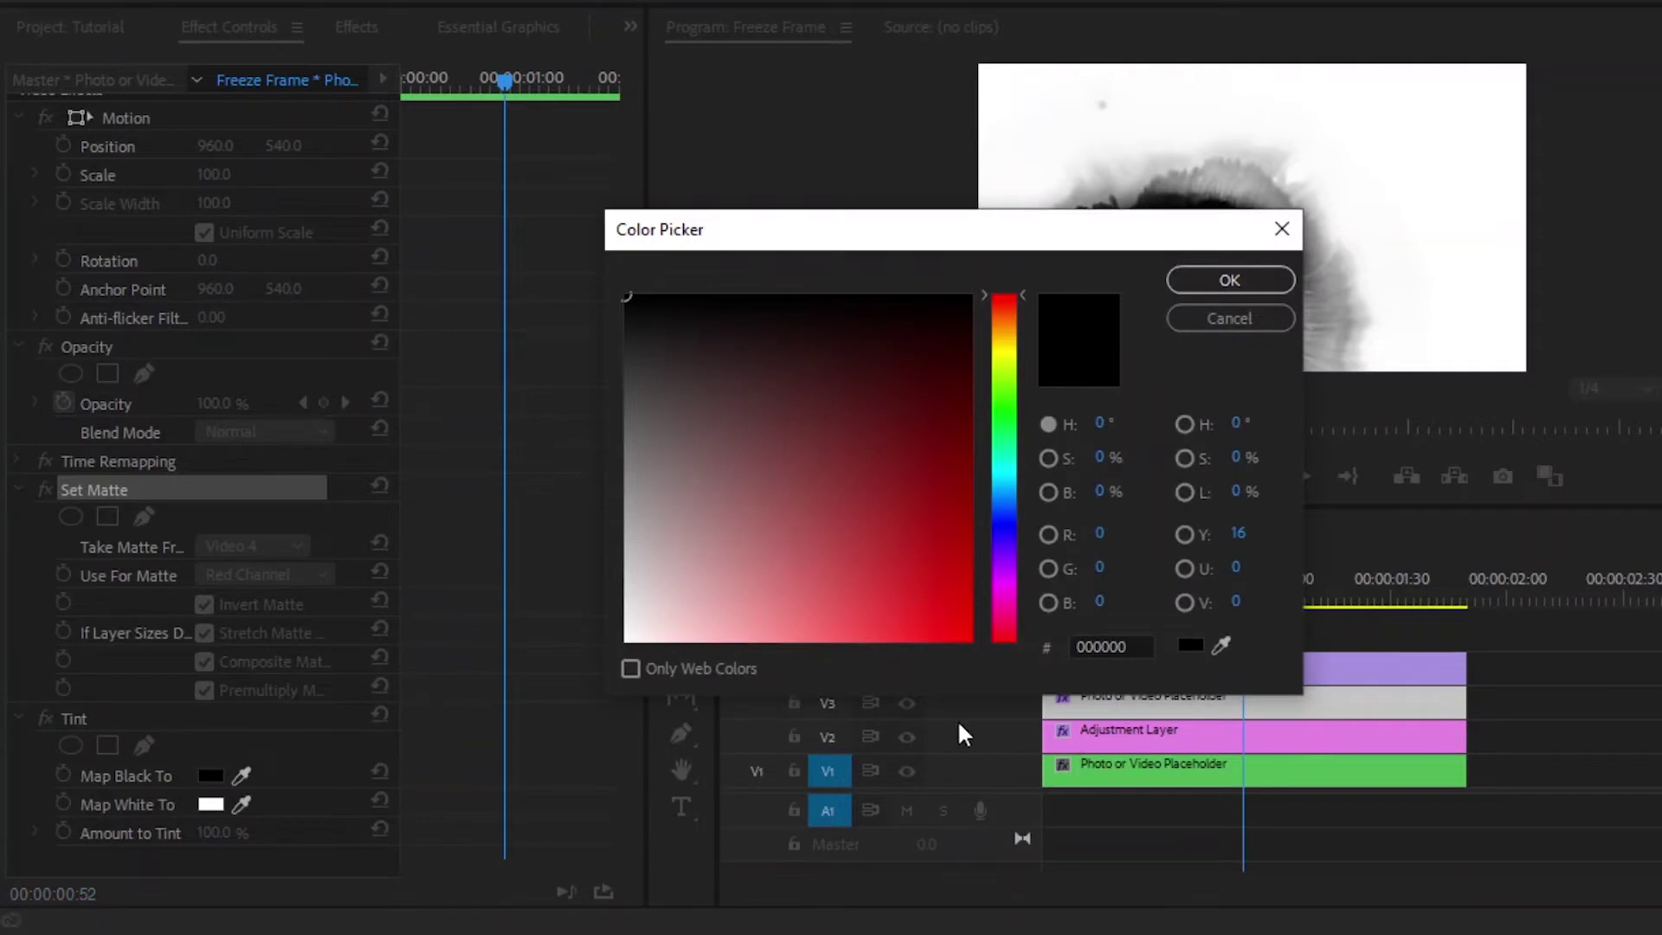
pyautogui.click(1141, 640)
pyautogui.write('0022')
pyautogui.press('BackSpace')
pyautogui.write('9')
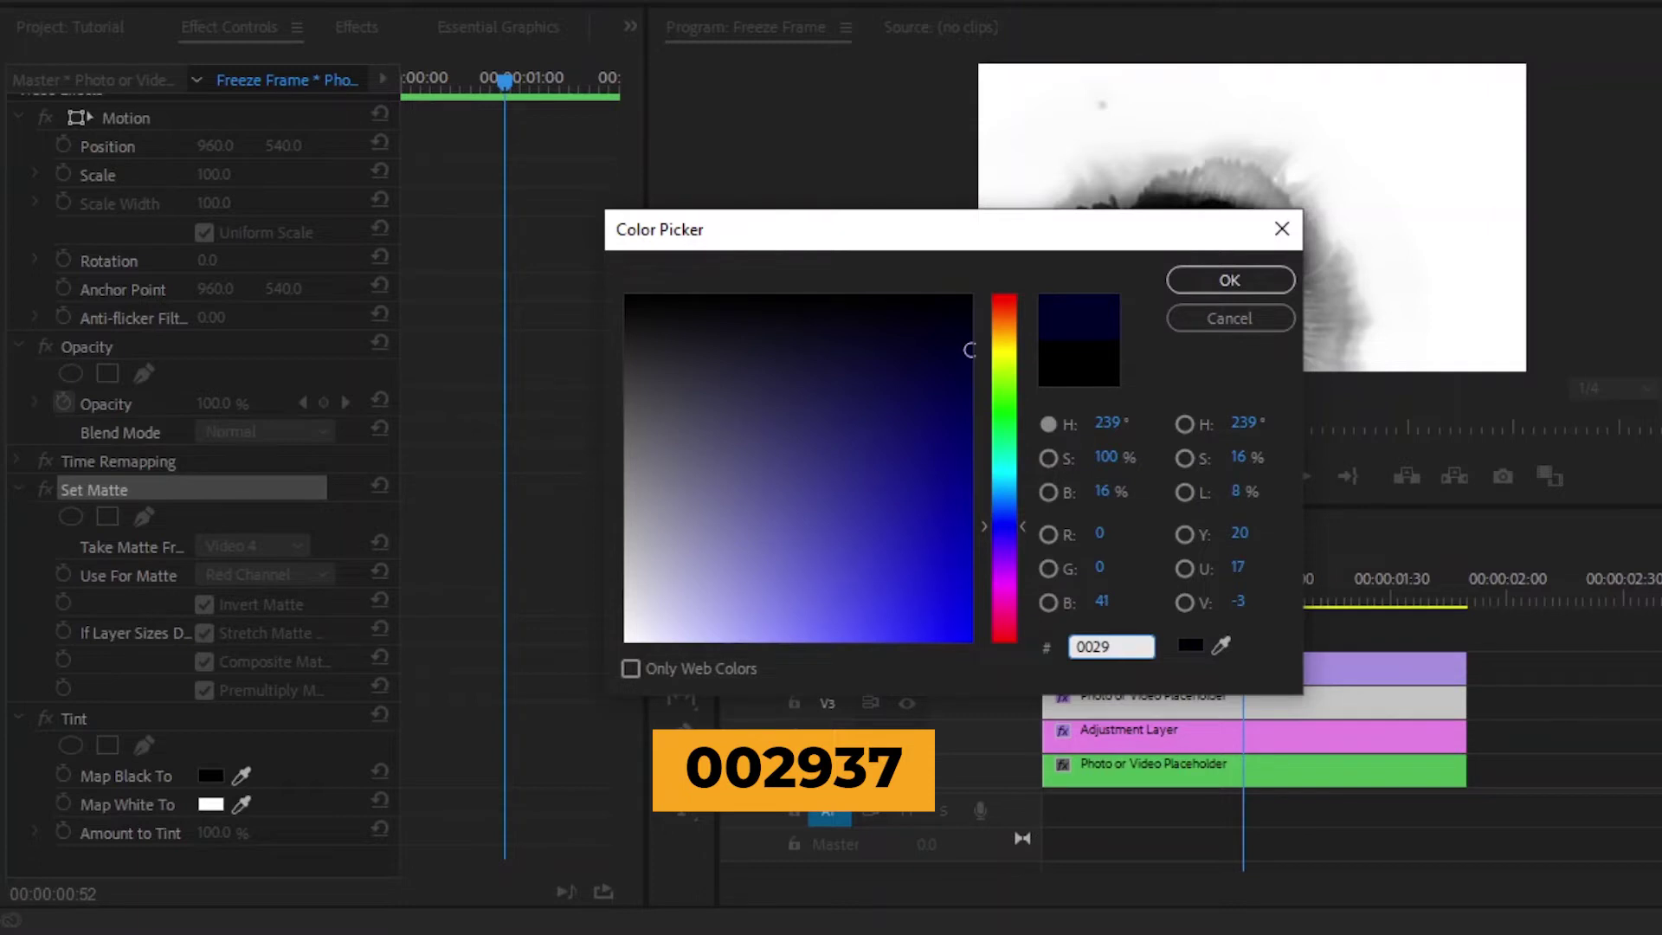
pyautogui.write('37')
pyautogui.click(1257, 289)
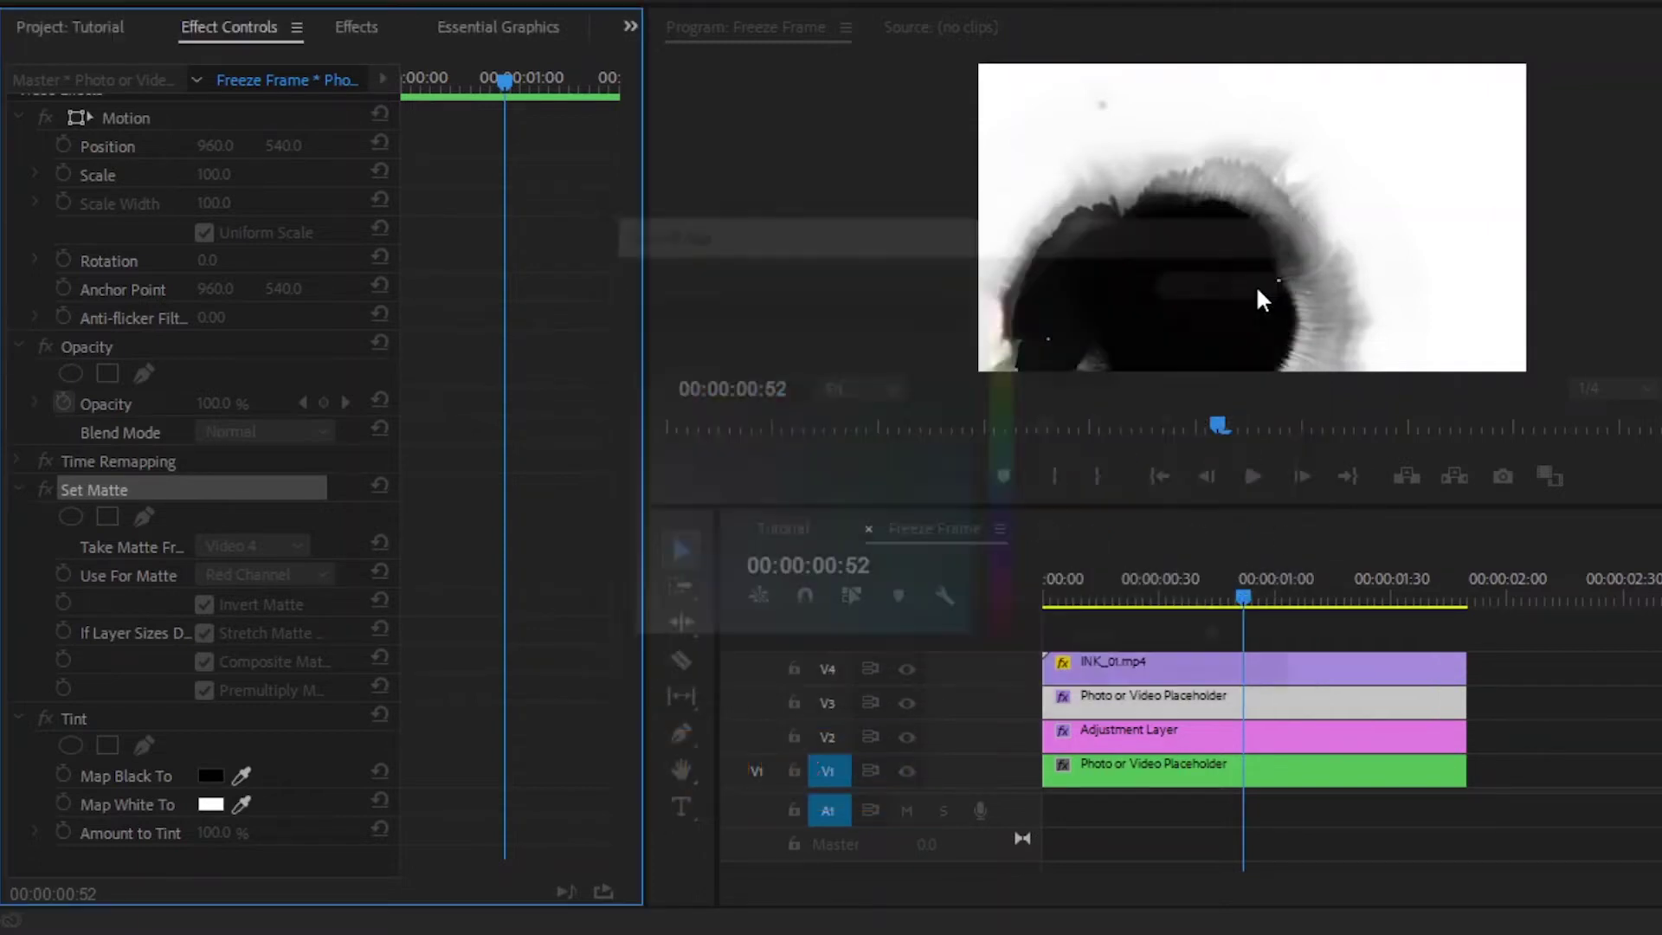
# Hide the V4 track holding the INK_01.mp4 matte clip.
pyautogui.click(1147, 666)
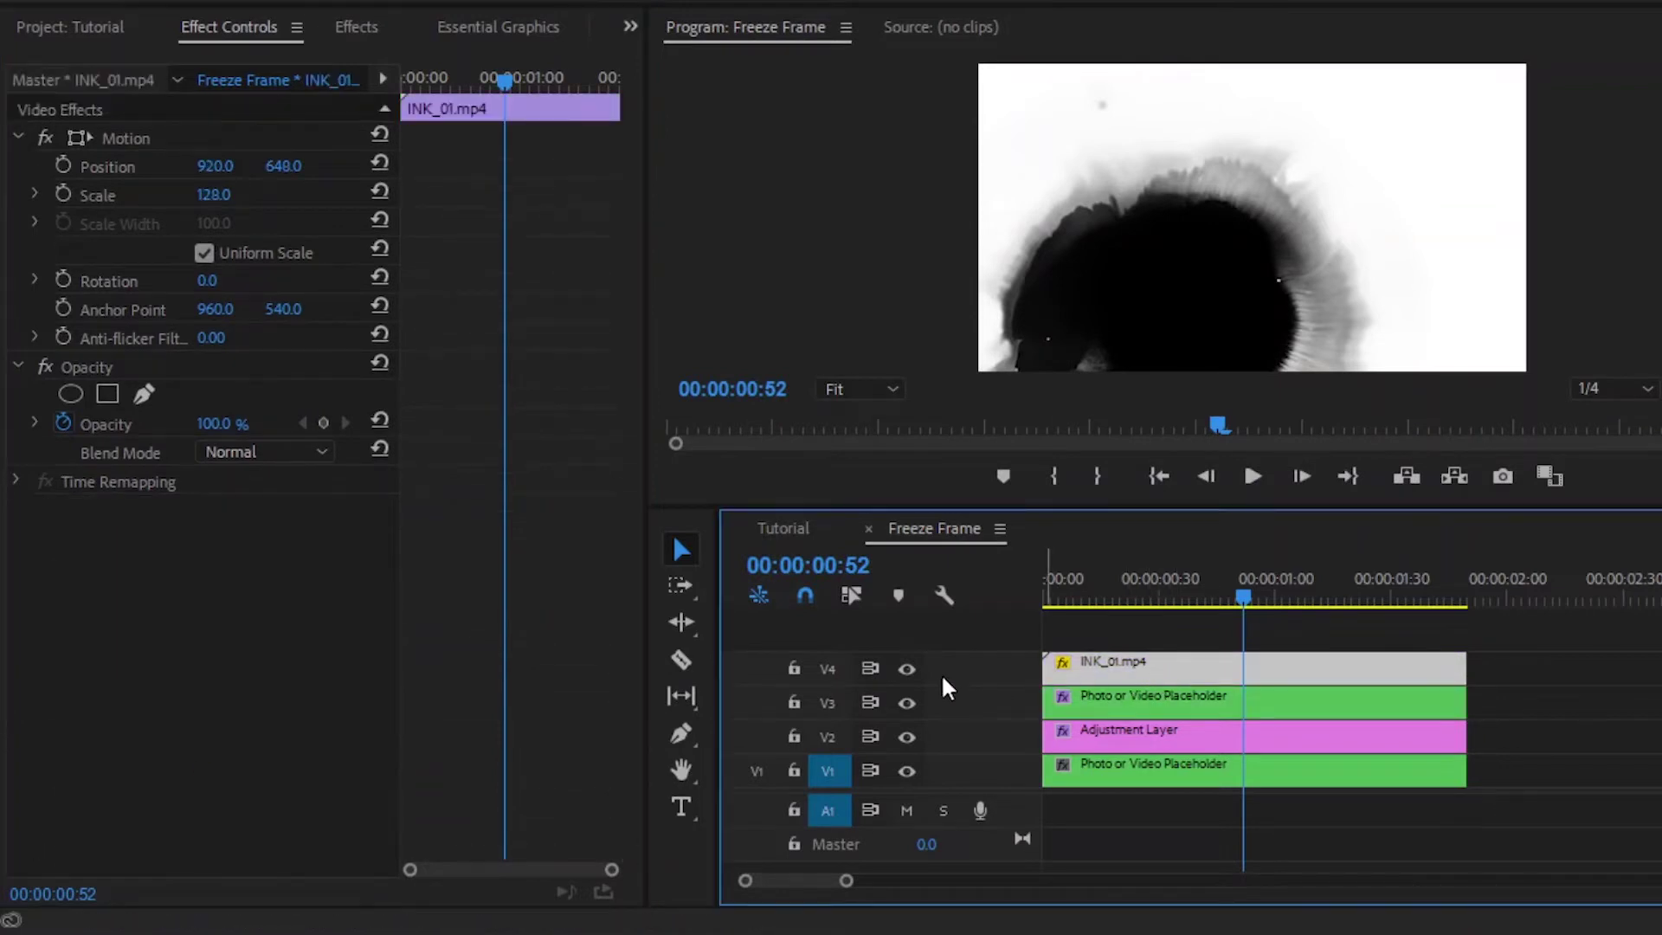
pyautogui.click(909, 669)
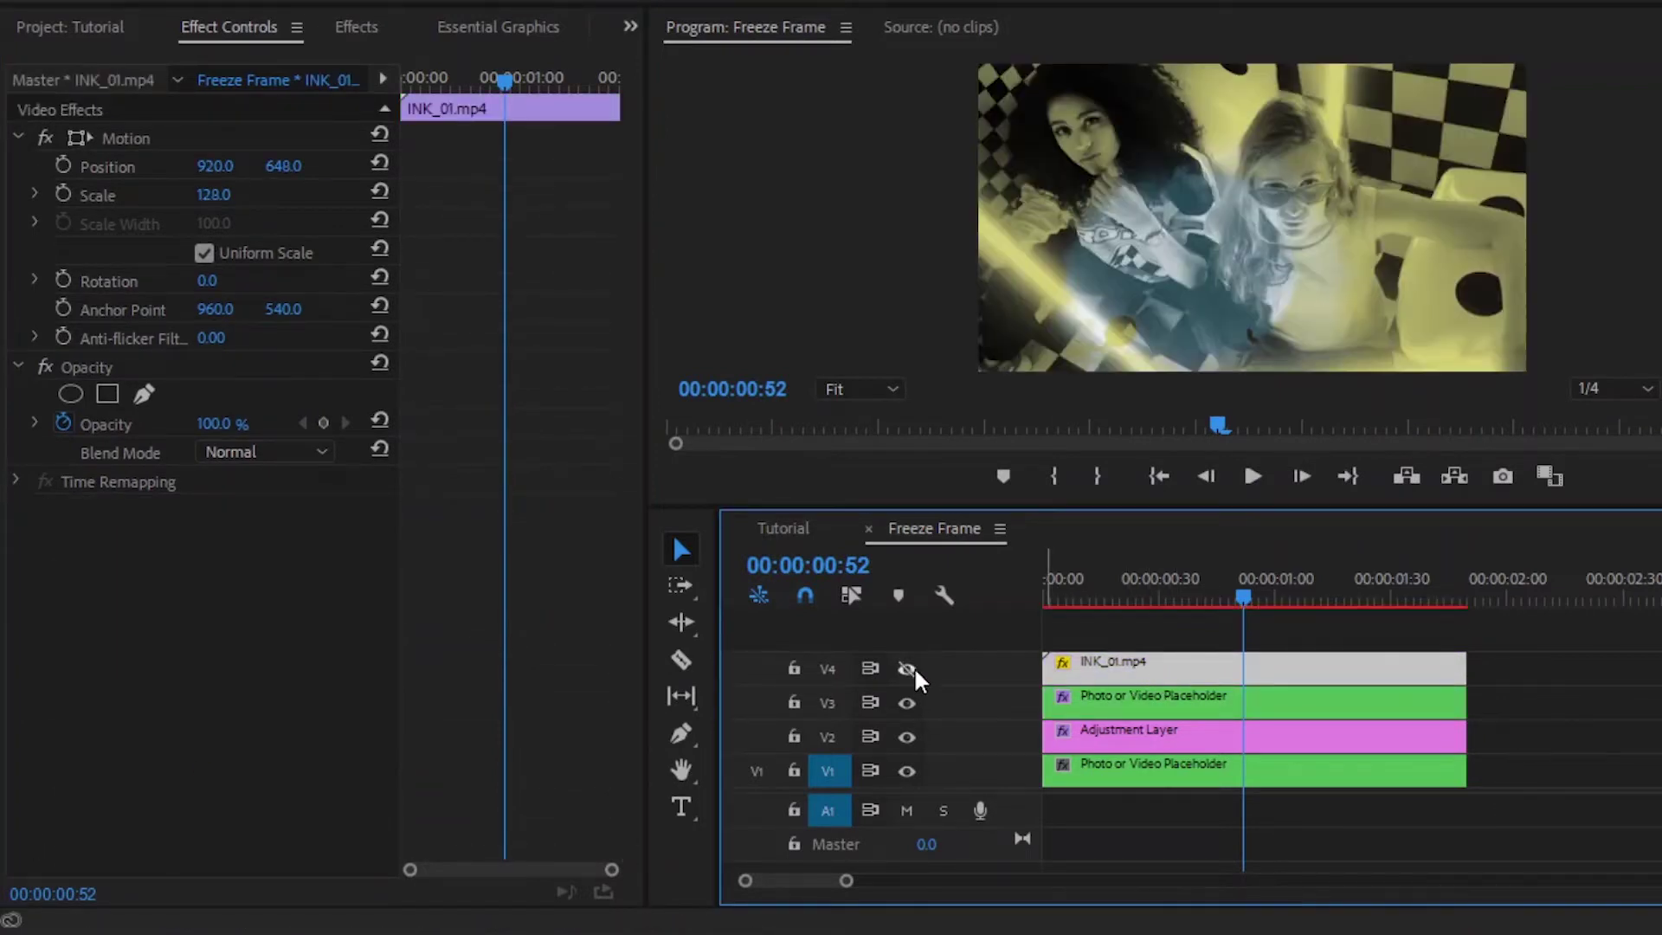
pyautogui.click(1189, 638)
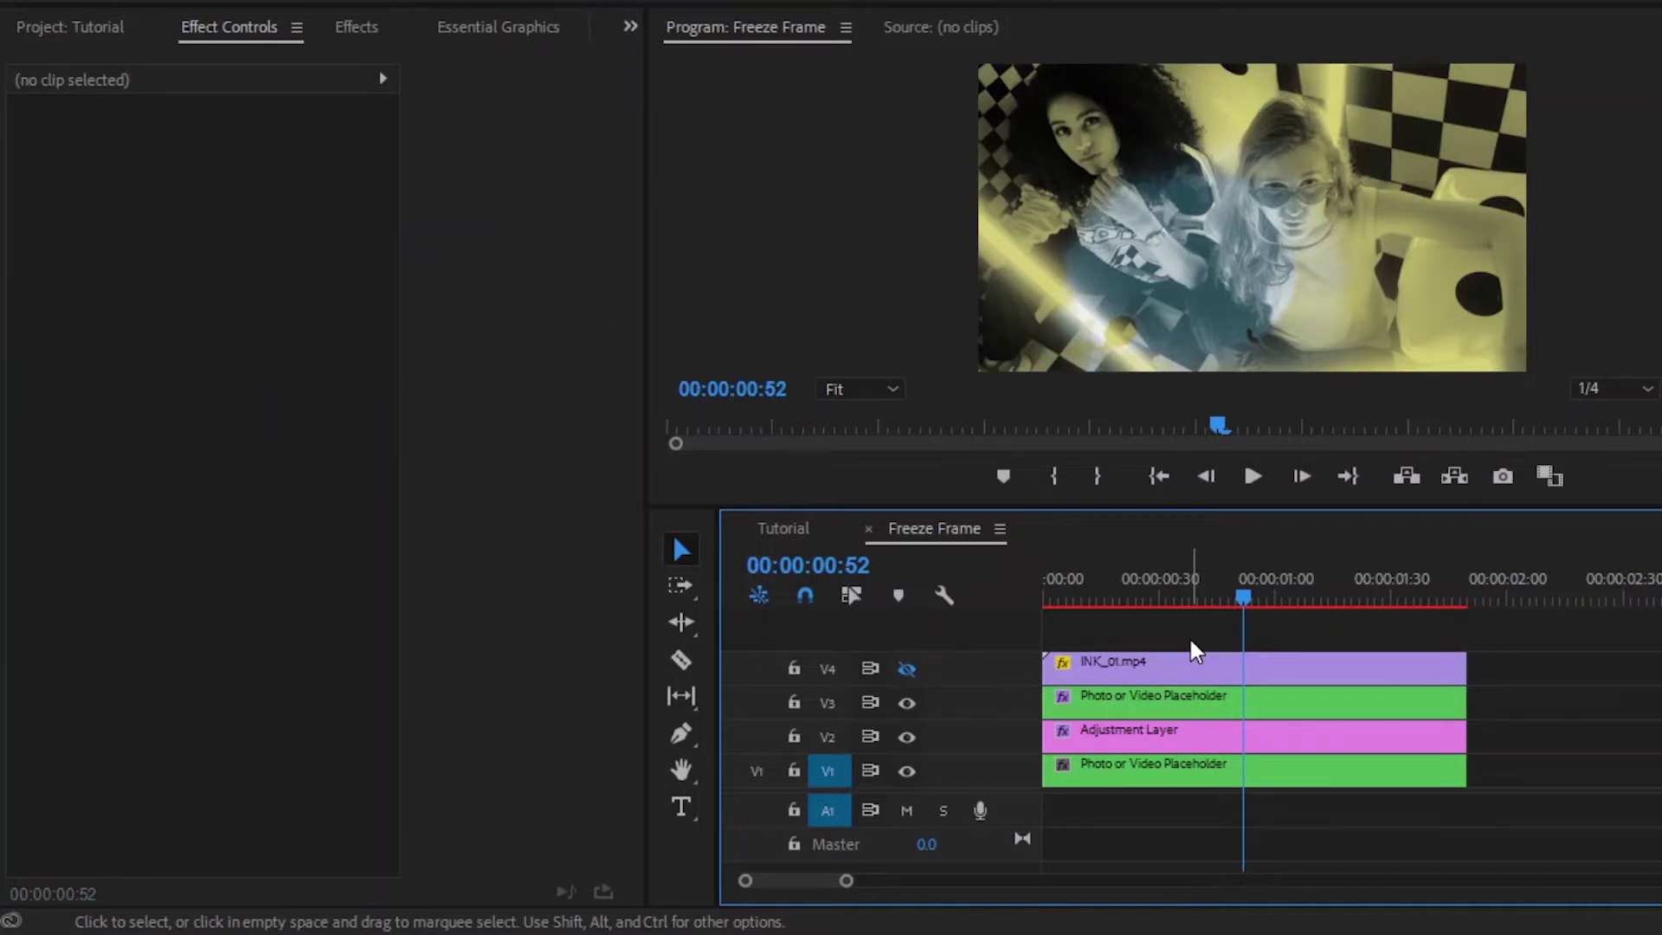
# Duplicate the V3 placeholder and V4 INK_01.mp4 clips together onto tracks V5 and V6.
pyautogui.moveTo(1181, 509)
pyautogui.mouseDown()
pyautogui.moveTo(1179, 468)
pyautogui.moveTo(1181, 495)
pyautogui.mouseUp()
pyautogui.moveTo(1508, 624); pyautogui.dragTo(1359, 685)
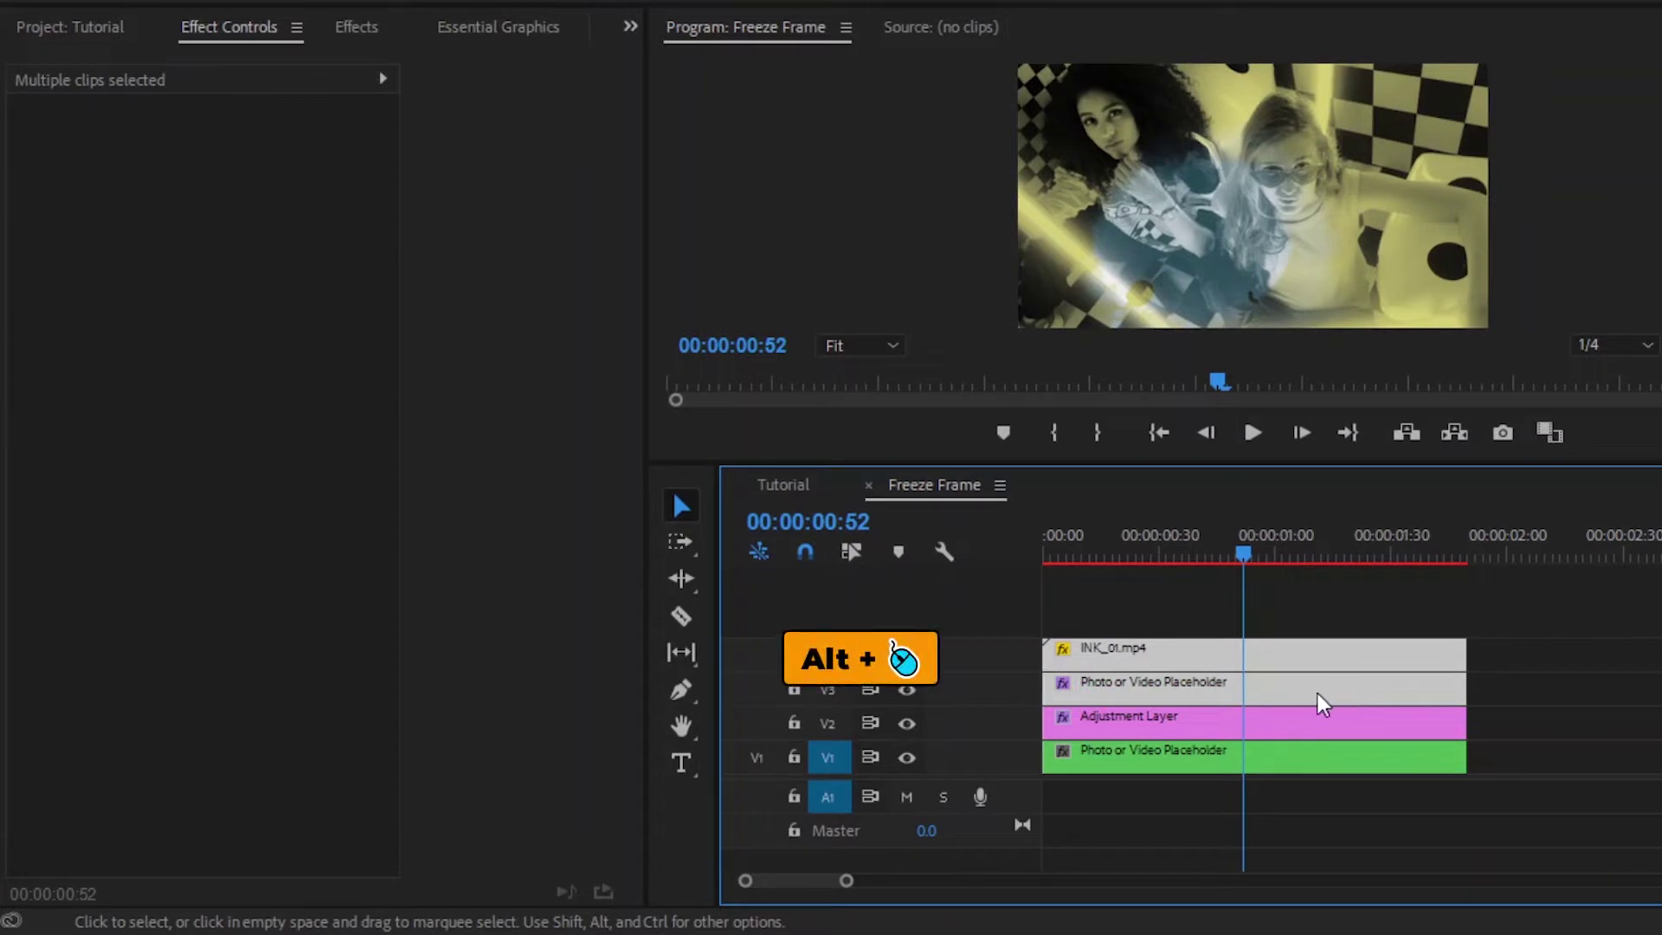
pyautogui.moveTo(1308, 694); pyautogui.dragTo(1308, 631)
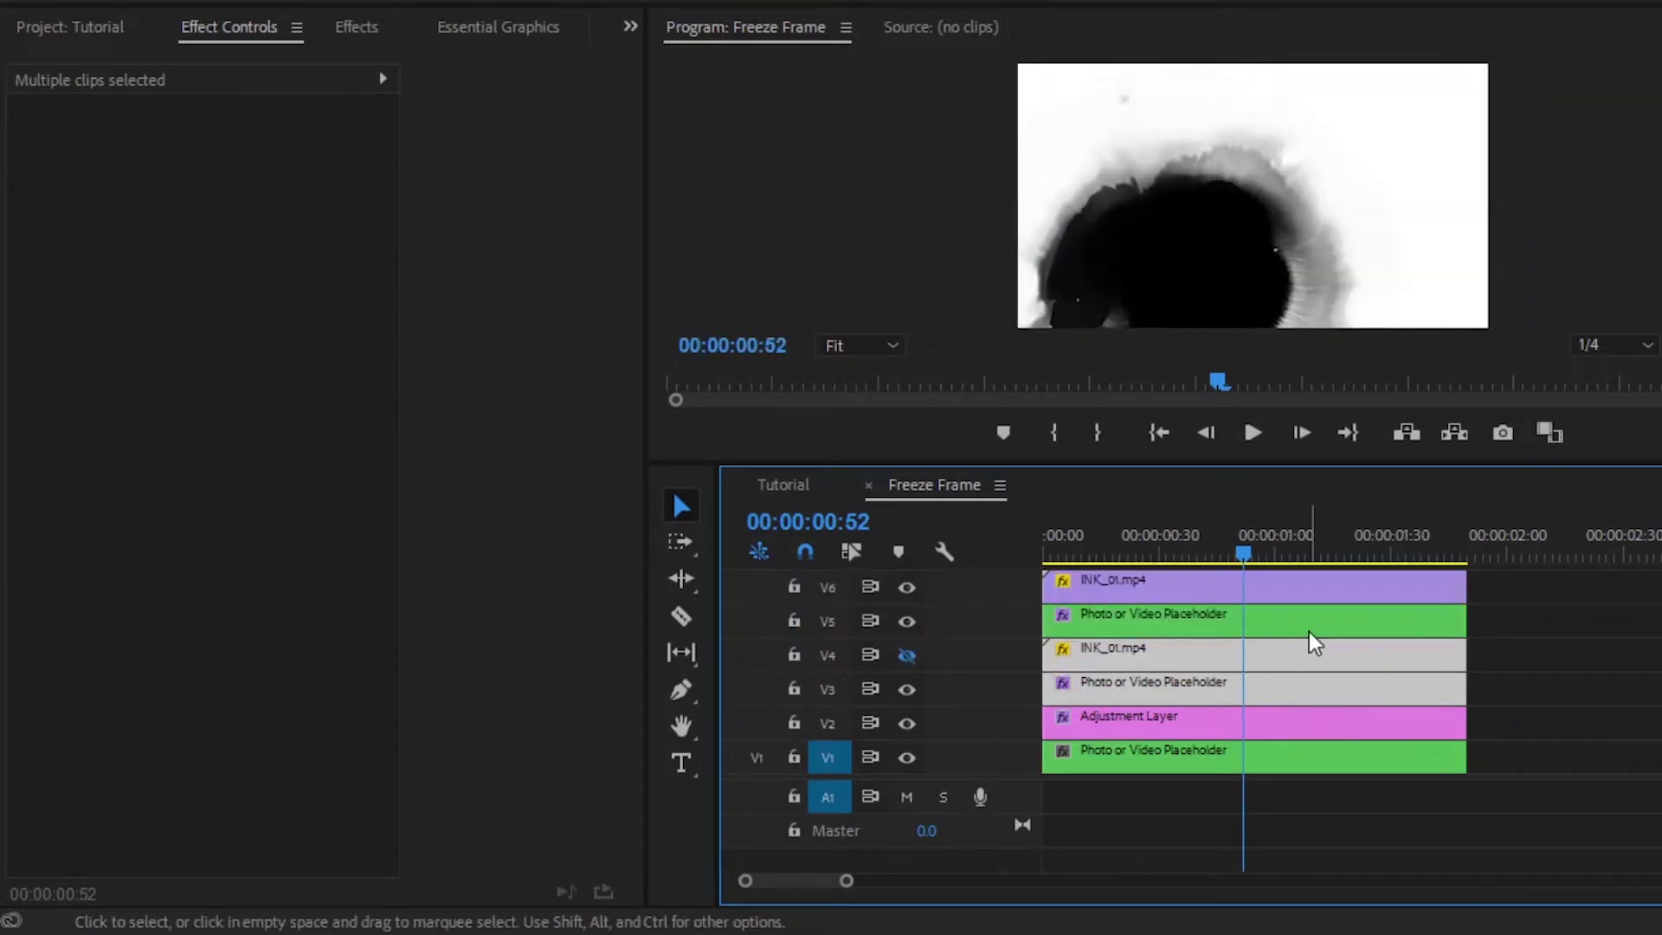
# Set the V5 placeholder clip's Set Matte effect to take its matte from Video 6.
pyautogui.click(1182, 621)
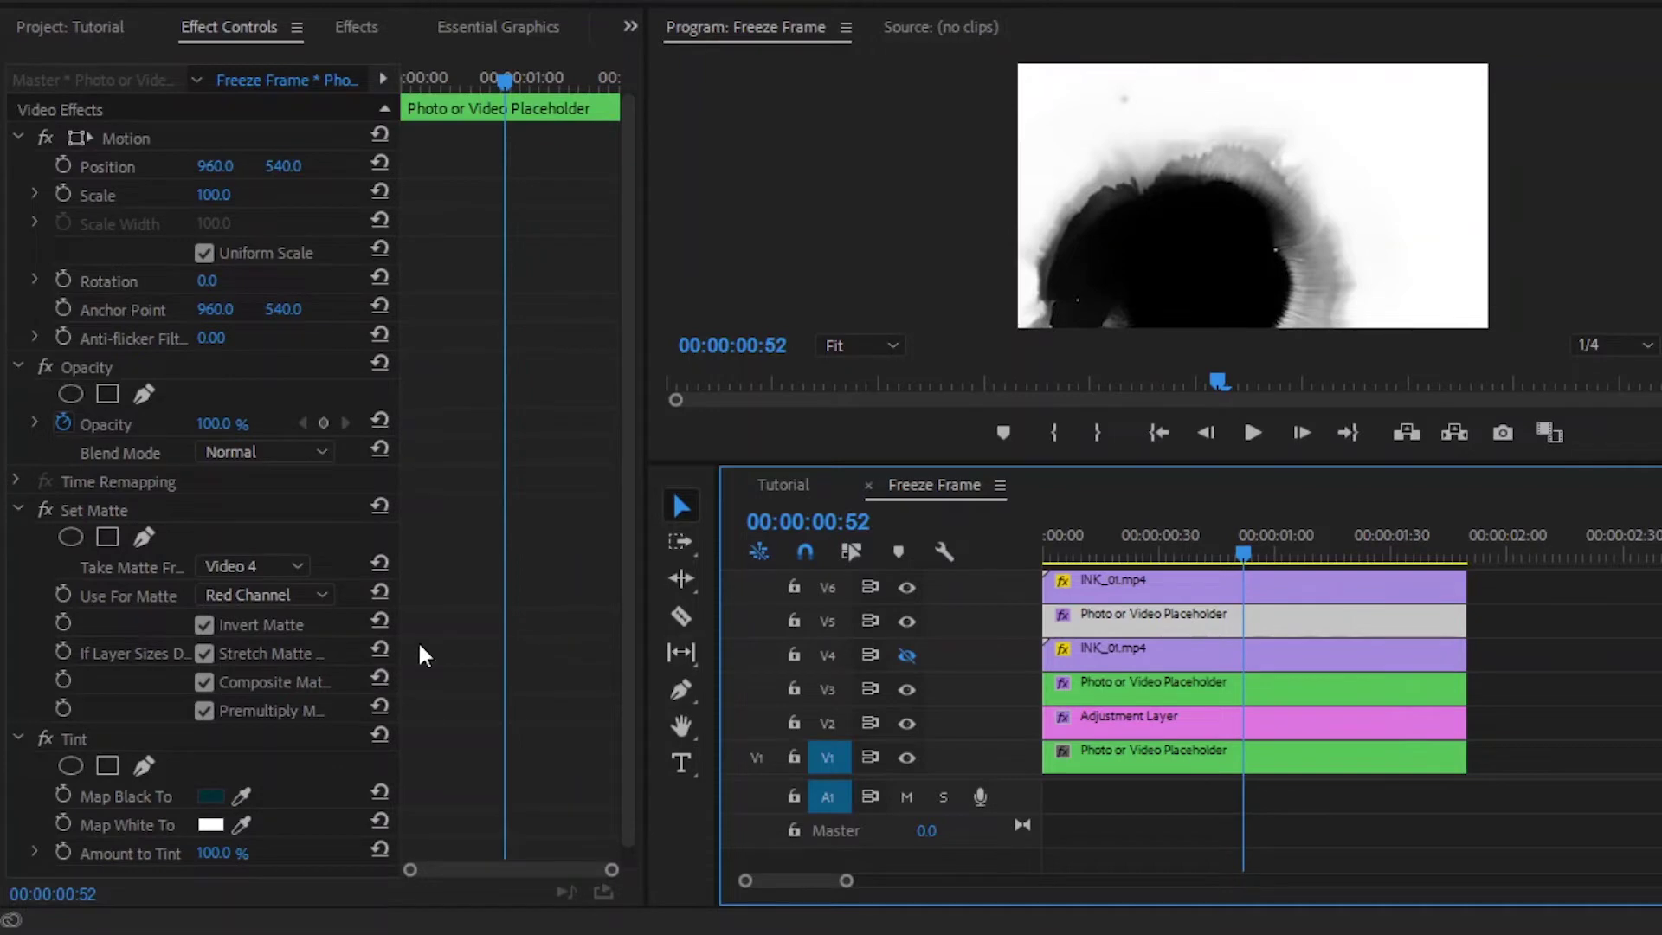
pyautogui.click(296, 564)
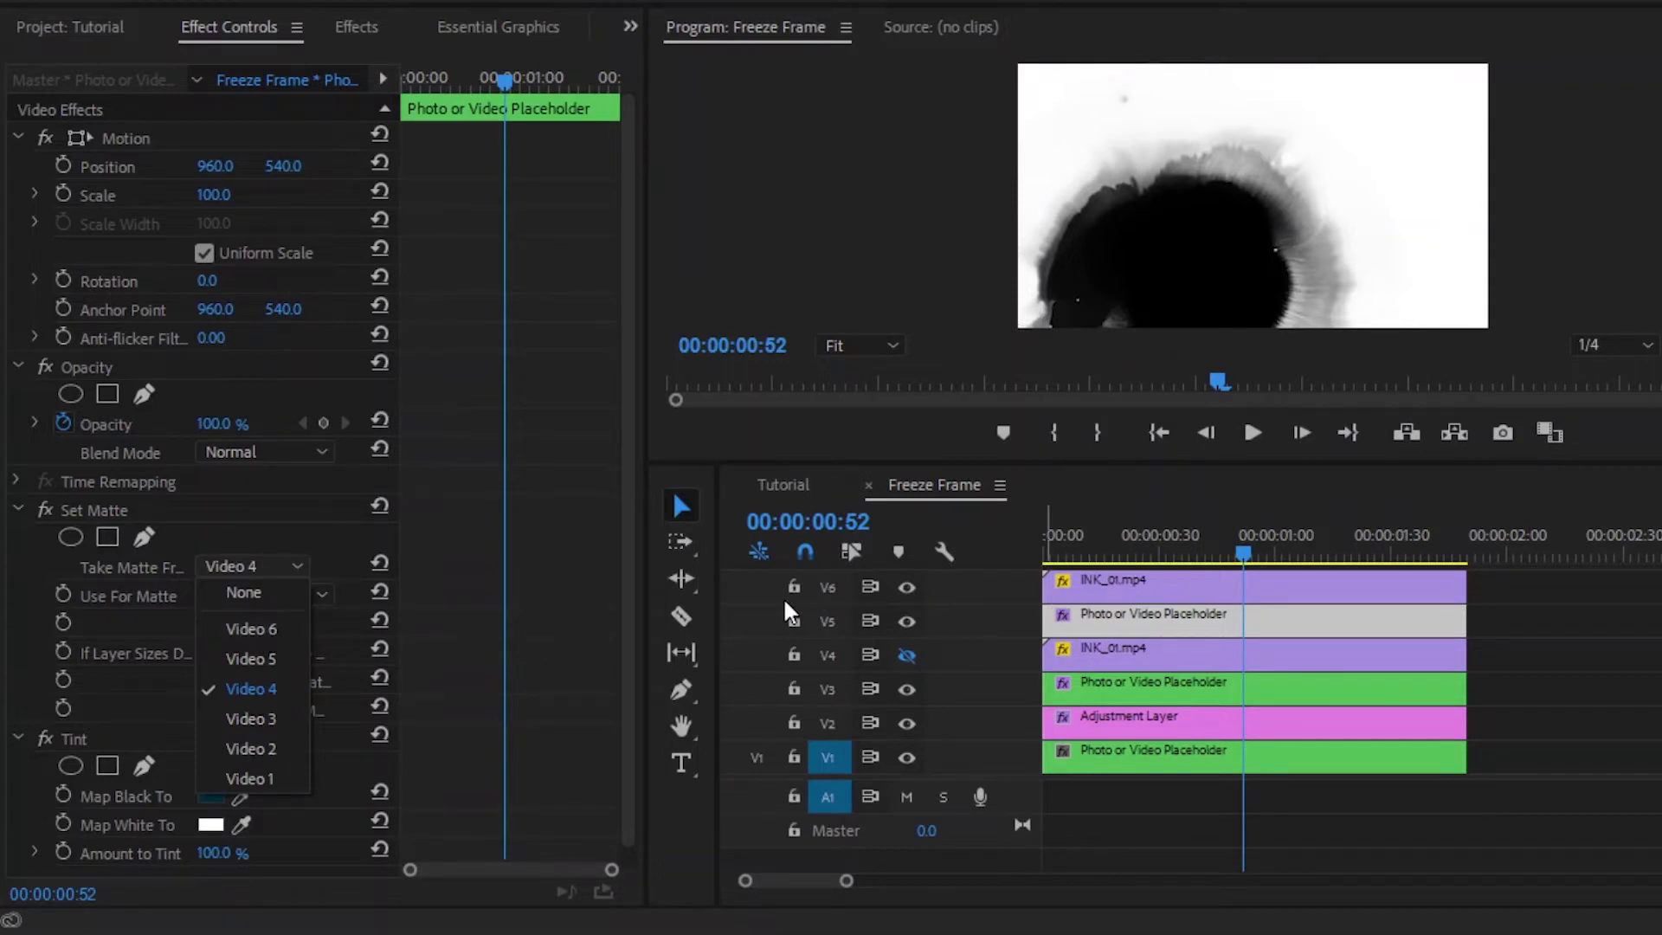
pyautogui.click(279, 630)
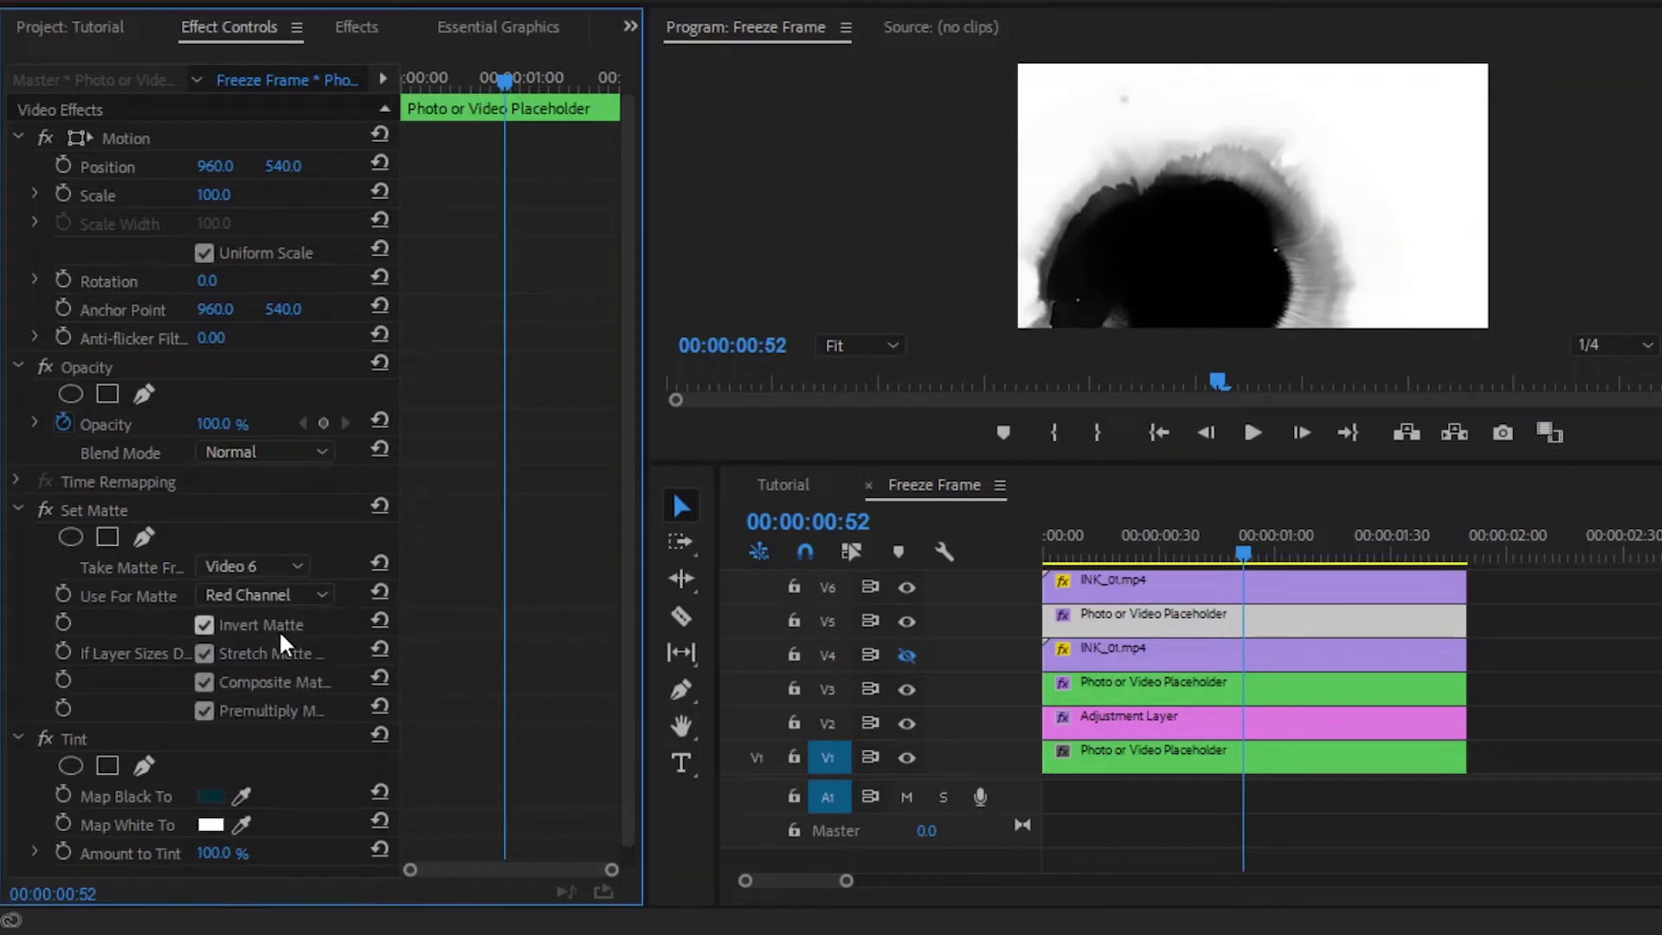
# Set the position of the INK_01.mp4 clip on V6 to 1060, 540.
pyautogui.click(1153, 585)
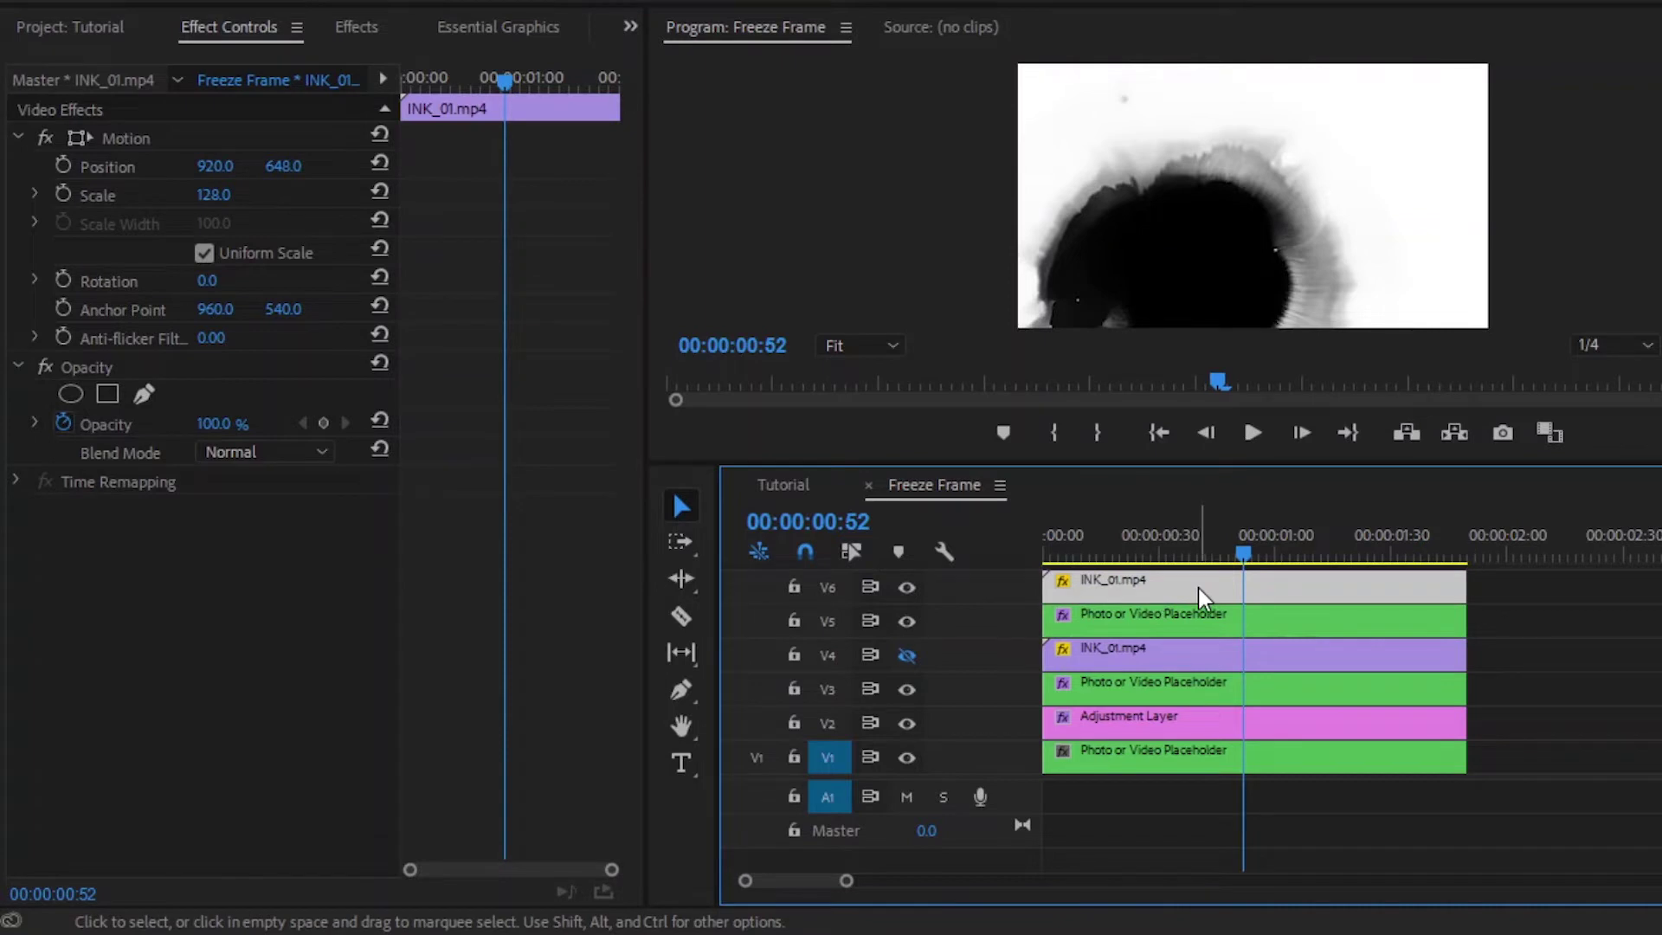
pyautogui.click(215, 167)
pyautogui.write('1060')
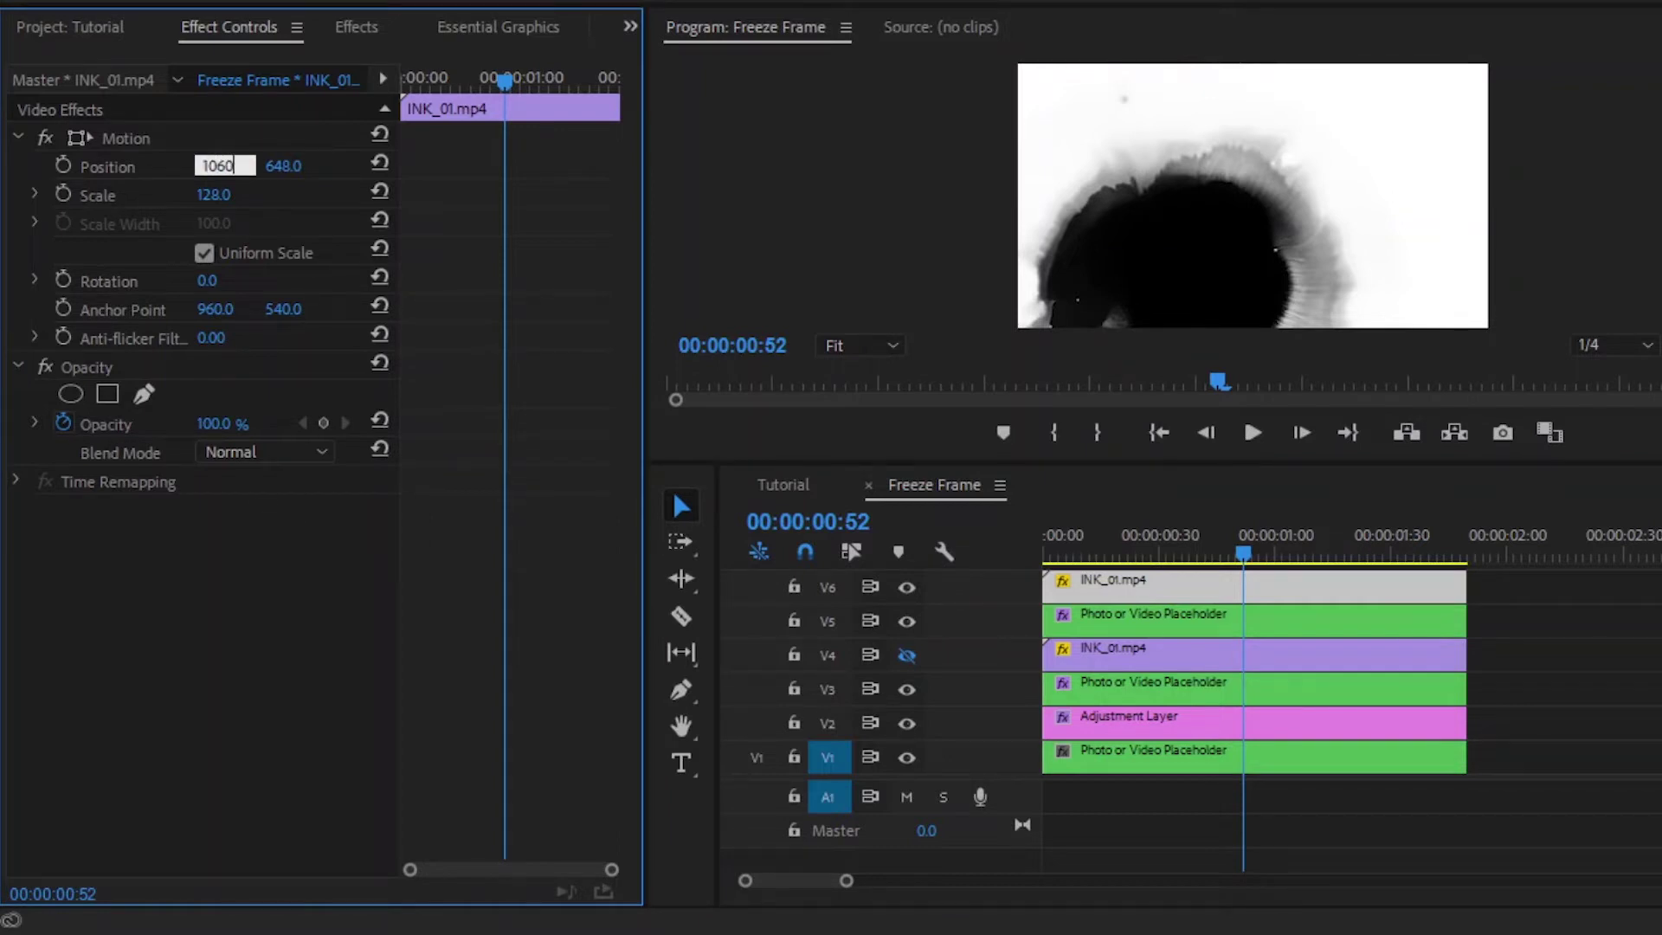
pyautogui.press('Return')
pyautogui.click(283, 165)
pyautogui.write('540')
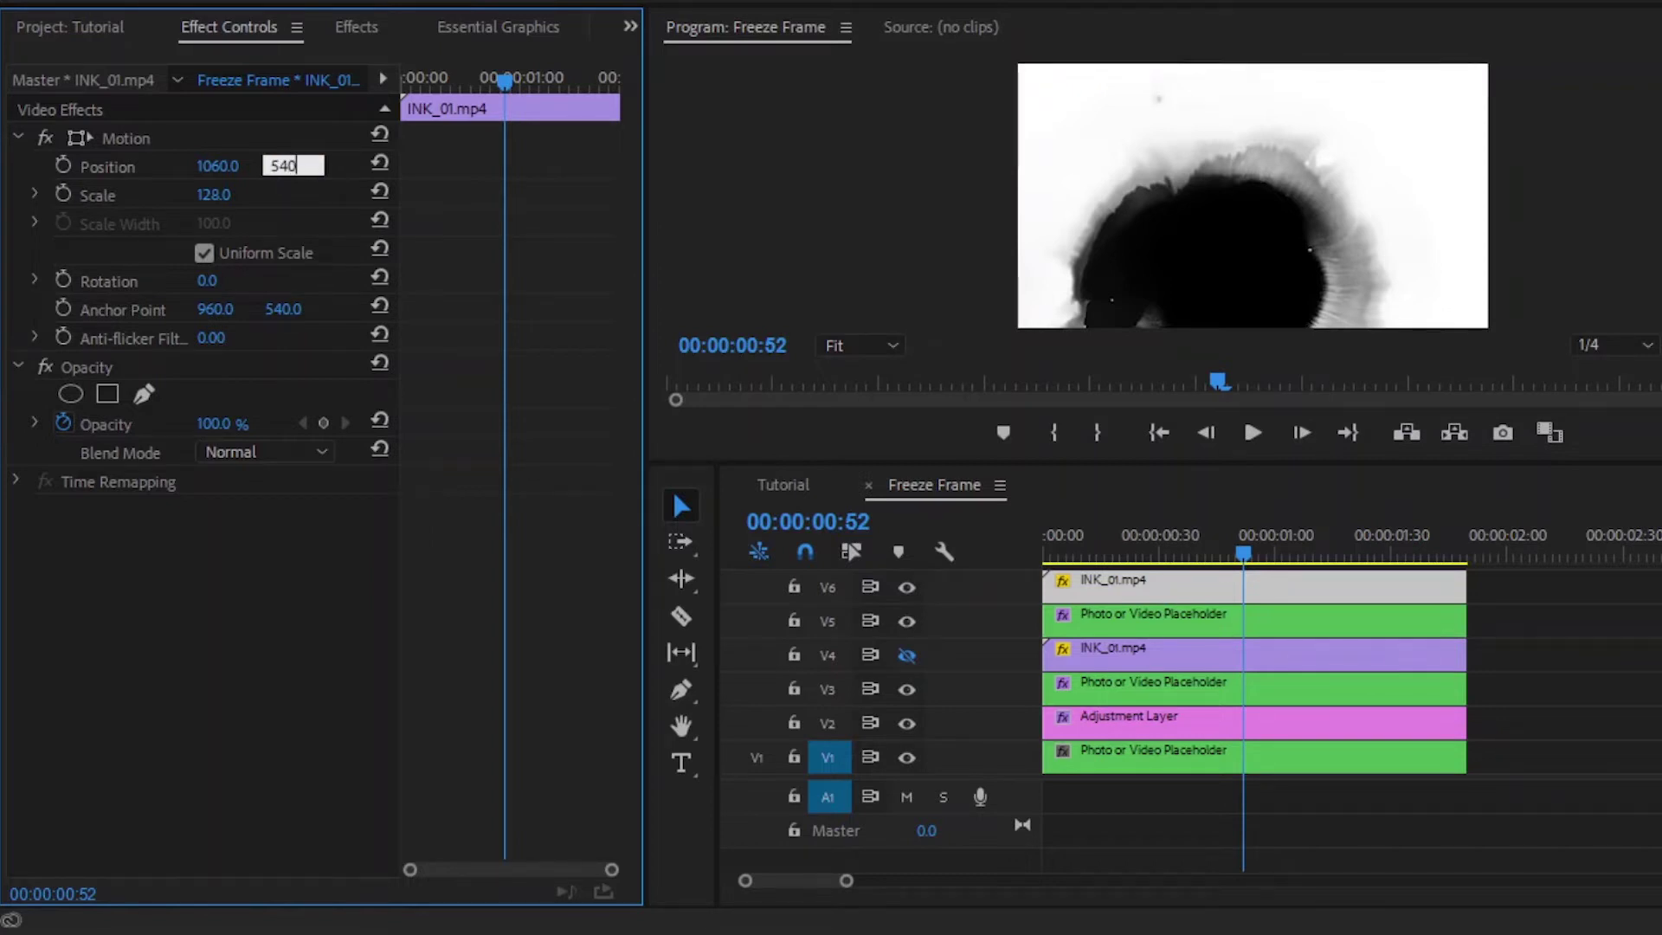
pyautogui.press('Return')
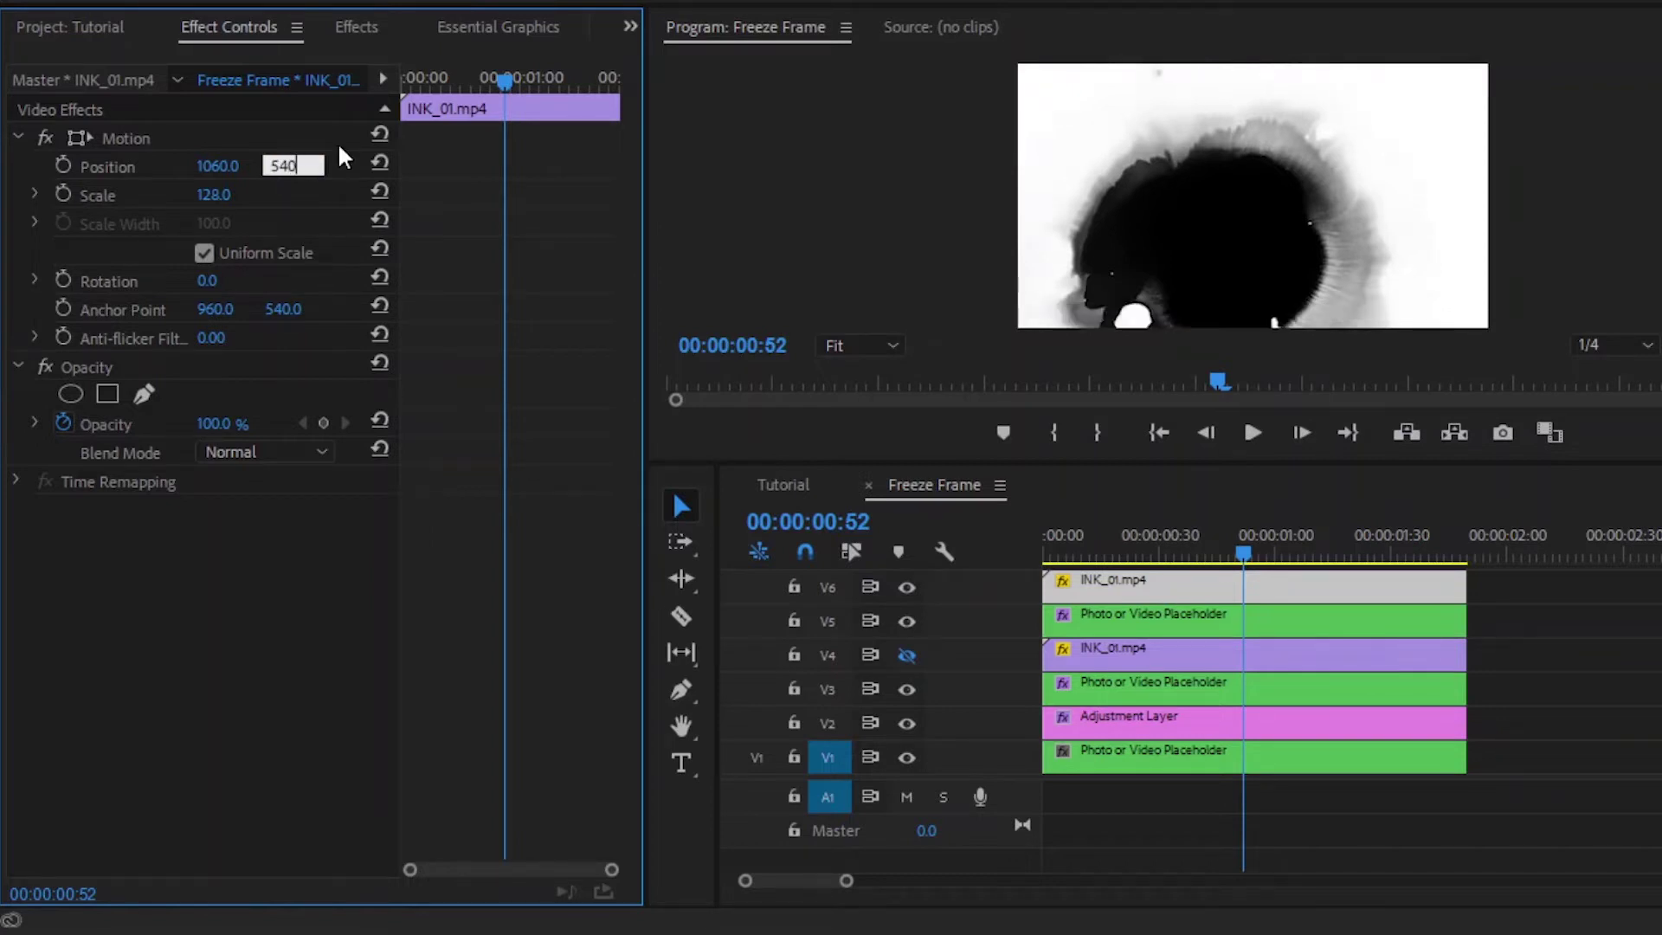
# Set the V6 INK_01.mp4 clip's scale to 123 and its rotation to 180 degrees.
pyautogui.click(213, 195)
pyautogui.write('123')
pyautogui.press('Return')
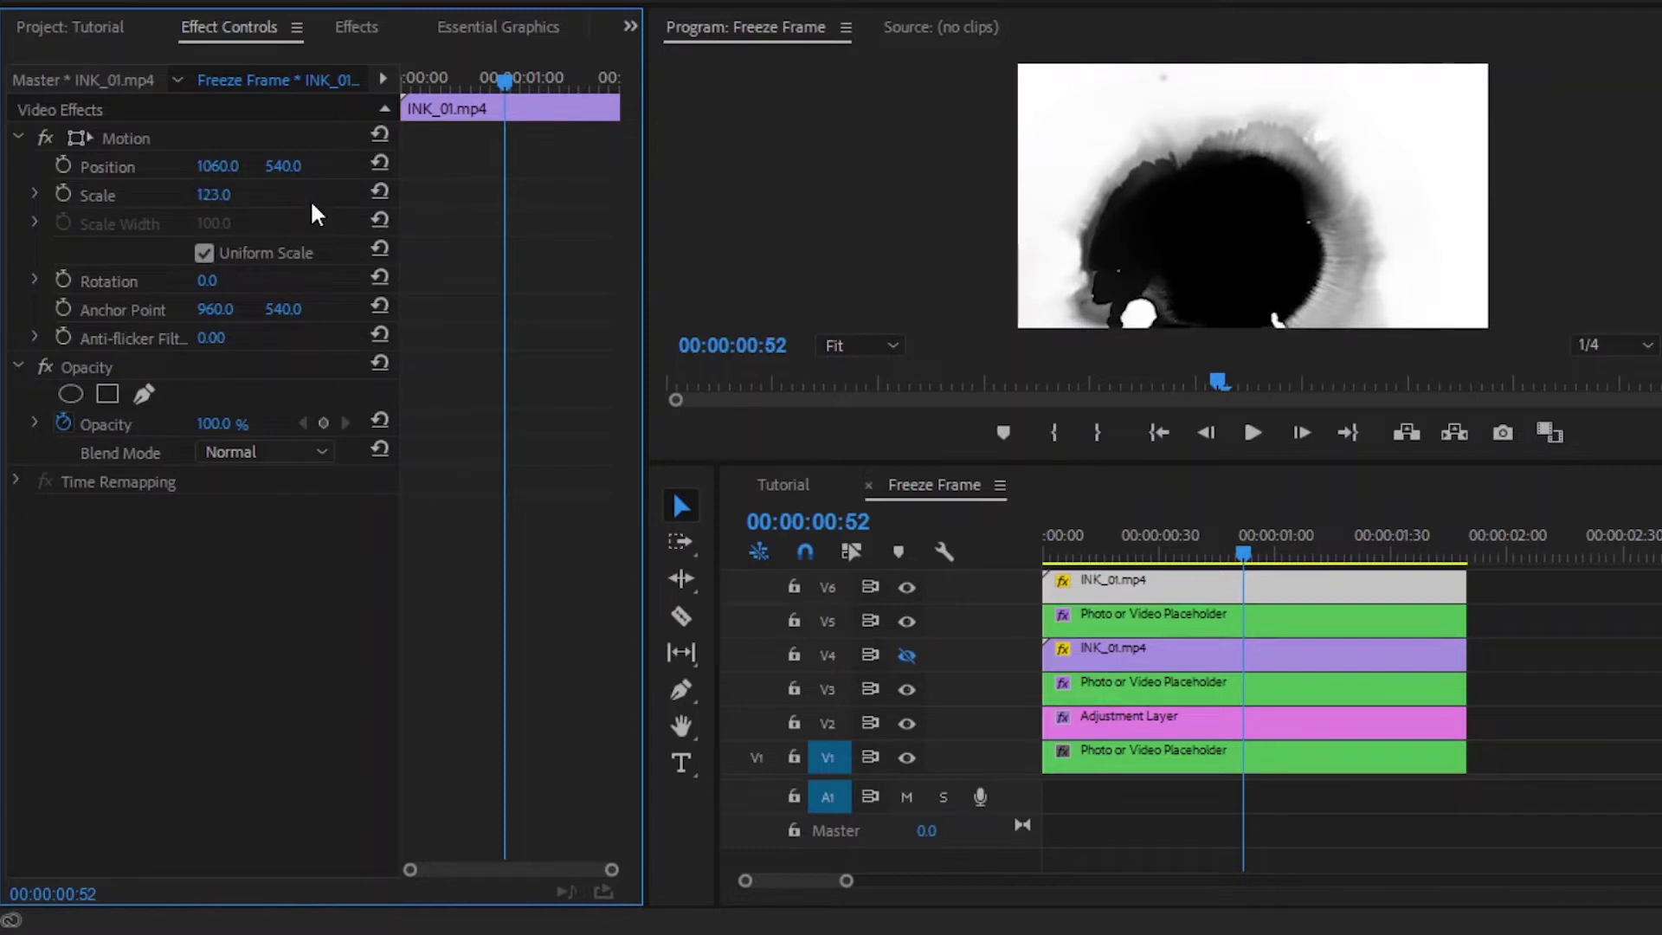
pyautogui.click(216, 282)
pyautogui.write('180')
pyautogui.press('Return')
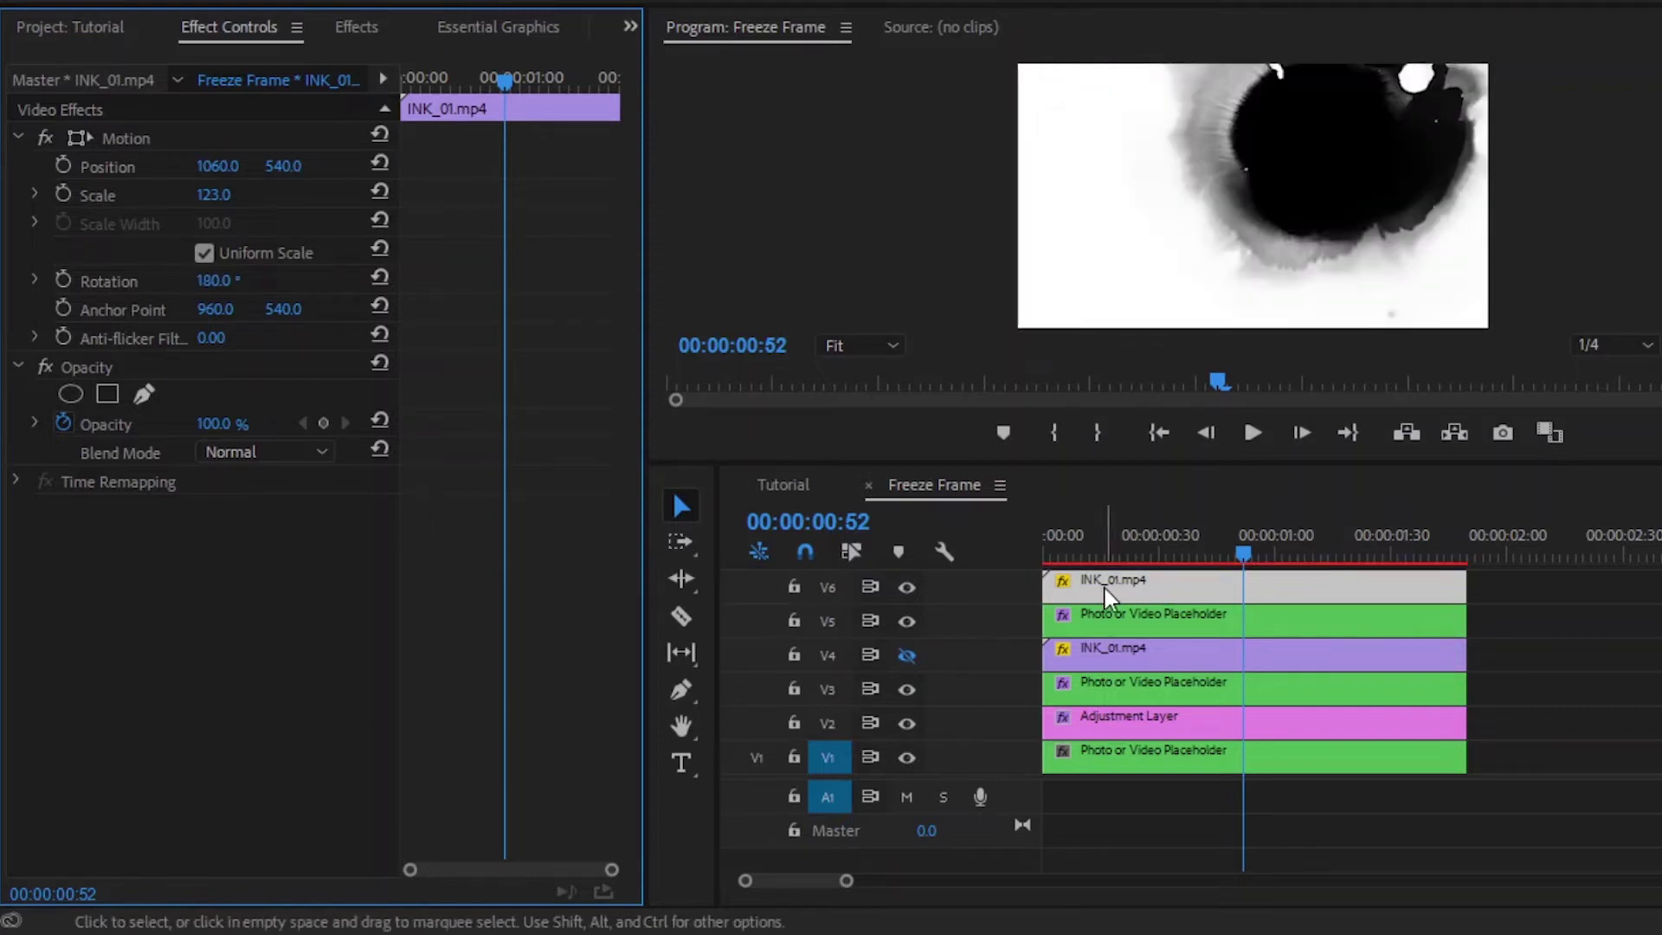
# Hide the V6 ink track and reduce the height of the video tracks in the timeline.
pyautogui.click(907, 586)
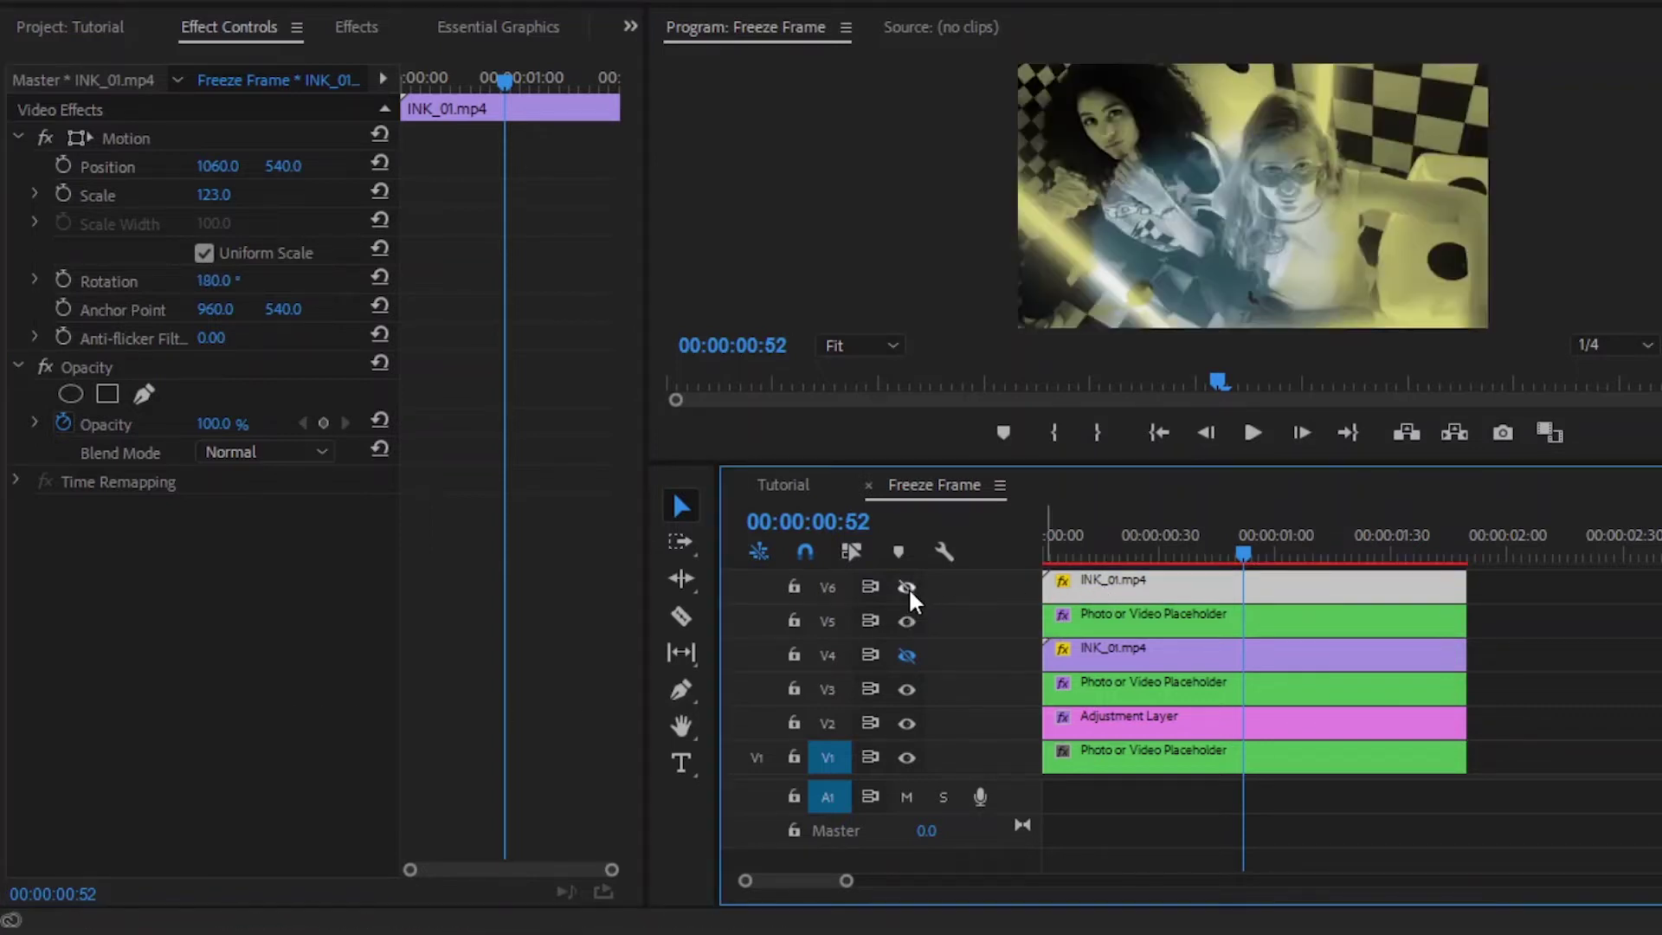
pyautogui.click(1499, 583)
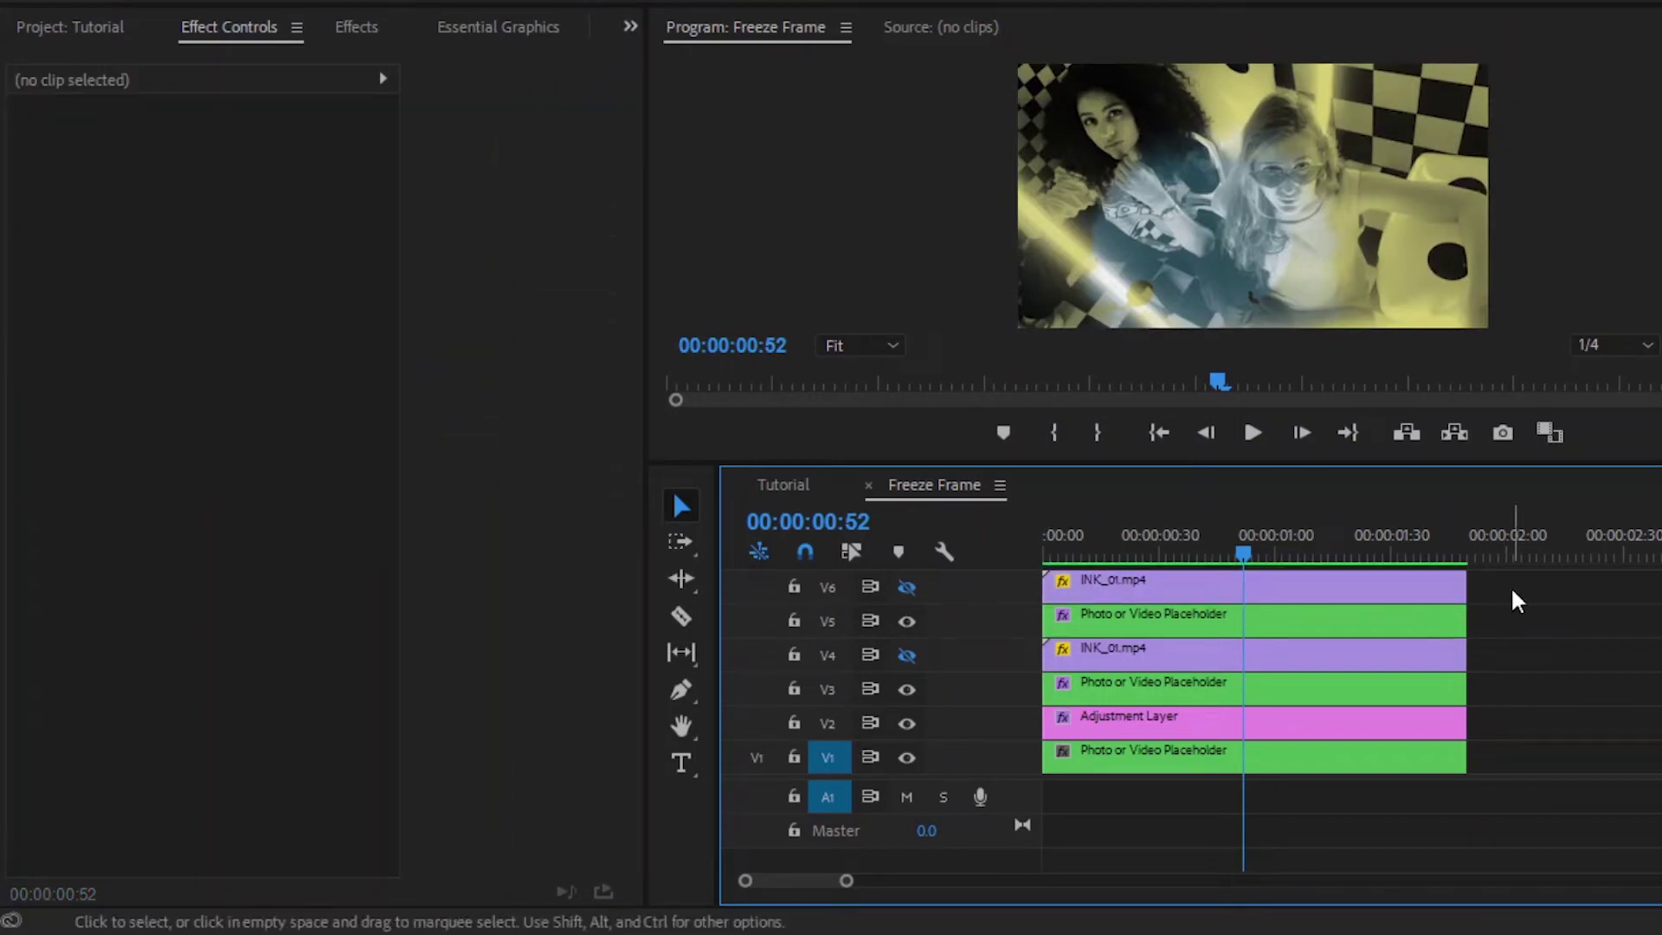
pyautogui.hotkey('ctrl', '-')
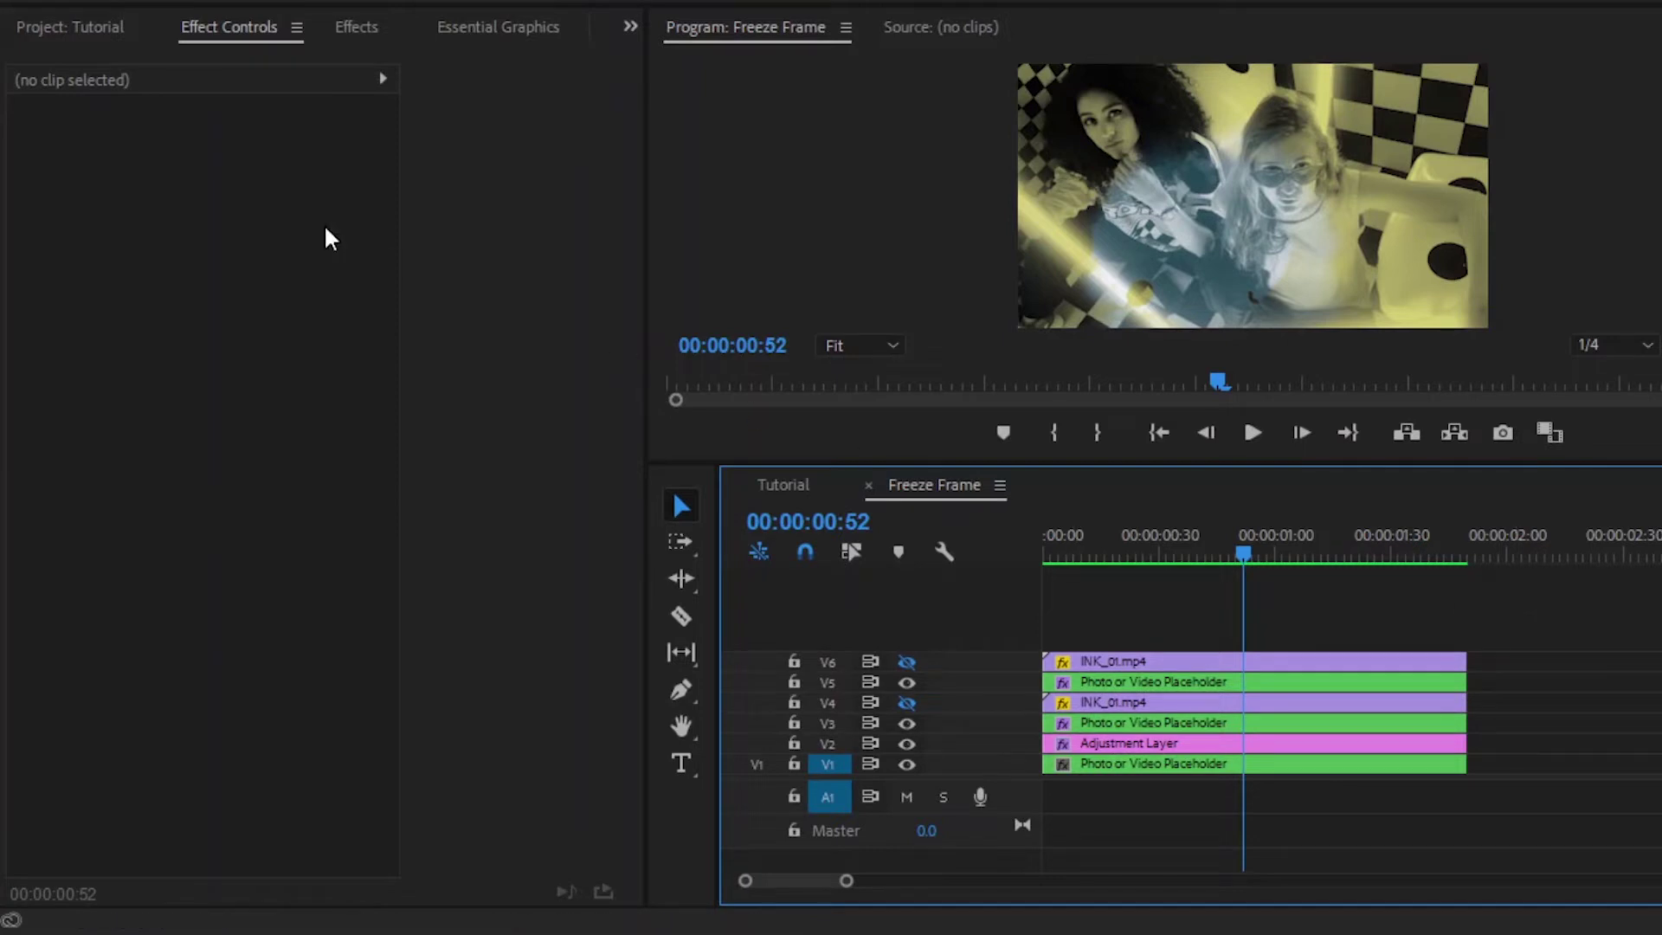
# Start a new sequence and name it Text.
pyautogui.click(59, 29)
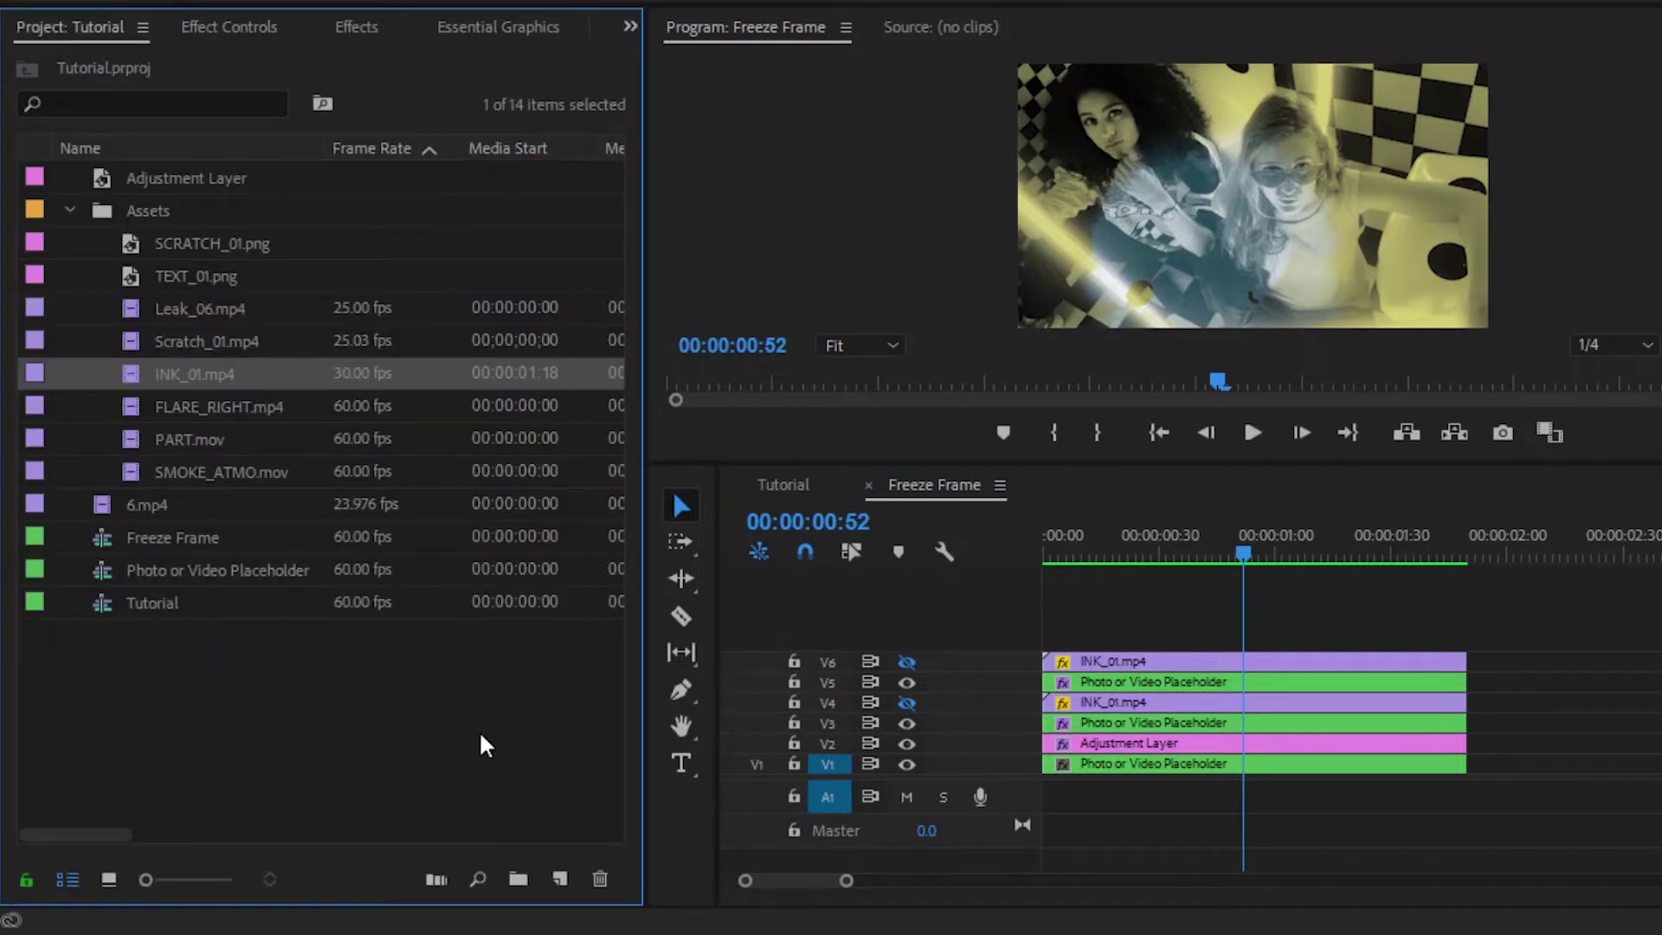
pyautogui.click(563, 872)
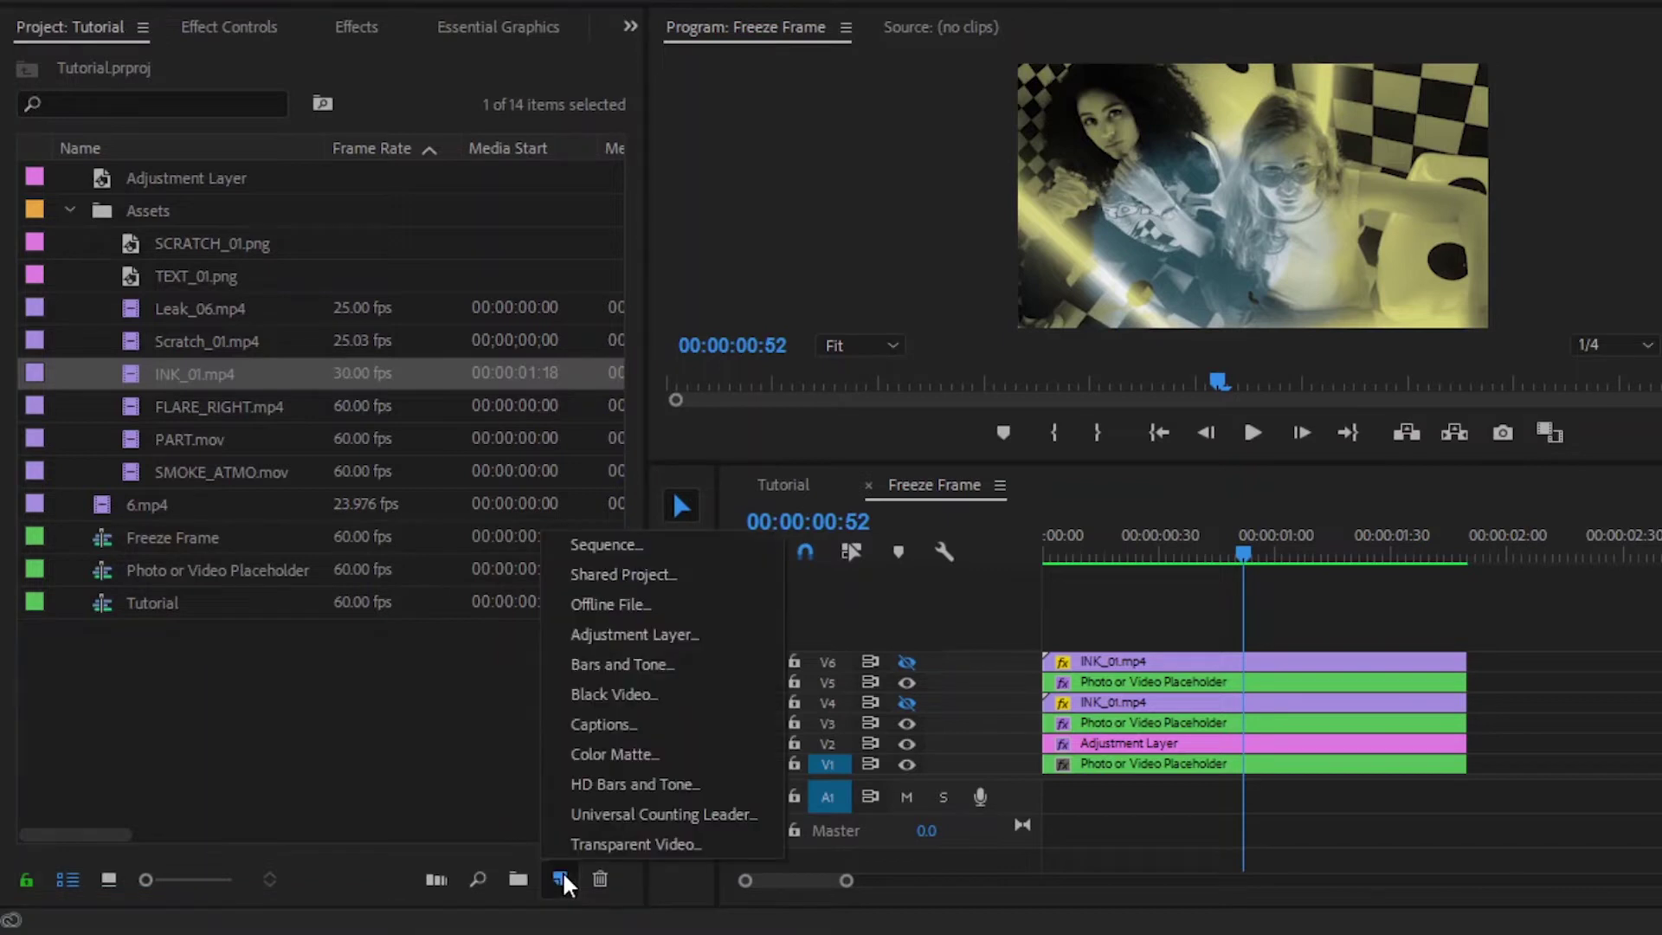
pyautogui.click(613, 537)
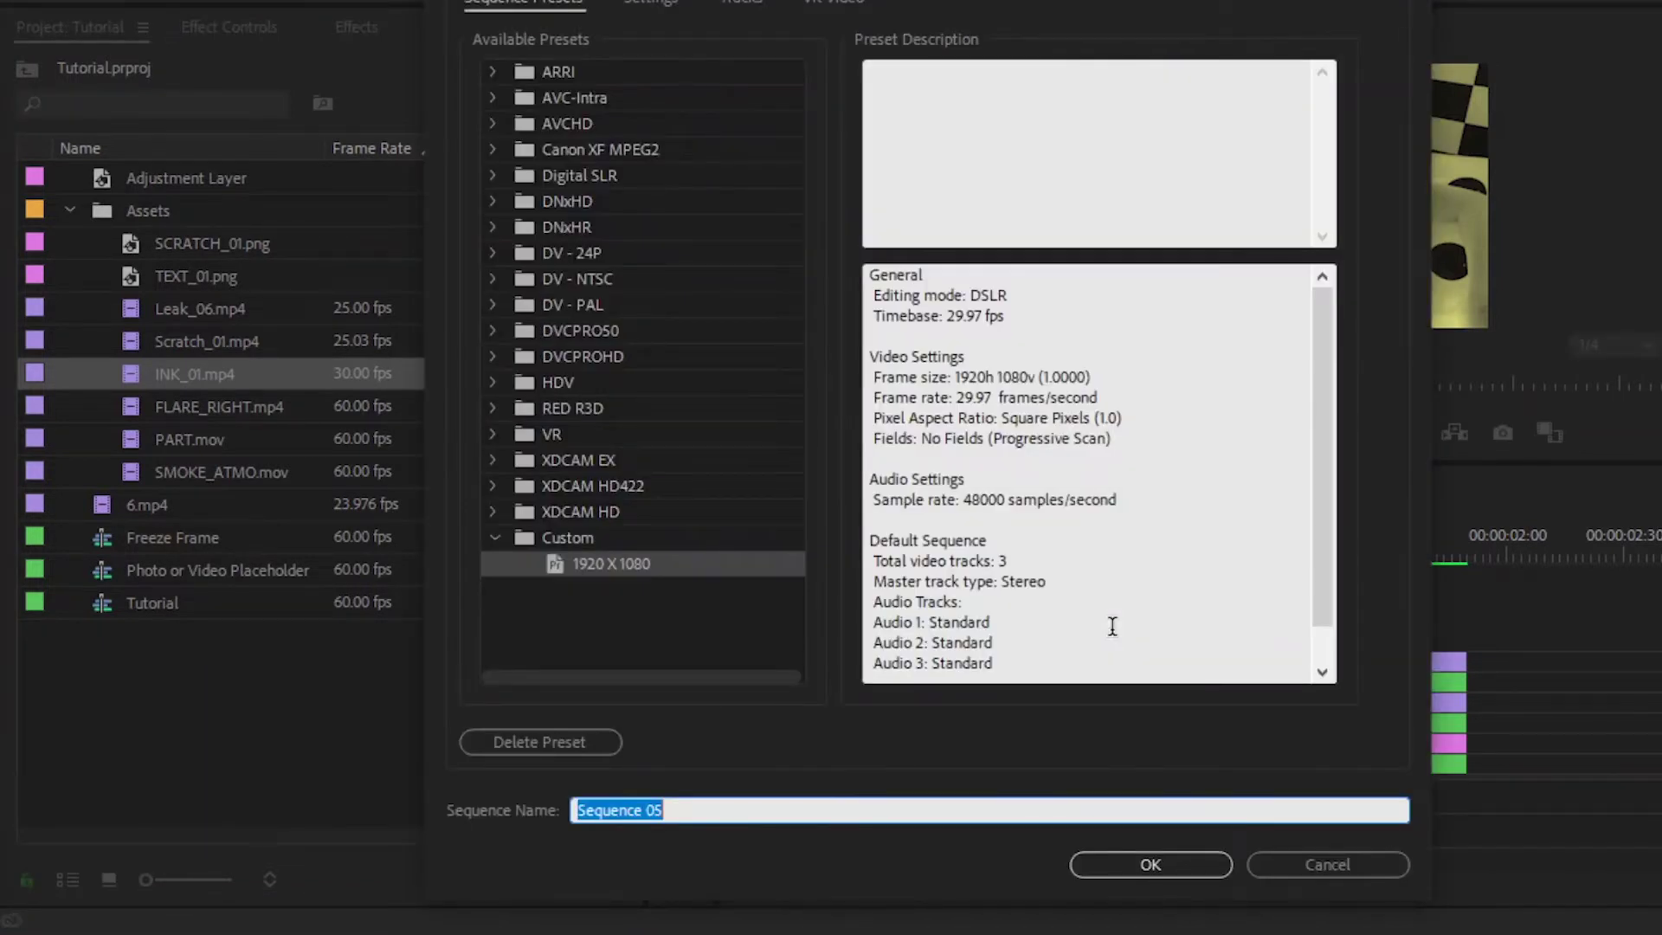
pyautogui.write('Text')
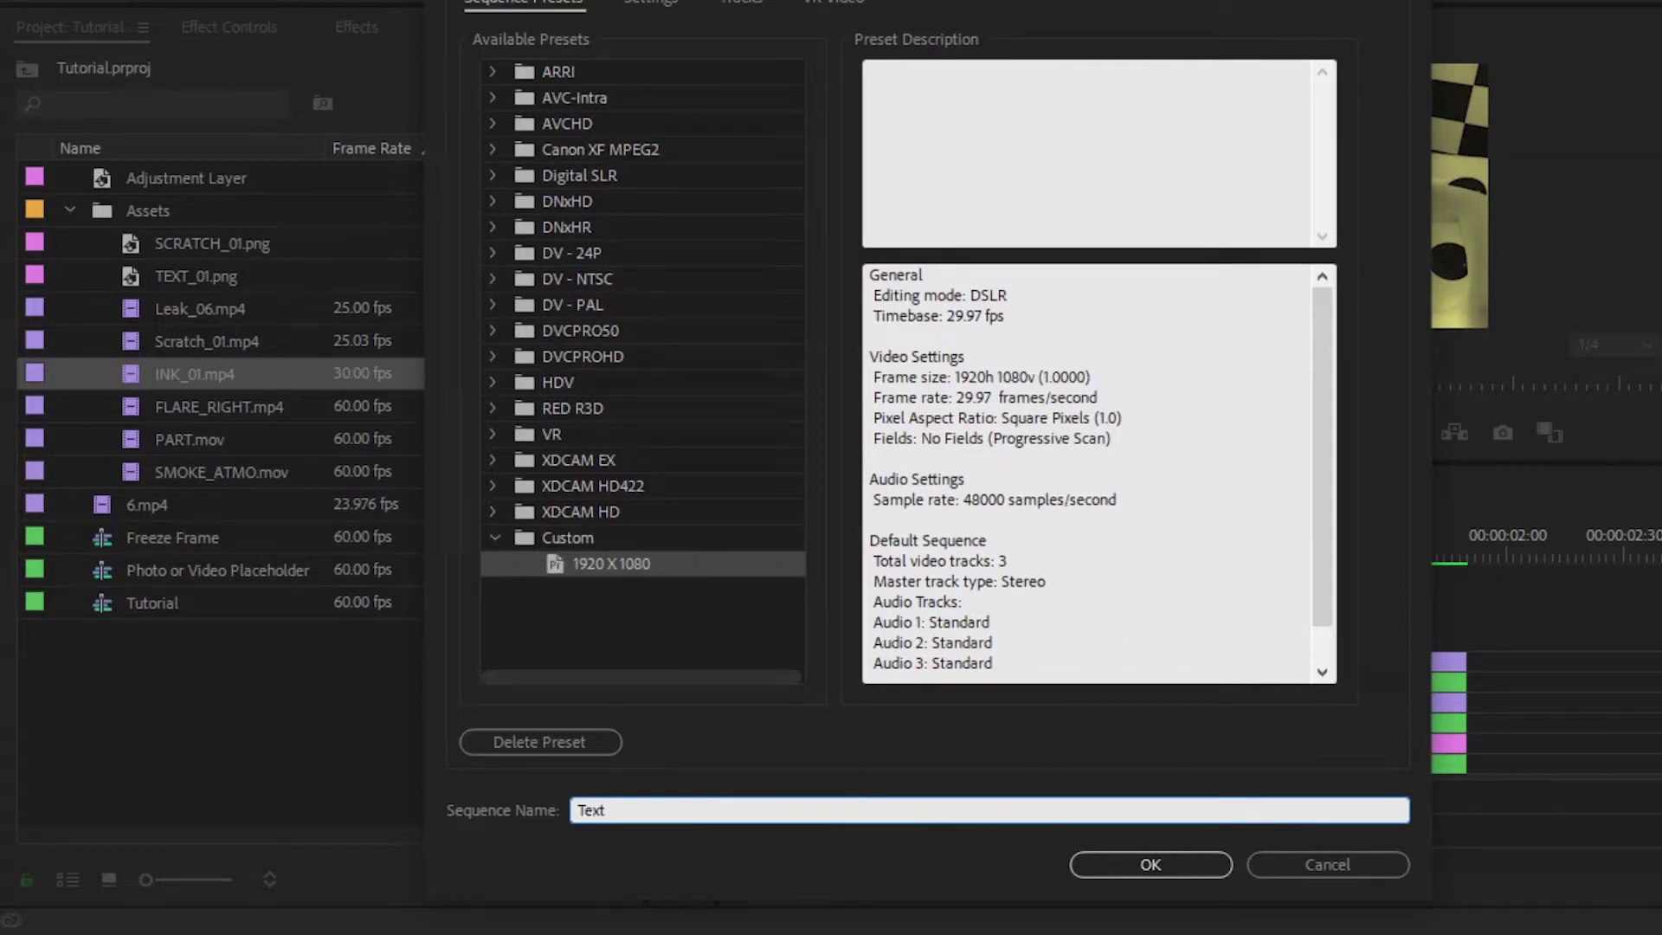
# Set the new sequence's frame size to 960 by 320 and its timebase to 60 frames/second, and create it.
pyautogui.click(678, 5)
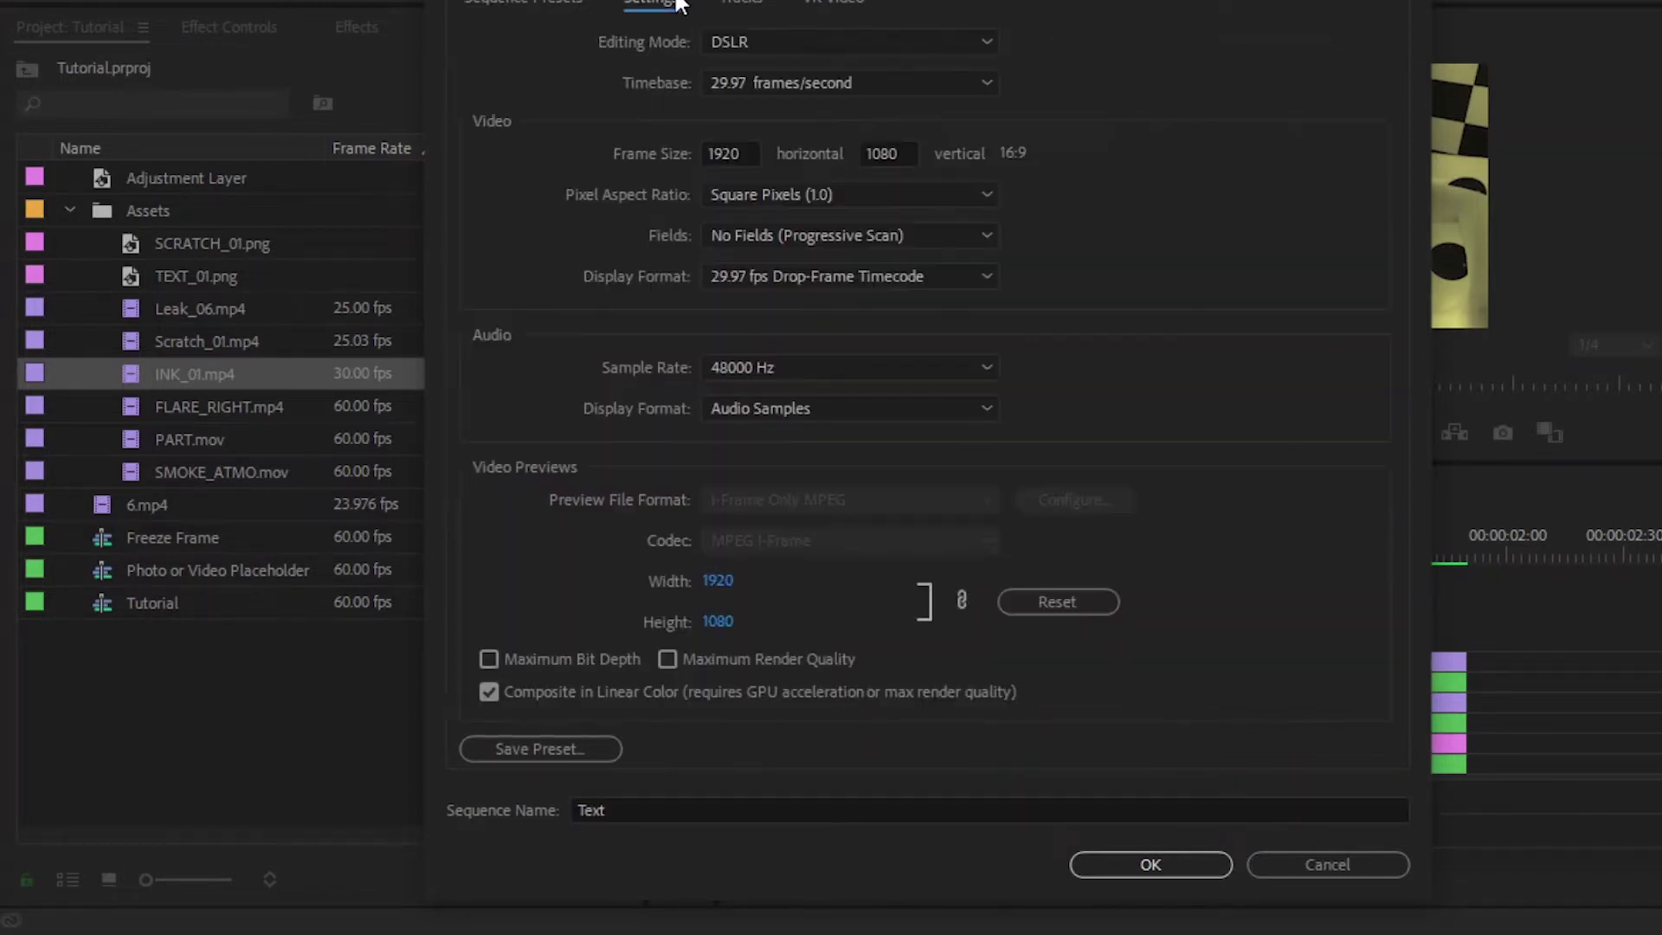
pyautogui.doubleClick(726, 152)
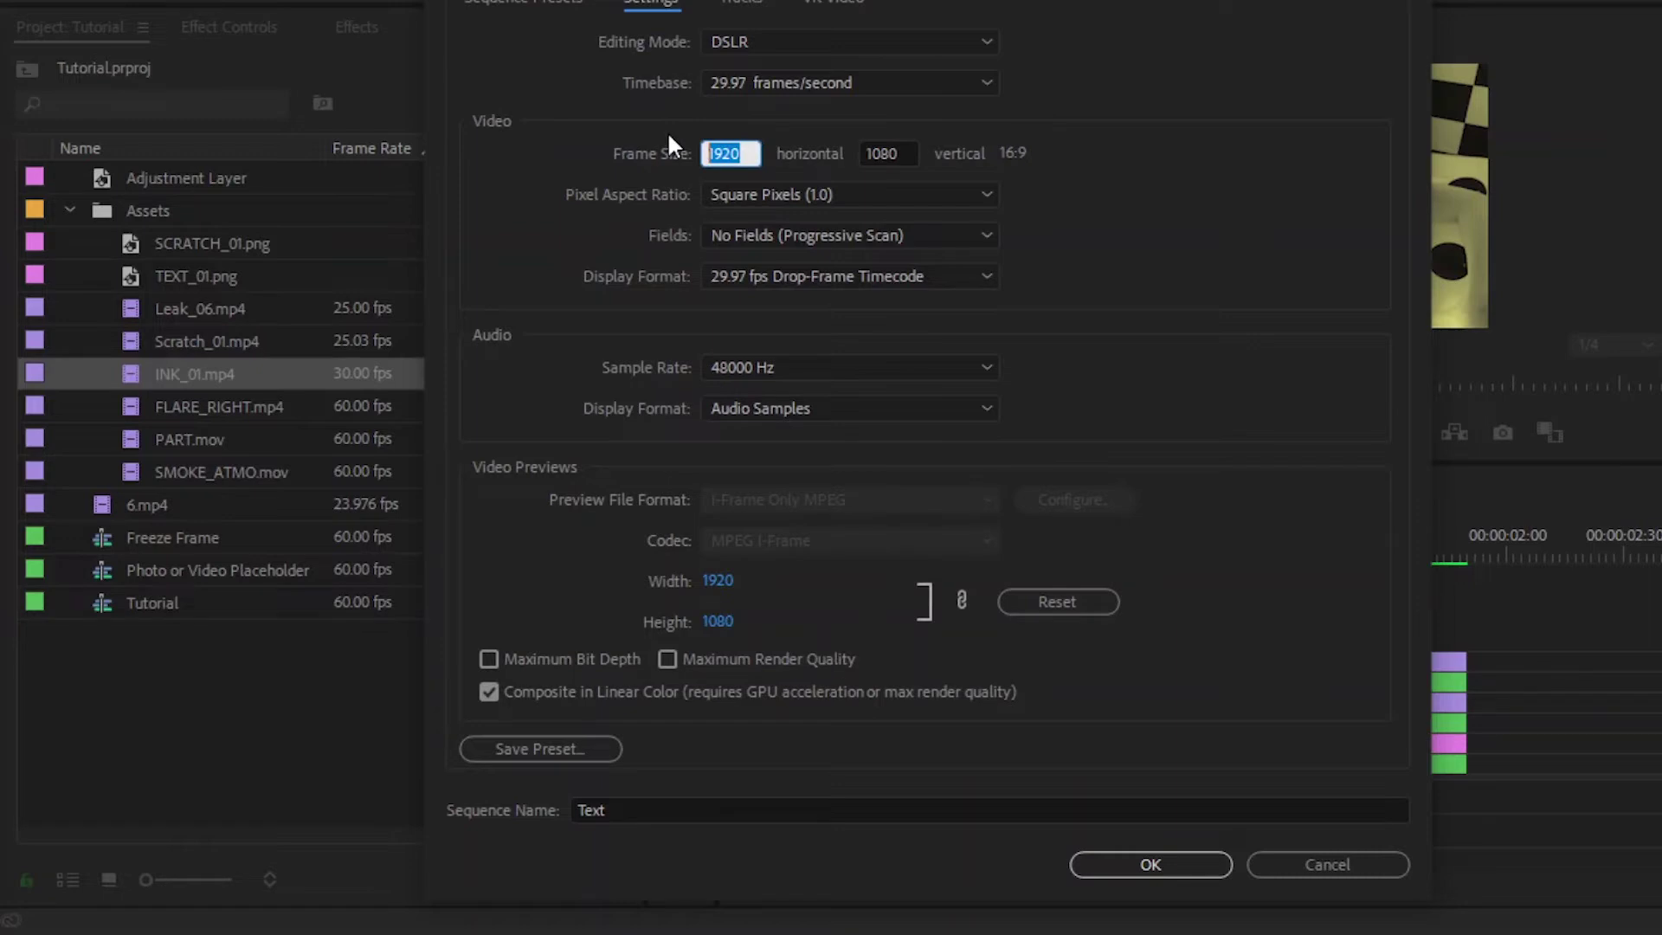
pyautogui.write('960')
pyautogui.doubleClick(907, 149)
pyautogui.write('320')
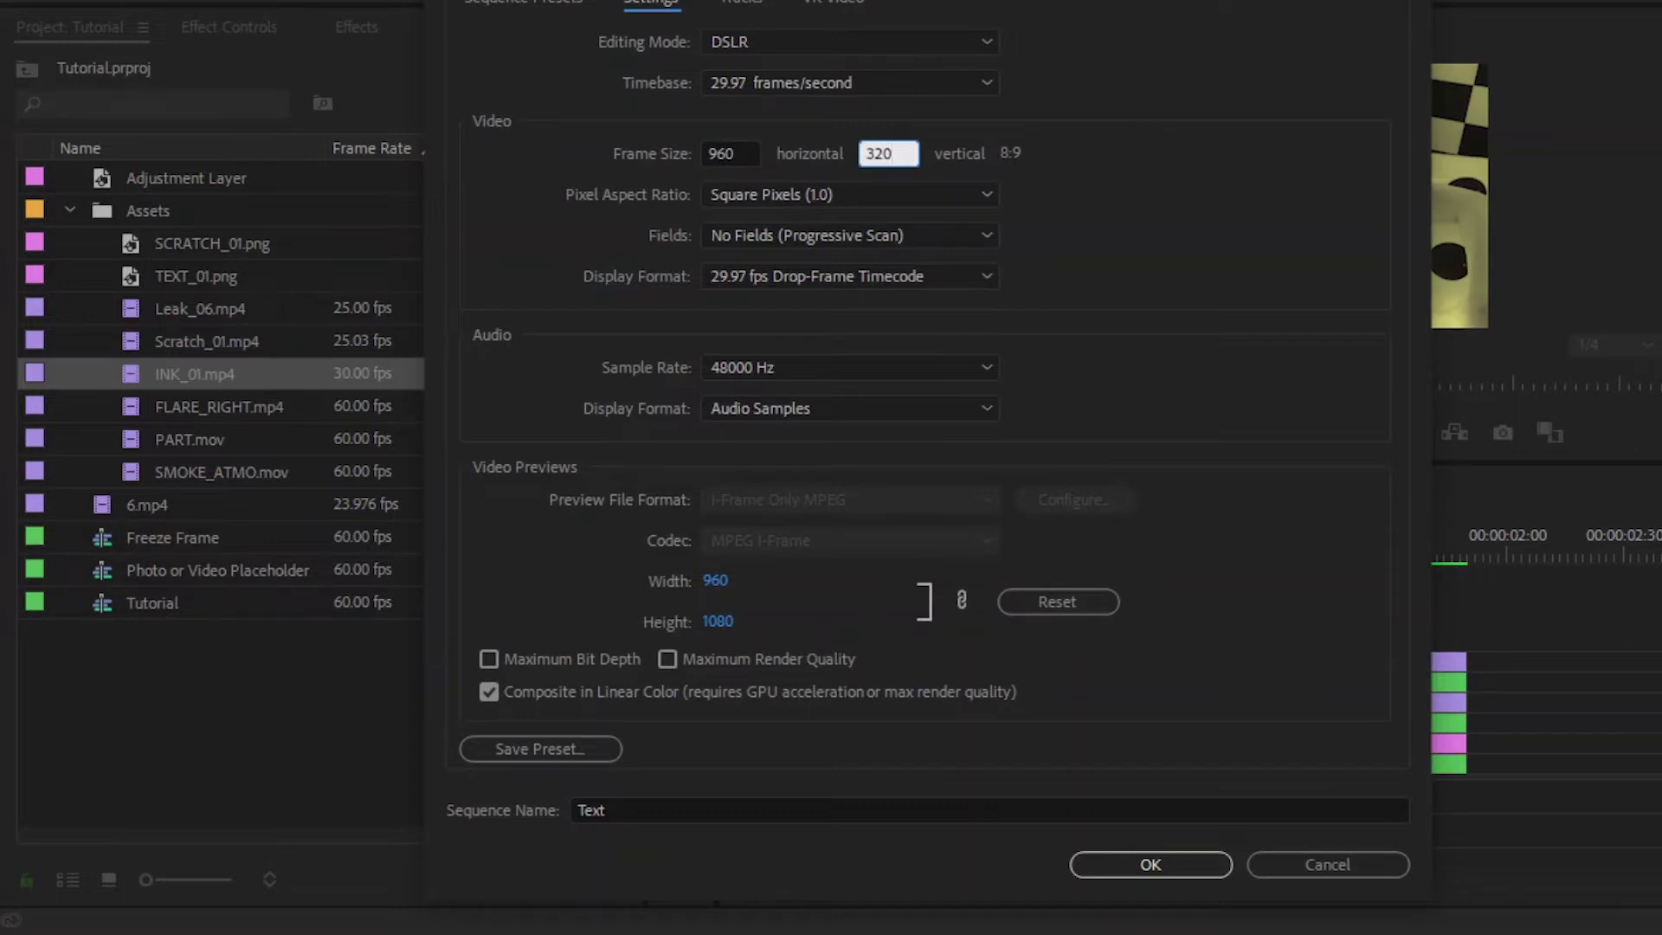
pyautogui.click(921, 78)
pyautogui.click(846, 440)
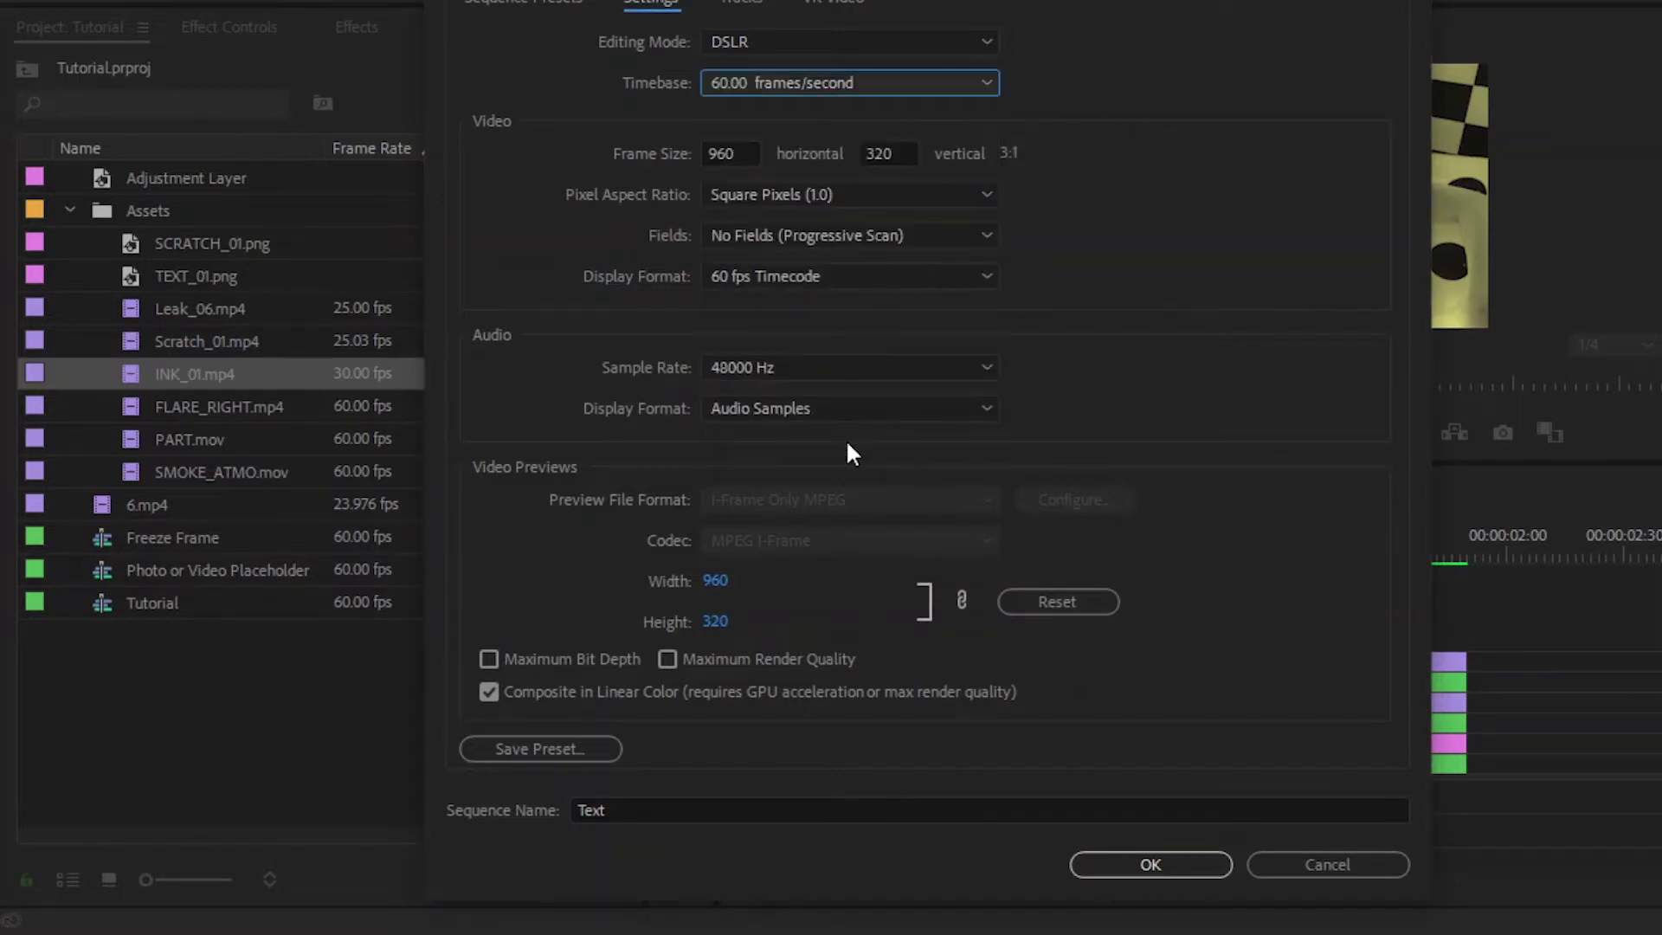
pyautogui.click(1142, 865)
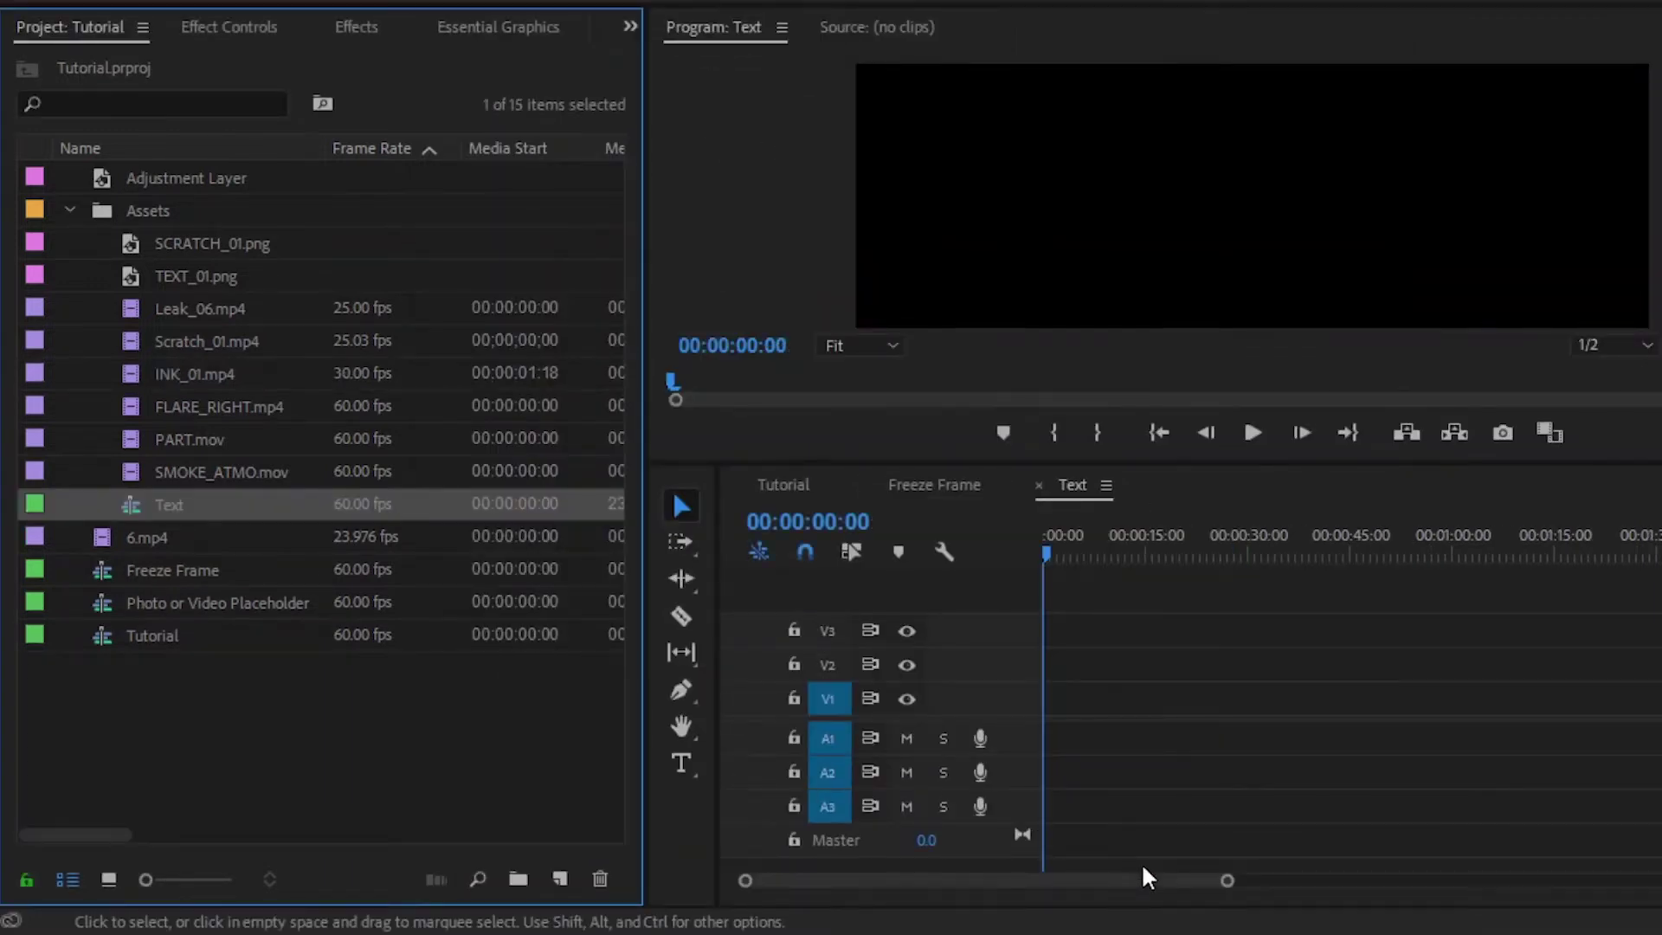
# Place TEXT_01.png at the start of track V1 in the Text sequence and enlarge the timeline scale.
pyautogui.click(180, 280)
pyautogui.moveTo(168, 275); pyautogui.dragTo(1004, 697)
pyautogui.moveTo(1226, 880); pyautogui.dragTo(1074, 879)
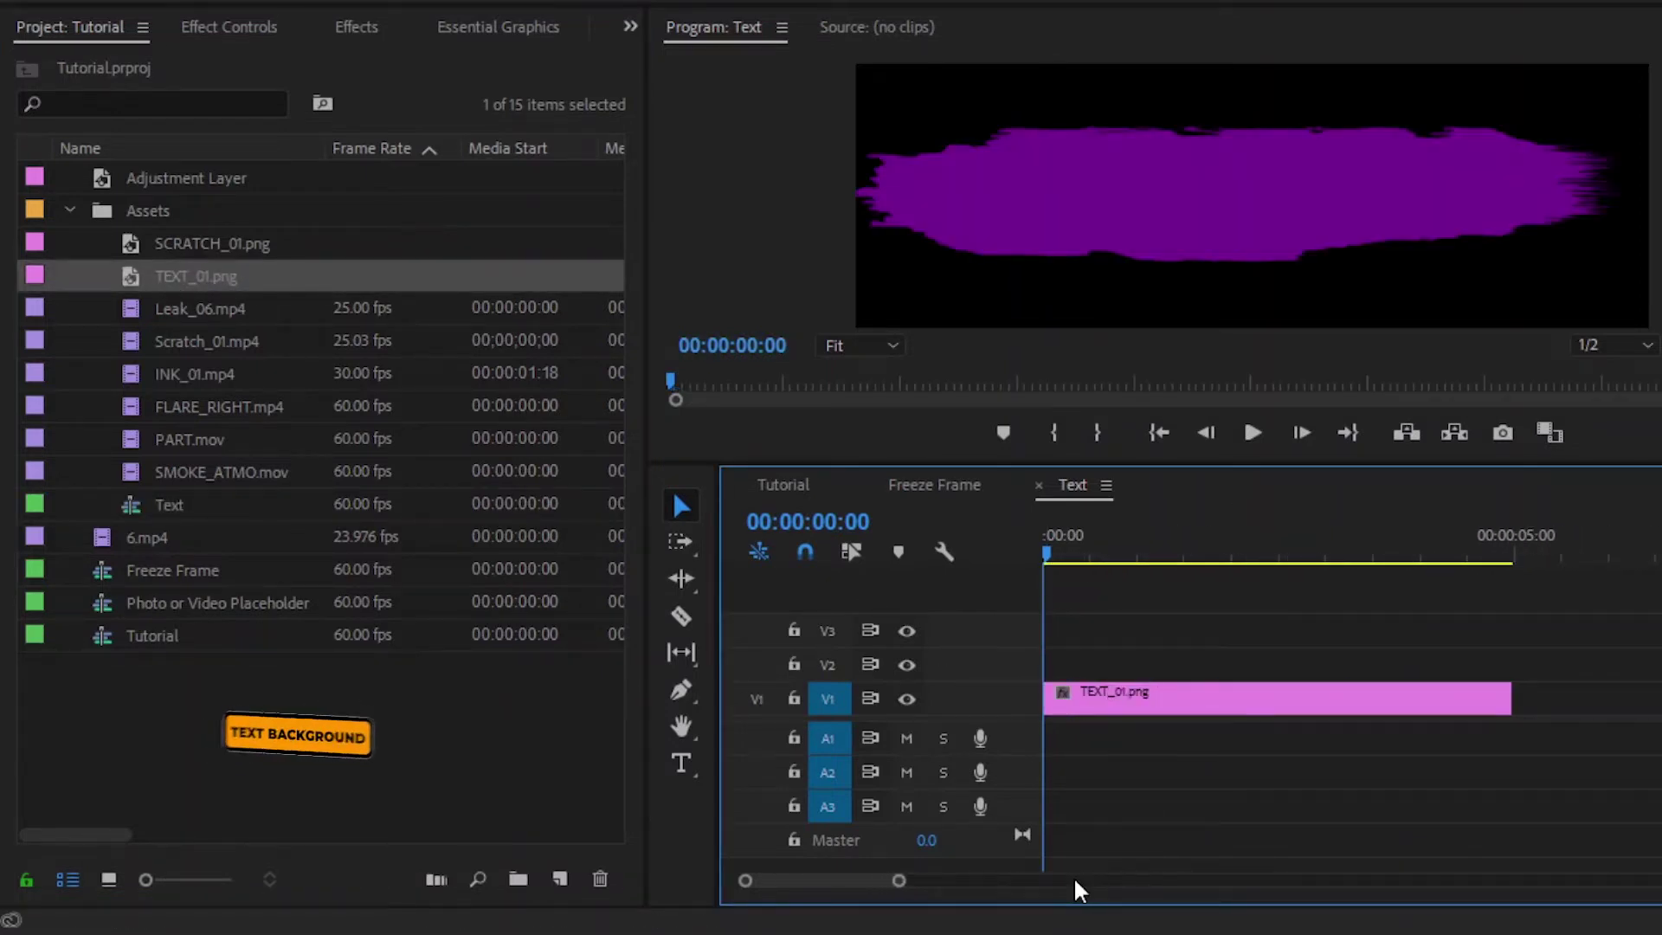
# Apply the Tint effect to the TEXT_01.png clip on V1.
pyautogui.click(1130, 706)
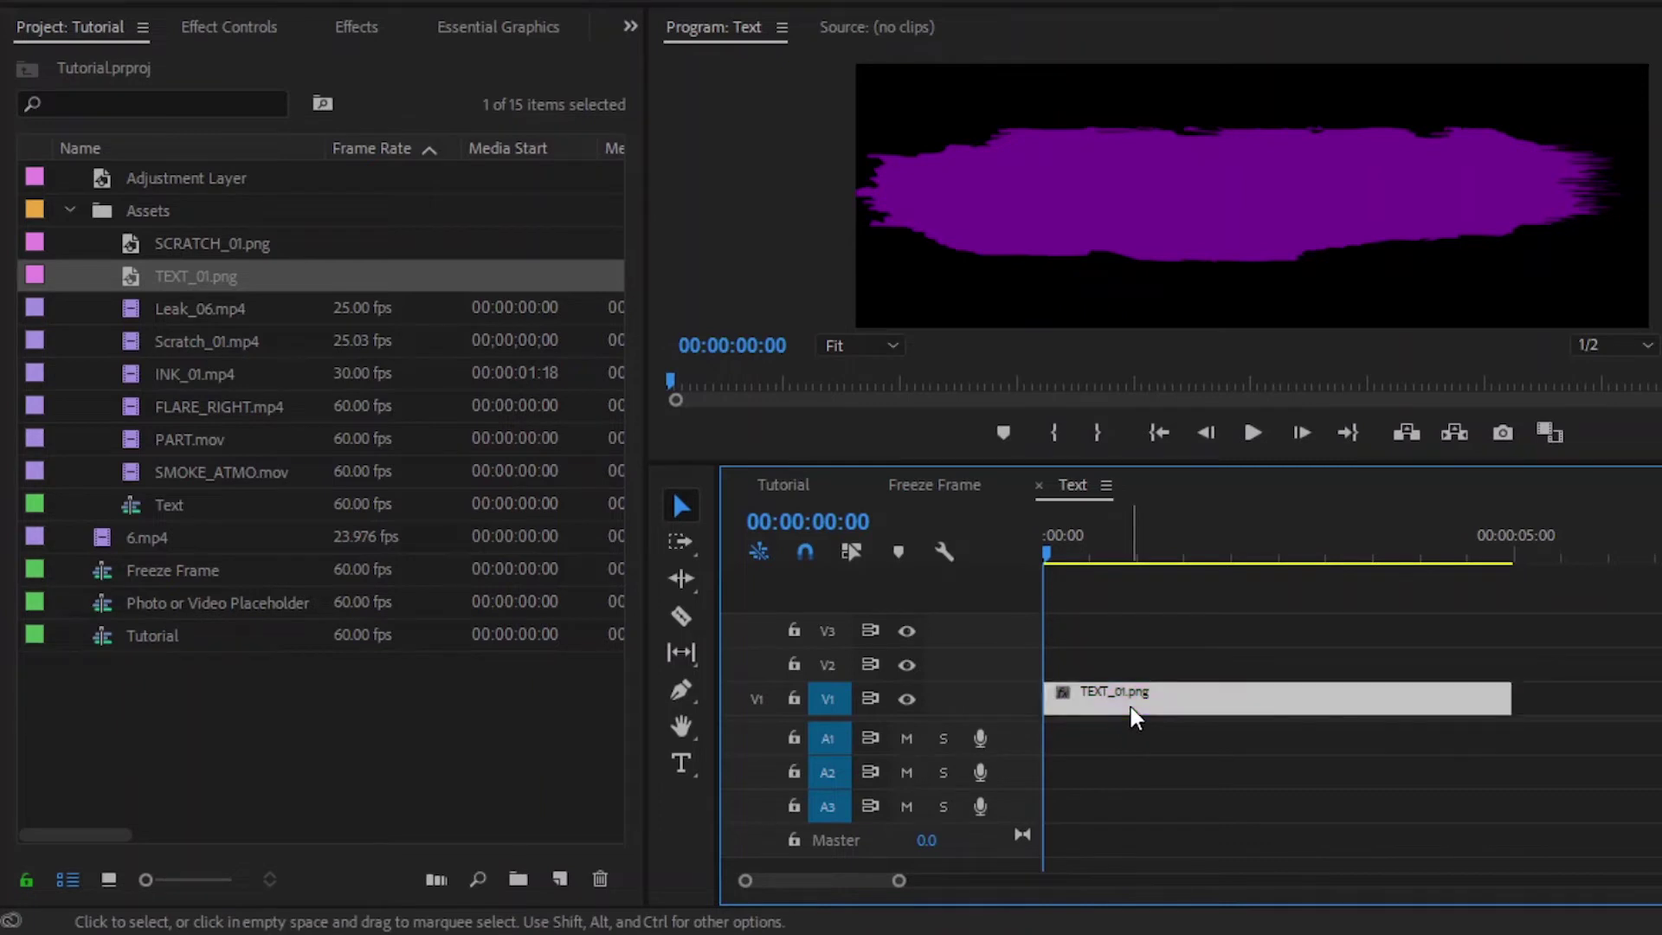
pyautogui.doubleClick(1130, 706)
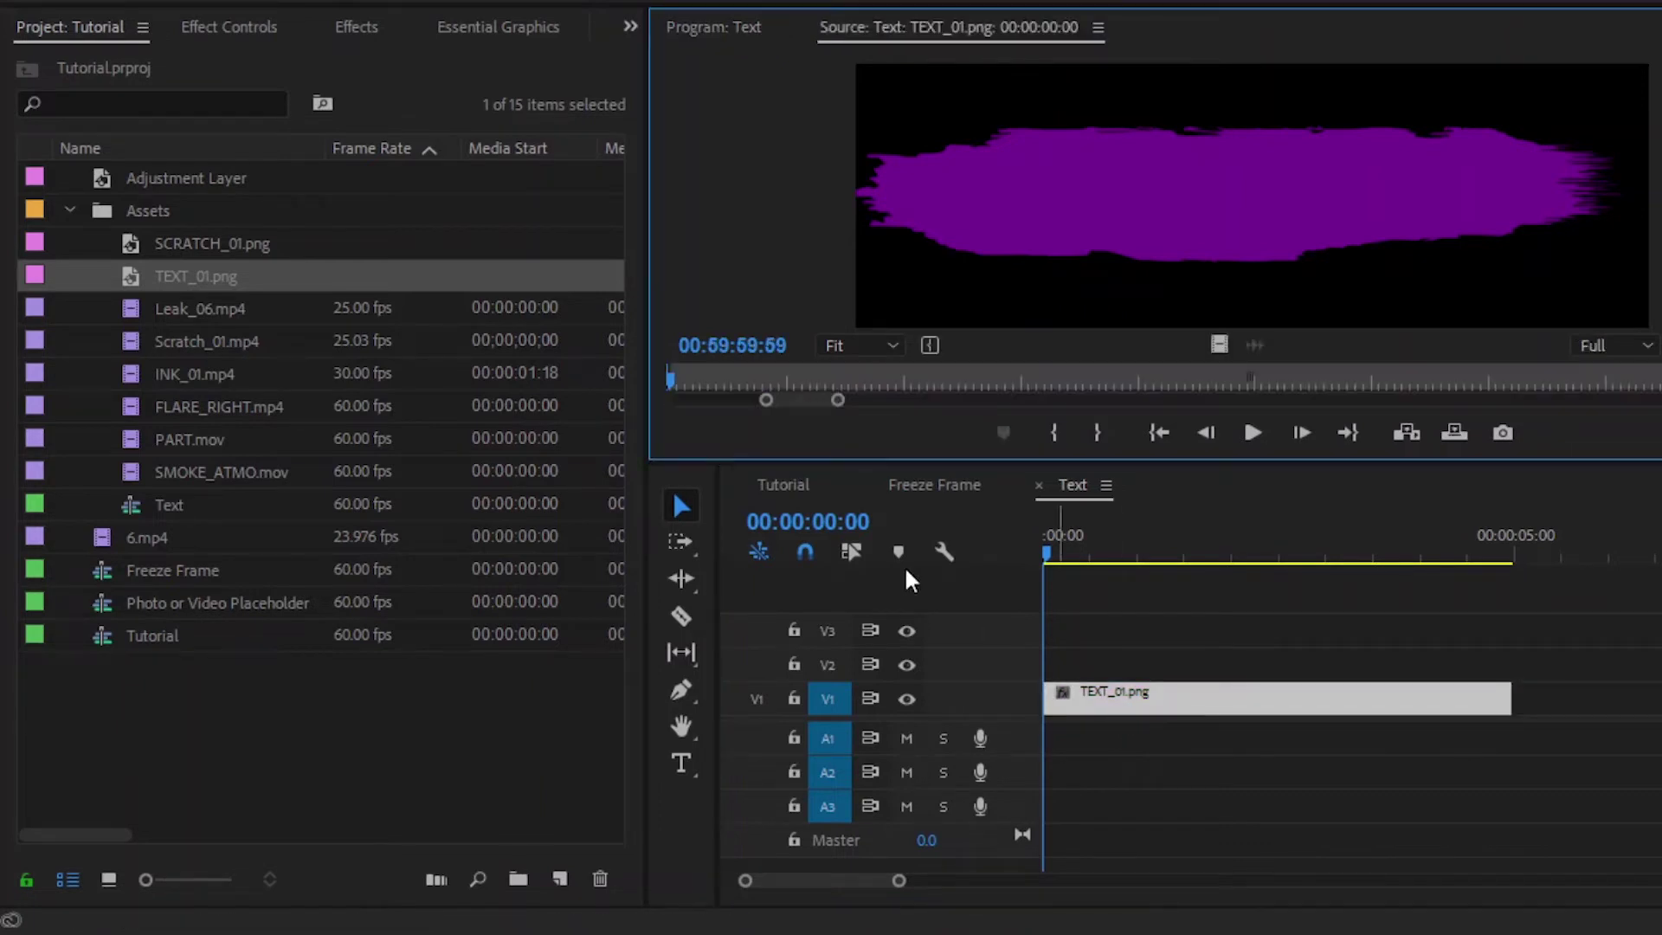
pyautogui.click(356, 27)
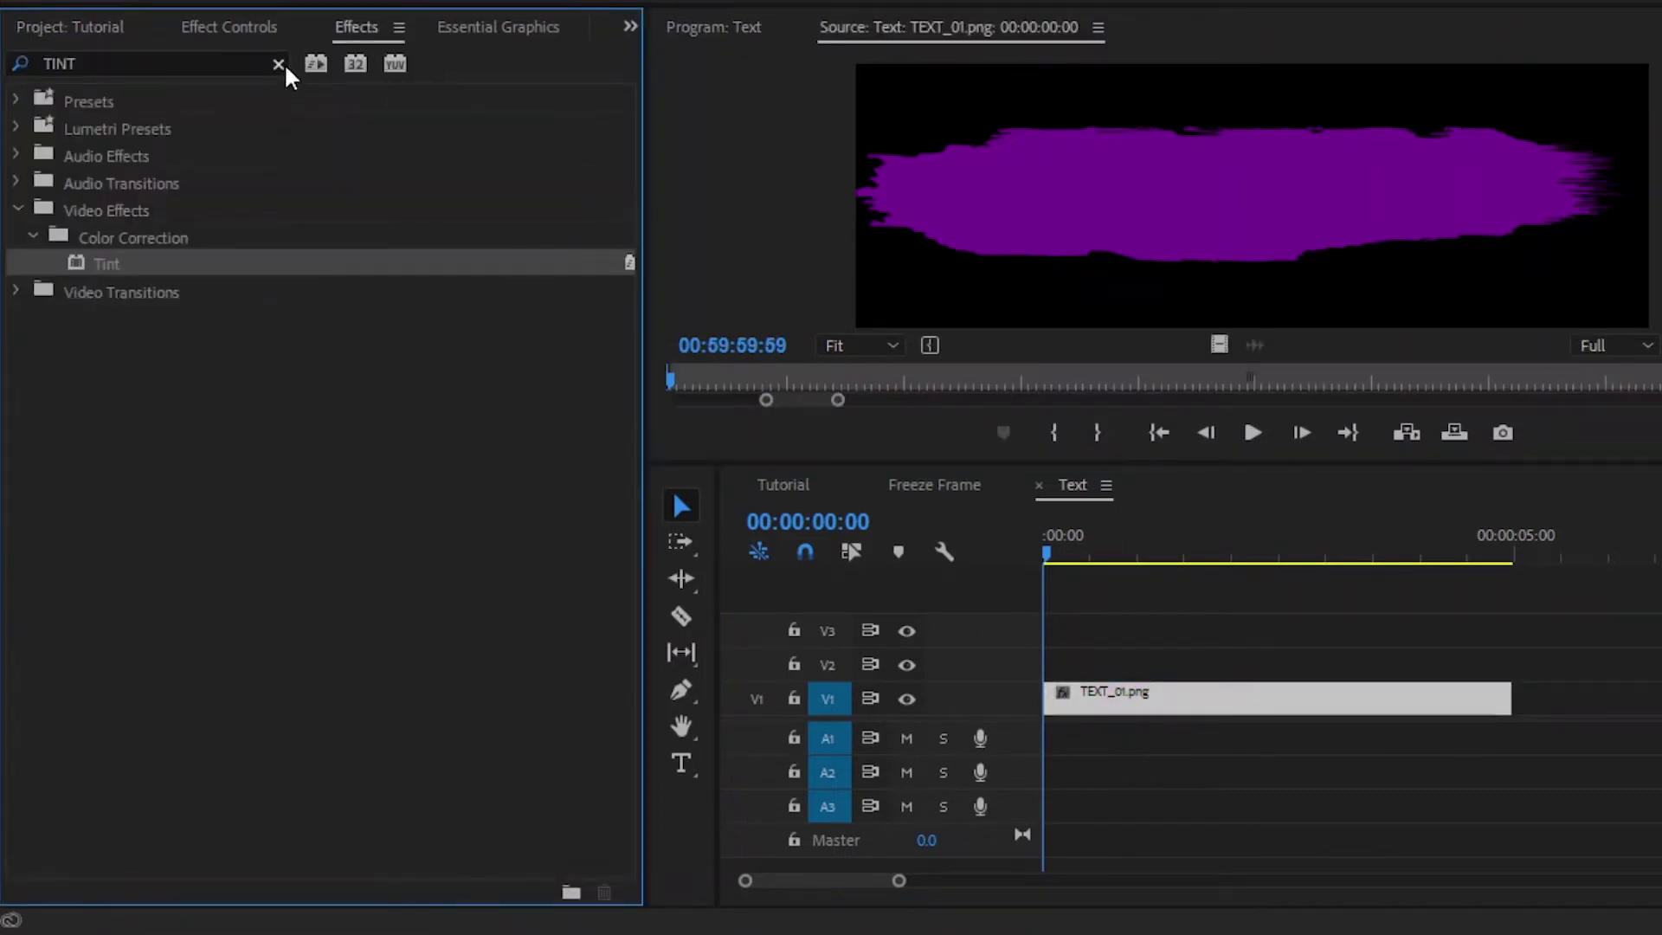
pyautogui.moveTo(86, 264); pyautogui.dragTo(1112, 711)
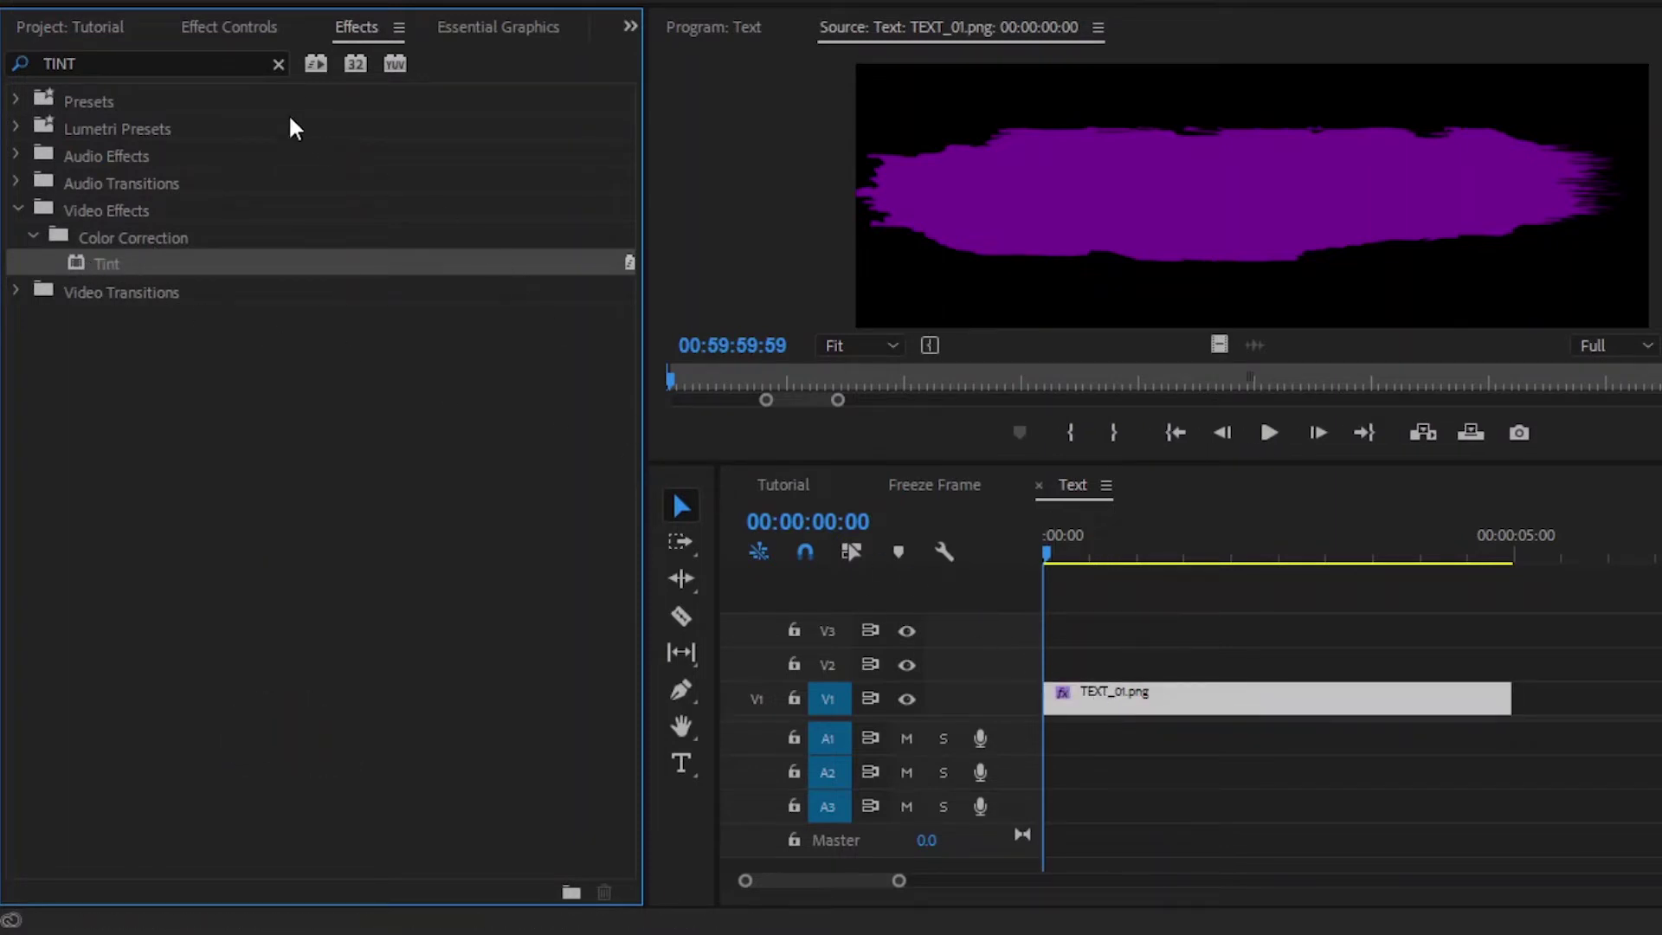
# Find the Linear Wipe effect and apply it to the TEXT_01.png clip on V1.
pyautogui.click(278, 66)
pyautogui.click(230, 63)
pyautogui.write('l')
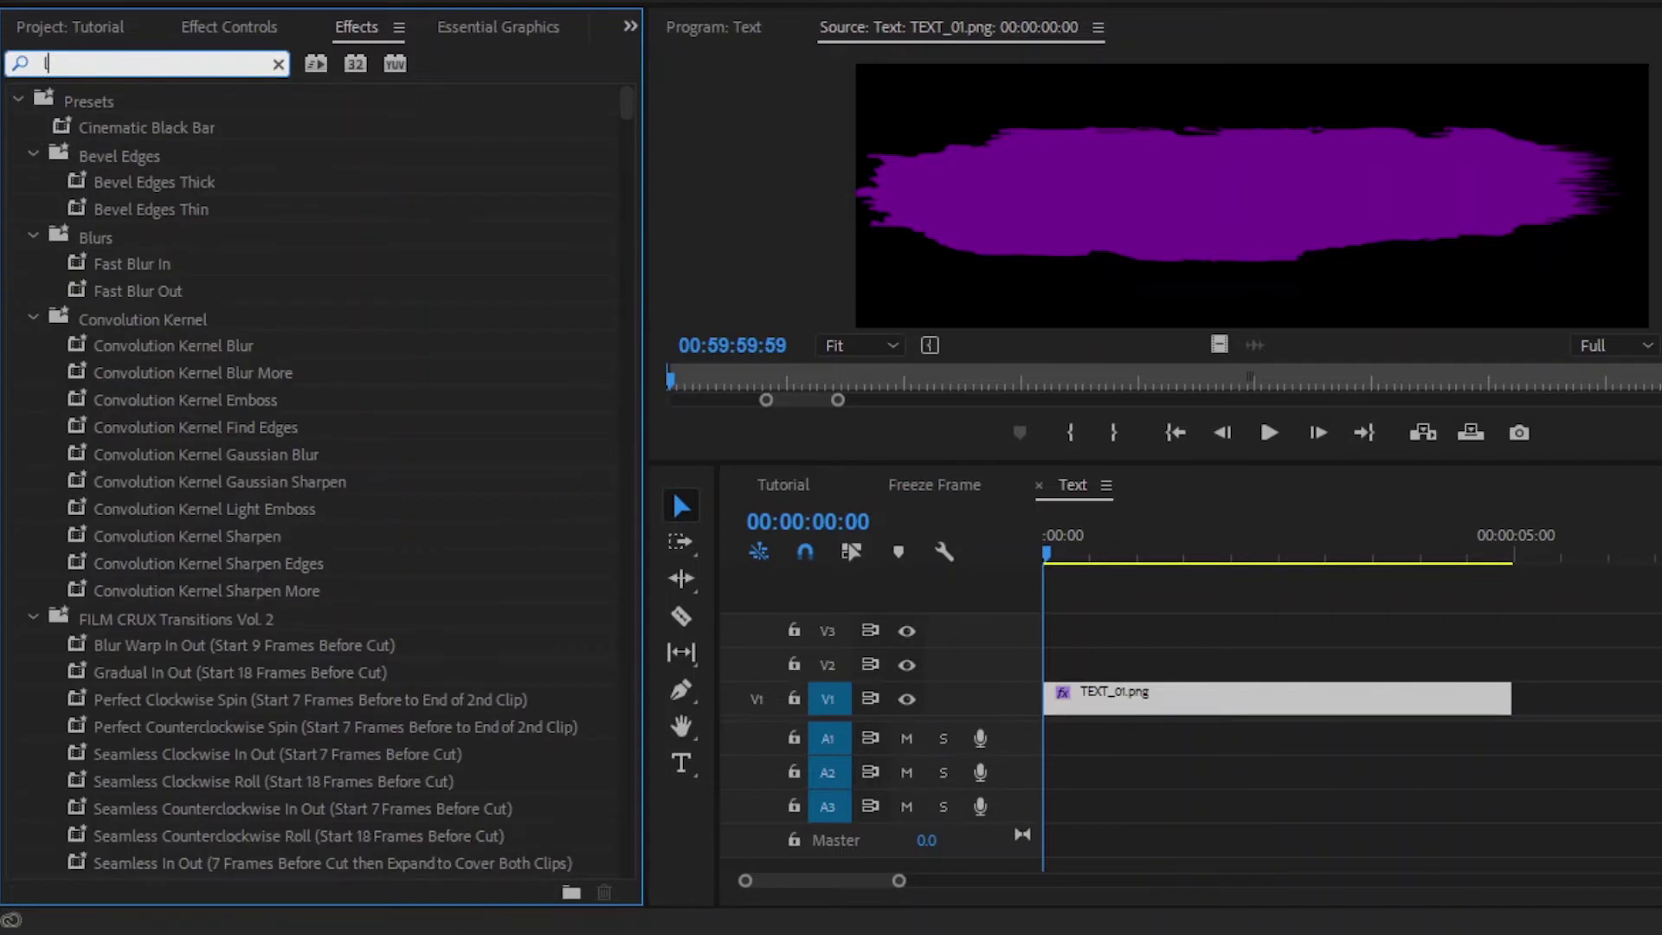
pyautogui.write('ine')
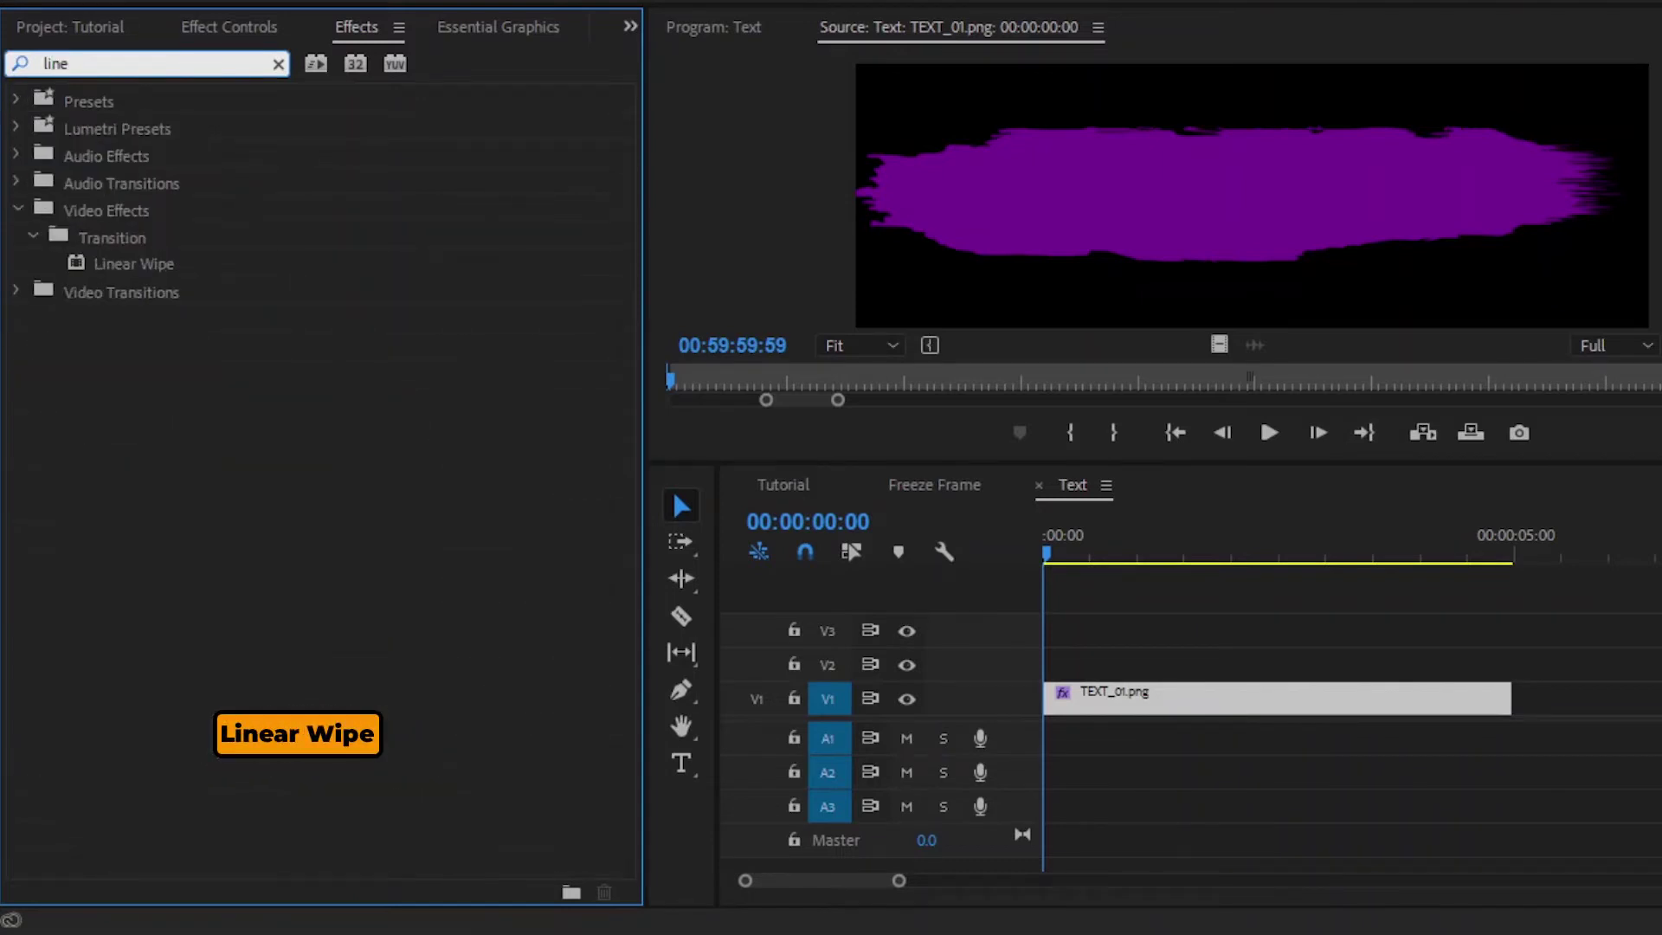
pyautogui.moveTo(113, 259); pyautogui.dragTo(1089, 694)
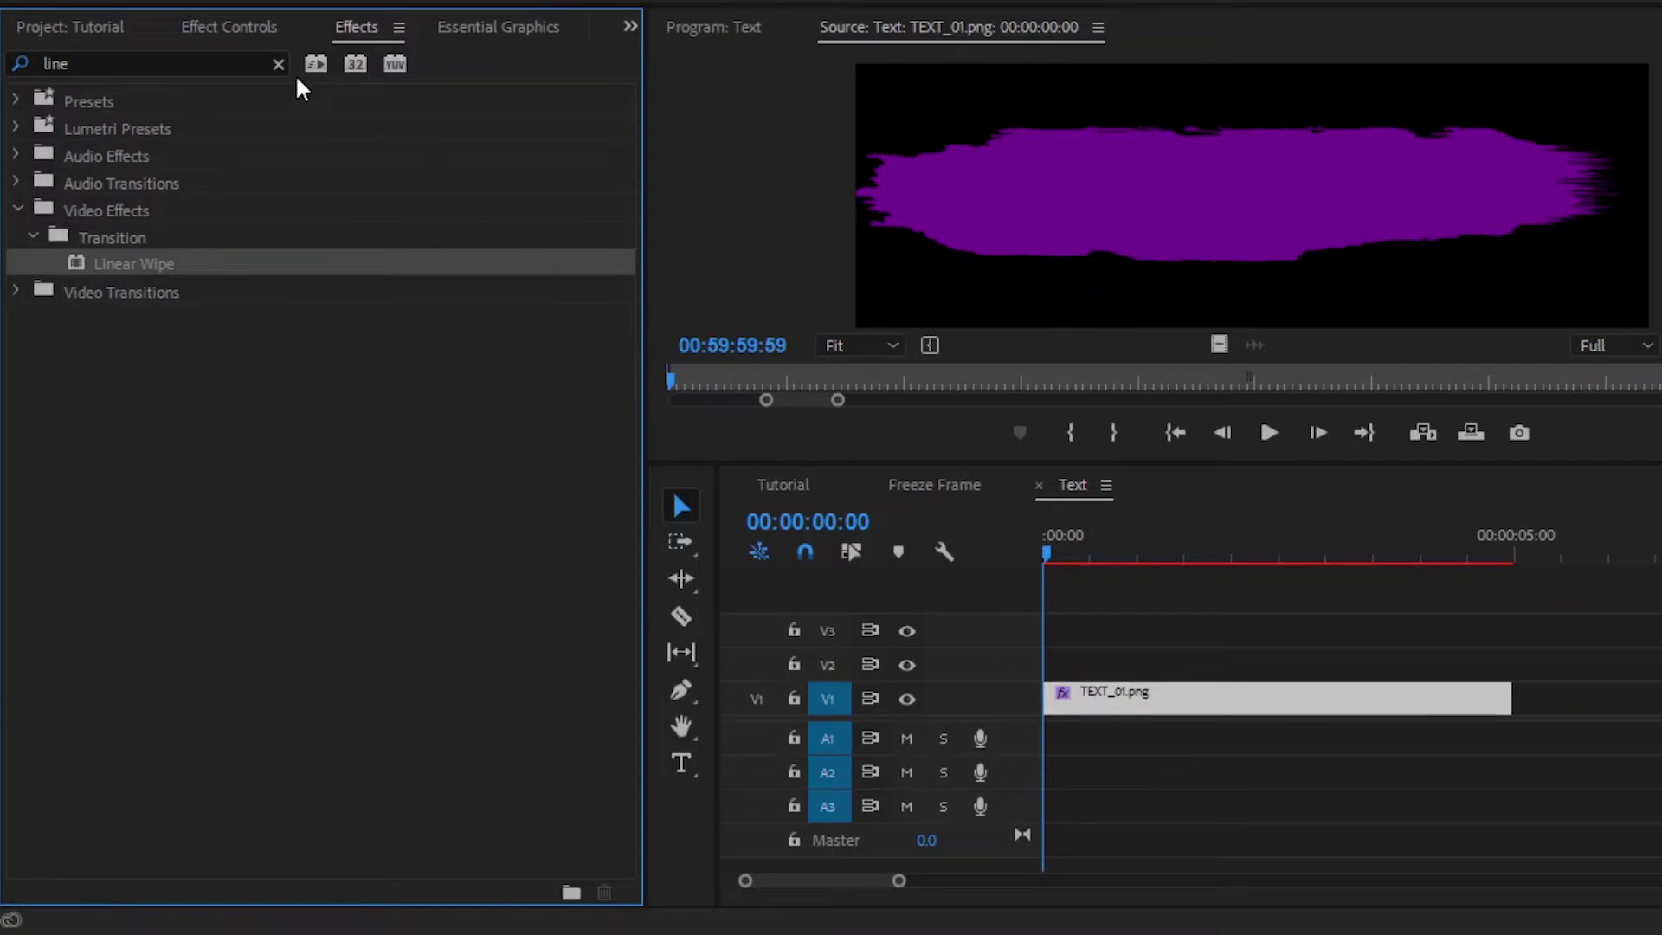
# Set the Tint effect's Map White To and Map Black To to the same bright yellow and show the Text sequence preview.
pyautogui.click(234, 28)
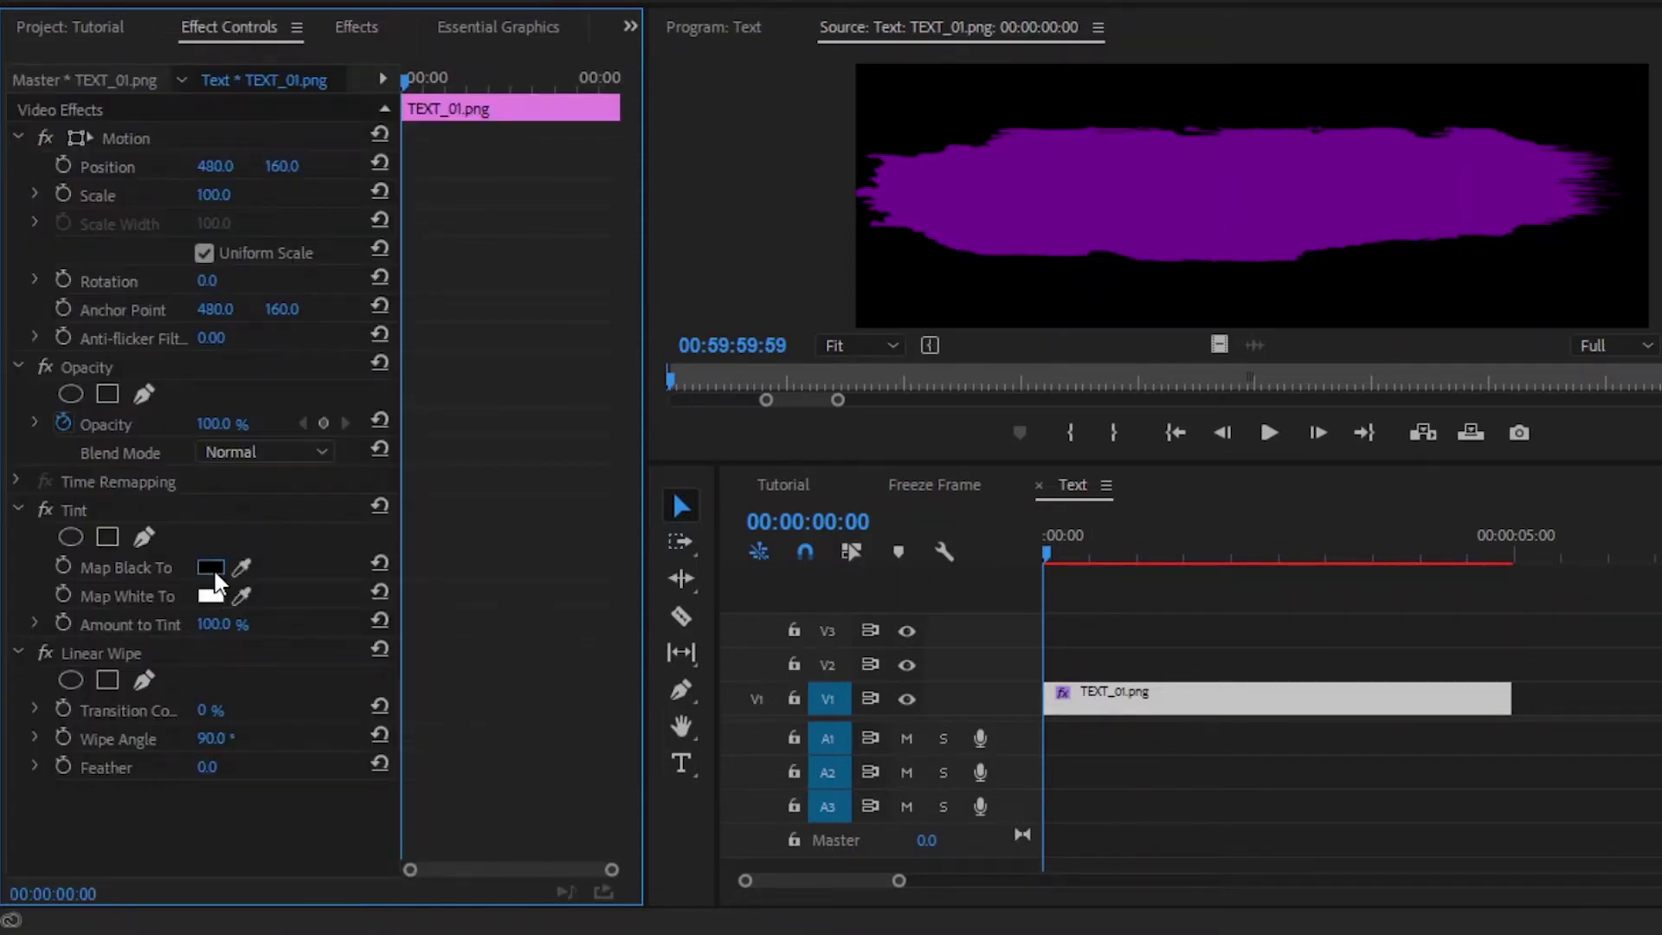
pyautogui.click(210, 595)
pyautogui.moveTo(1006, 336); pyautogui.dragTo(1009, 355)
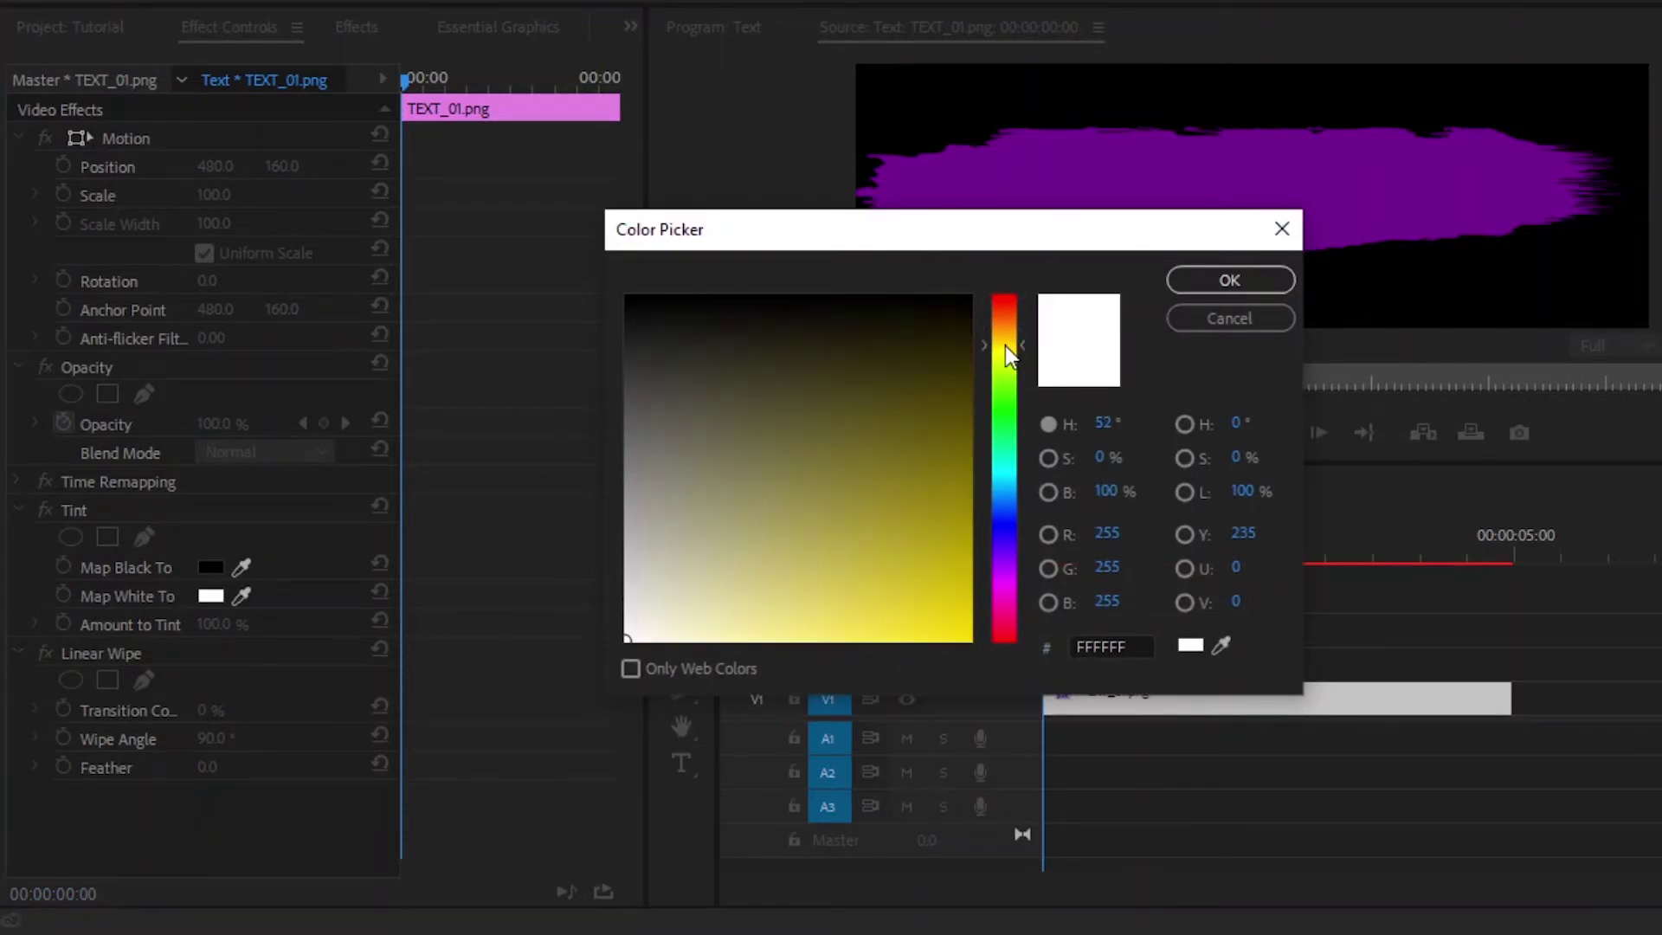
pyautogui.click(948, 632)
pyautogui.click(1224, 278)
pyautogui.moveTo(241, 567); pyautogui.dragTo(215, 594)
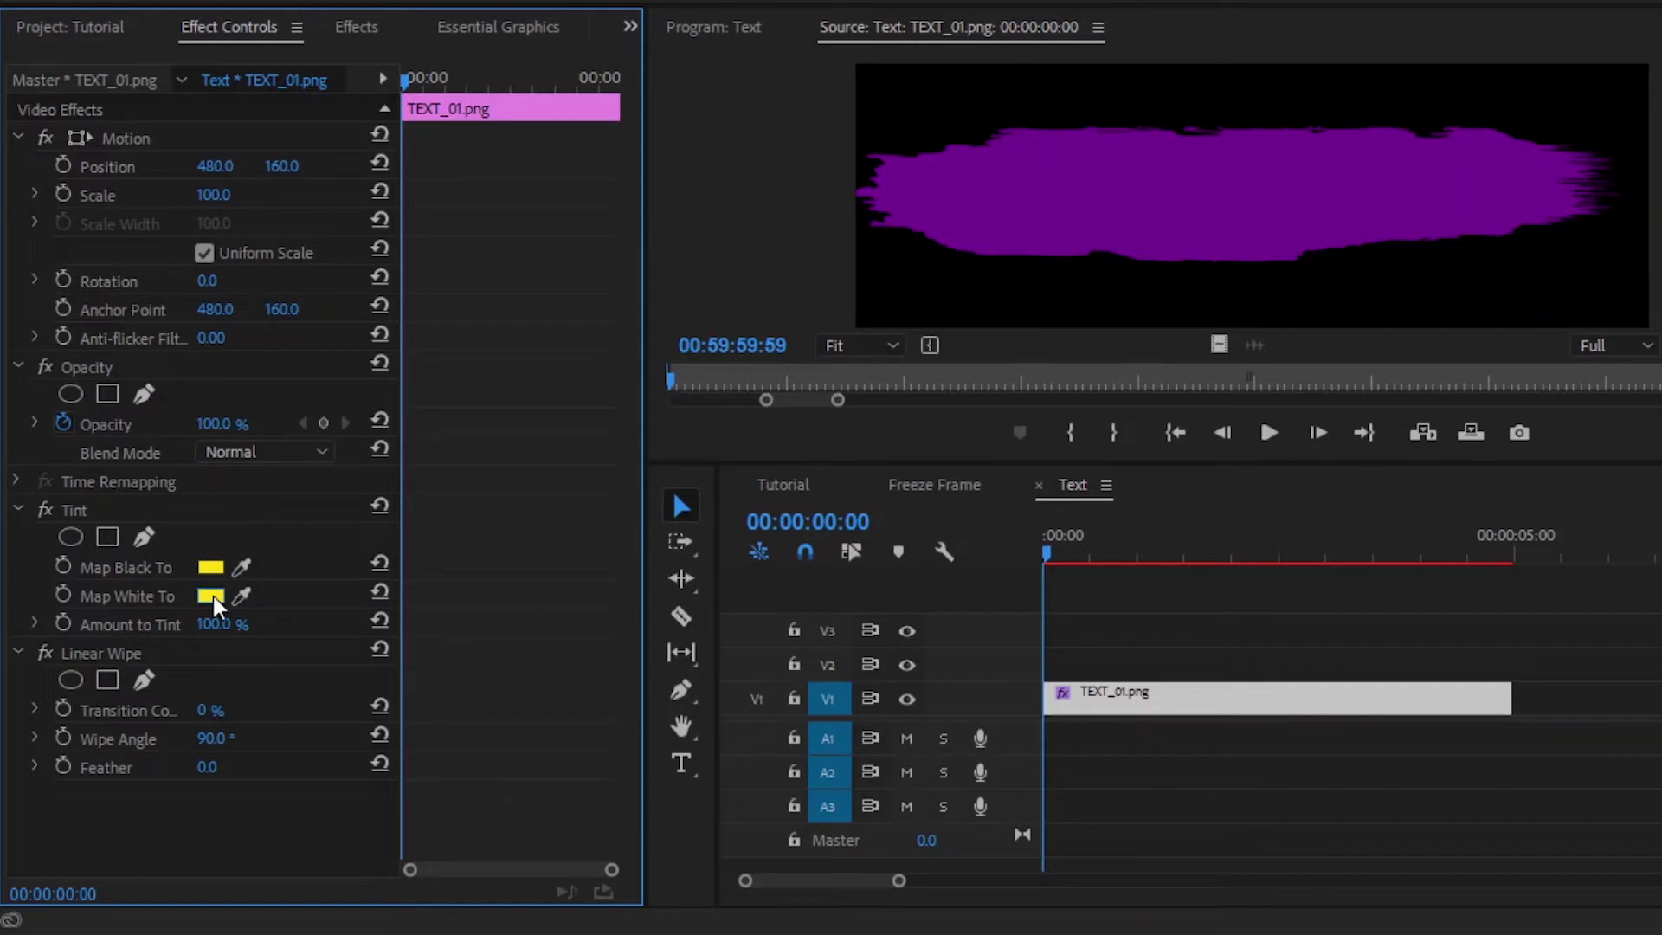
pyautogui.click(690, 26)
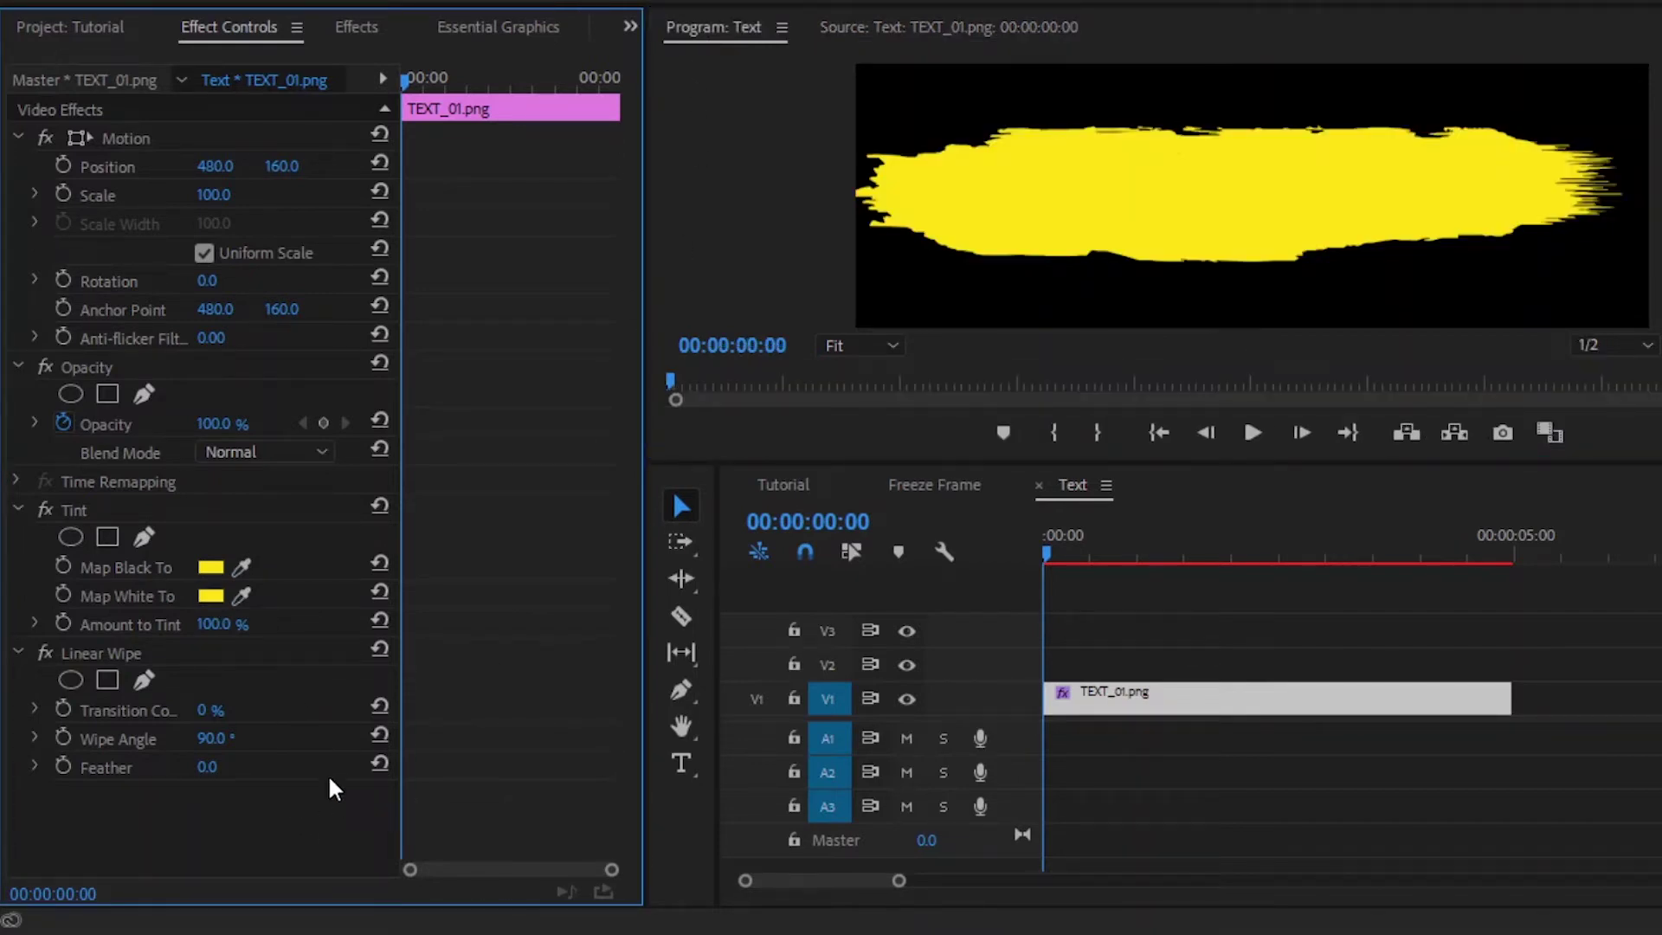
# Start keyframing Linear Wipe's Transition Completion at the clip's beginning with a value of 100%.
pyautogui.click(119, 654)
pyautogui.click(64, 708)
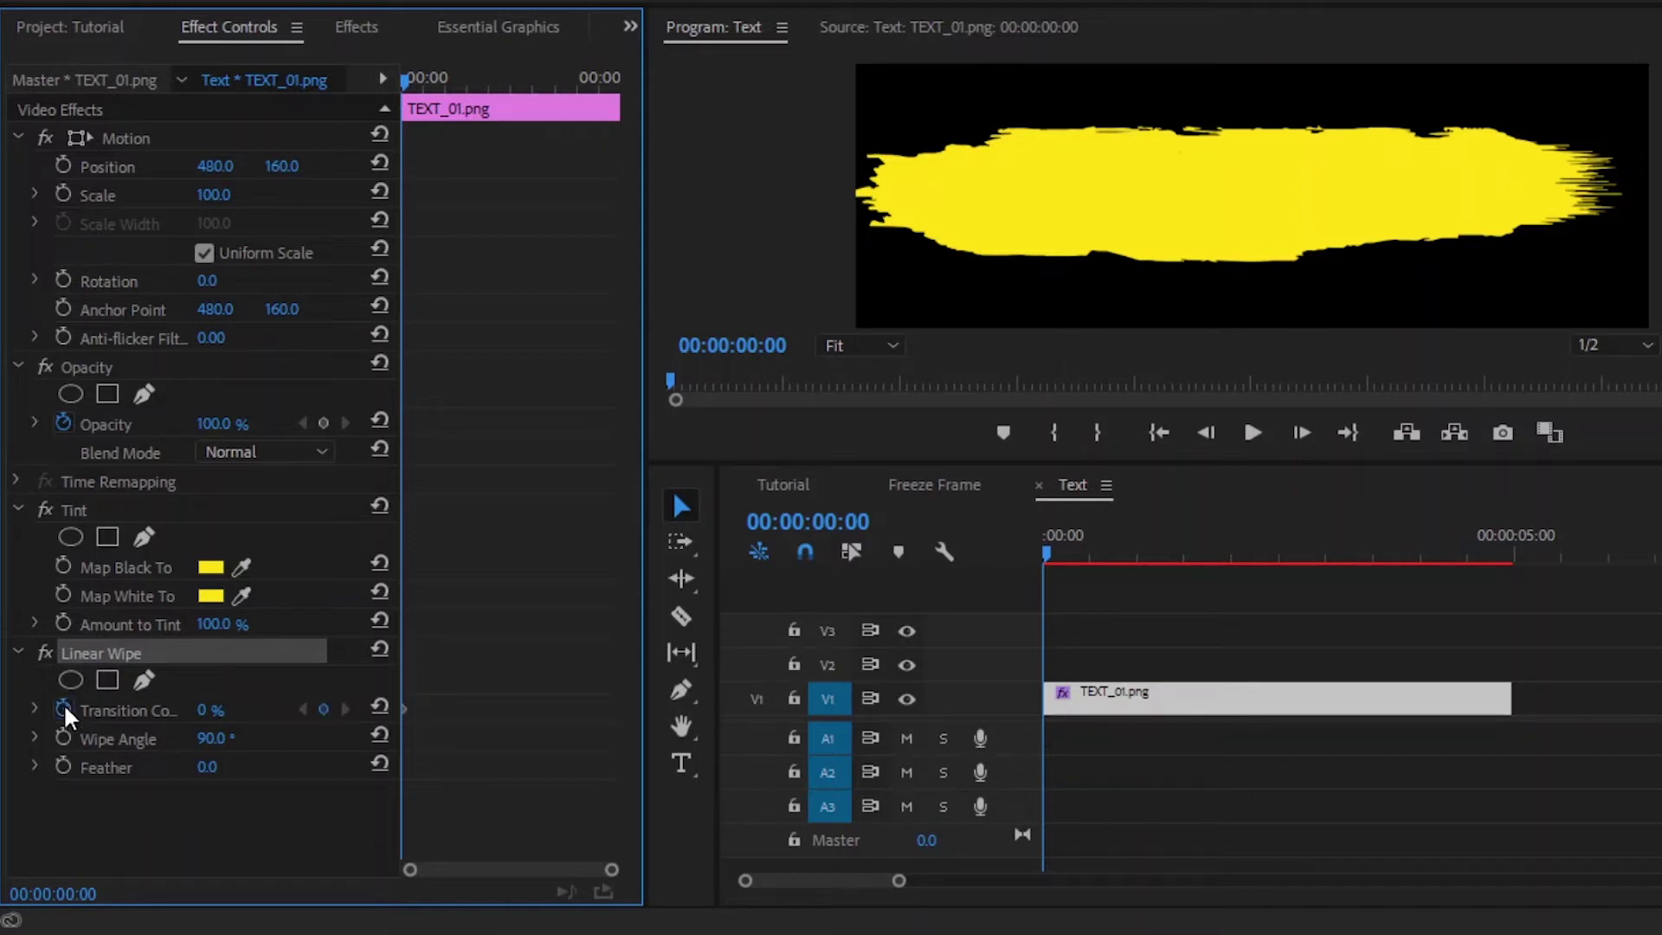
pyautogui.click(174, 712)
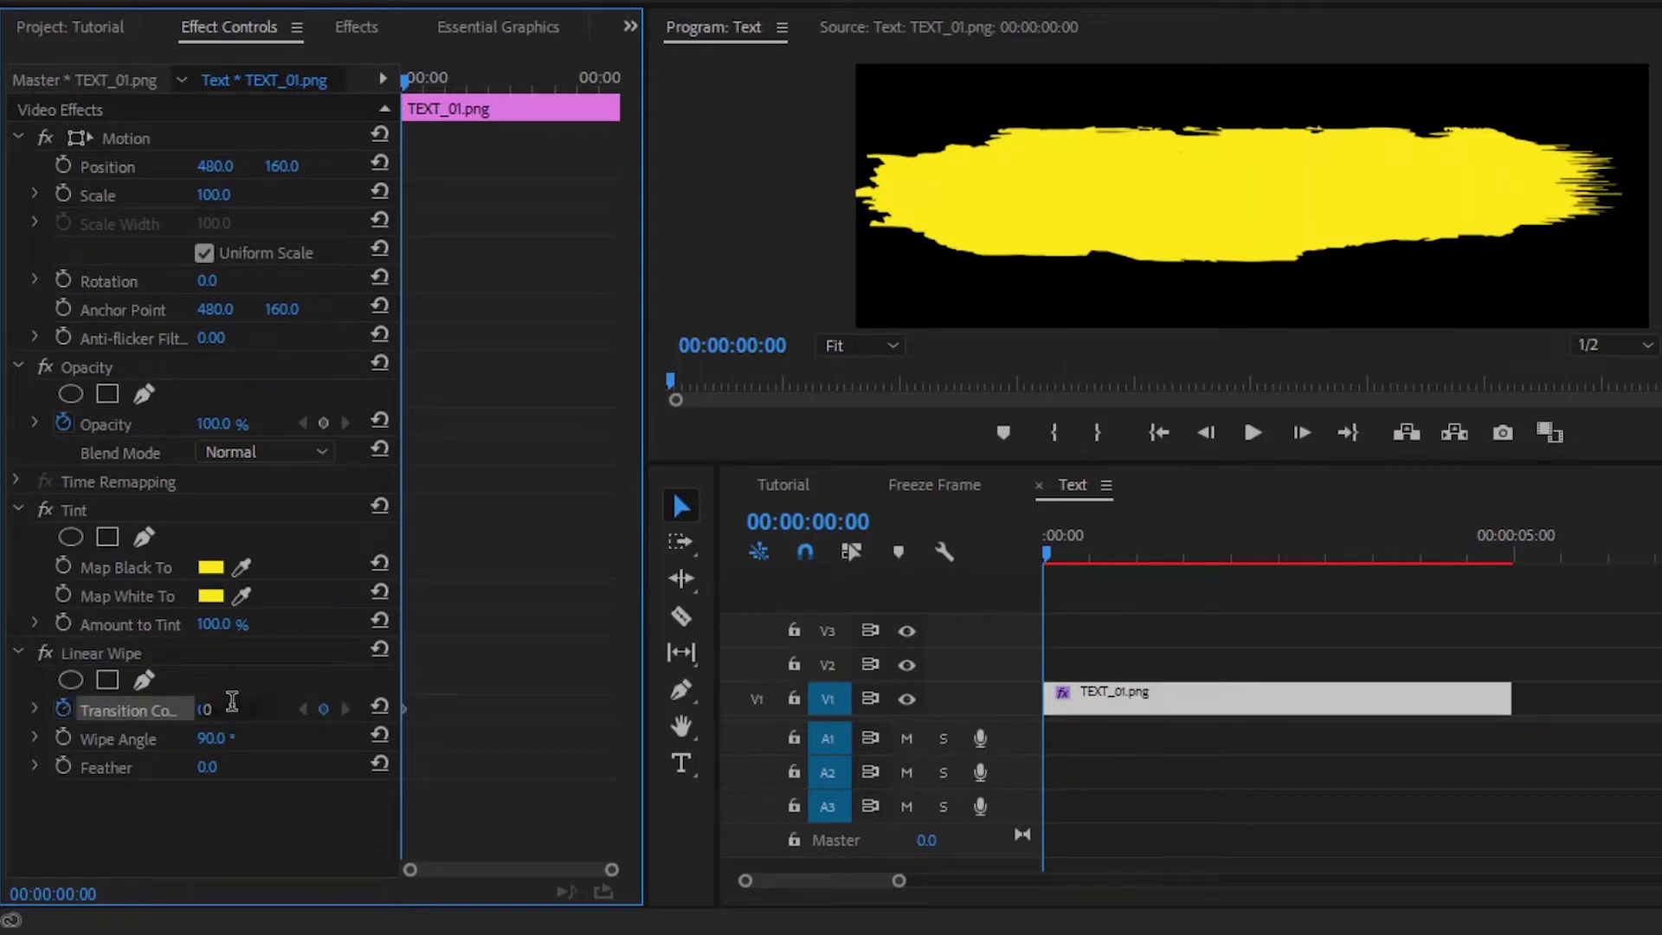
pyautogui.write('100')
pyautogui.press('Return')
# Add a Transition Completion keyframe at 00:00:00:15 with a value of 0%.
pyautogui.moveTo(612, 869); pyautogui.dragTo(454, 869)
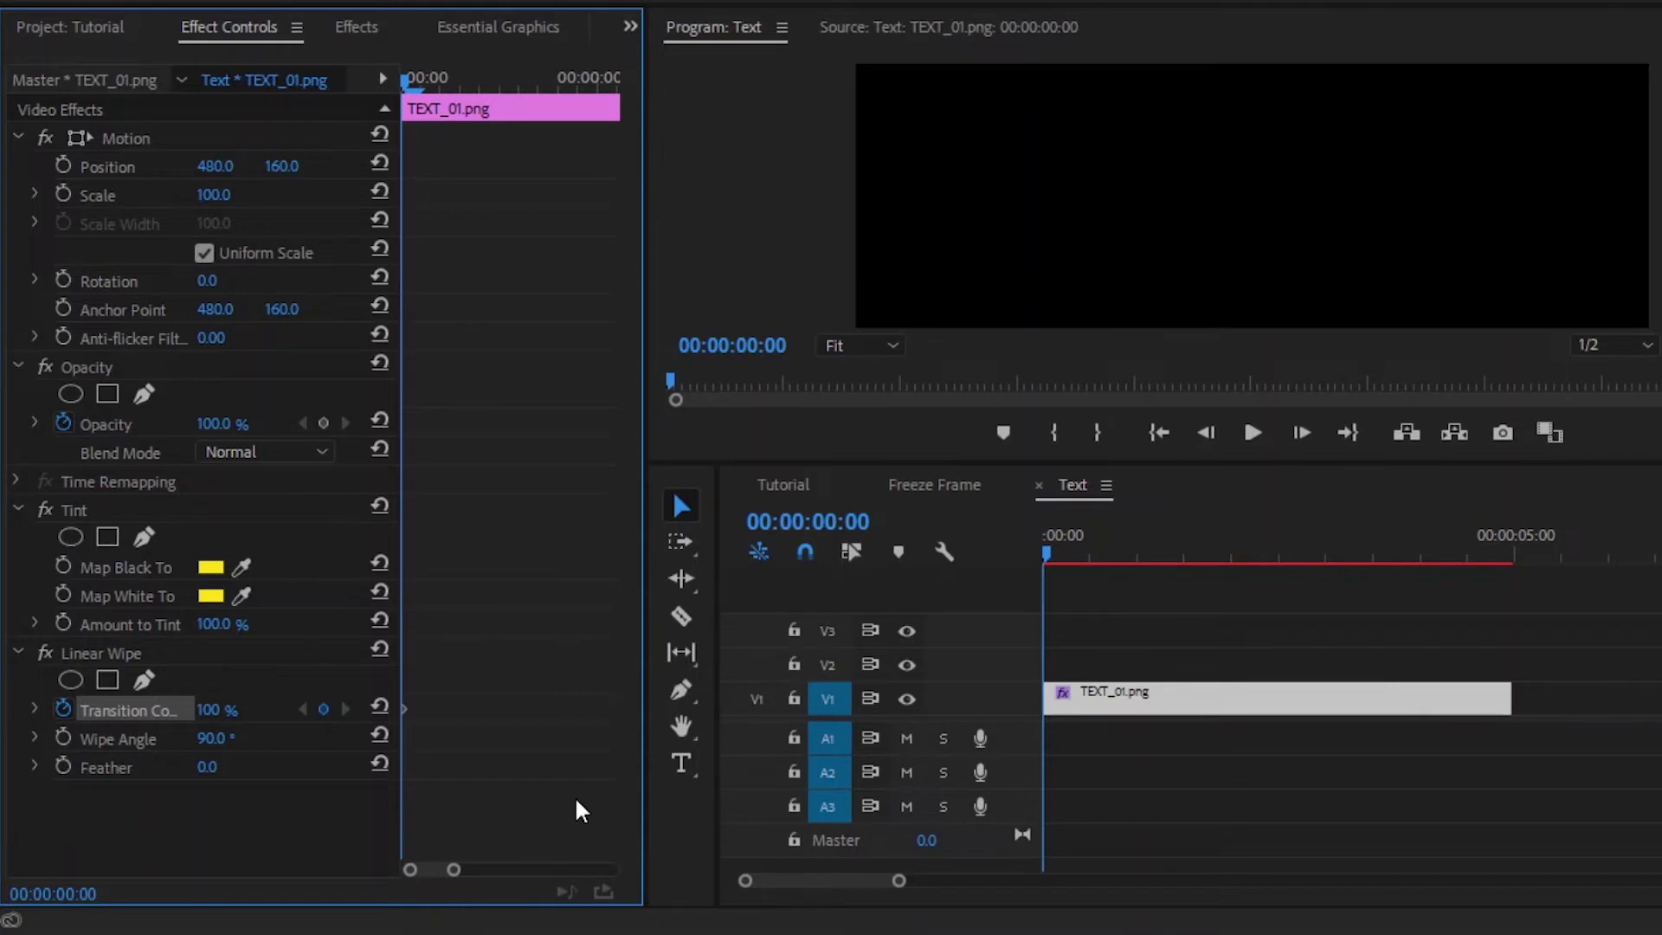
pyautogui.hotkey('shift', 'Right')
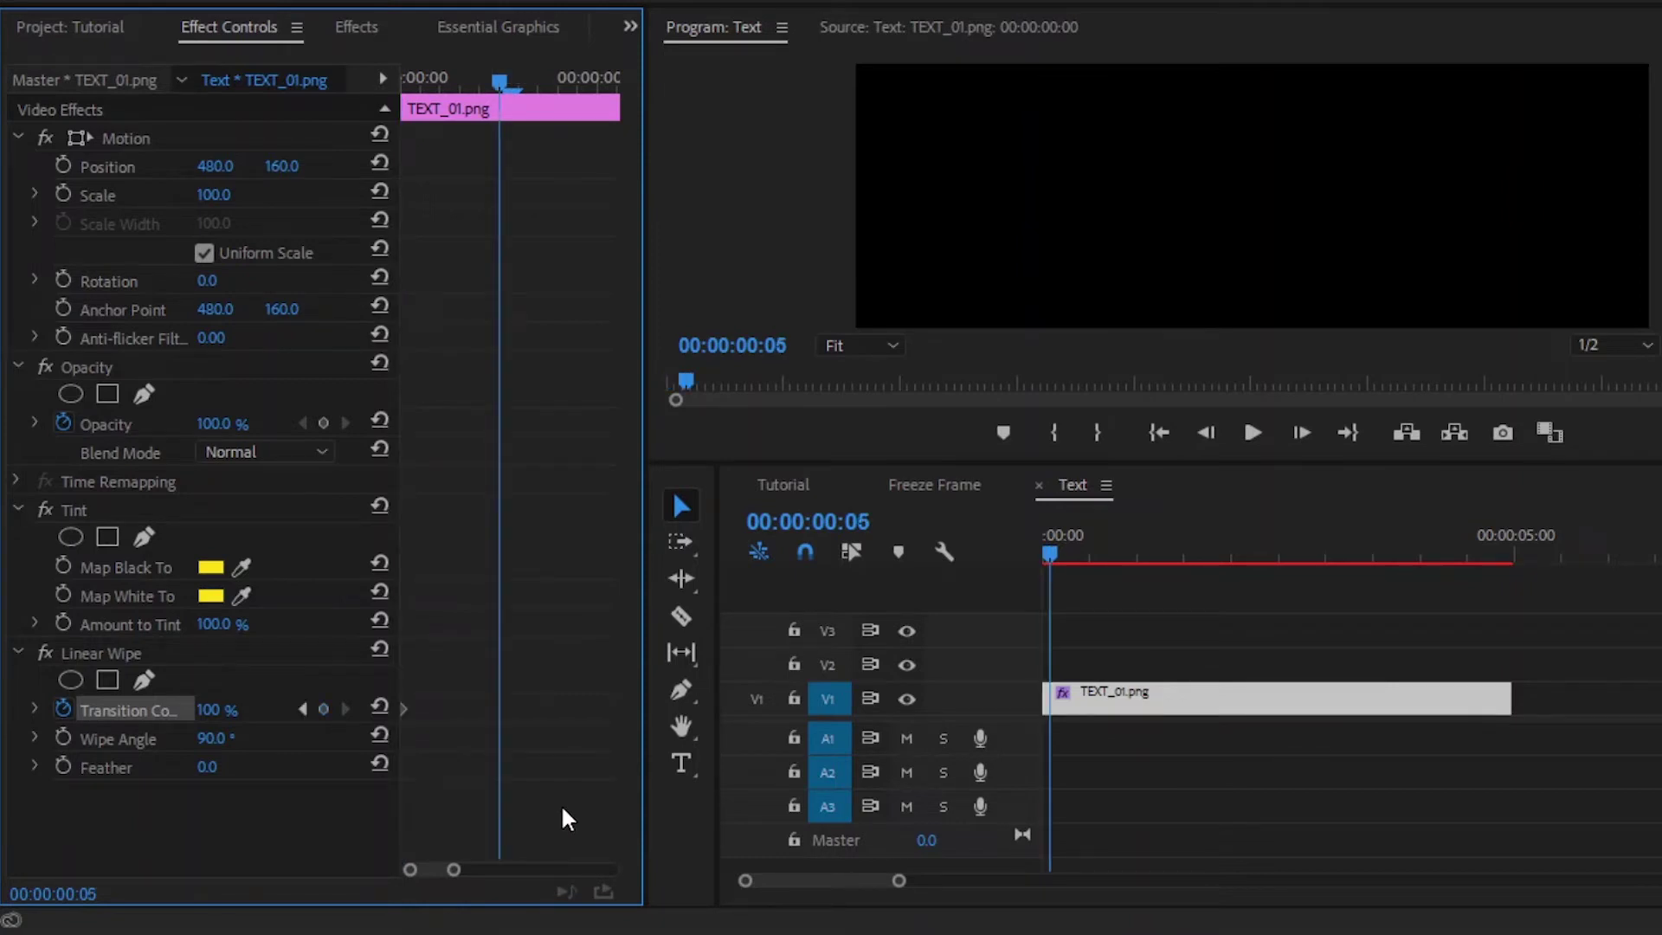
pyautogui.hotkey('shift', 'Right')
pyautogui.moveTo(463, 866); pyautogui.dragTo(485, 869)
pyautogui.hotkey('shift', 'Right')
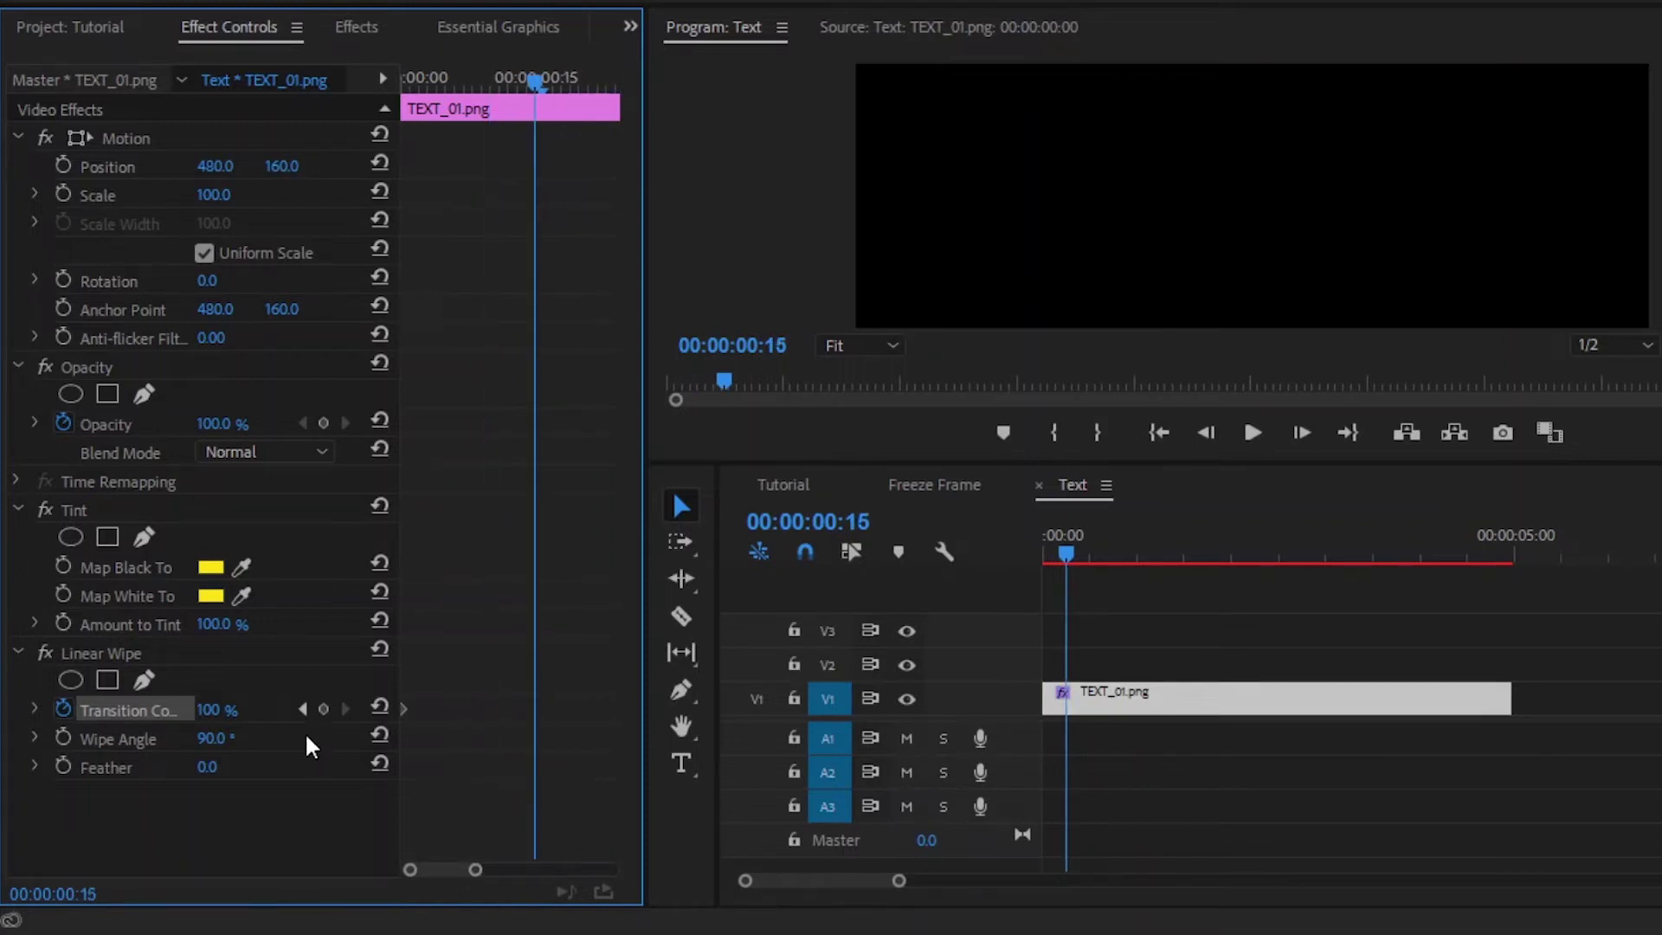
pyautogui.click(321, 708)
pyautogui.click(216, 709)
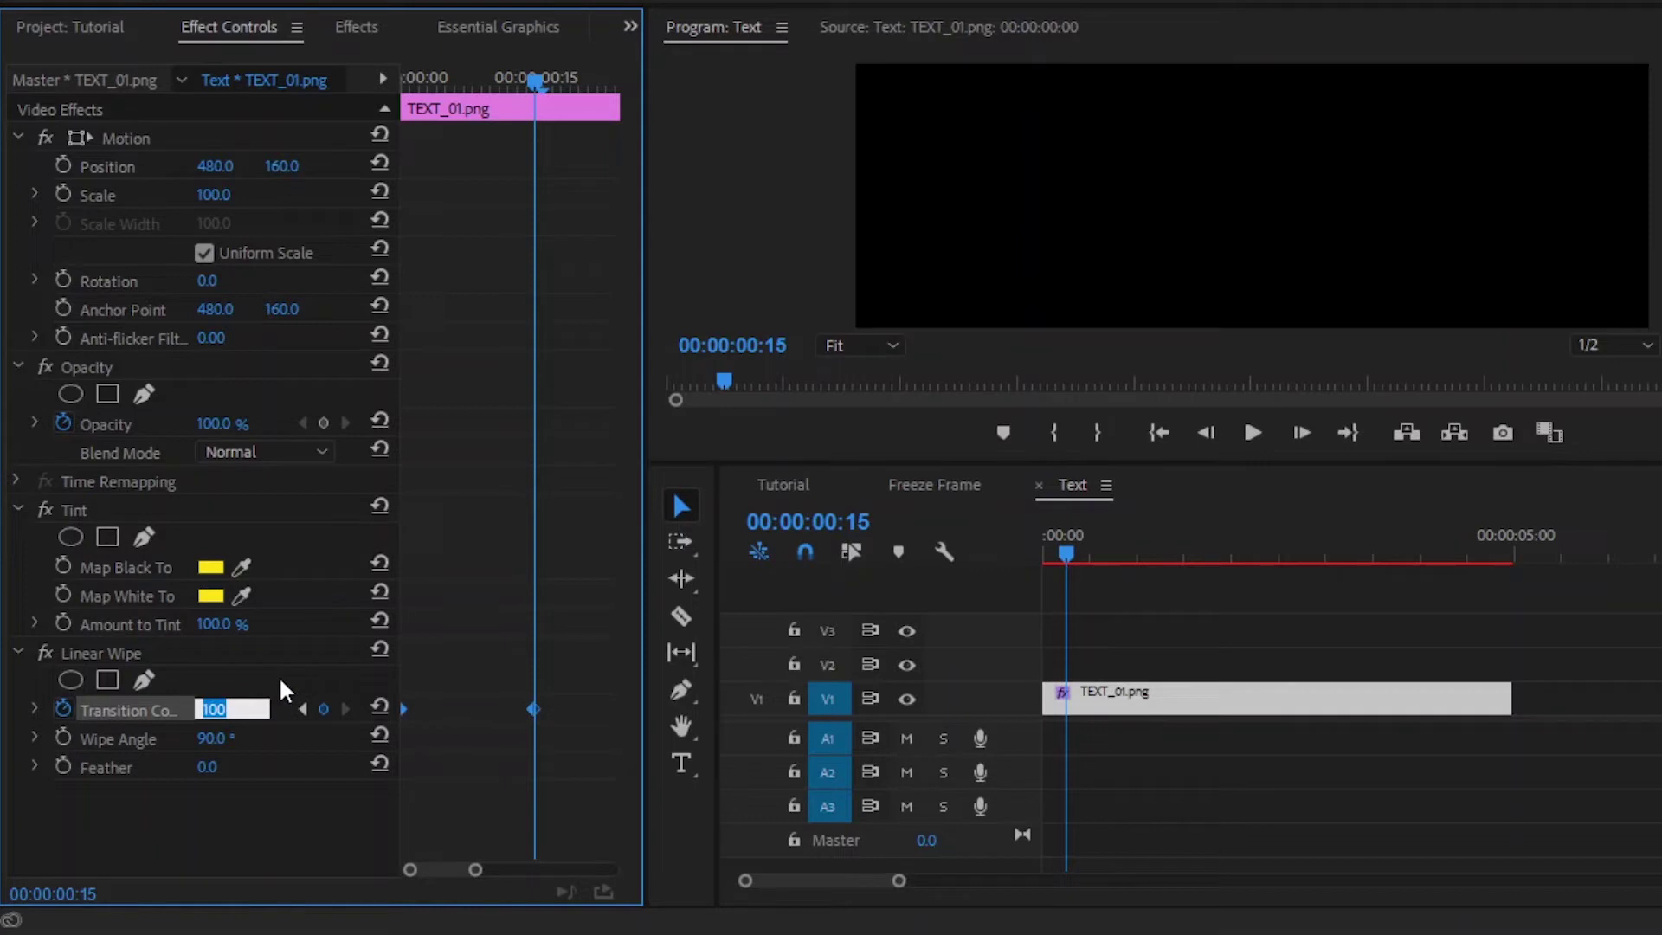
pyautogui.write('0')
pyautogui.press('Return')
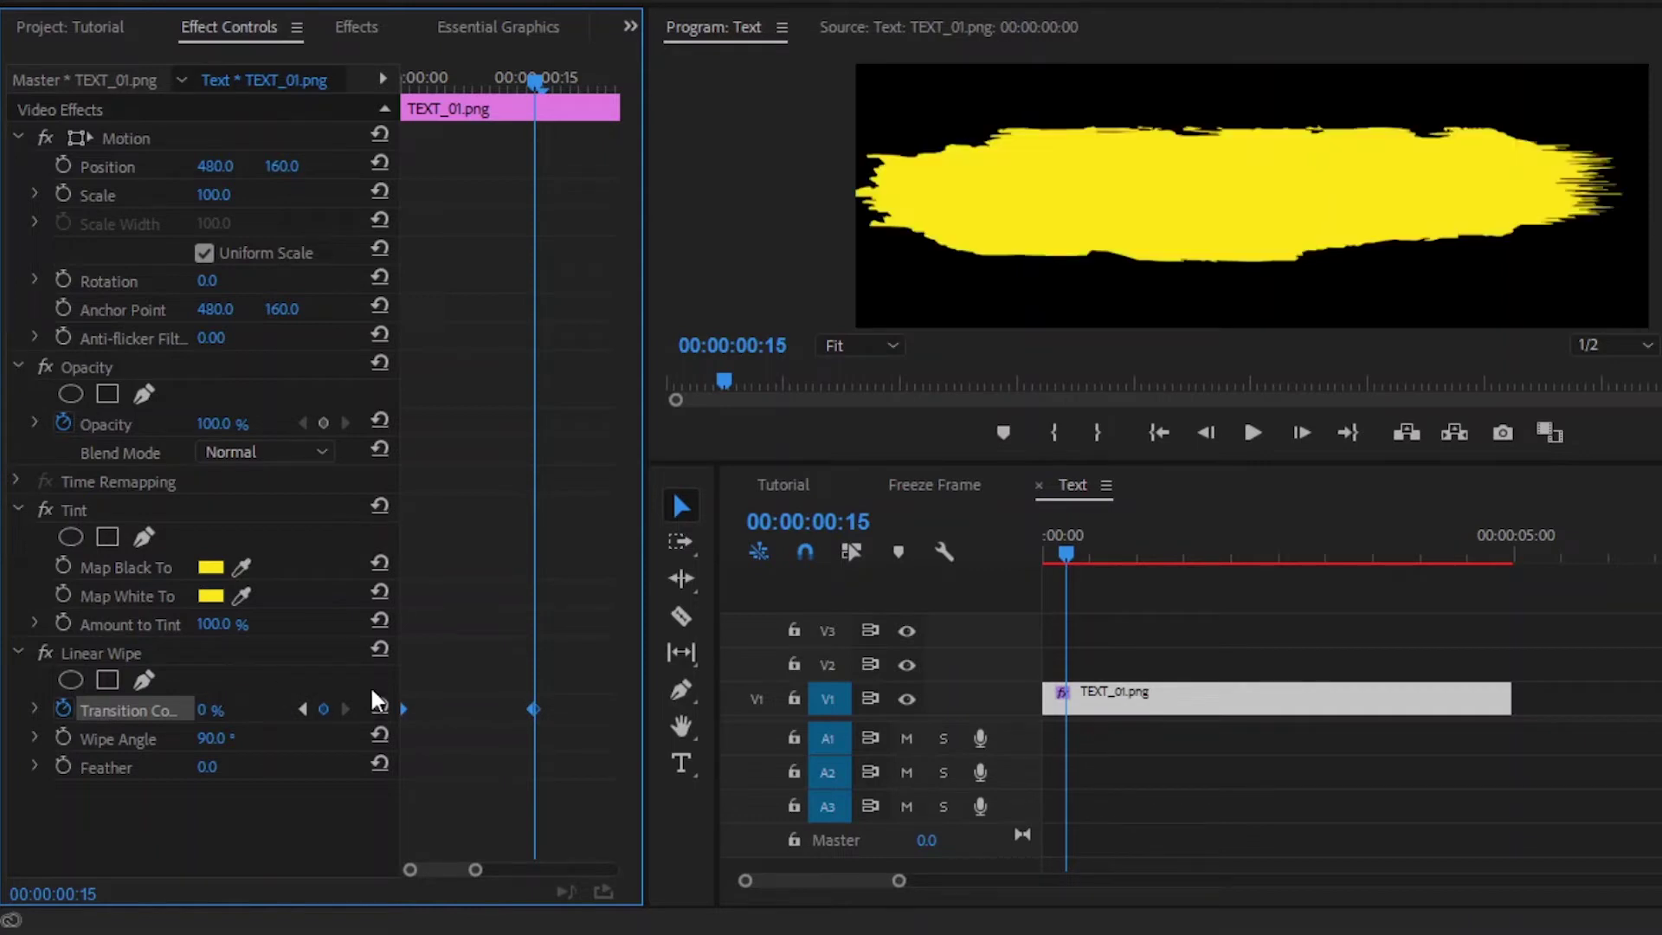
# Apply Ease In to the second Transition Completion keyframe and Ease Out to the first one.
pyautogui.rightClick(537, 714)
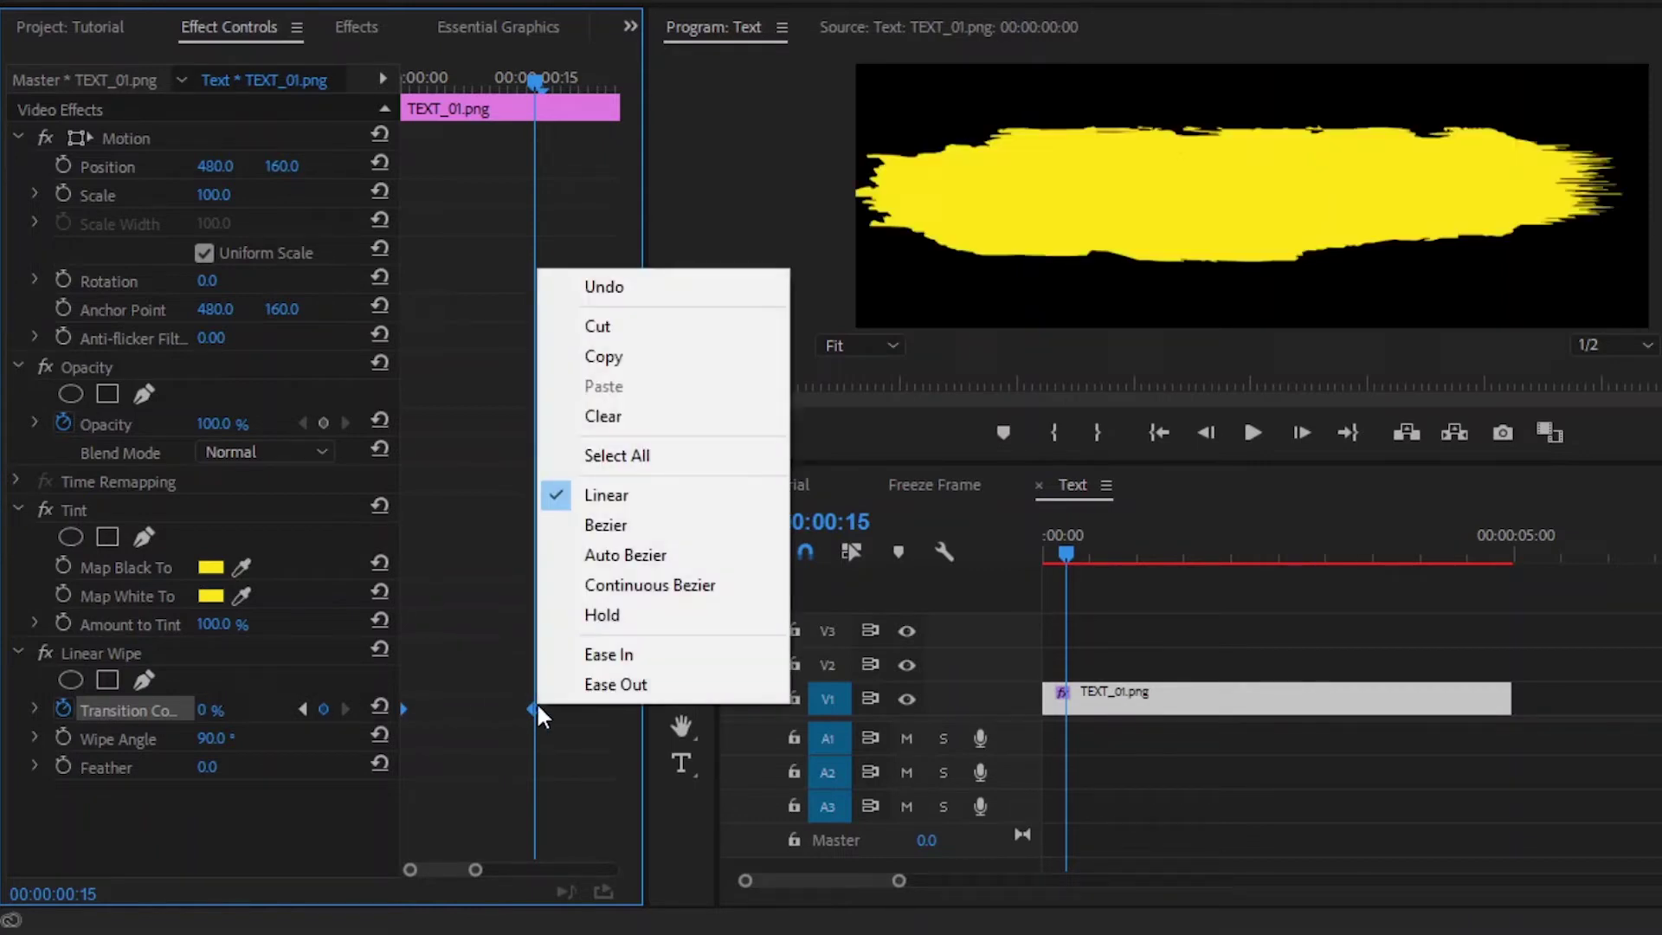
pyautogui.click(584, 658)
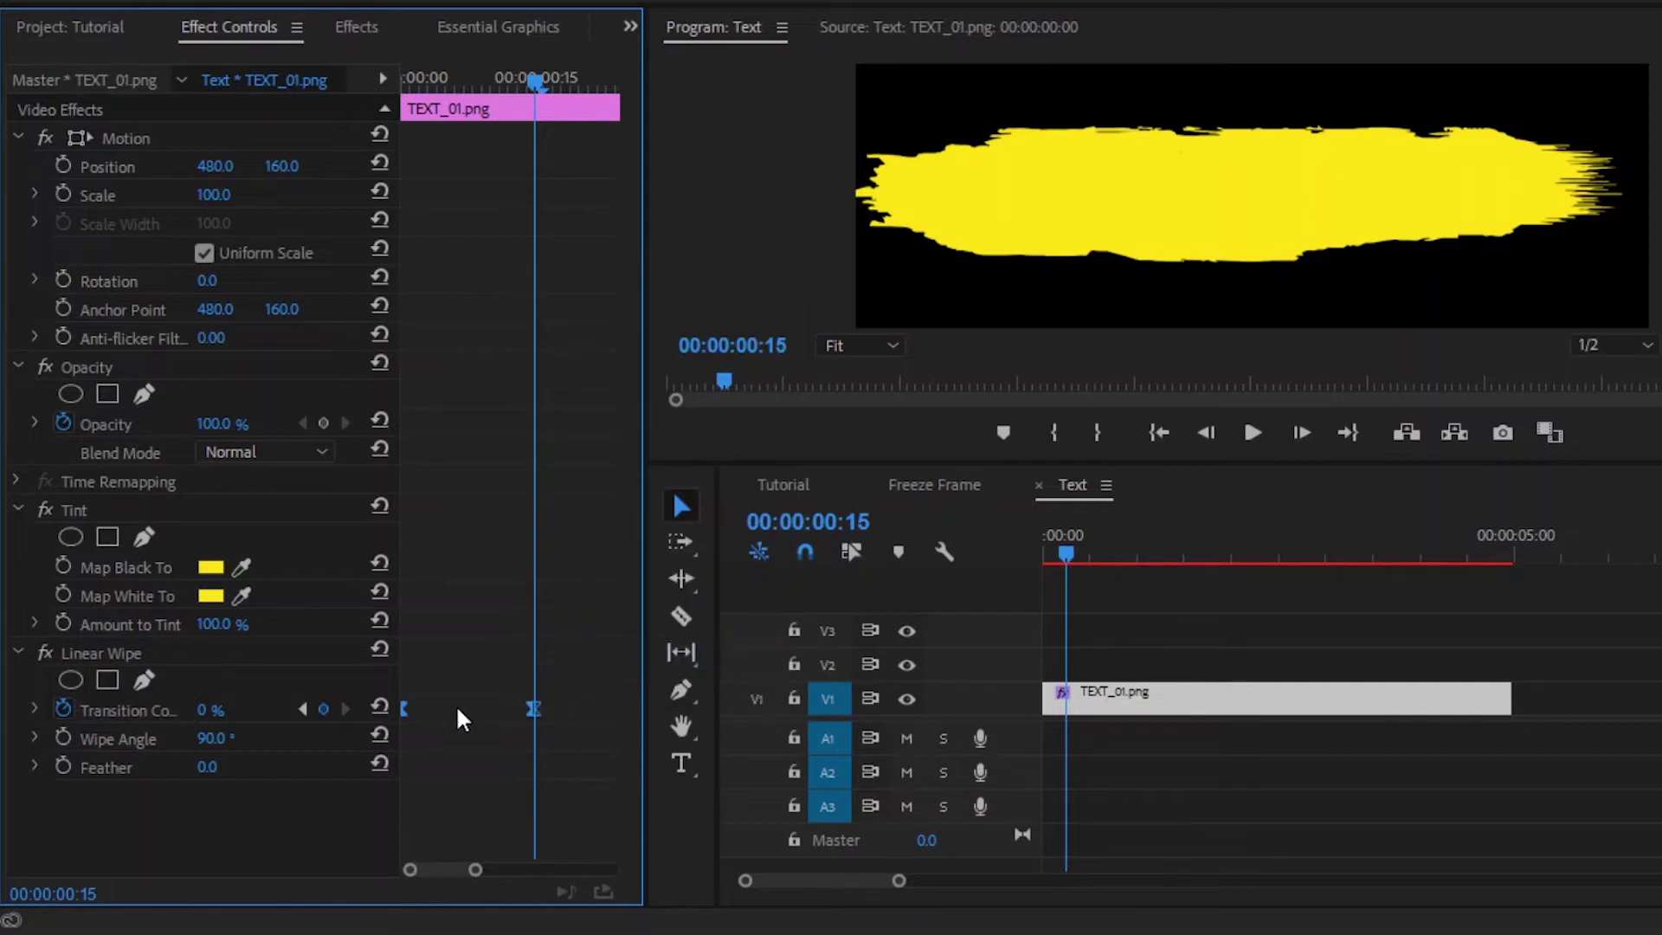
pyautogui.rightClick(404, 710)
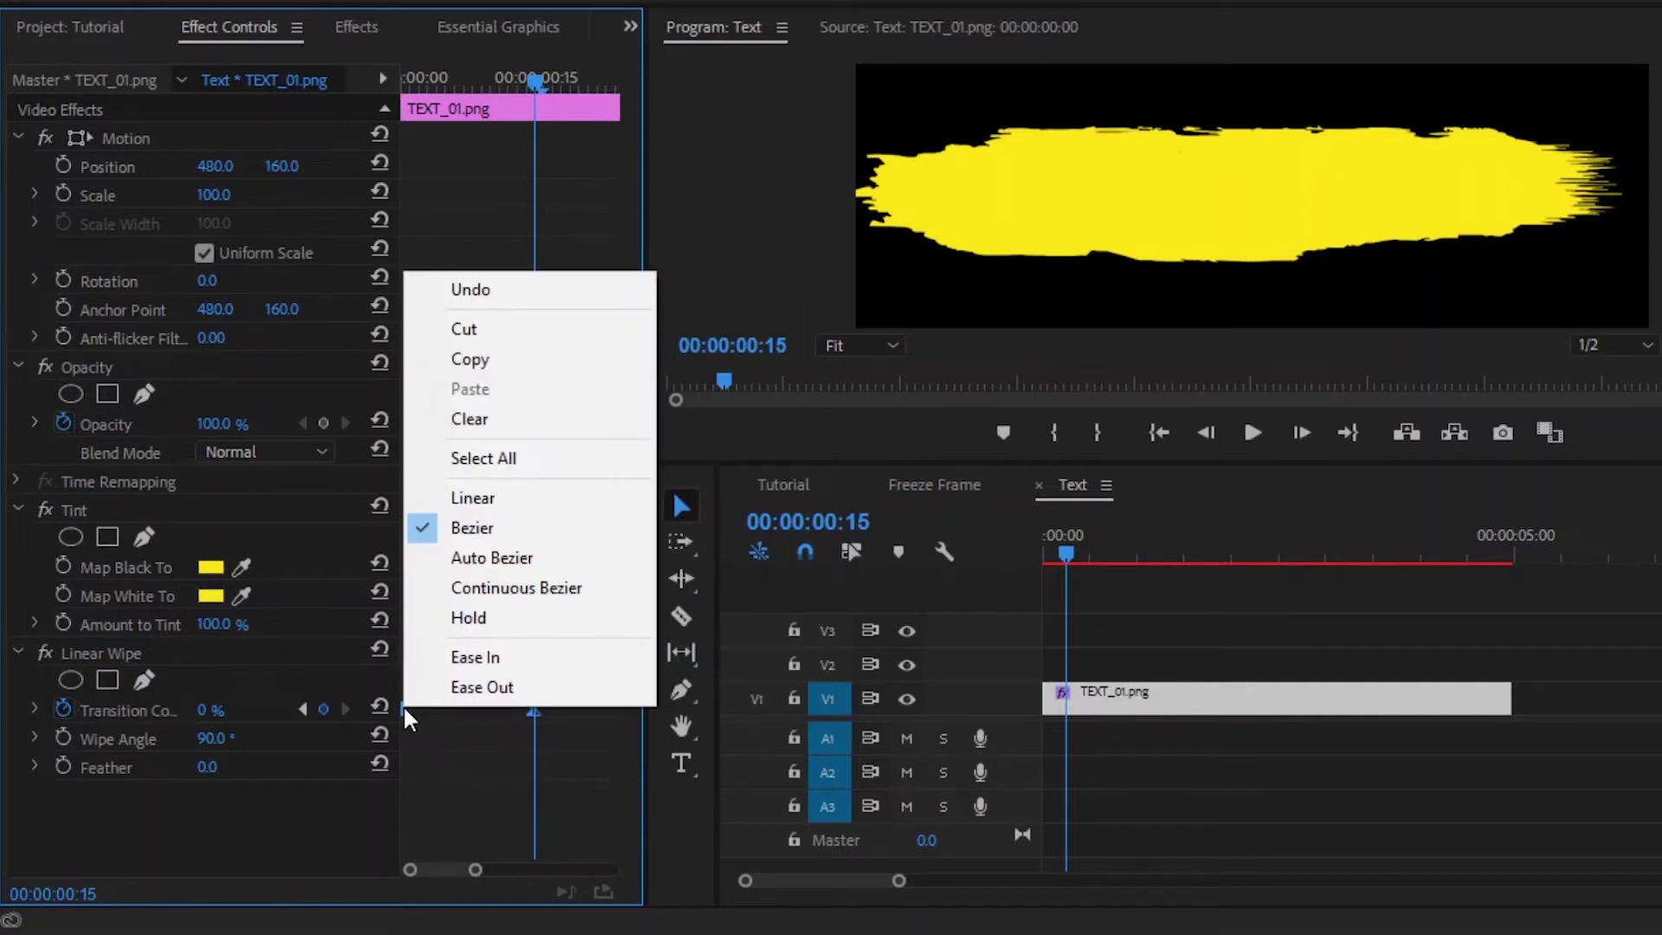
pyautogui.click(440, 686)
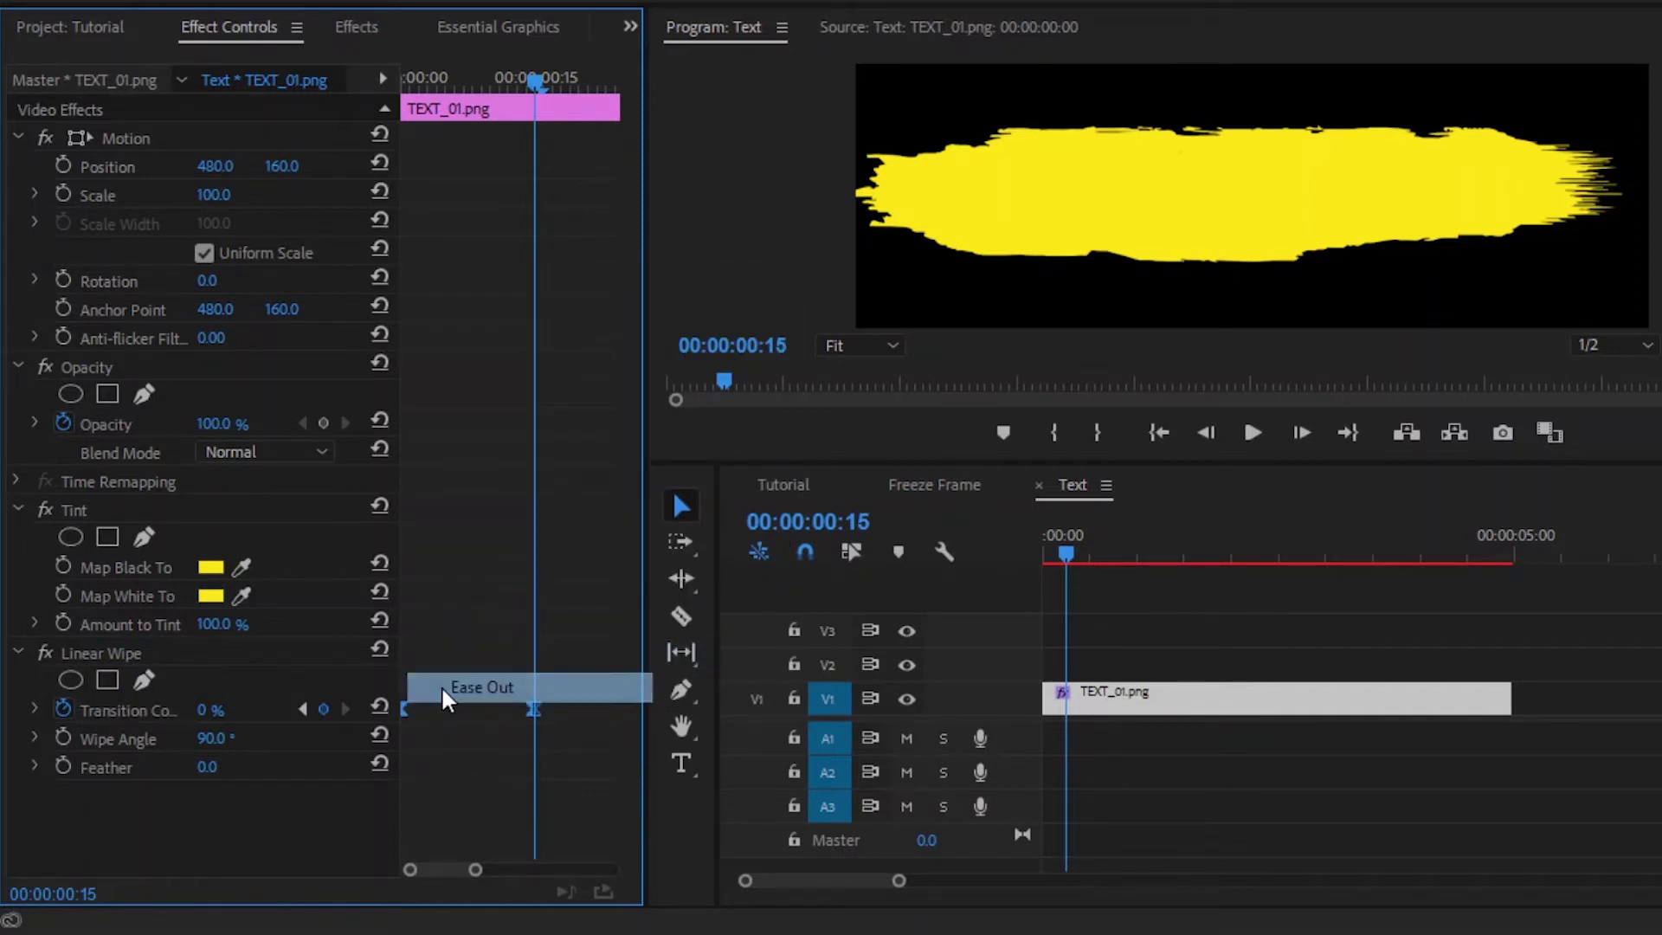
# Reshape the Transition Completion velocity curve so the wipe starts fast and slows toward the second keyframe, and collapse Linear Wipe.
pyautogui.click(36, 708)
pyautogui.scroll(-2, 457, 641)
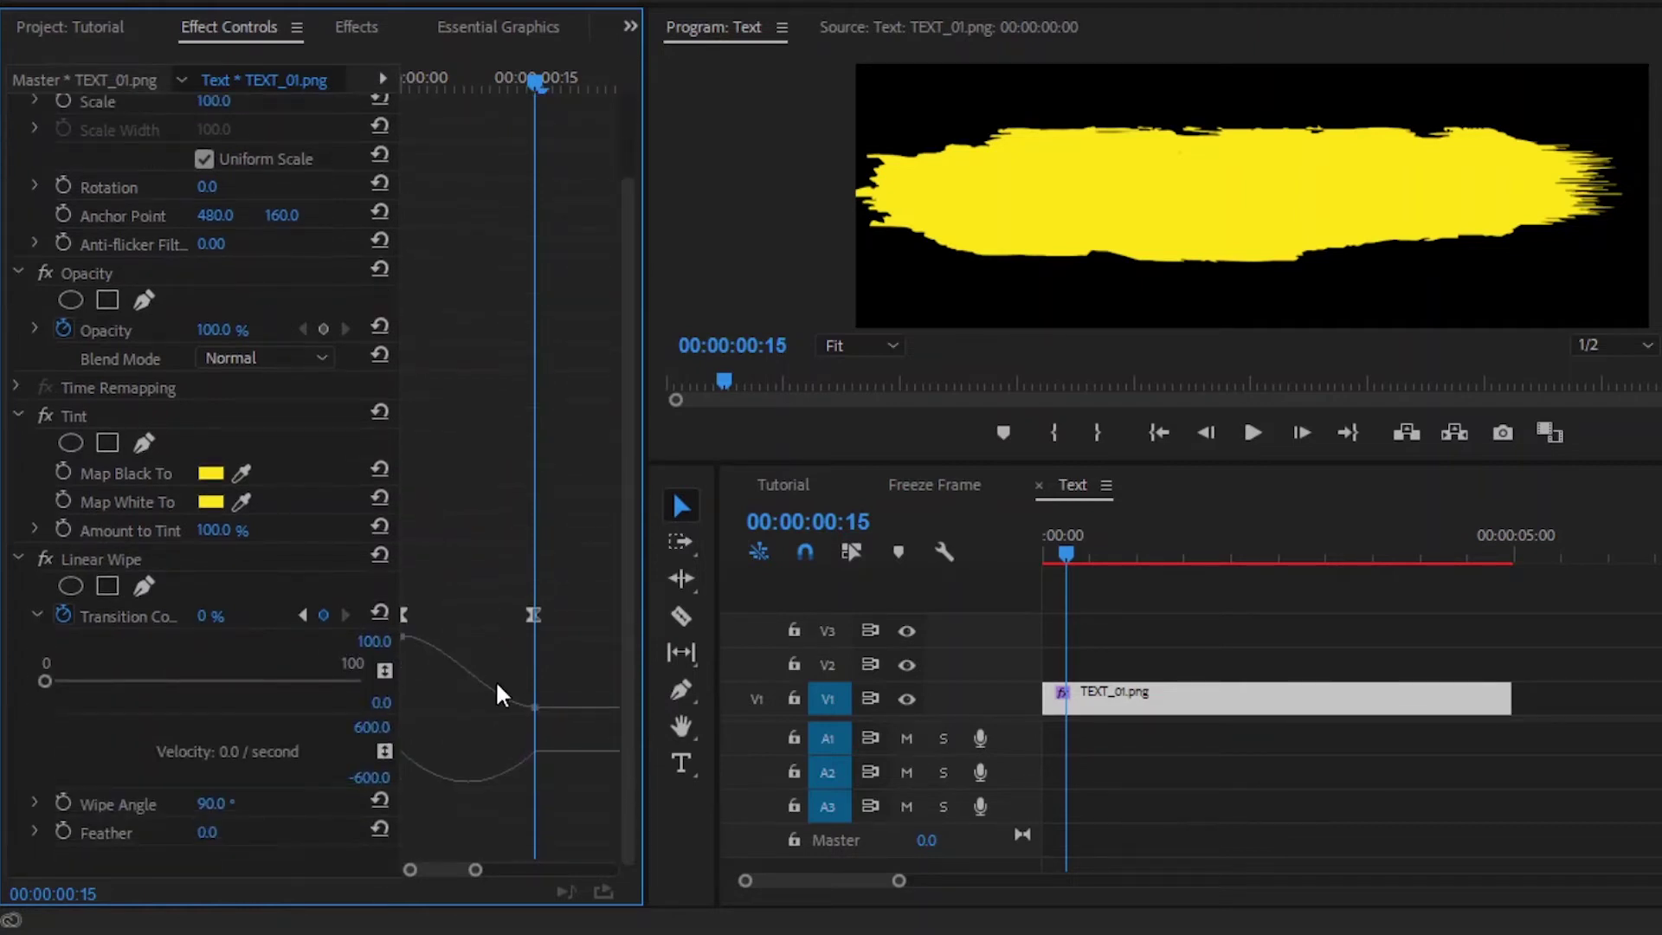
pyautogui.click(534, 615)
pyautogui.moveTo(516, 758); pyautogui.dragTo(445, 756)
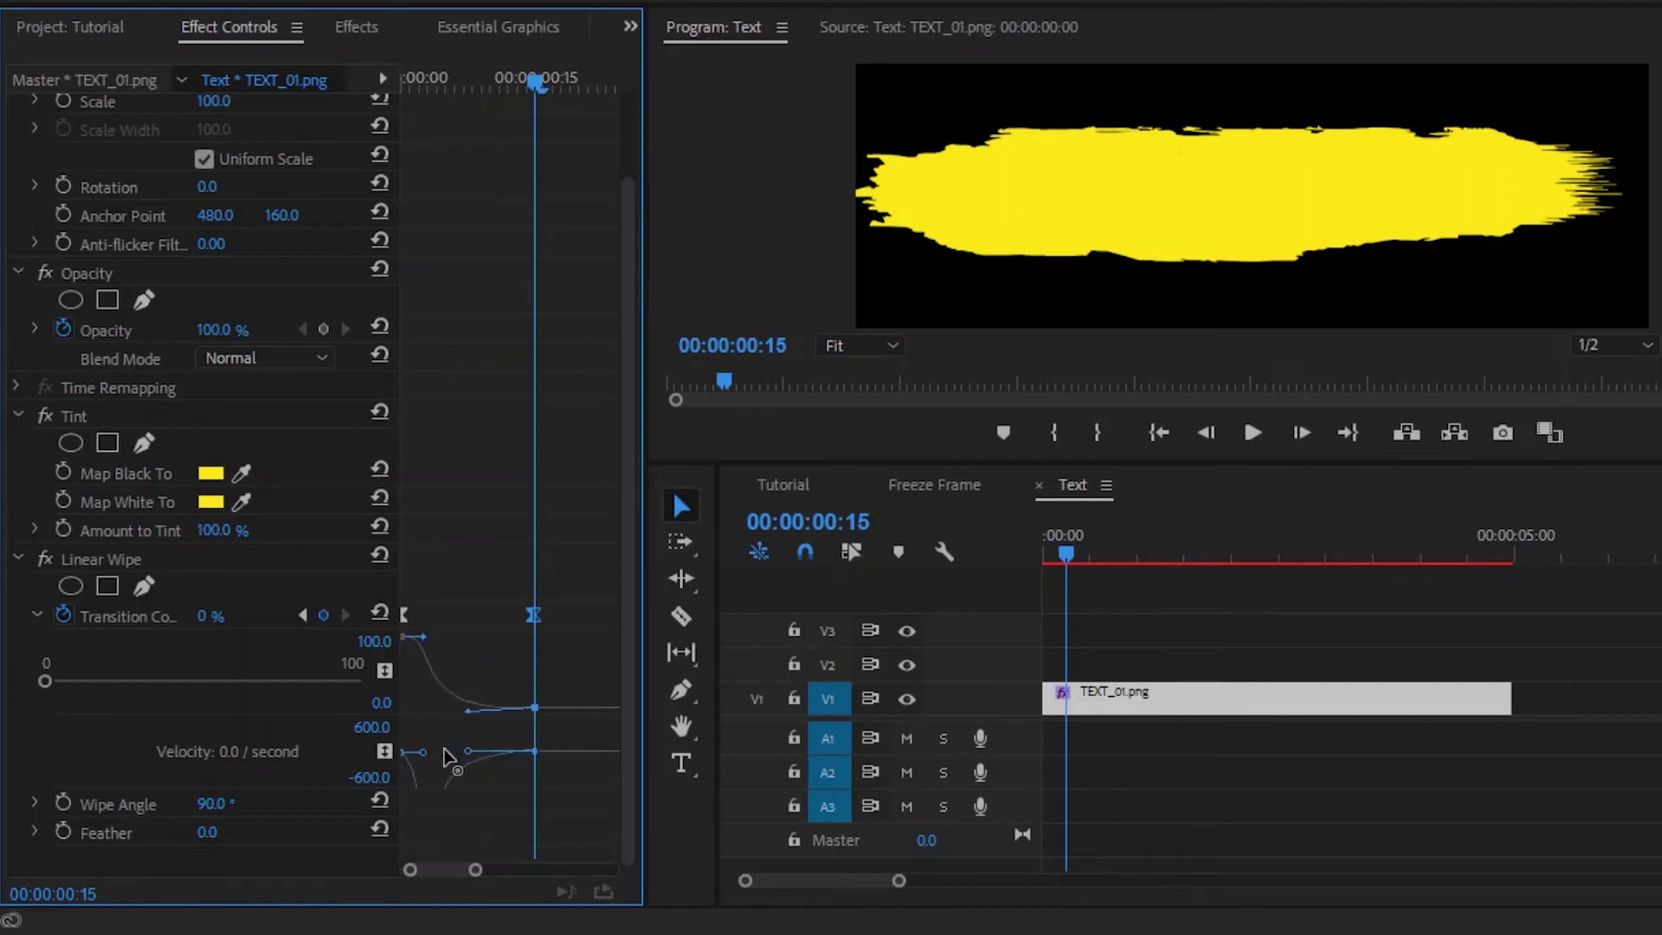
pyautogui.click(570, 653)
pyautogui.click(19, 559)
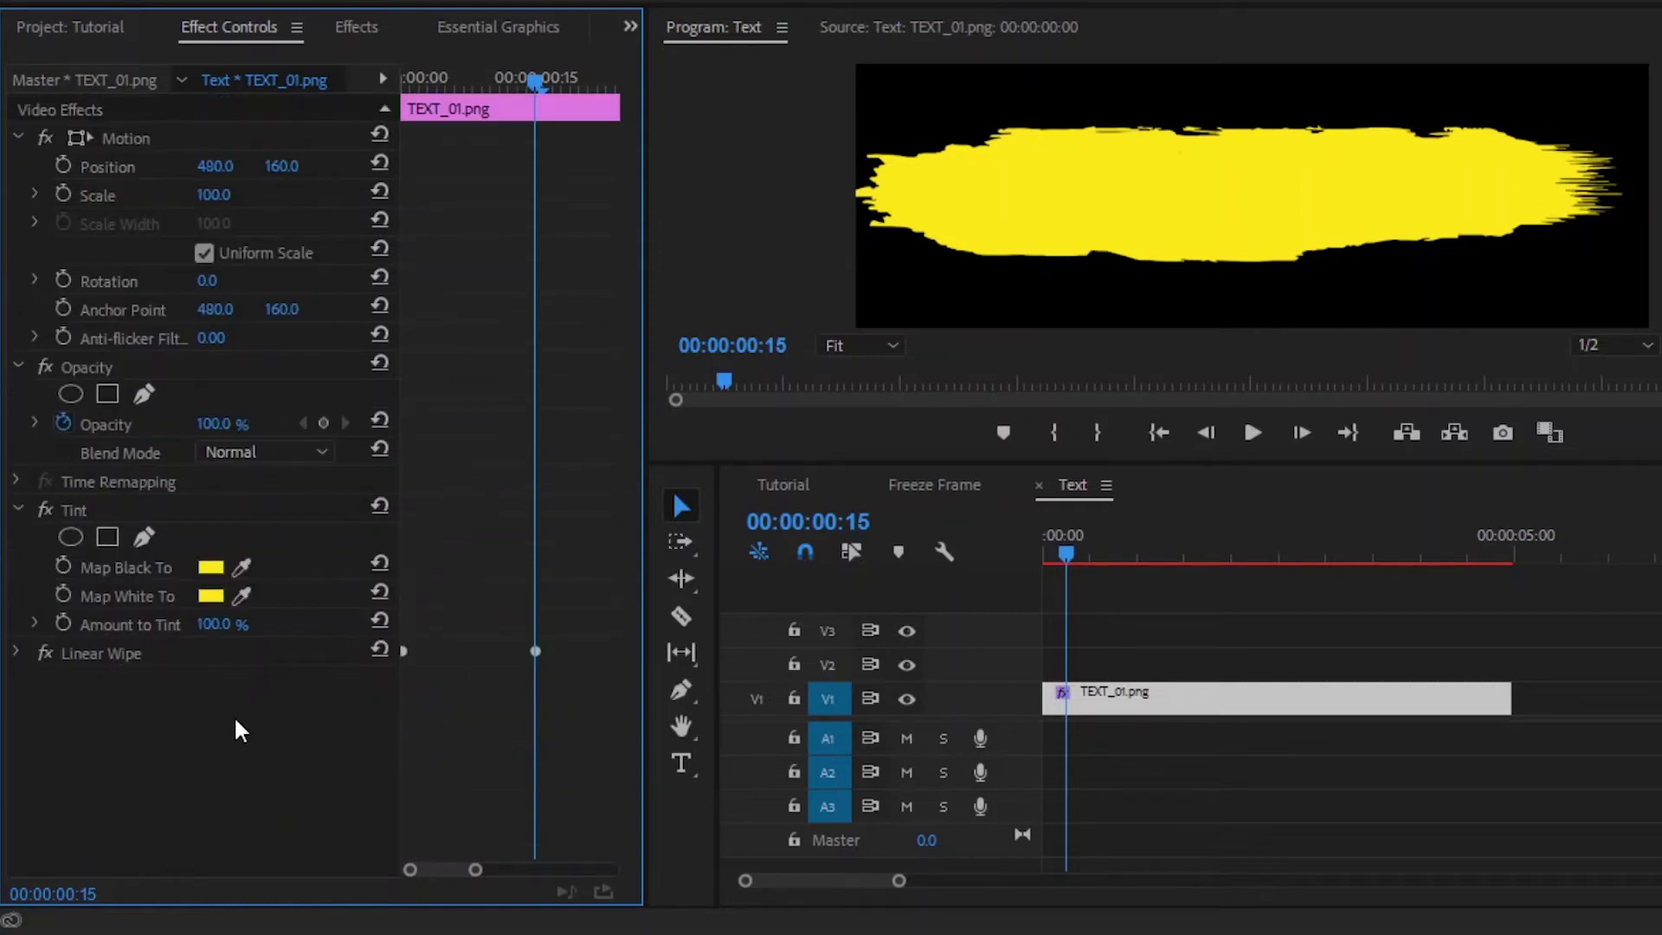
# Set the Linear Wipe feather to 77.
pyautogui.click(16, 651)
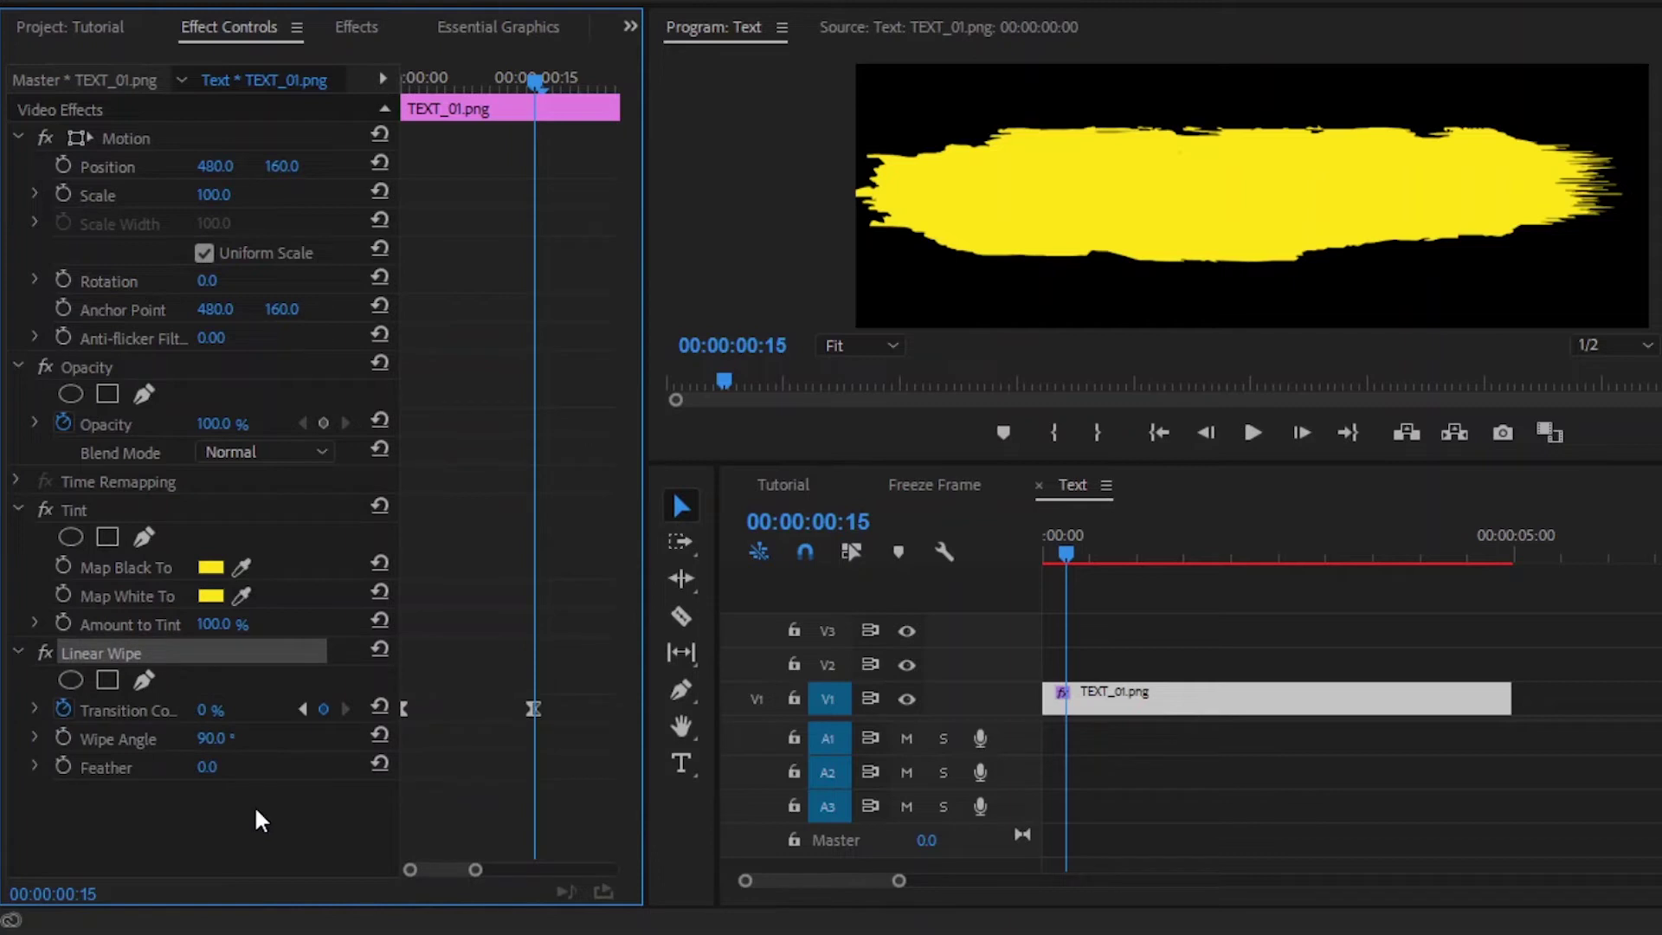
pyautogui.click(207, 767)
pyautogui.write('77')
pyautogui.press('Return')
pyautogui.click(257, 818)
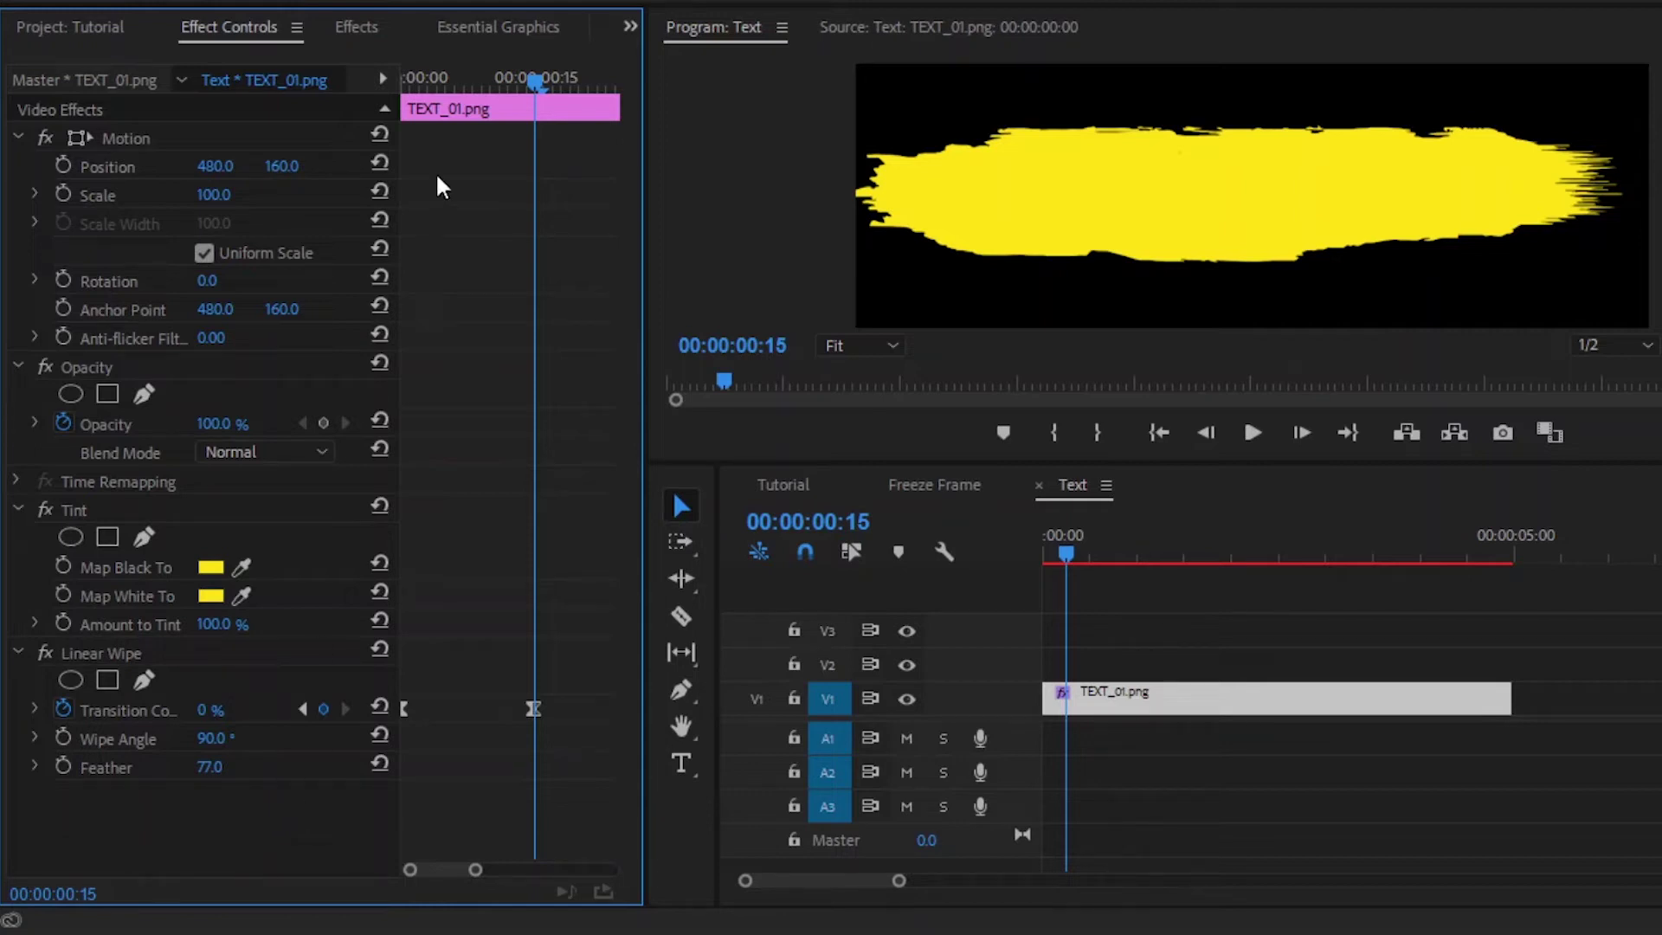
# Add a new text layer over the yellow brush stroke reading "ink Freeze Frame".
pyautogui.click(471, 31)
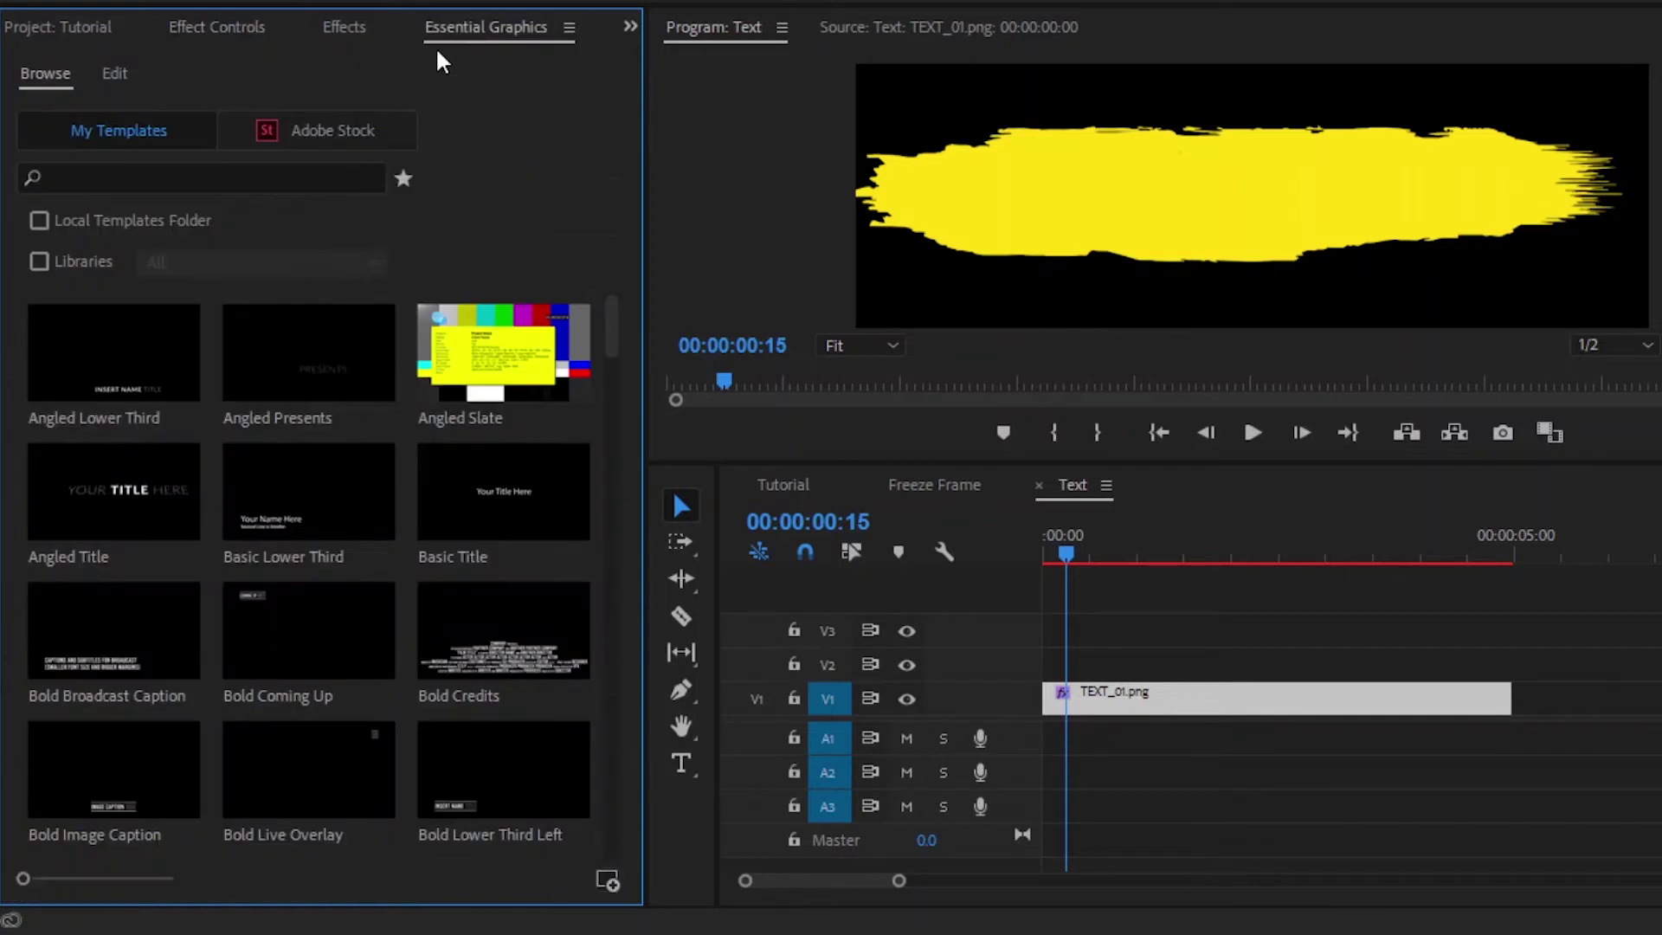
pyautogui.click(127, 71)
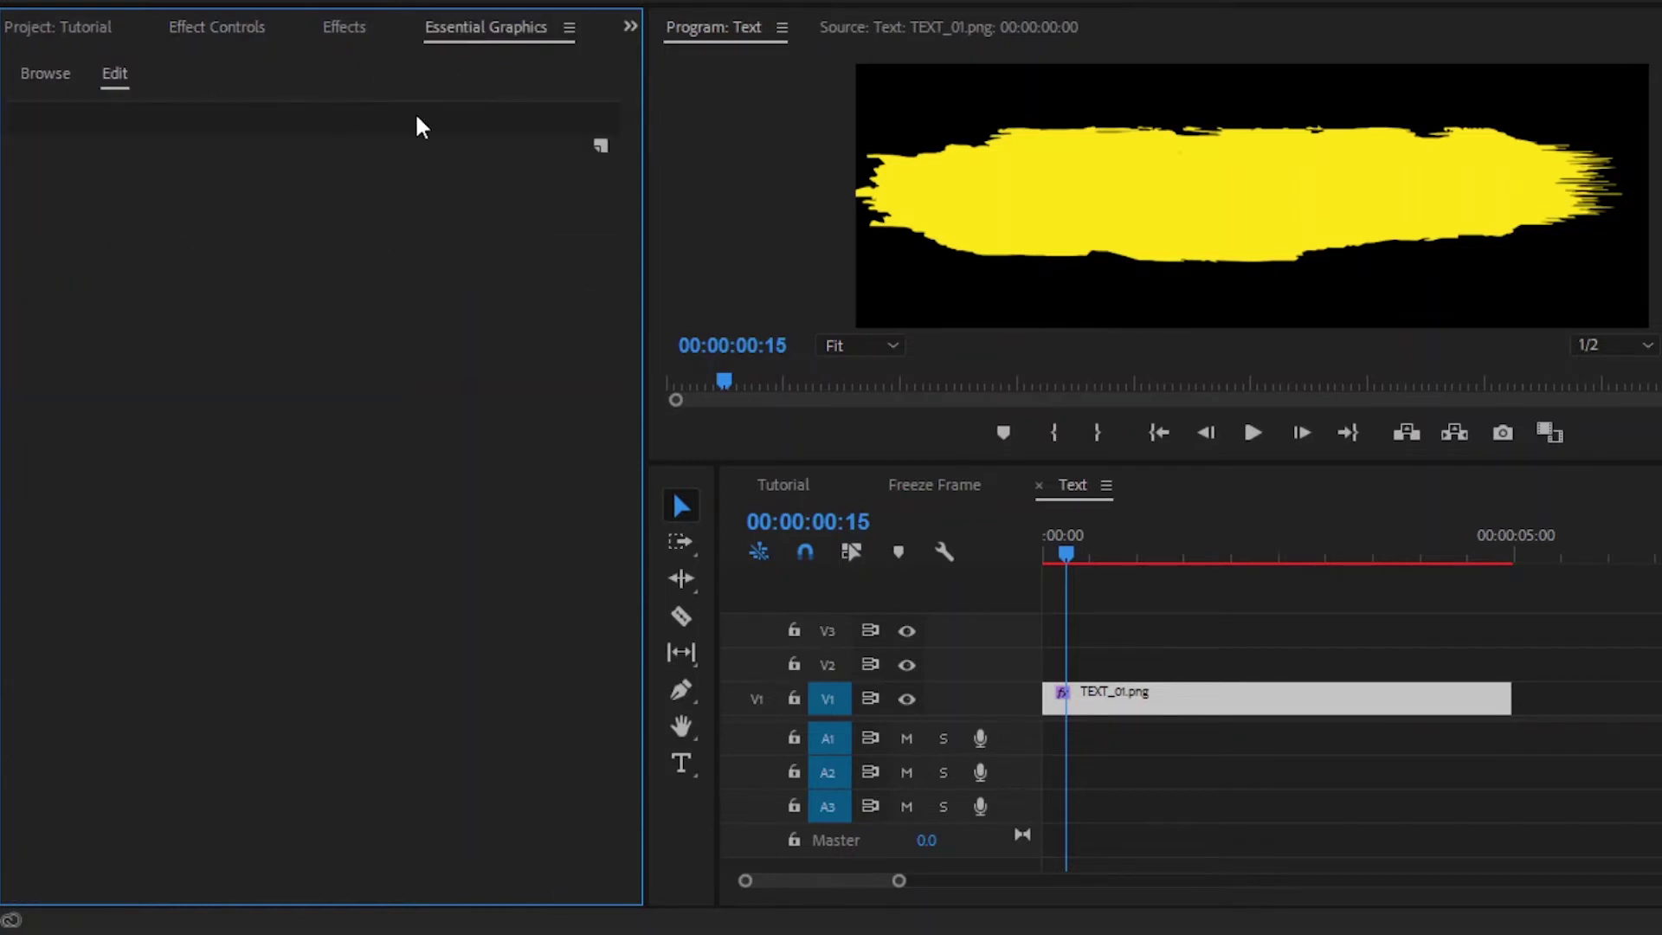
pyautogui.click(601, 147)
pyautogui.click(621, 175)
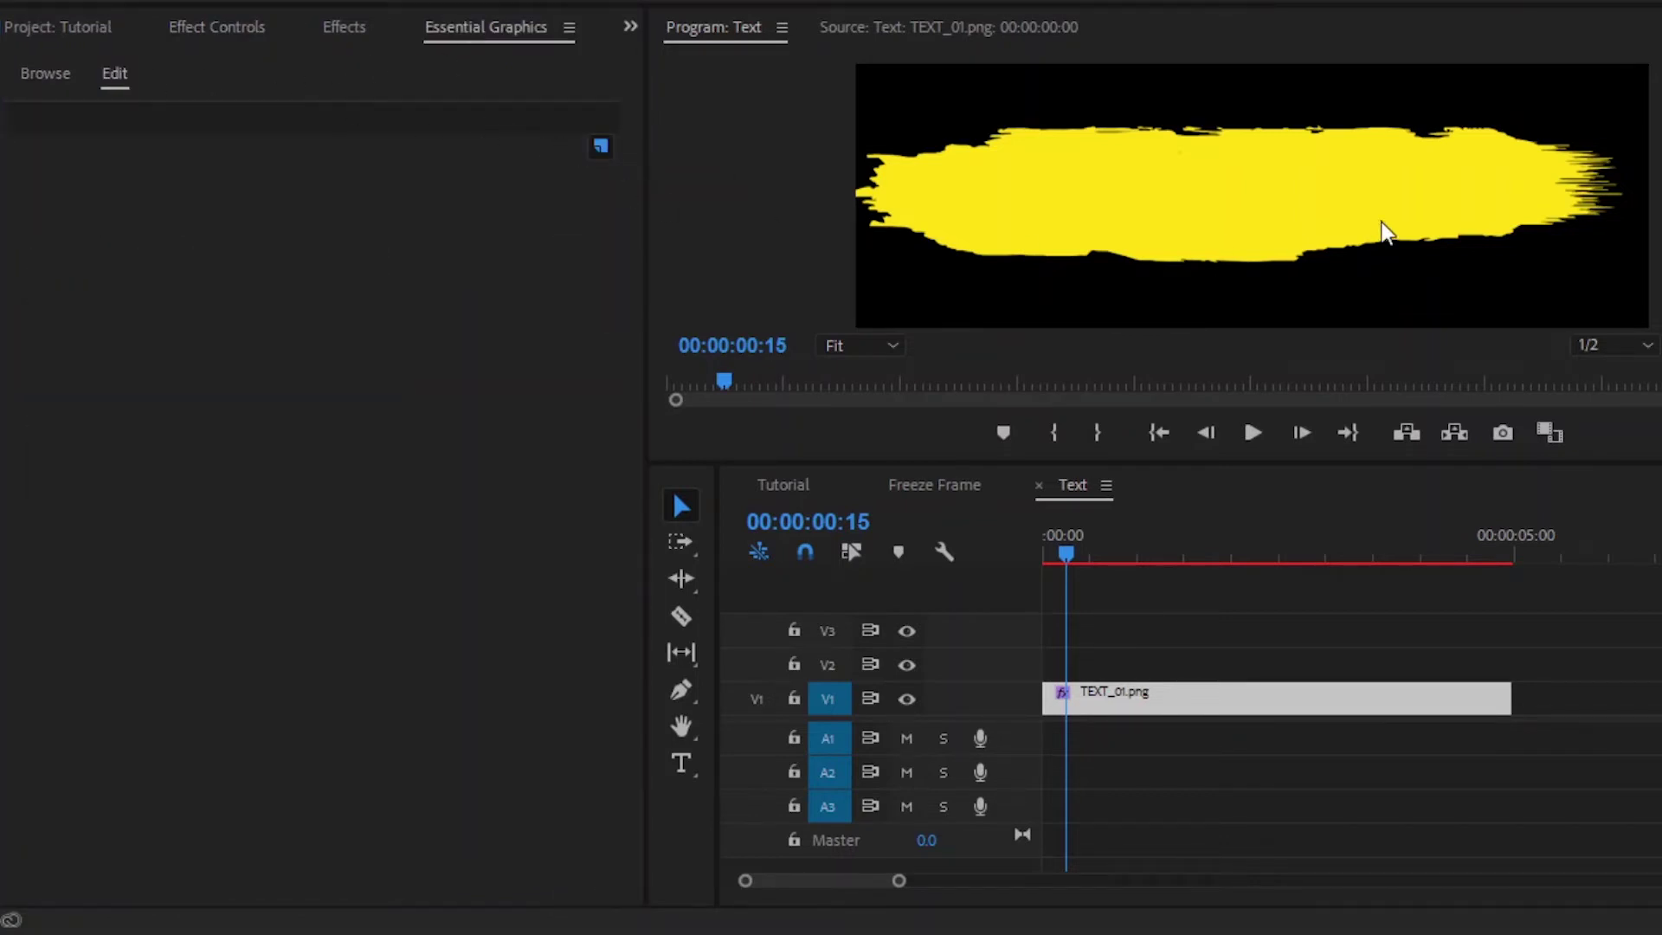
pyautogui.moveTo(1504, 179)
pyautogui.mouseDown()
pyautogui.moveTo(1177, 185)
pyautogui.moveTo(1132, 208)
pyautogui.moveTo(1196, 192)
pyautogui.mouseUp()
pyautogui.doubleClick(1196, 192)
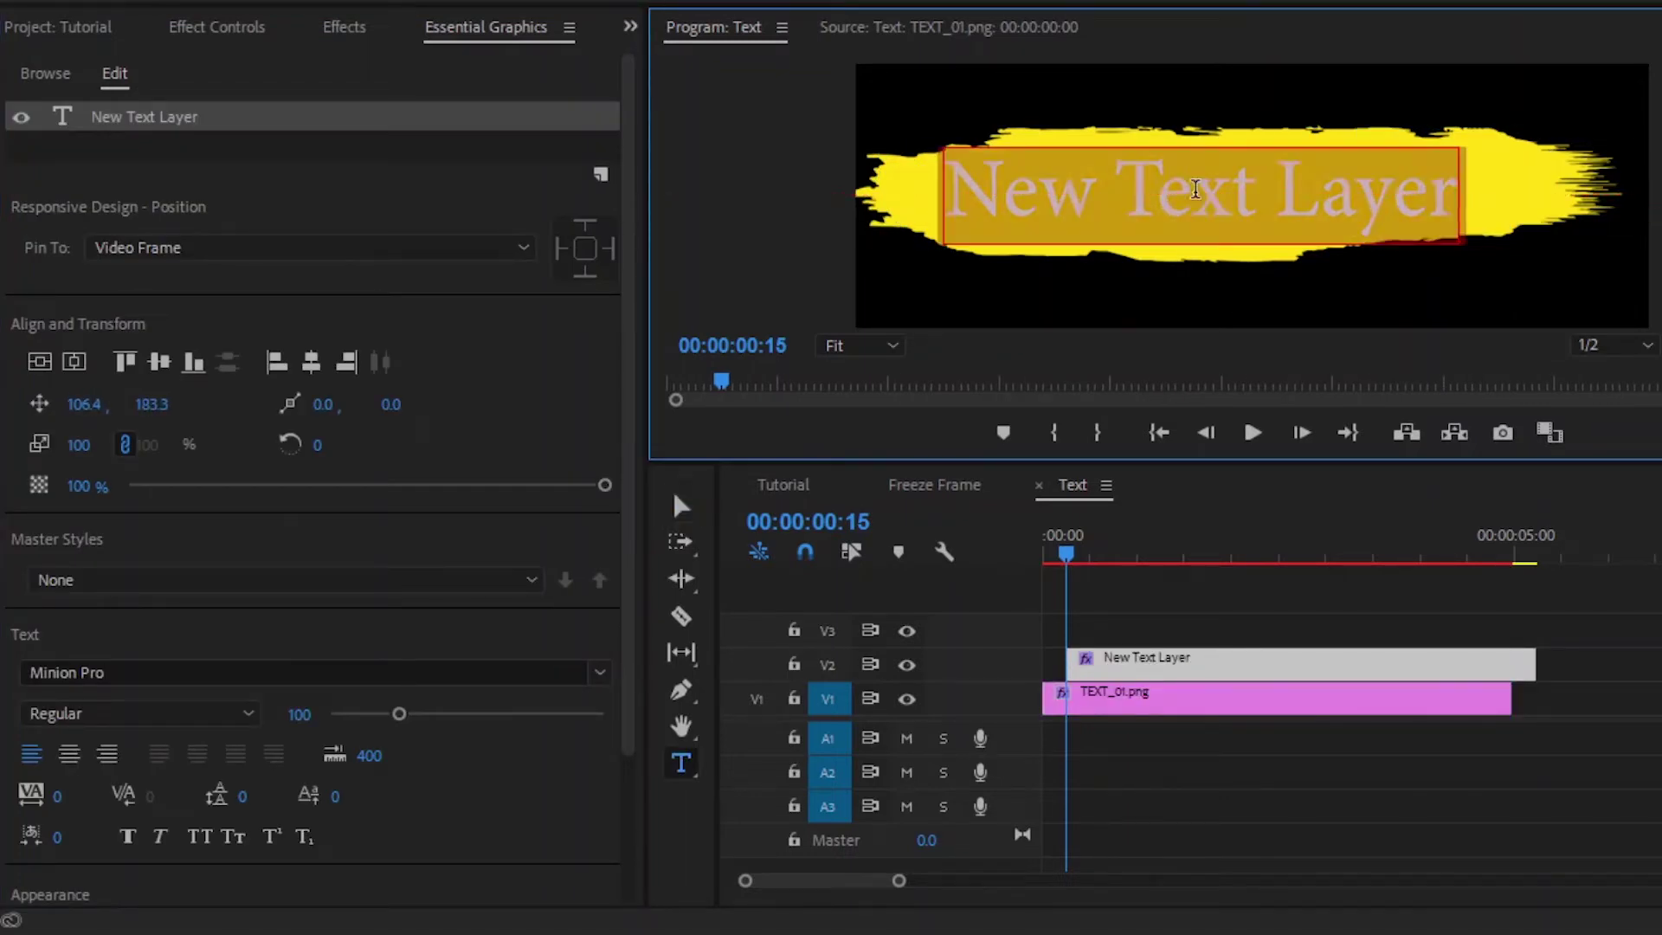
pyautogui.write('ink F')
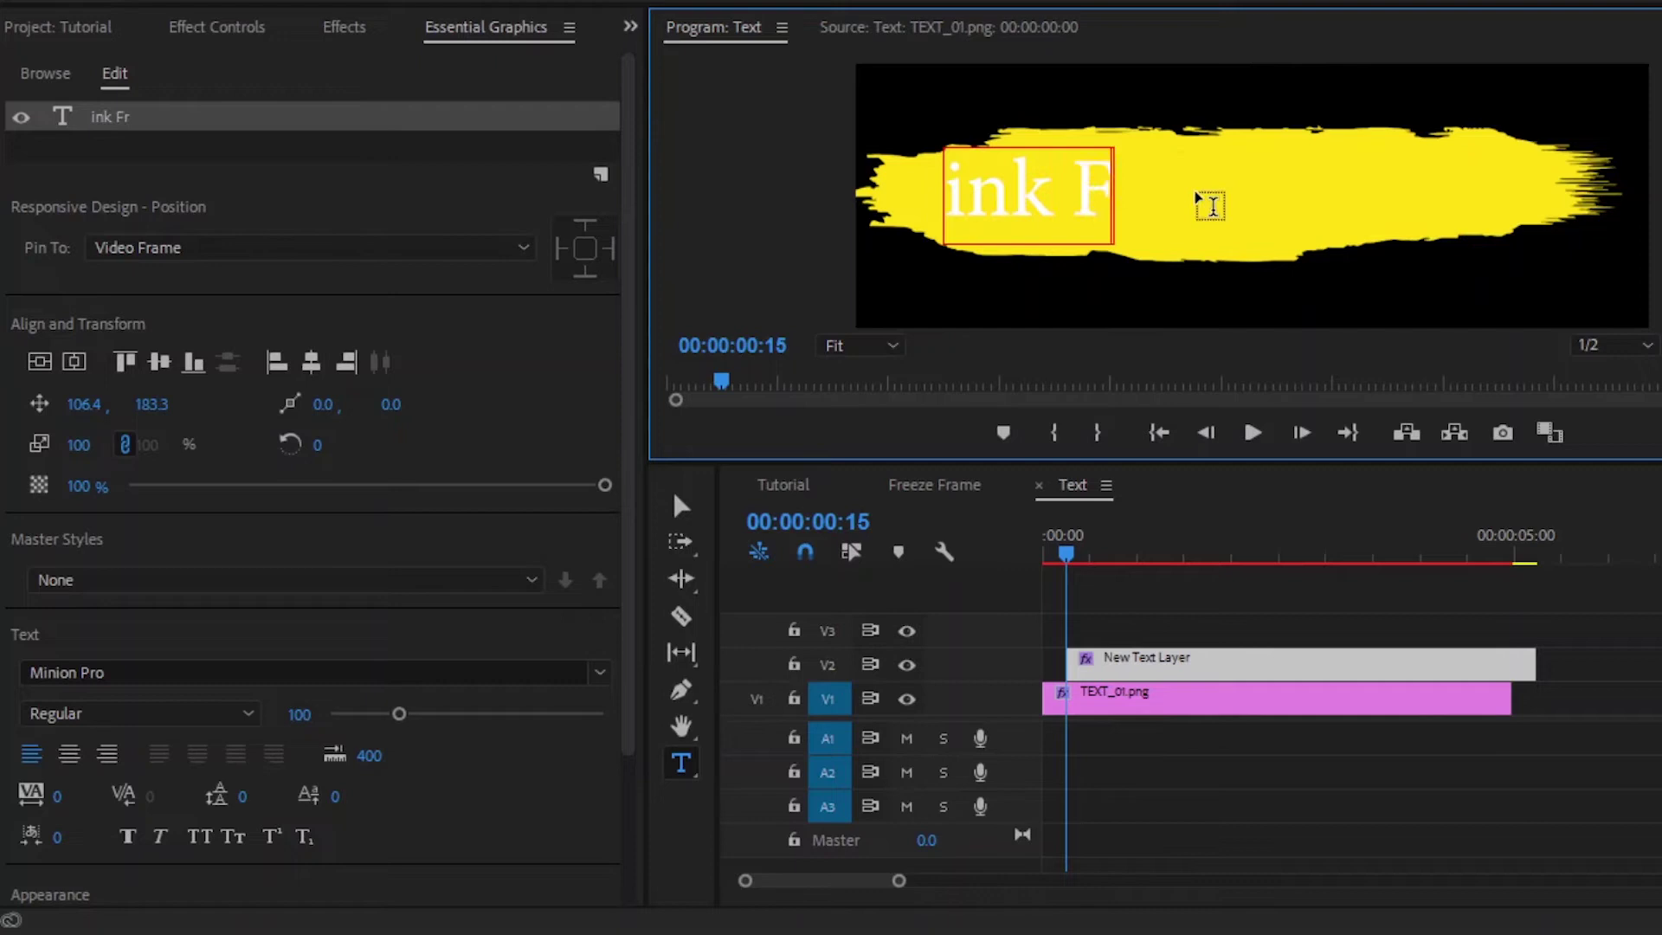
pyautogui.write('reeze Frame')
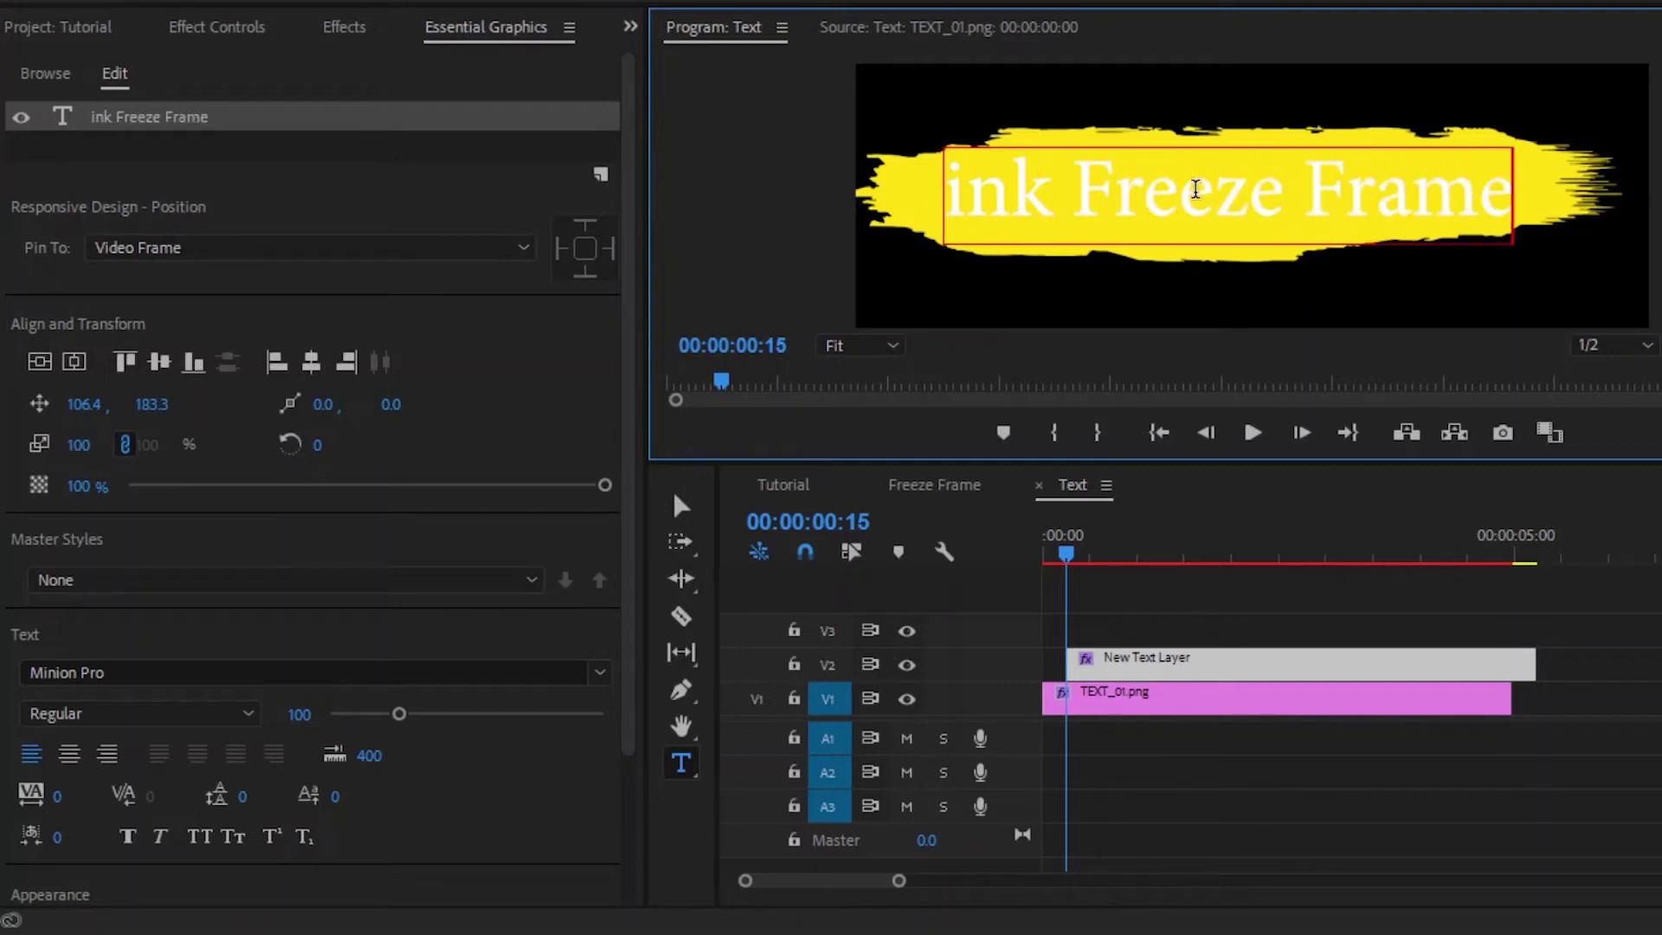
# Set the whole "ink Freeze Frame" text in Montserrat Black Italic.
pyautogui.hotkey('ctrl', 'a')
pyautogui.click(231, 711)
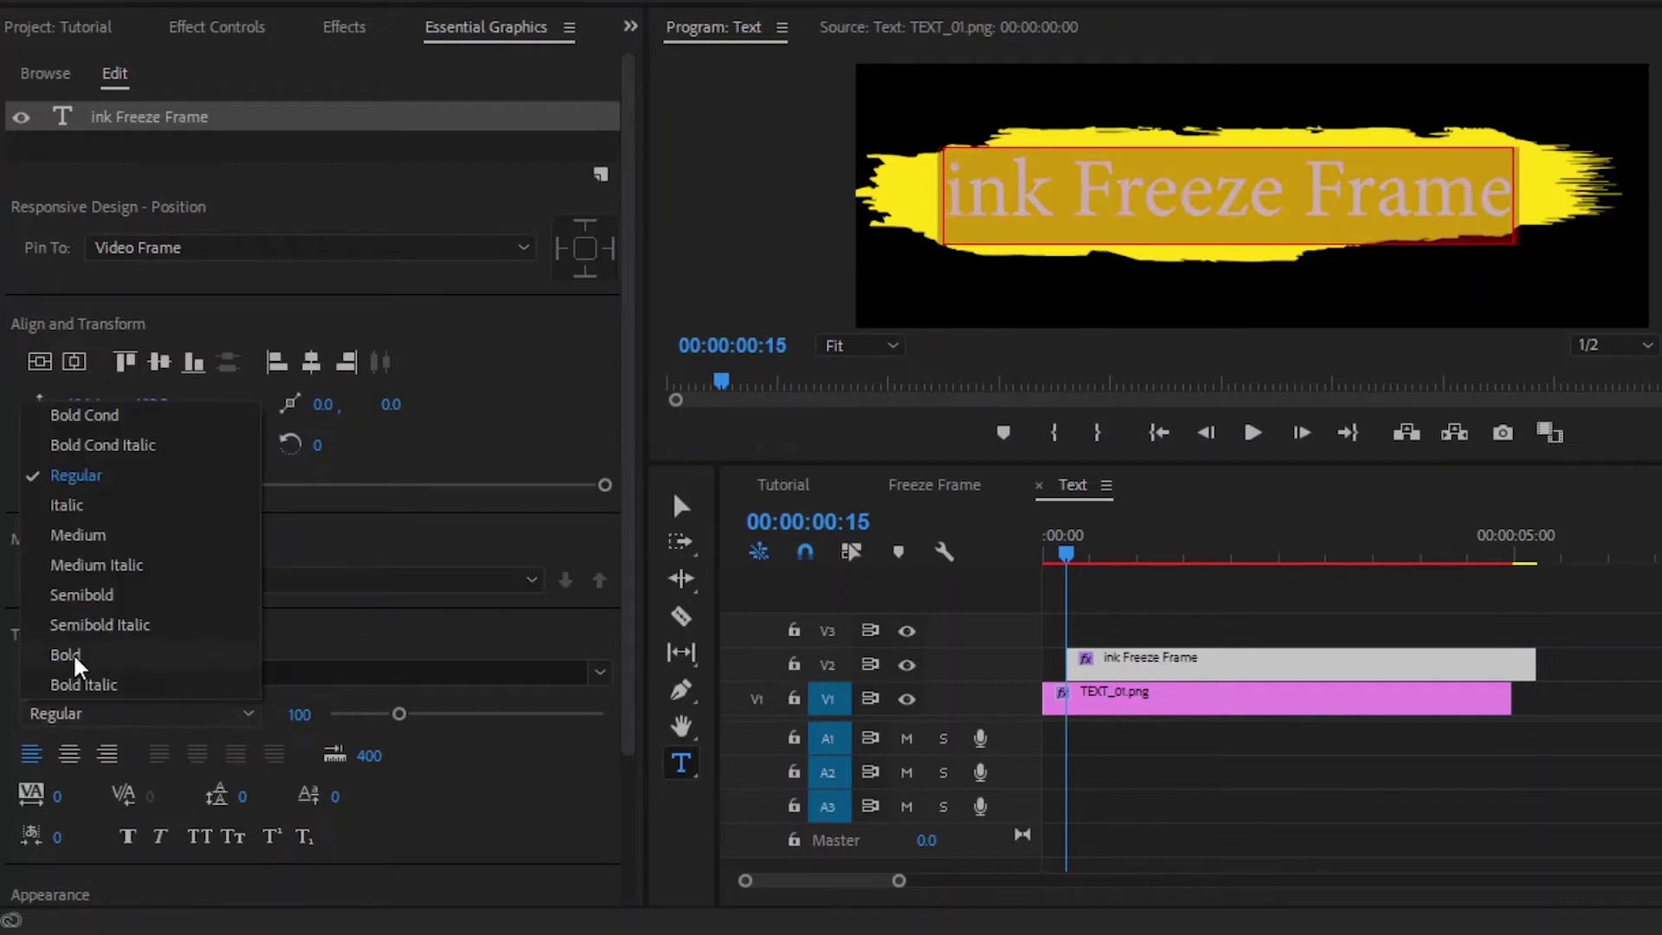
pyautogui.click(73, 652)
pyautogui.click(147, 673)
pyautogui.write('mont')
pyautogui.press('Return')
pyautogui.click(217, 713)
pyautogui.click(78, 579)
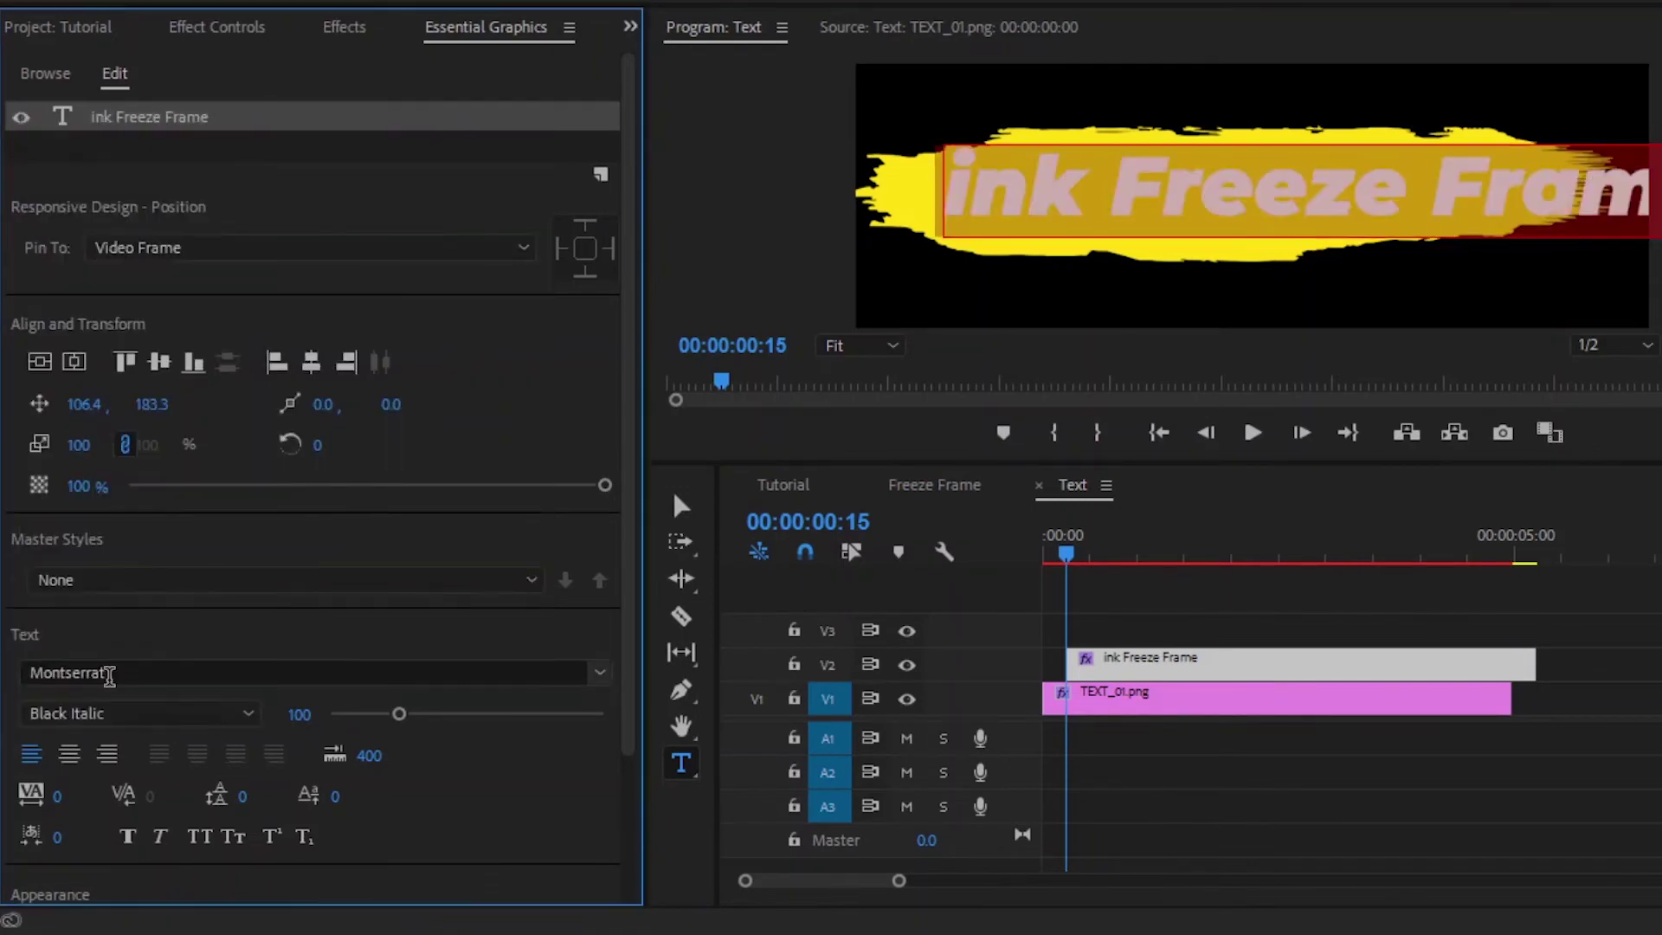
# Scale the text layer down to 70% and position it centrally on the brush stroke at about 114.4, 173.3.
pyautogui.click(681, 506)
pyautogui.moveTo(1655, 184); pyautogui.dragTo(1537, 164)
pyautogui.moveTo(1382, 196); pyautogui.dragTo(1378, 189)
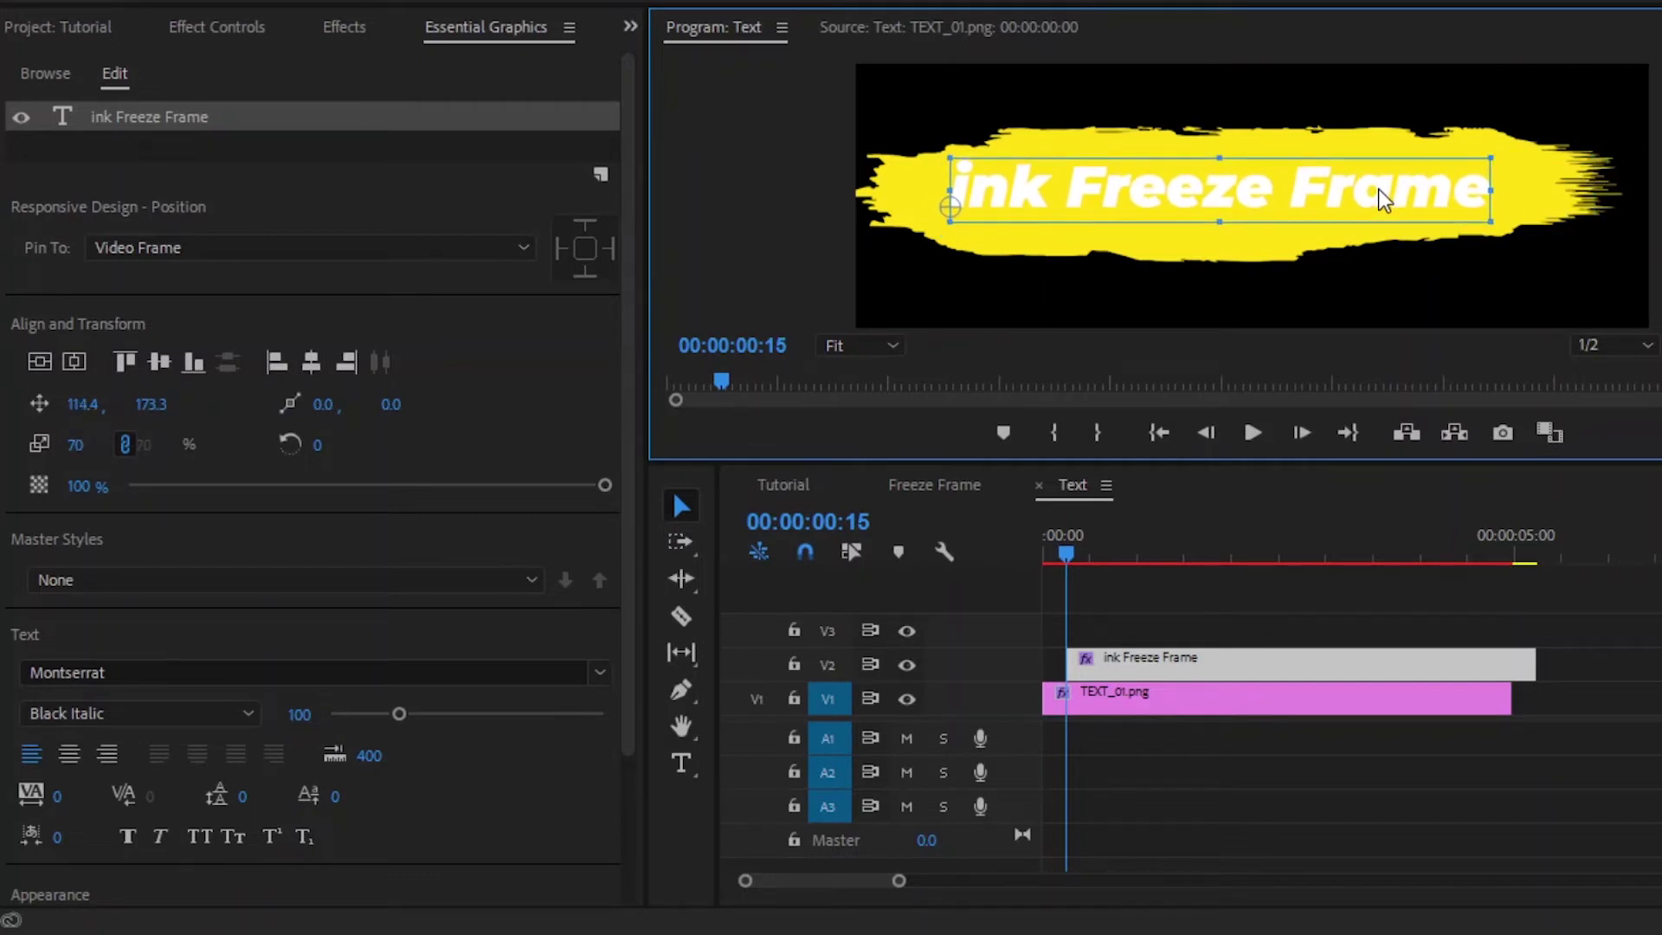
# Change the text layer's fill colour to black (000000).
pyautogui.scroll(-4, 619, 610)
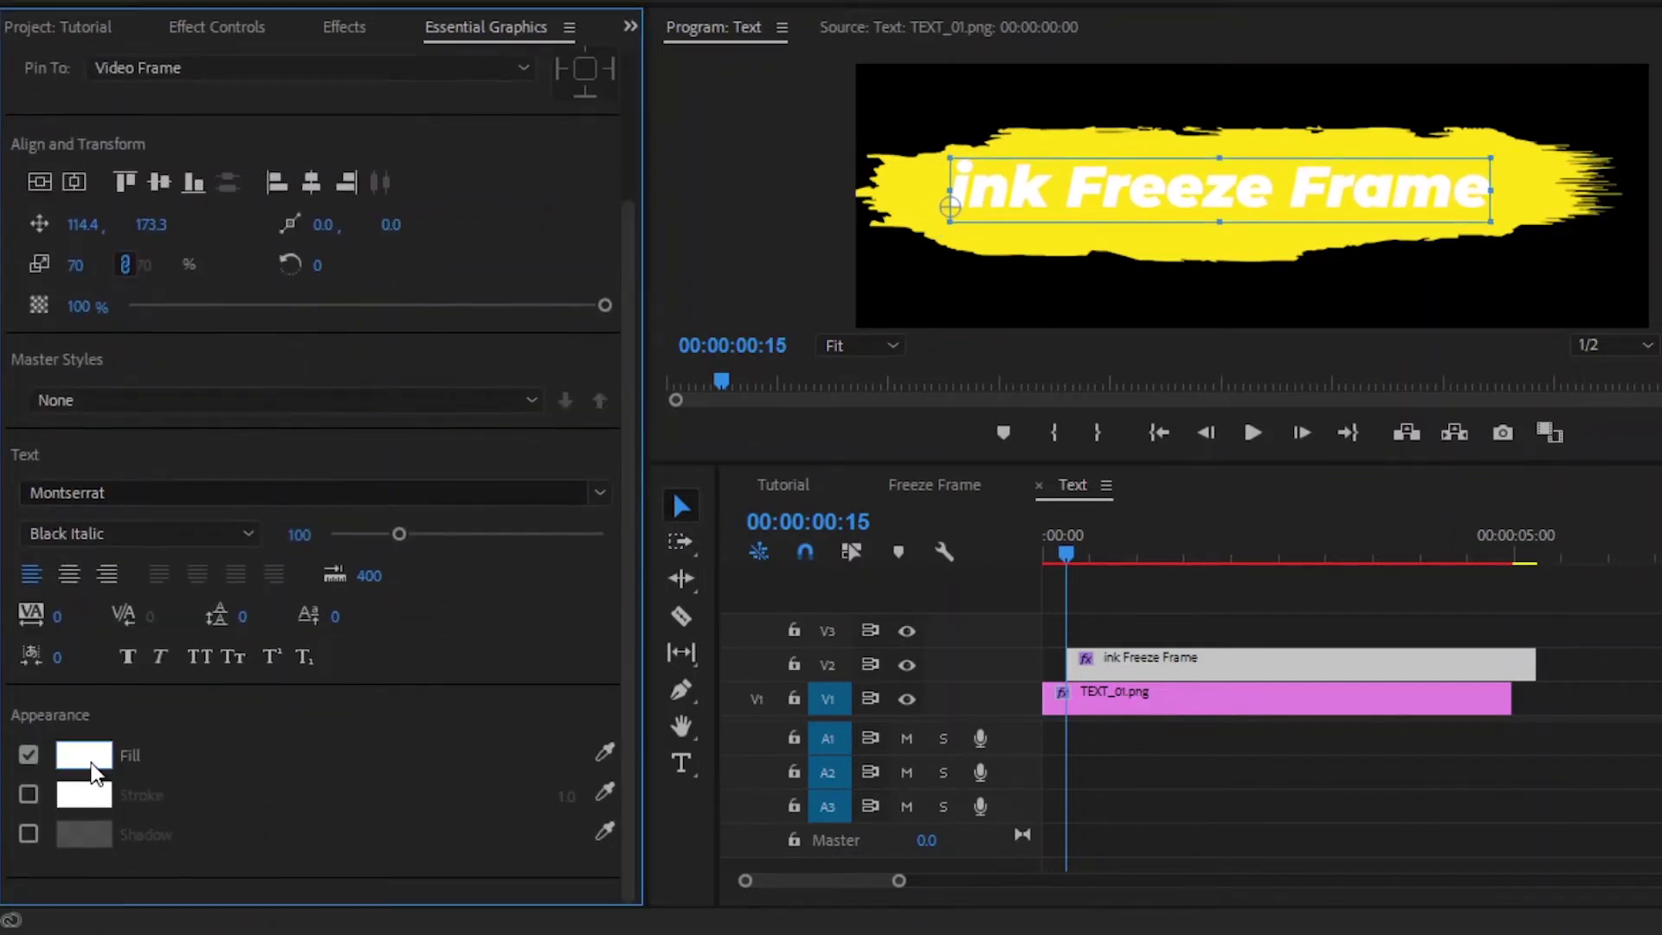
pyautogui.click(84, 755)
pyautogui.write('000000')
pyautogui.click(1217, 281)
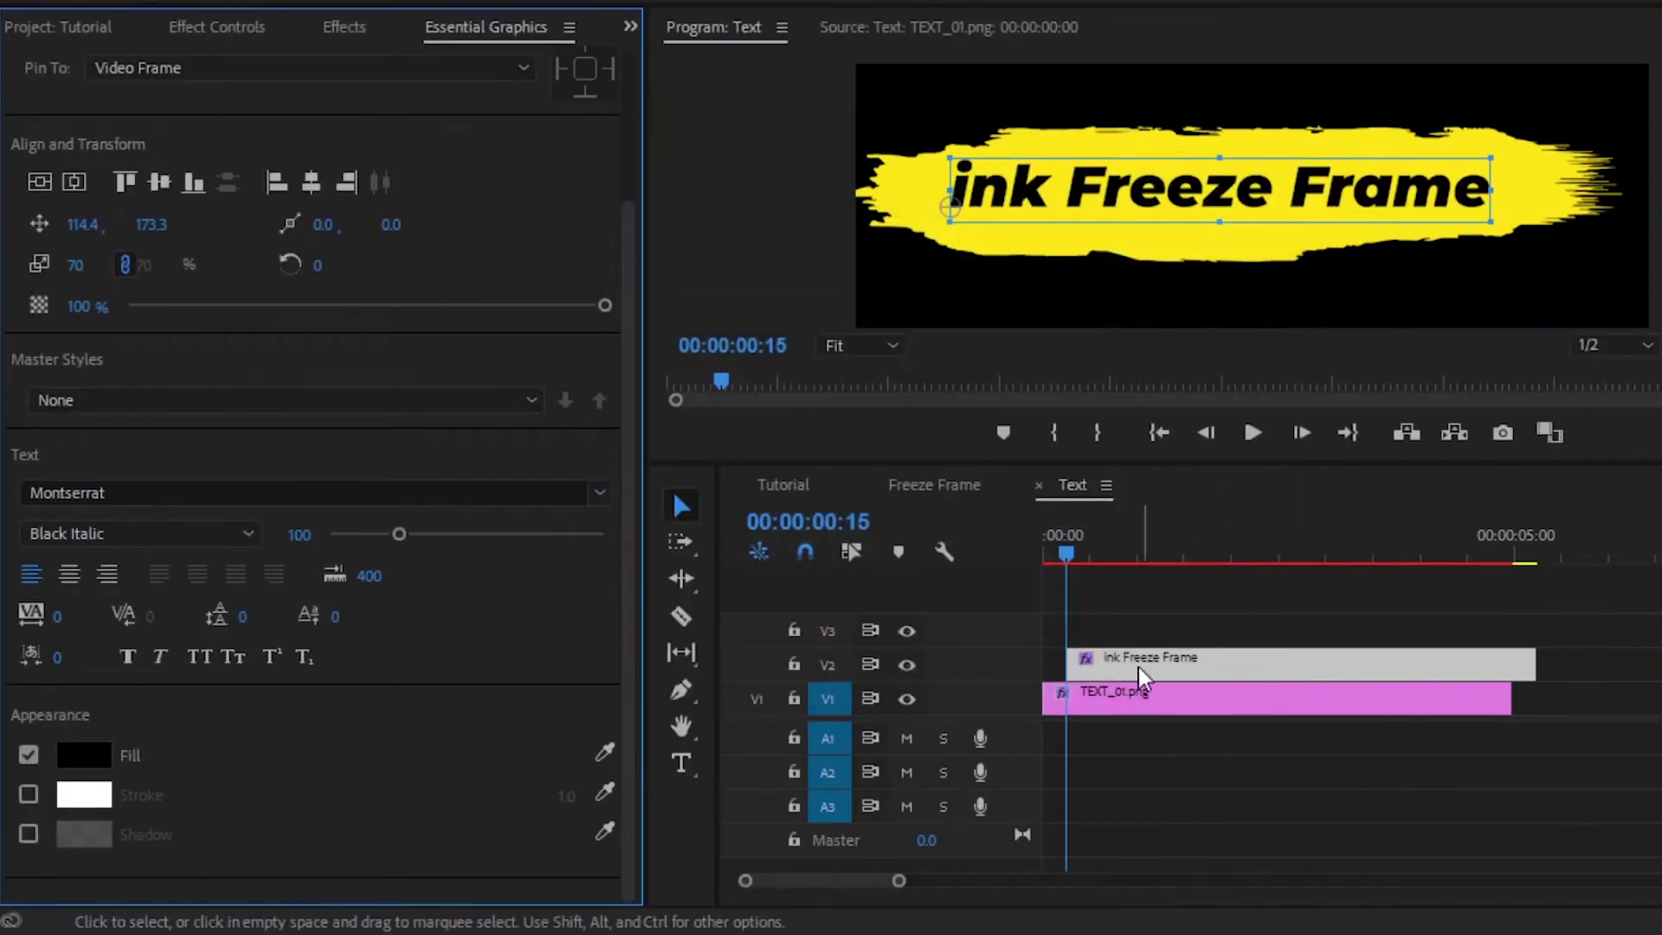
# Copy the Linear Wipe effect from the TEXT_01.png clip onto the "ink Freeze Frame" text clip.
pyautogui.click(1132, 703)
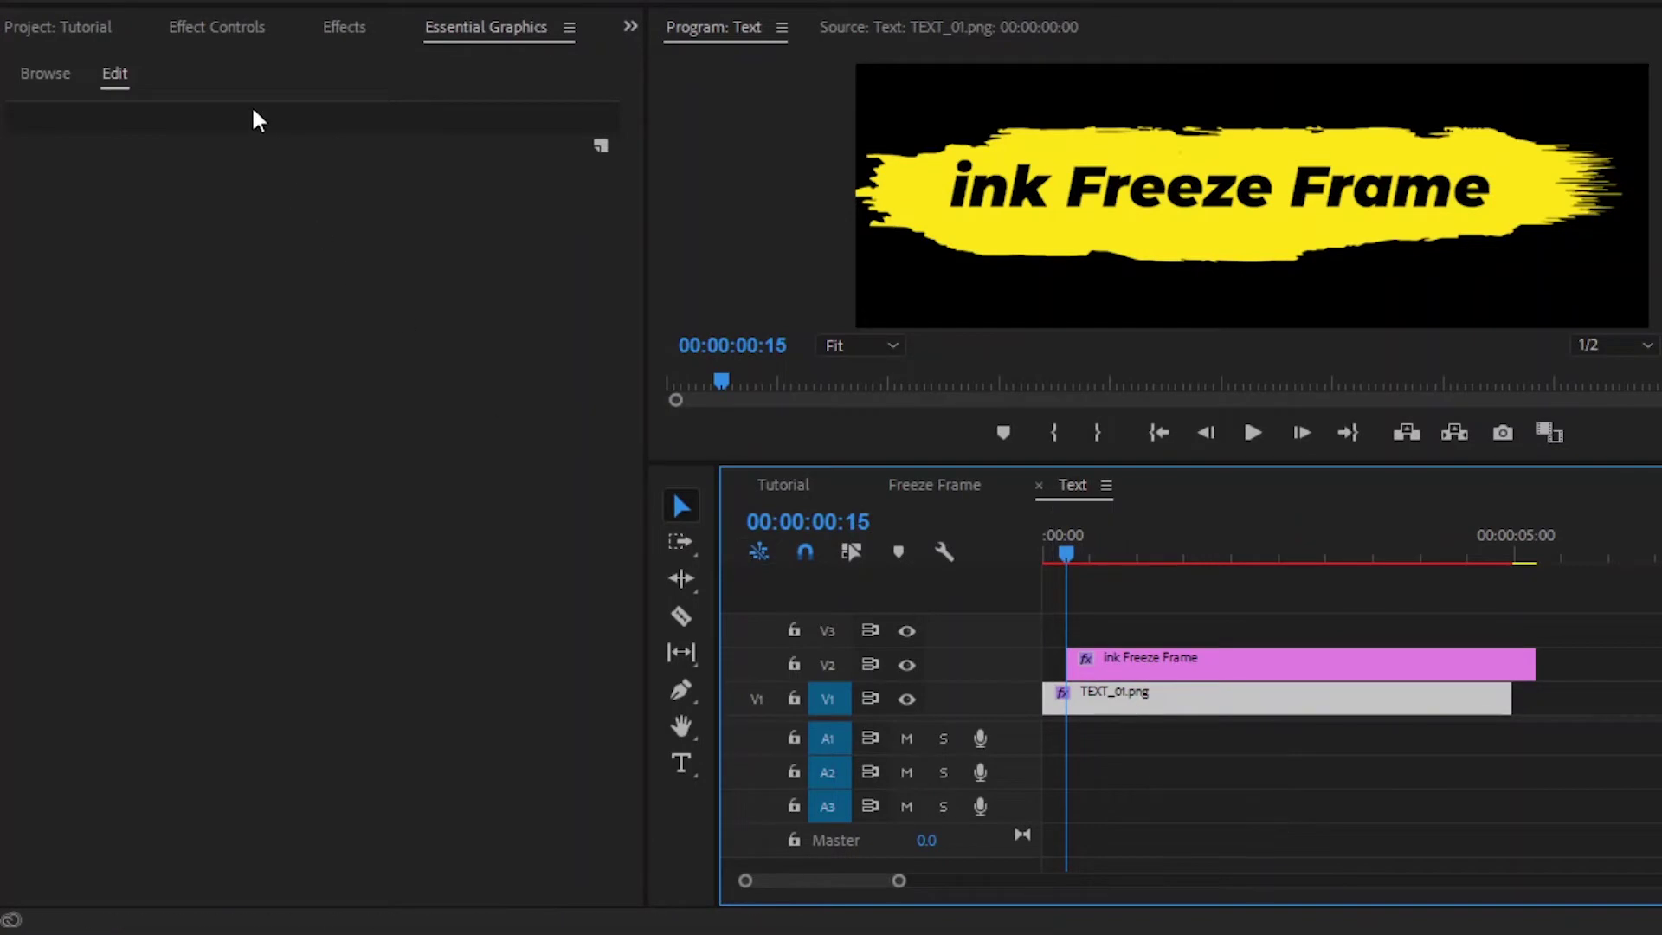
pyautogui.click(216, 26)
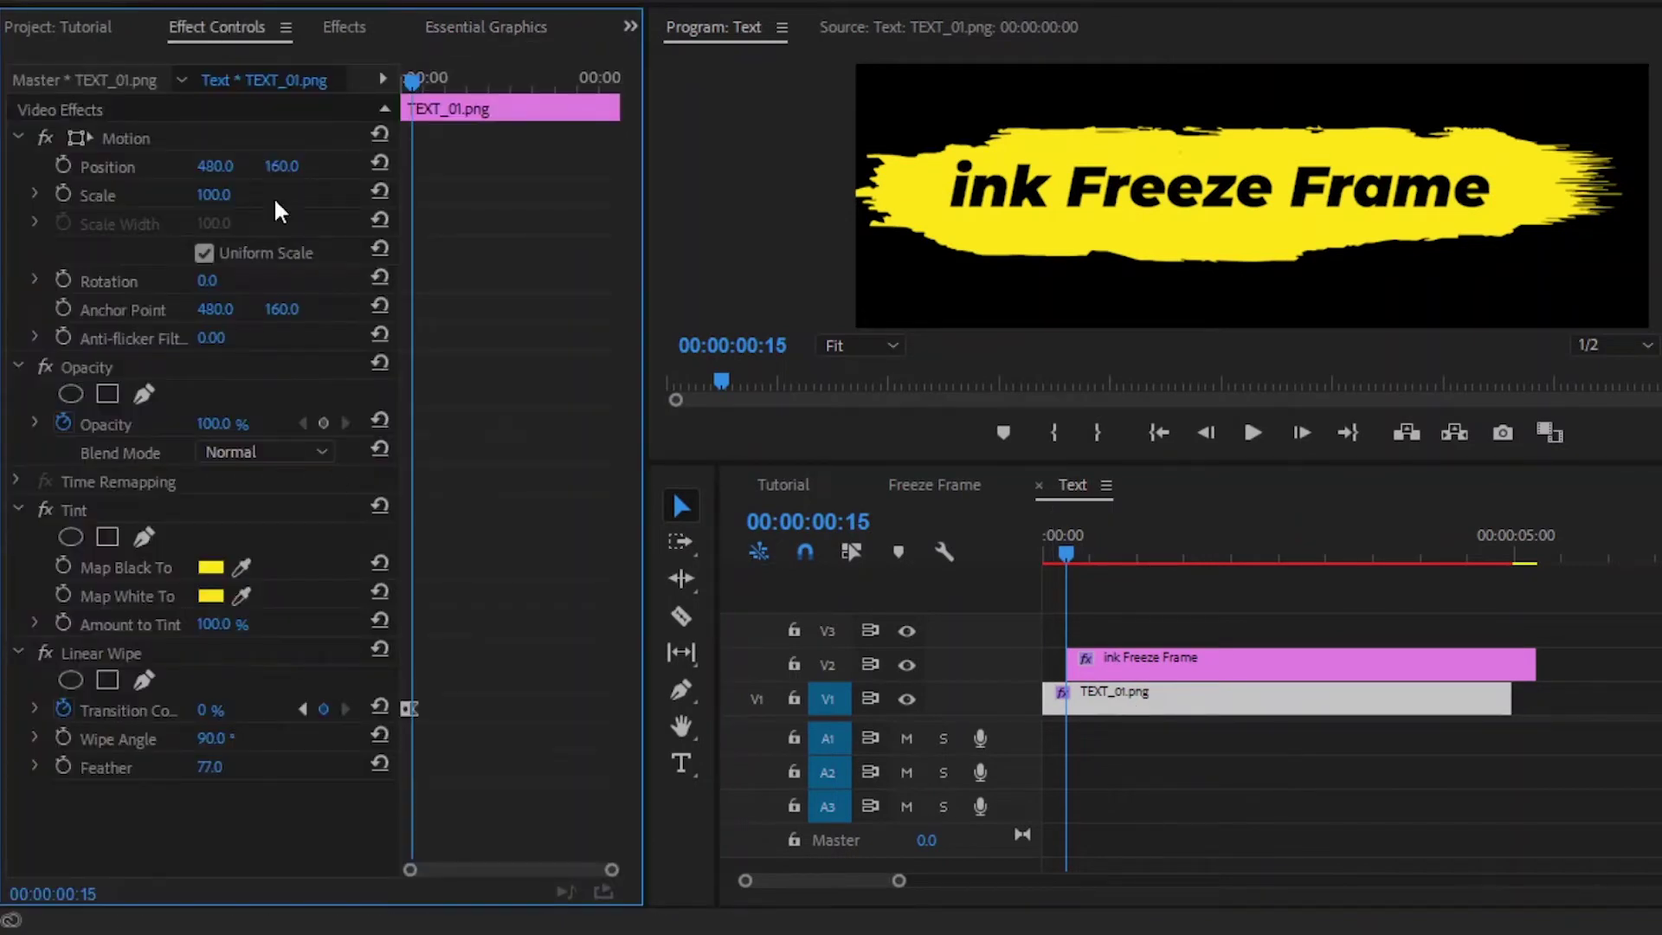
pyautogui.click(111, 651)
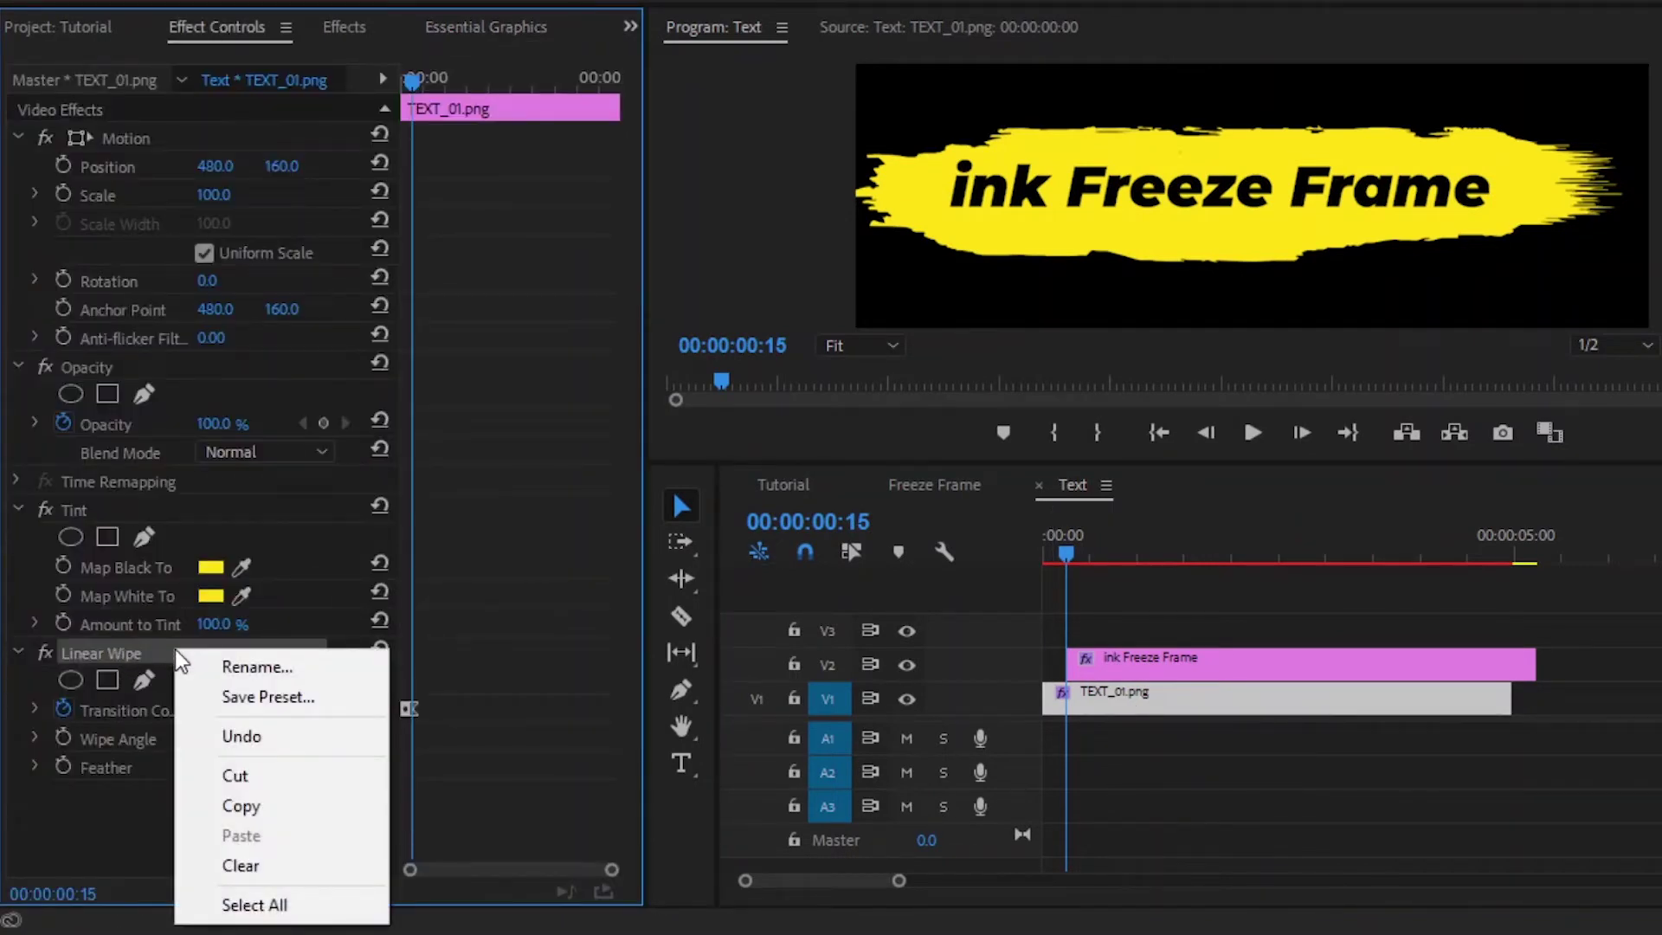
pyautogui.click(237, 800)
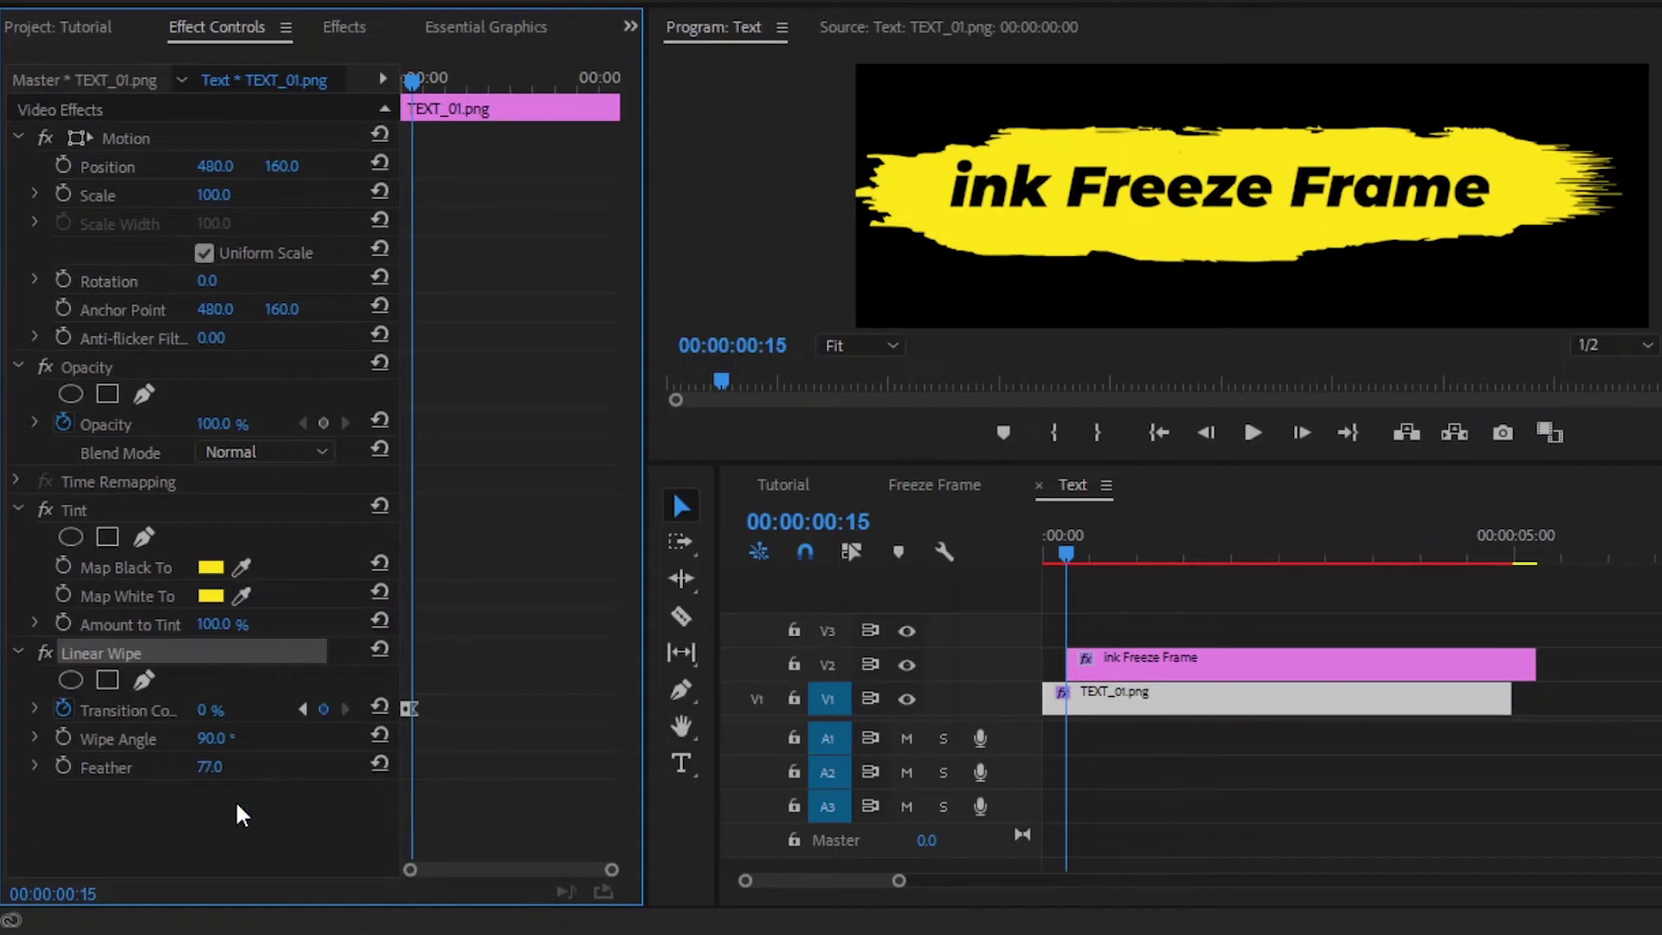
pyautogui.click(1268, 692)
pyautogui.click(1267, 676)
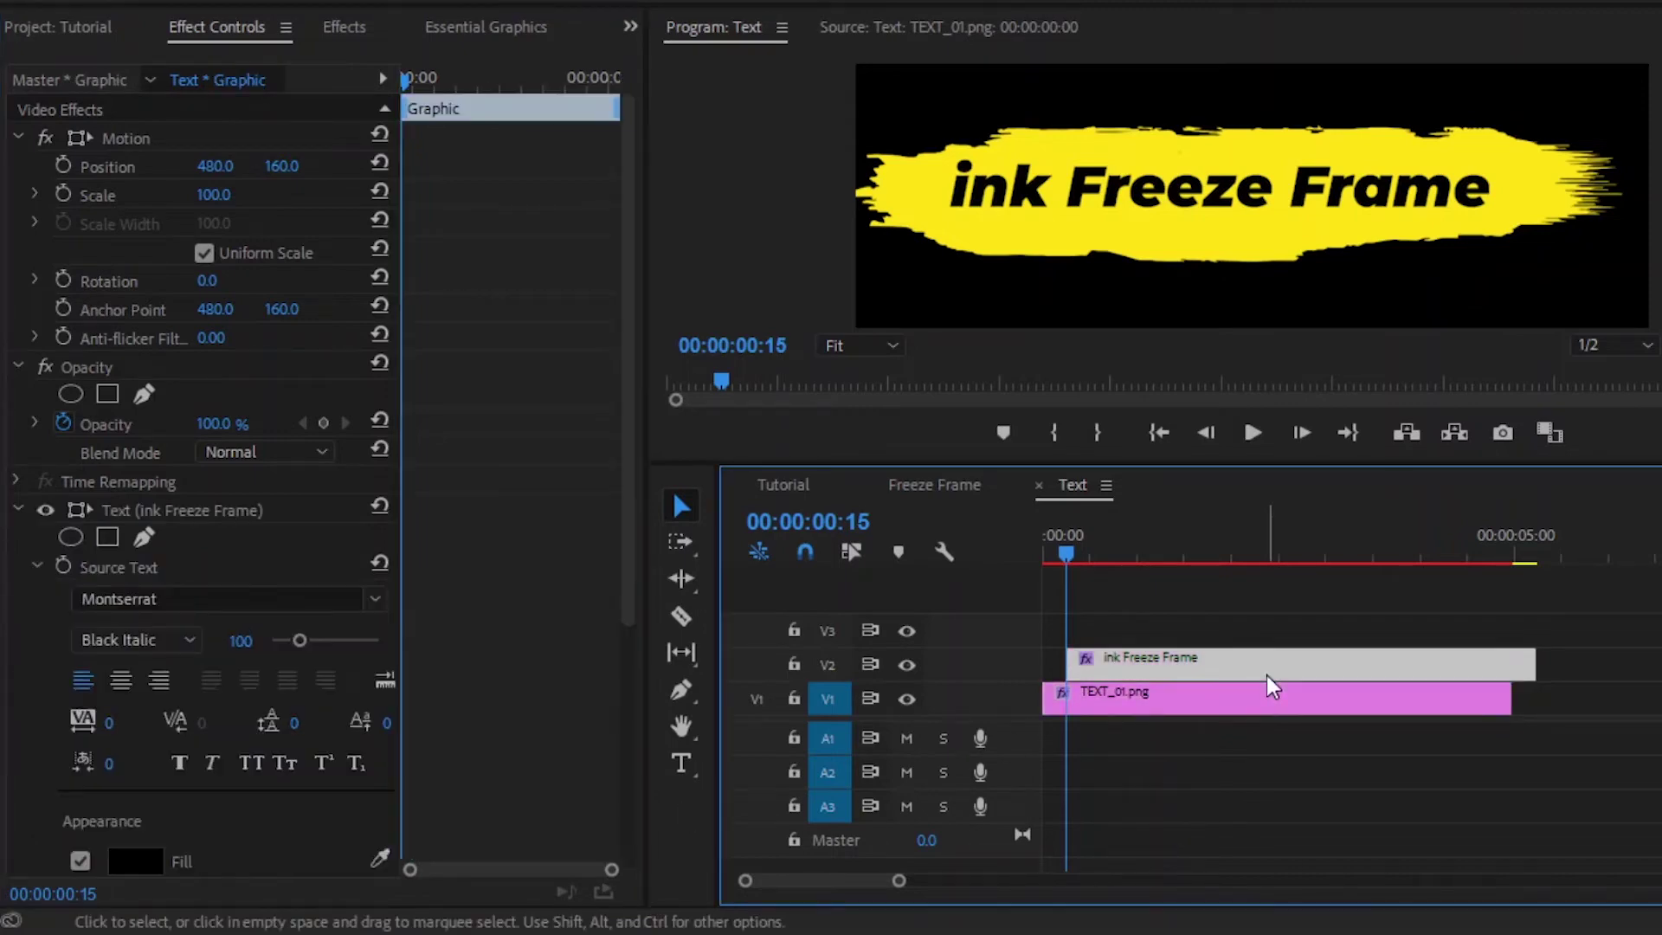
pyautogui.click(17, 511)
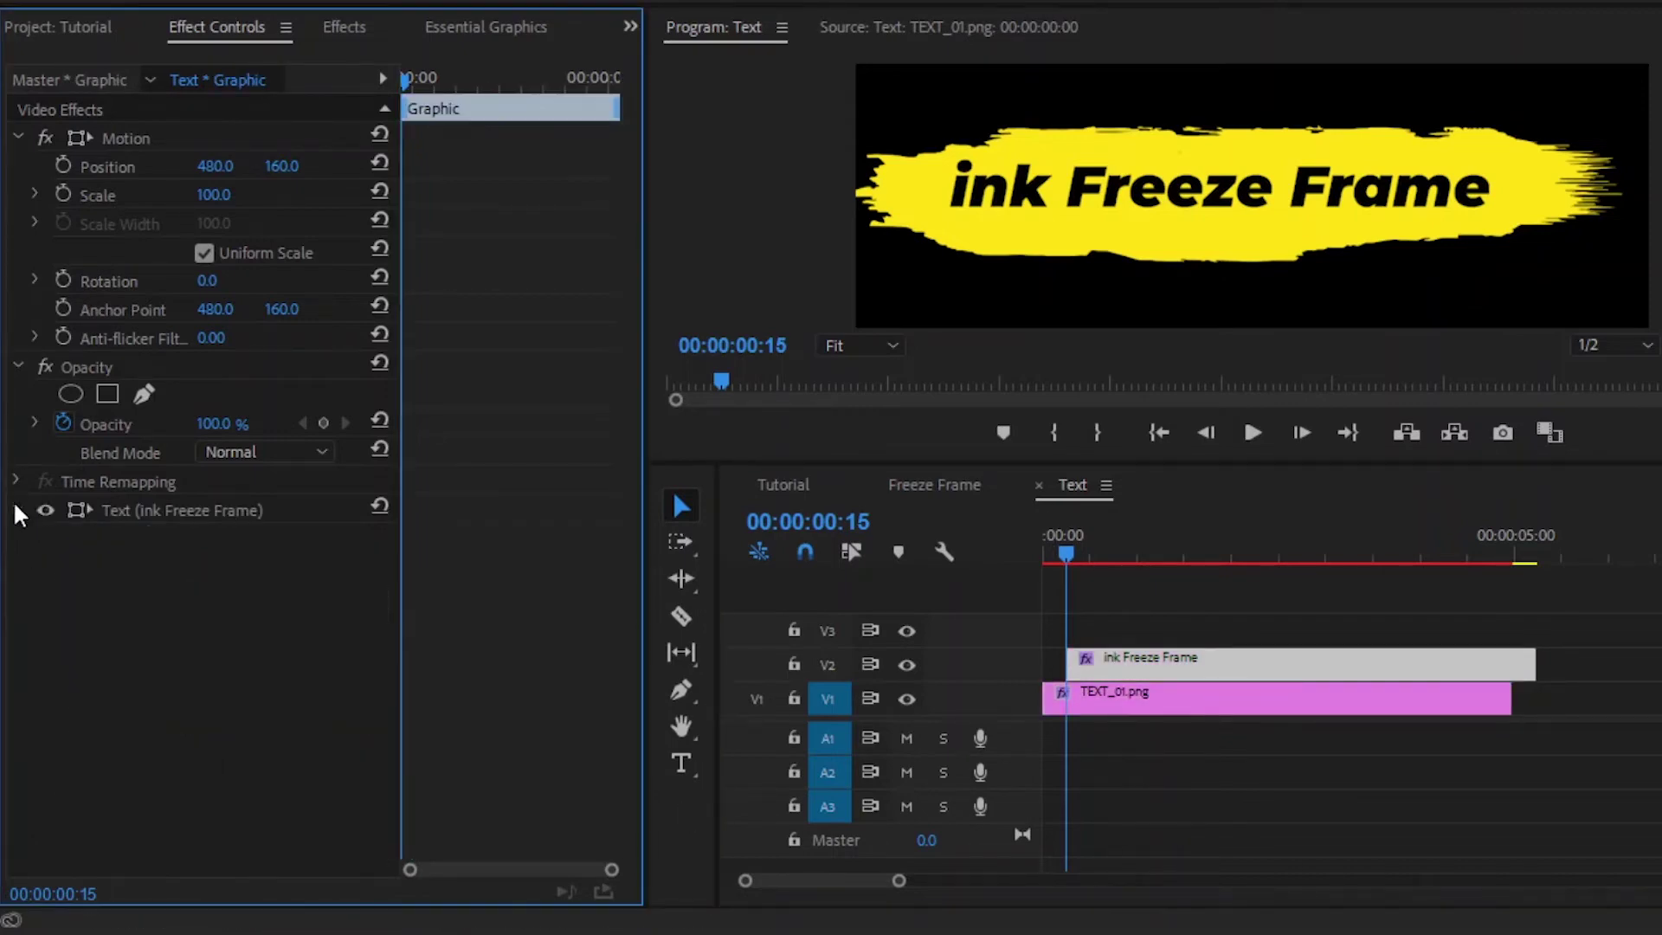
pyautogui.rightClick(121, 580)
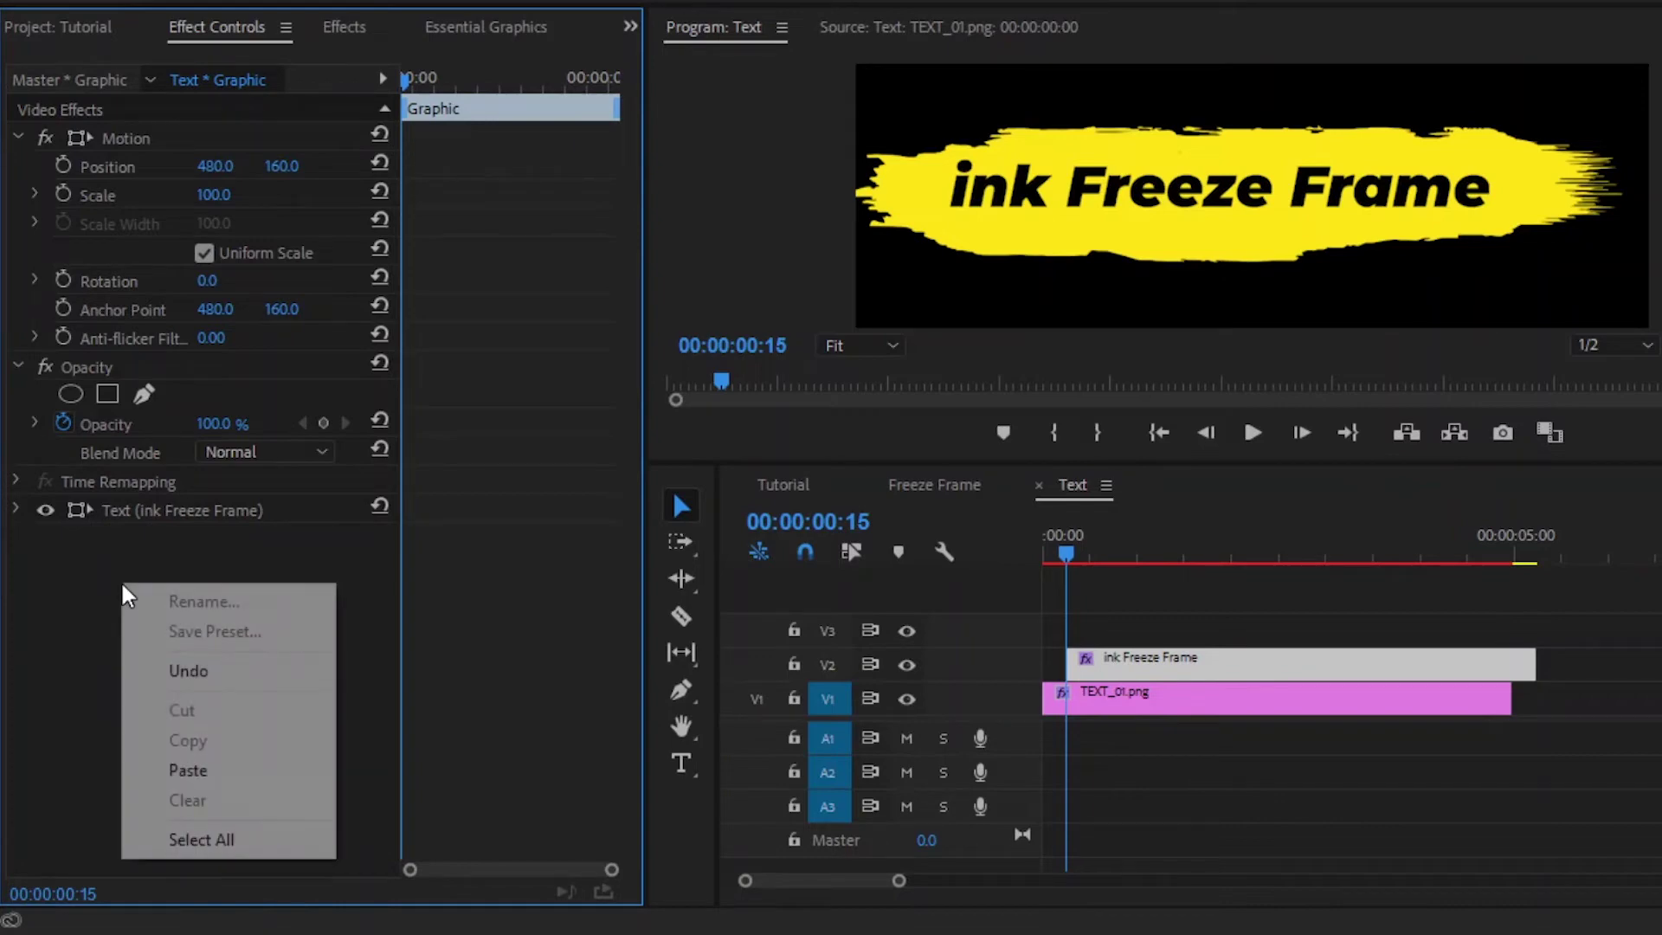
pyautogui.click(196, 767)
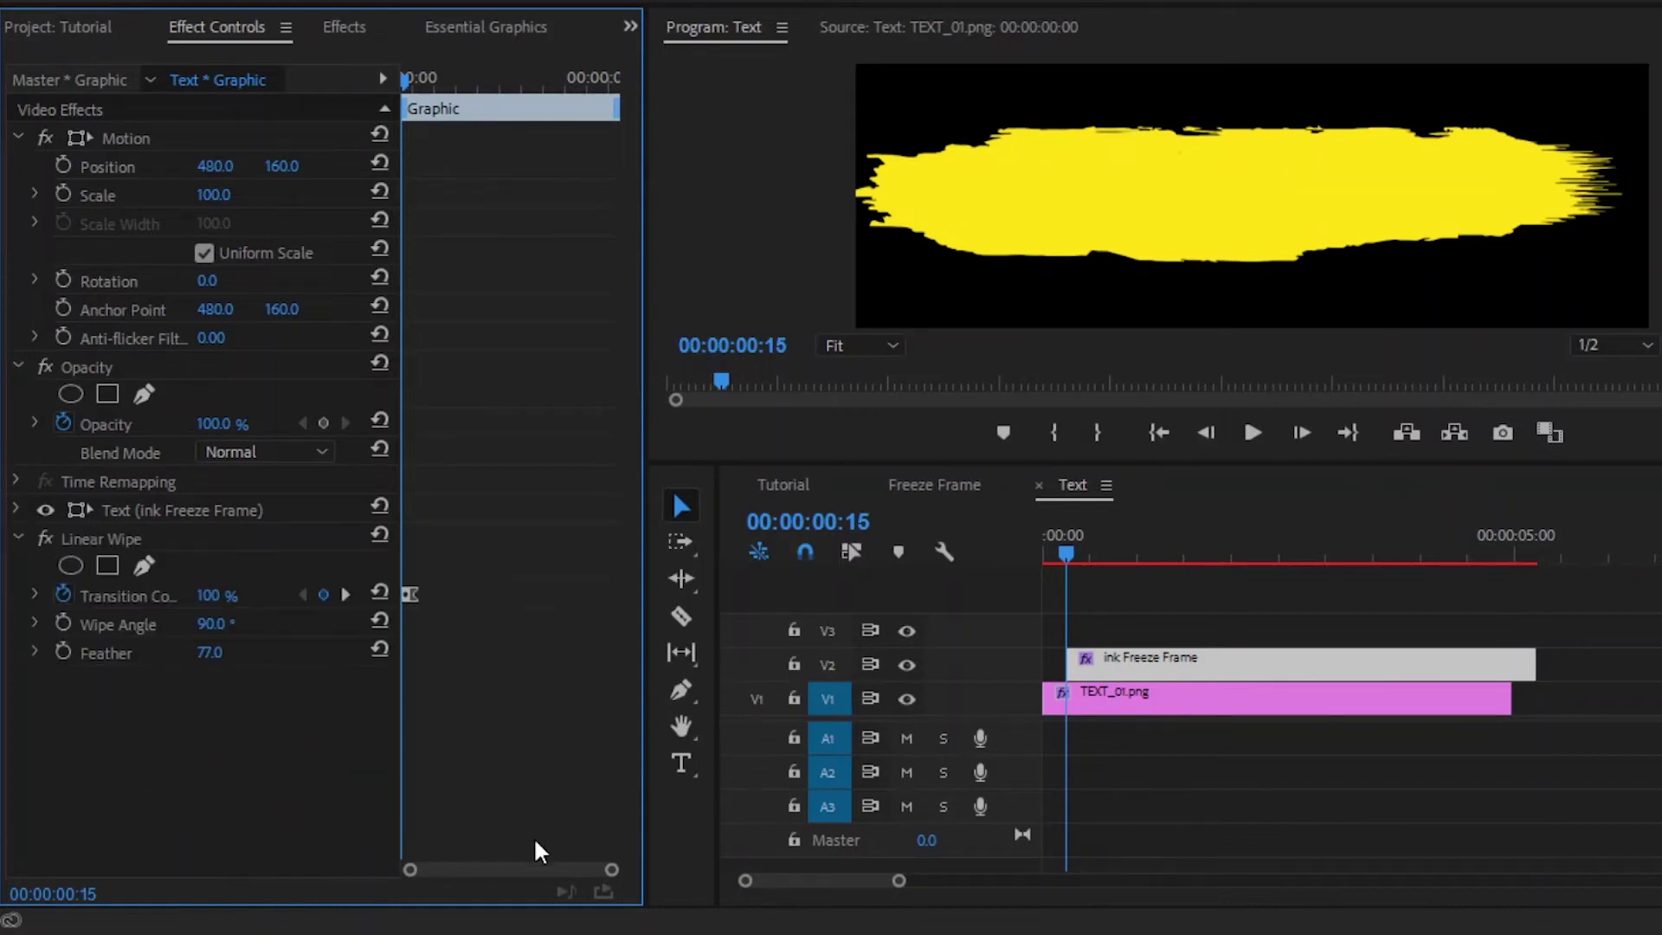
# Set the text clip's Linear Wipe angle to -90° and feather to 50, and play back the title animation.
pyautogui.moveTo(612, 870); pyautogui.dragTo(558, 869)
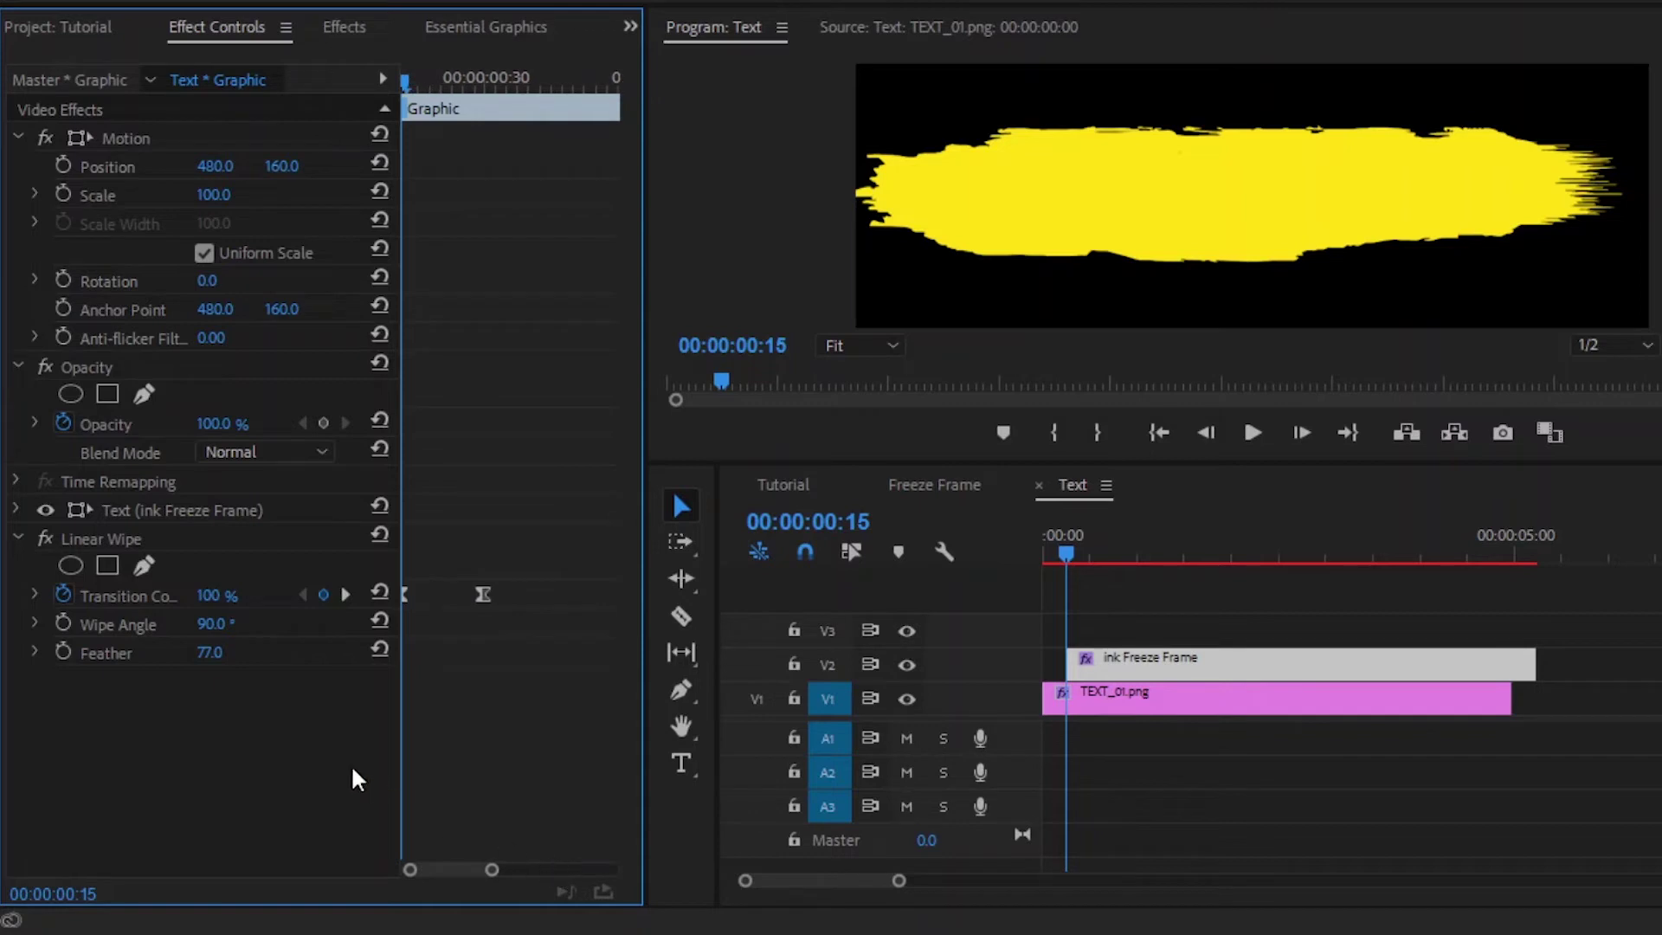
pyautogui.click(200, 623)
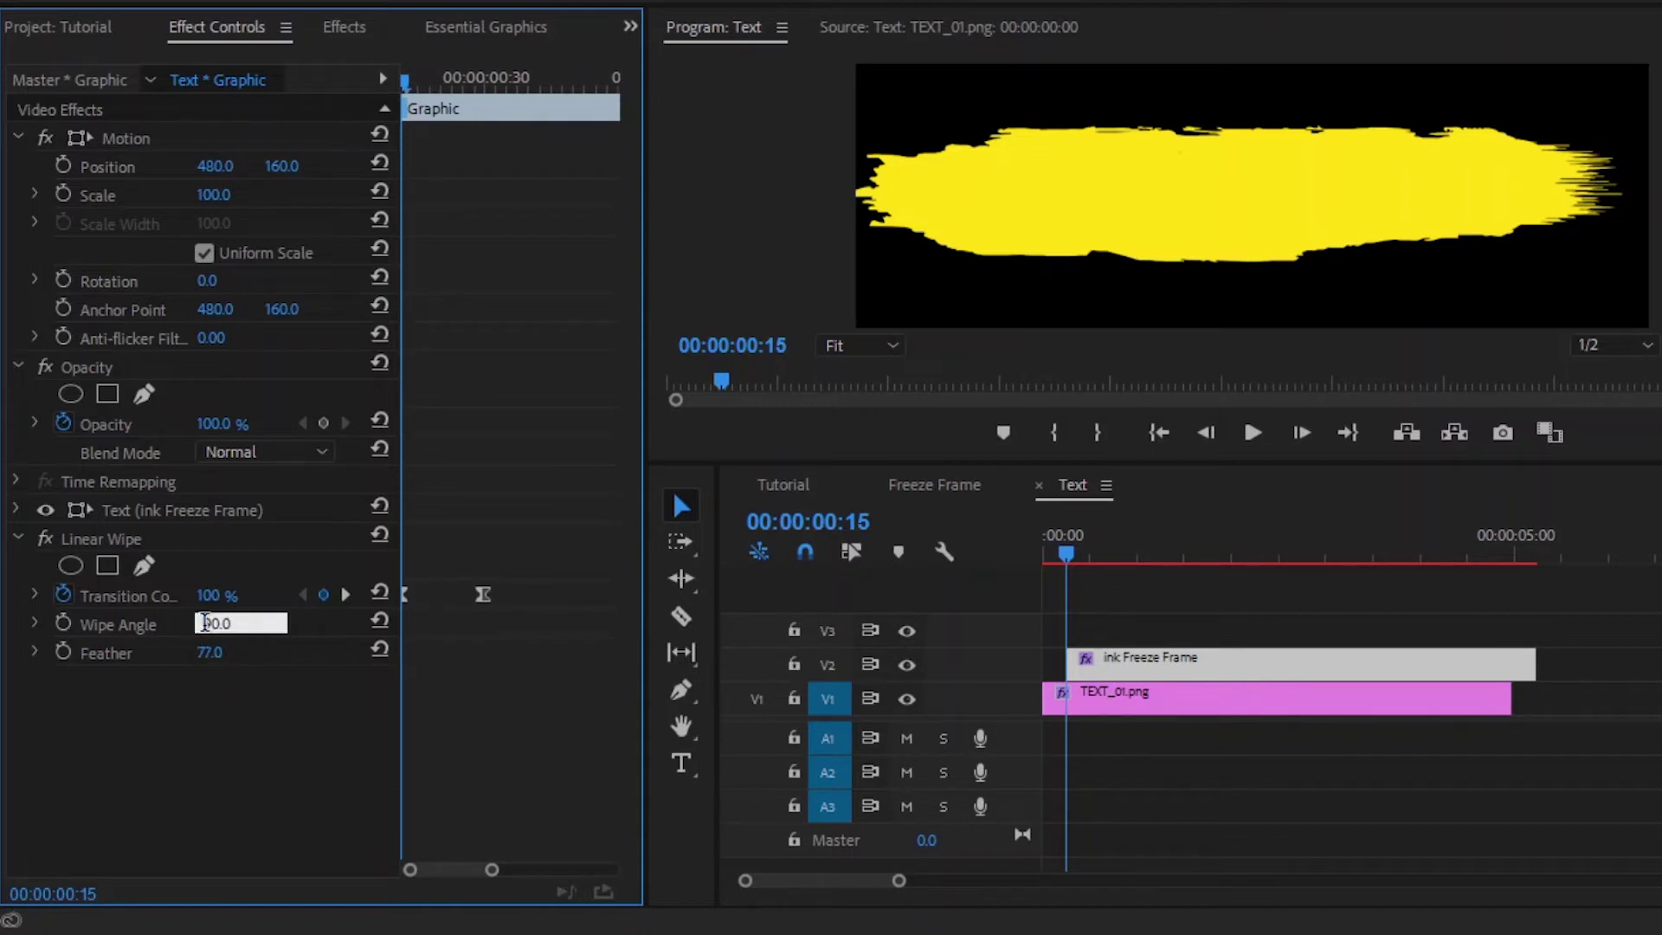
pyautogui.write('-')
pyautogui.press('Return')
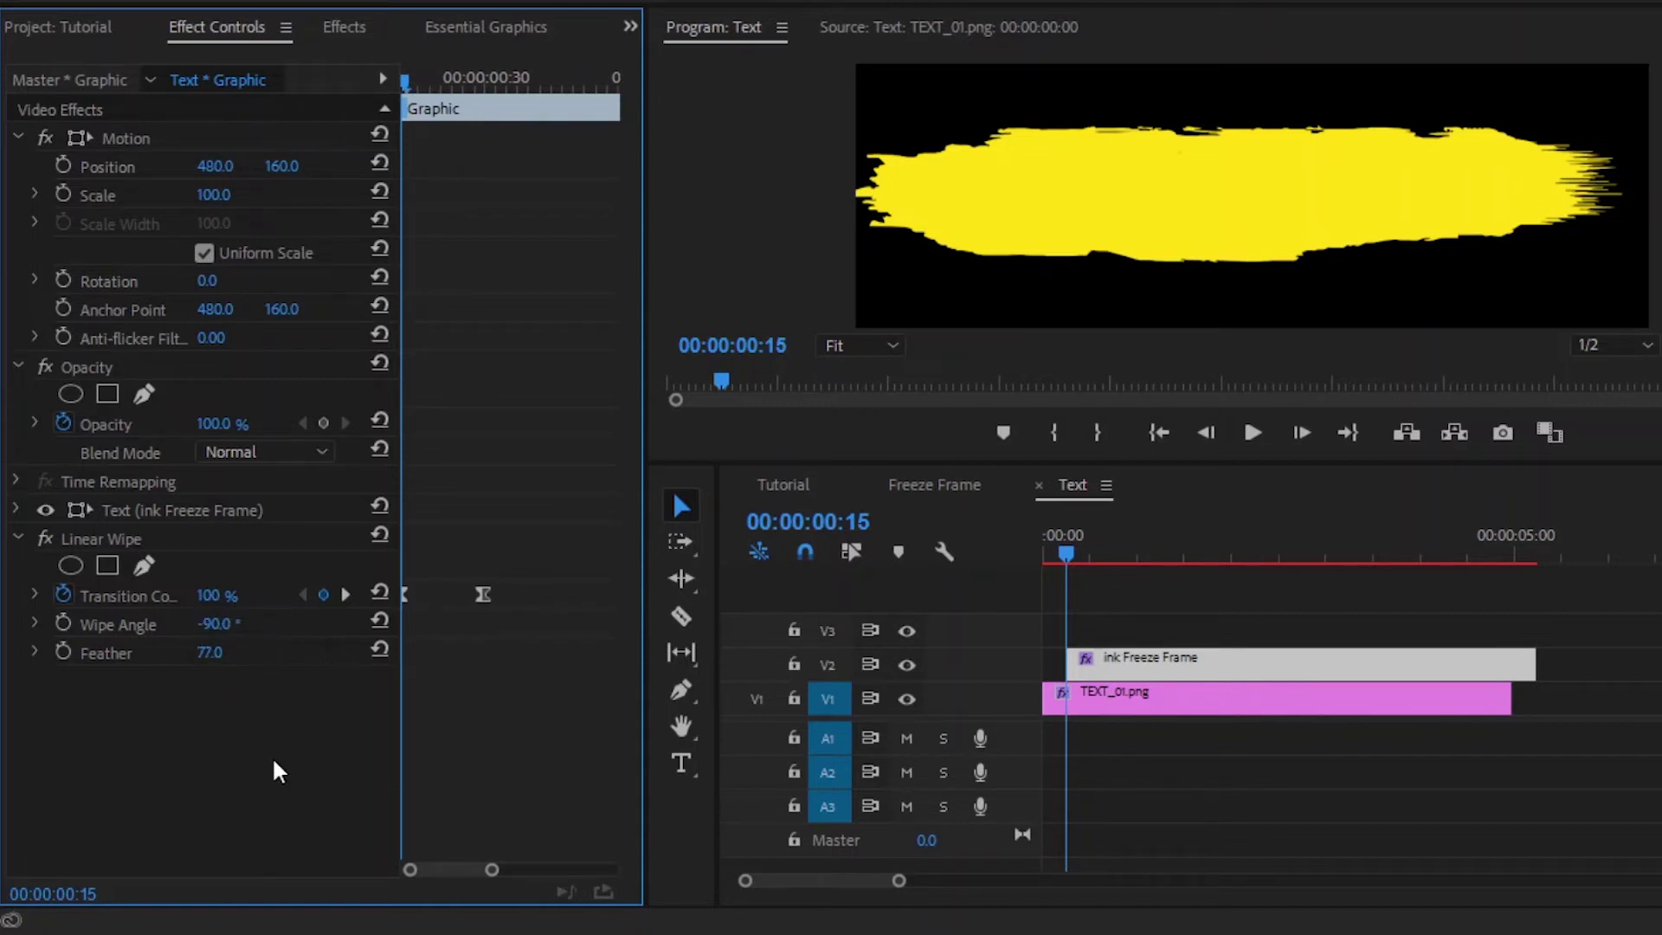
pyautogui.click(210, 653)
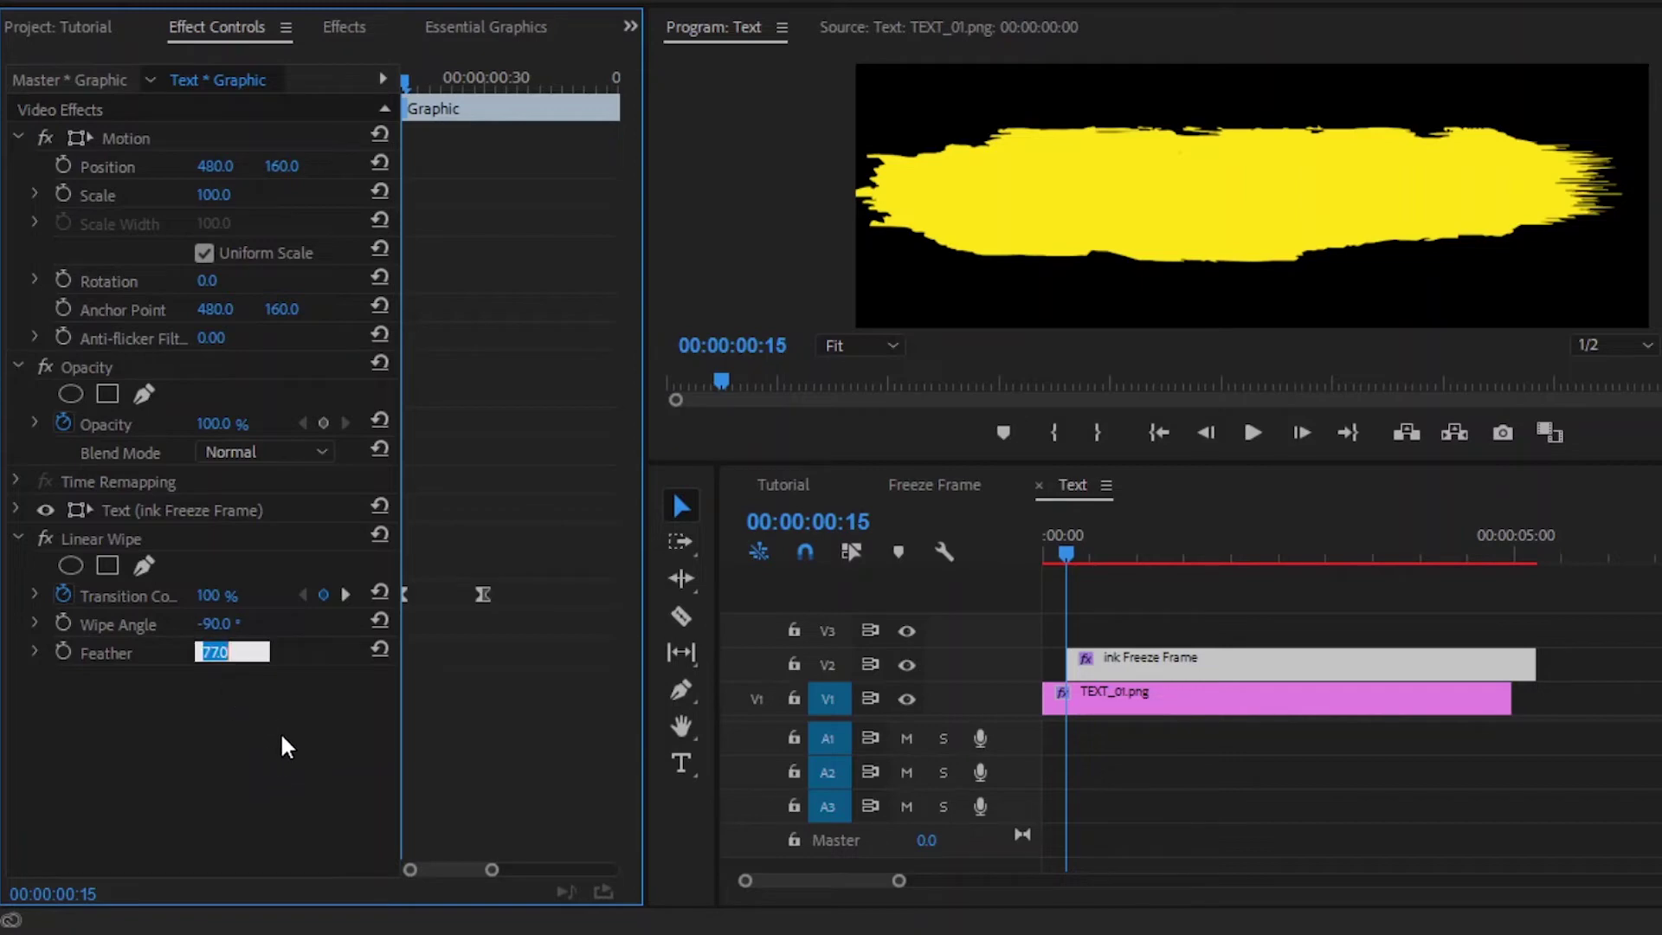
pyautogui.write('50')
pyautogui.press('Return')
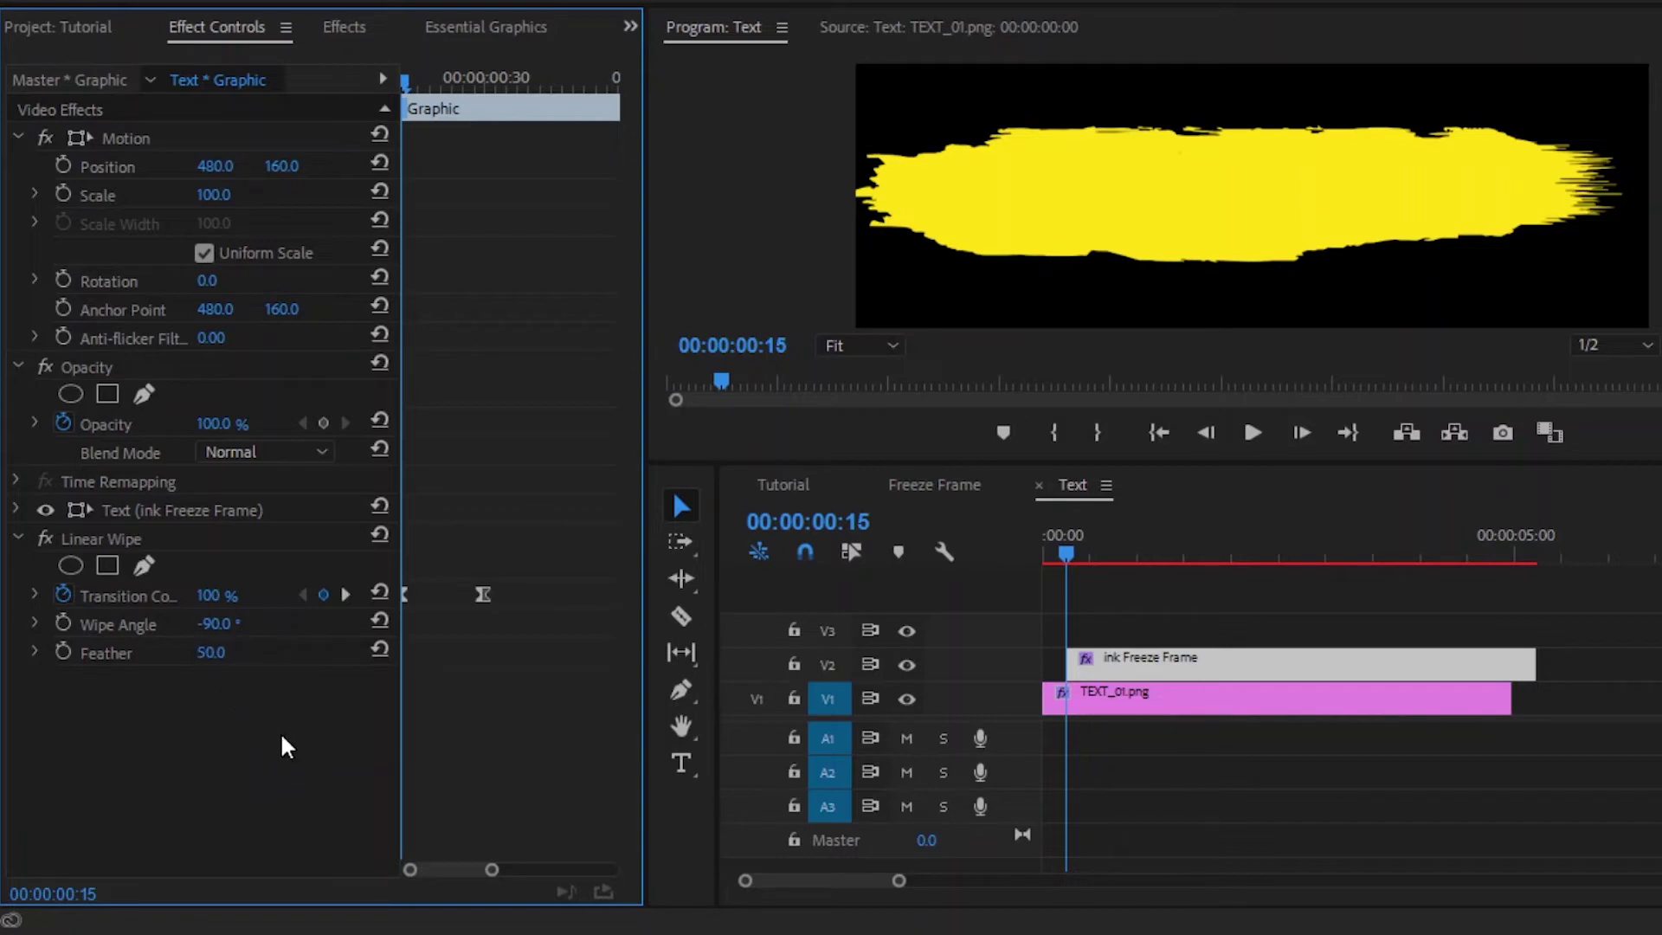
pyautogui.click(1255, 606)
pyautogui.press('space')
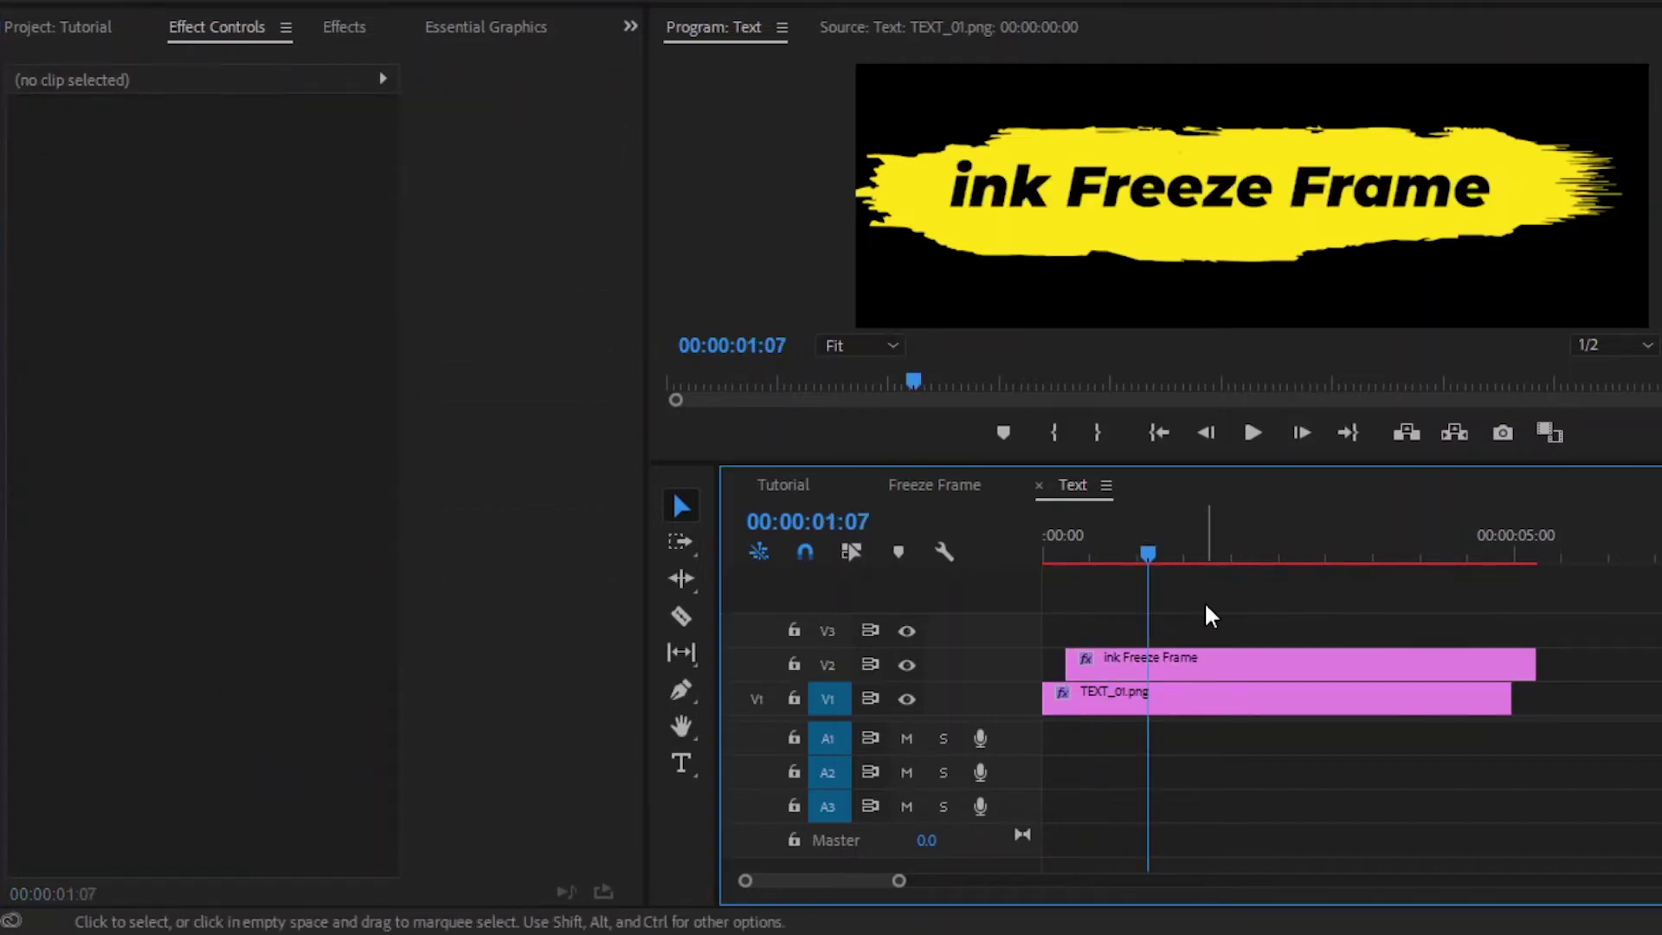
# Close the Text sequence, add it on V7 at the start of the Freeze Frame sequence, and delete its audio.
pyautogui.click(1039, 485)
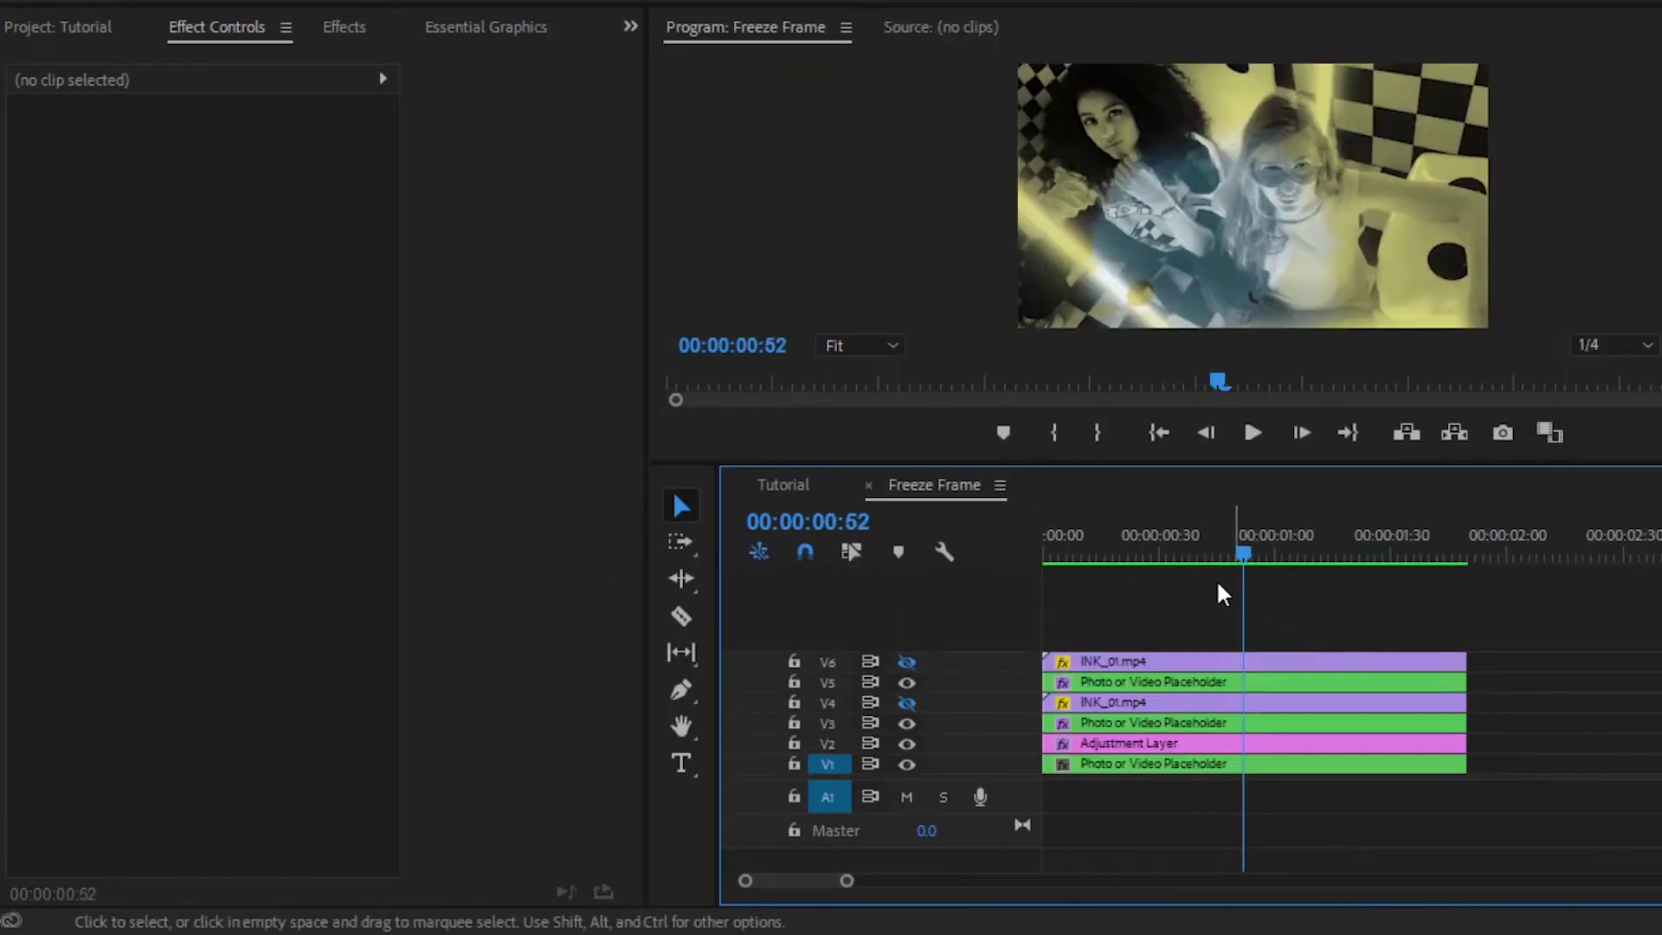
pyautogui.click(62, 29)
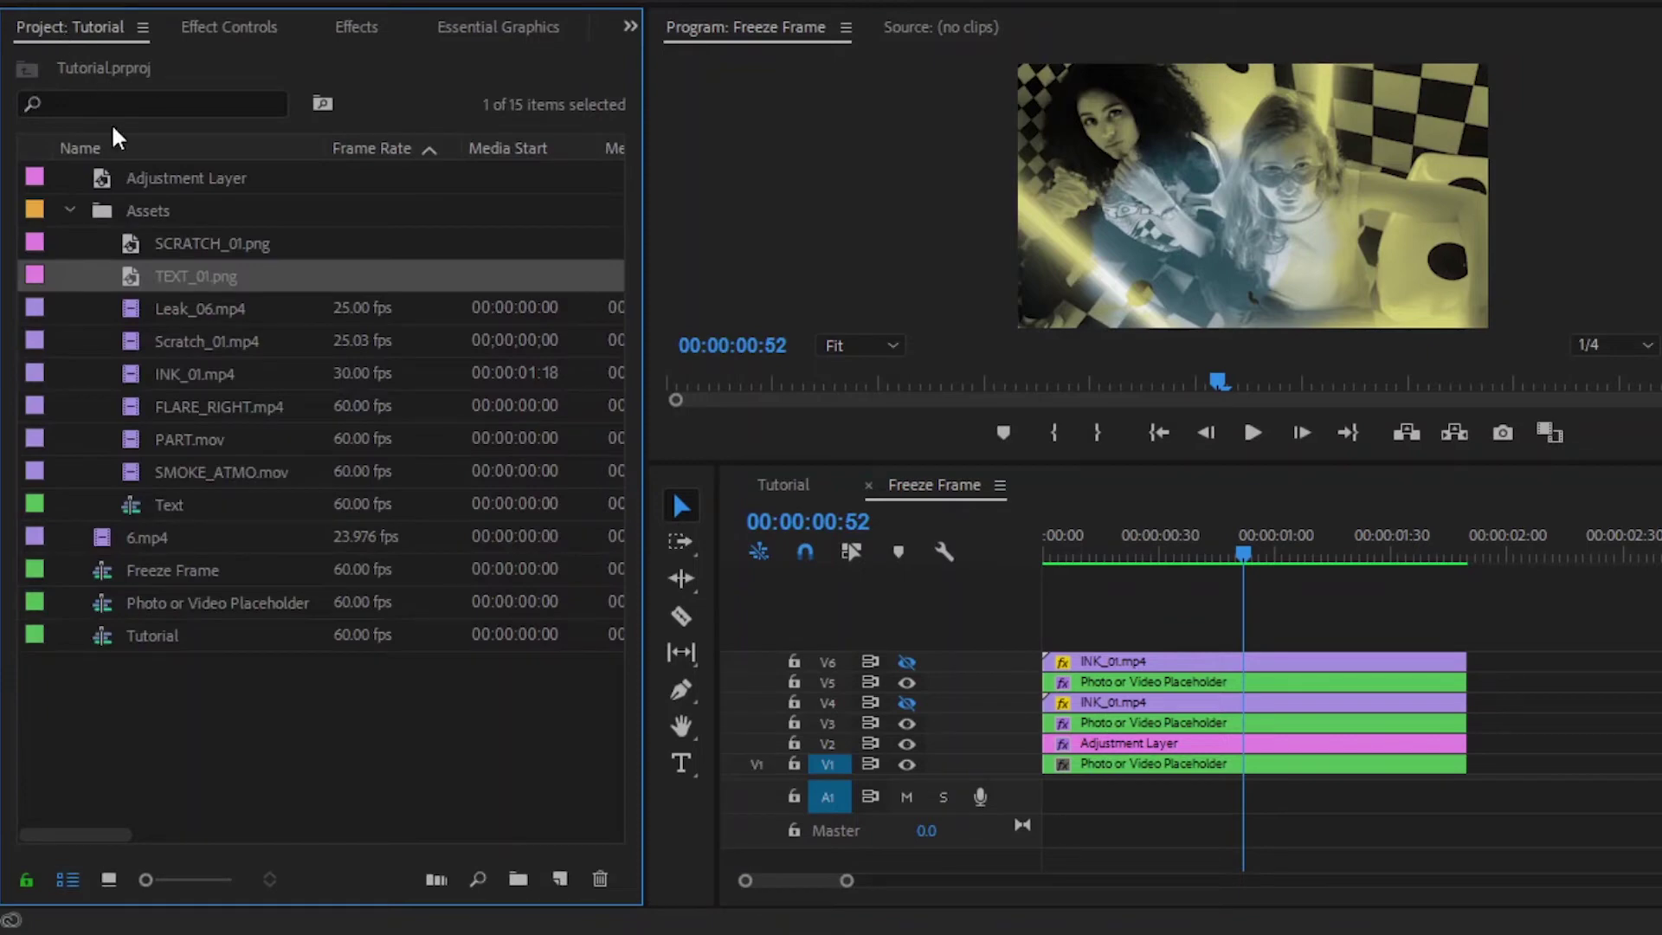
pyautogui.click(189, 506)
pyautogui.moveTo(148, 498); pyautogui.dragTo(968, 621)
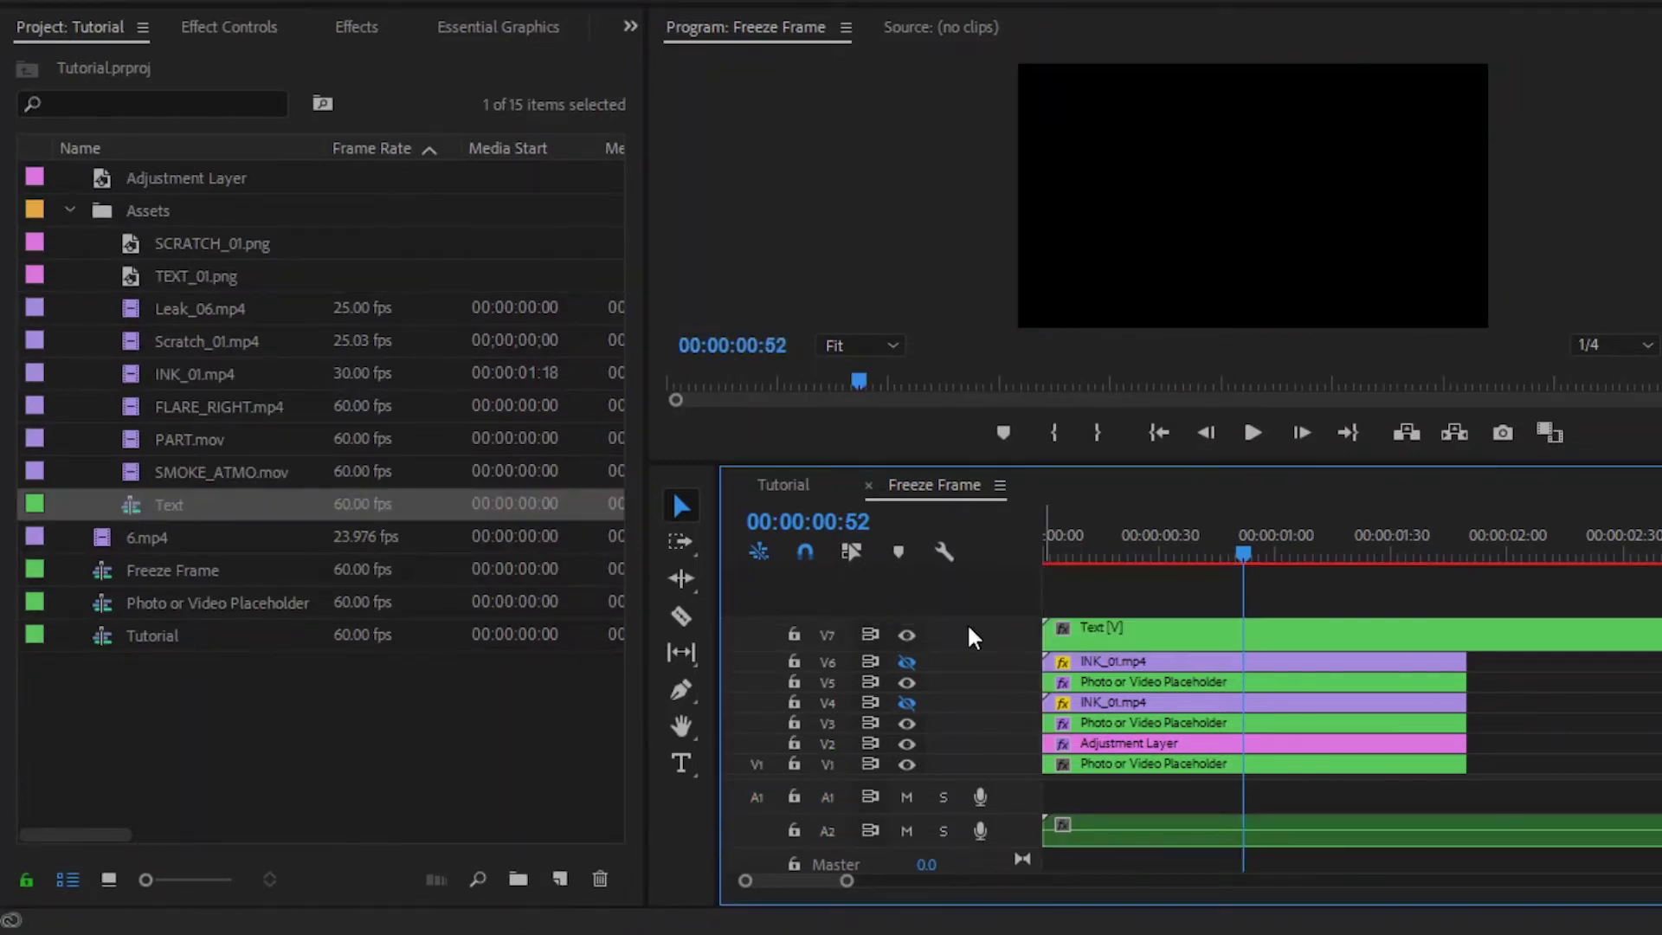
pyautogui.click(1153, 829)
pyautogui.press('Delete')
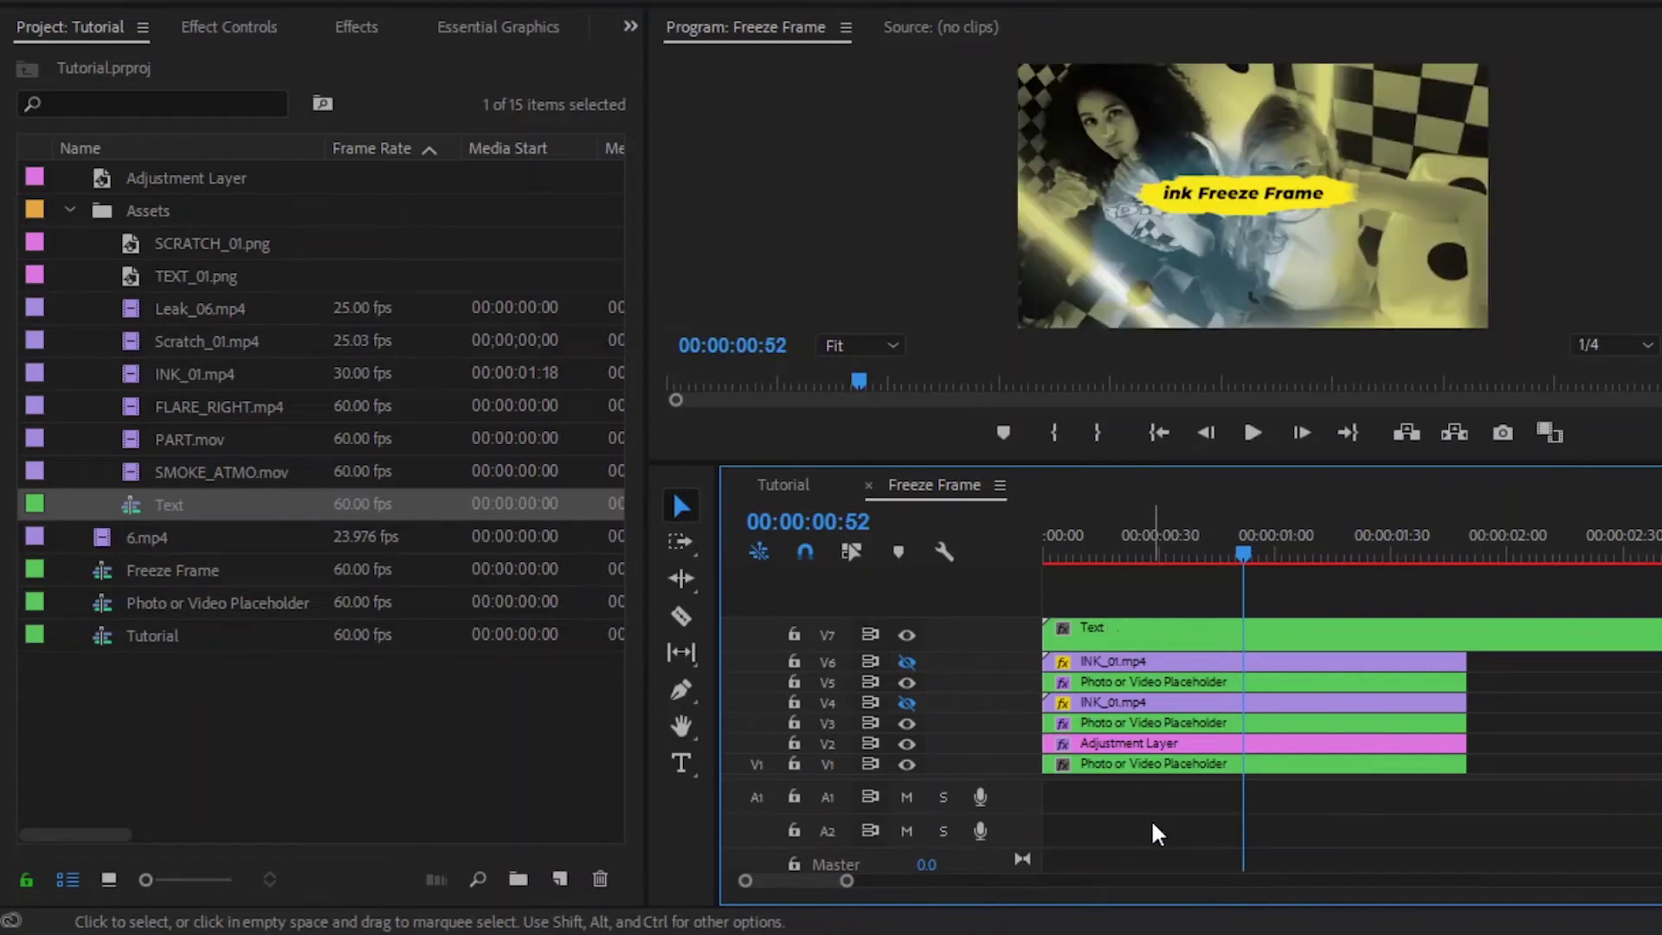
# Cut the Text clip on V7 where the clips below end and delete the excess part.
pyautogui.press('c')
pyautogui.click(1469, 634)
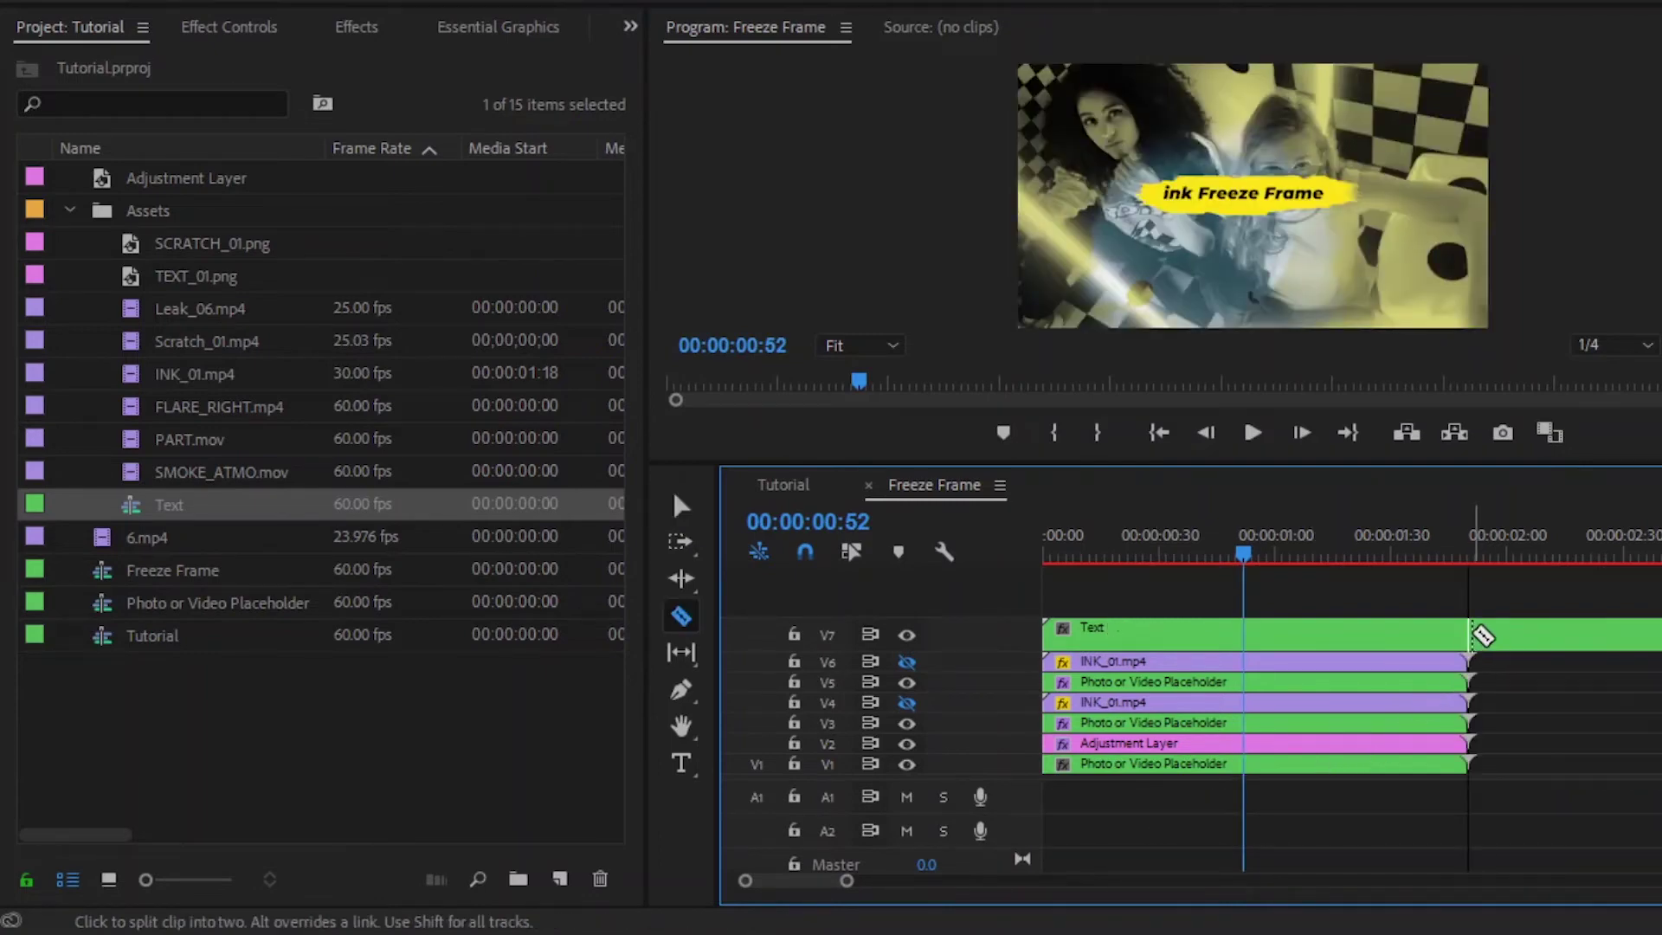
pyautogui.press('v')
pyautogui.click(1532, 642)
pyautogui.press('Delete')
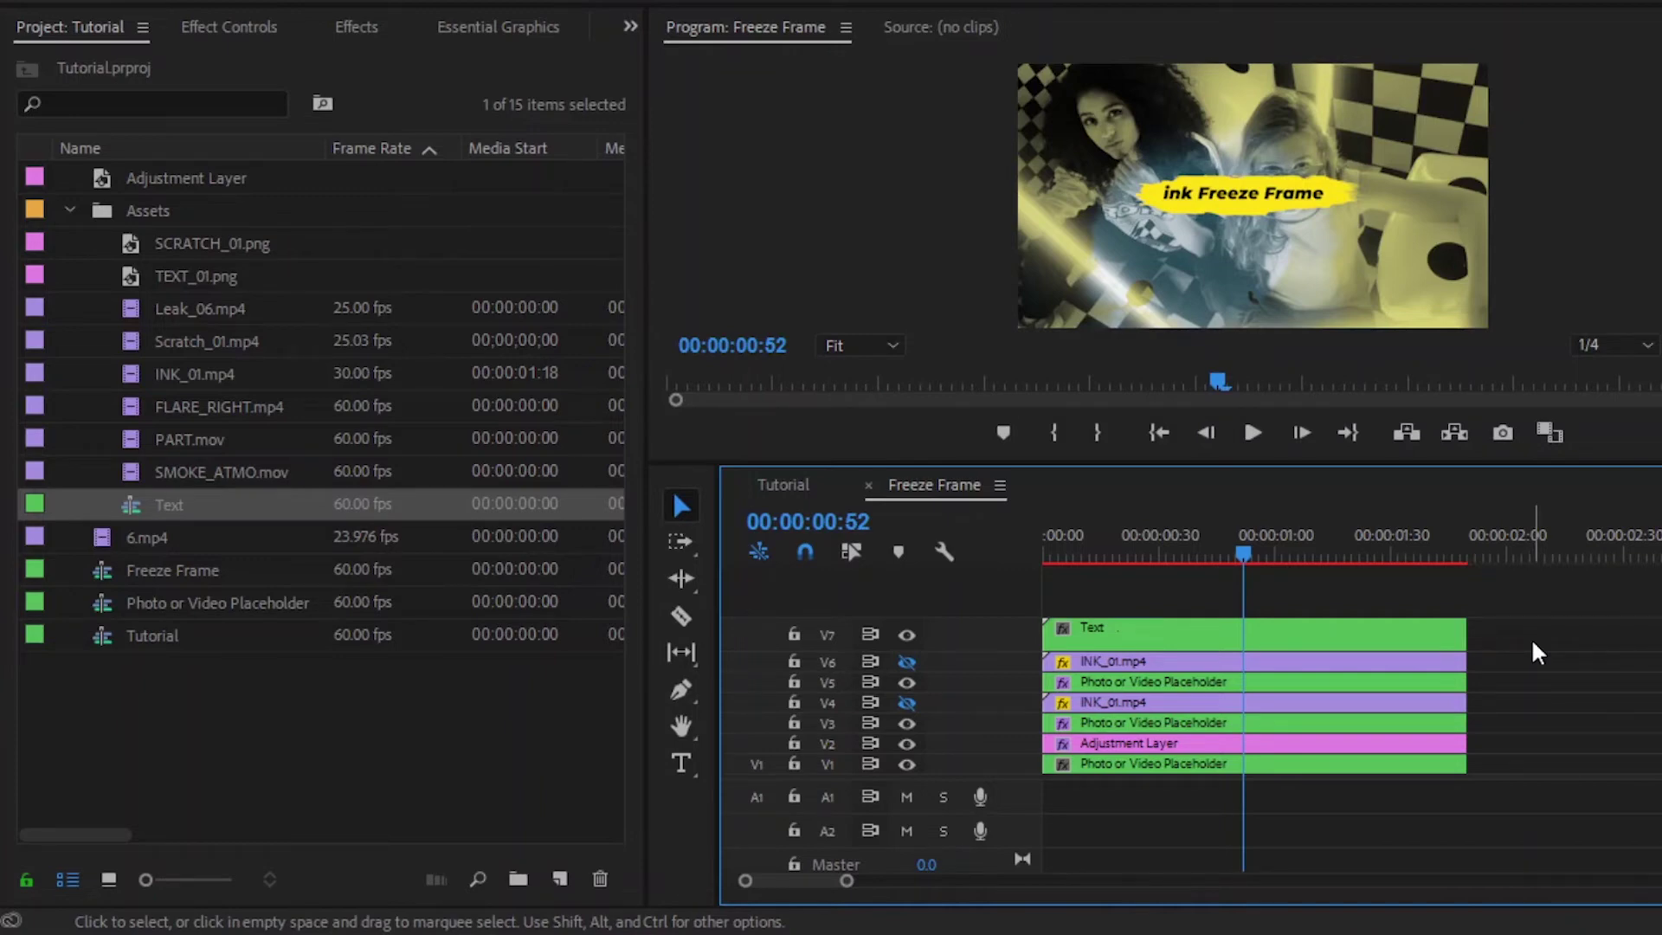
# Set the Text clip's position to 1414, 810 and its scale to 120.
pyautogui.click(1374, 637)
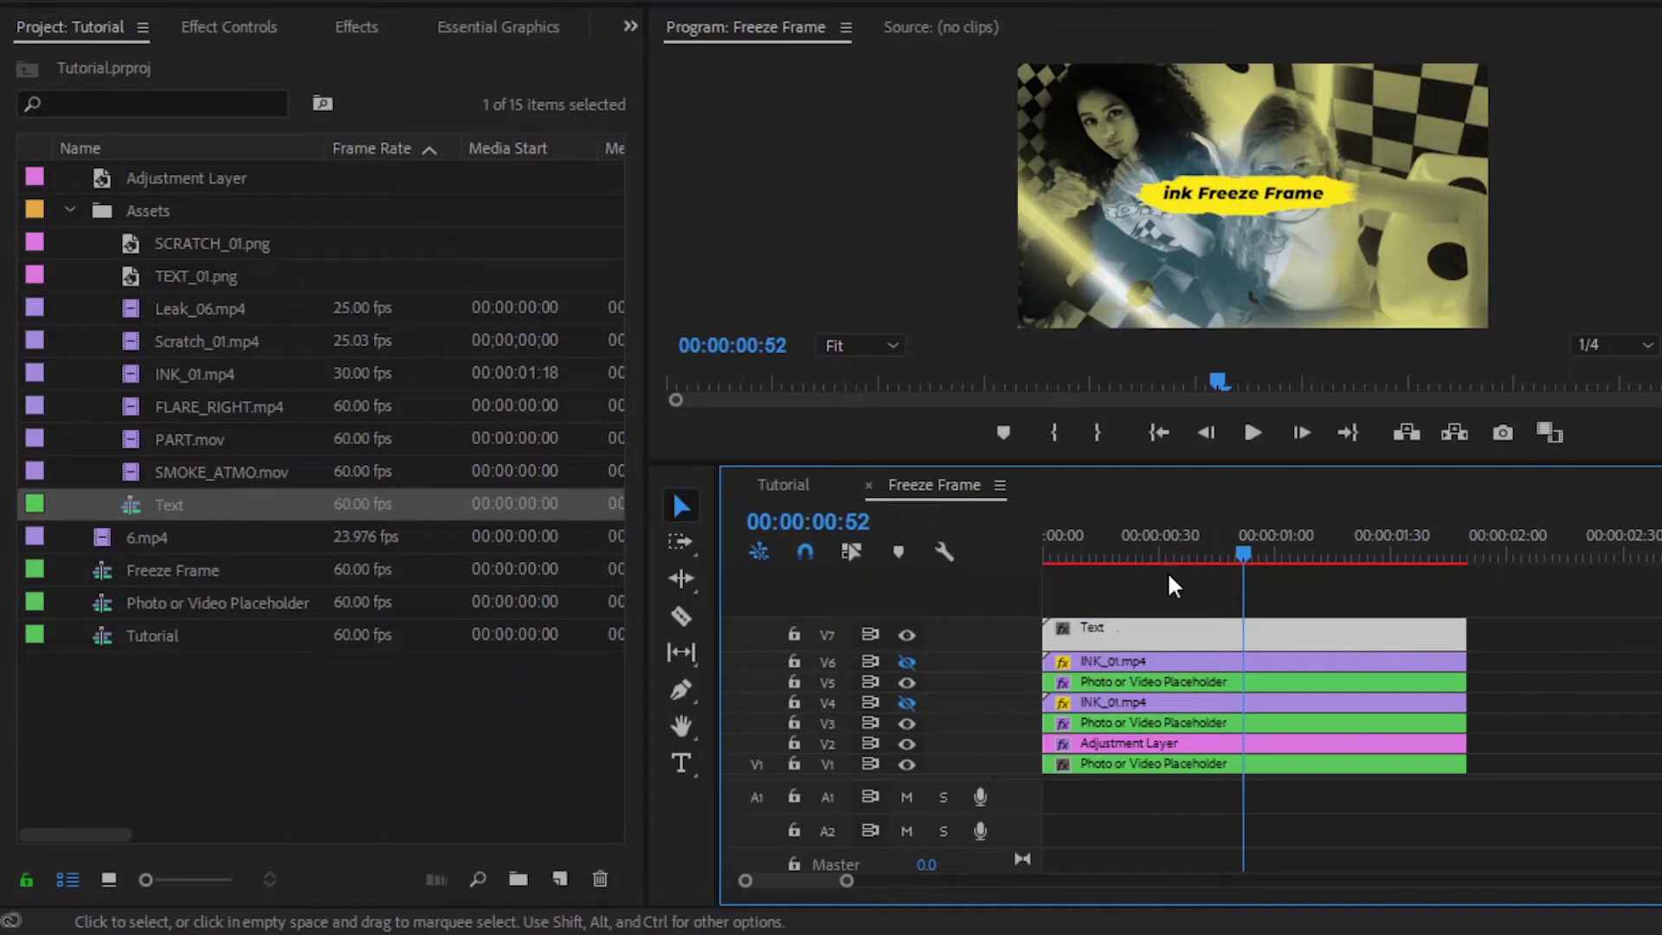
pyautogui.click(248, 28)
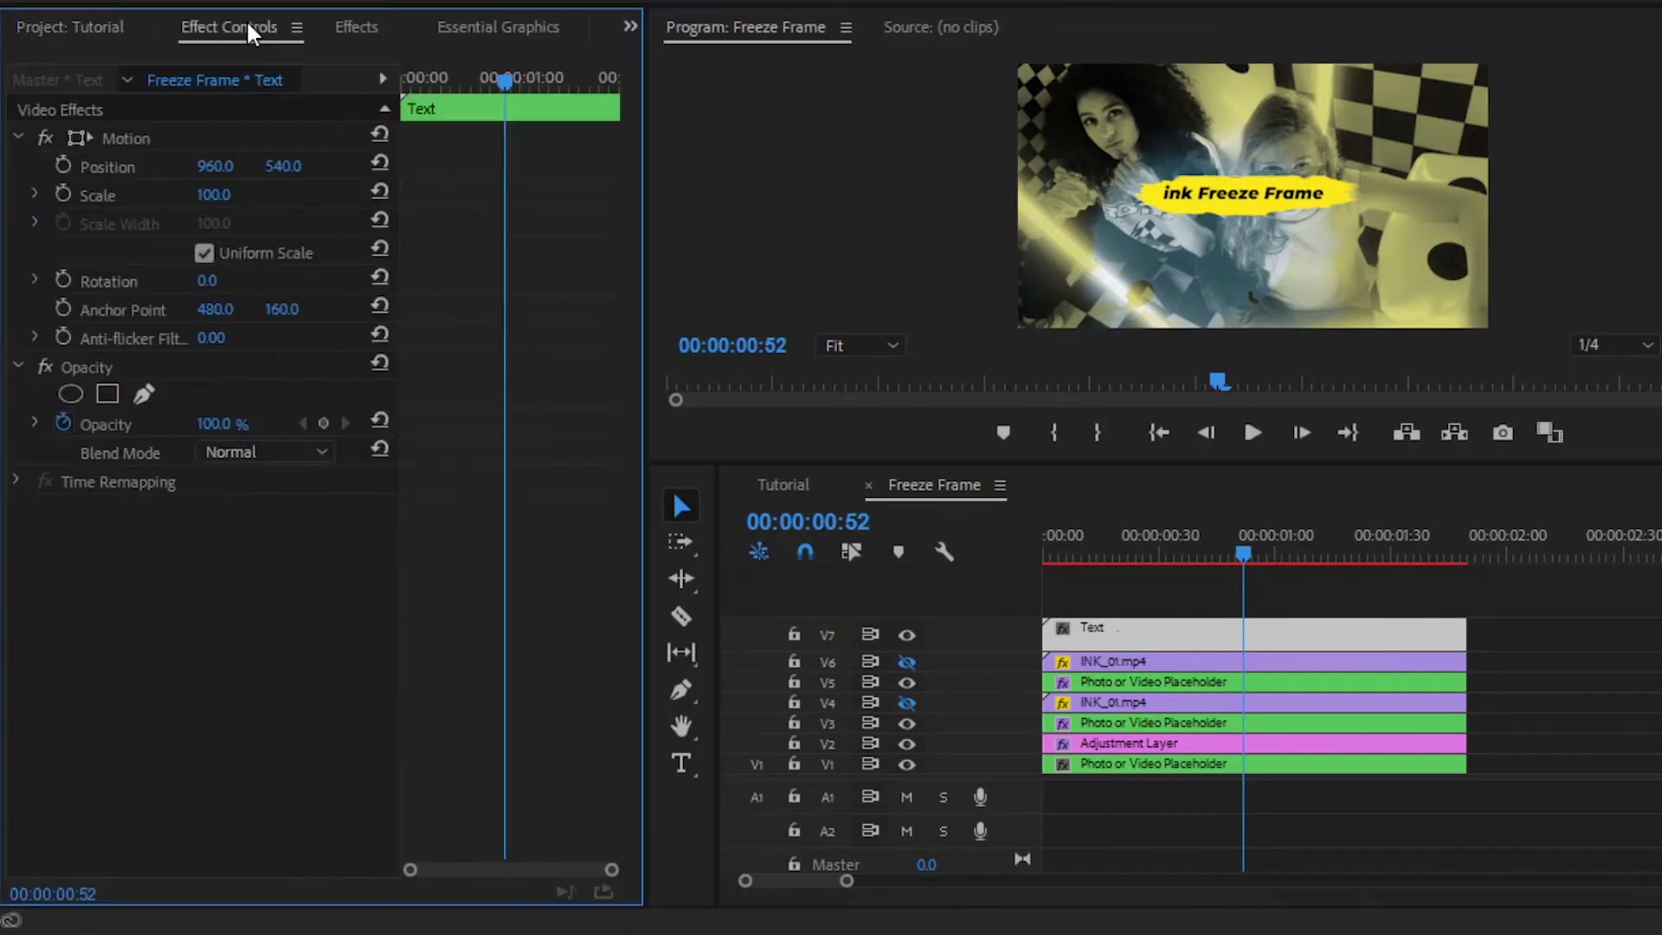
pyautogui.click(218, 166)
pyautogui.write('1414')
pyautogui.press('Return')
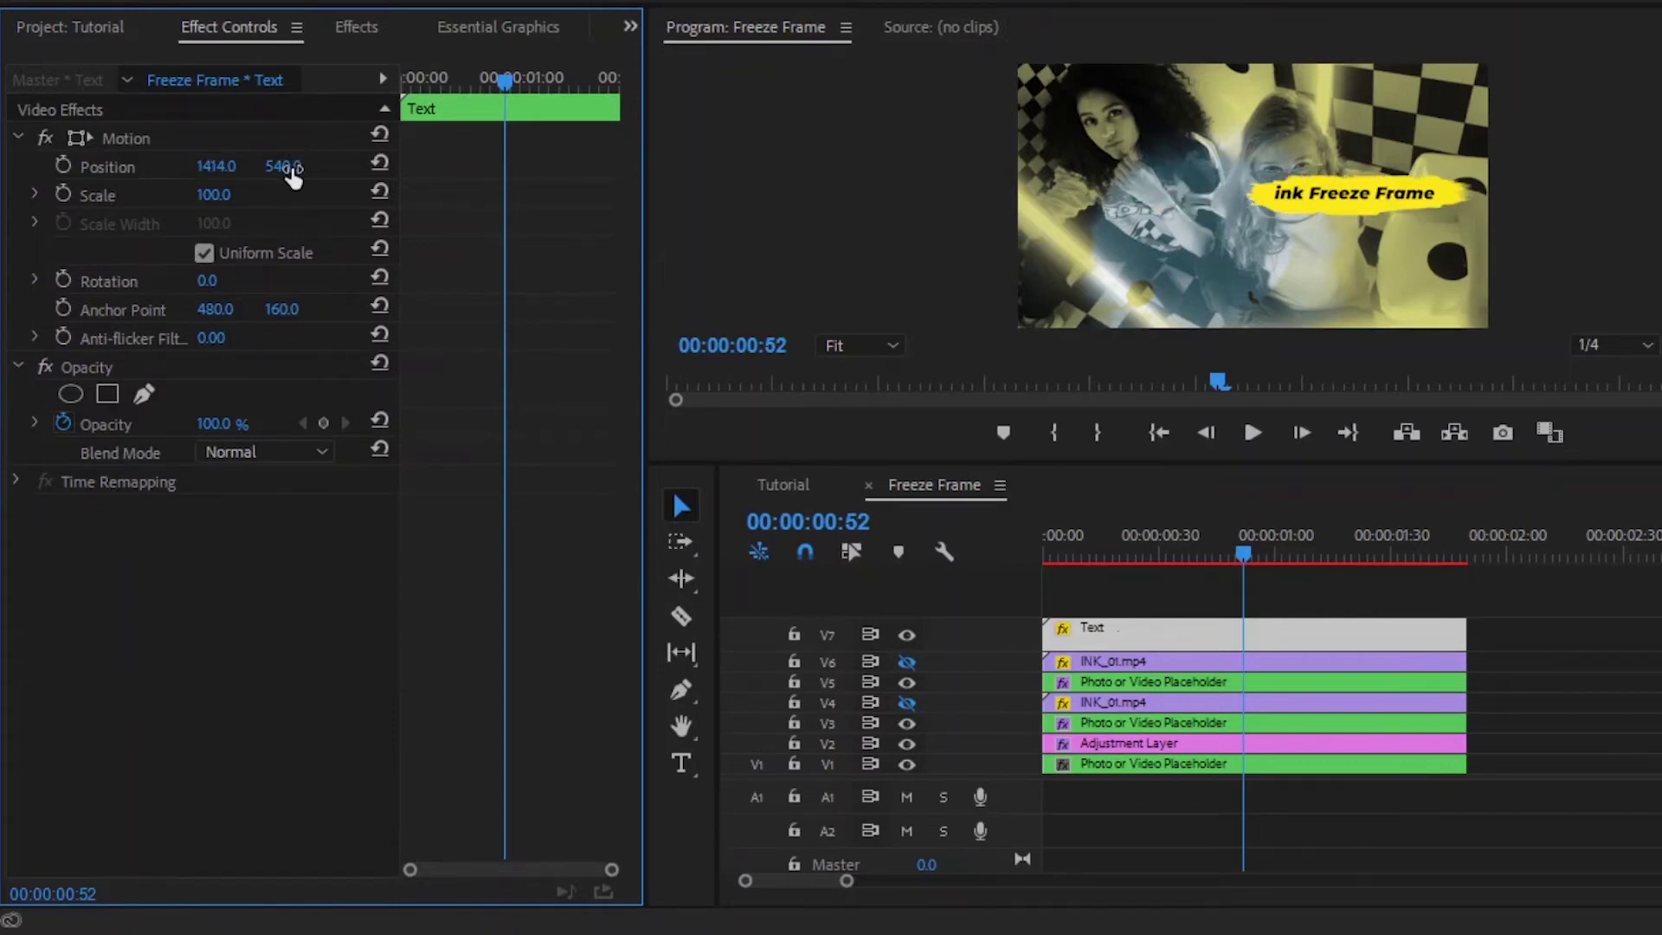
pyautogui.click(293, 167)
pyautogui.write('810')
pyautogui.press('Return')
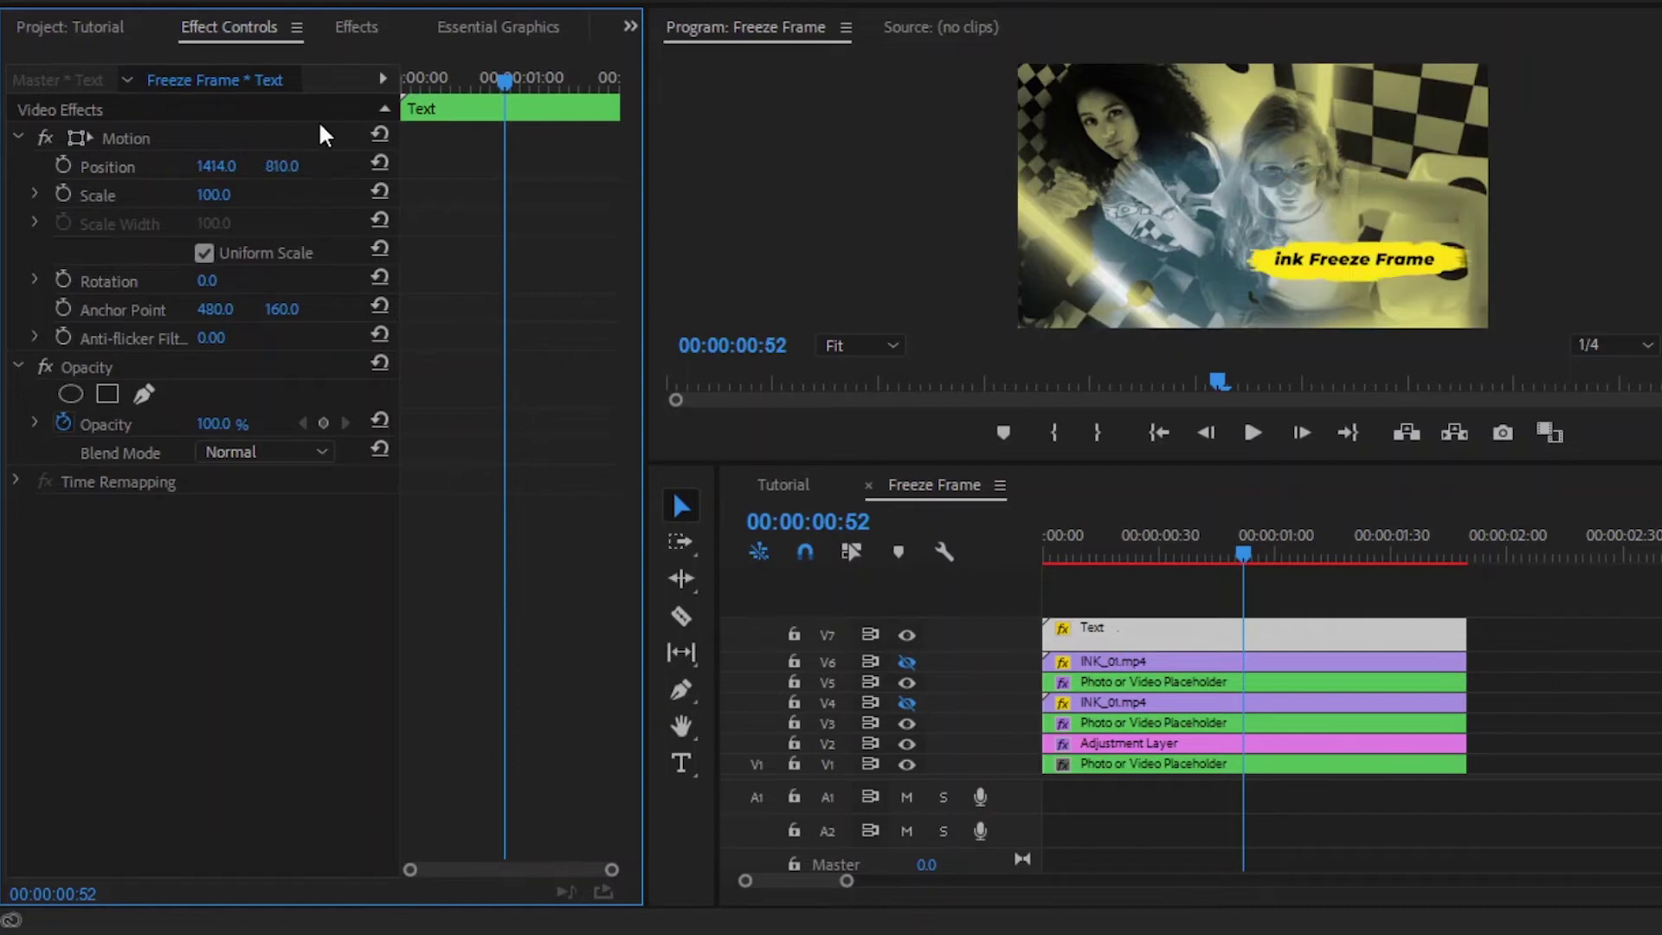
pyautogui.click(207, 195)
pyautogui.write('120')
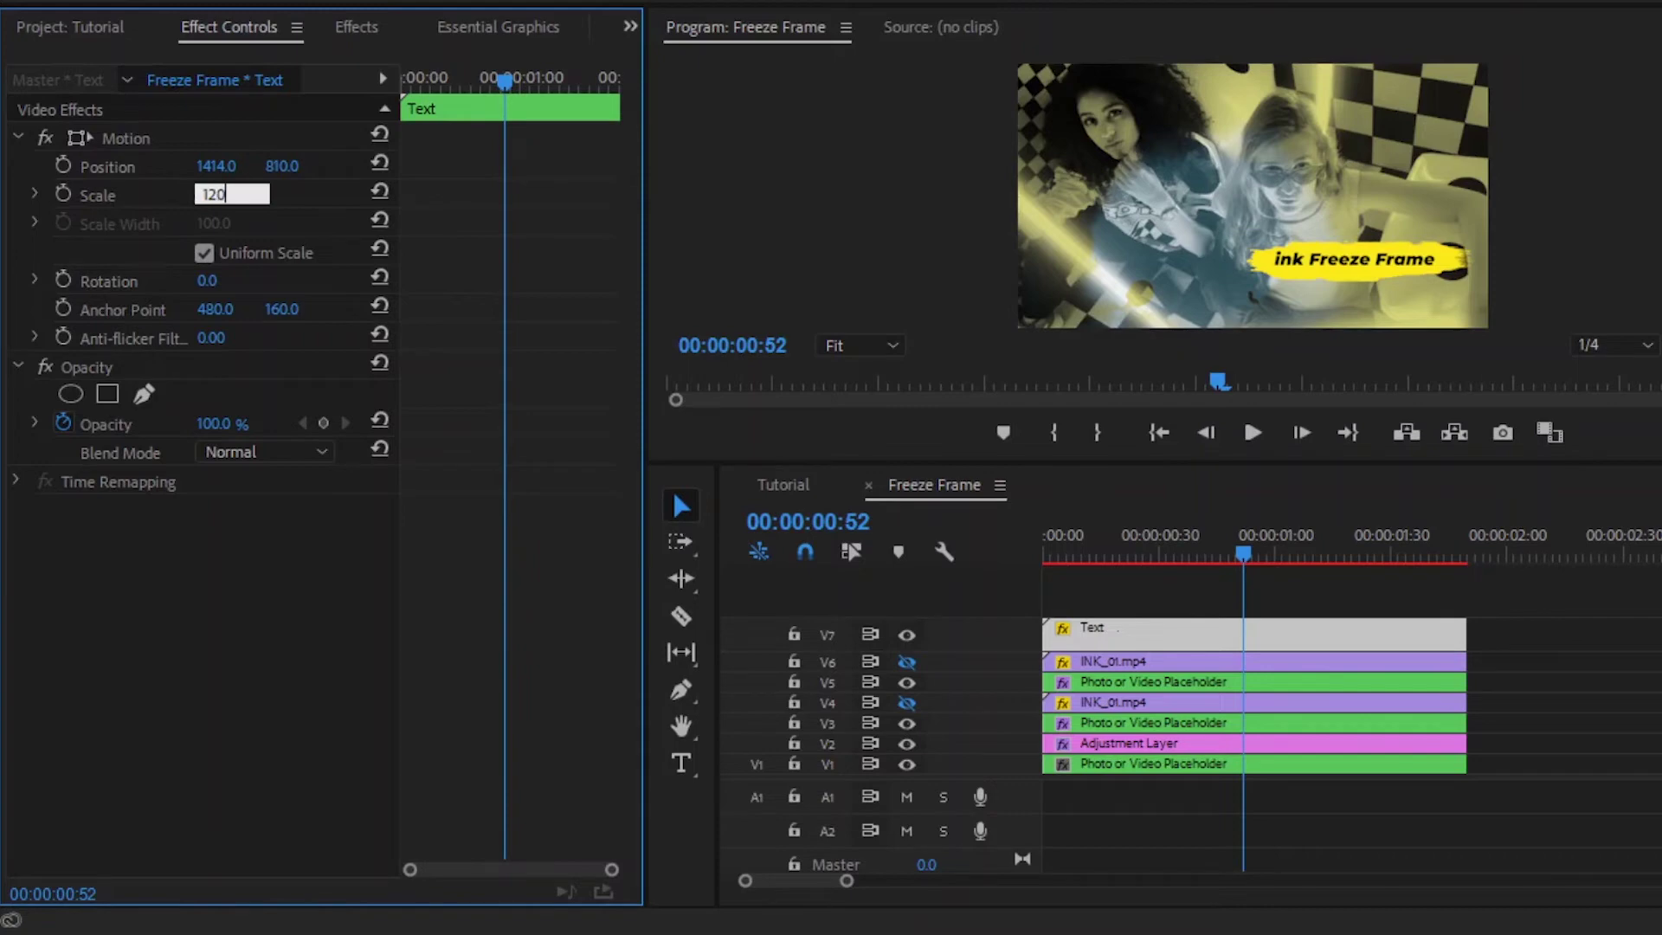
pyautogui.press('Return')
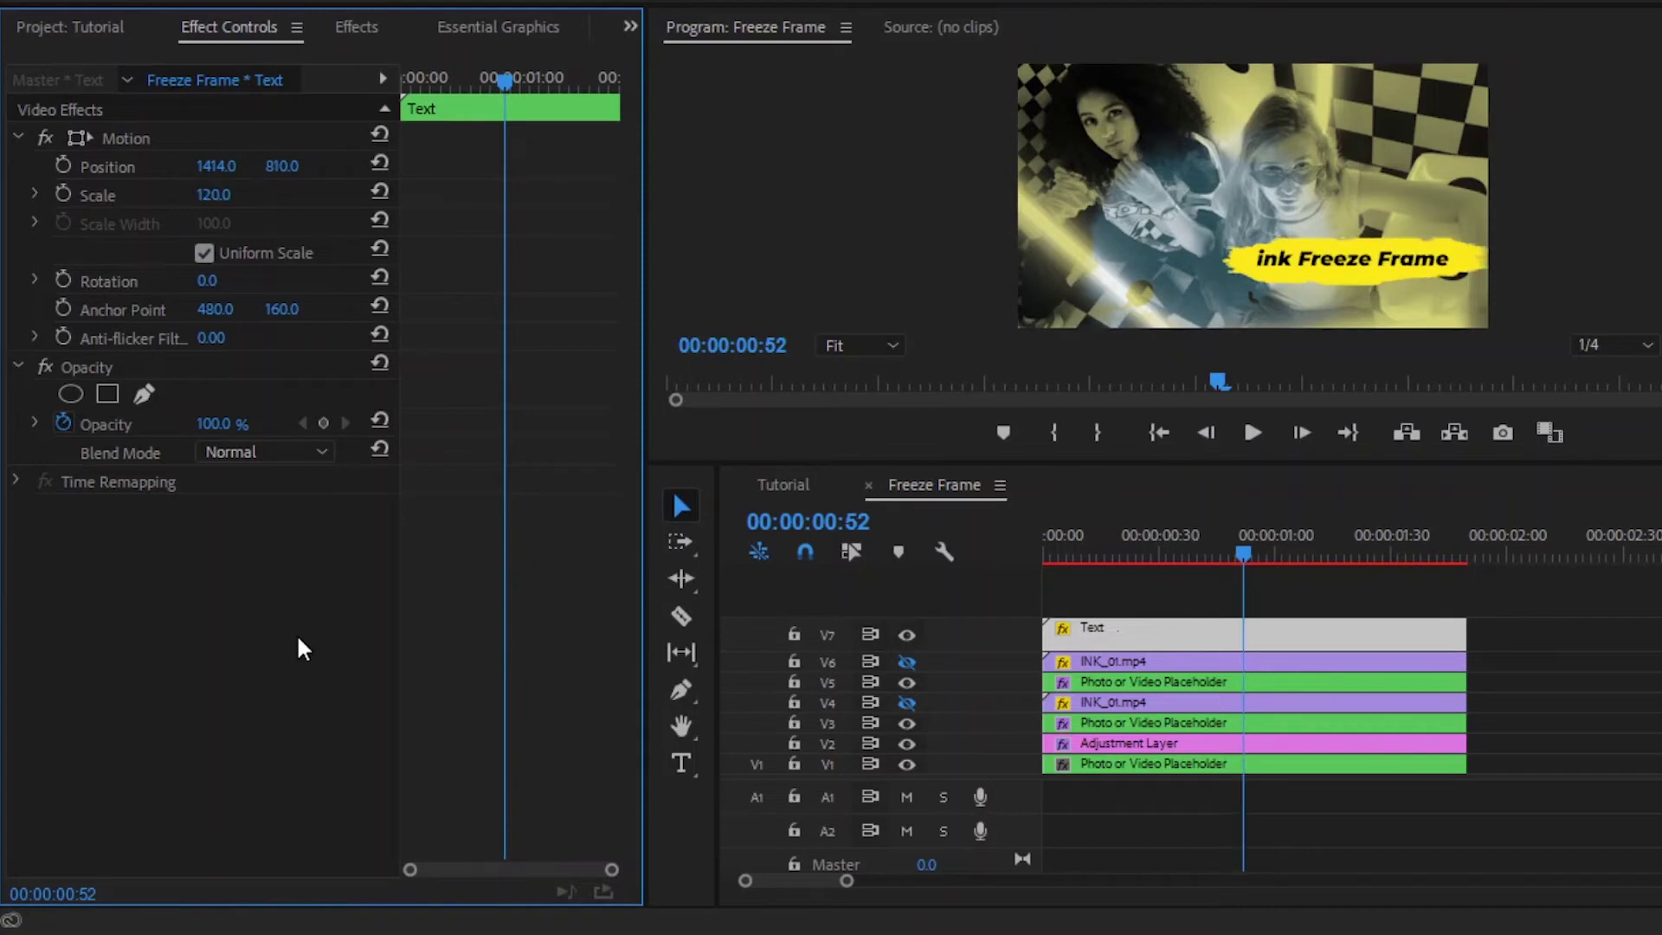
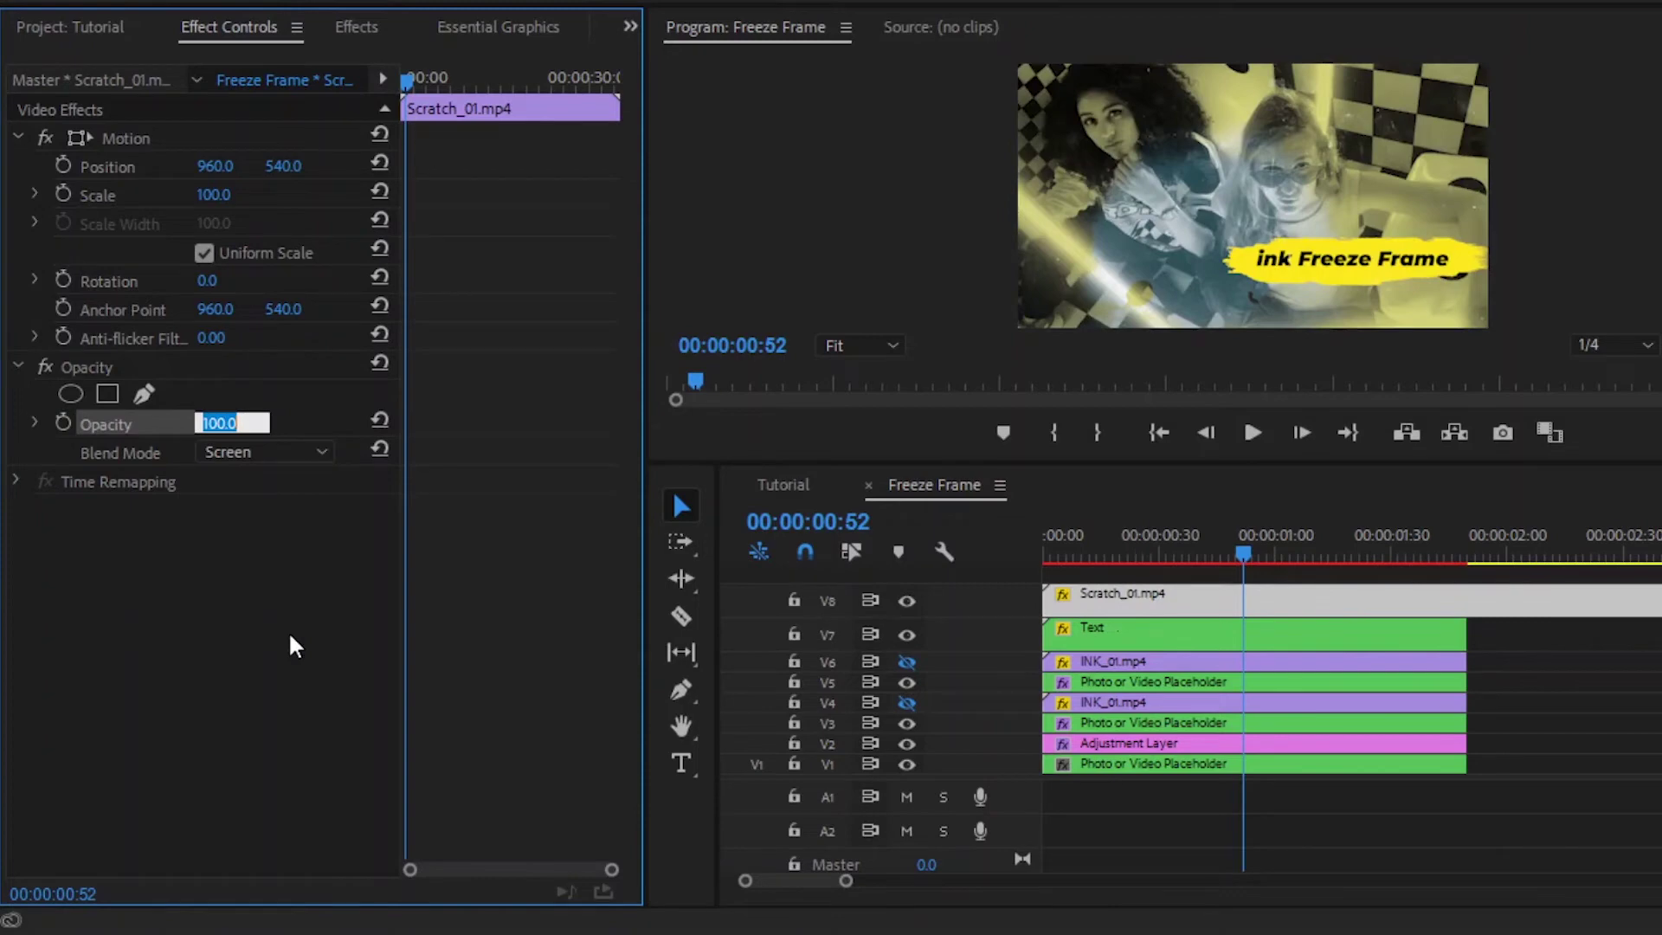
# Lower the Scratch_01.mp4 clip's opacity to 50%, and trim it to end with the clips below.
pyautogui.press('Return')
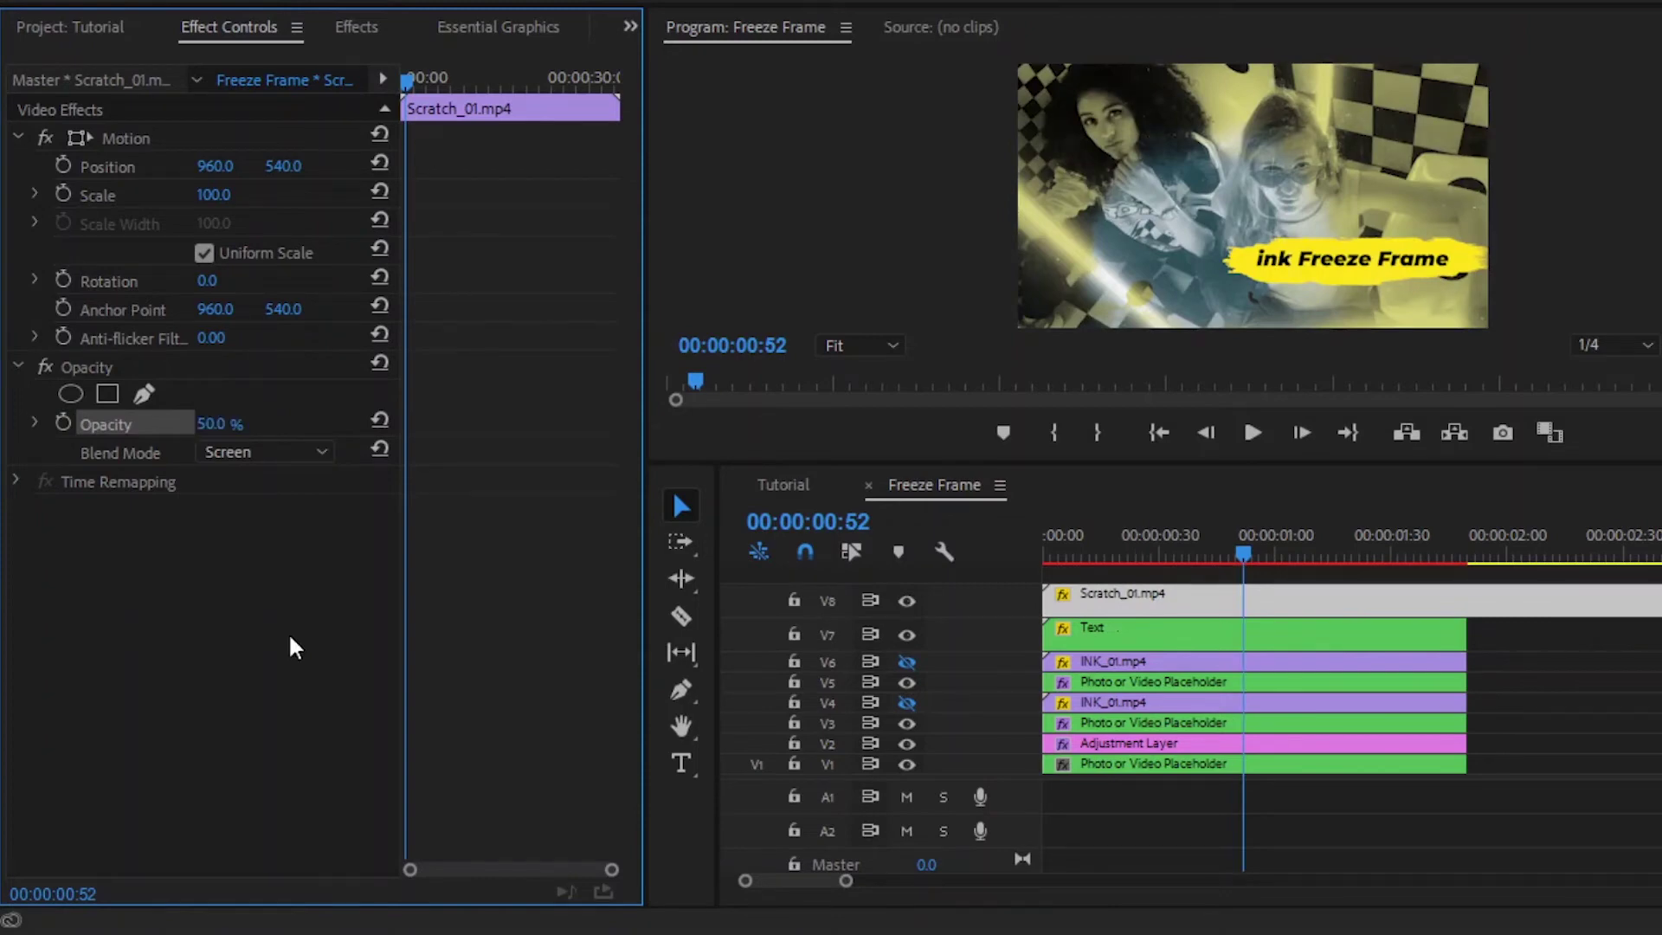
pyautogui.press('c')
pyautogui.click(1471, 599)
pyautogui.press('v')
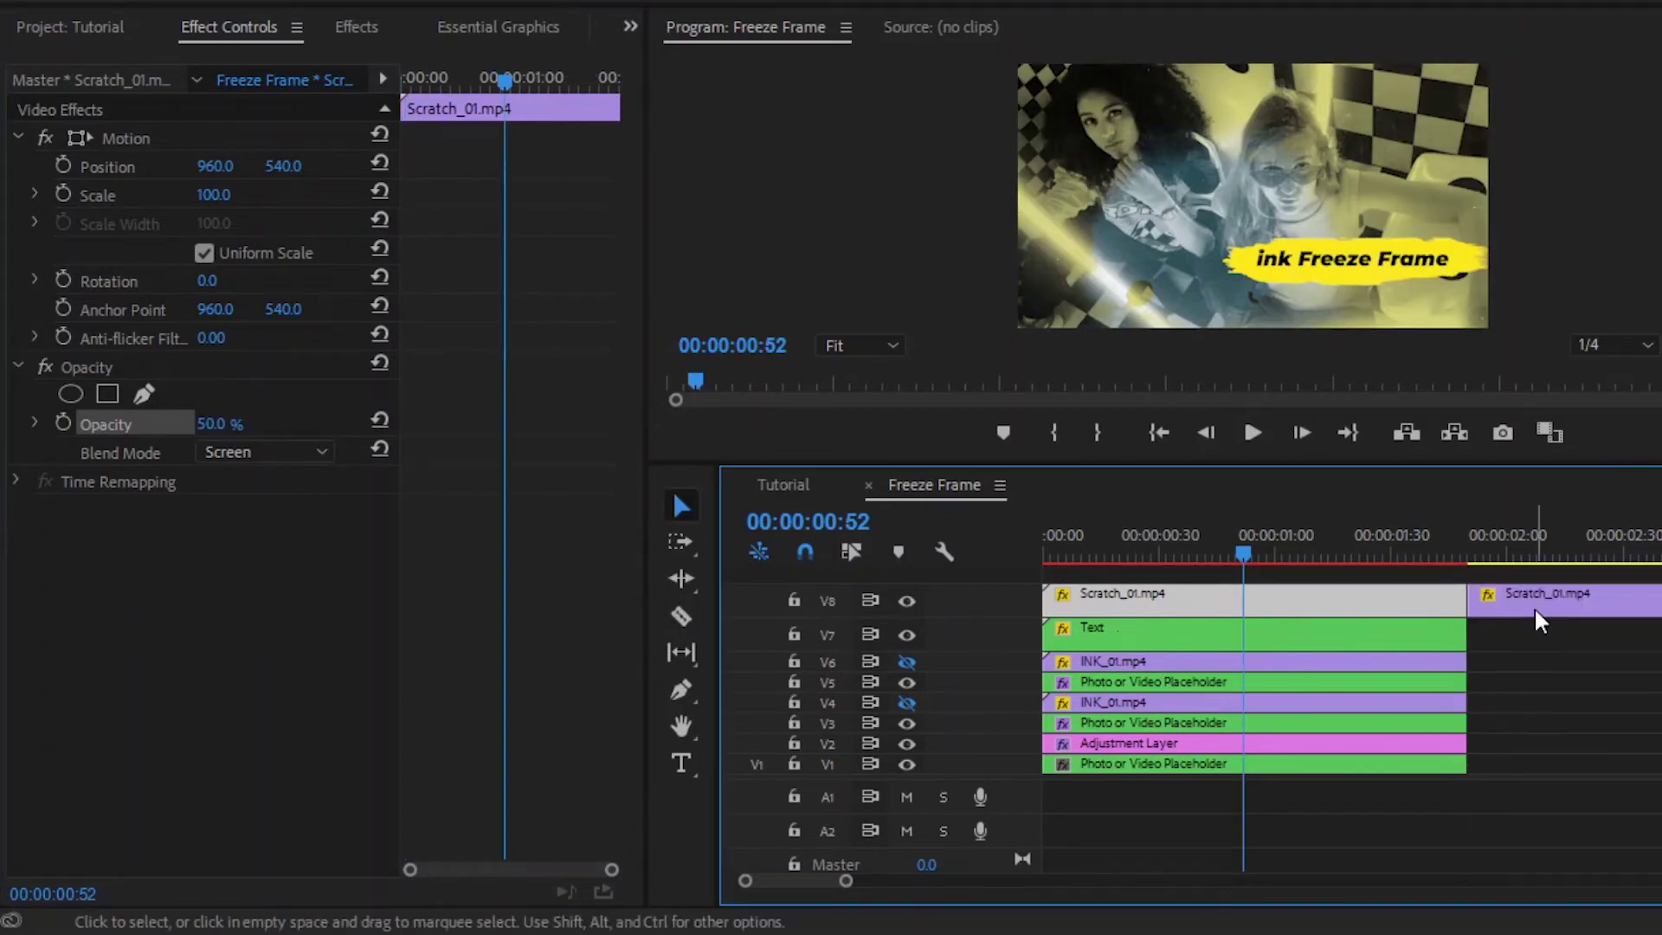
pyautogui.click(1535, 610)
pyautogui.press('Delete')
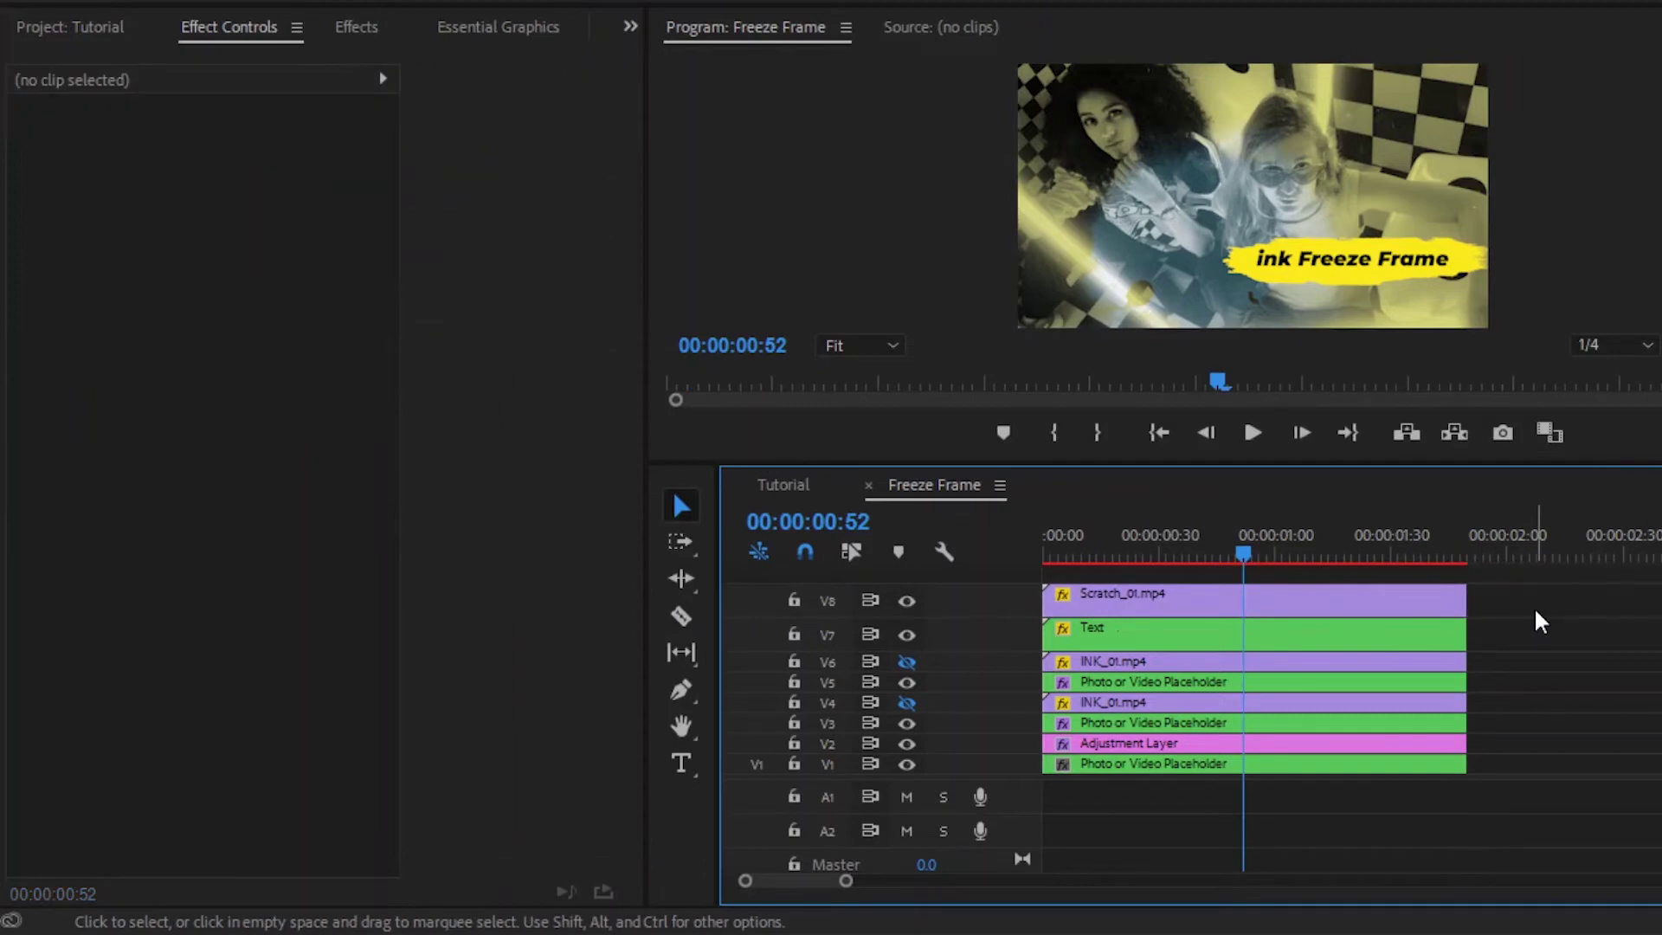
pyautogui.hotkey('ctrl', '-')
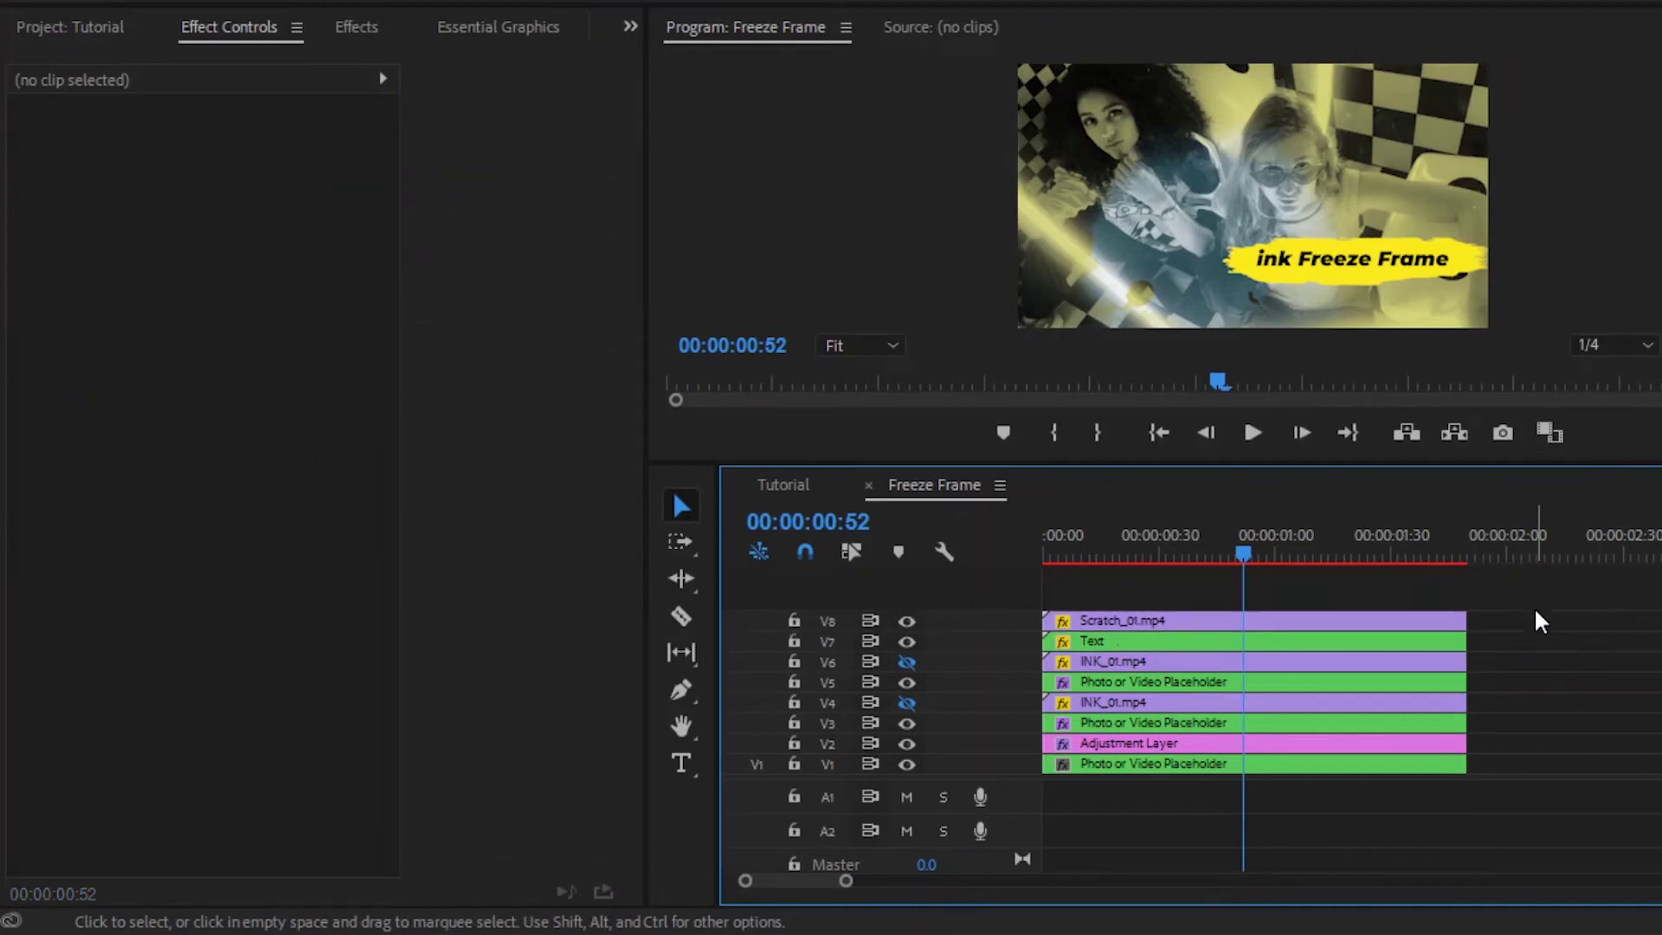
# Add SMOKE_ATMO.mov on V9 above the Scratch_01.mp4 clip, starting at the beginning of the sequence.
pyautogui.click(25, 38)
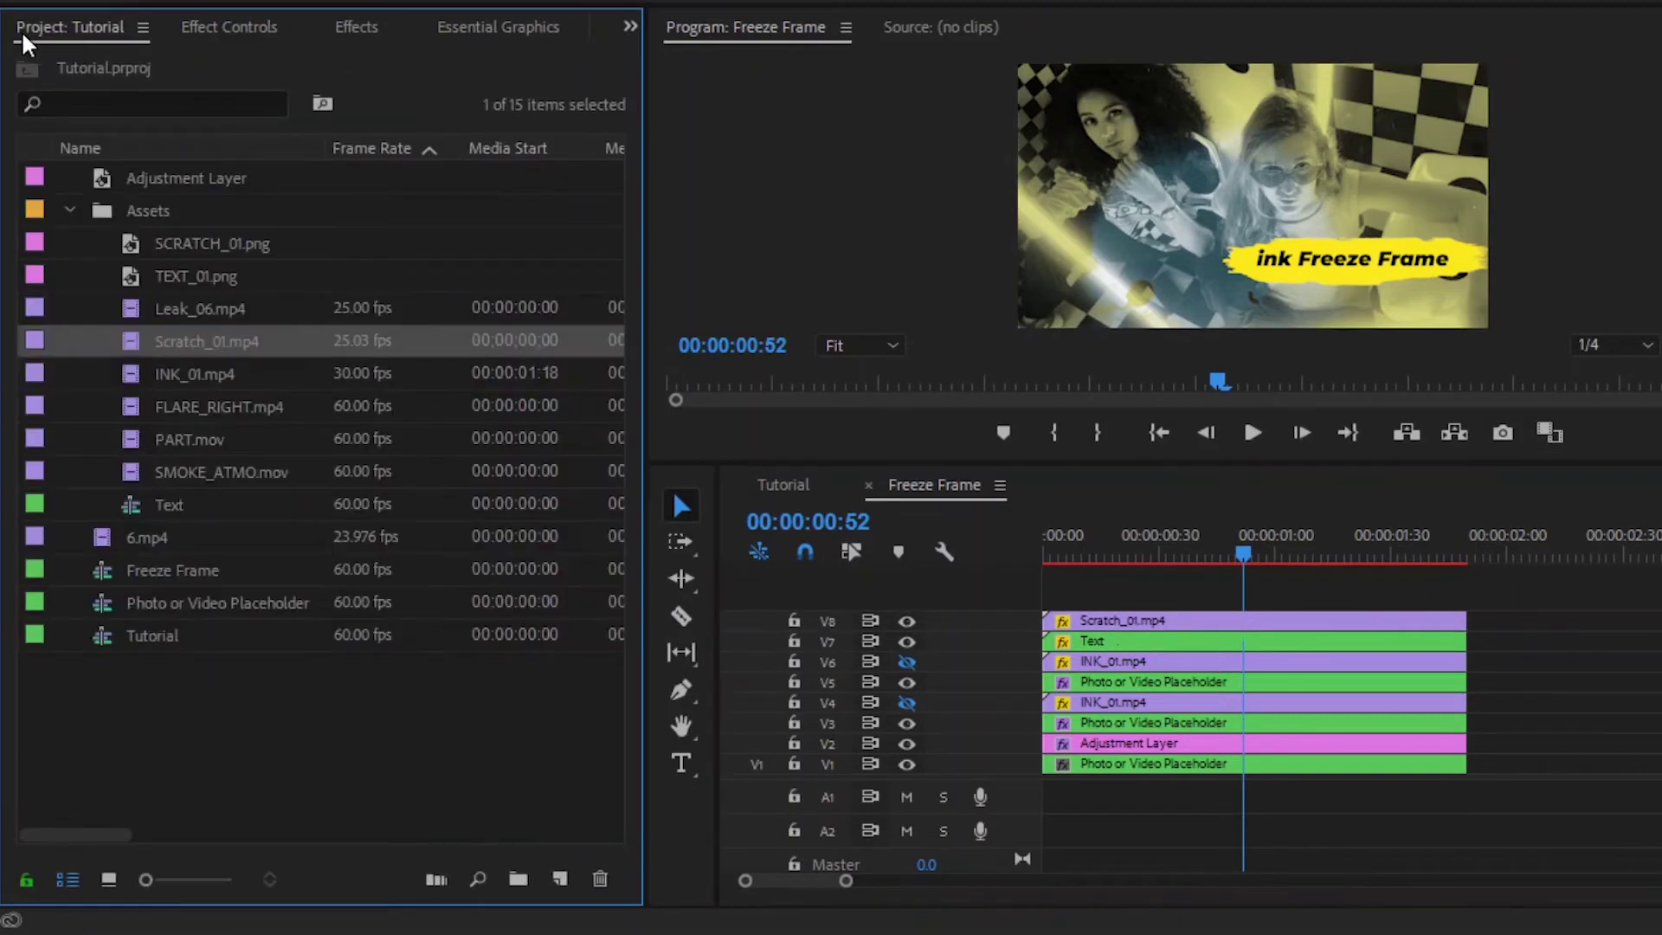
pyautogui.click(190, 471)
pyautogui.moveTo(159, 486); pyautogui.dragTo(1155, 629)
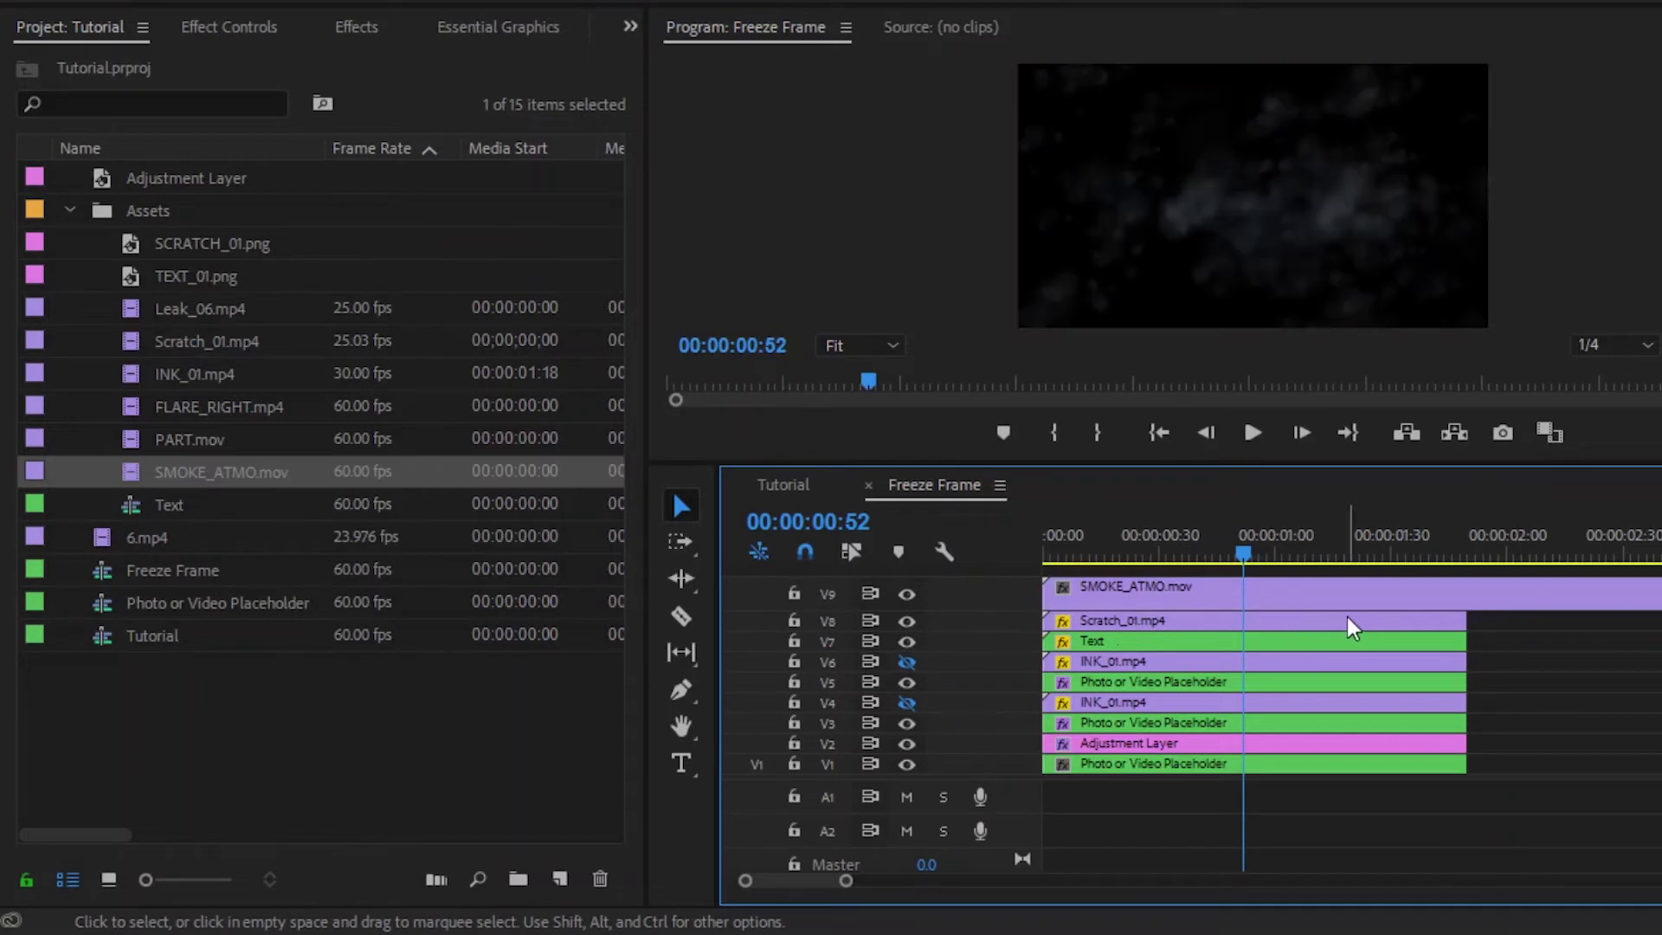
# Cut SMOKE_ATMO.mov where the clips below end, delete the excess, and select the remaining part.
pyautogui.press('c')
pyautogui.click(1468, 595)
pyautogui.press('v')
pyautogui.click(1516, 608)
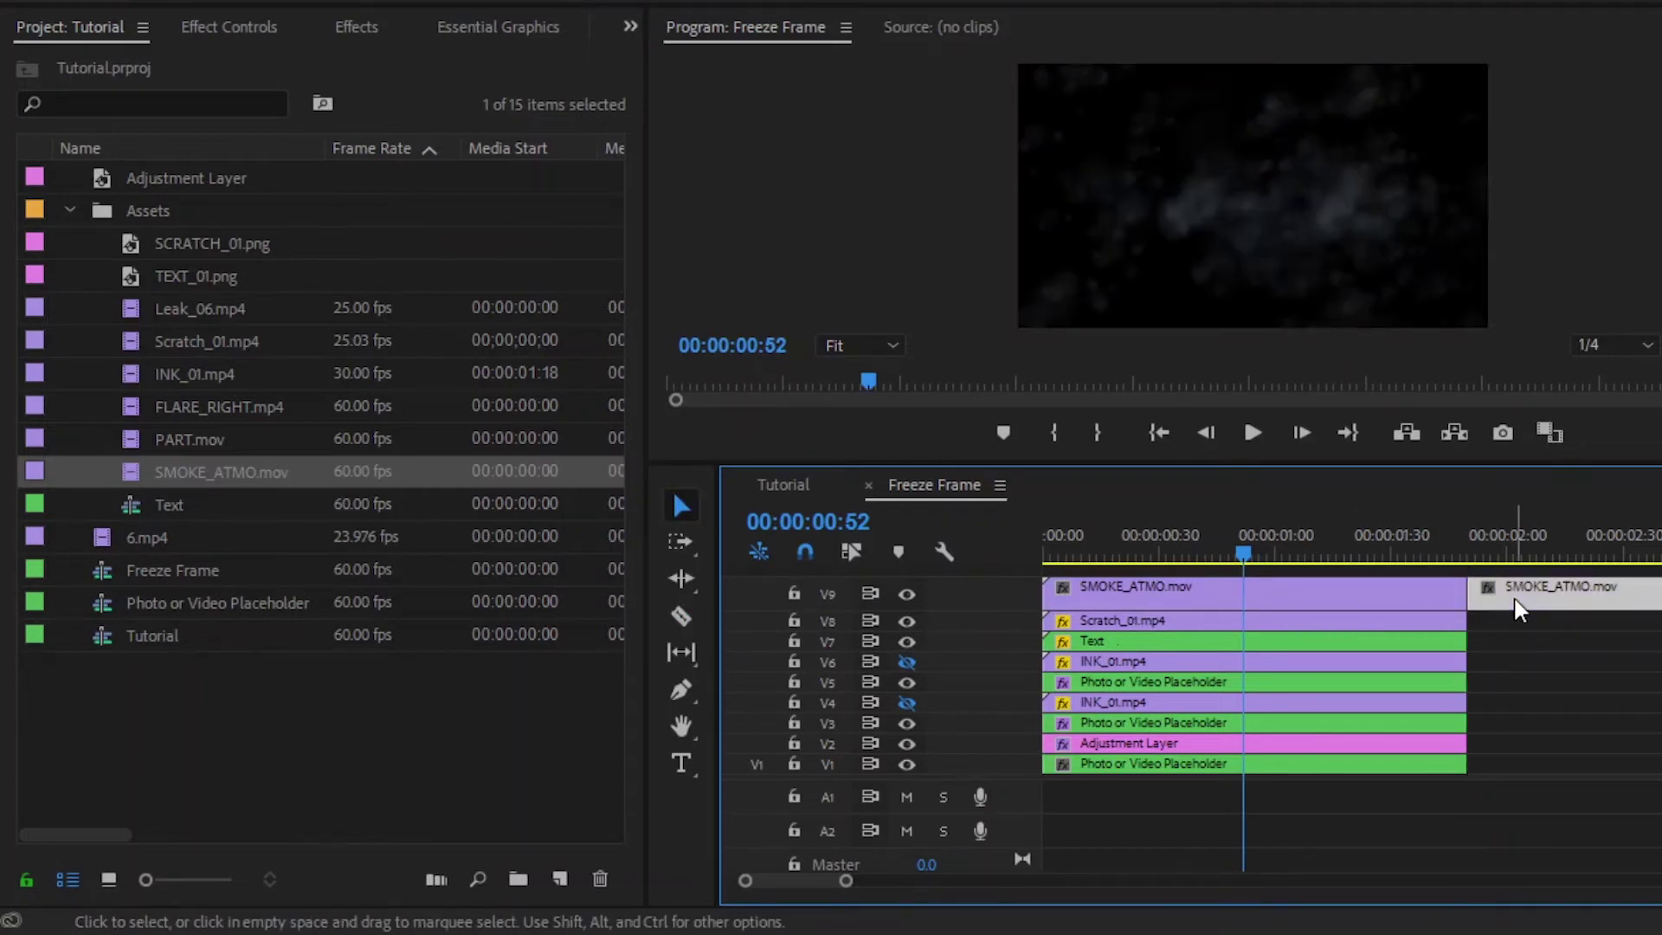
pyautogui.press('Delete')
pyautogui.click(1418, 599)
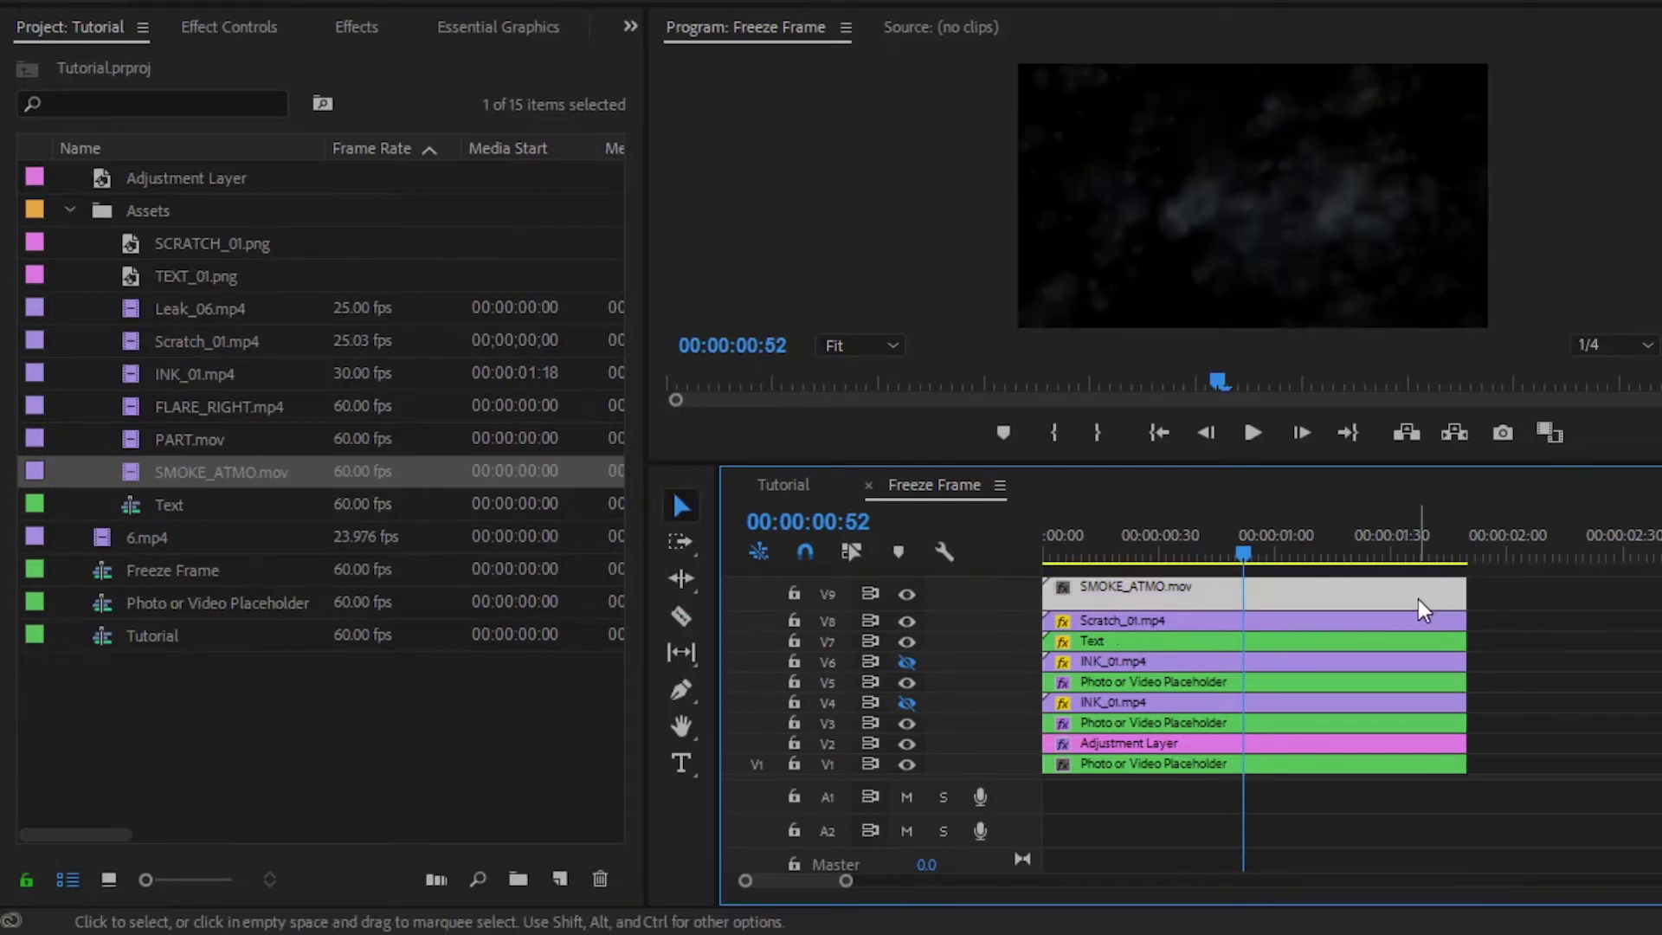
# Set the blend mode of the SMOKE_ATMO.mov clip to Screen.
pyautogui.click(256, 28)
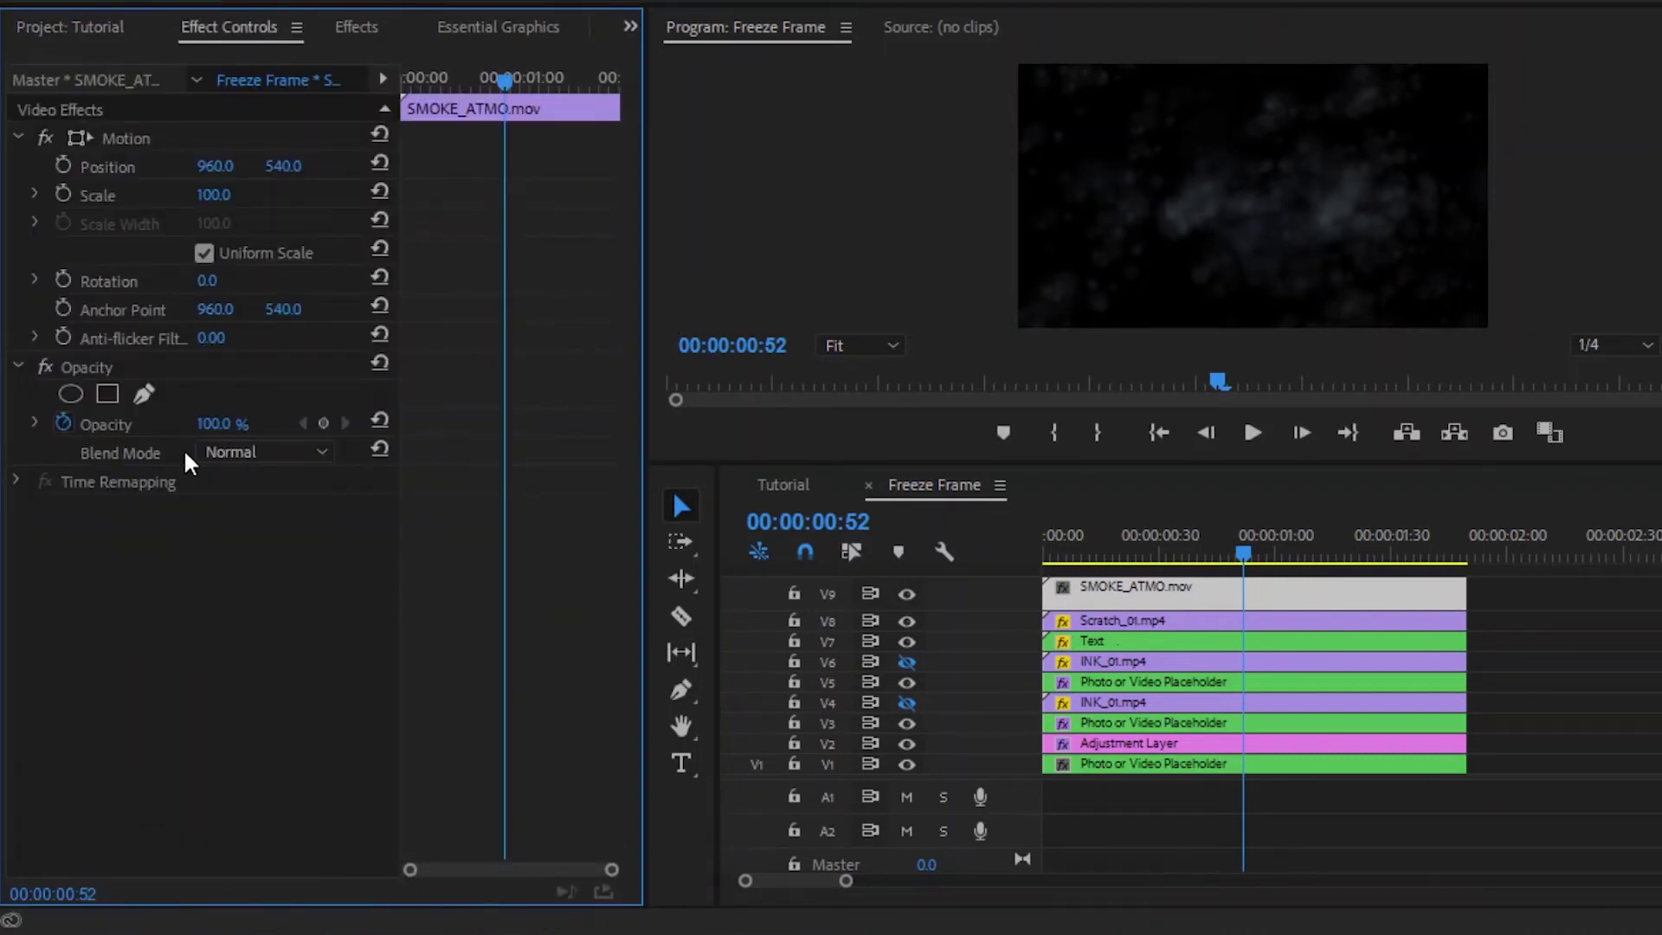
pyautogui.click(227, 454)
pyautogui.click(272, 163)
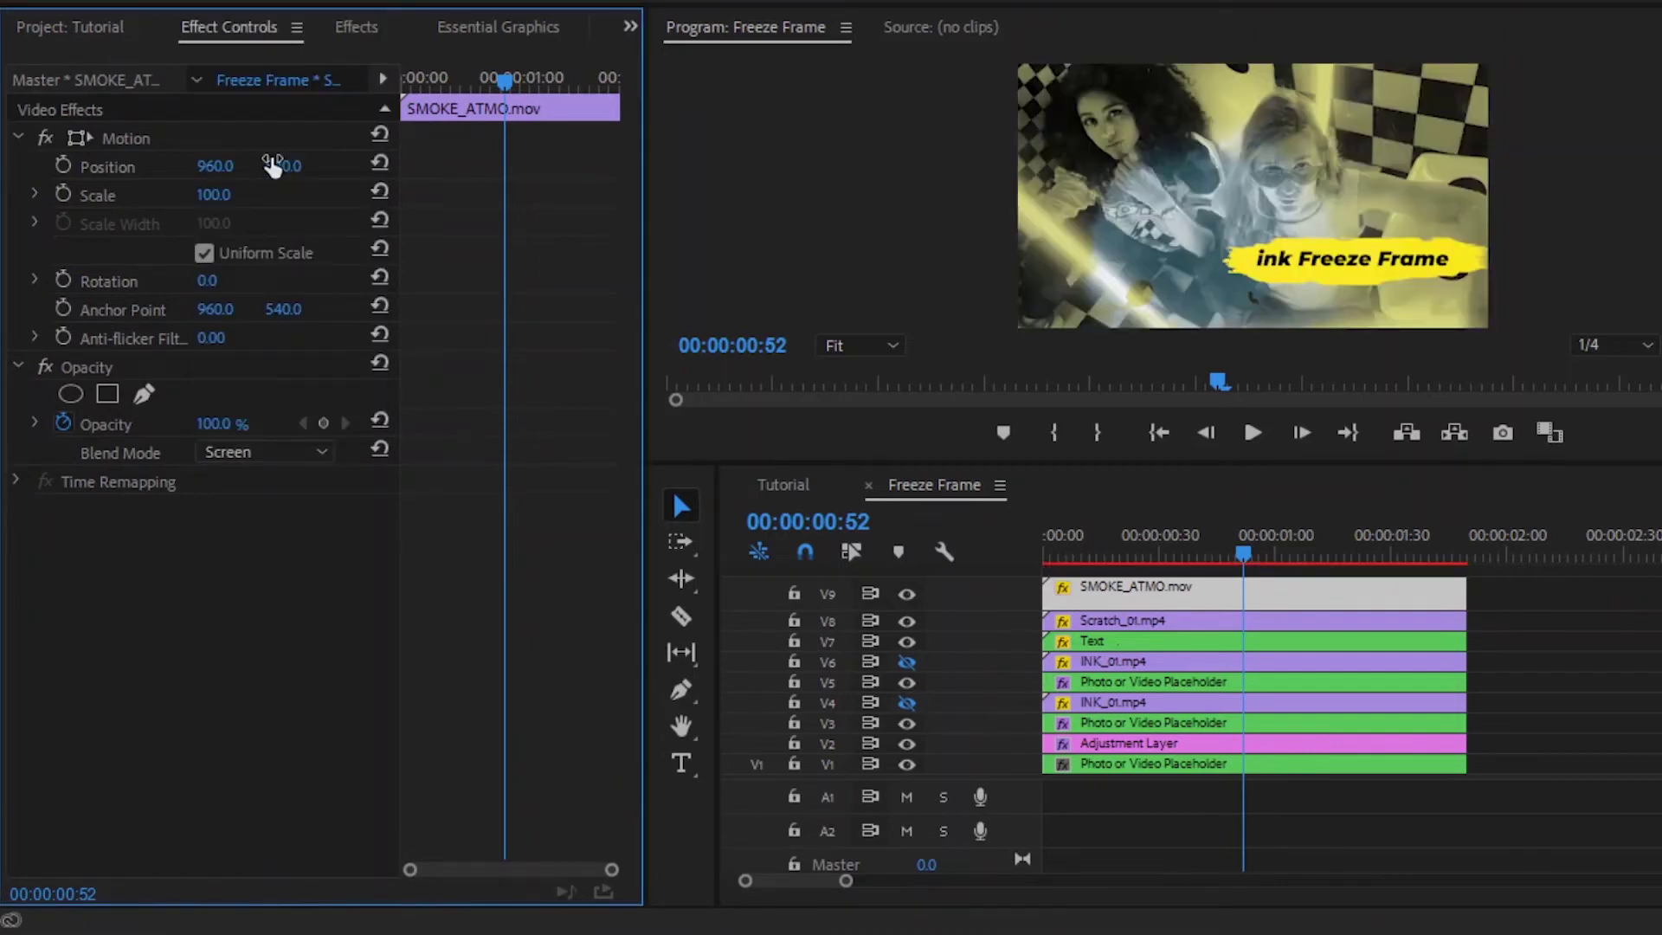
# Add PART.mov on V10 from the start of the sequence, and cut off the excess past the end of the clips below.
pyautogui.click(78, 28)
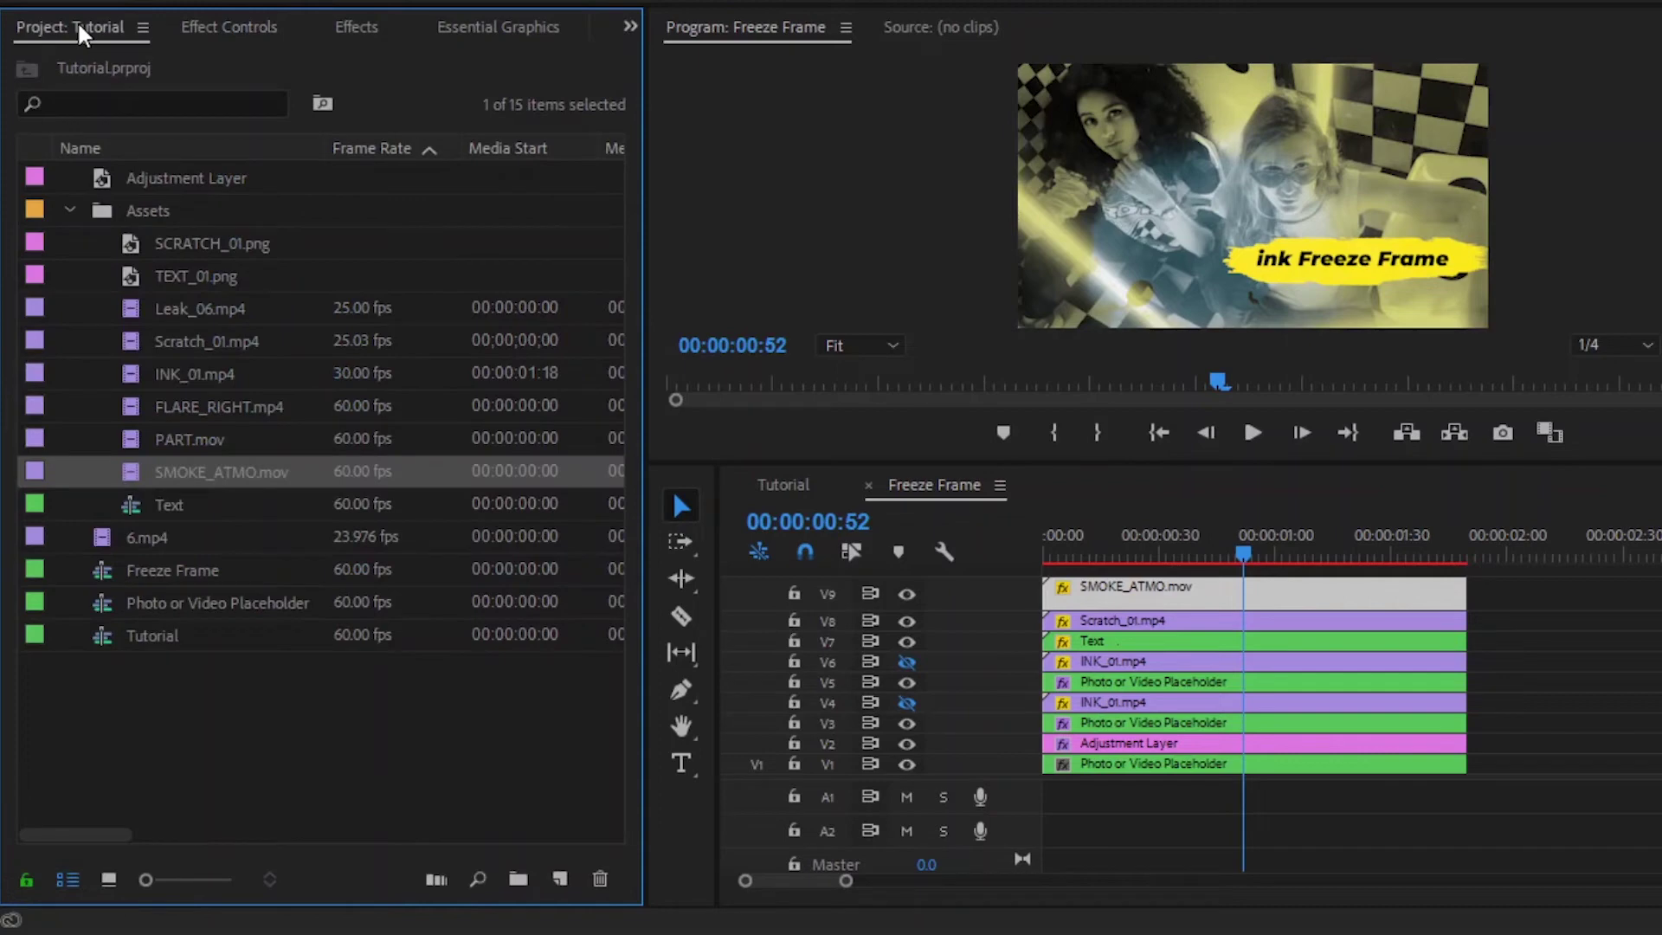
pyautogui.moveTo(169, 441); pyautogui.dragTo(1057, 573)
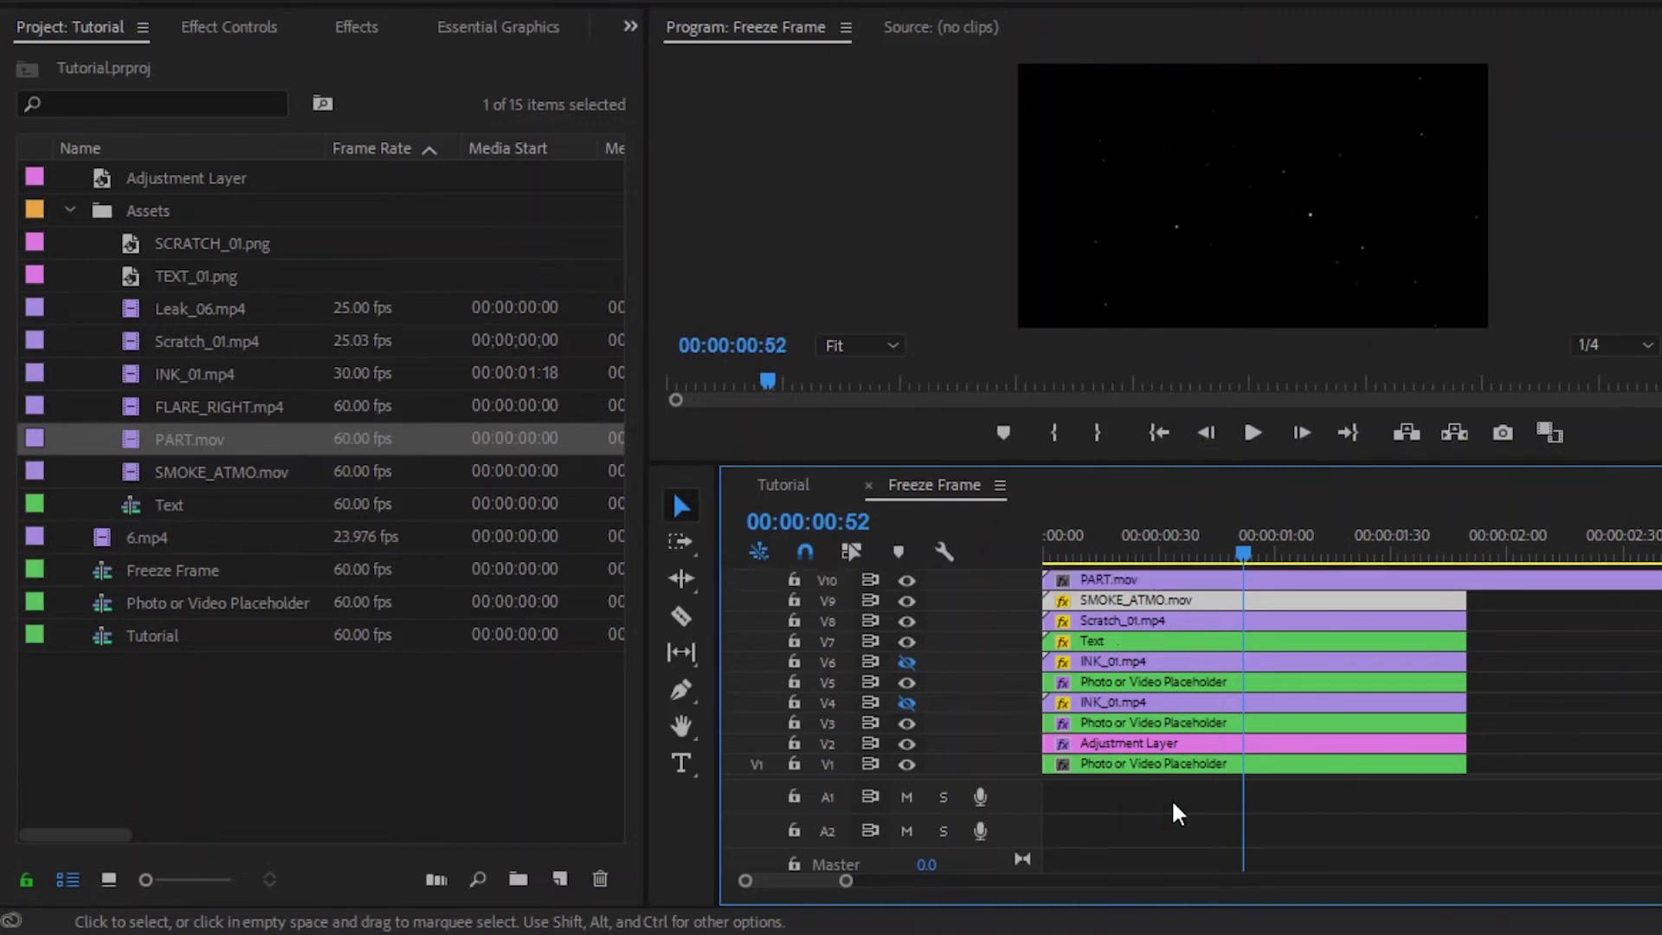
pyautogui.moveTo(1124, 465); pyautogui.dragTo(1123, 407)
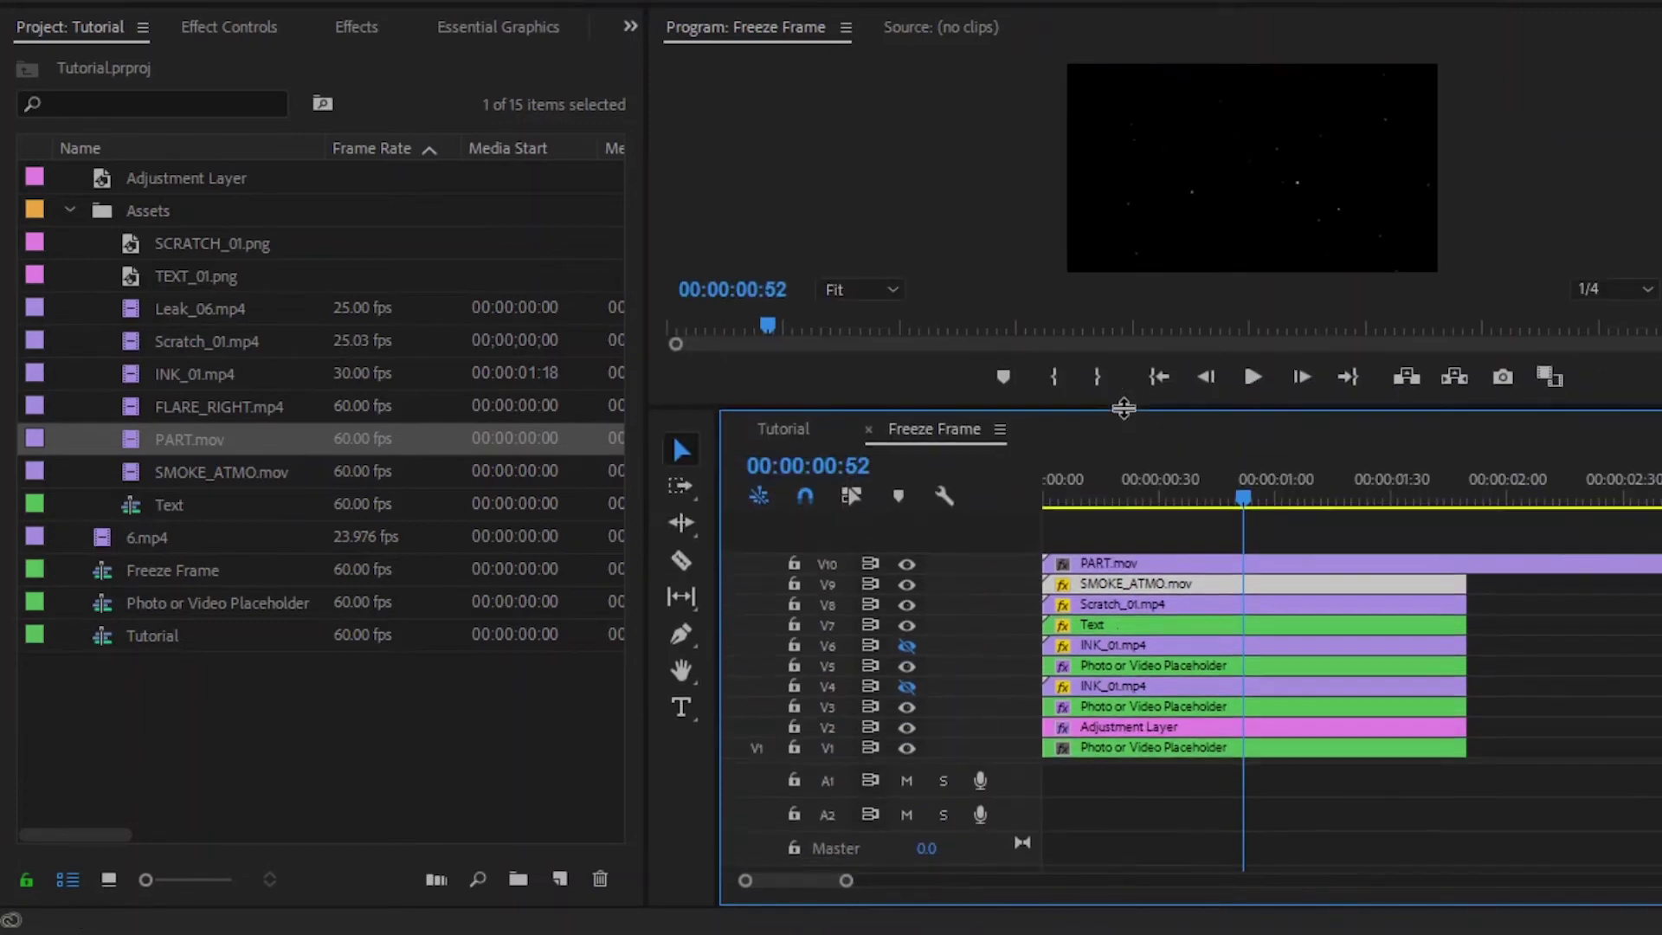
pyautogui.press('c')
pyautogui.click(1473, 564)
pyautogui.press('v')
pyautogui.click(1528, 563)
pyautogui.press('Delete')
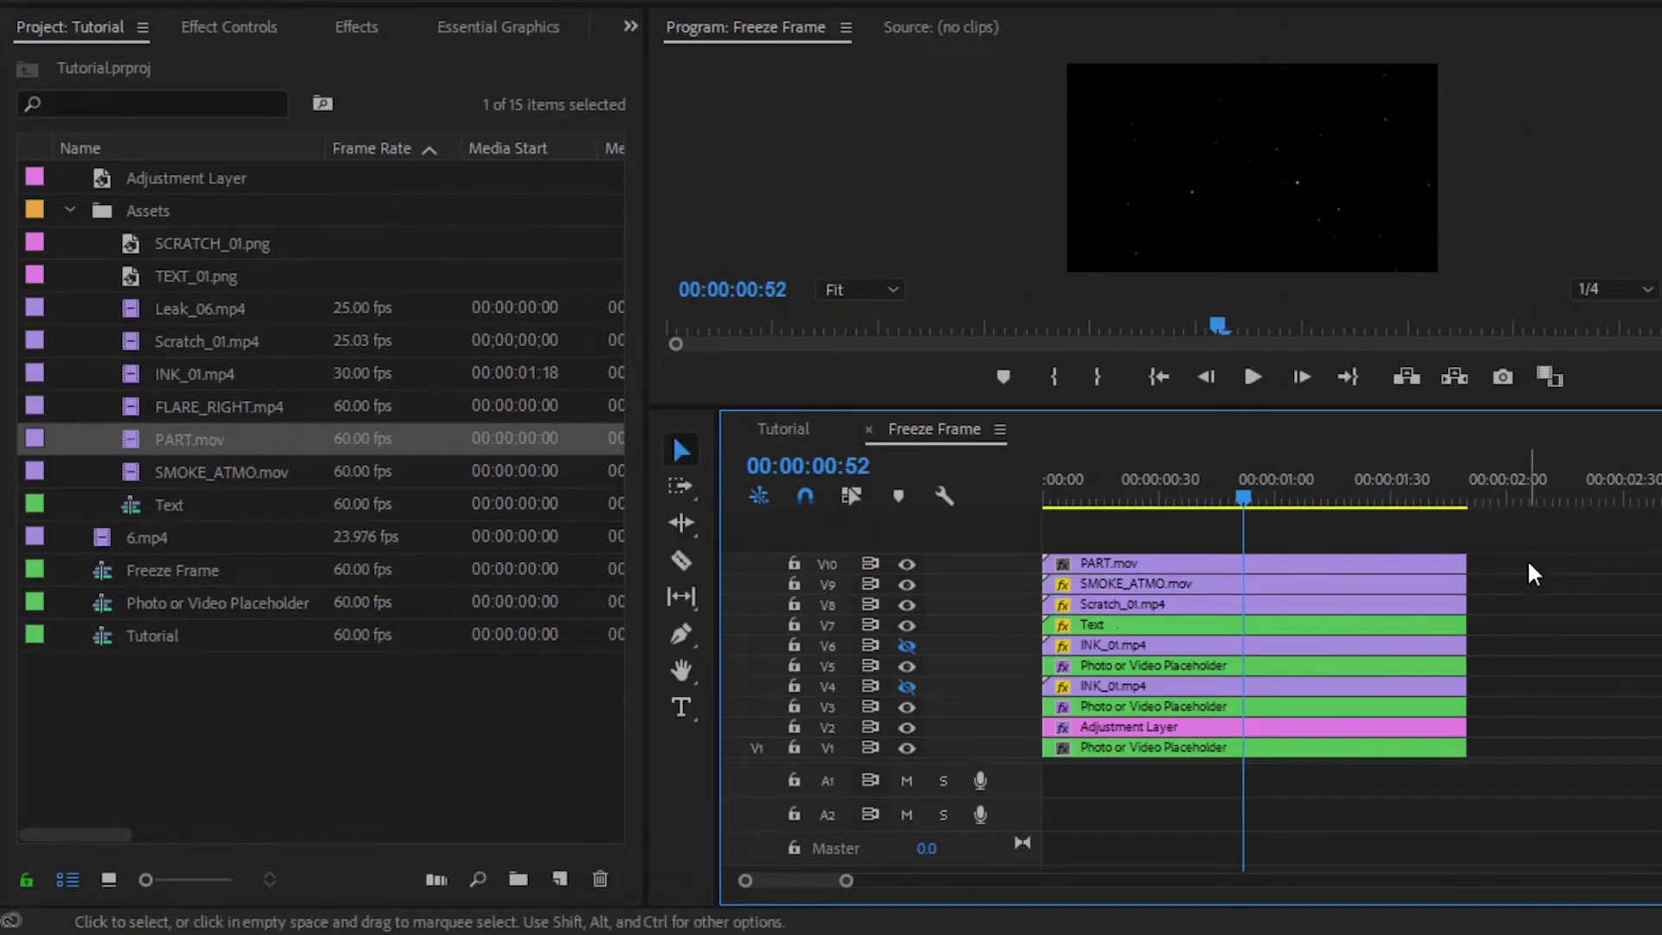
# Set the blend mode of the PART.mov clip to Screen.
pyautogui.click(1363, 565)
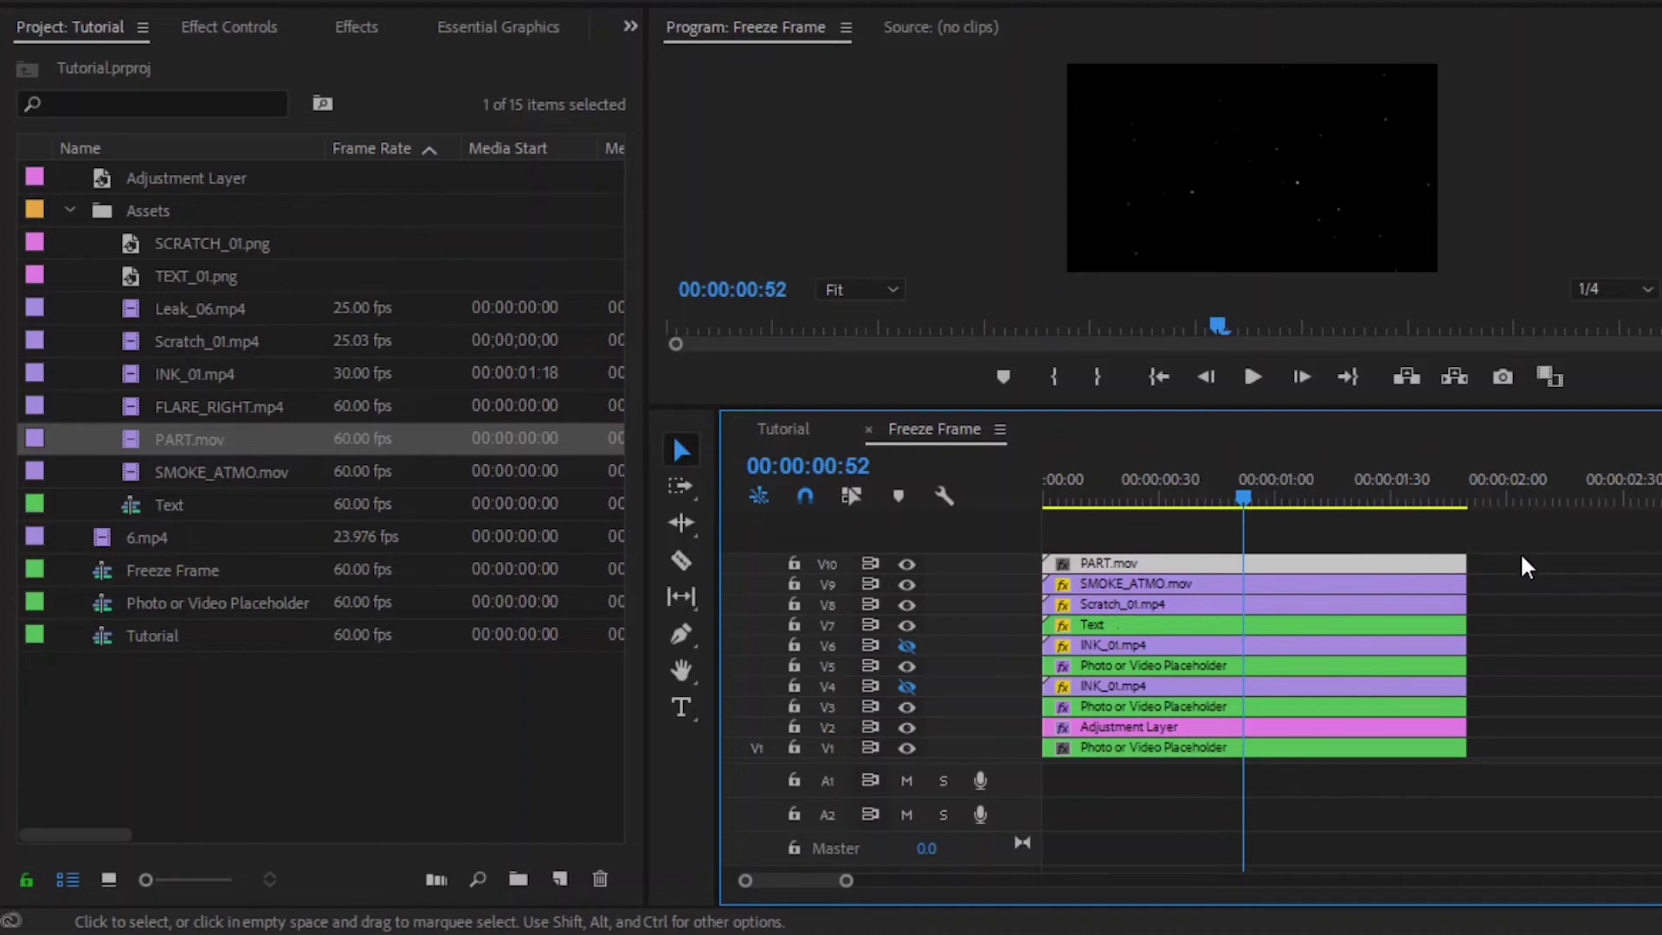
pyautogui.click(257, 27)
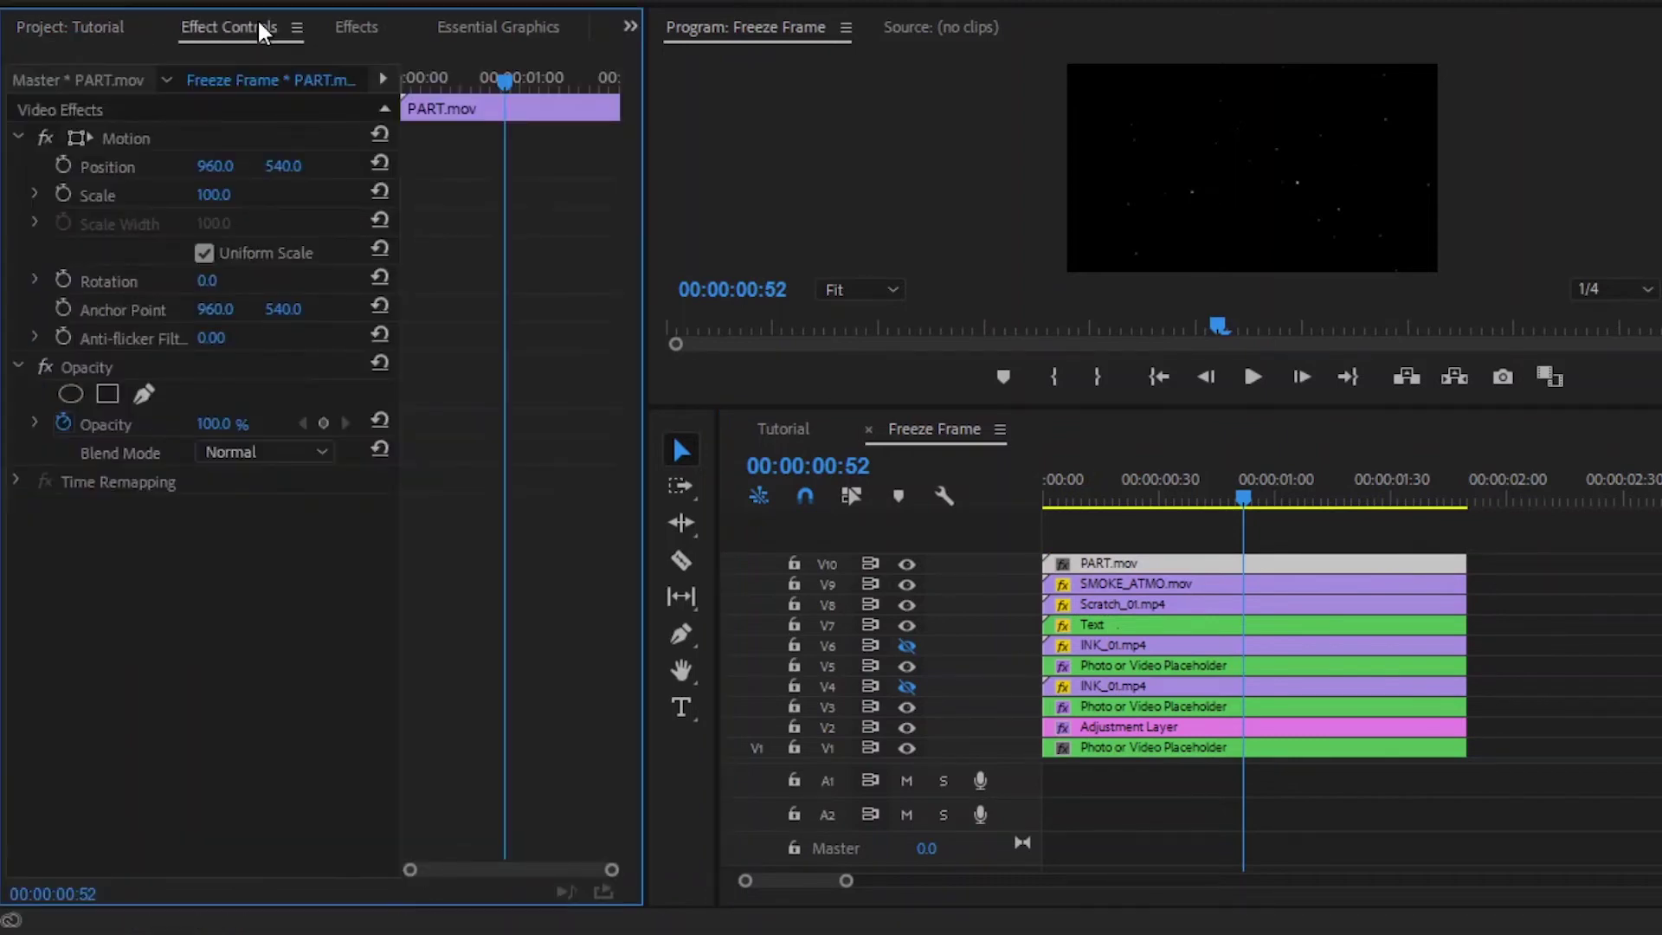
pyautogui.click(278, 452)
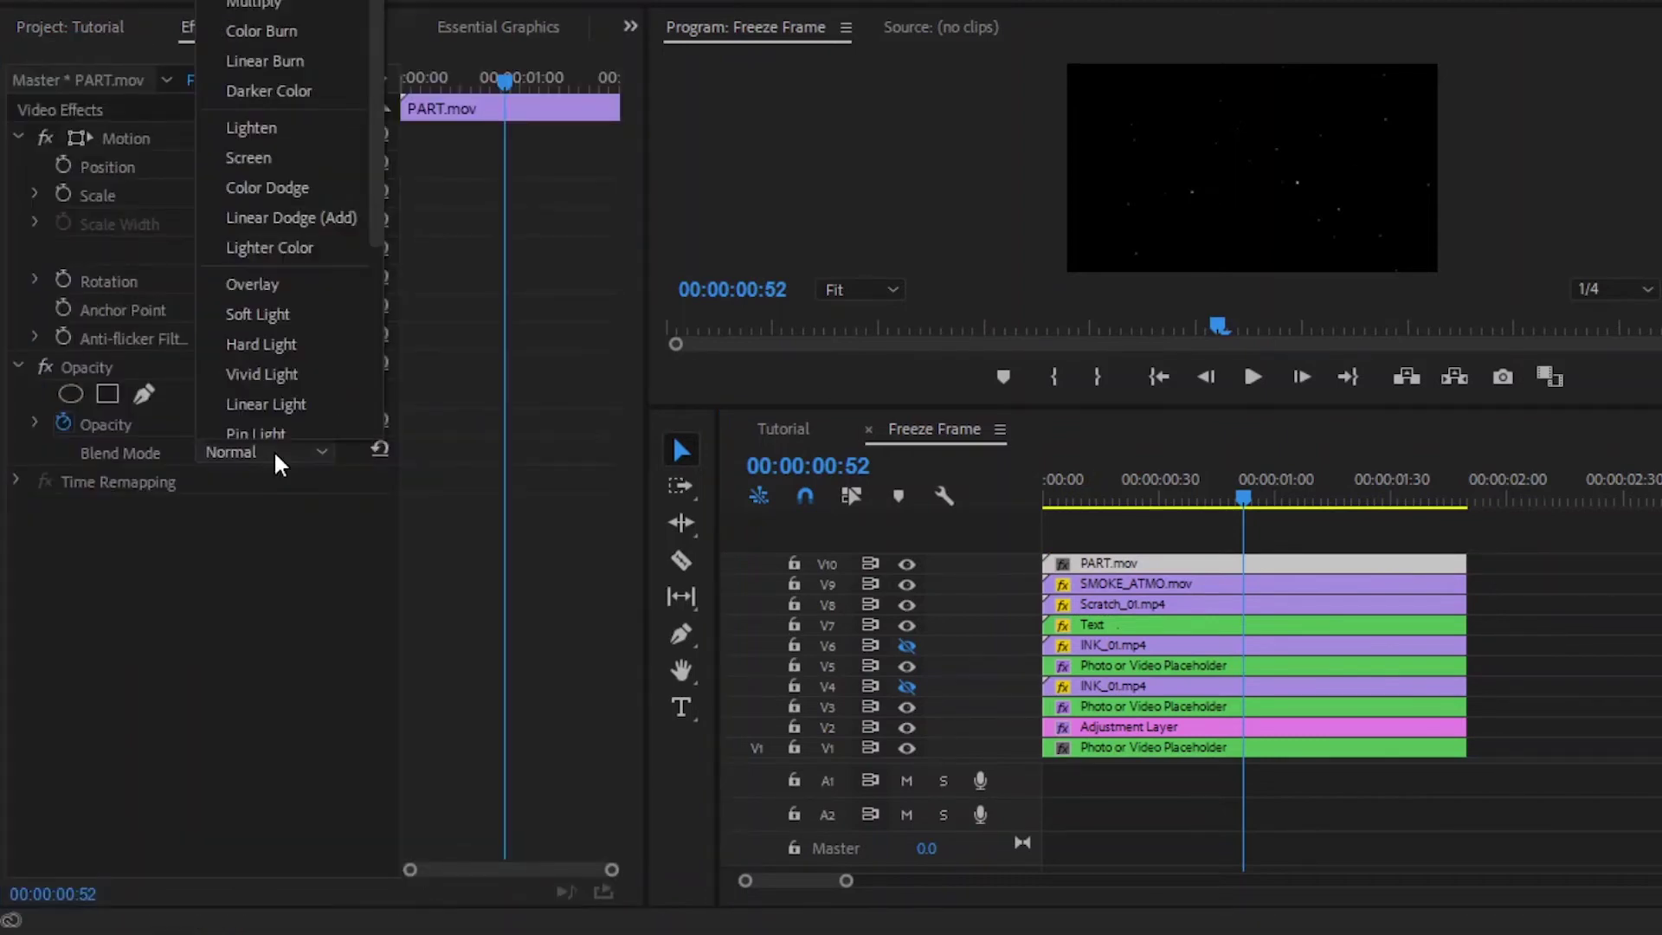
pyautogui.click(262, 162)
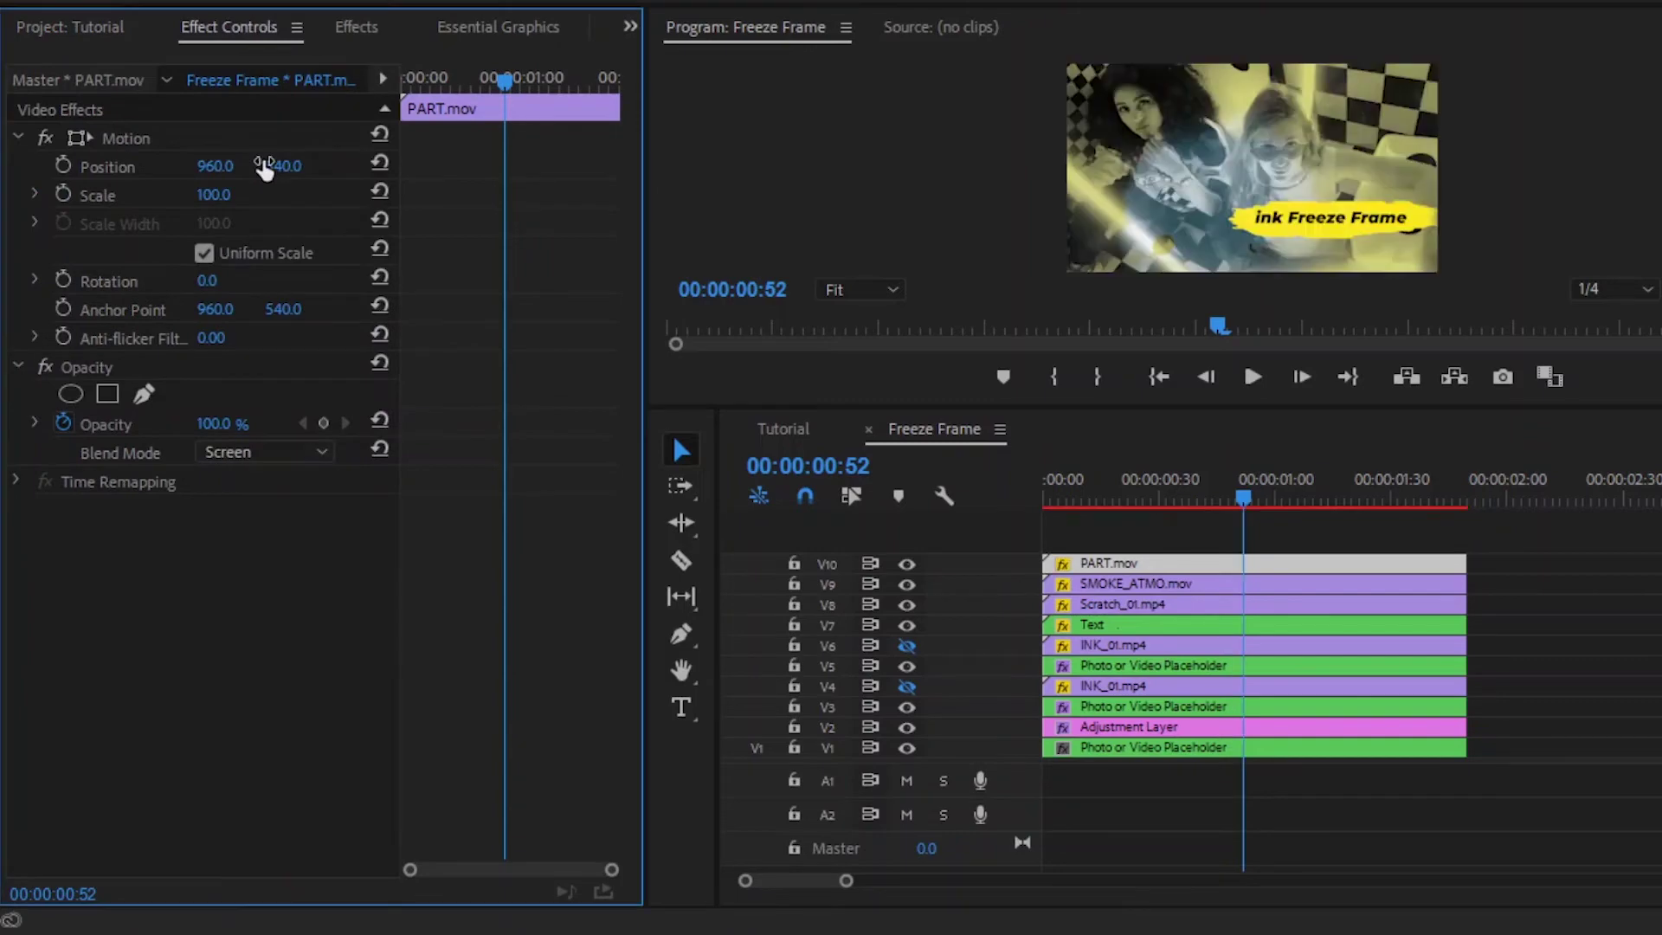
# Add SCRATCH_01.png on V11 from the start of the sequence, and cut off the excess past the end of the clips below.
pyautogui.click(80, 19)
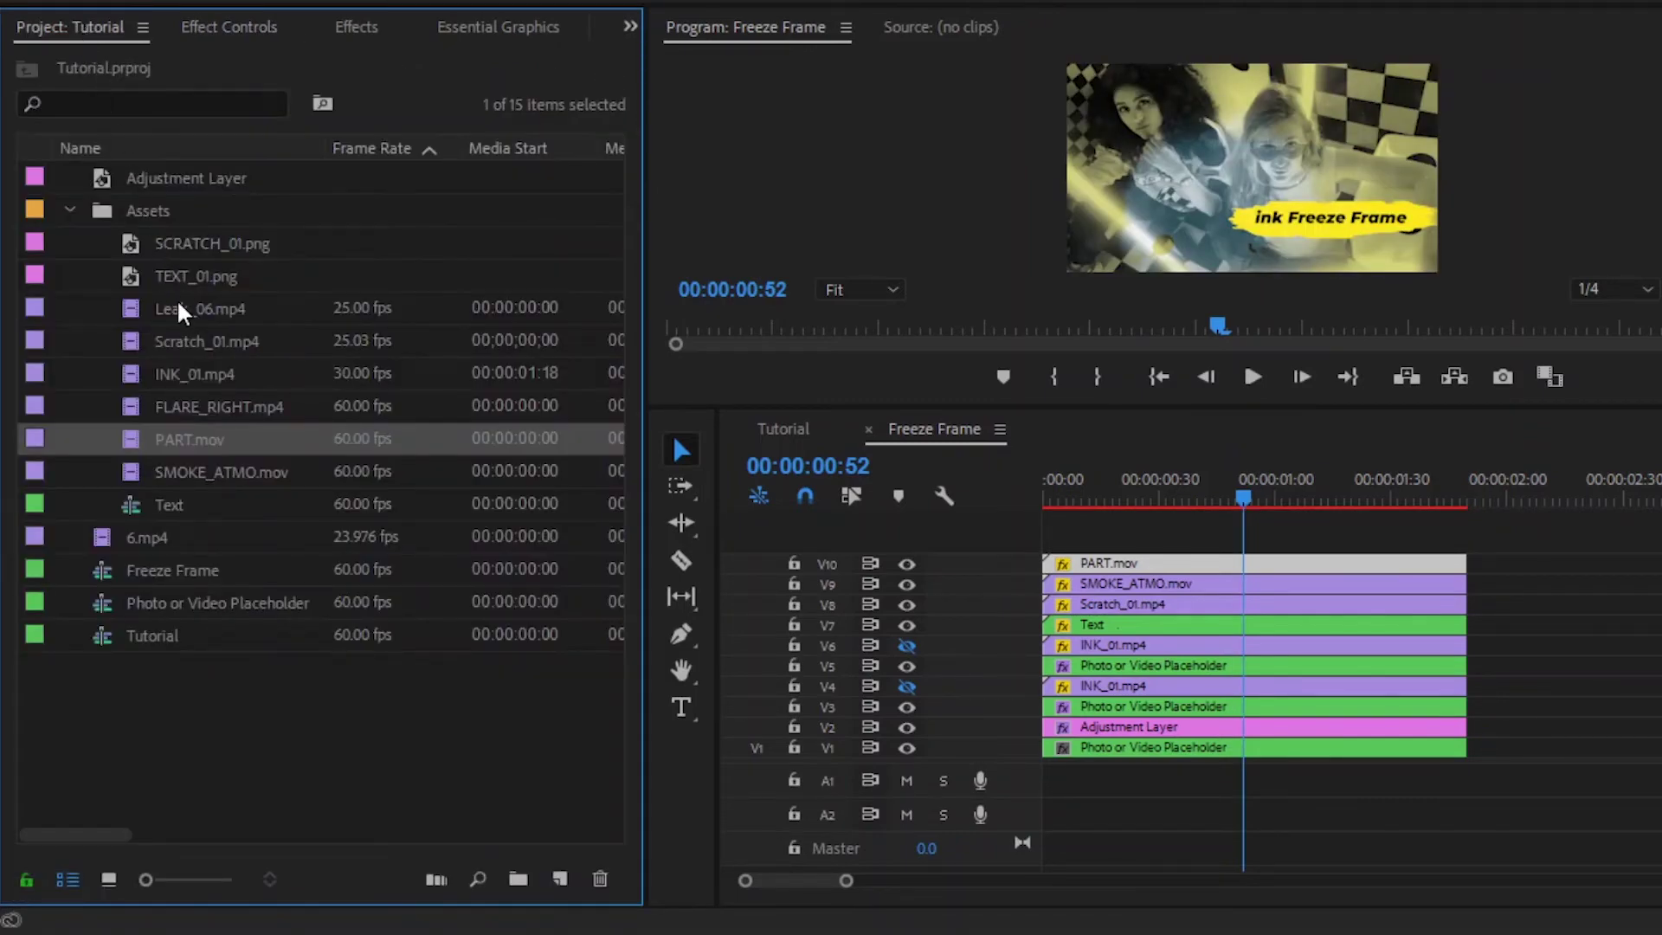
pyautogui.click(189, 253)
pyautogui.moveTo(168, 257); pyautogui.dragTo(996, 530)
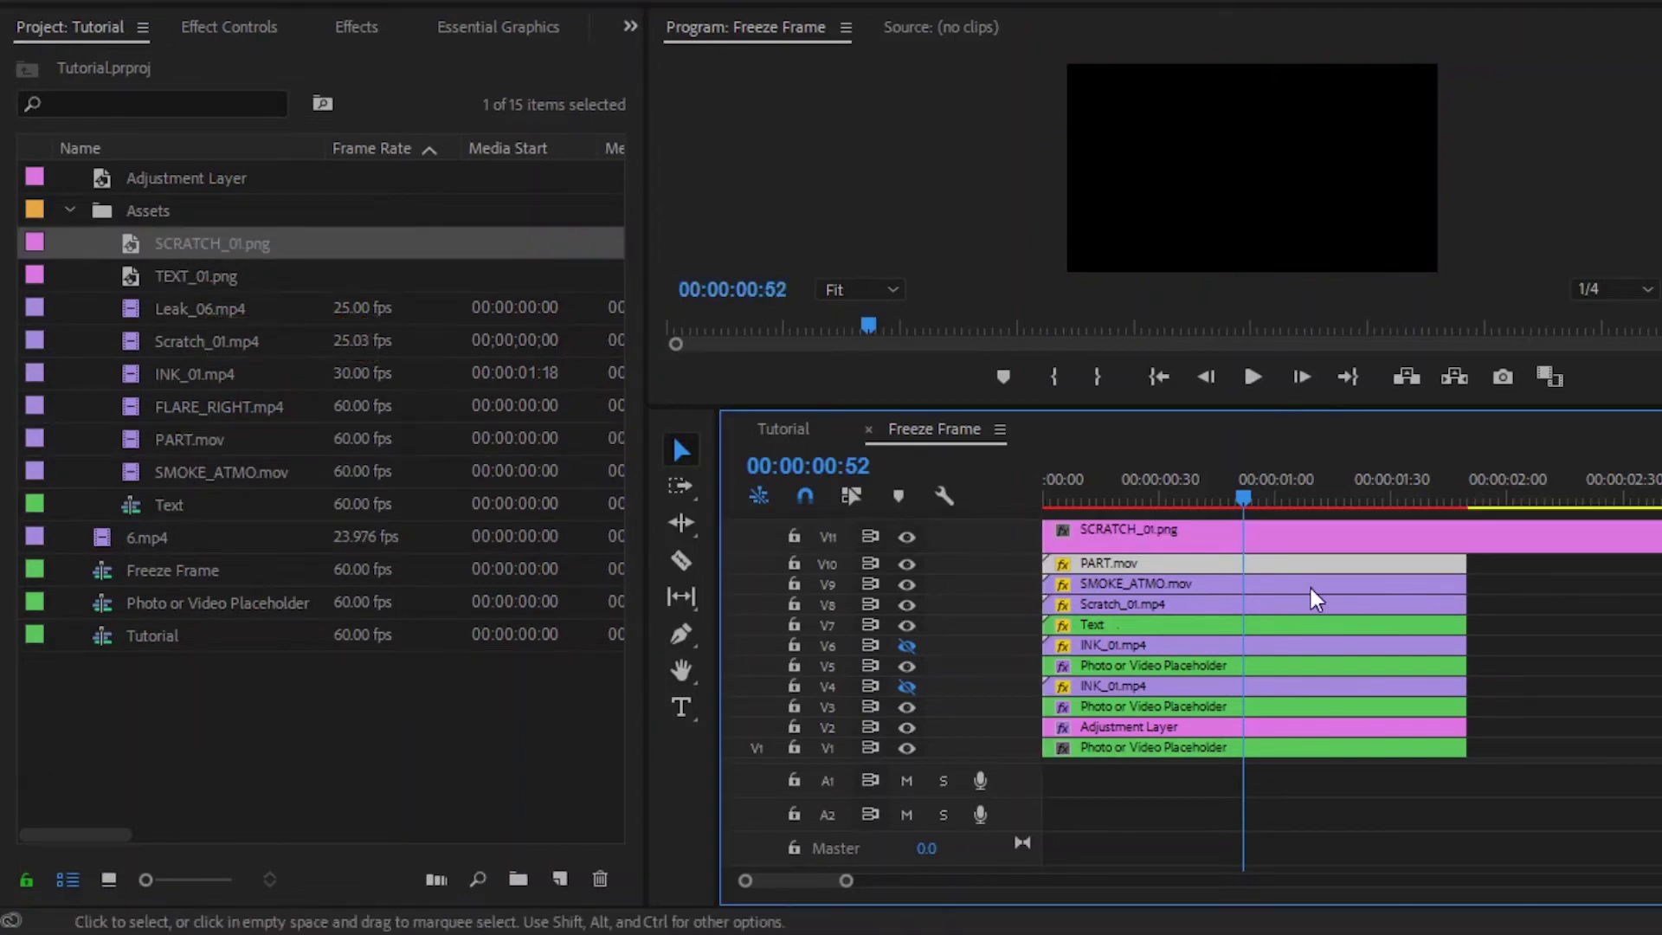
pyautogui.press('c')
pyautogui.click(1468, 537)
pyautogui.press('v')
pyautogui.click(1534, 546)
pyautogui.press('Delete')
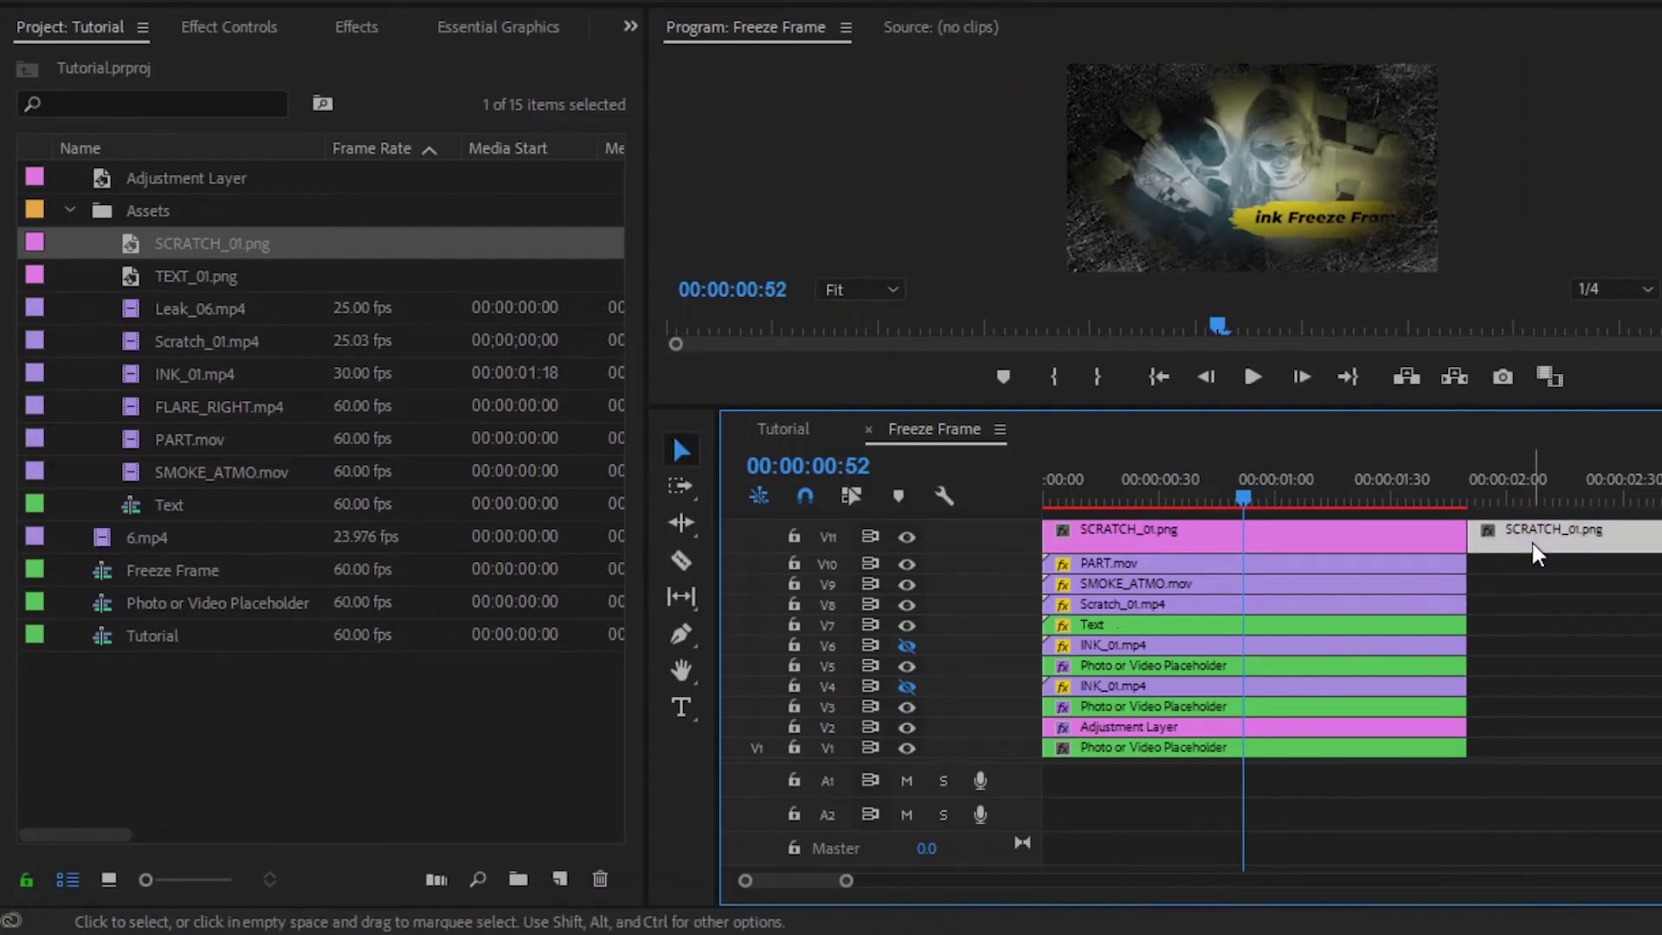
# Turn off opacity keyframing for the SCRATCH_01.png clip, then set its opacity to 25% and its blend mode to Screen.
pyautogui.click(1421, 548)
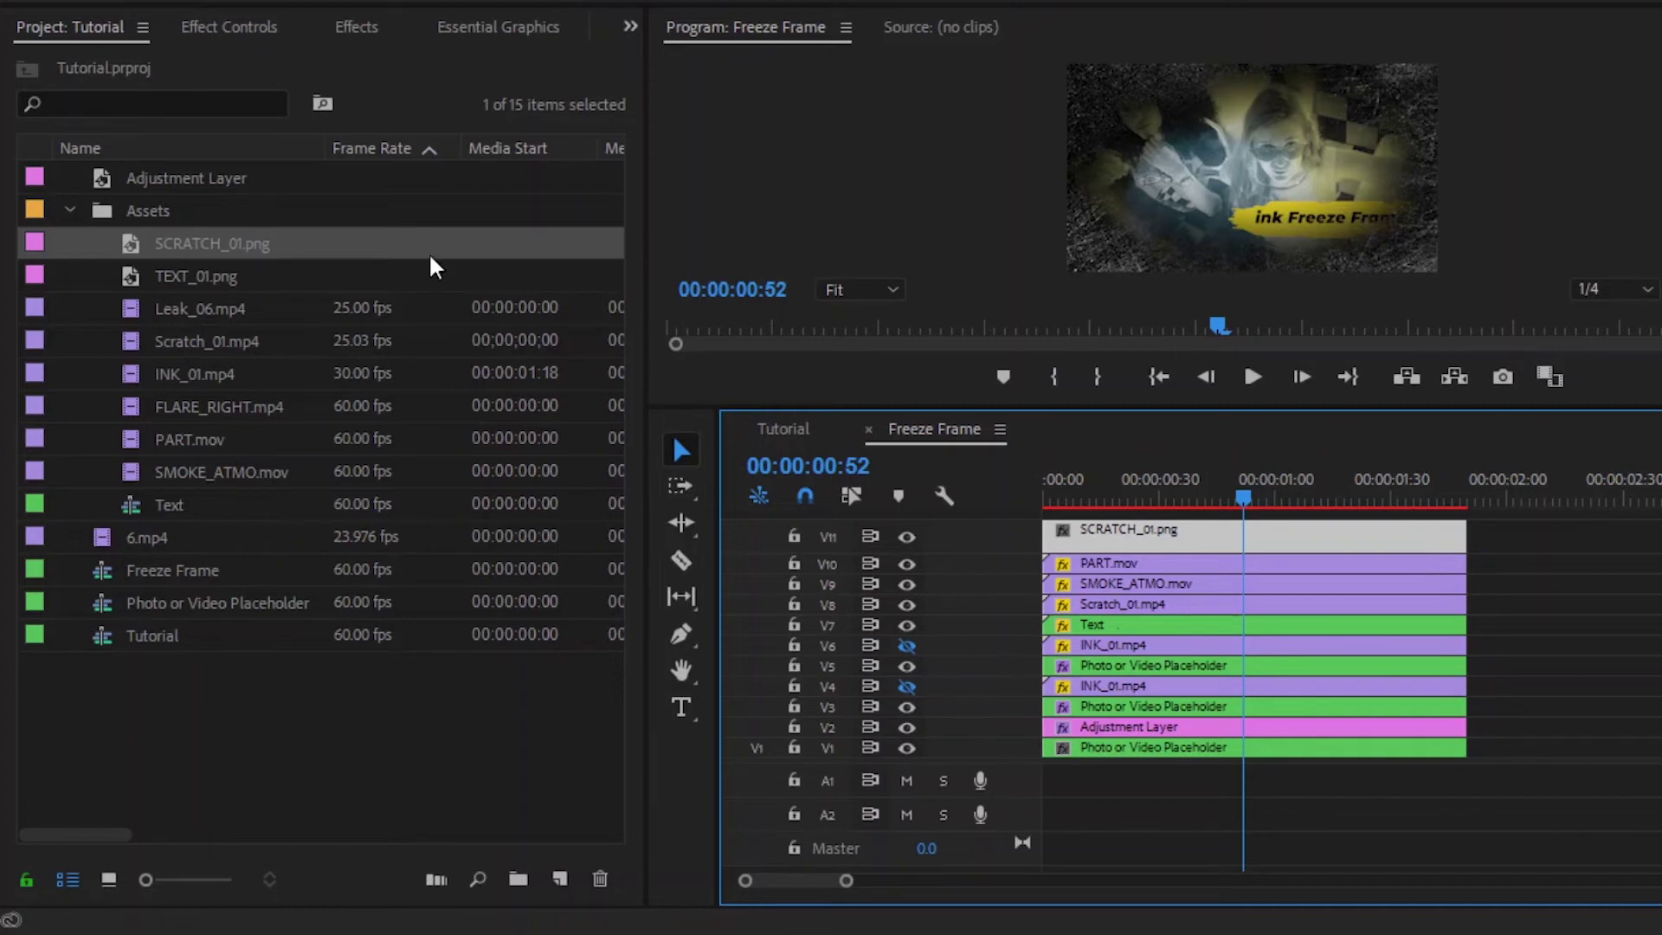
pyautogui.click(257, 30)
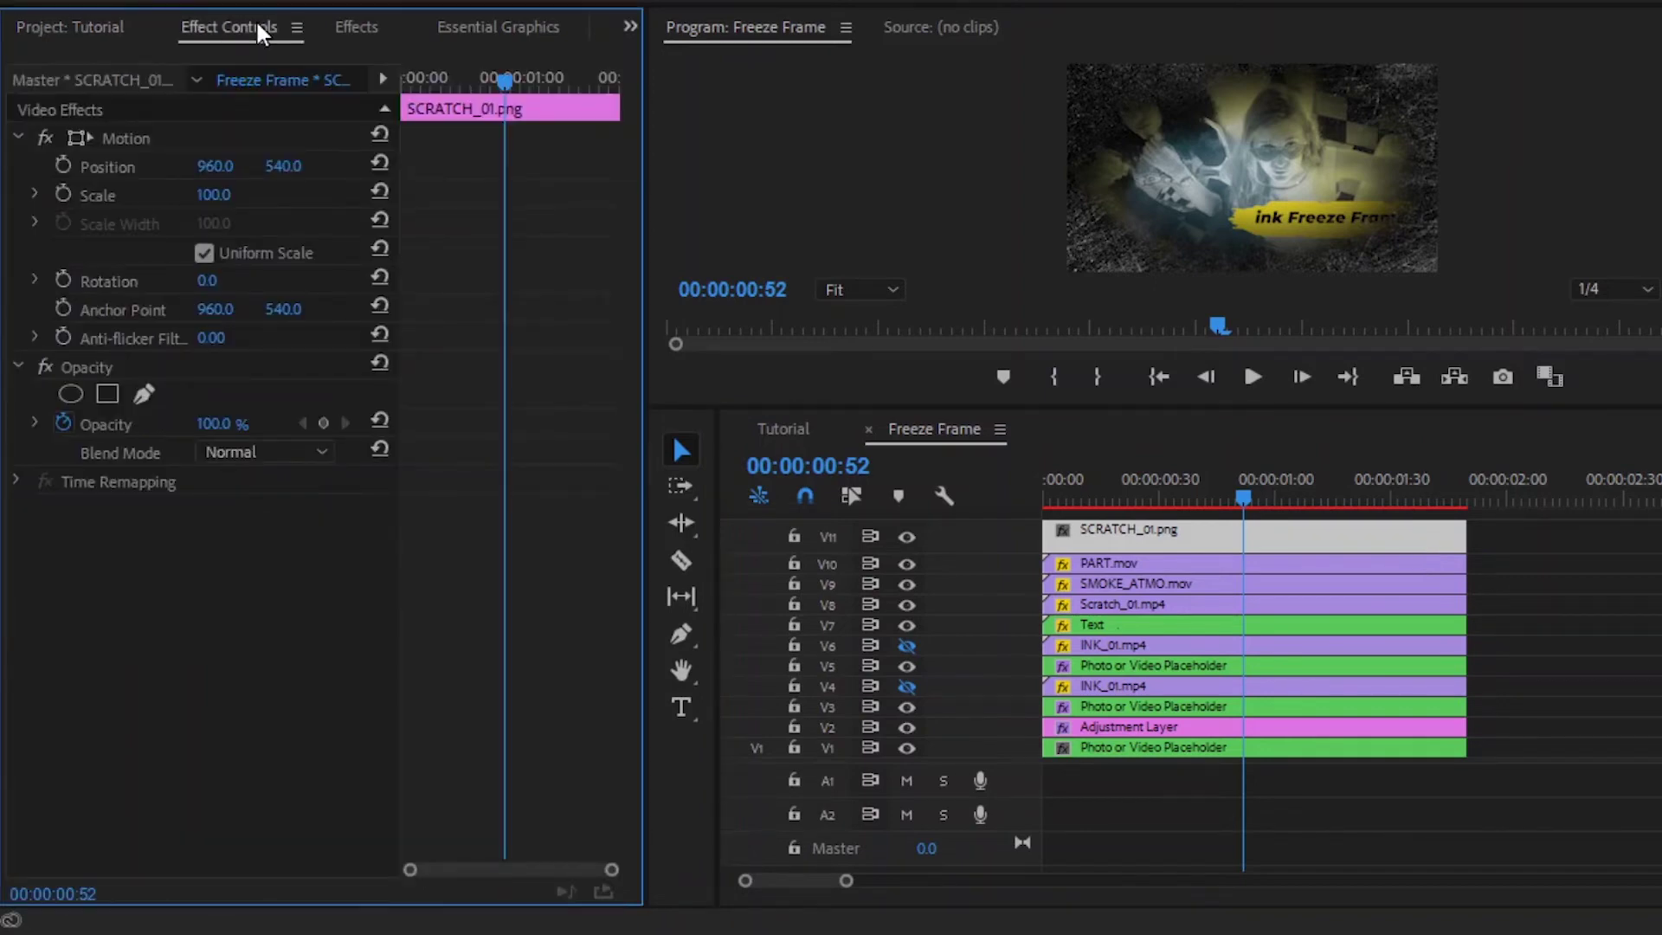
pyautogui.click(63, 423)
pyautogui.click(216, 424)
pyautogui.click(217, 422)
pyautogui.write('25')
pyautogui.press('Return')
pyautogui.click(281, 458)
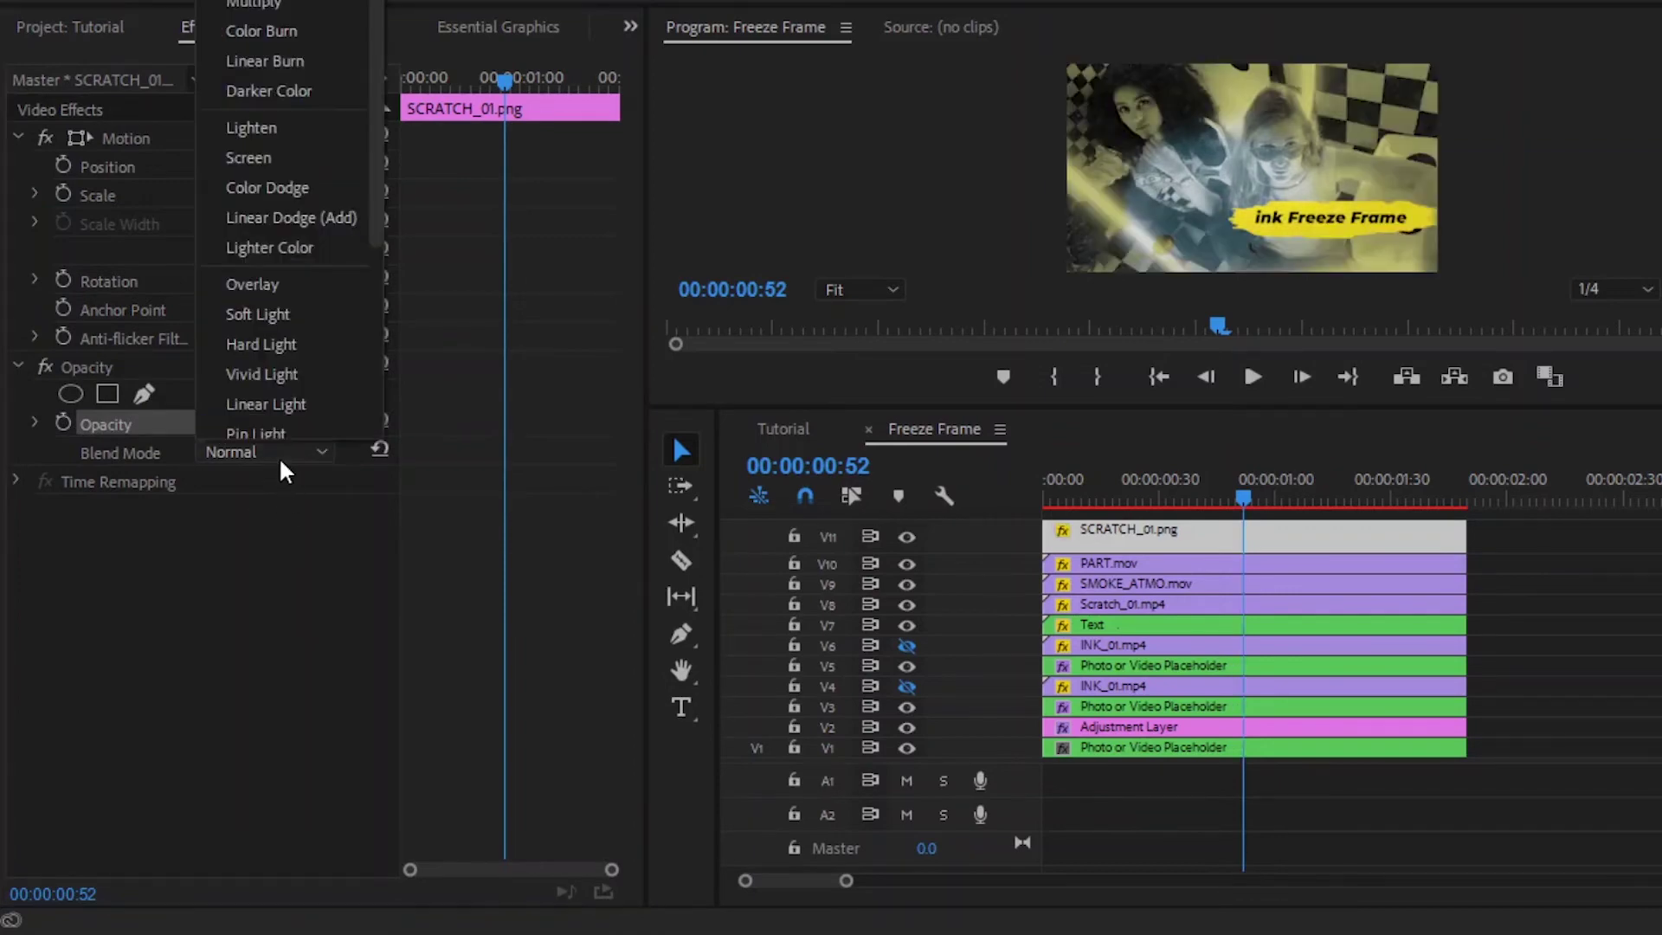
pyautogui.click(248, 157)
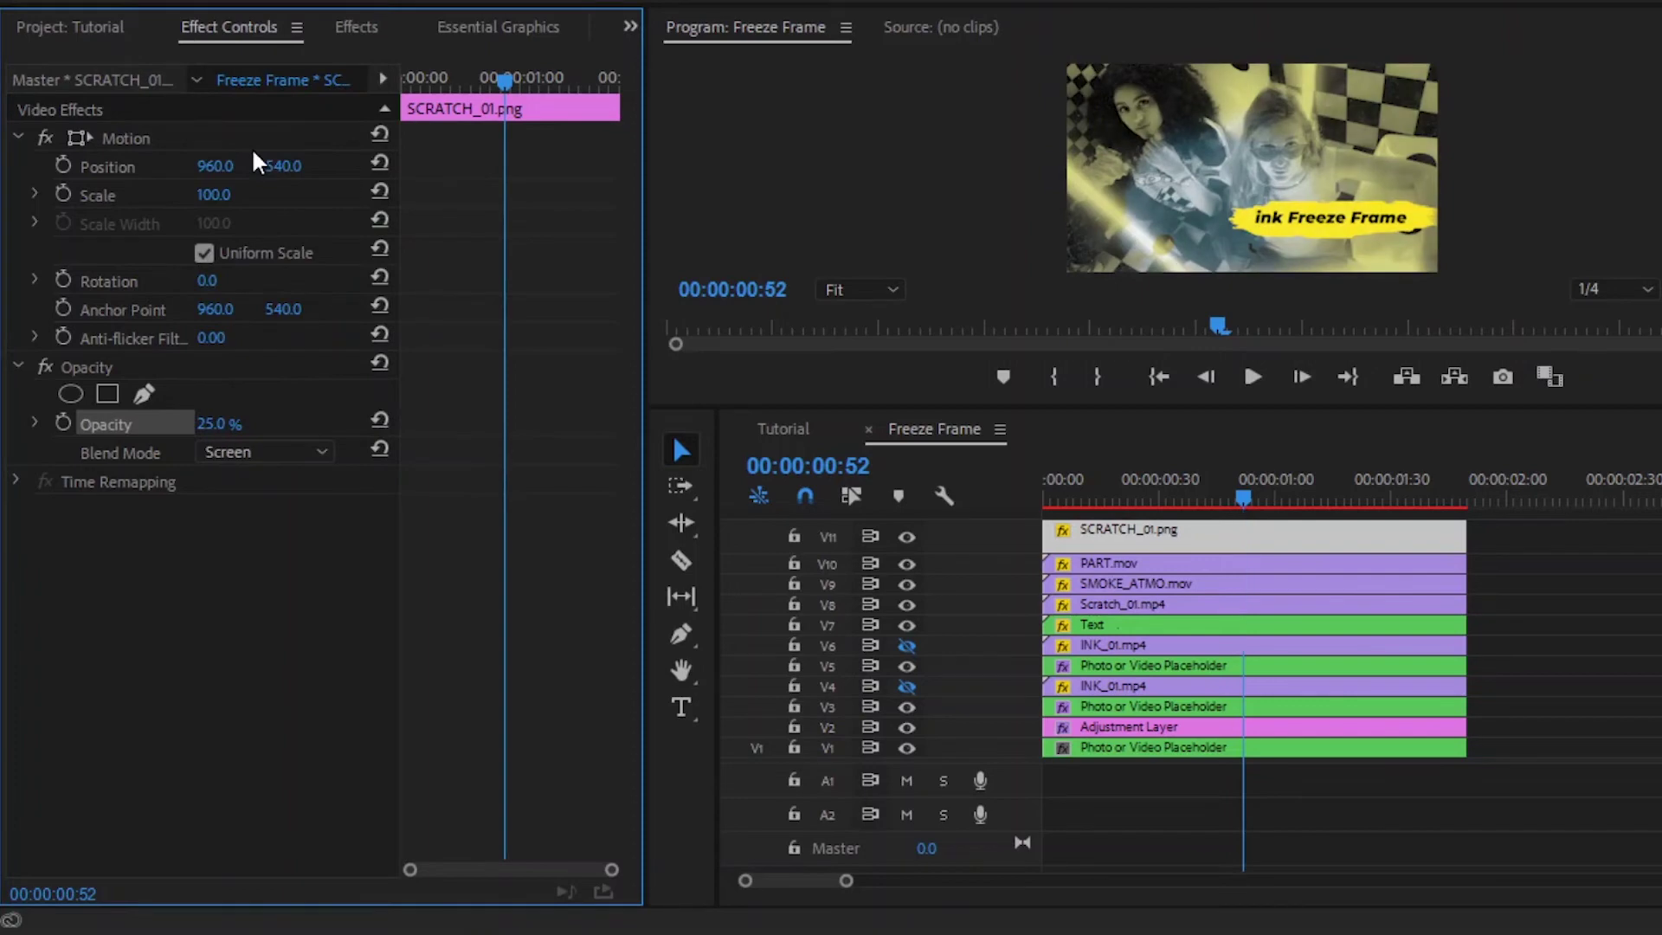
pyautogui.click(315, 592)
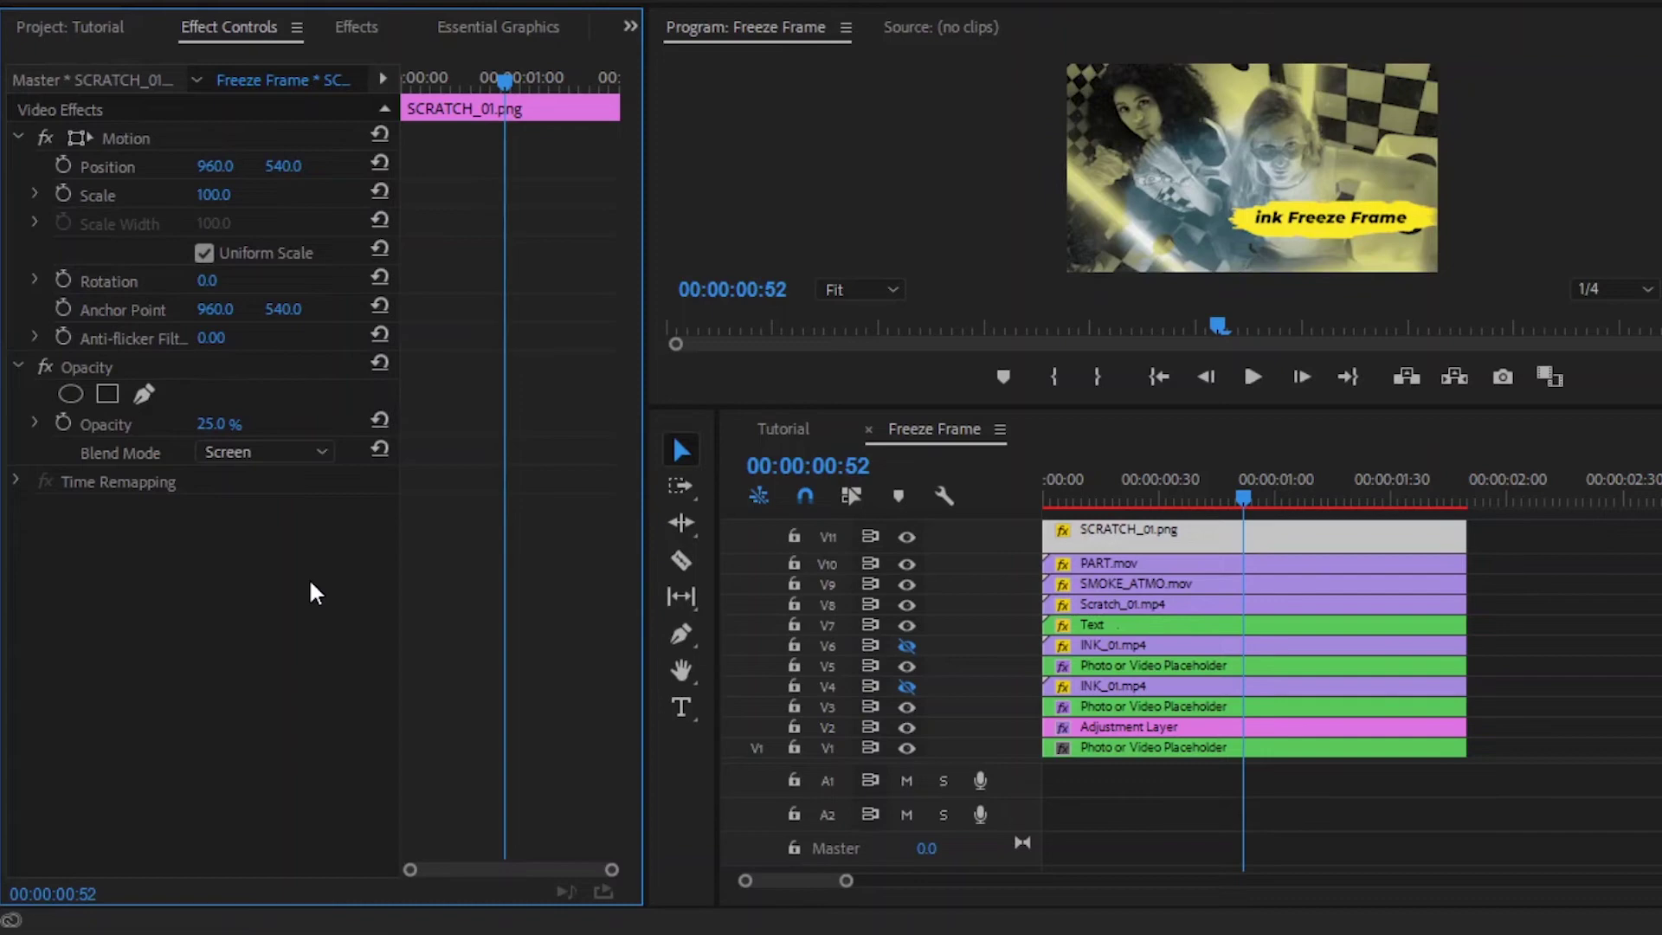
# Add the Adjustment Layer on V12 from the sequence start, and cut off the excess past the end of the clips below.
pyautogui.click(100, 26)
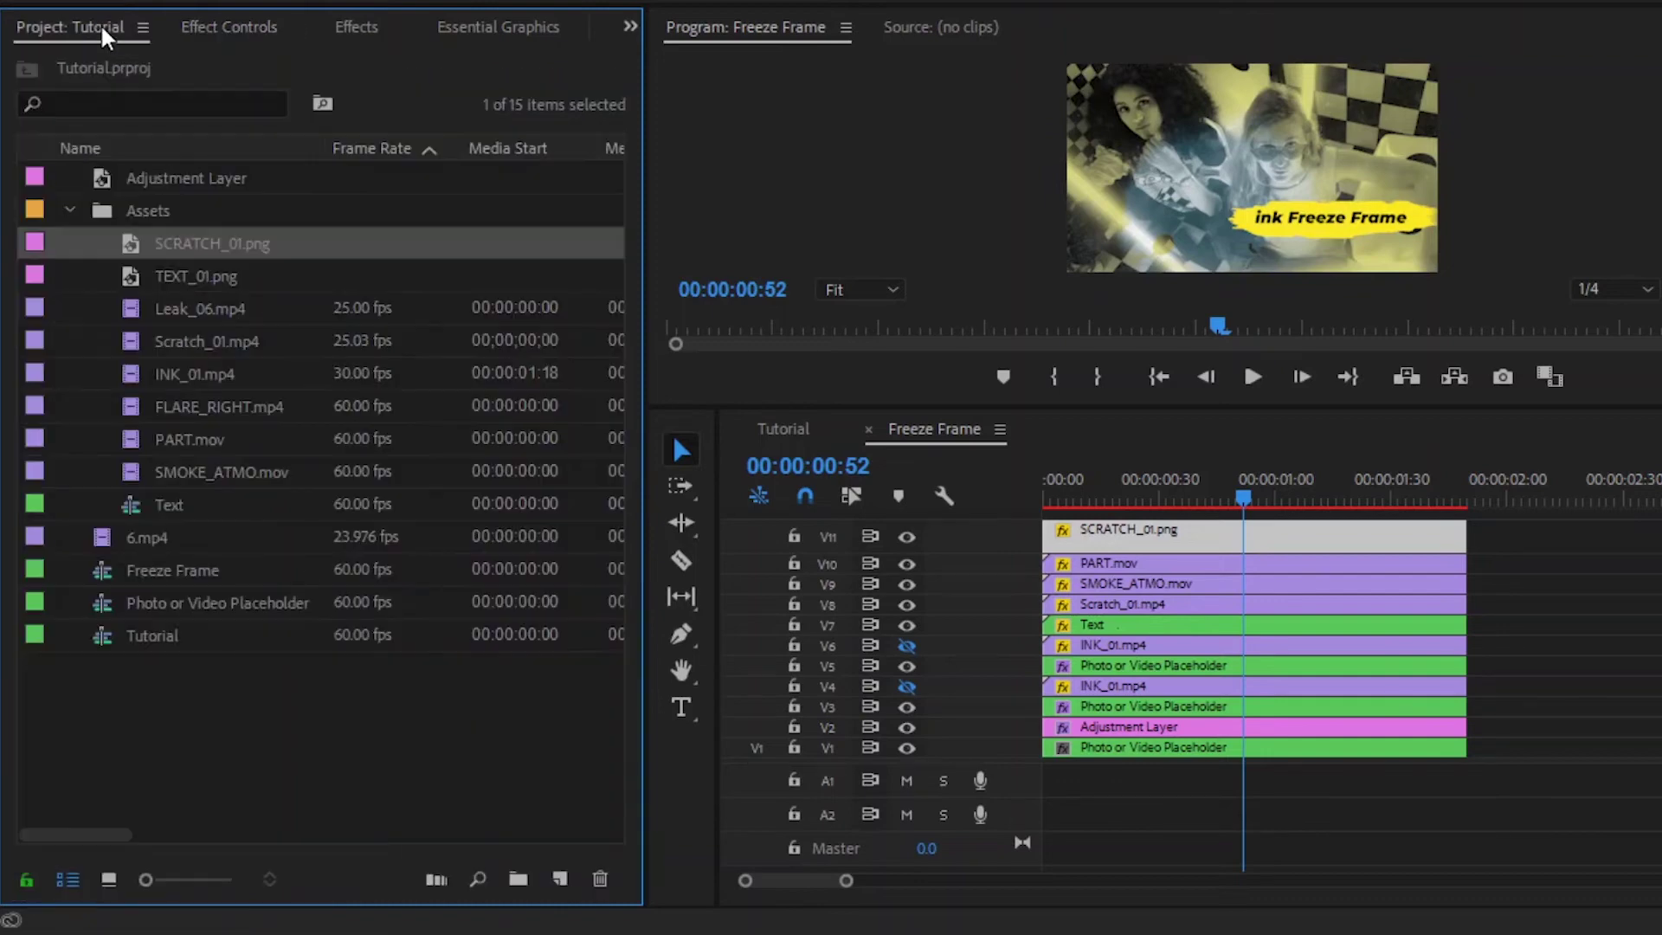
pyautogui.click(355, 767)
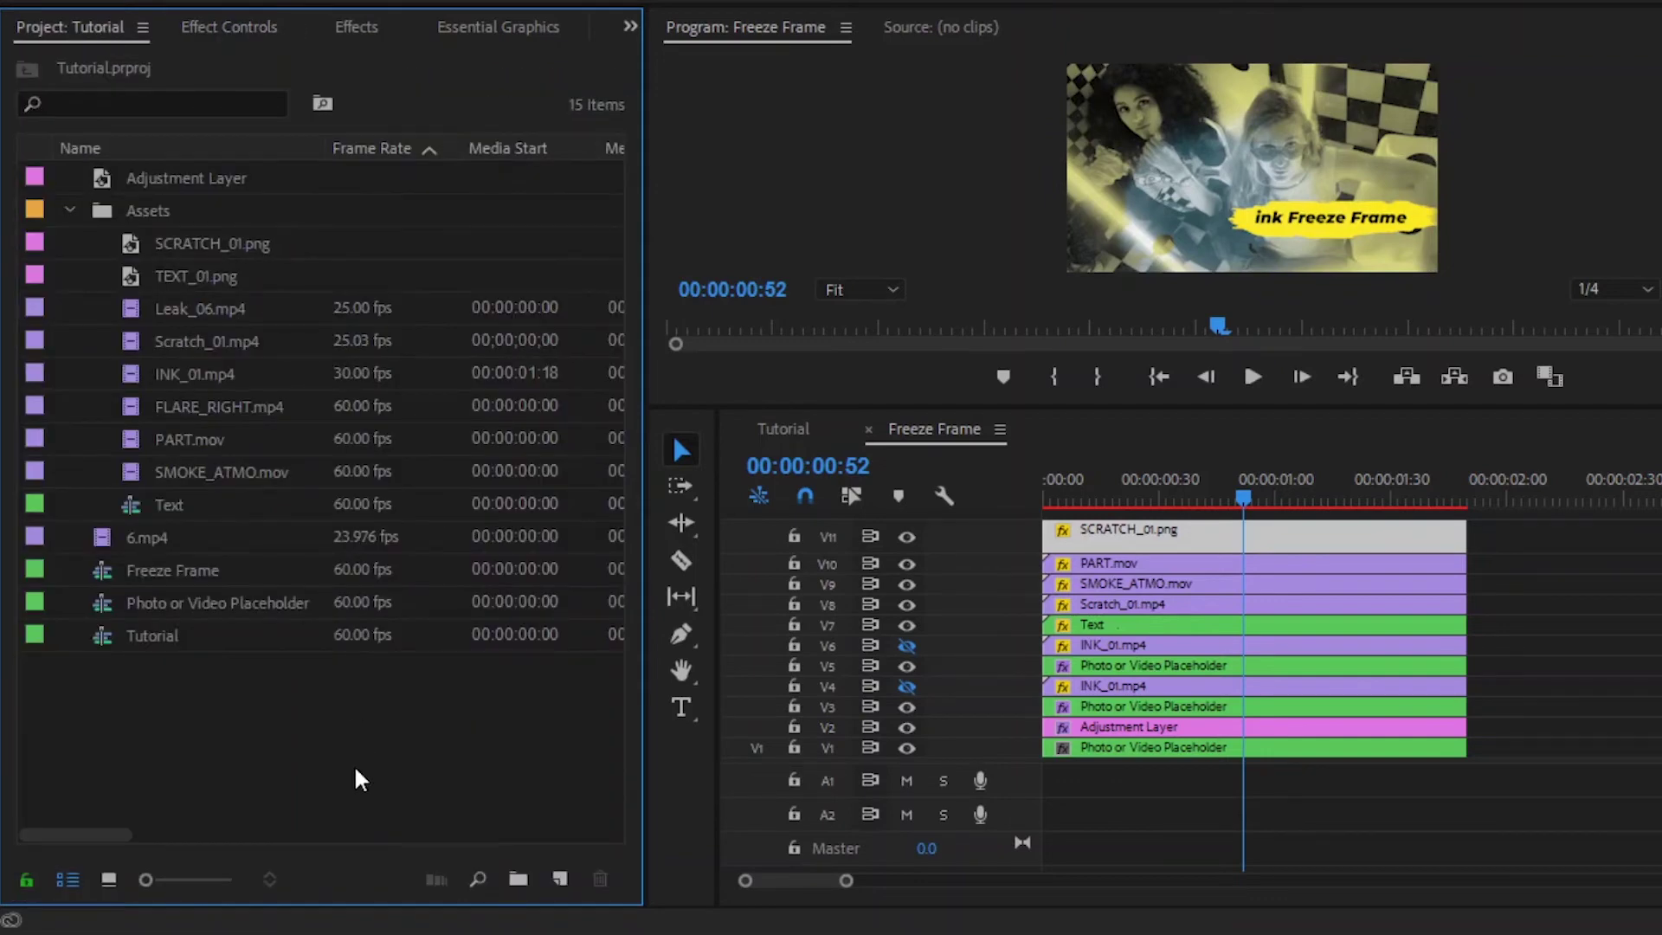
pyautogui.click(158, 182)
pyautogui.moveTo(145, 182); pyautogui.dragTo(1046, 518)
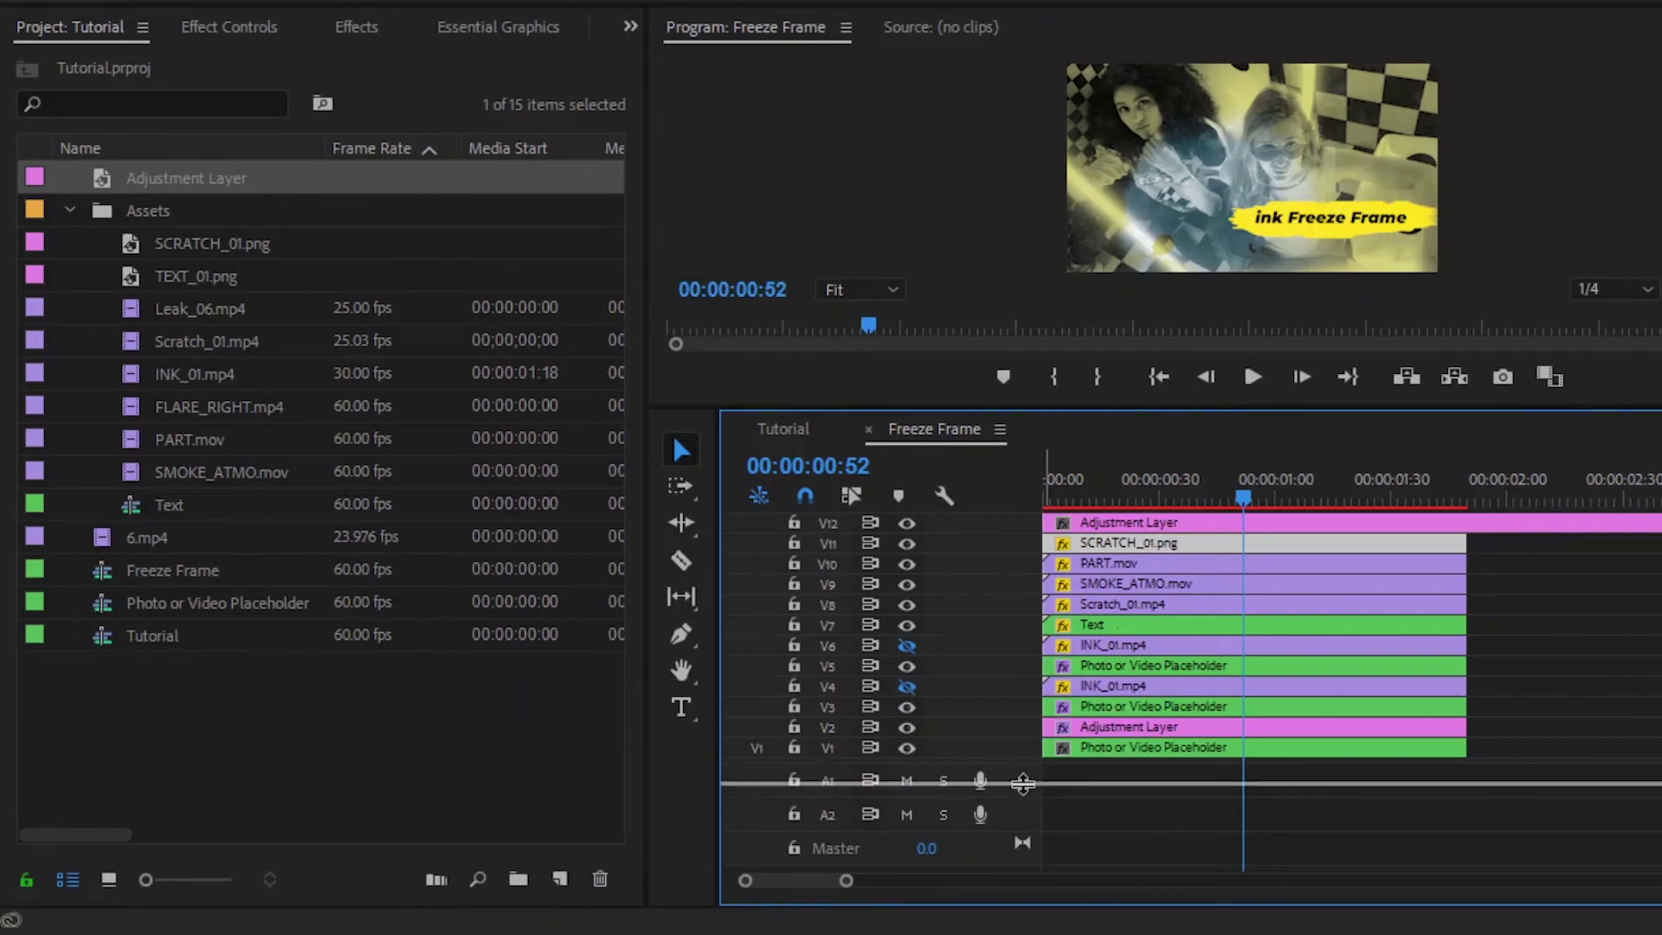
pyautogui.moveTo(1022, 784); pyautogui.dragTo(1024, 812)
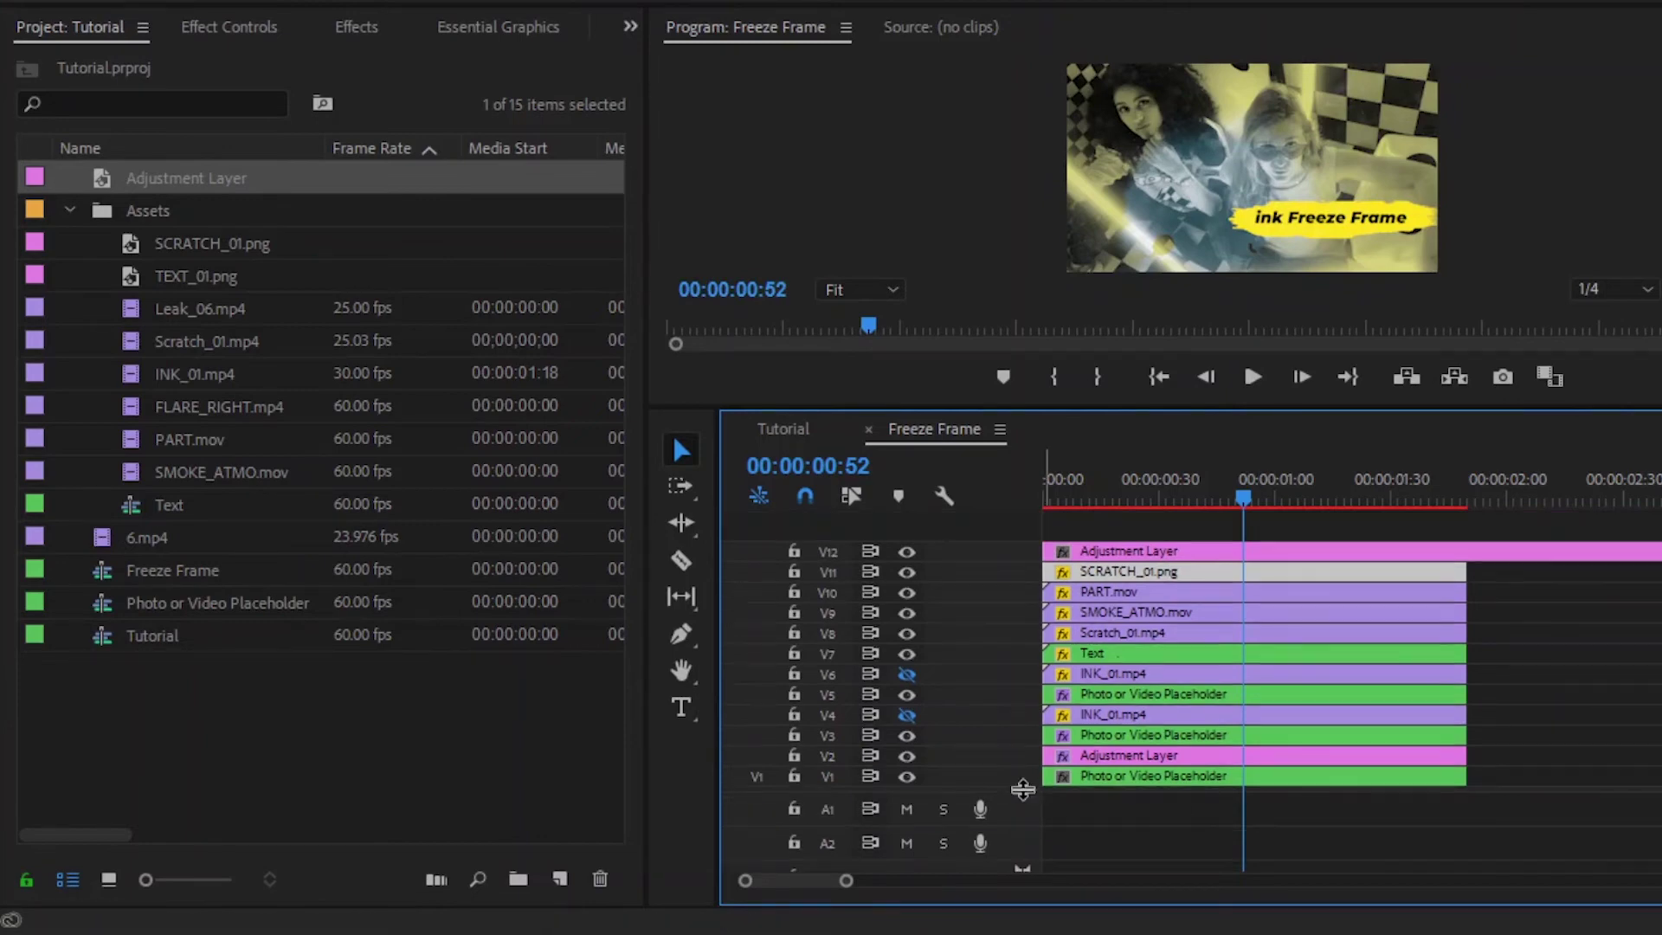
pyautogui.click(1430, 554)
pyautogui.press('c')
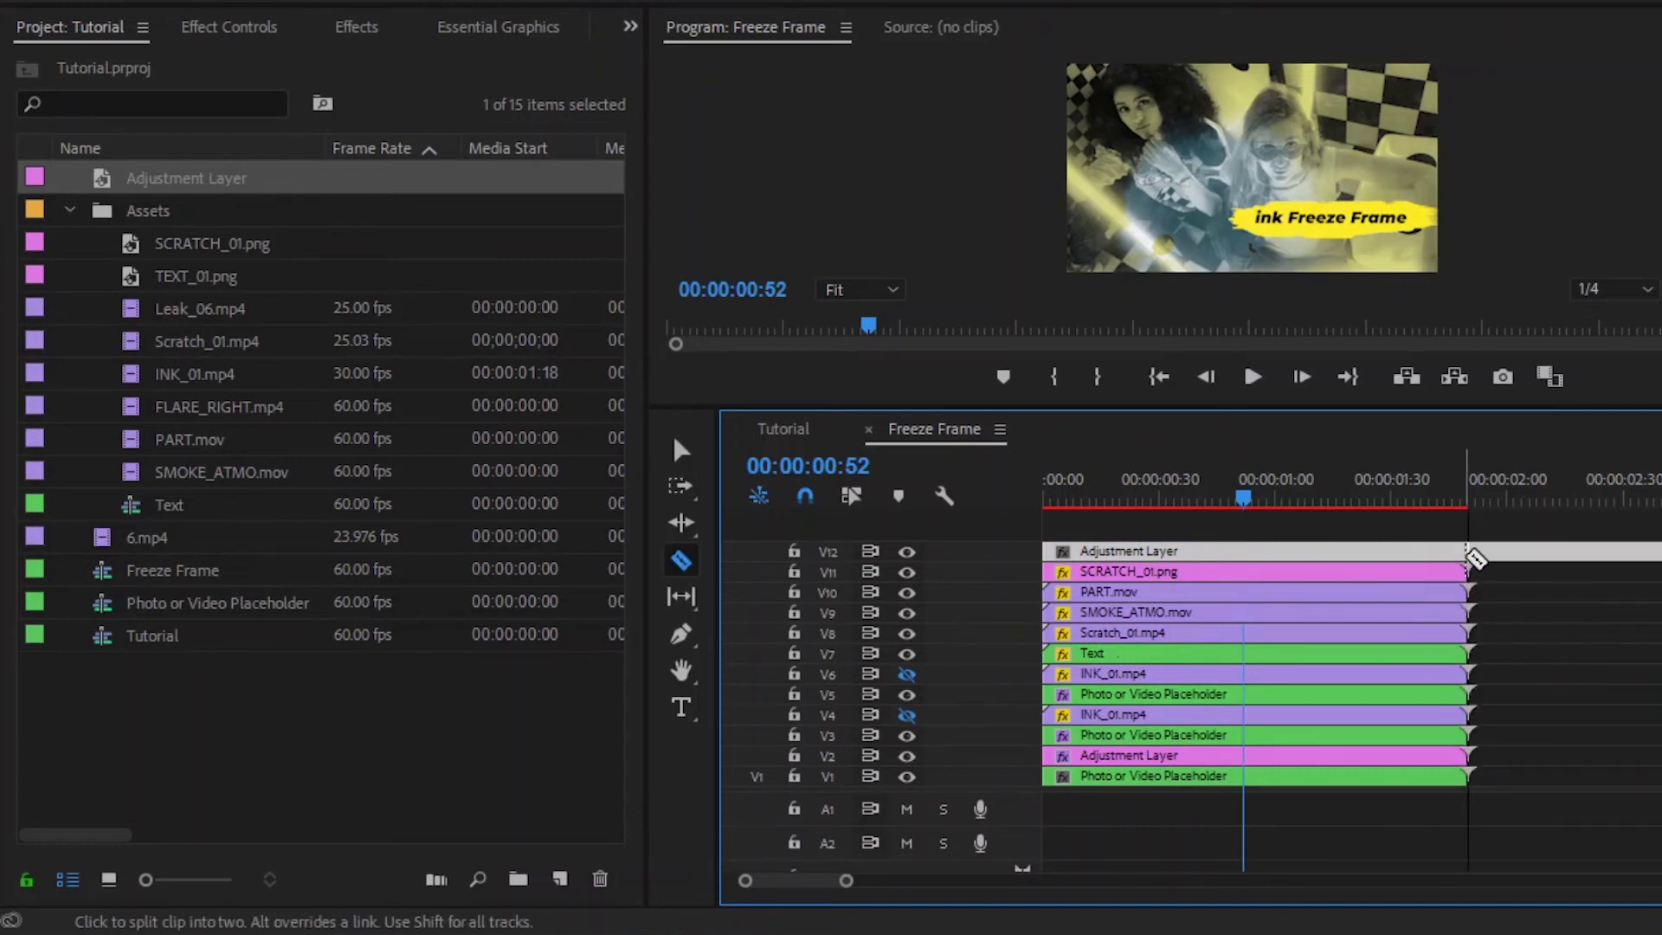
pyautogui.click(1539, 553)
pyautogui.press('v')
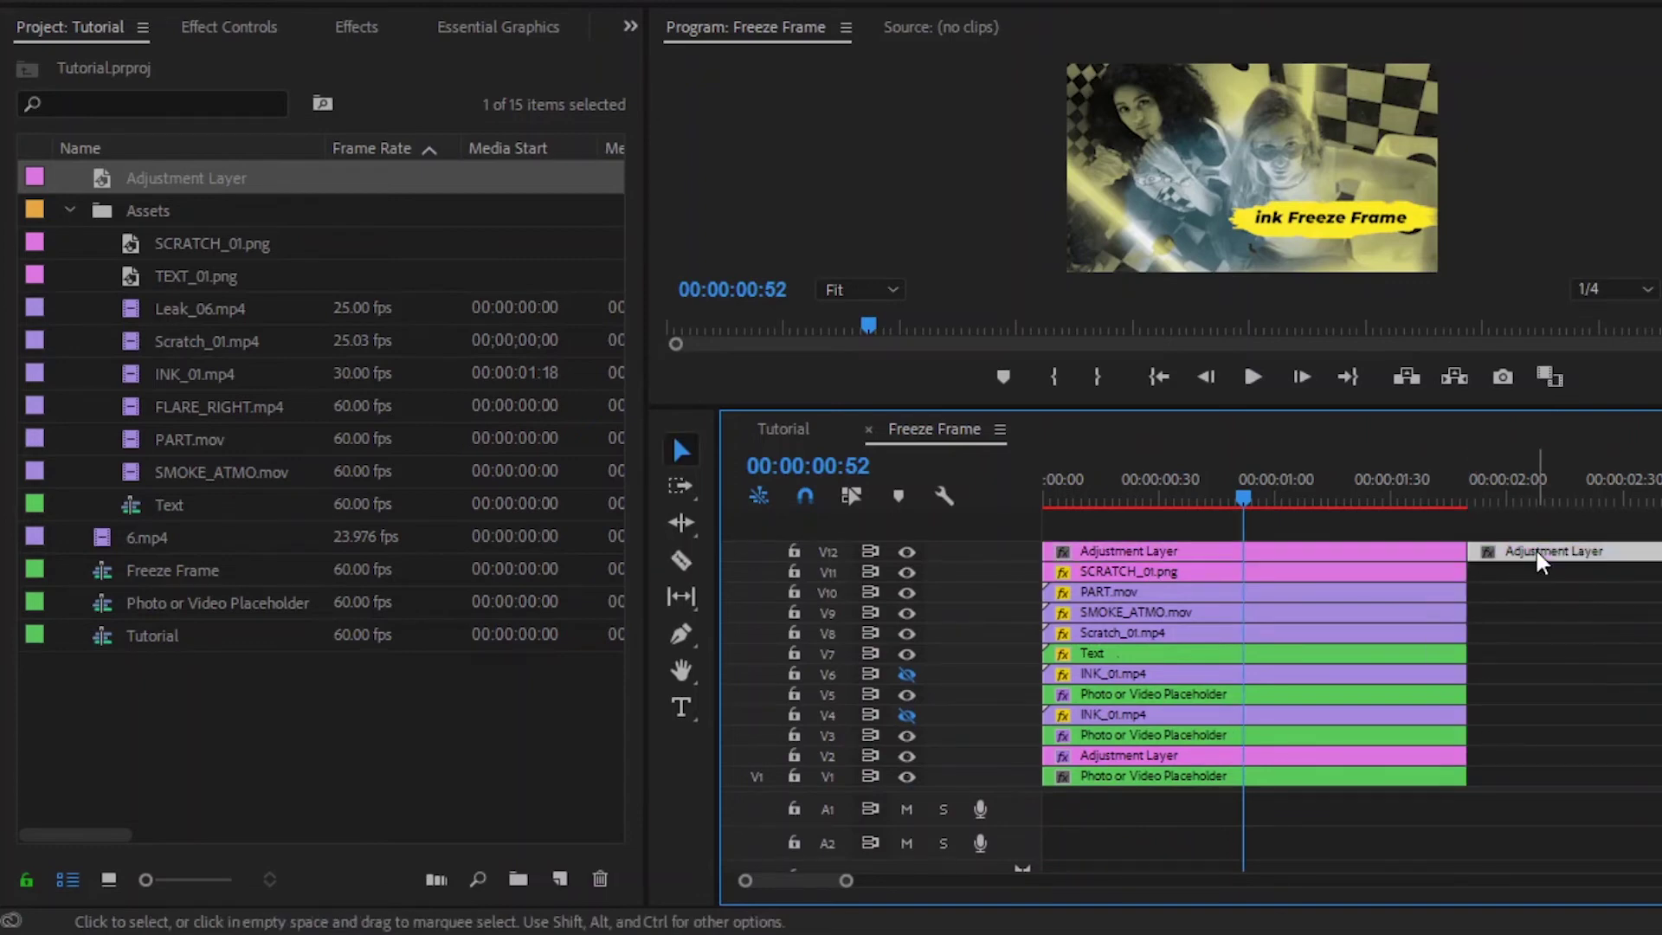
pyautogui.press('Delete')
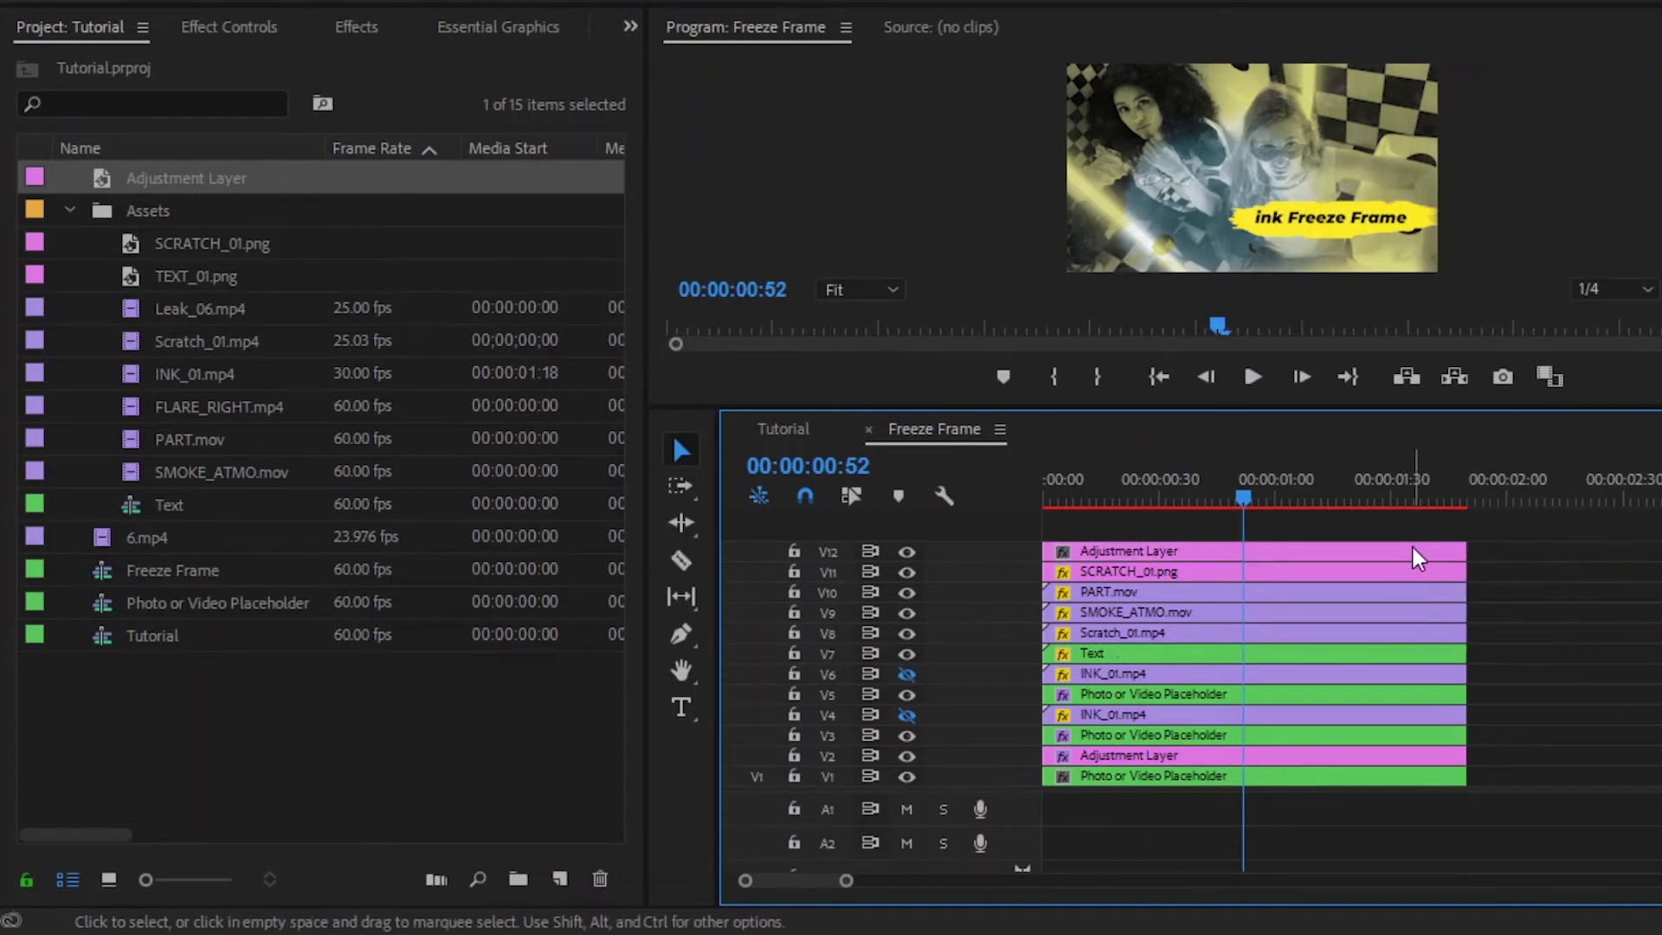
# Find the Transform distort effect and apply it to the Adjustment Layer clip on V12.
pyautogui.click(1418, 559)
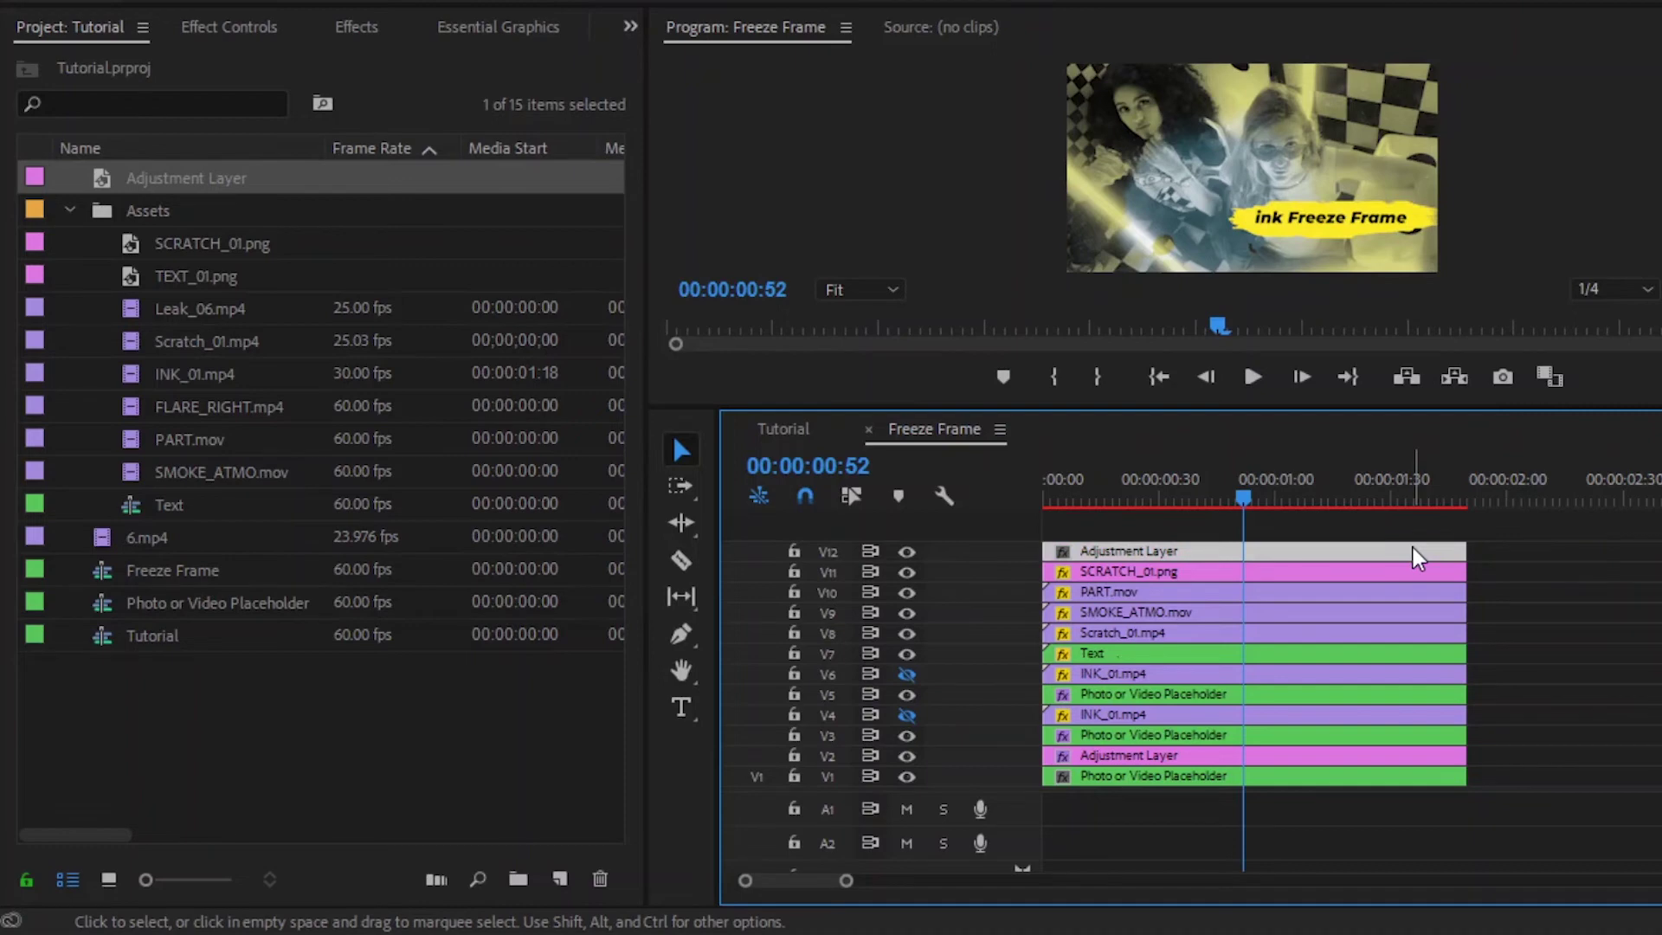
pyautogui.click(355, 28)
pyautogui.click(278, 64)
pyautogui.click(246, 66)
pyautogui.write('transf')
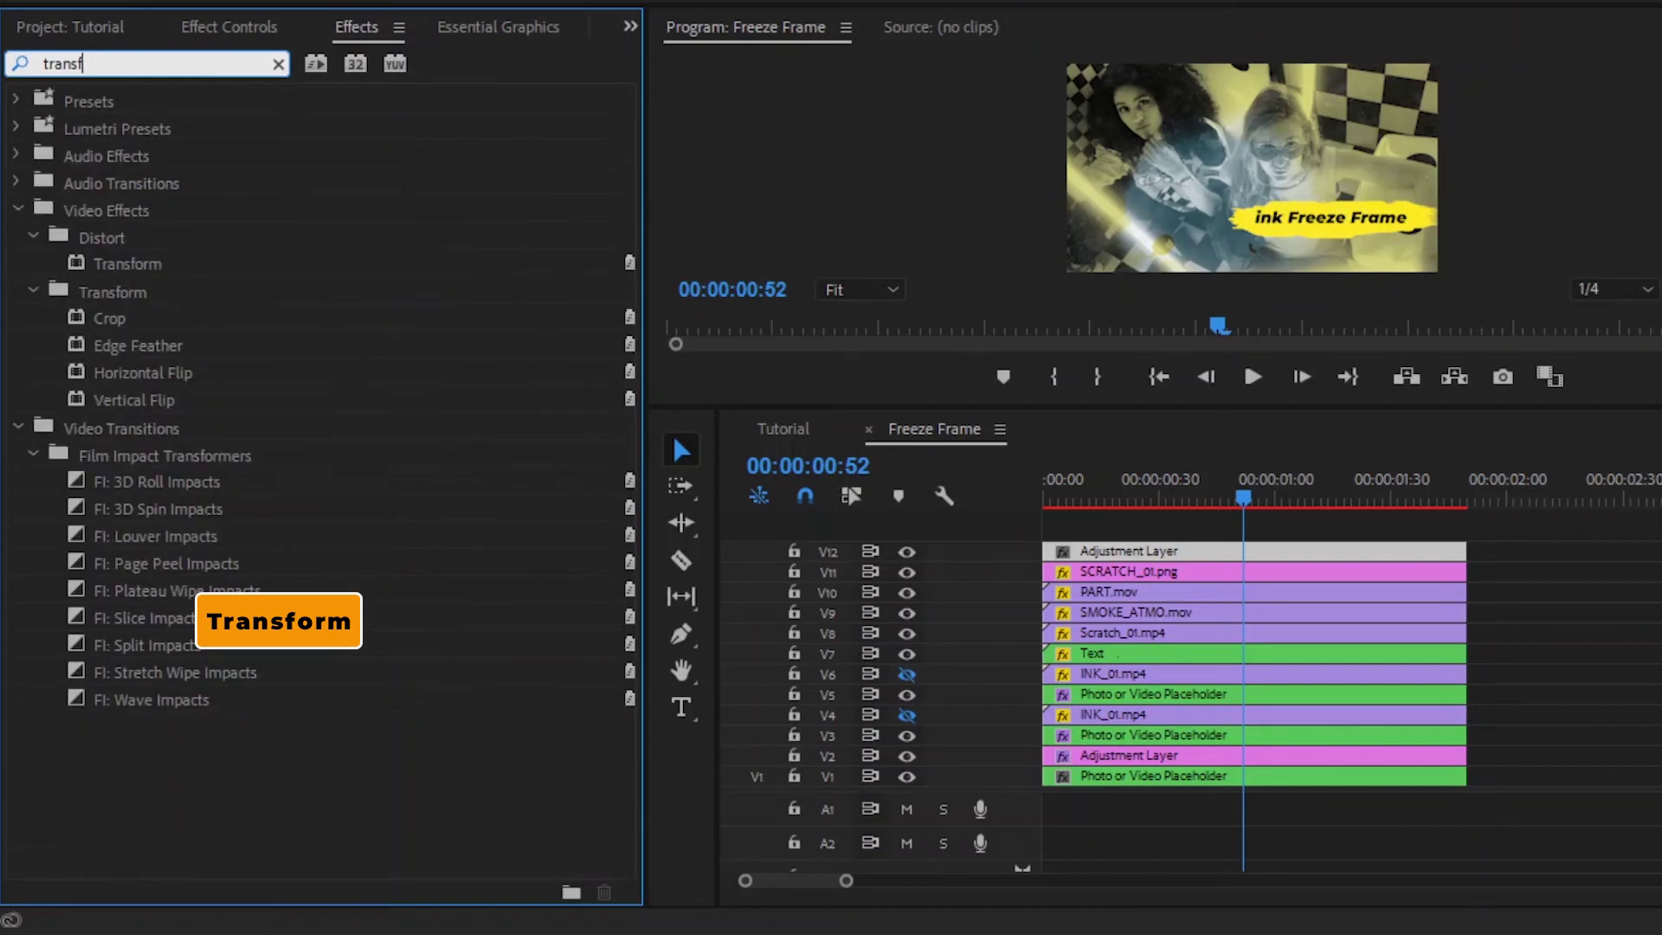
pyautogui.click(134, 266)
pyautogui.moveTo(137, 263); pyautogui.dragTo(1108, 567)
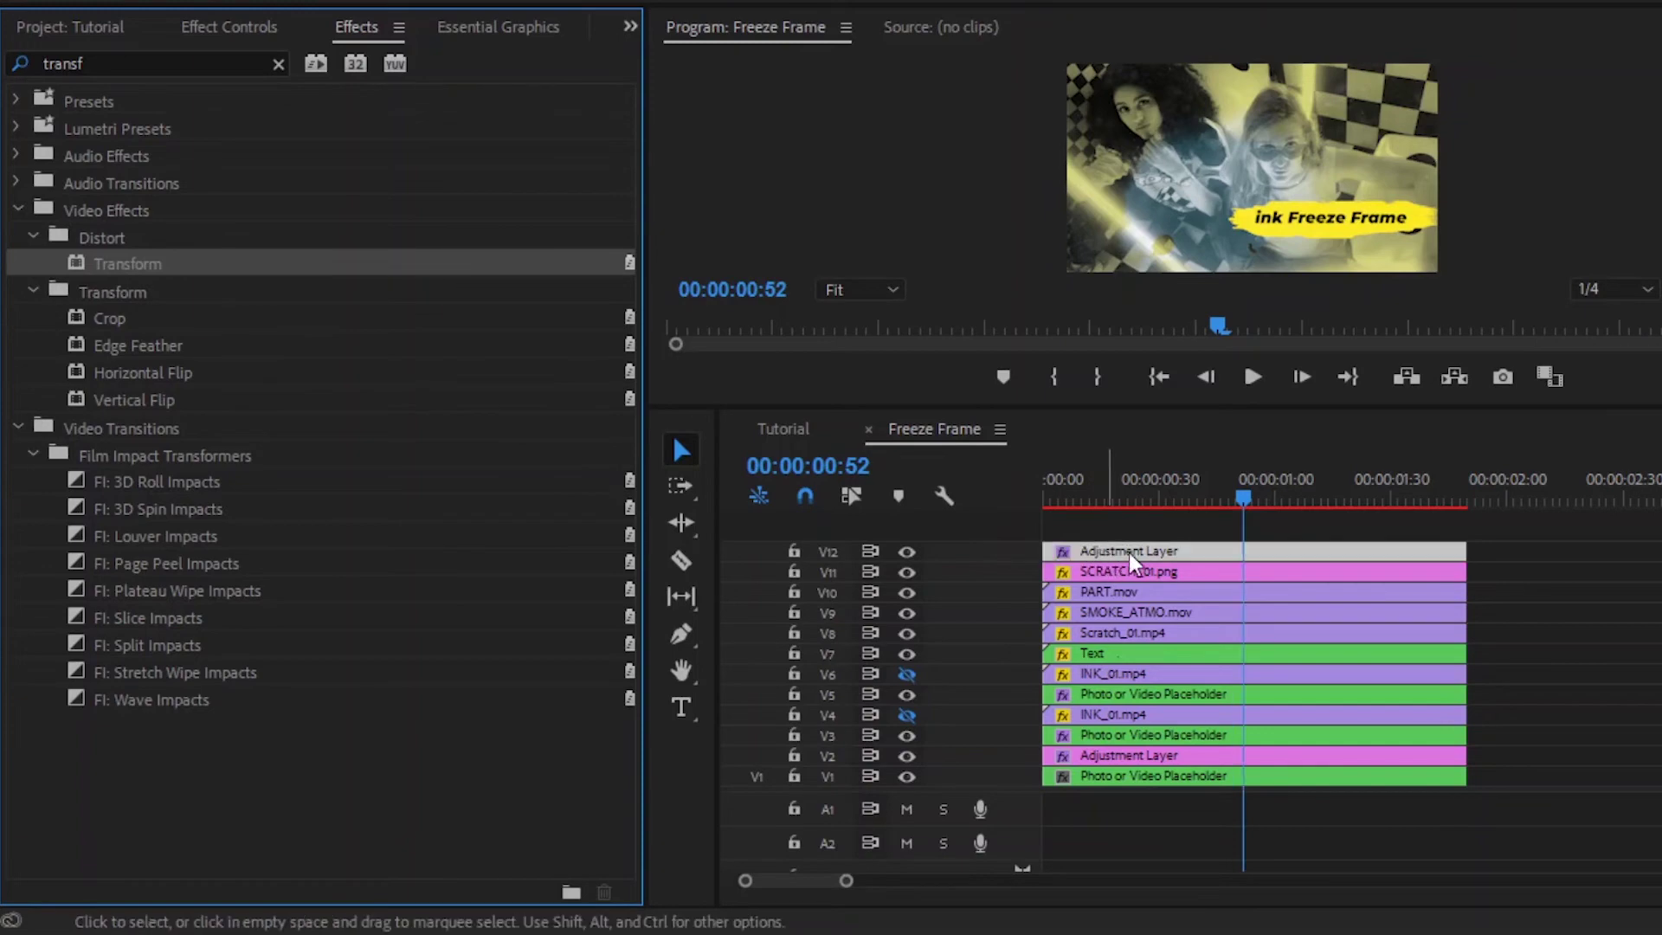
# Add a Scale keyframe for the Adjustment Layer's Transform effect at the beginning of the sequence.
pyautogui.click(236, 31)
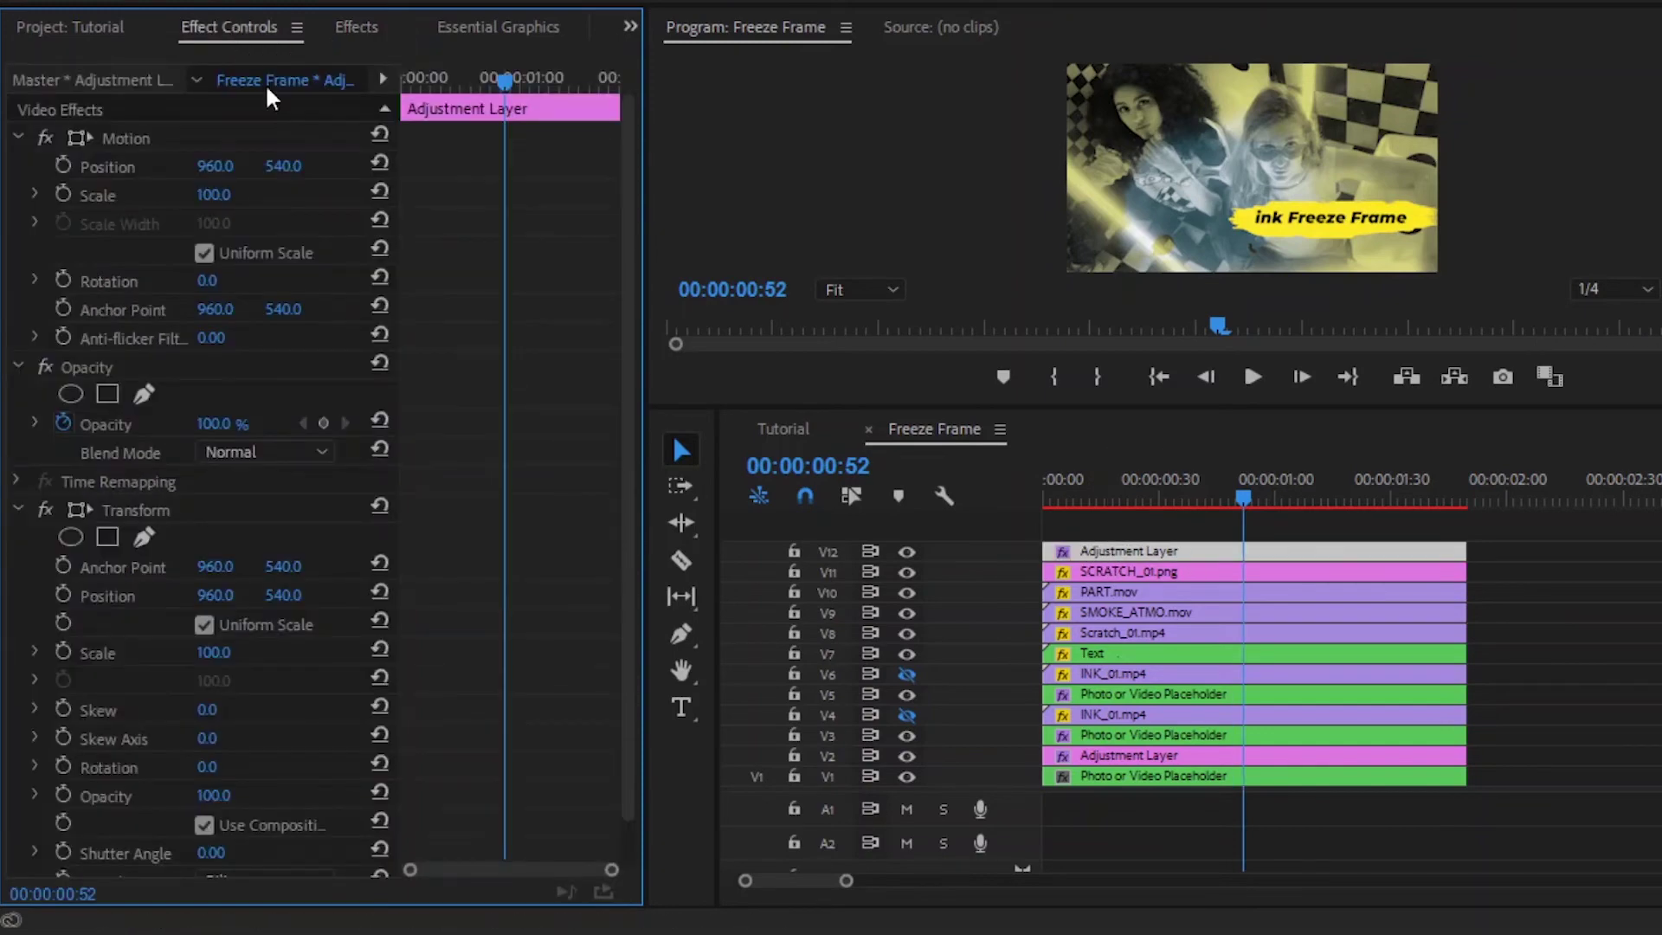
pyautogui.scroll(-1, 502, 451)
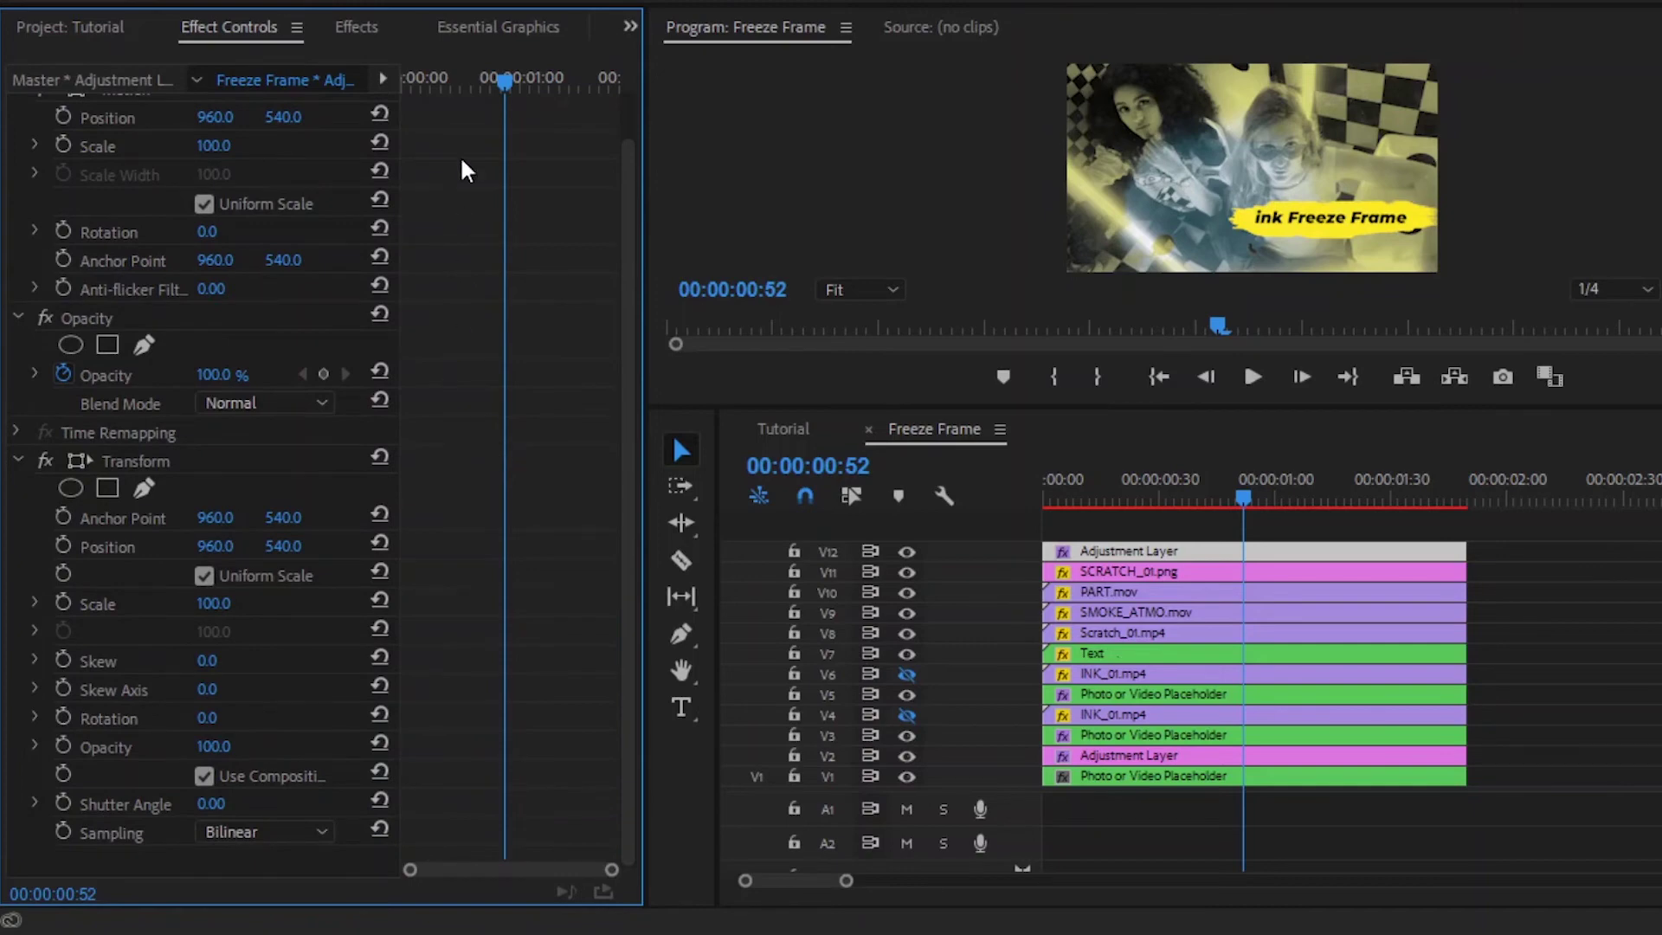
pyautogui.moveTo(452, 80); pyautogui.dragTo(389, 91)
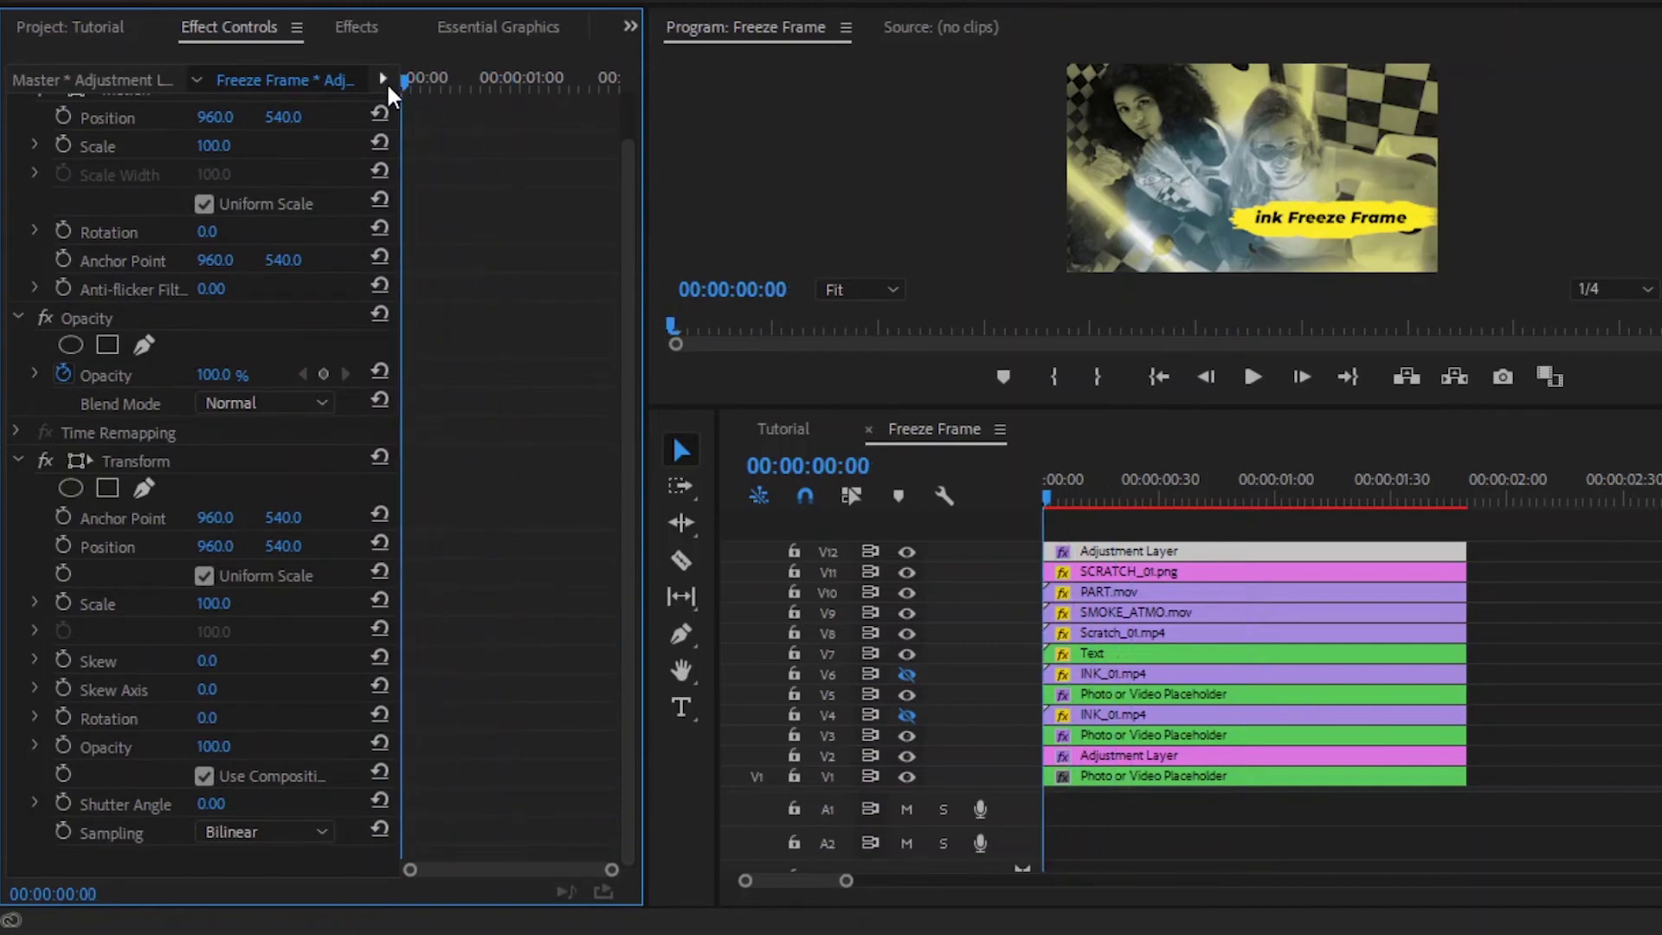
pyautogui.click(64, 603)
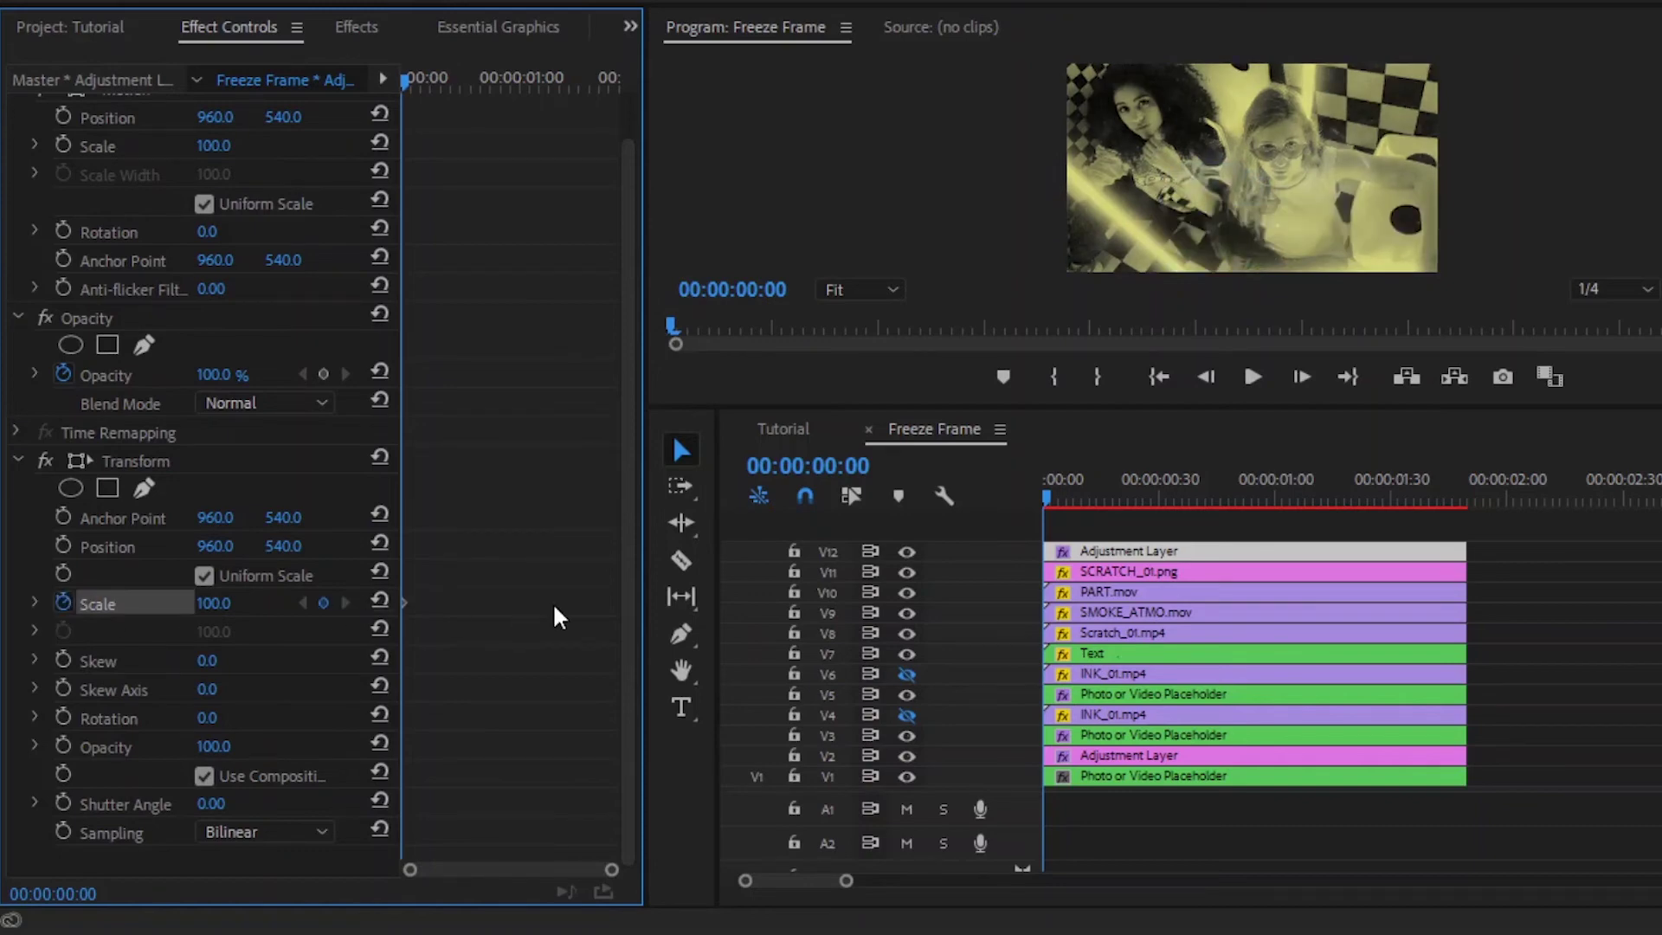
# Add a Scale keyframe of 117 to the Adjustment Layer's Transform effect at 00:00:00:30.
pyautogui.moveTo(611, 869); pyautogui.dragTo(473, 869)
pyautogui.hotkey('shift', 'Right')
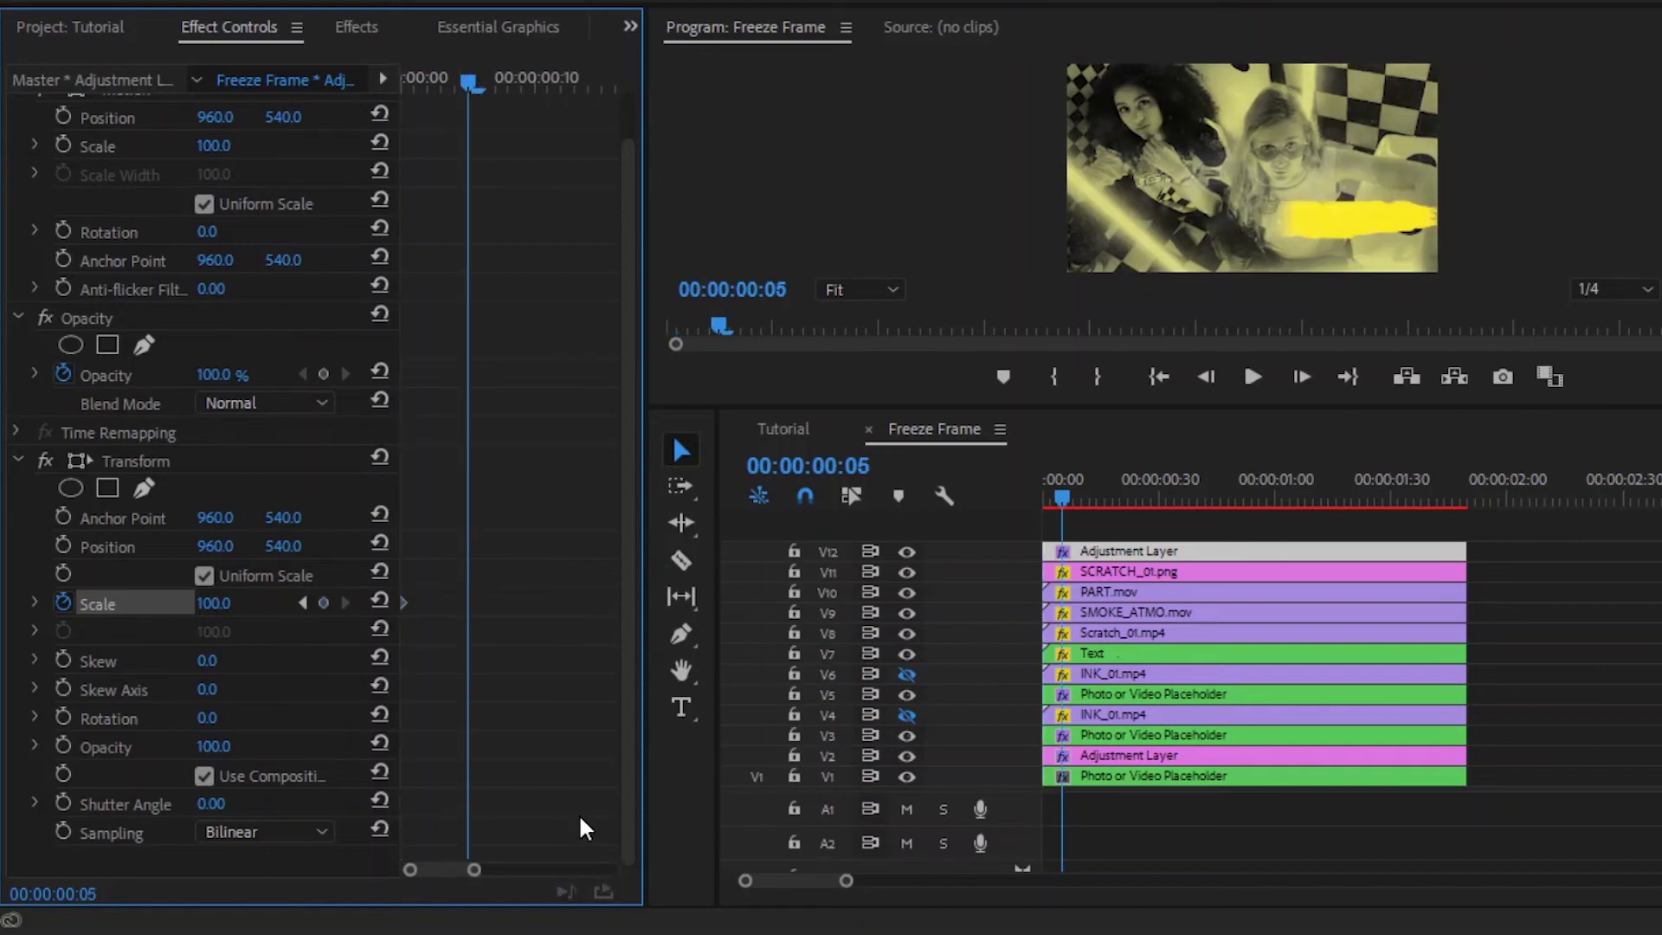
pyautogui.hotkey('shift', 'Right')
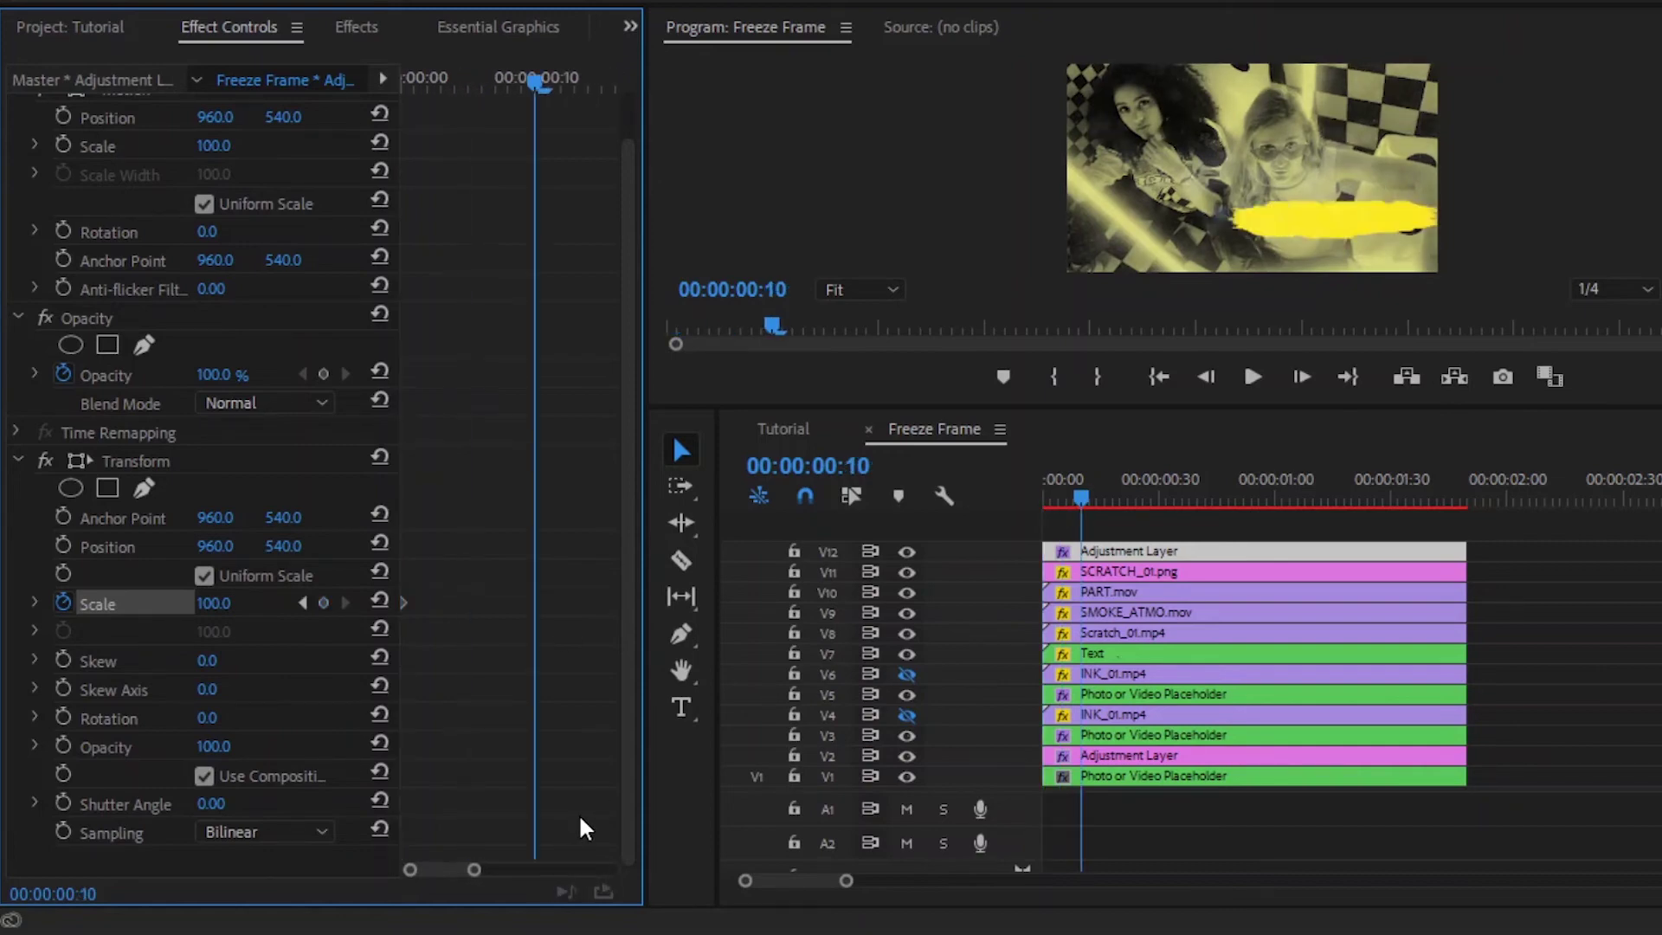
pyautogui.hotkey('shift', 'Right')
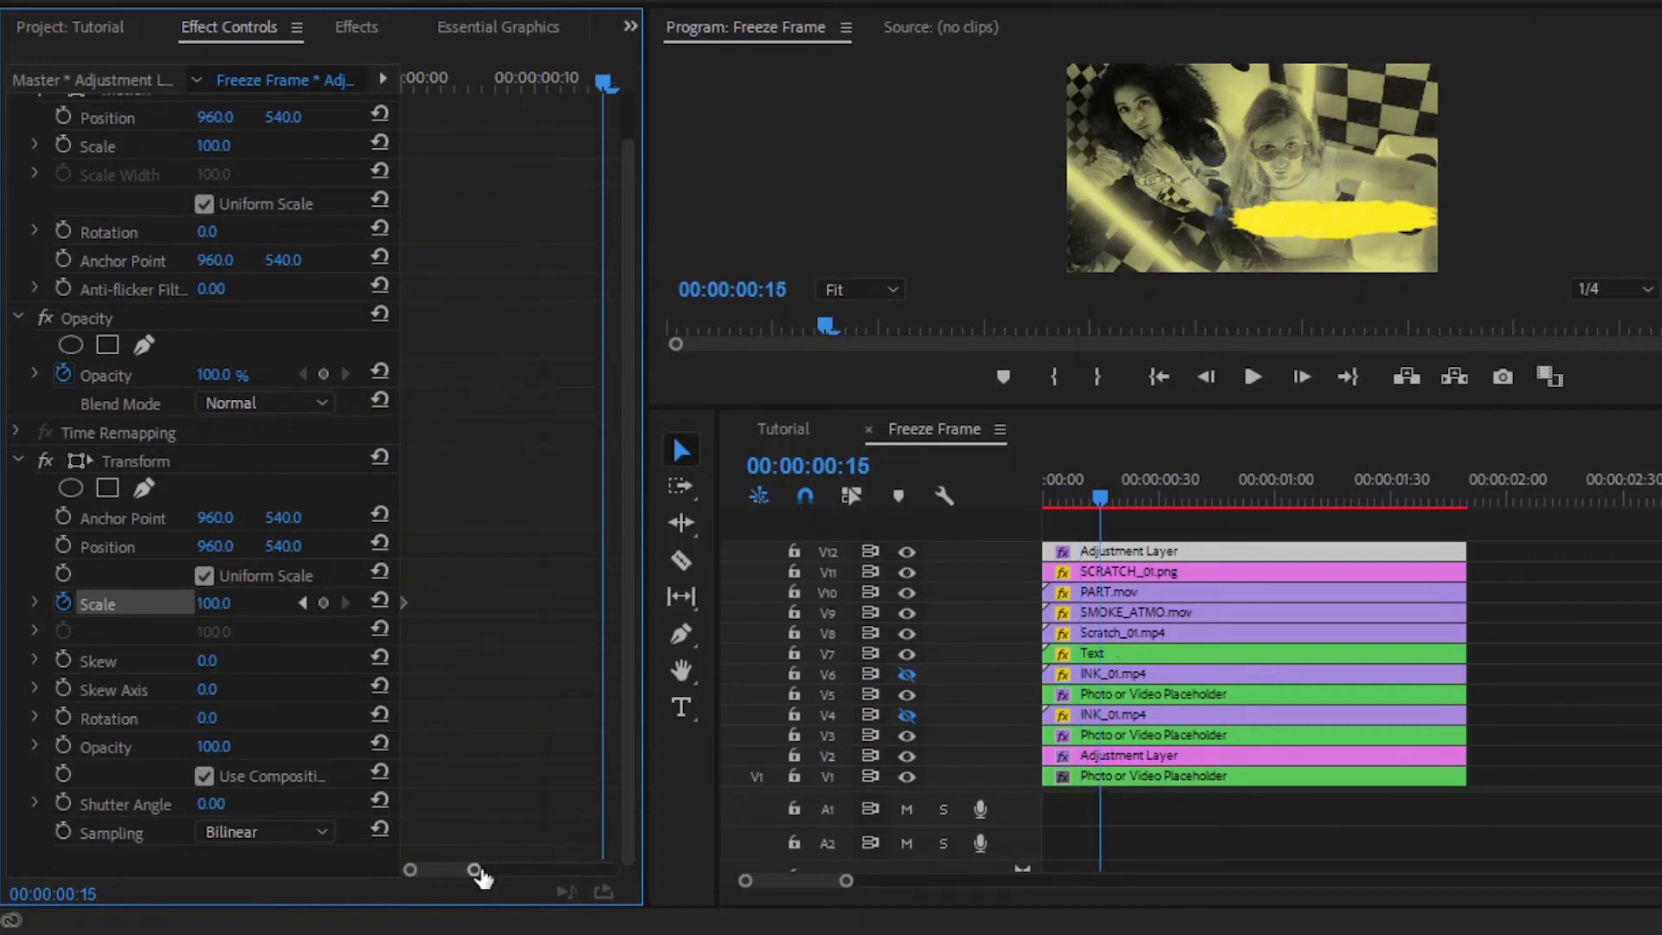
pyautogui.moveTo(476, 870); pyautogui.dragTo(508, 871)
pyautogui.hotkey('shift', 'Right')
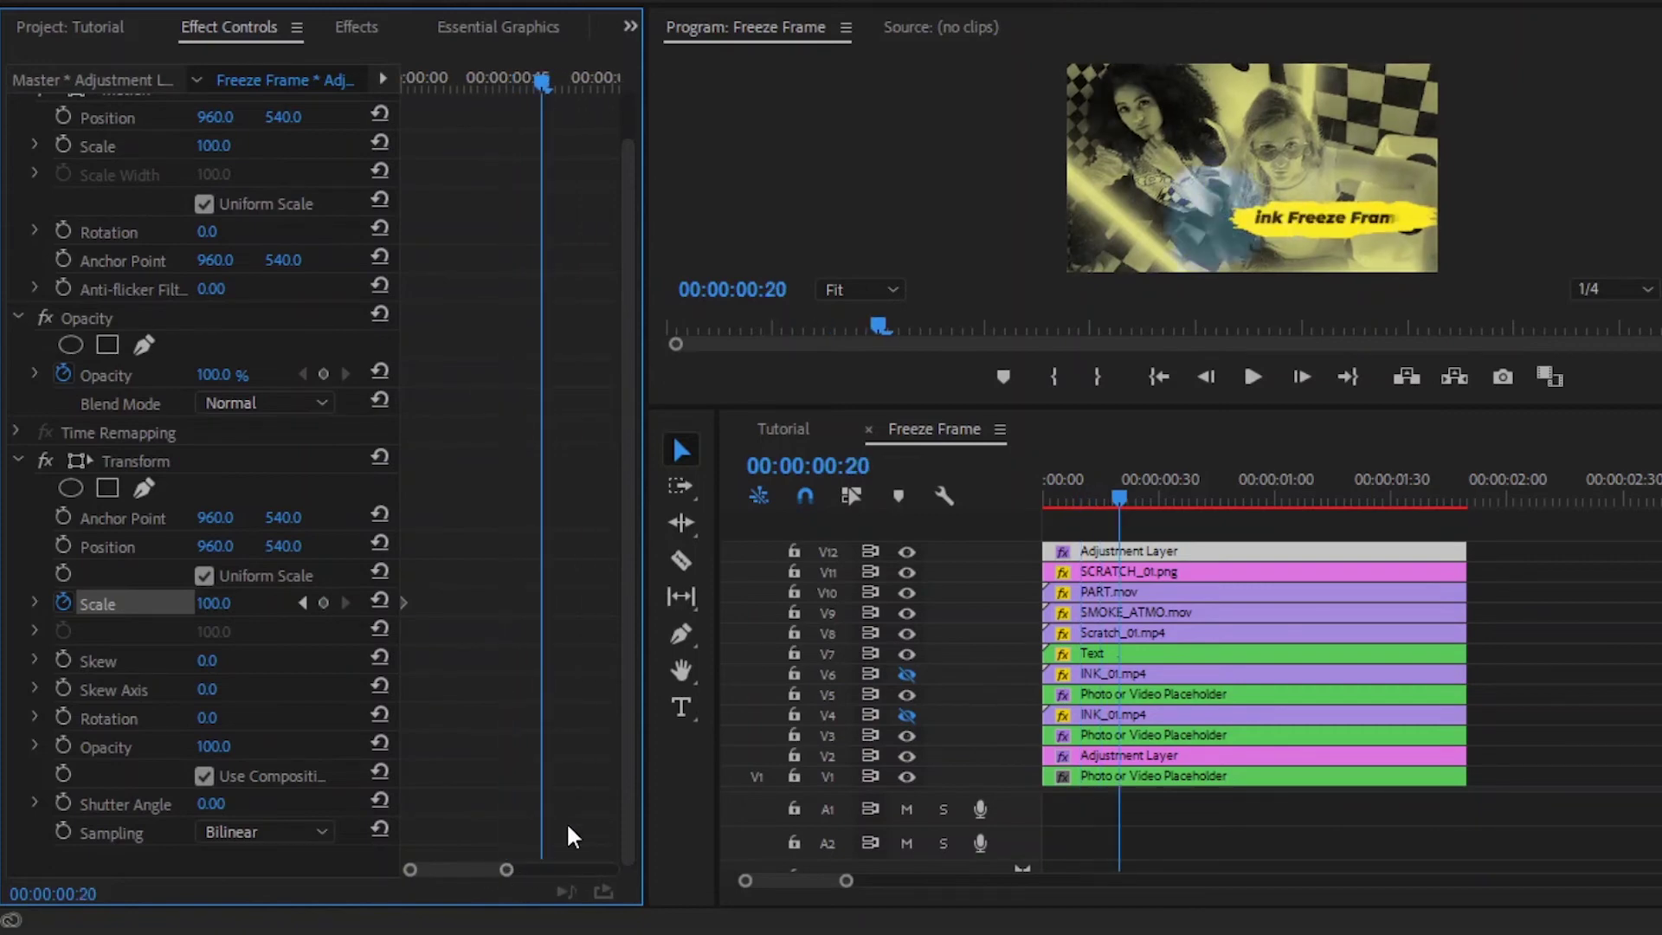
pyautogui.hotkey('shift', 'Right')
pyautogui.moveTo(506, 870); pyautogui.dragTo(526, 870)
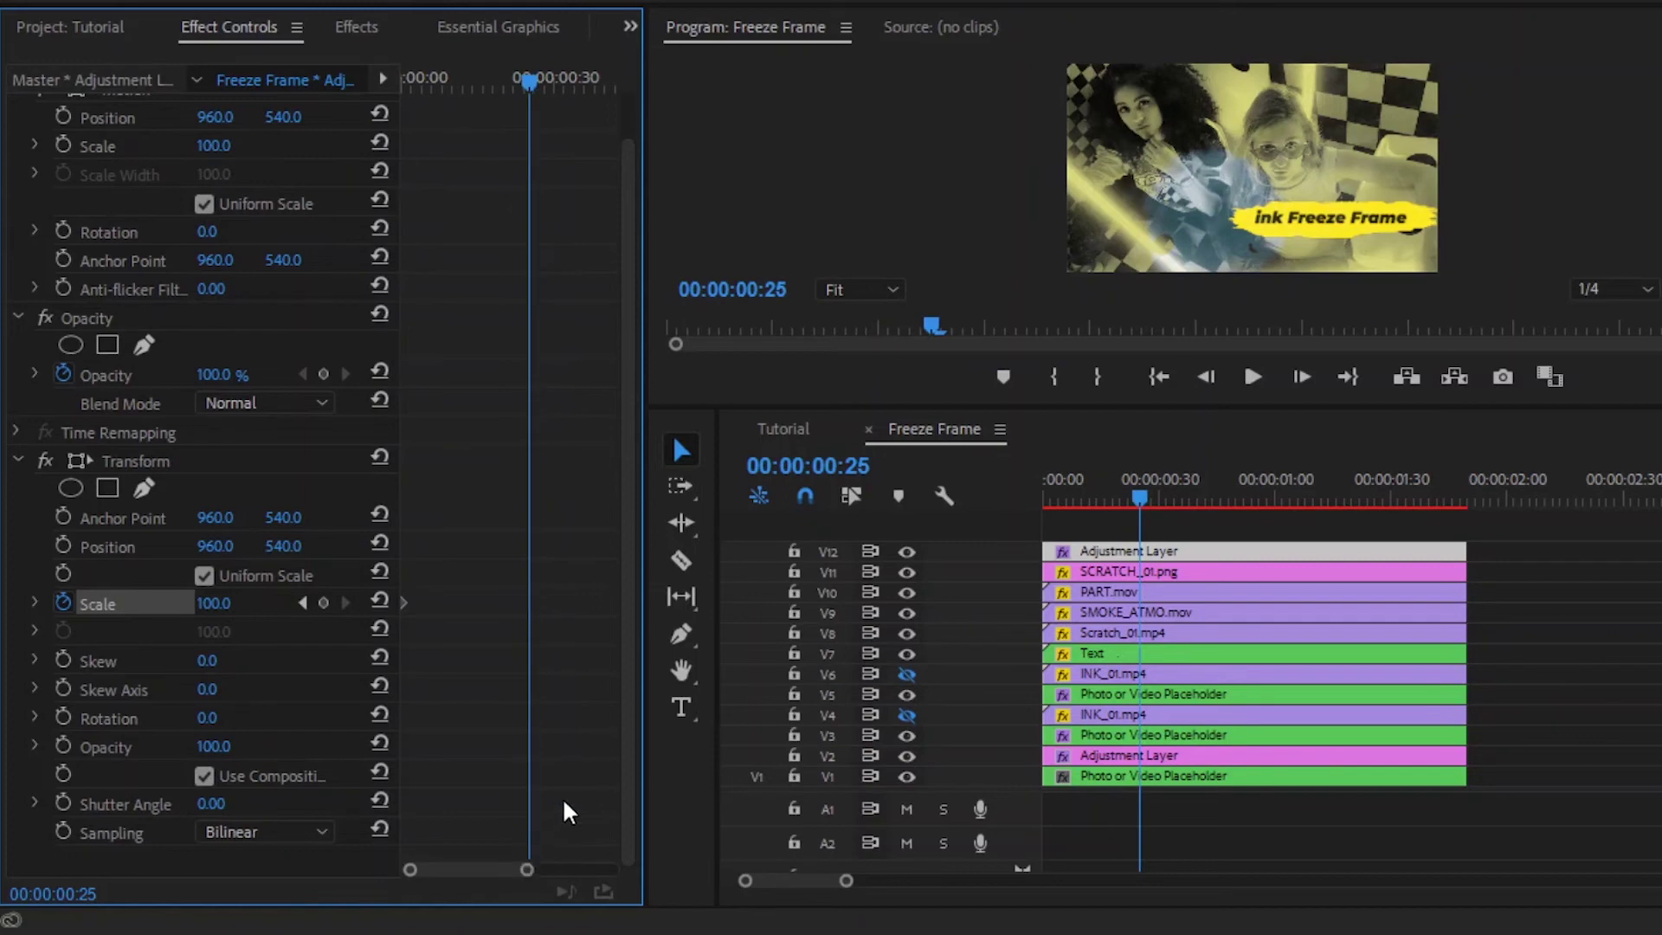
pyautogui.hotkey('shift', 'Right')
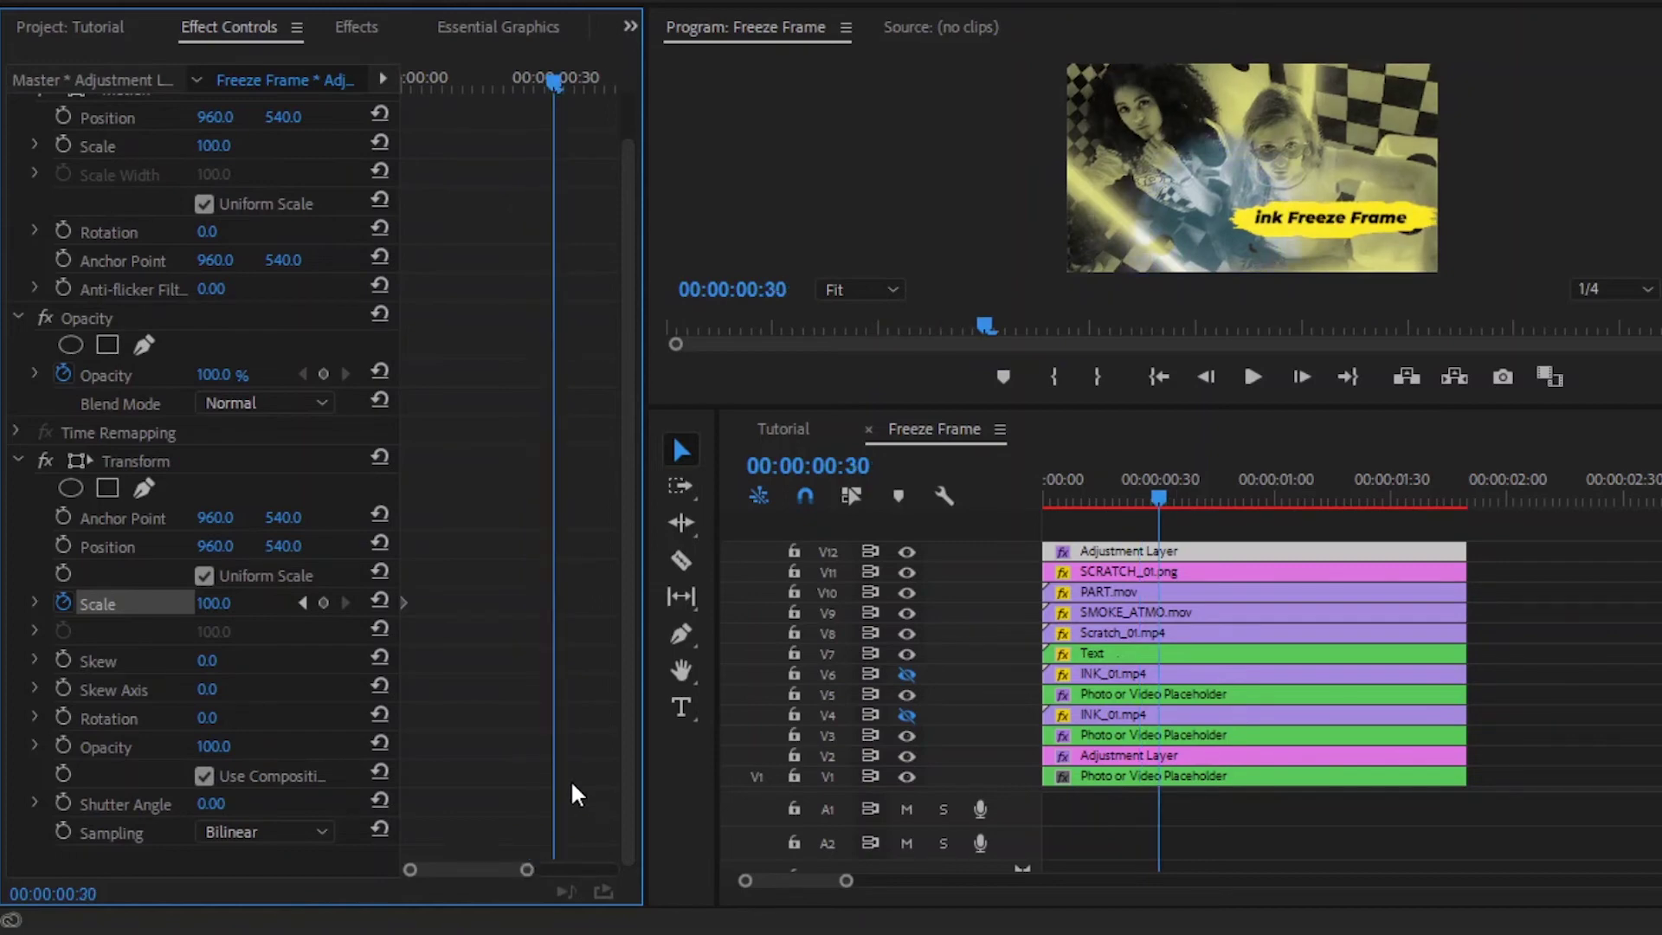
pyautogui.click(323, 602)
pyautogui.click(231, 603)
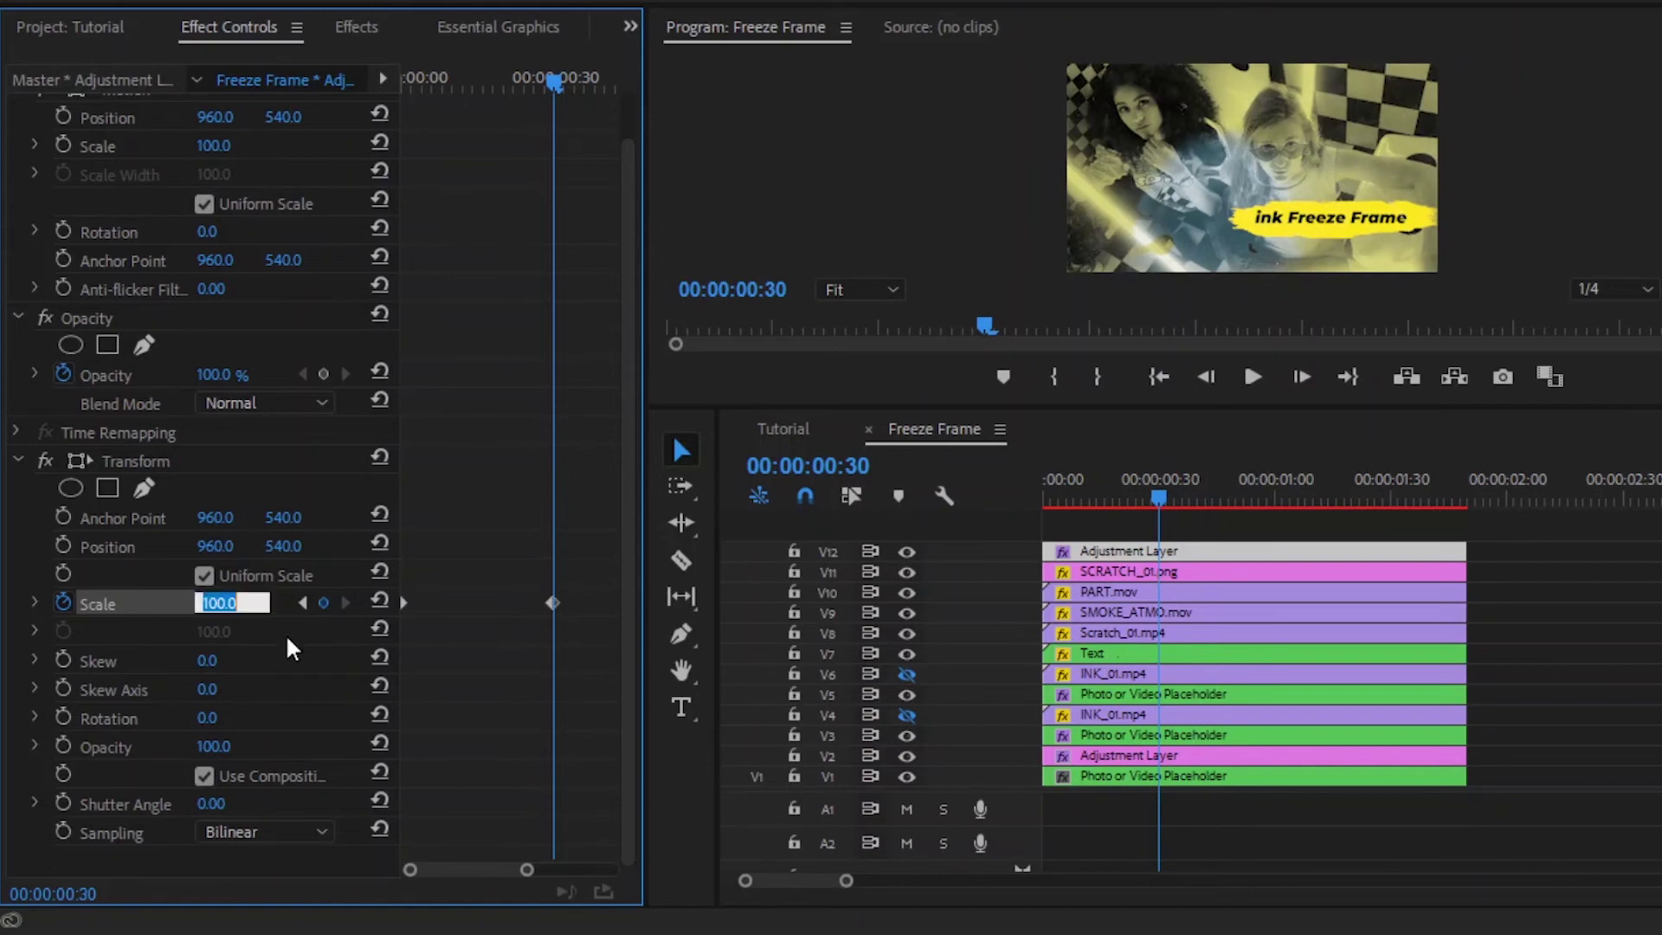
pyautogui.write('117')
pyautogui.press('Return')
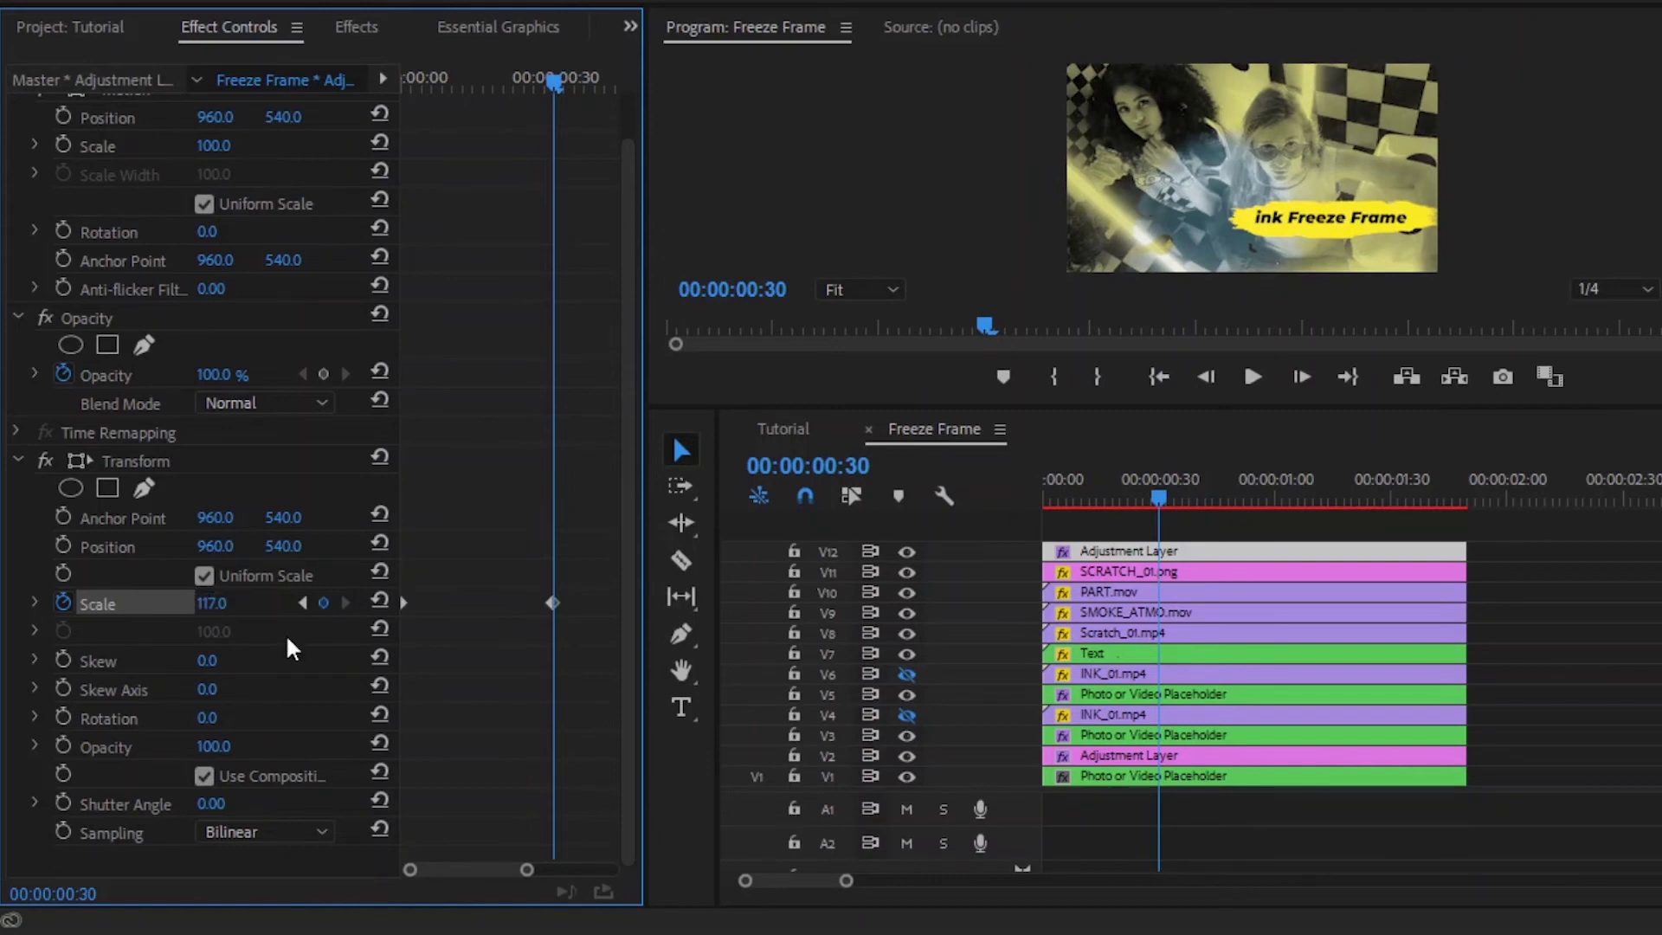
# Apply Ease In to the Transform Scale keyframe at 00:00:00:30 and Ease Out to the one at the sequence start.
pyautogui.rightClick(551, 603)
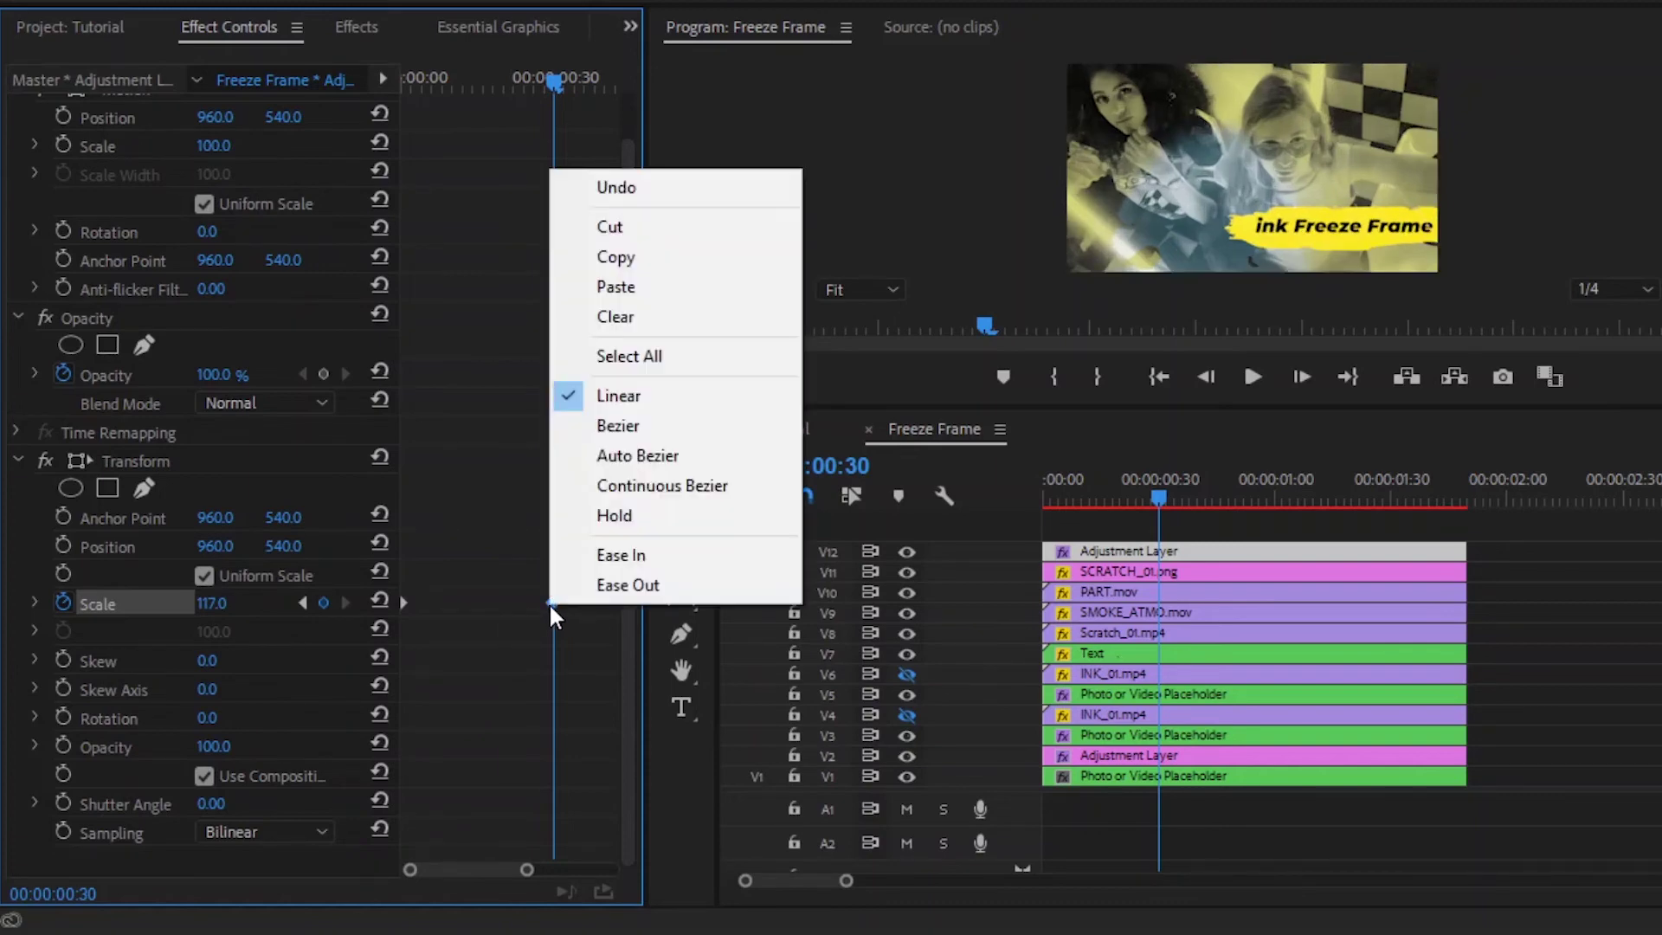
pyautogui.click(611, 555)
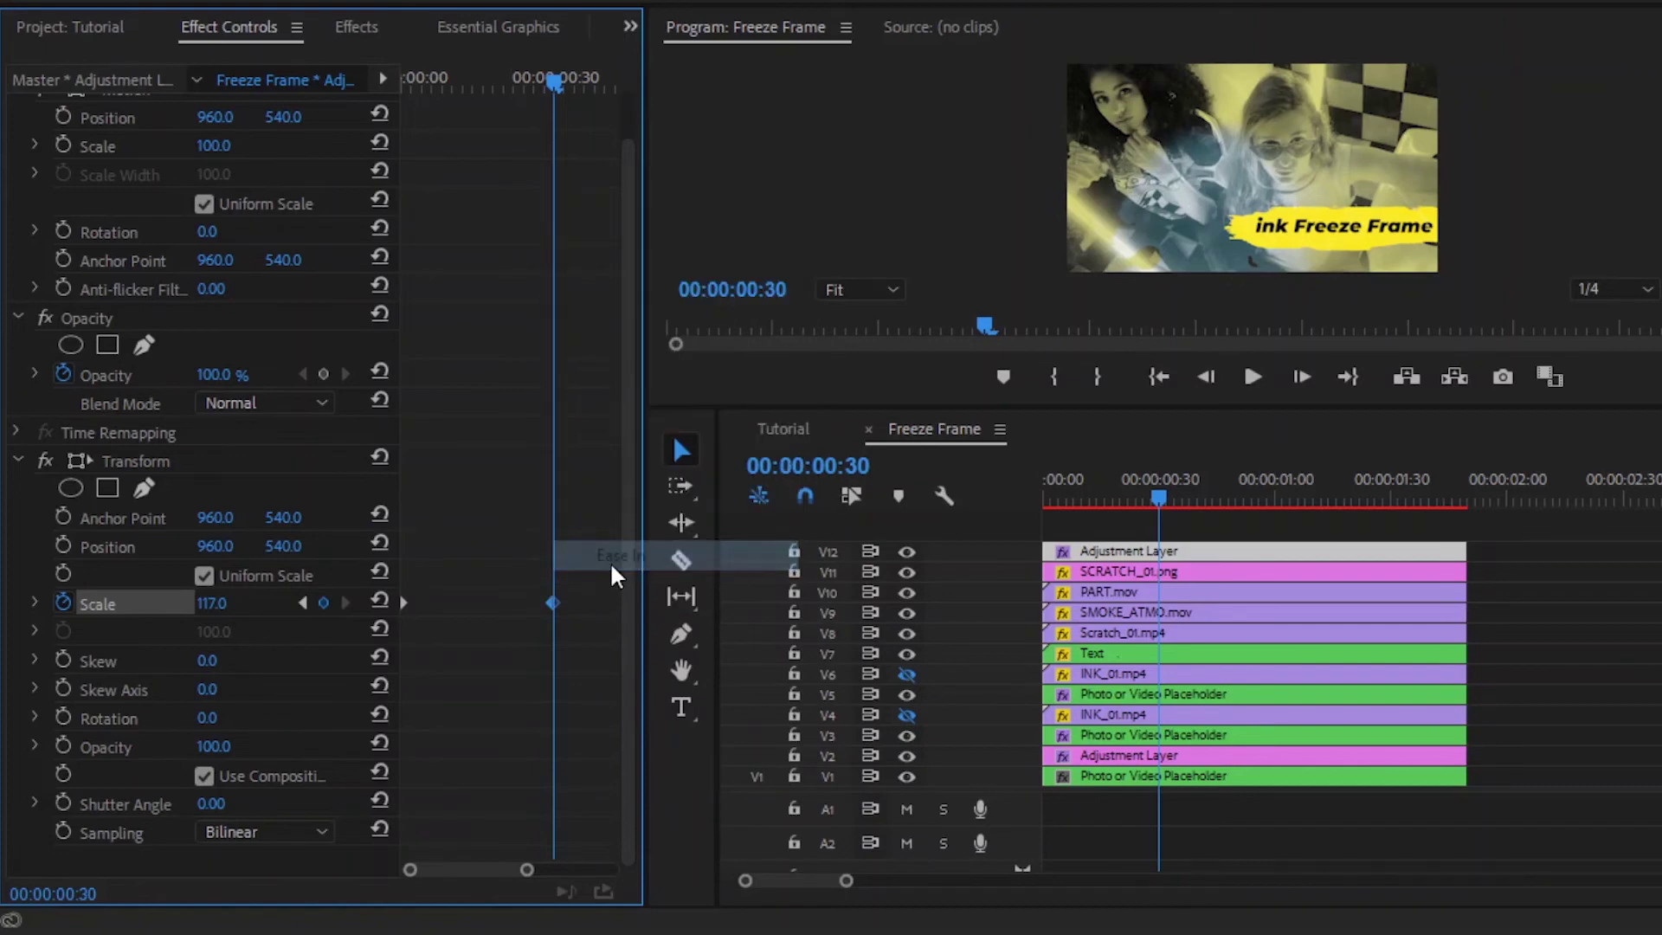
pyautogui.rightClick(401, 601)
pyautogui.click(445, 585)
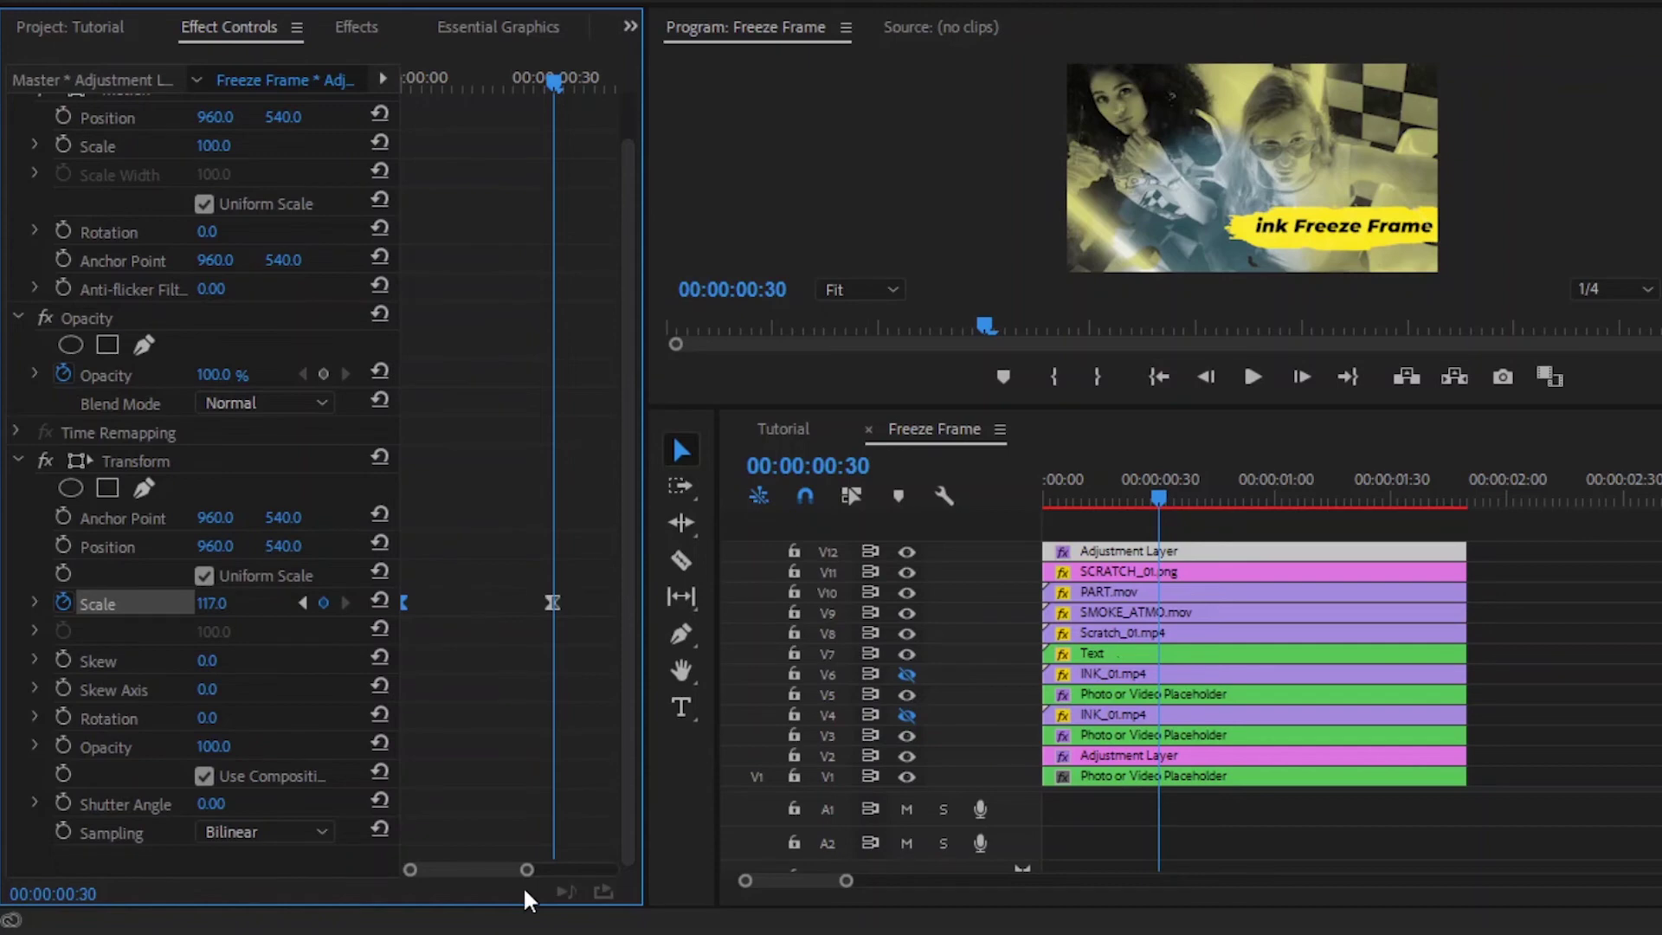
# Add a Transform Scale keyframe at 00:00:01:23 that holds the scale at 117.
pyautogui.moveTo(526, 869); pyautogui.dragTo(578, 869)
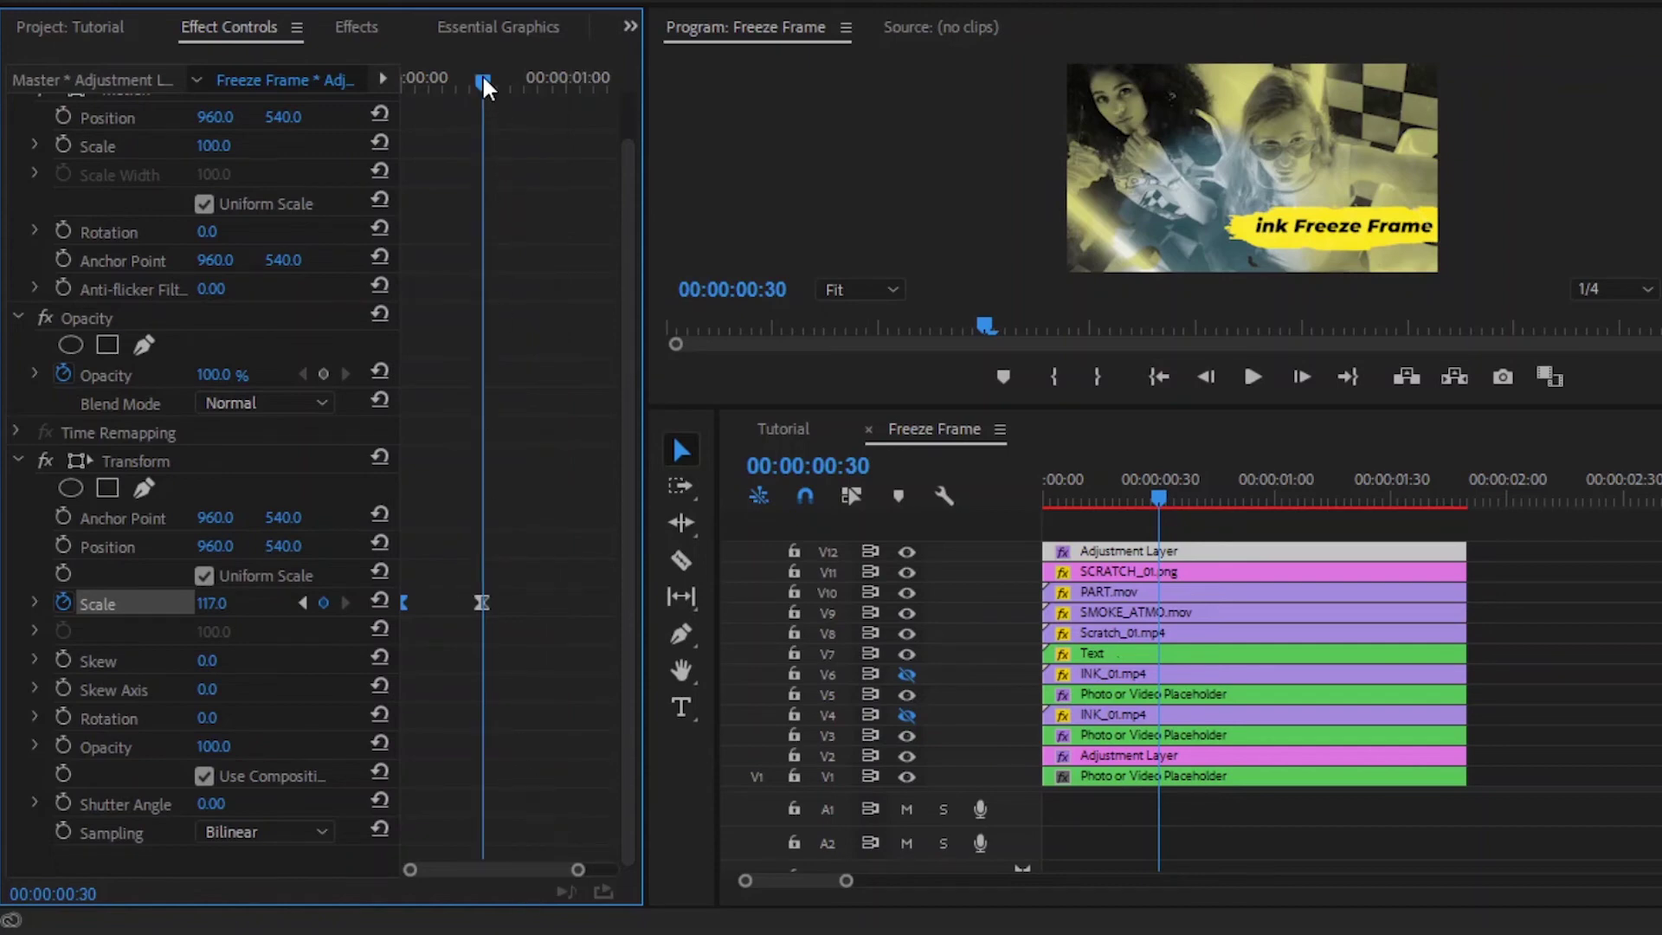
pyautogui.moveTo(483, 83); pyautogui.dragTo(584, 156)
pyautogui.moveTo(577, 869); pyautogui.dragTo(620, 870)
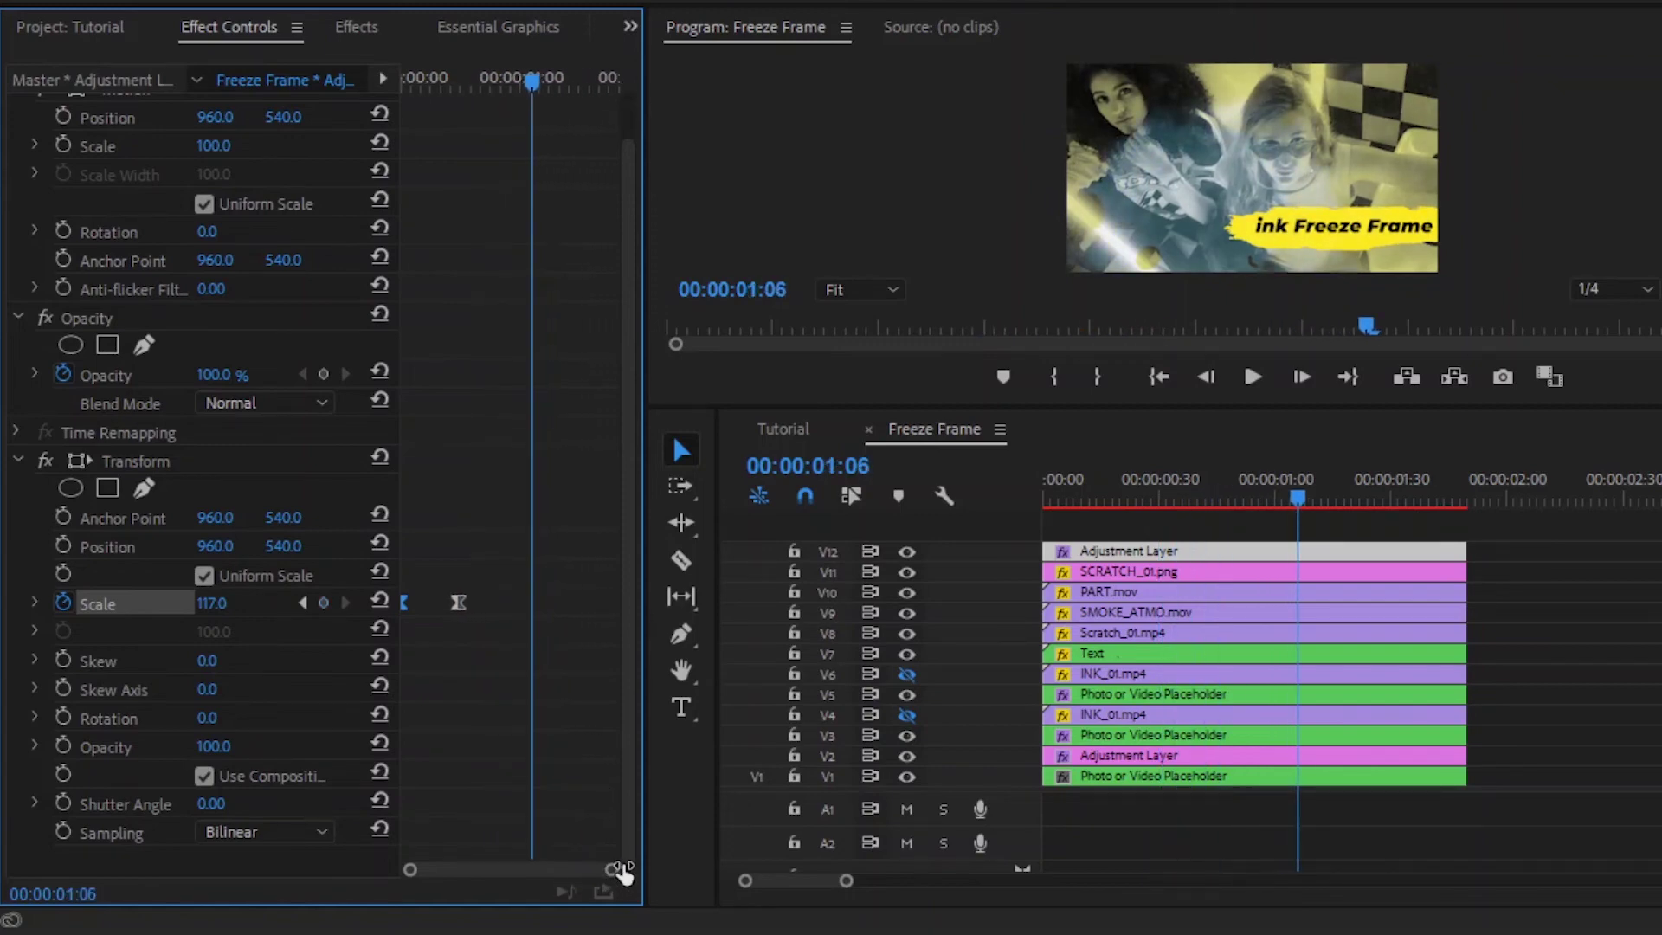
pyautogui.moveTo(533, 79); pyautogui.dragTo(564, 95)
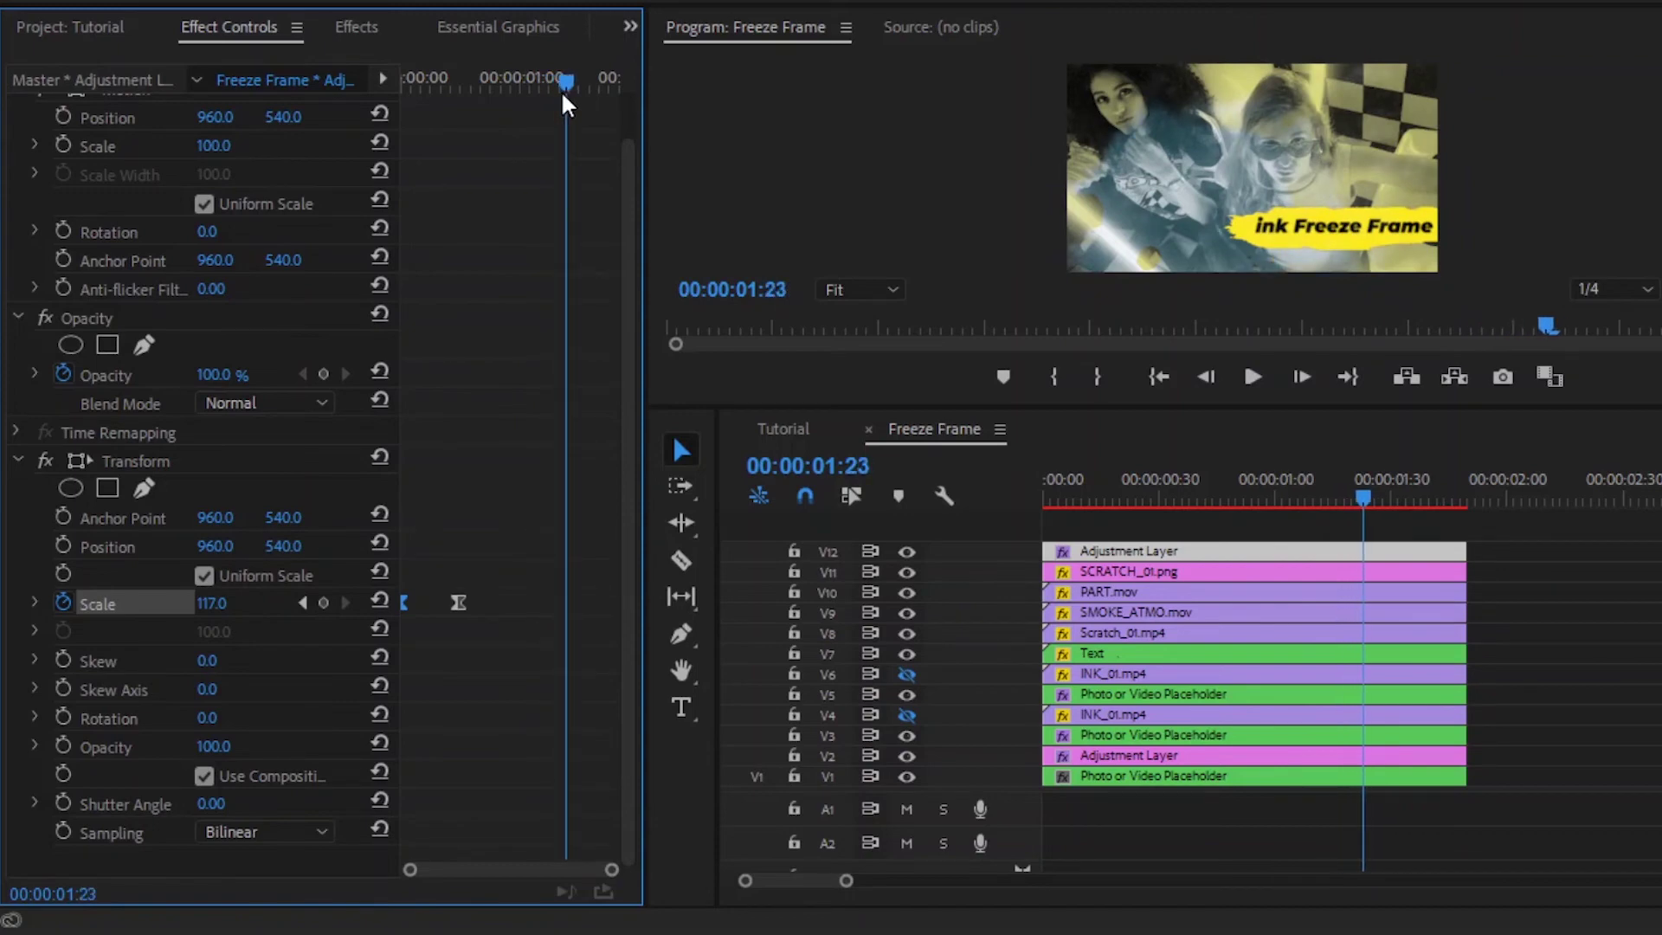
pyautogui.click(327, 602)
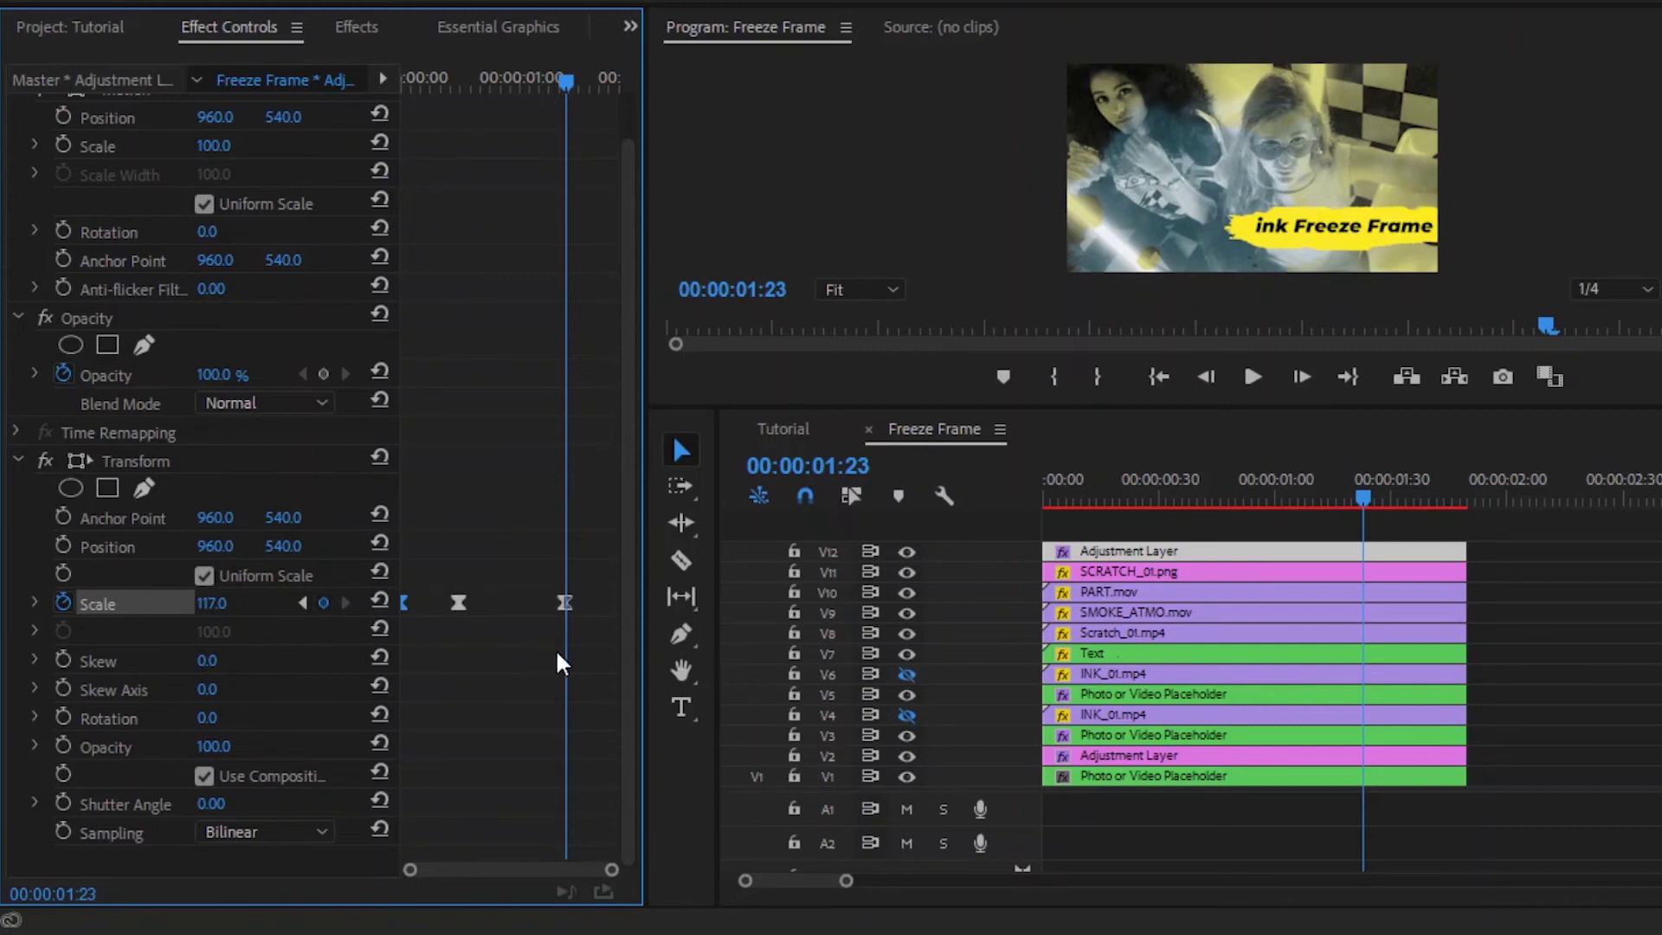
# Set the Transform Scale to 100 at 00:00:01:49, on the last frame of the Adjustment Layer.
pyautogui.moveTo(567, 80); pyautogui.dragTo(625, 108)
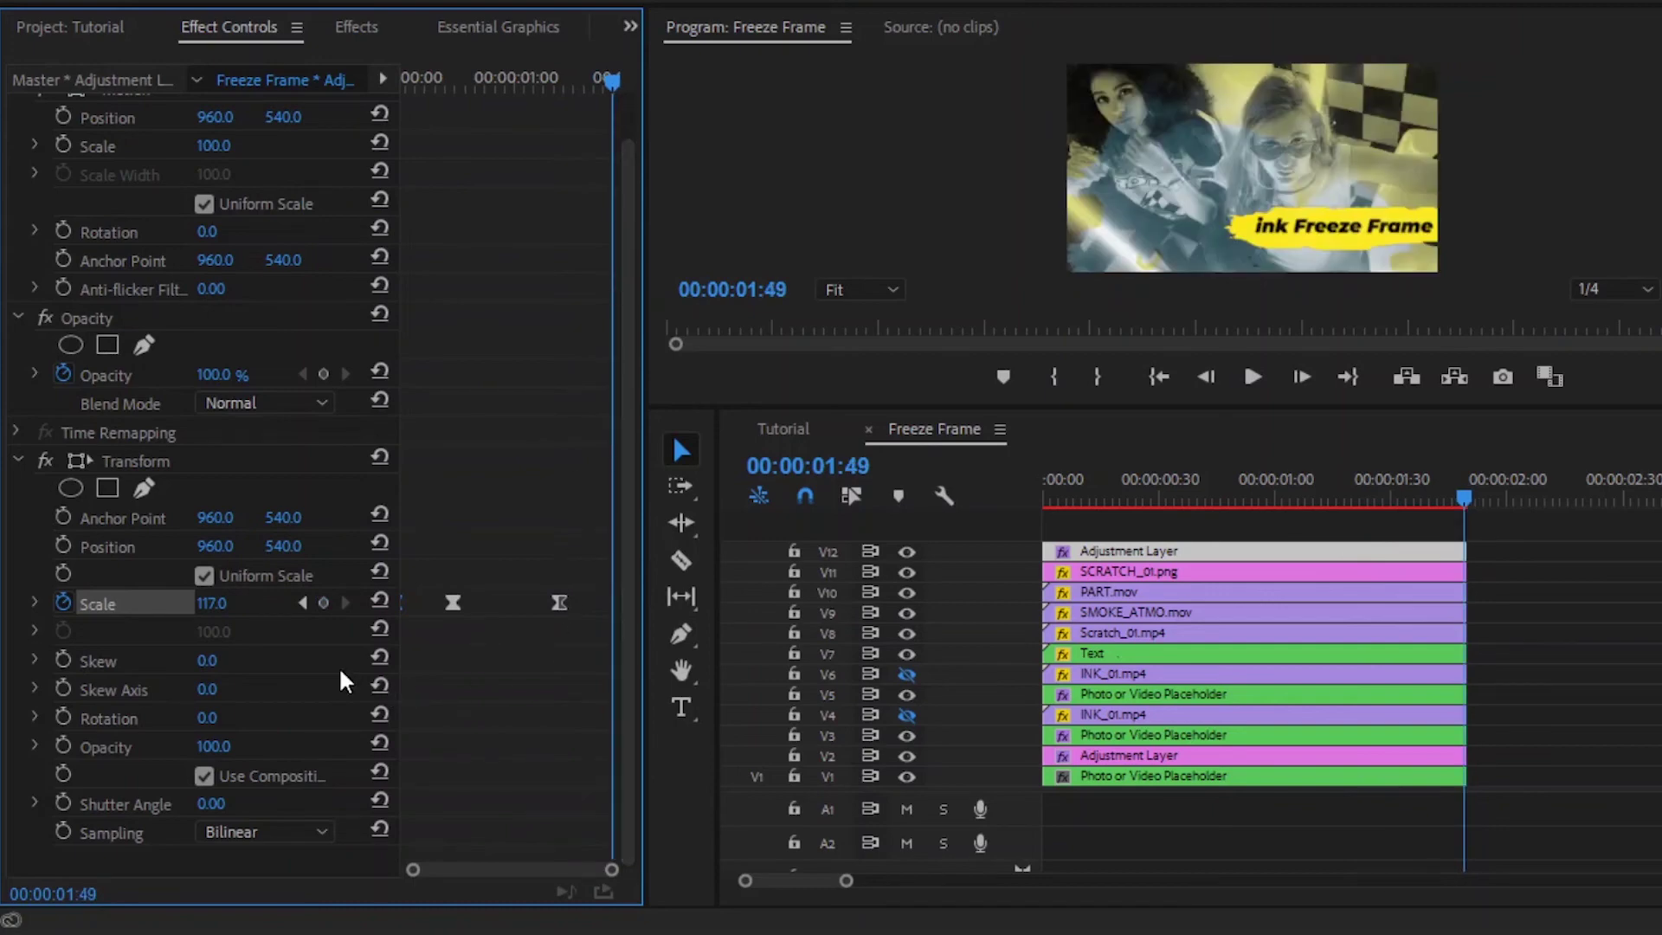
pyautogui.click(231, 599)
pyautogui.write('100')
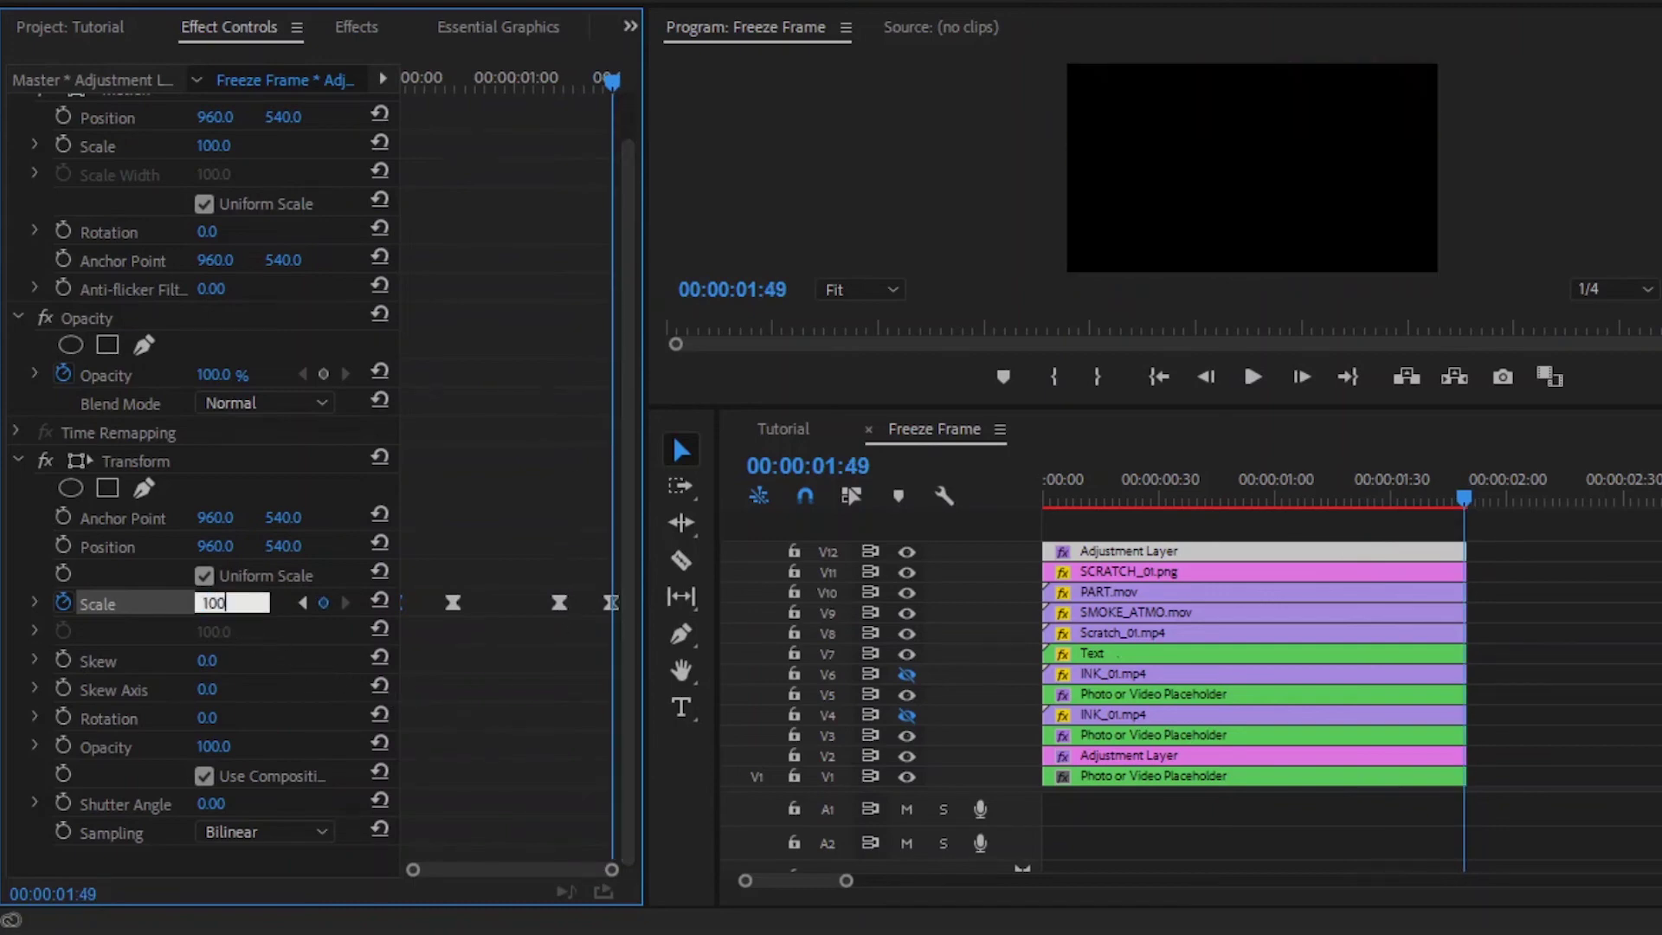
pyautogui.press('Return')
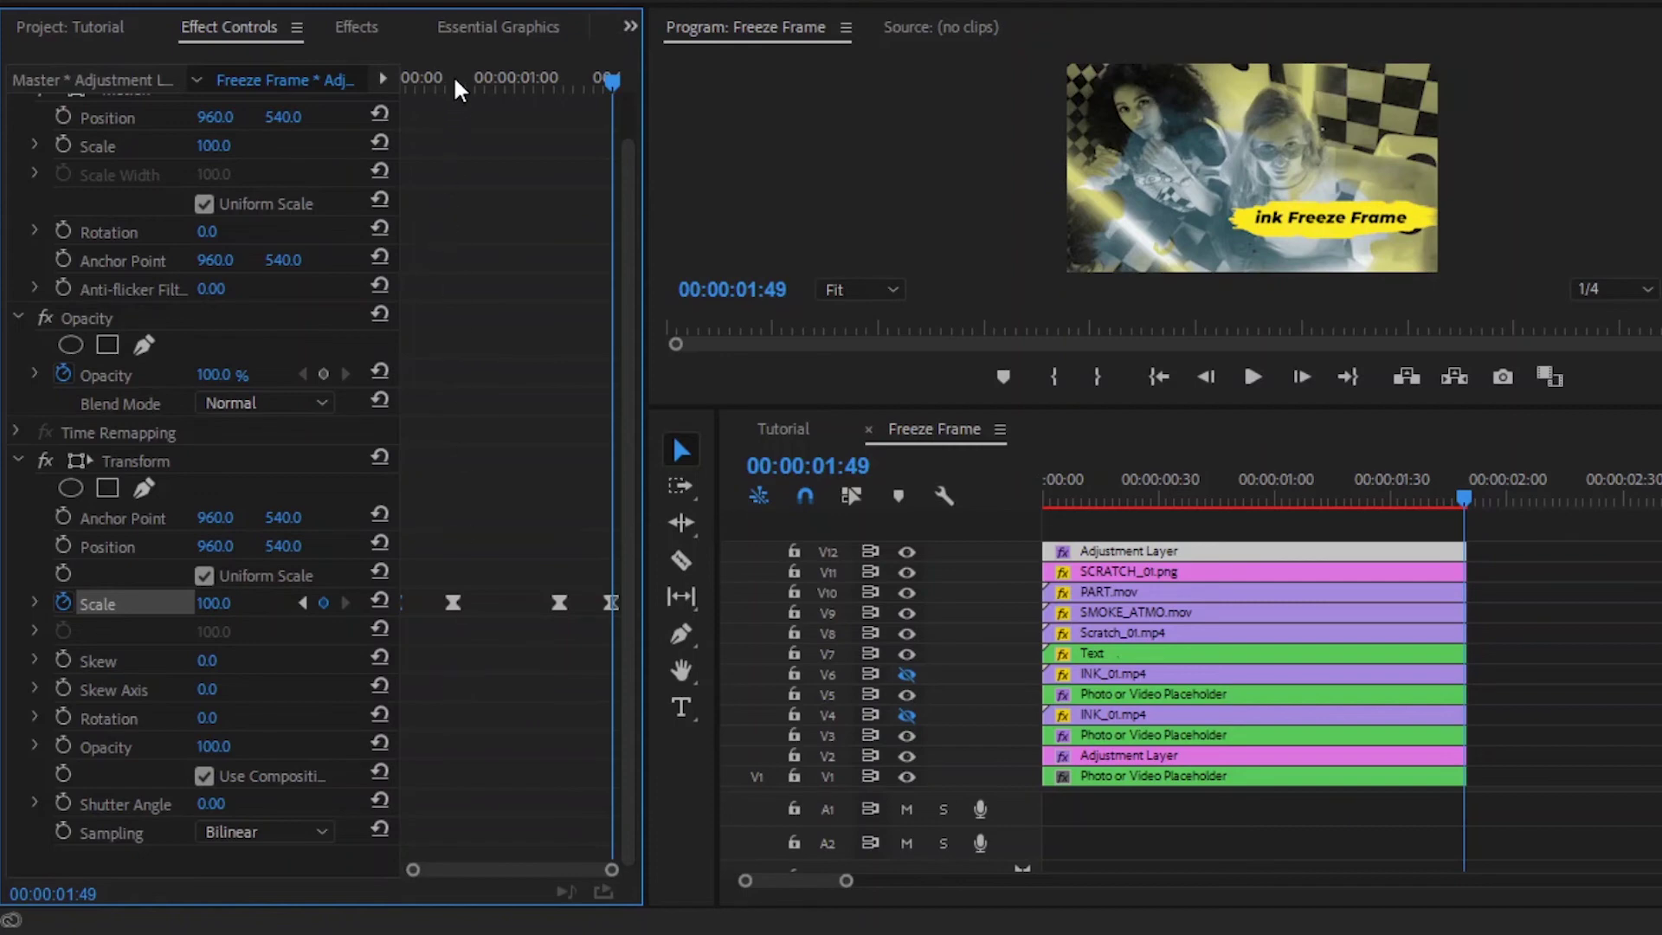
# Keyframe the Transform Rotation from 0 at the sequence start to 5° at 00:00:00:30, easing out of the first keyframe and into the second.
pyautogui.moveTo(454, 74); pyautogui.dragTo(372, 63)
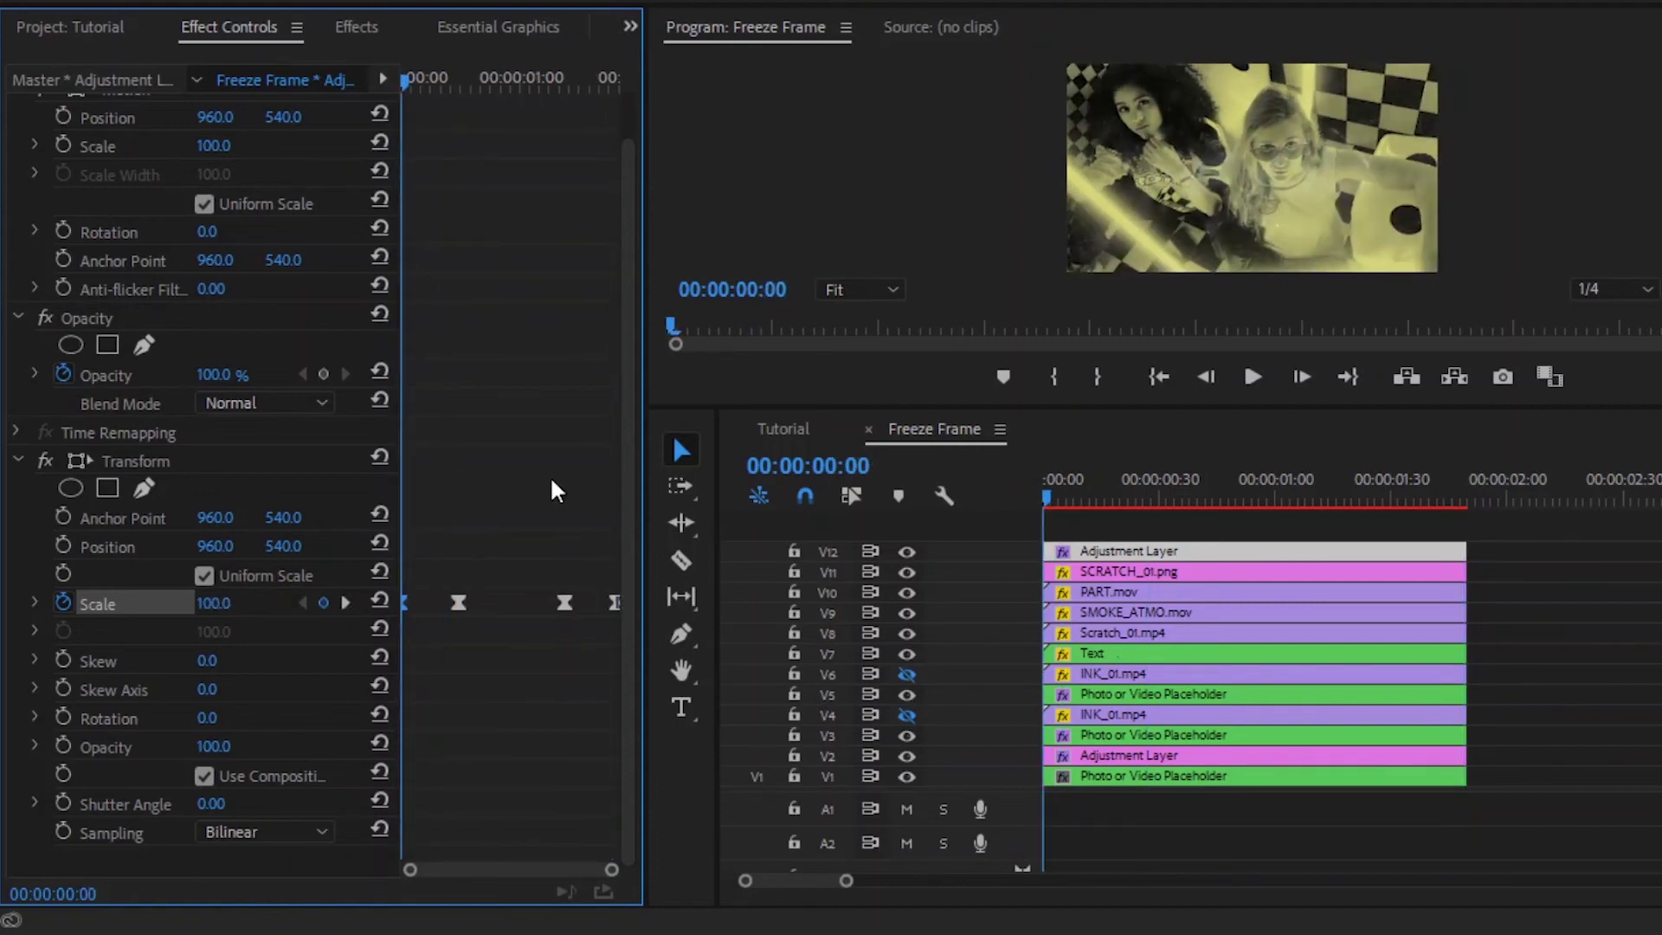
pyautogui.click(61, 719)
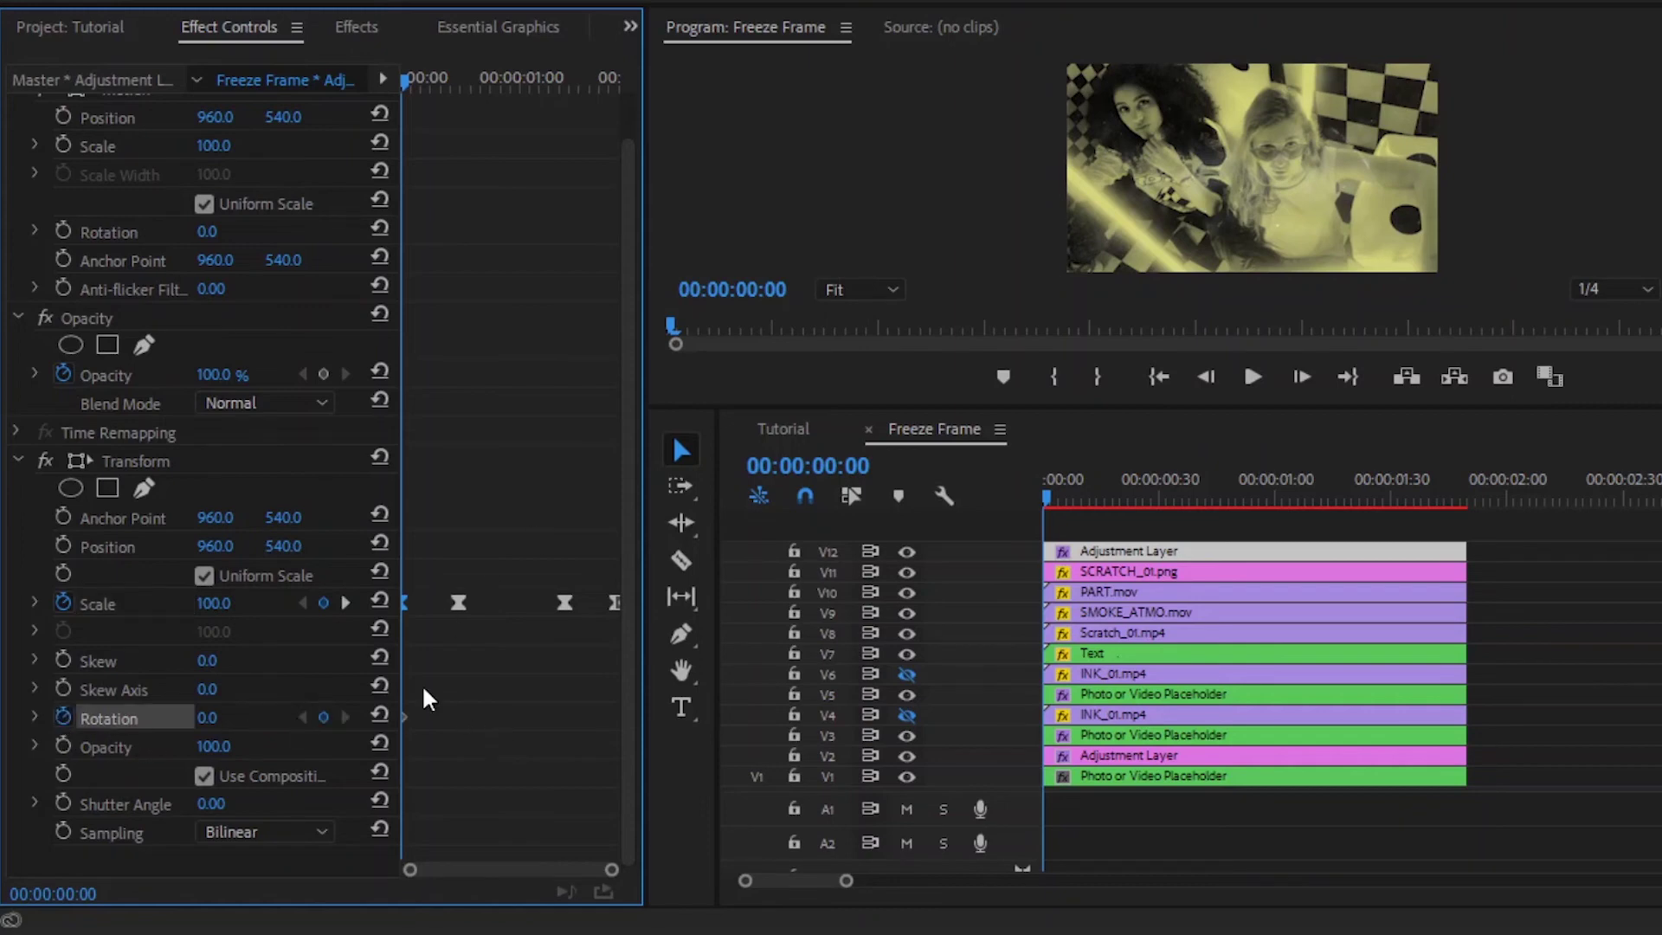
pyautogui.click(345, 603)
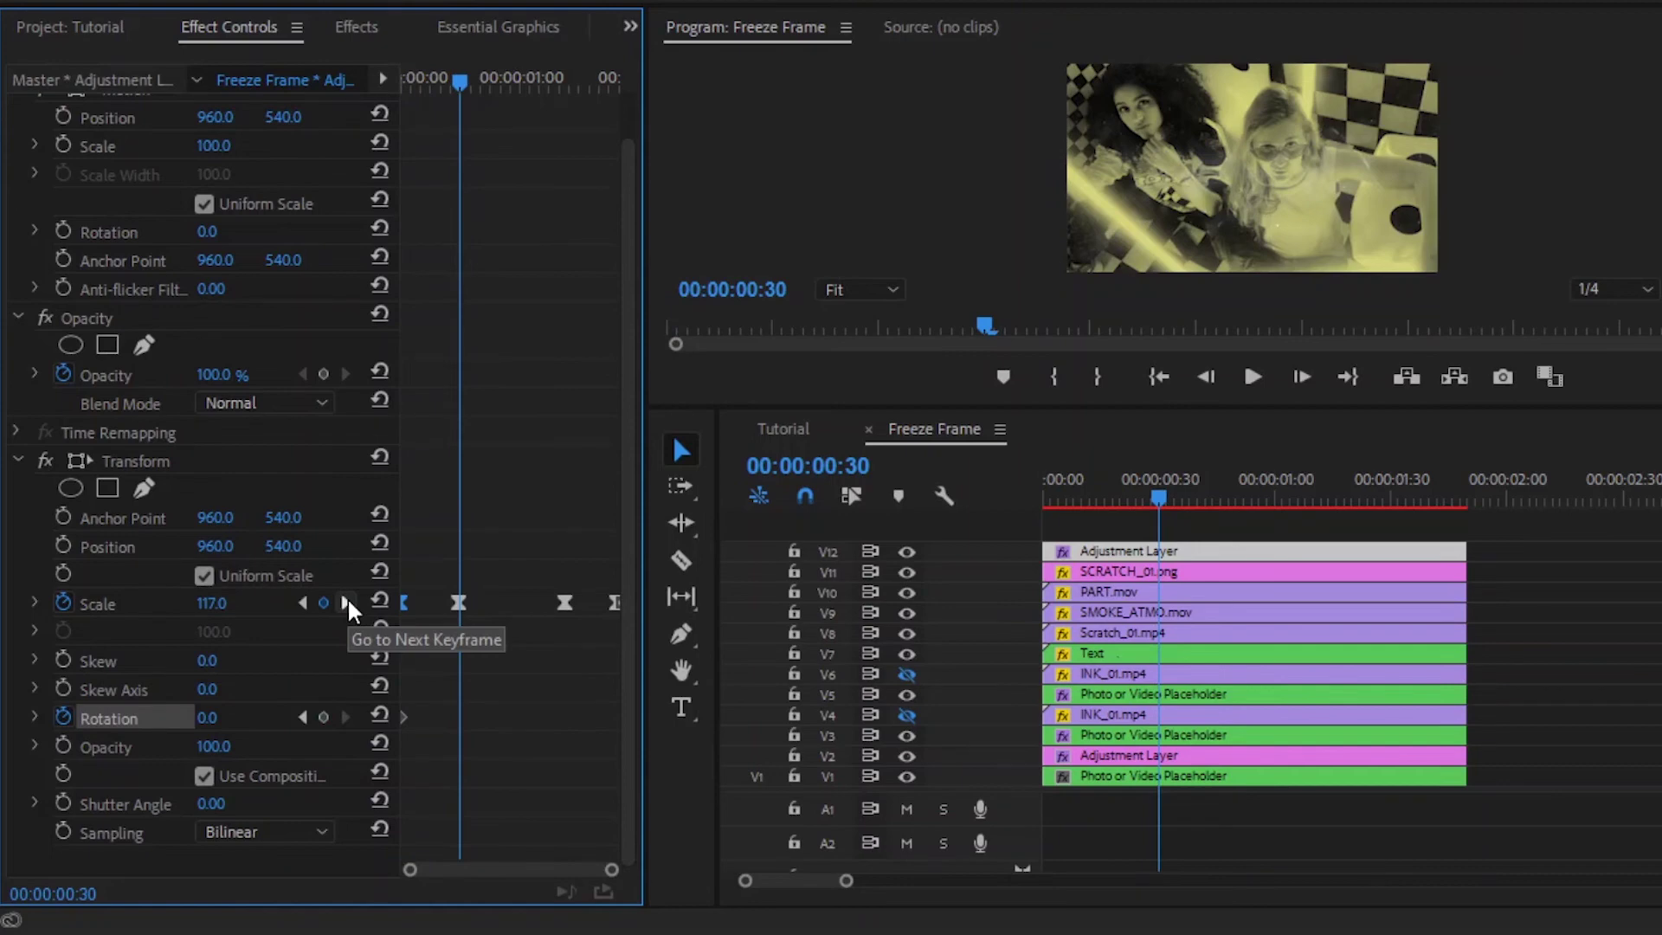
pyautogui.click(215, 720)
pyautogui.write('5')
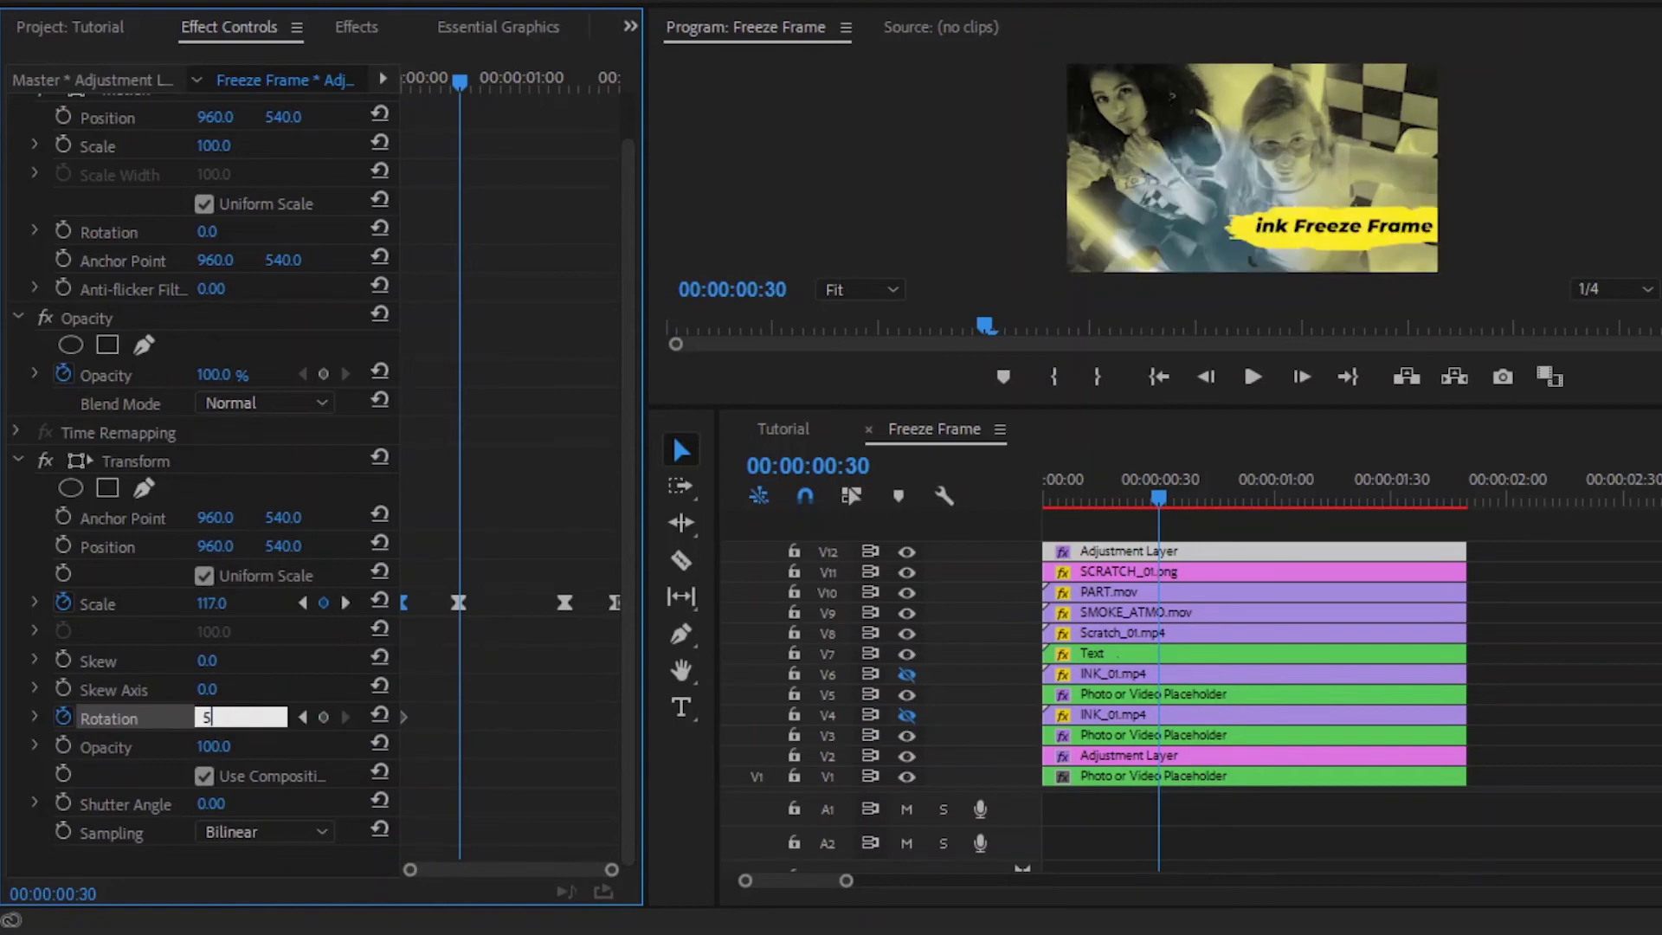
pyautogui.press('Return')
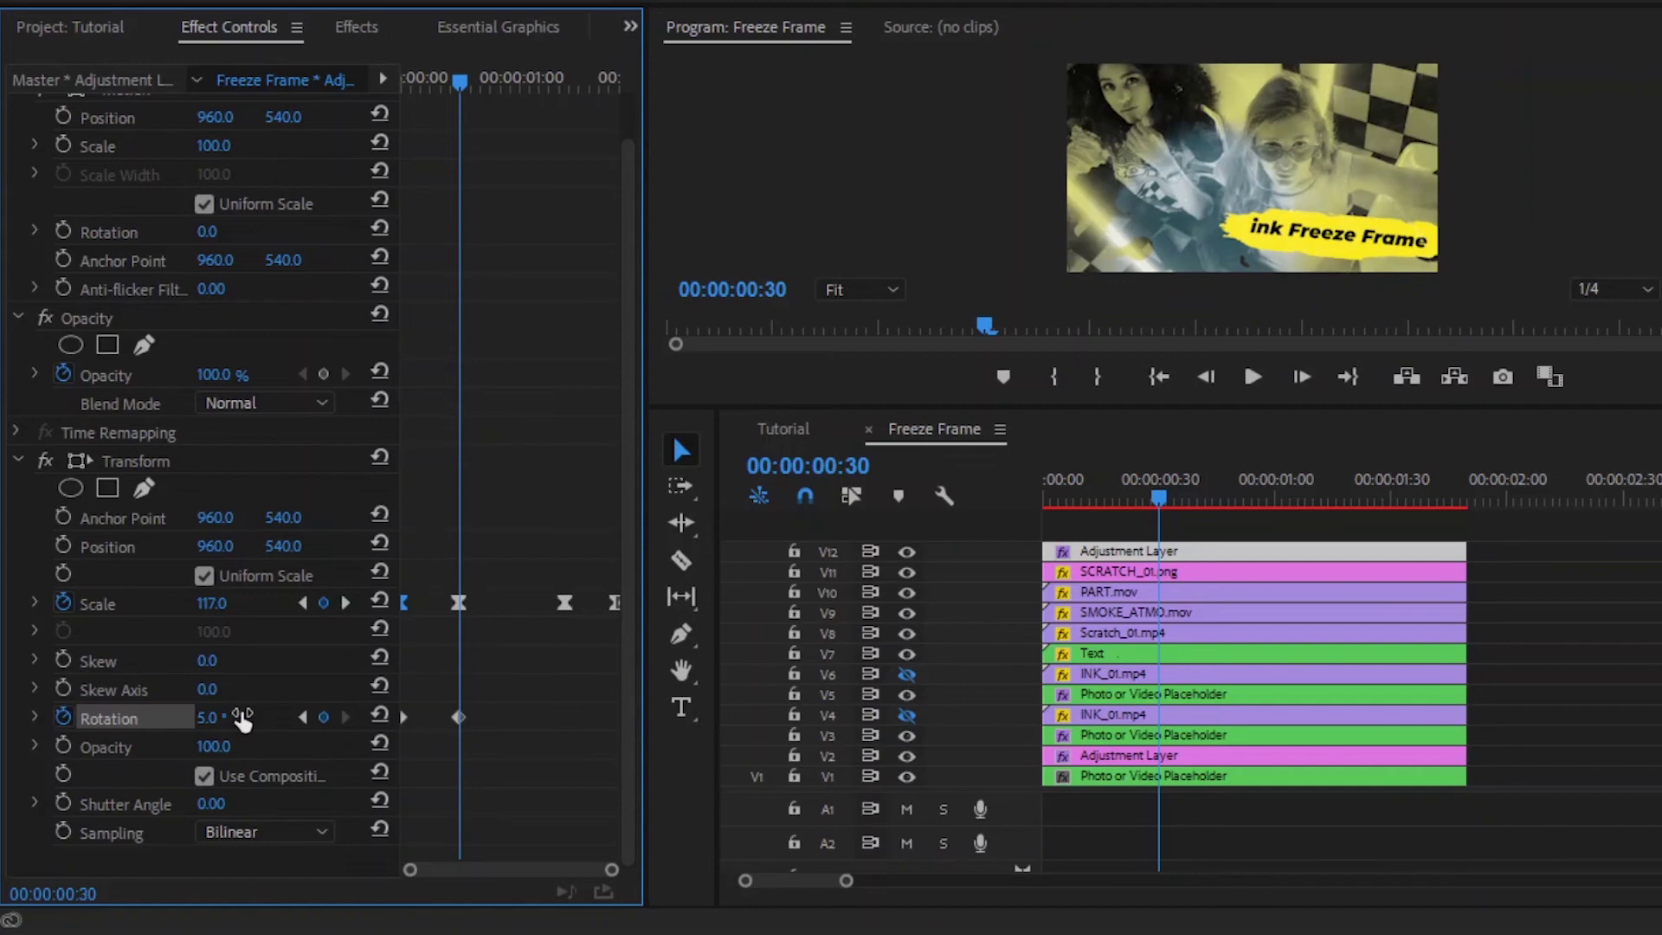
pyautogui.rightClick(459, 717)
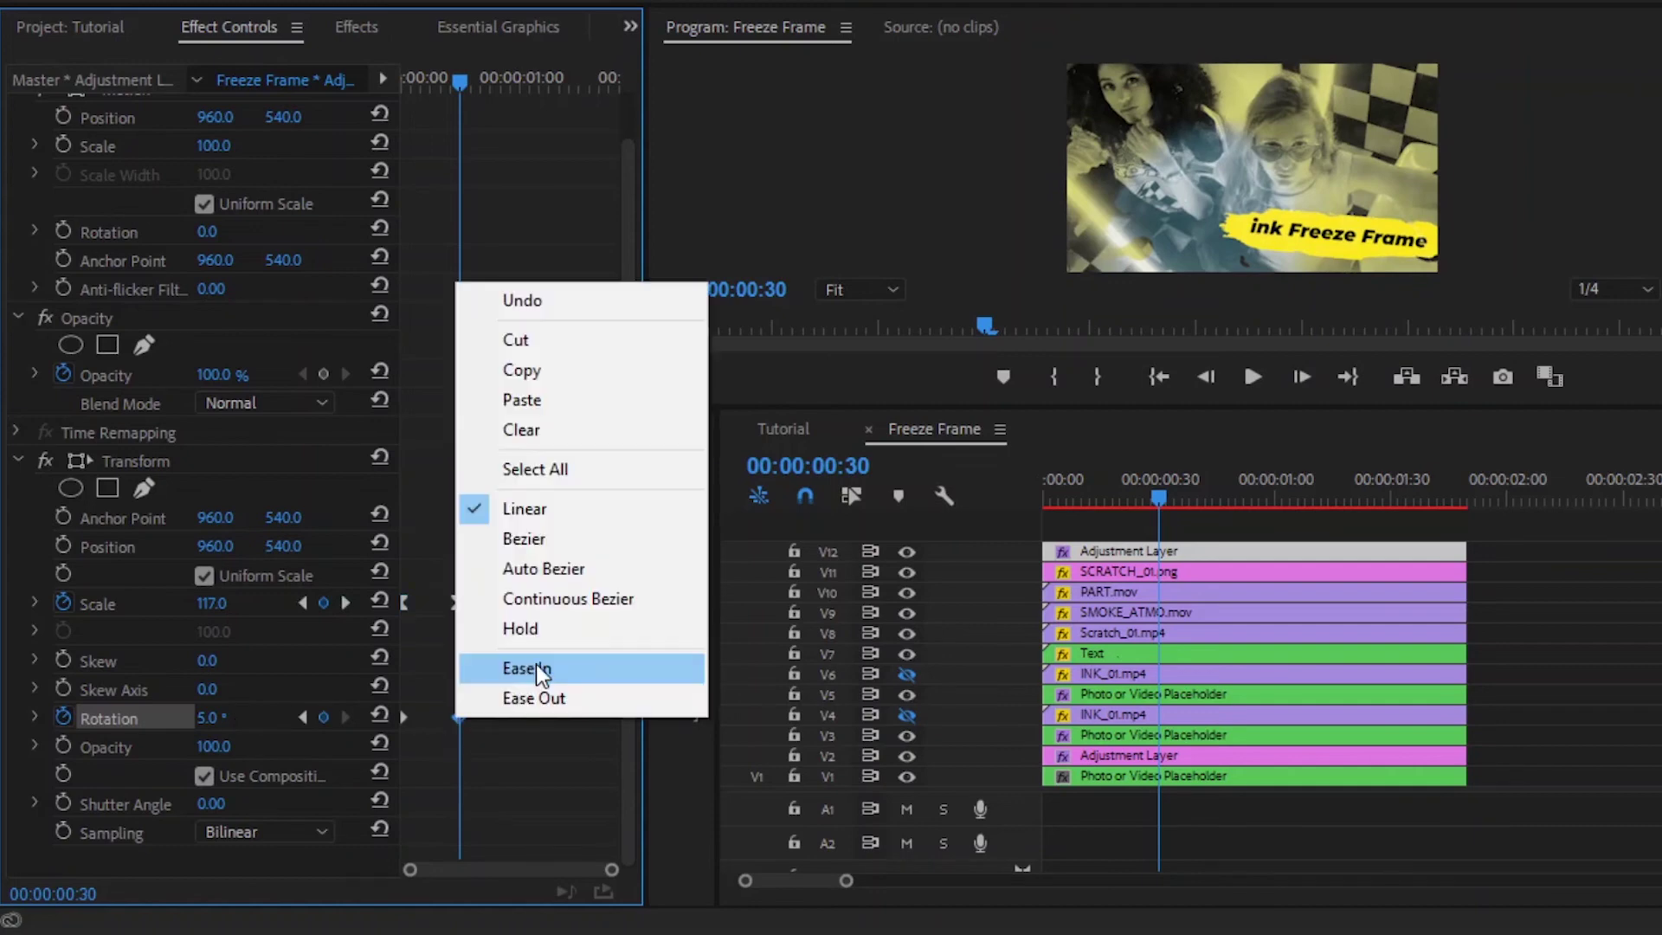
pyautogui.click(536, 669)
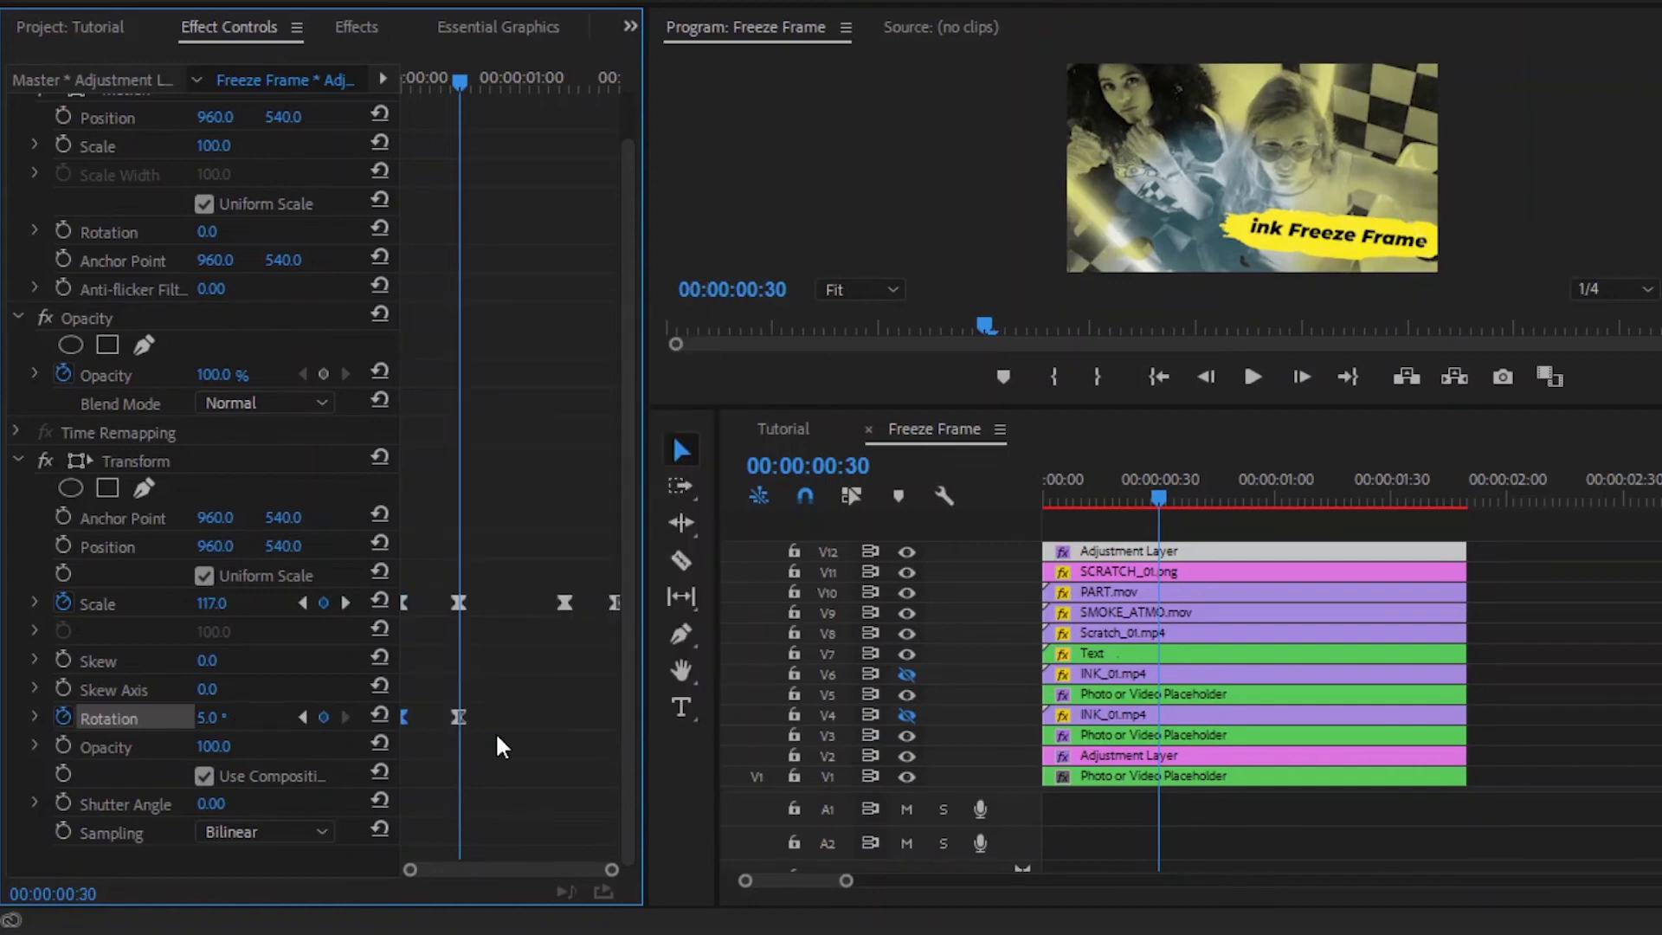
# Add a 5° Transform Rotation keyframe at the third Scale keyframe, and set Rotation to 0 at the last Scale keyframe.
pyautogui.click(345, 602)
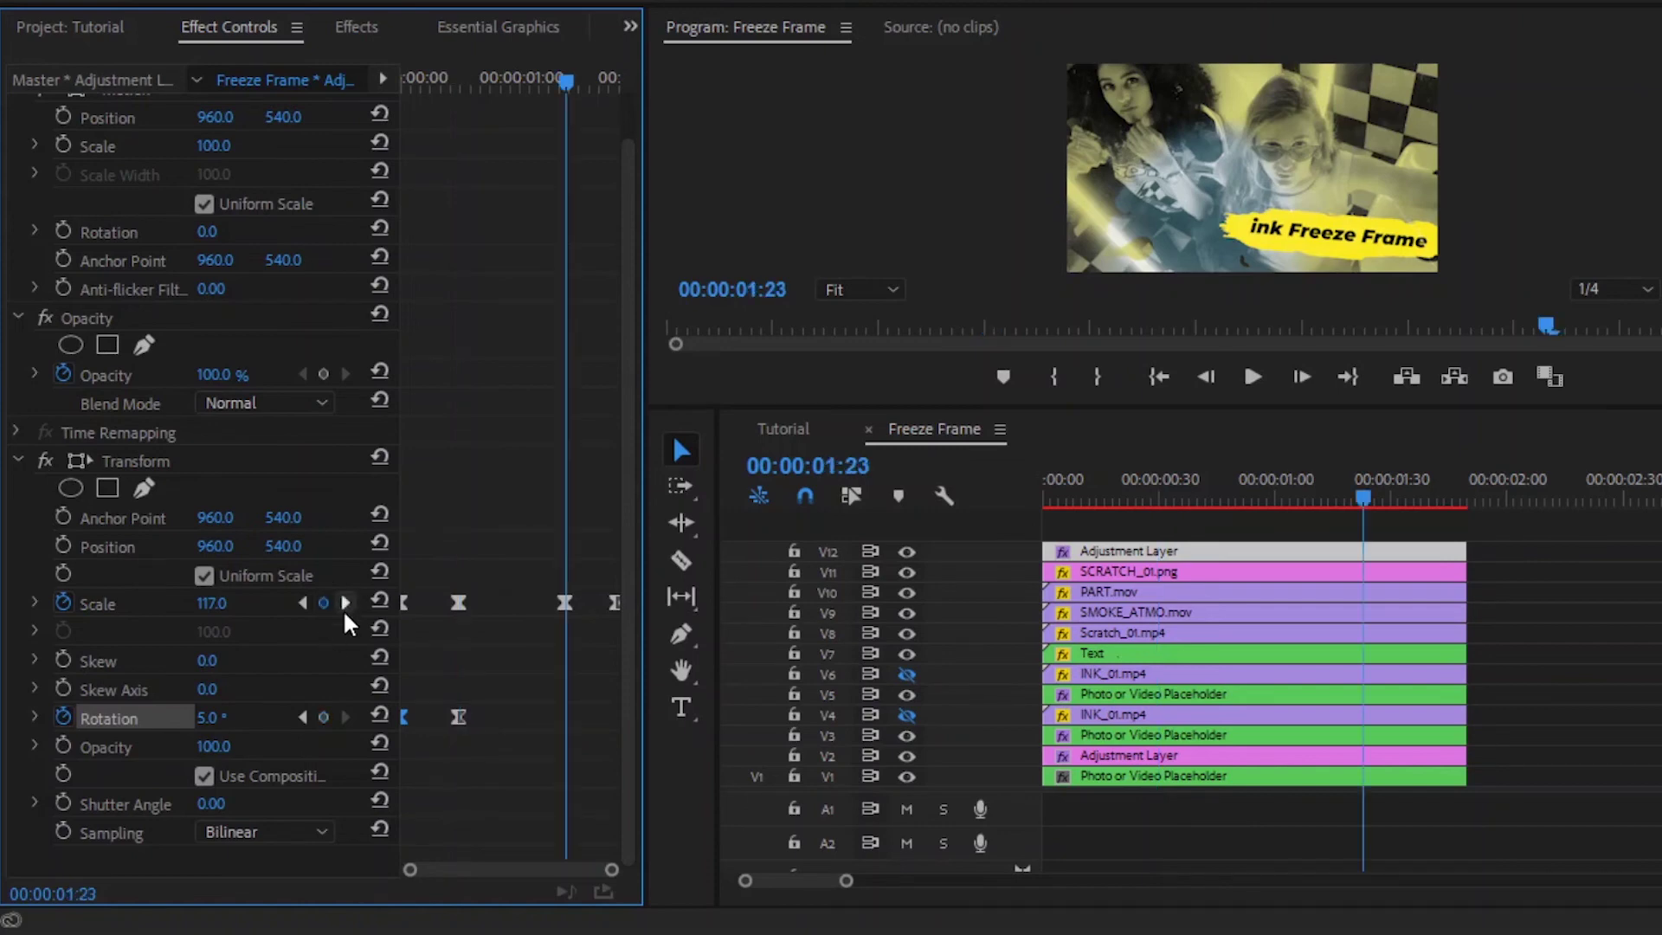
pyautogui.click(324, 718)
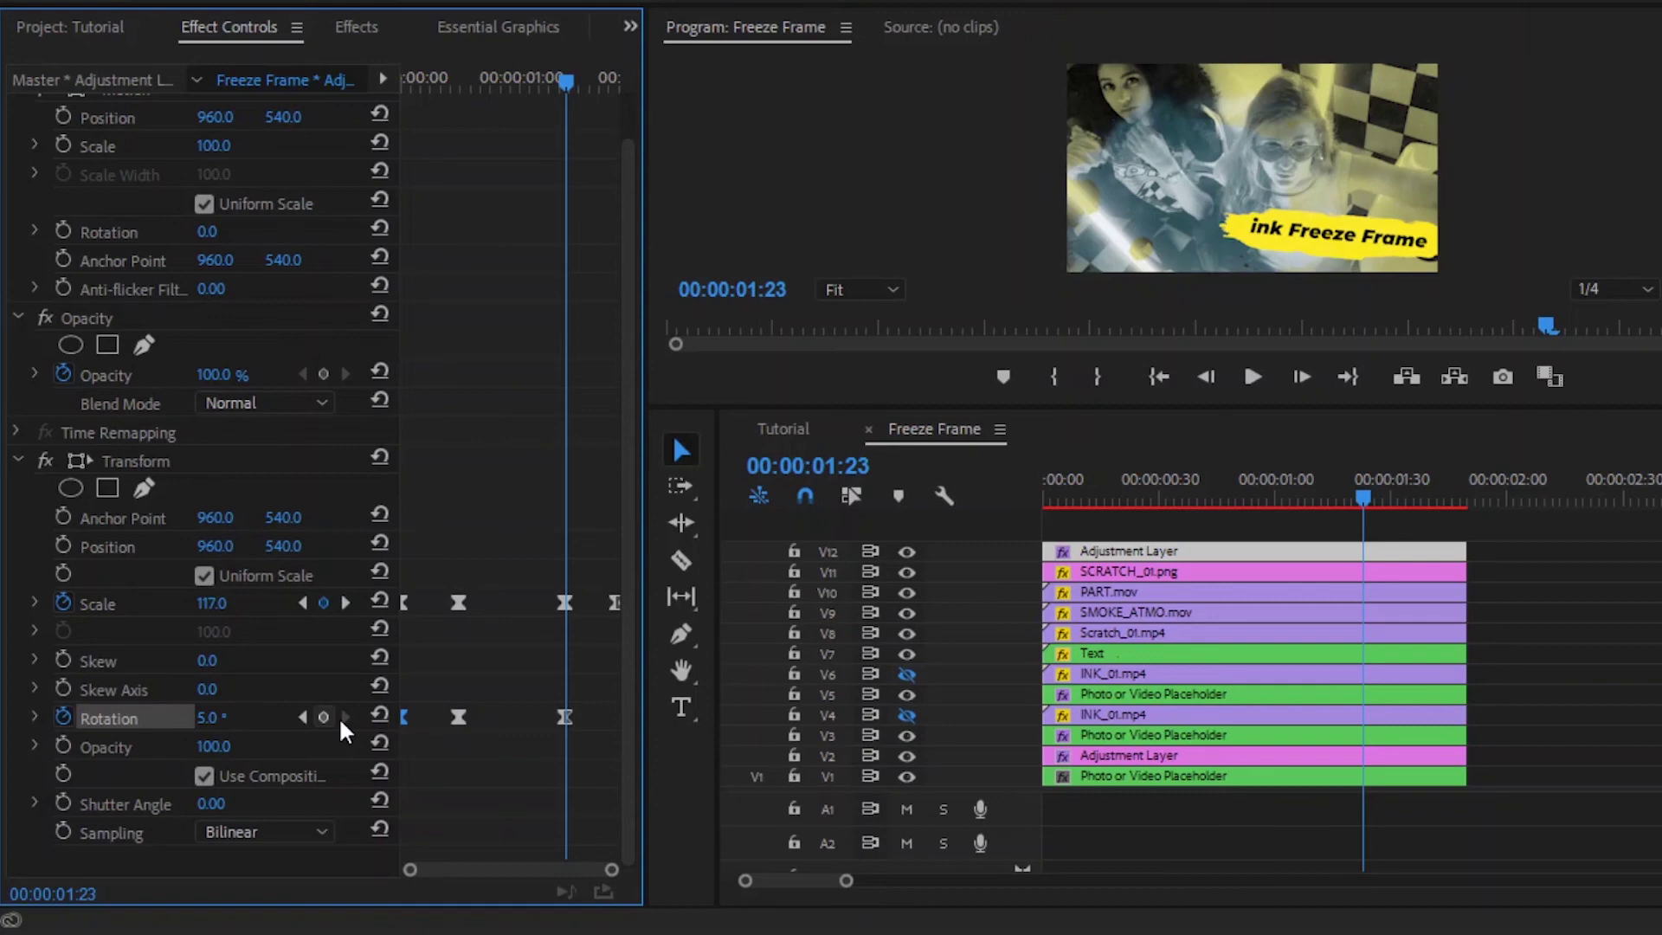
pyautogui.click(346, 602)
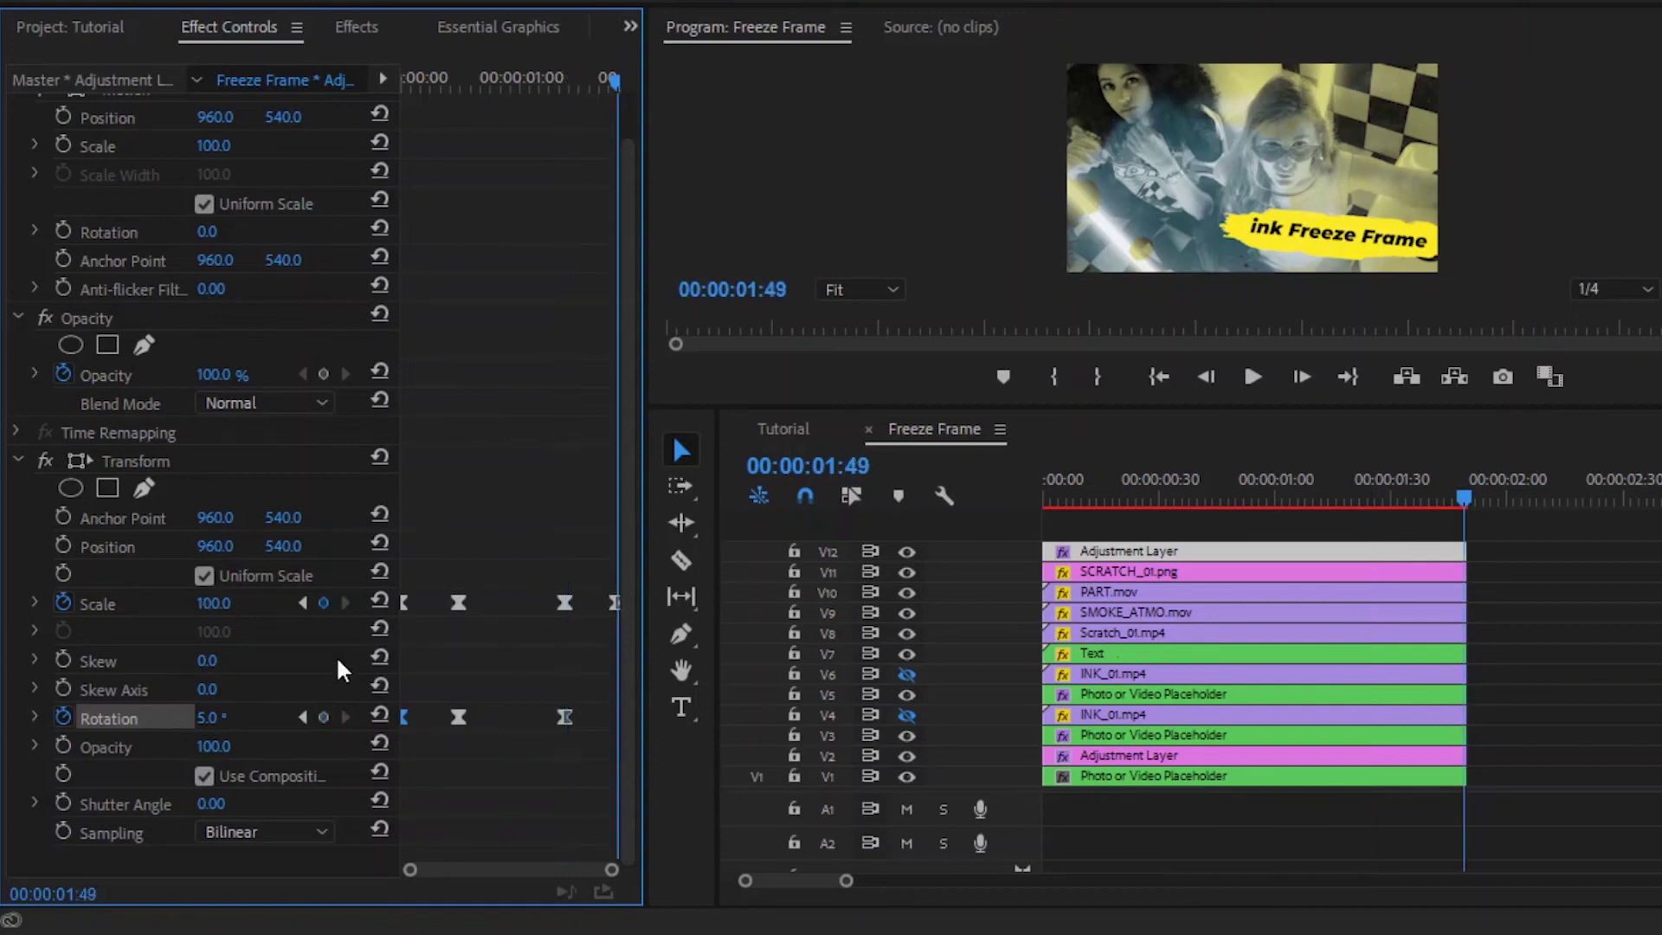
pyautogui.click(242, 714)
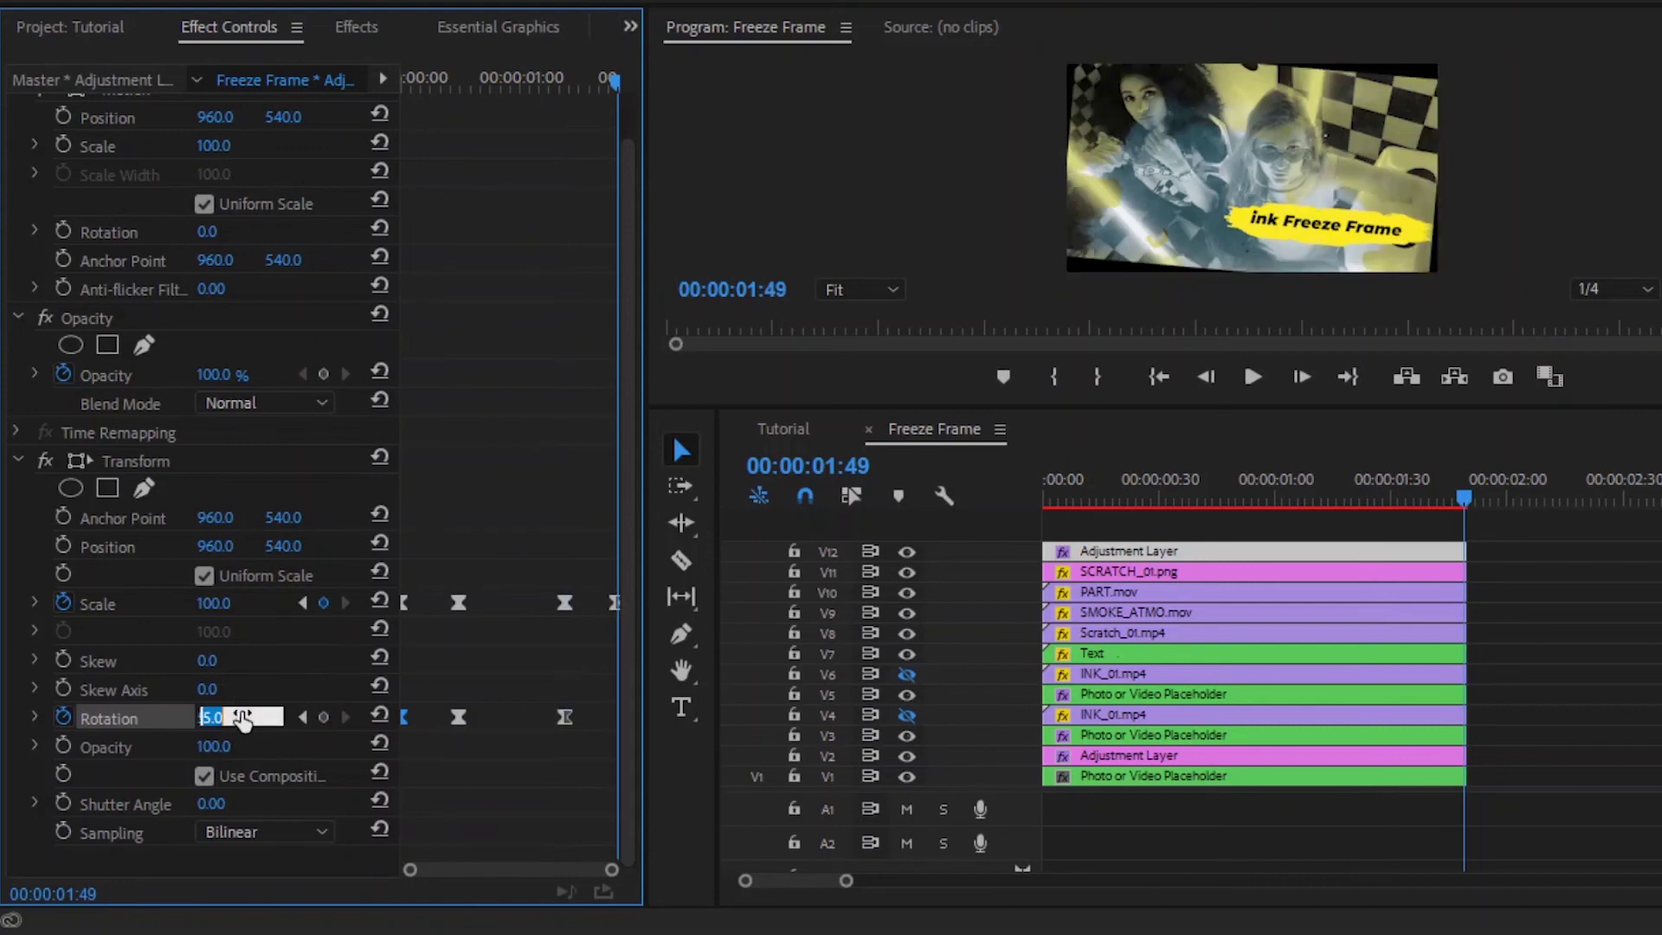
pyautogui.write('0')
pyautogui.press('Return')
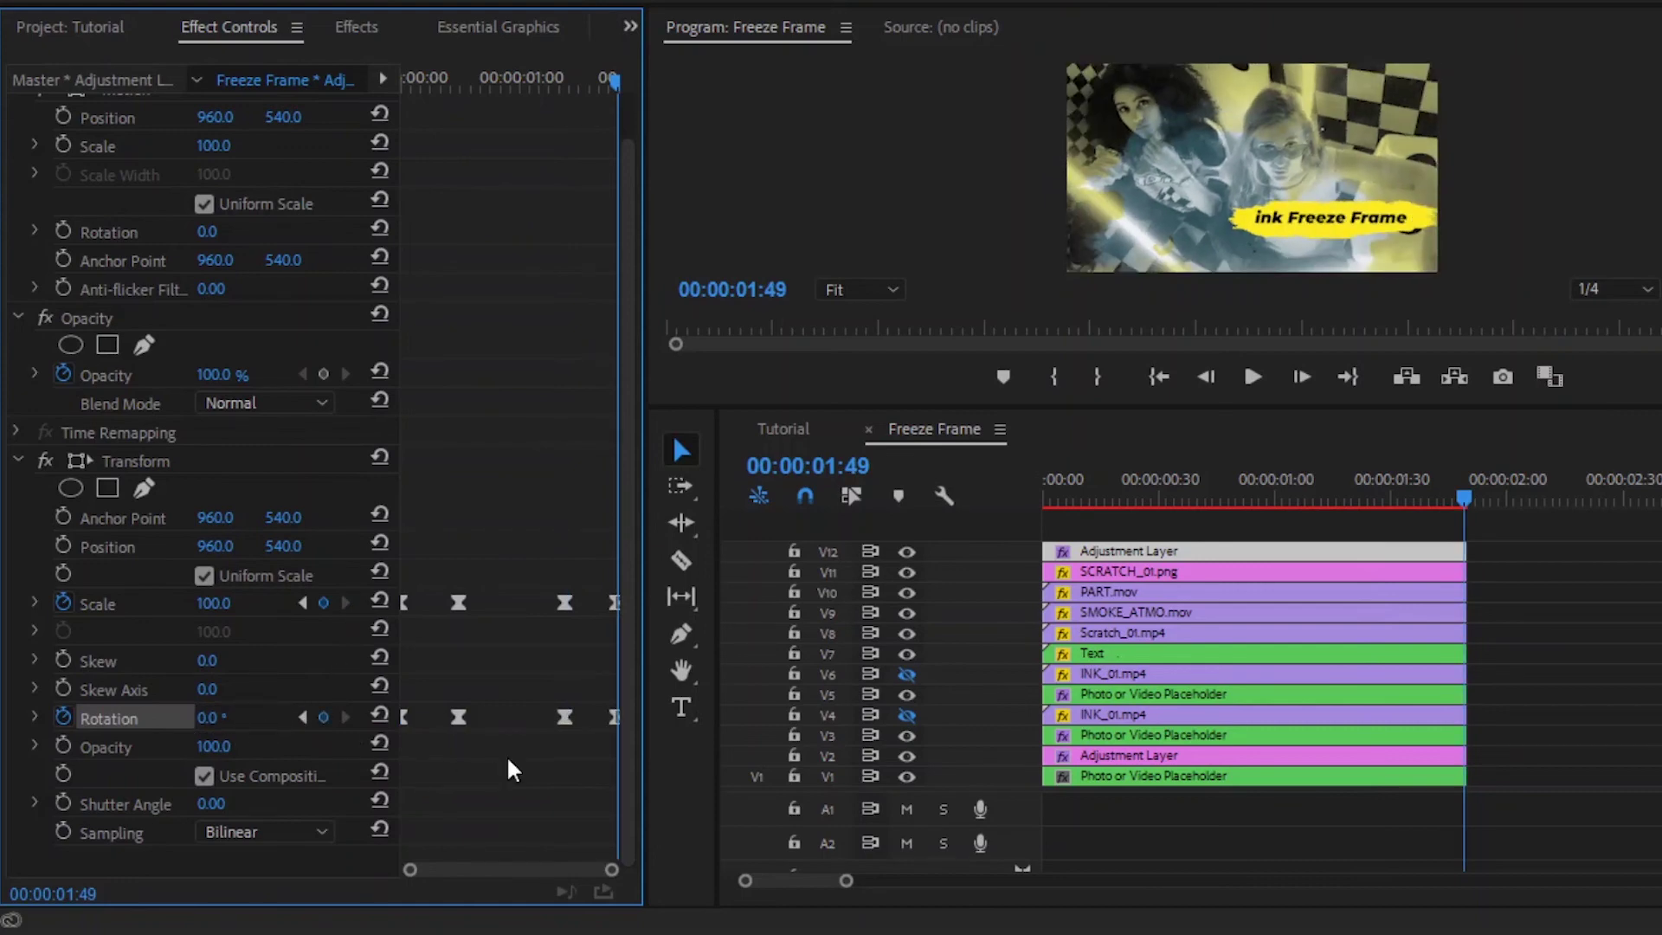
# Add FLARE_RIGHT.mp4 on V13 from the sequence start, and cut off the excess past the end of the clips below.
pyautogui.click(1559, 594)
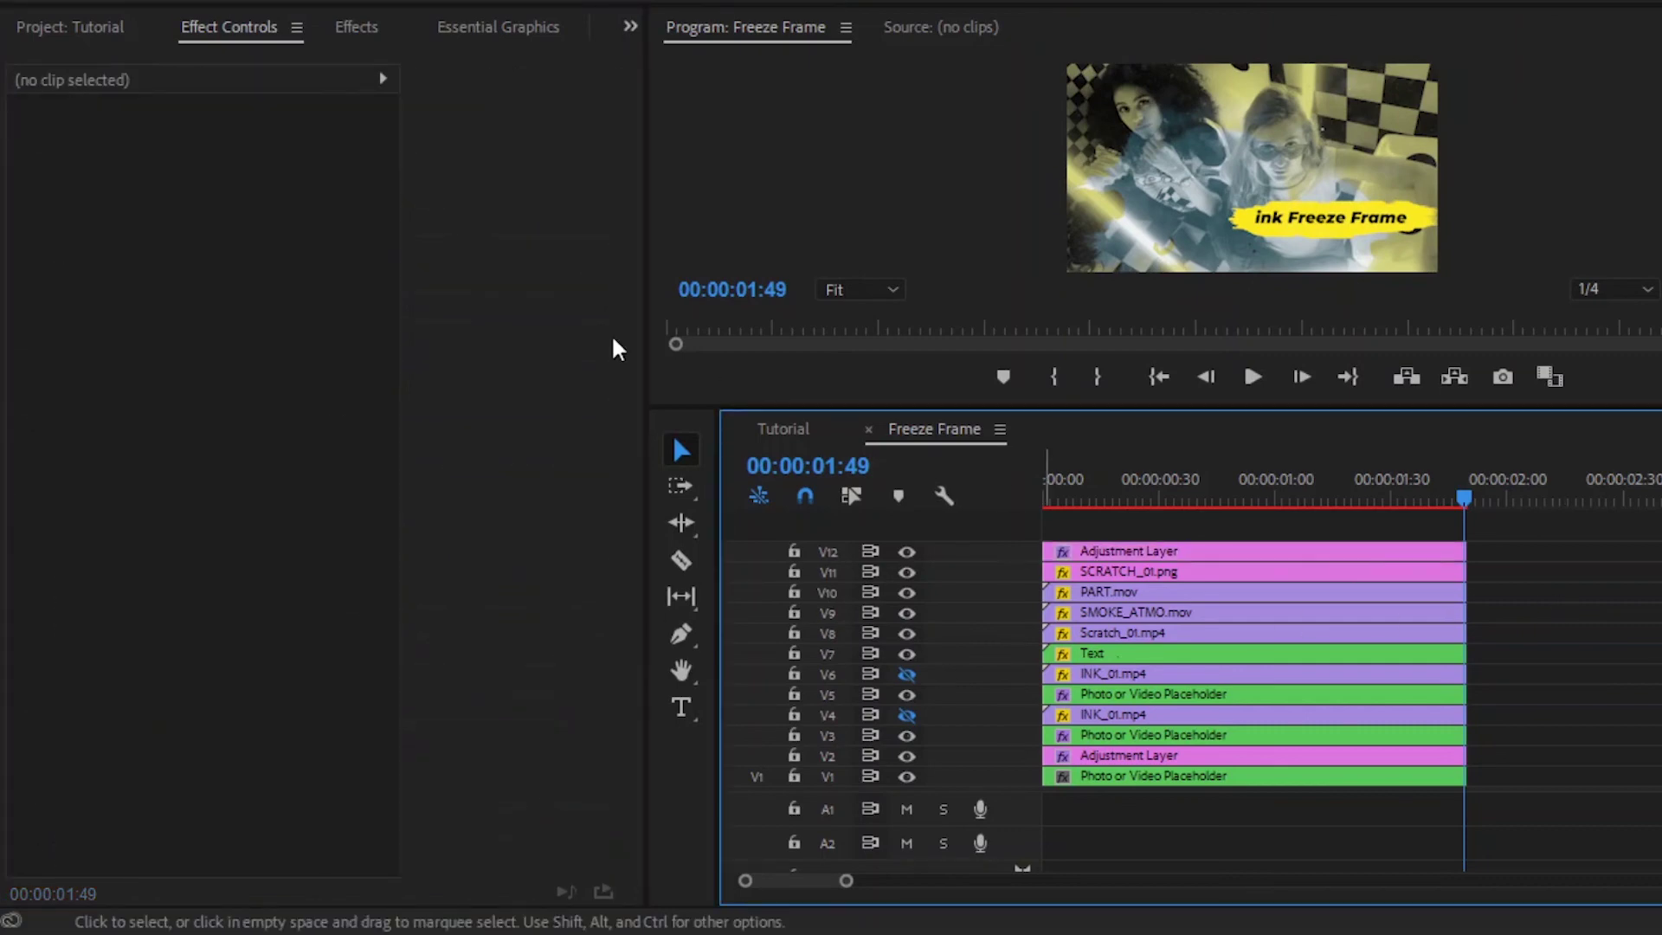
pyautogui.click(121, 29)
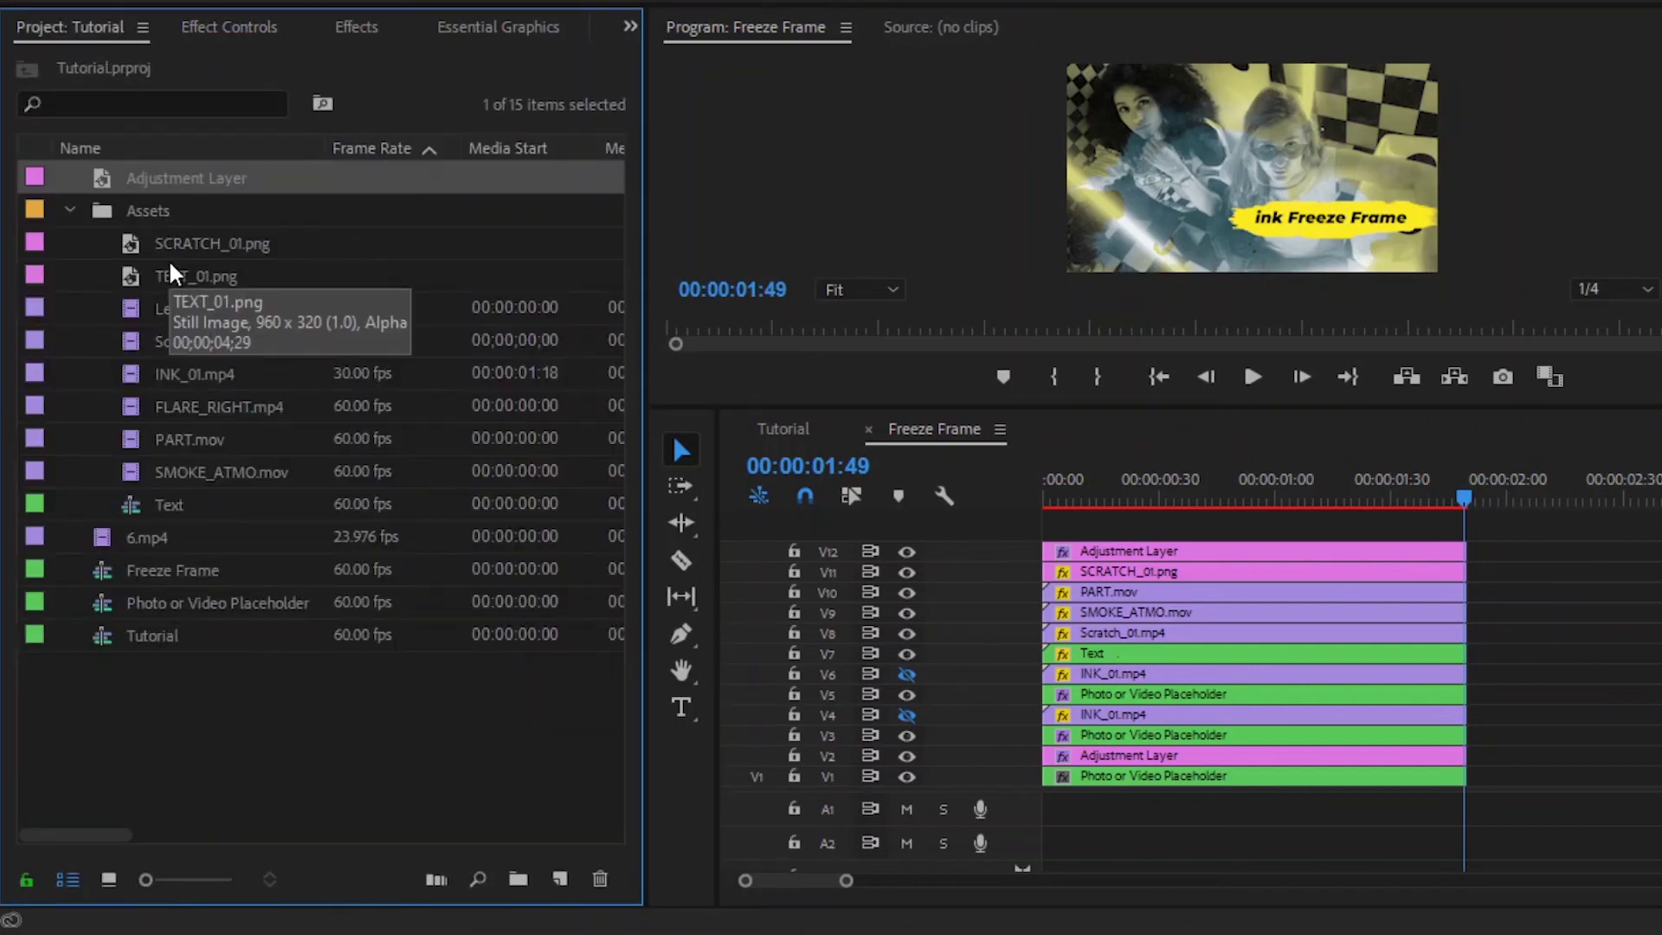
pyautogui.click(184, 405)
pyautogui.moveTo(364, 436); pyautogui.dragTo(1005, 517)
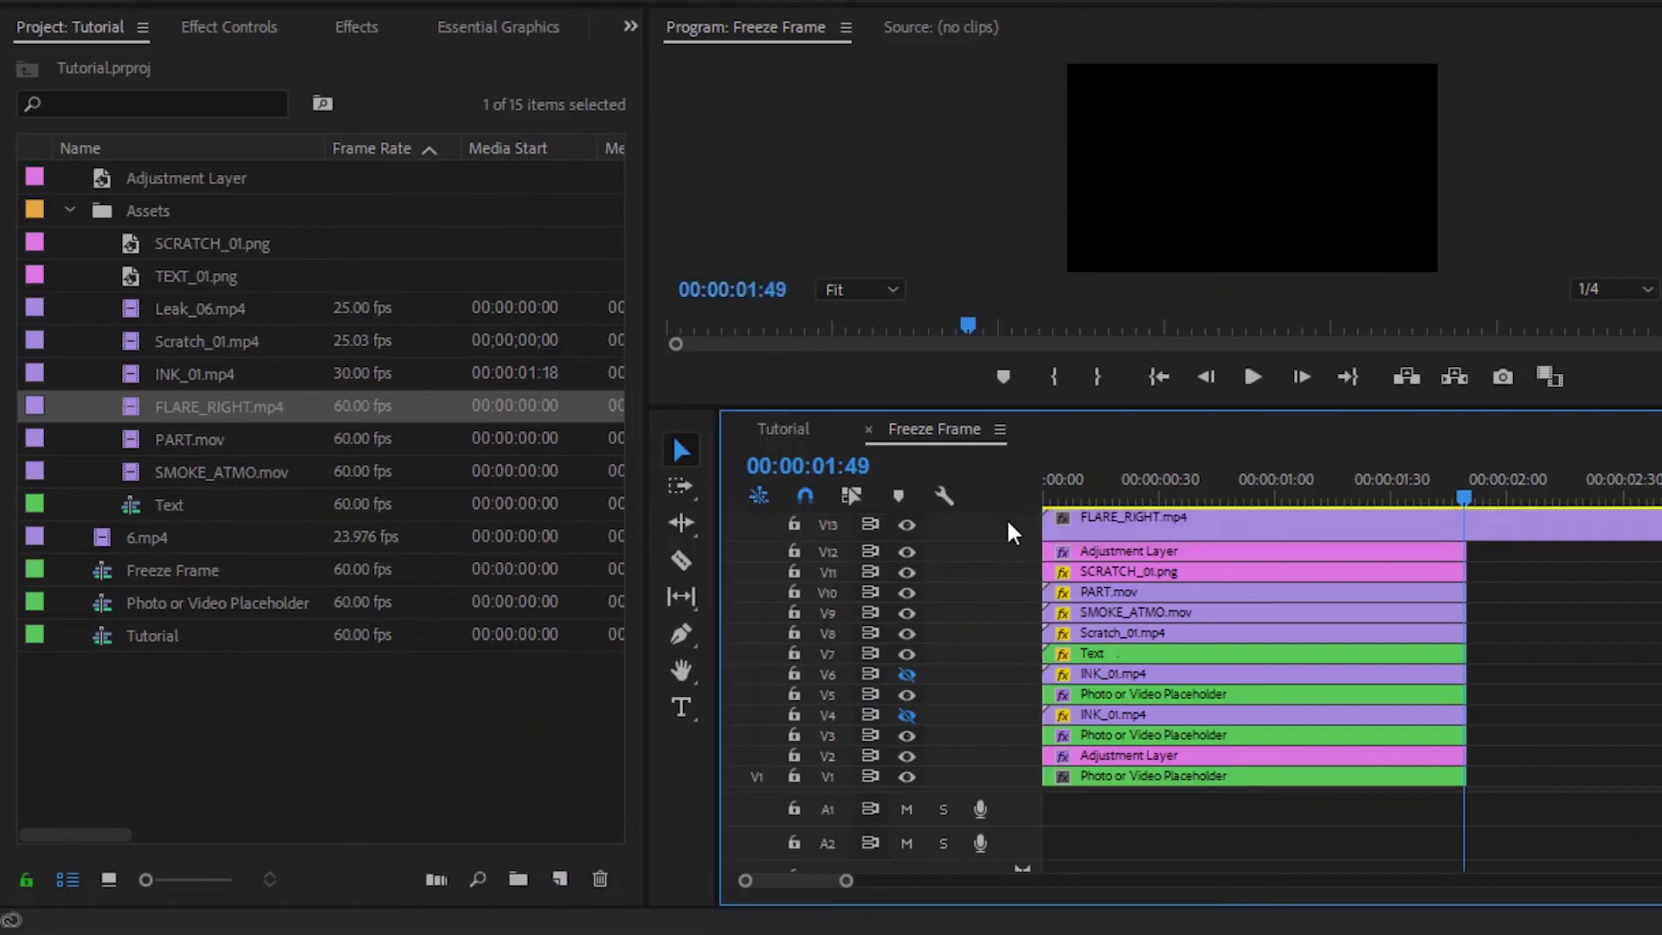
pyautogui.press('c')
pyautogui.click(1466, 523)
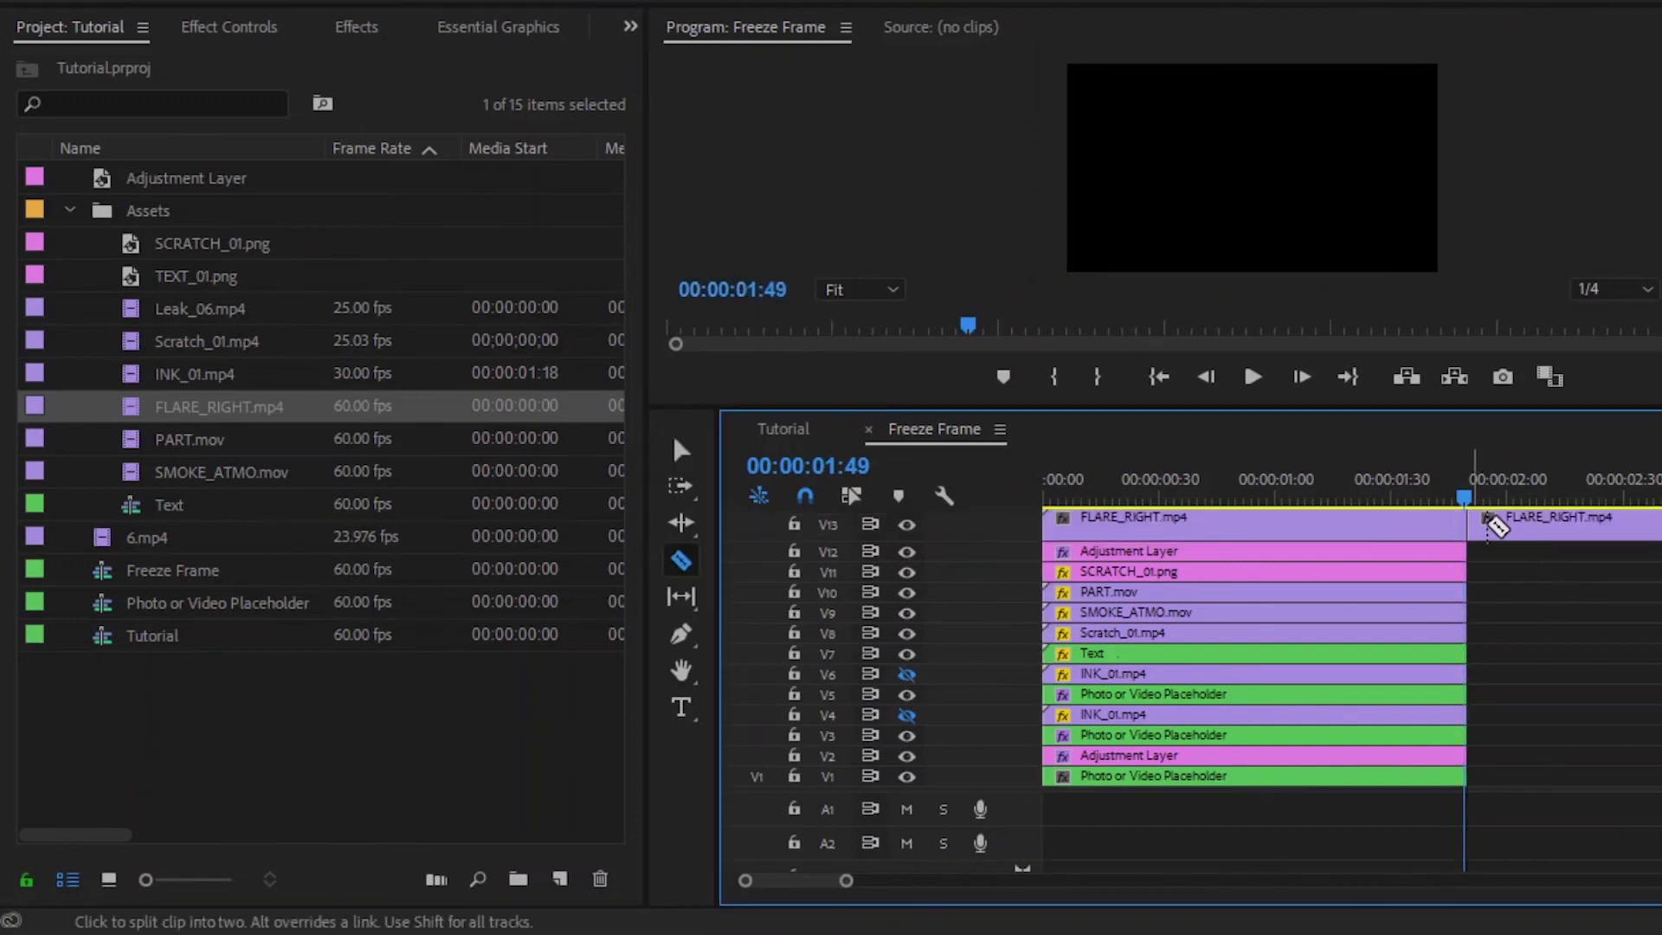
pyautogui.press('v')
pyautogui.click(1519, 522)
pyautogui.press('Delete')
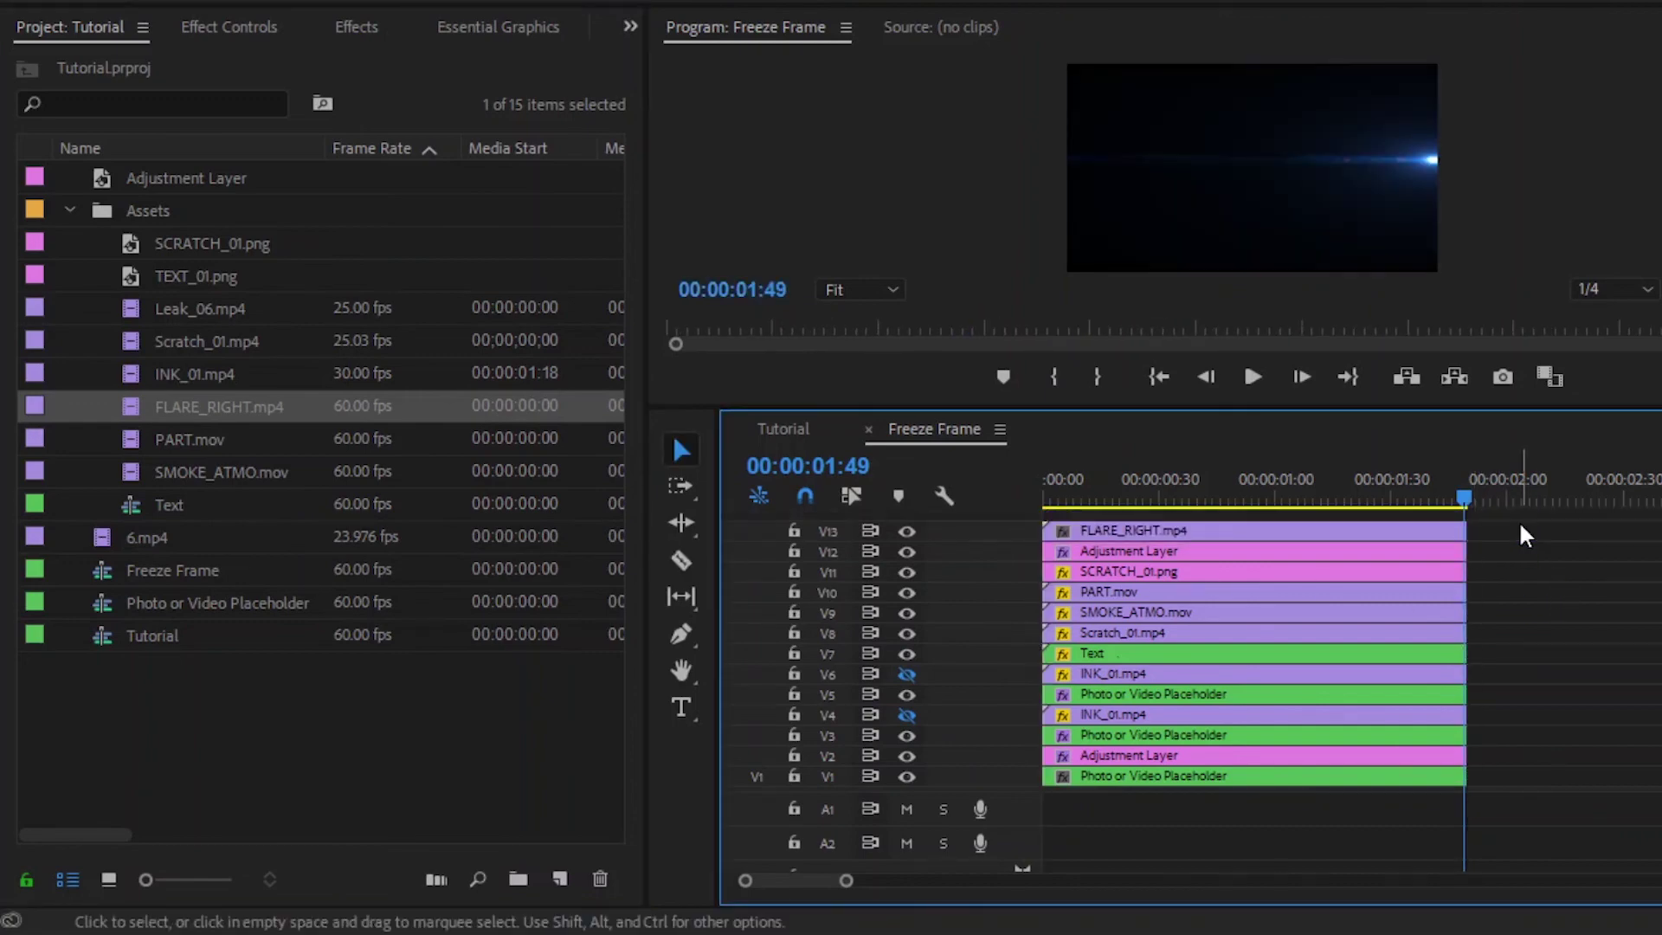
# Set the FLARE_RIGHT.mp4 clip's blend mode to Screen, turn off its opacity animation, and set its opacity to 90%.
pyautogui.click(1407, 533)
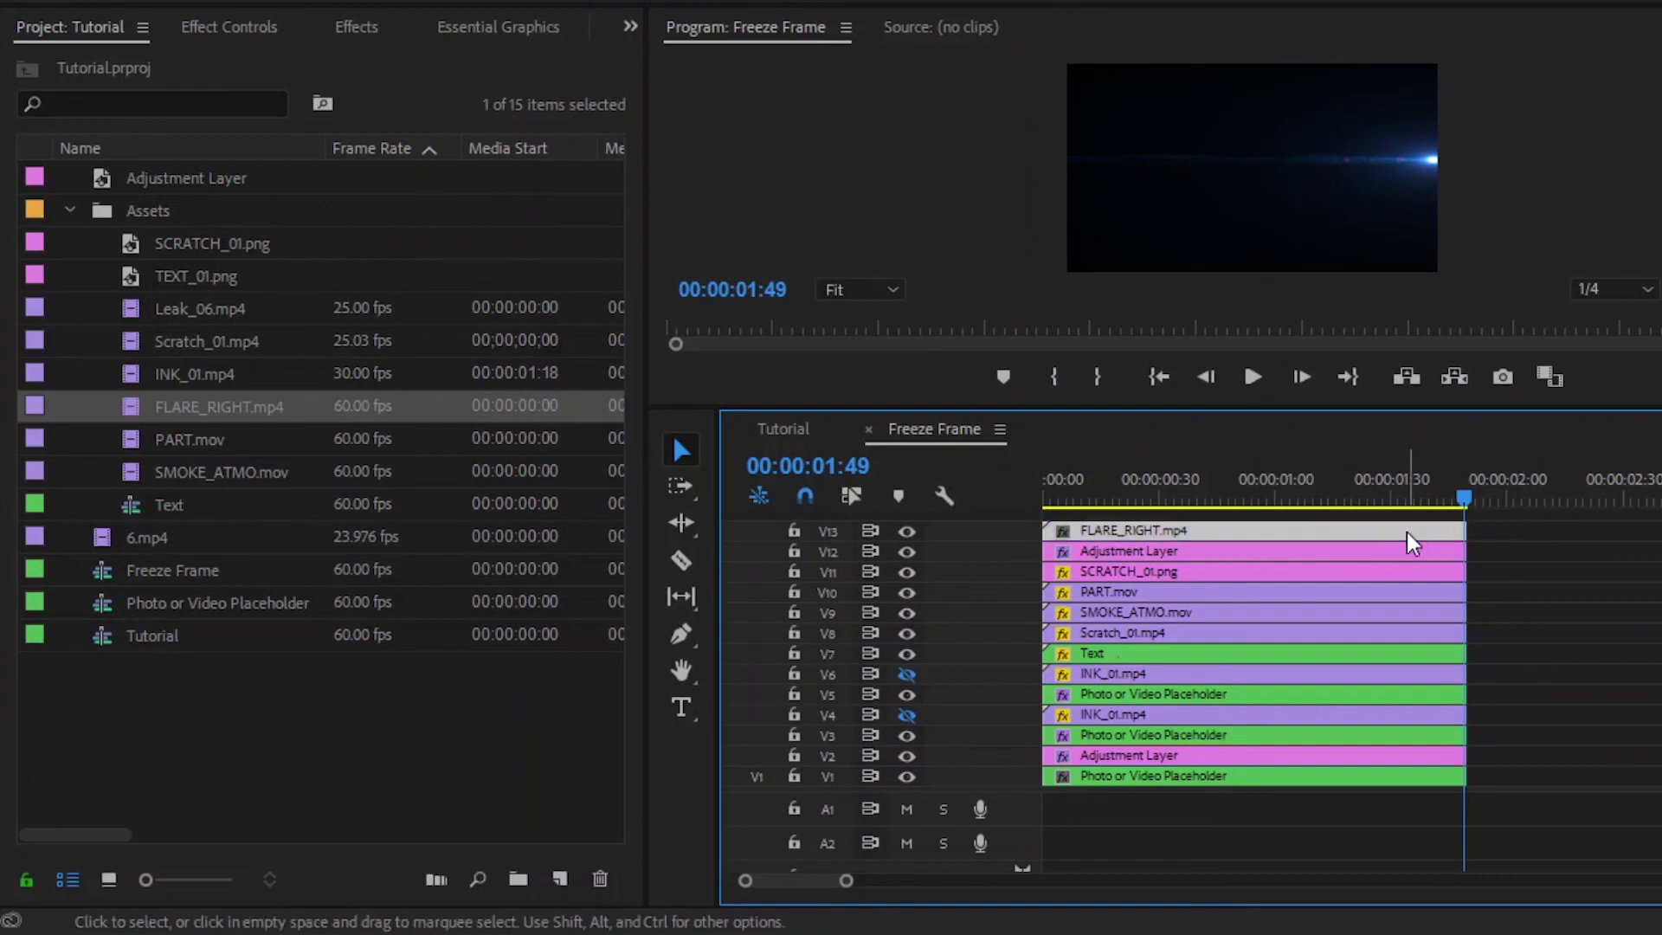
pyautogui.click(228, 27)
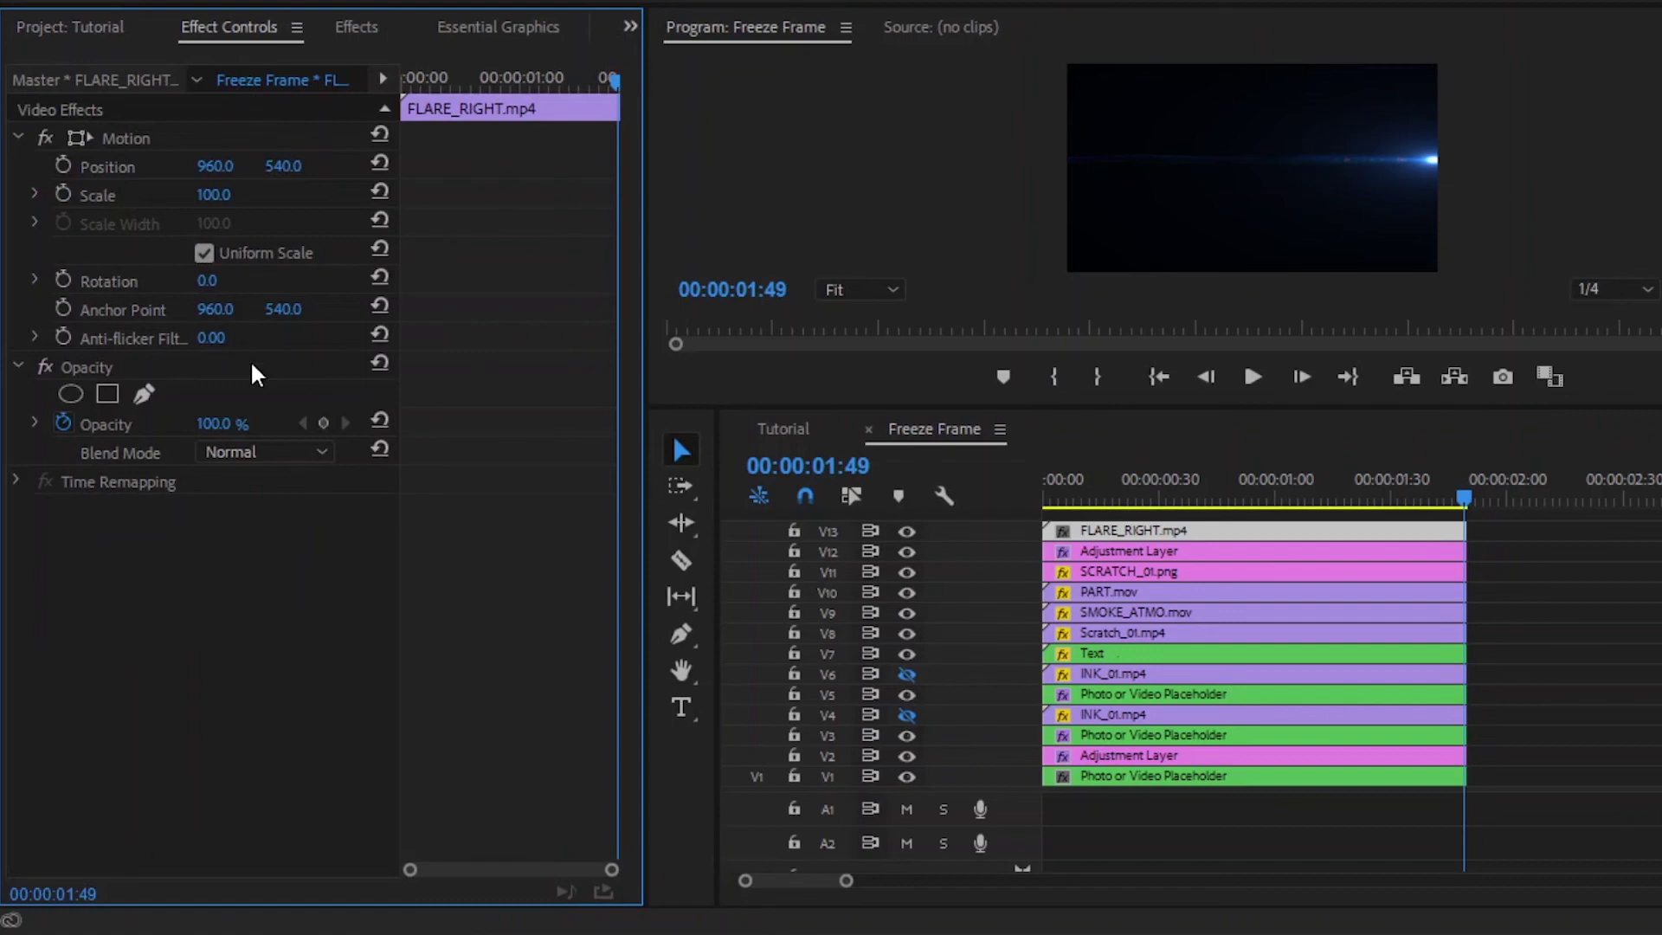
pyautogui.click(255, 456)
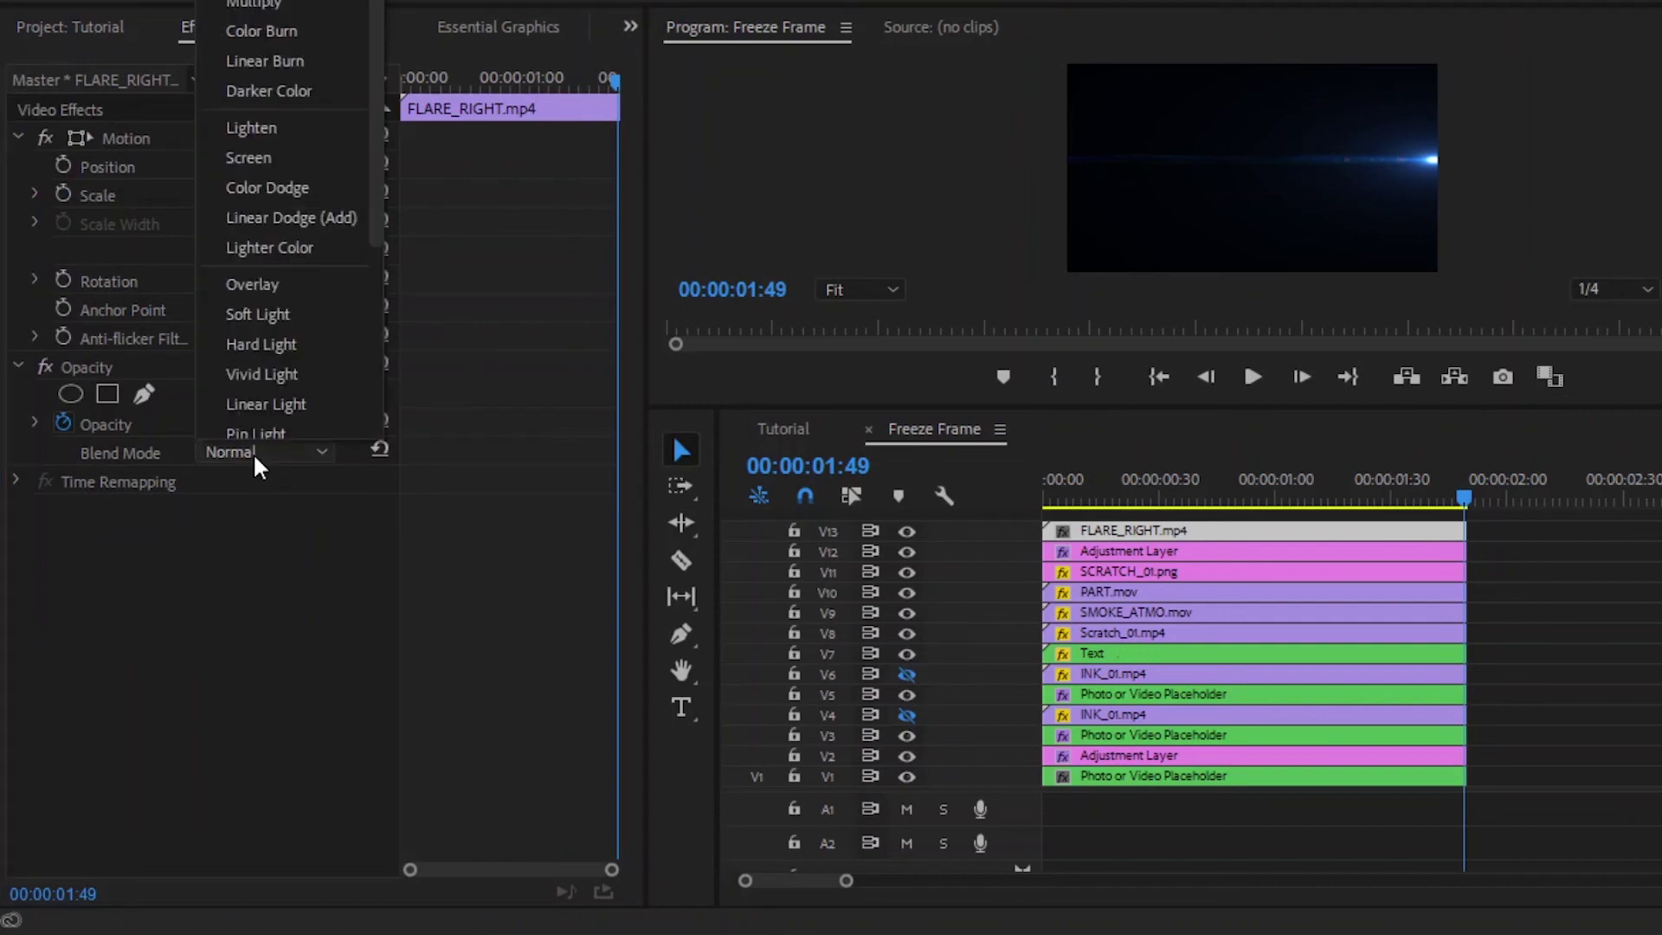
pyautogui.click(251, 161)
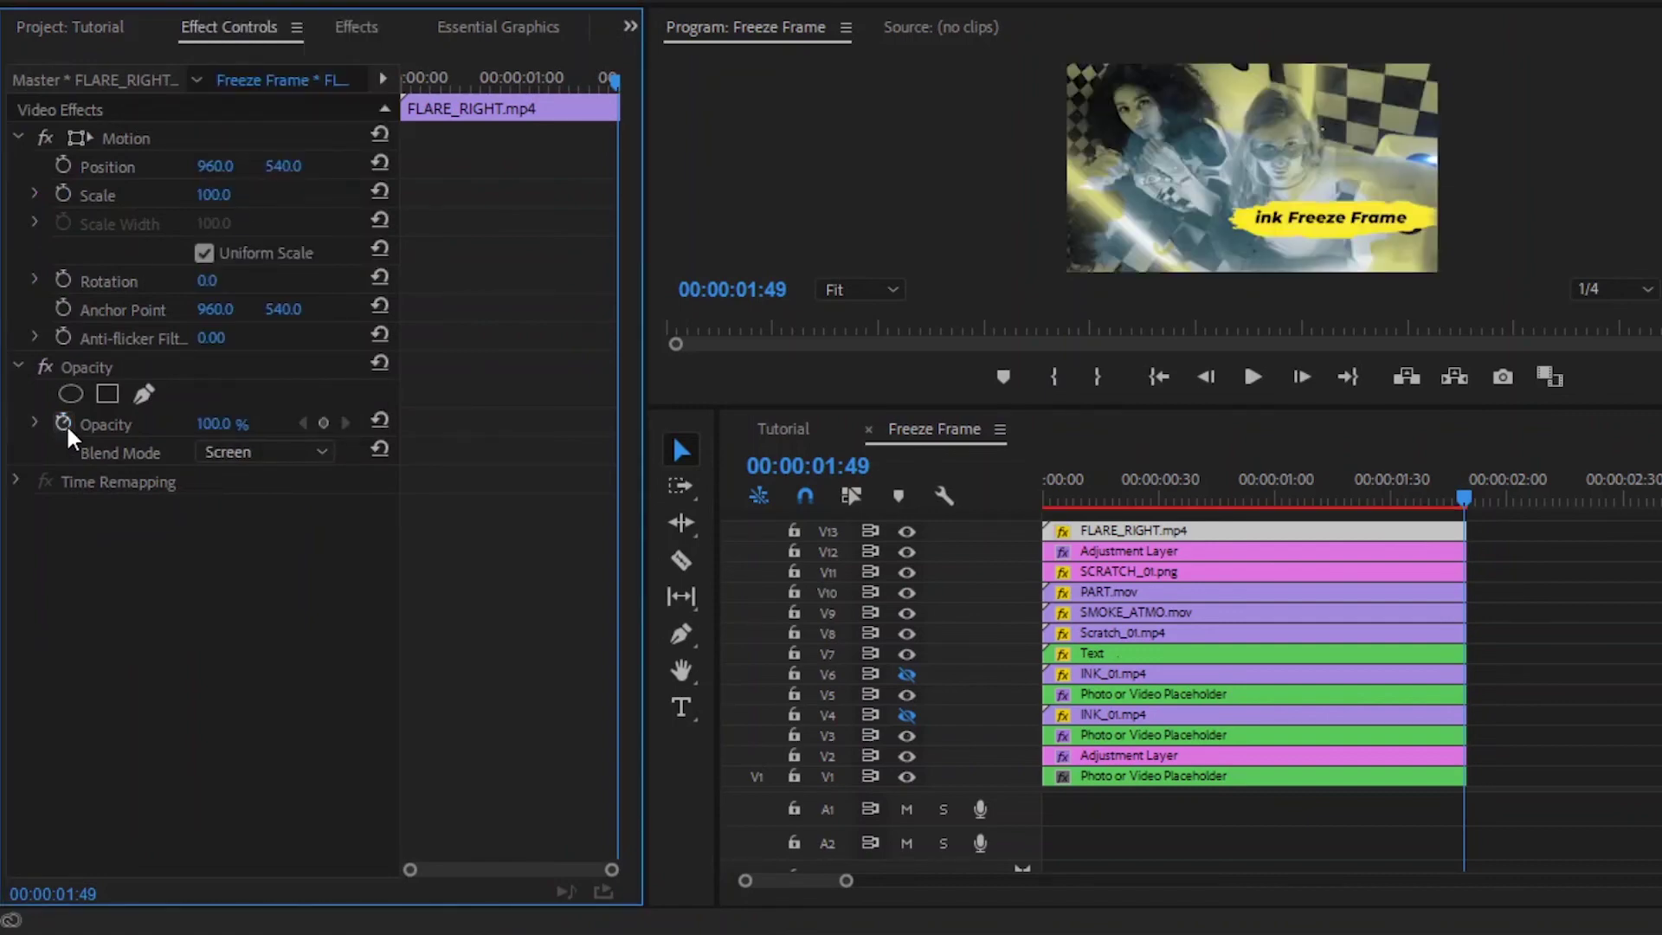
pyautogui.click(223, 424)
pyautogui.write('90')
pyautogui.press('Return')
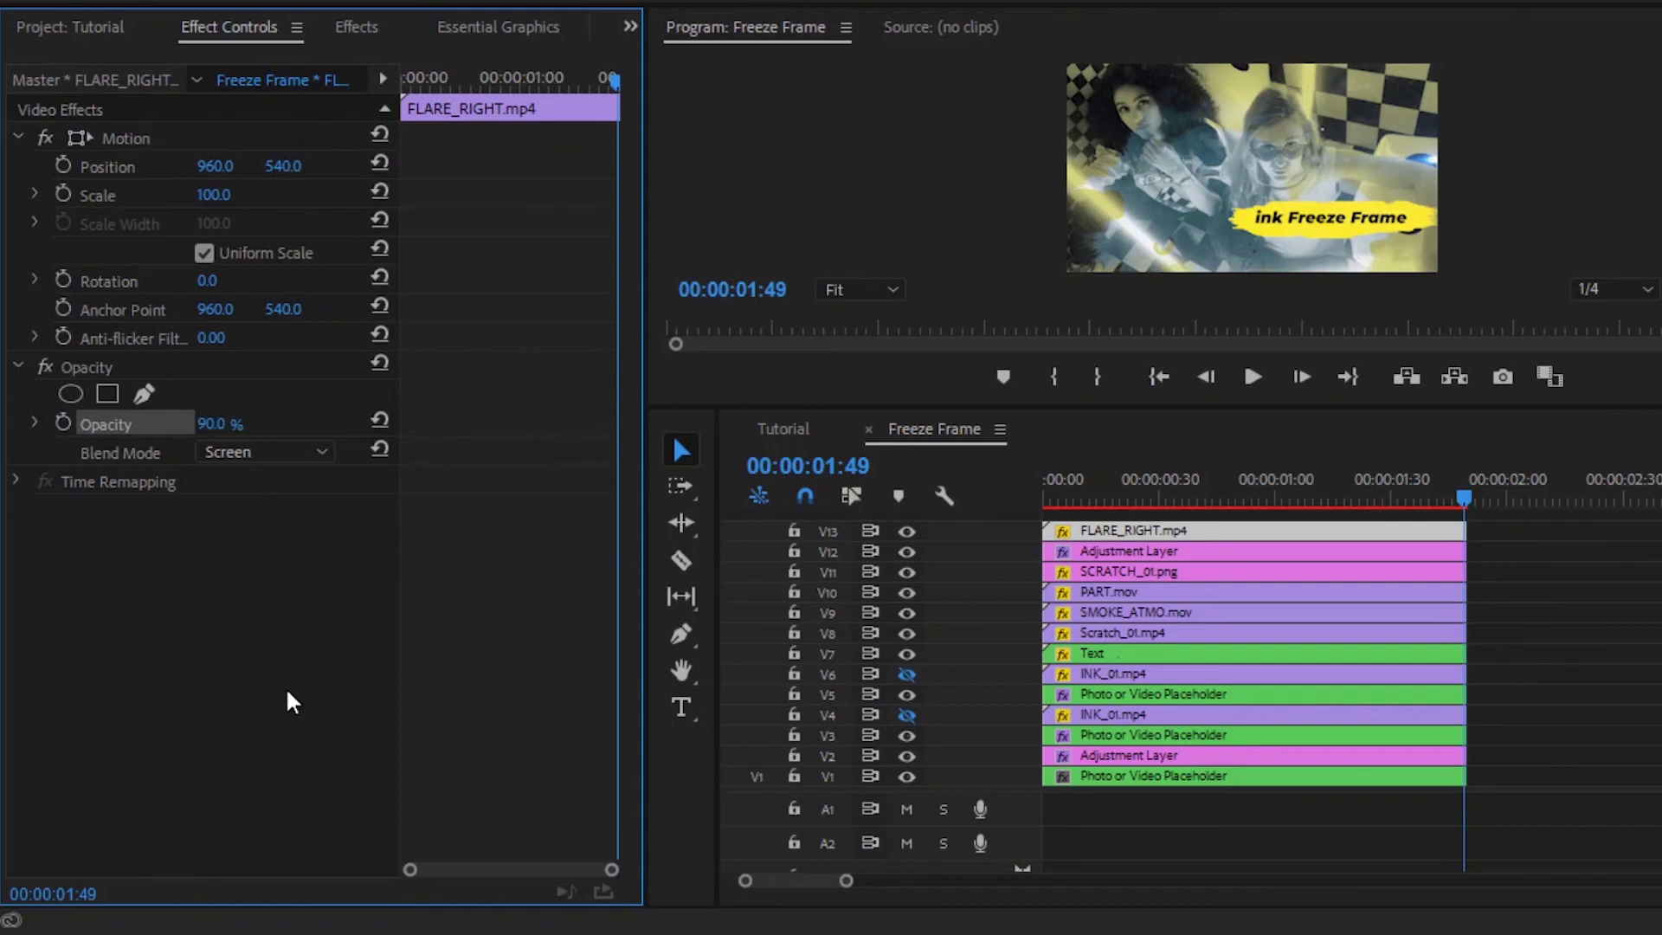
pyautogui.click(1560, 618)
pyautogui.click(1555, 609)
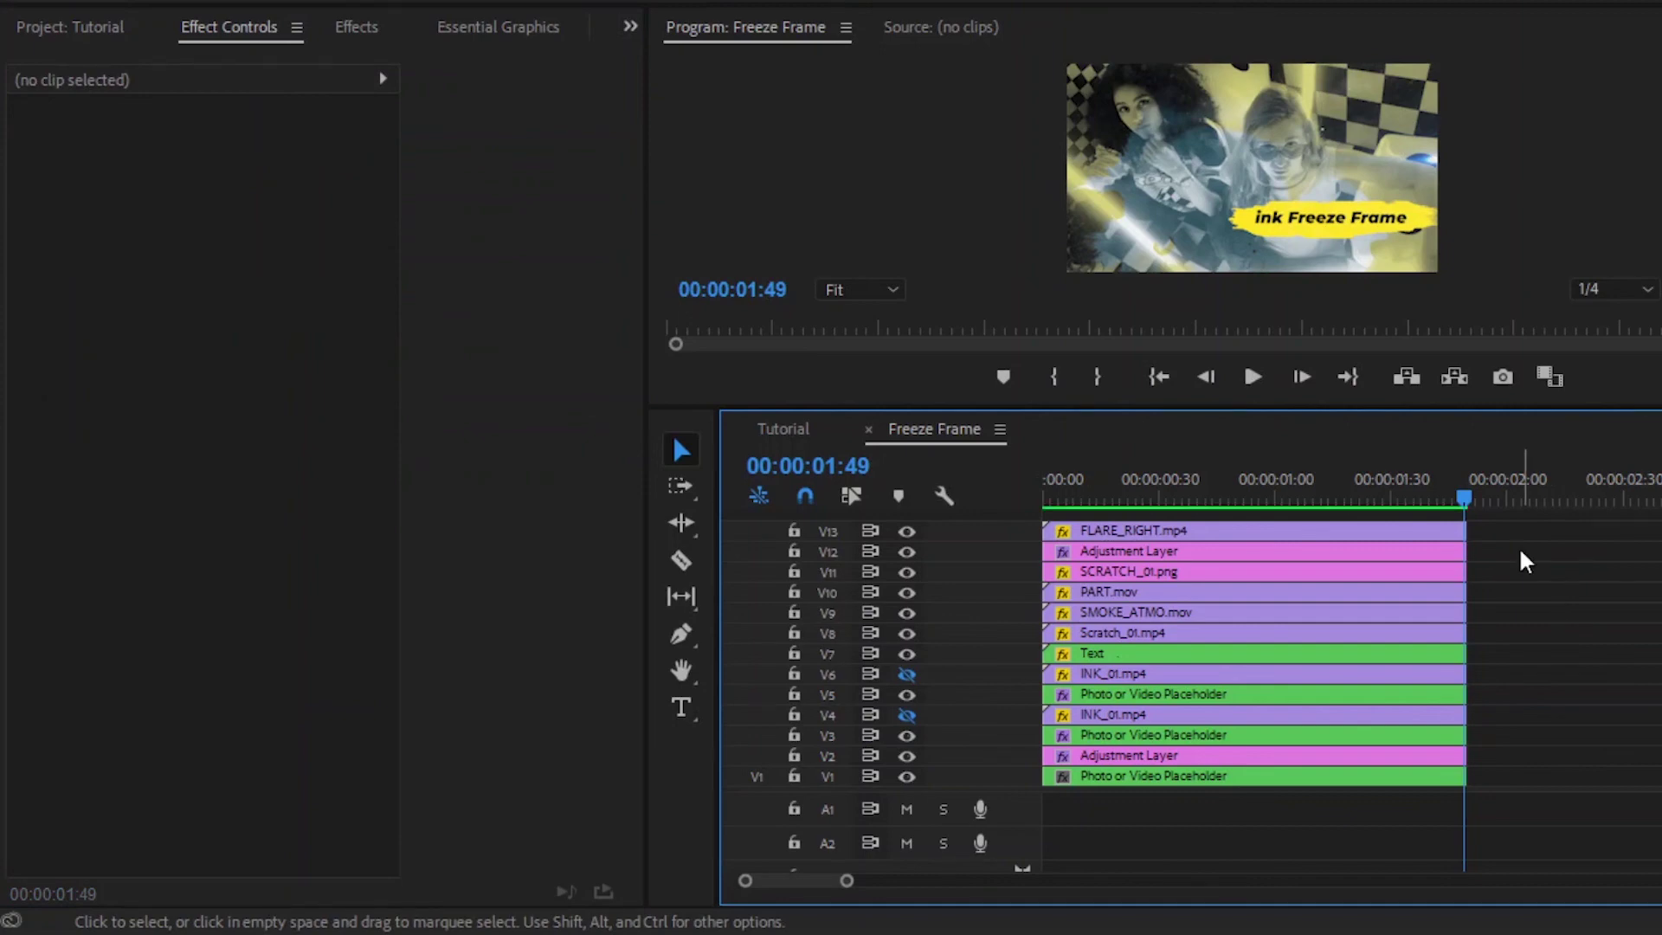
# In the Tutorial sequence, place Leak_06.mp4 on V2 starting at 00:00:02:14, 15 frames before the Freeze Frame clip begins.
pyautogui.click(800, 430)
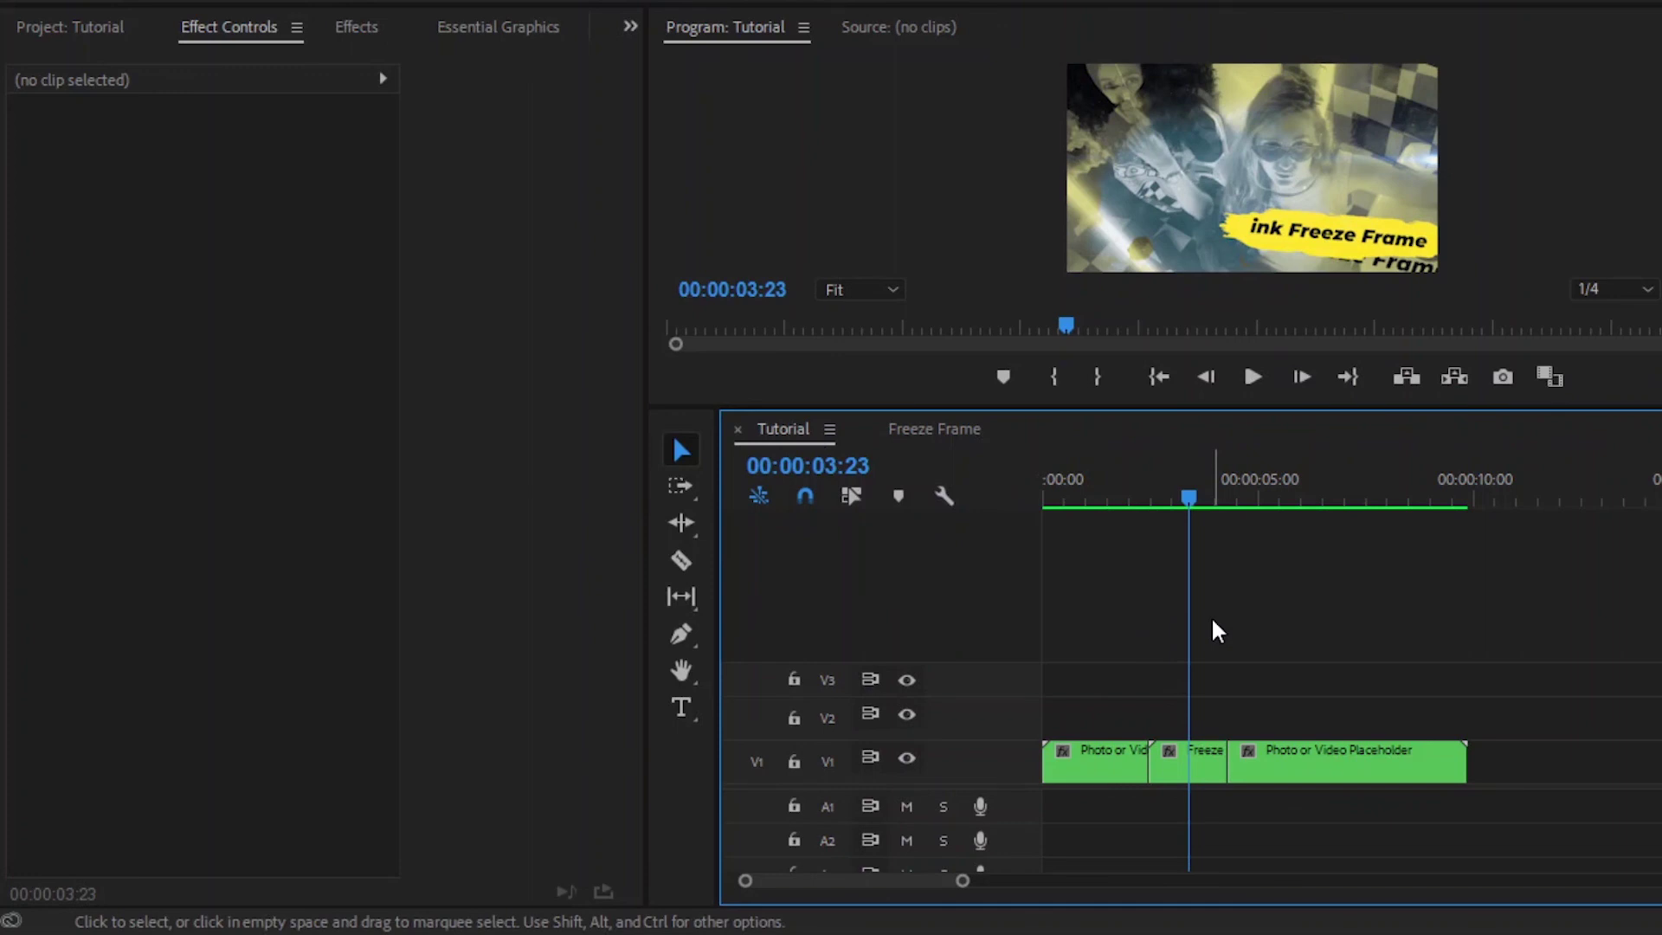
pyautogui.moveTo(961, 880); pyautogui.dragTo(912, 886)
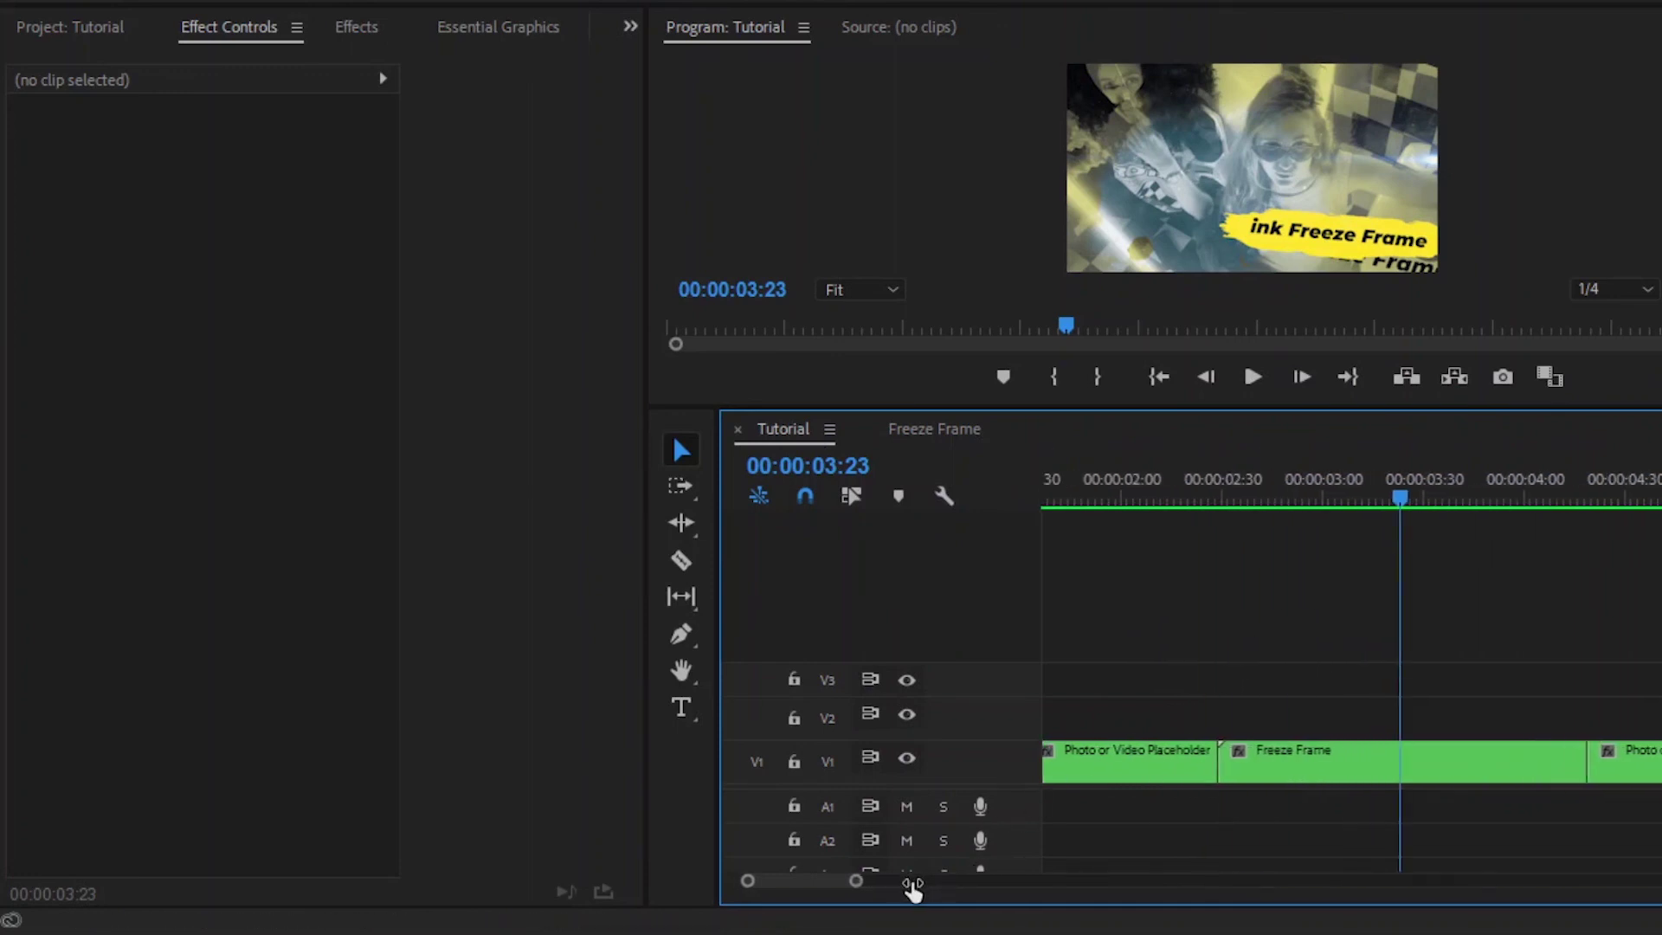
pyautogui.moveTo(1236, 491); pyautogui.dragTo(1223, 497)
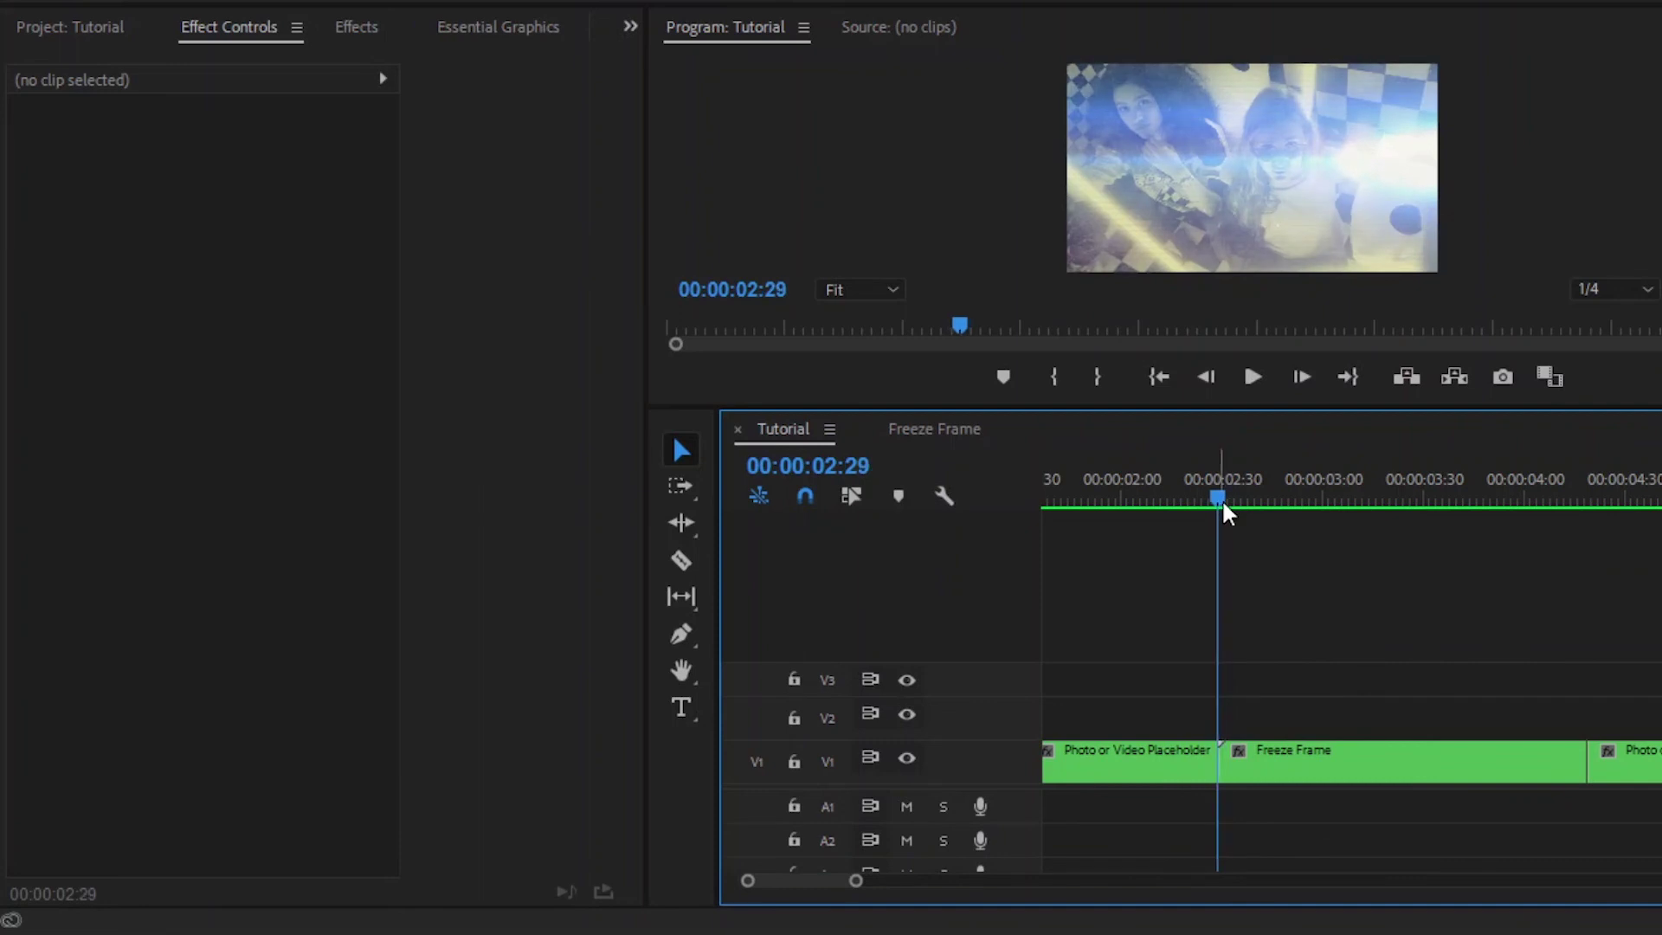
pyautogui.scroll(4, 1298, 603)
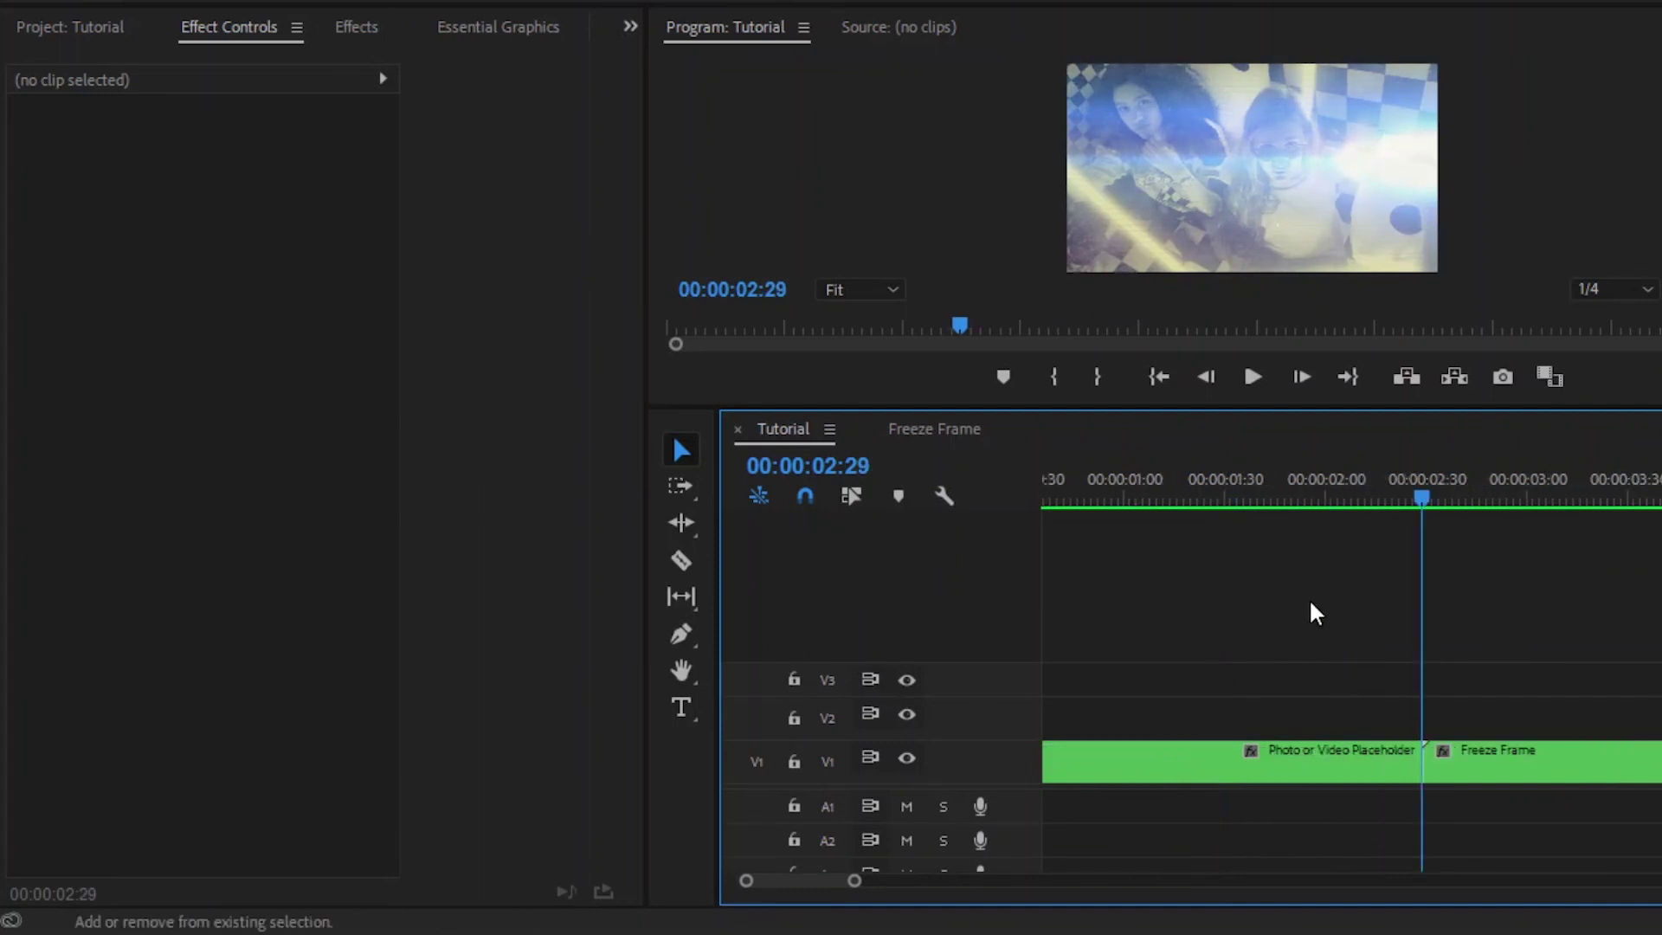
pyautogui.hotkey('shift', 'Left')
pyautogui.hotkey('shift', 'Left')
pyautogui.hotkey('shift', 'Left')
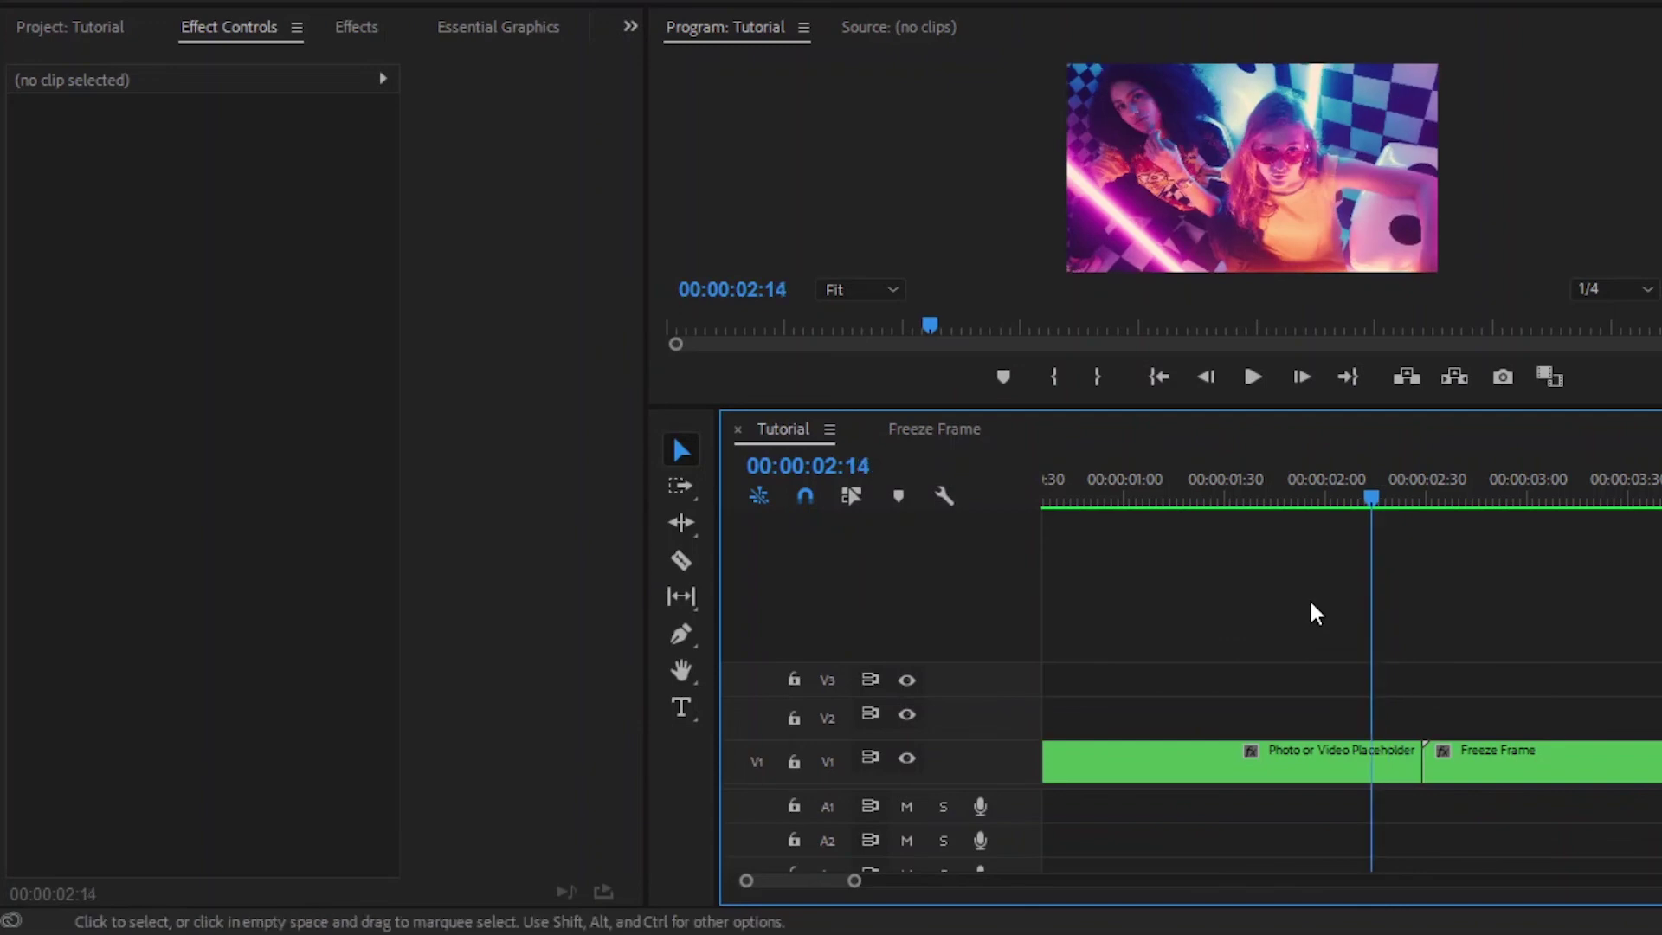
pyautogui.scroll(-4, 1308, 599)
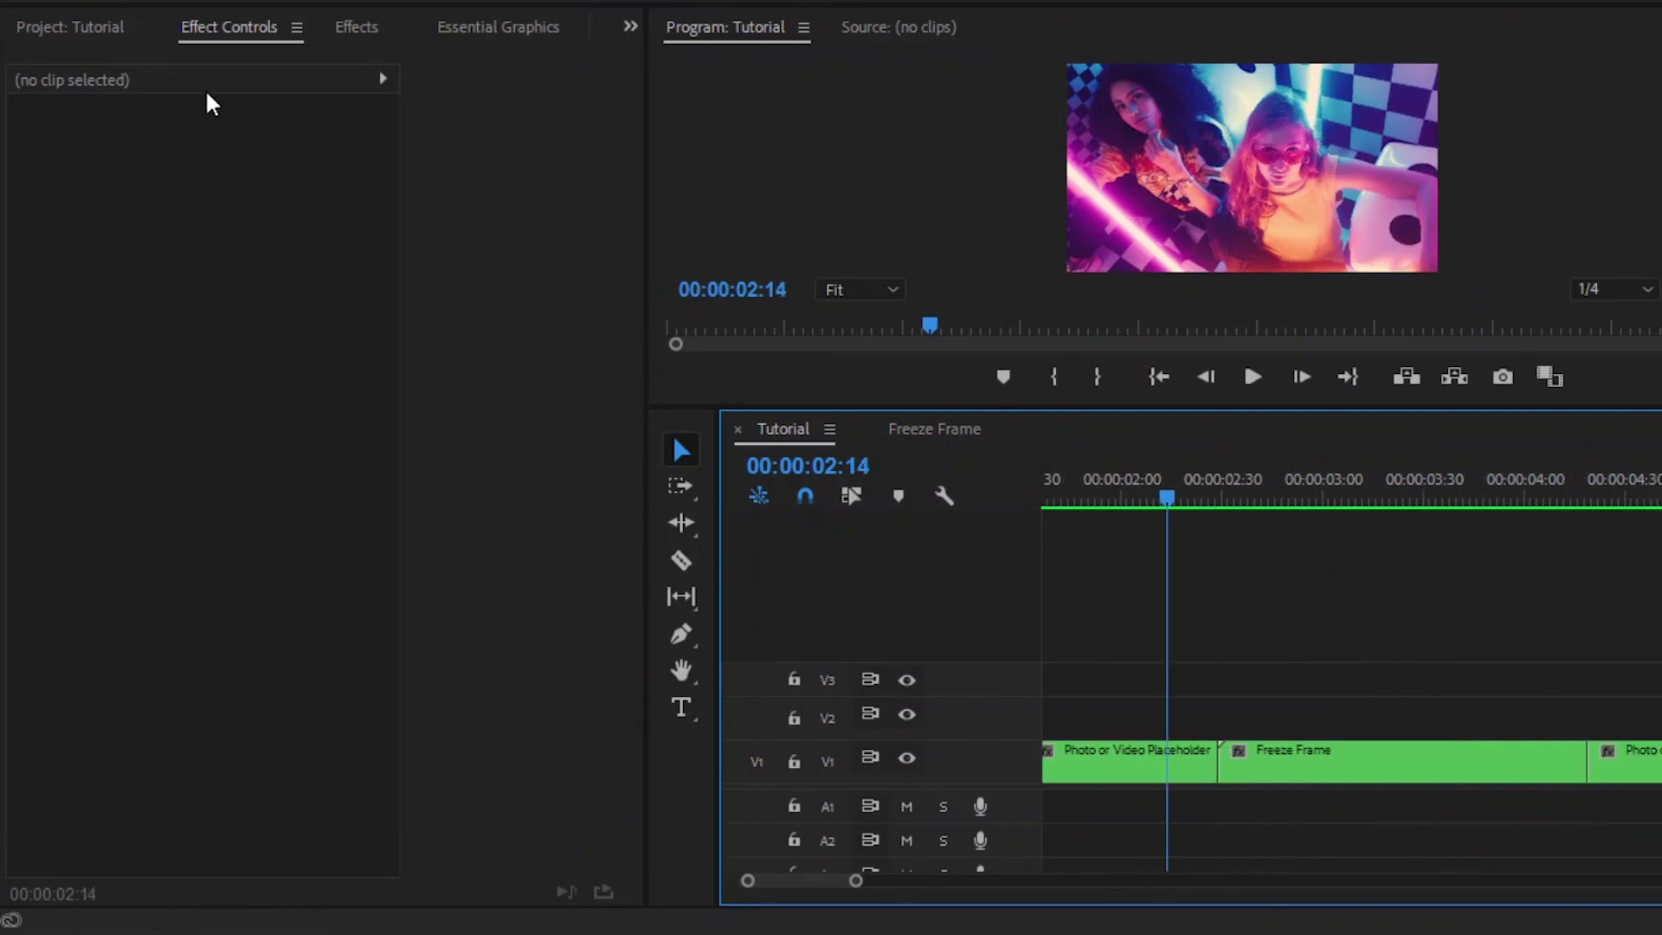
pyautogui.click(116, 28)
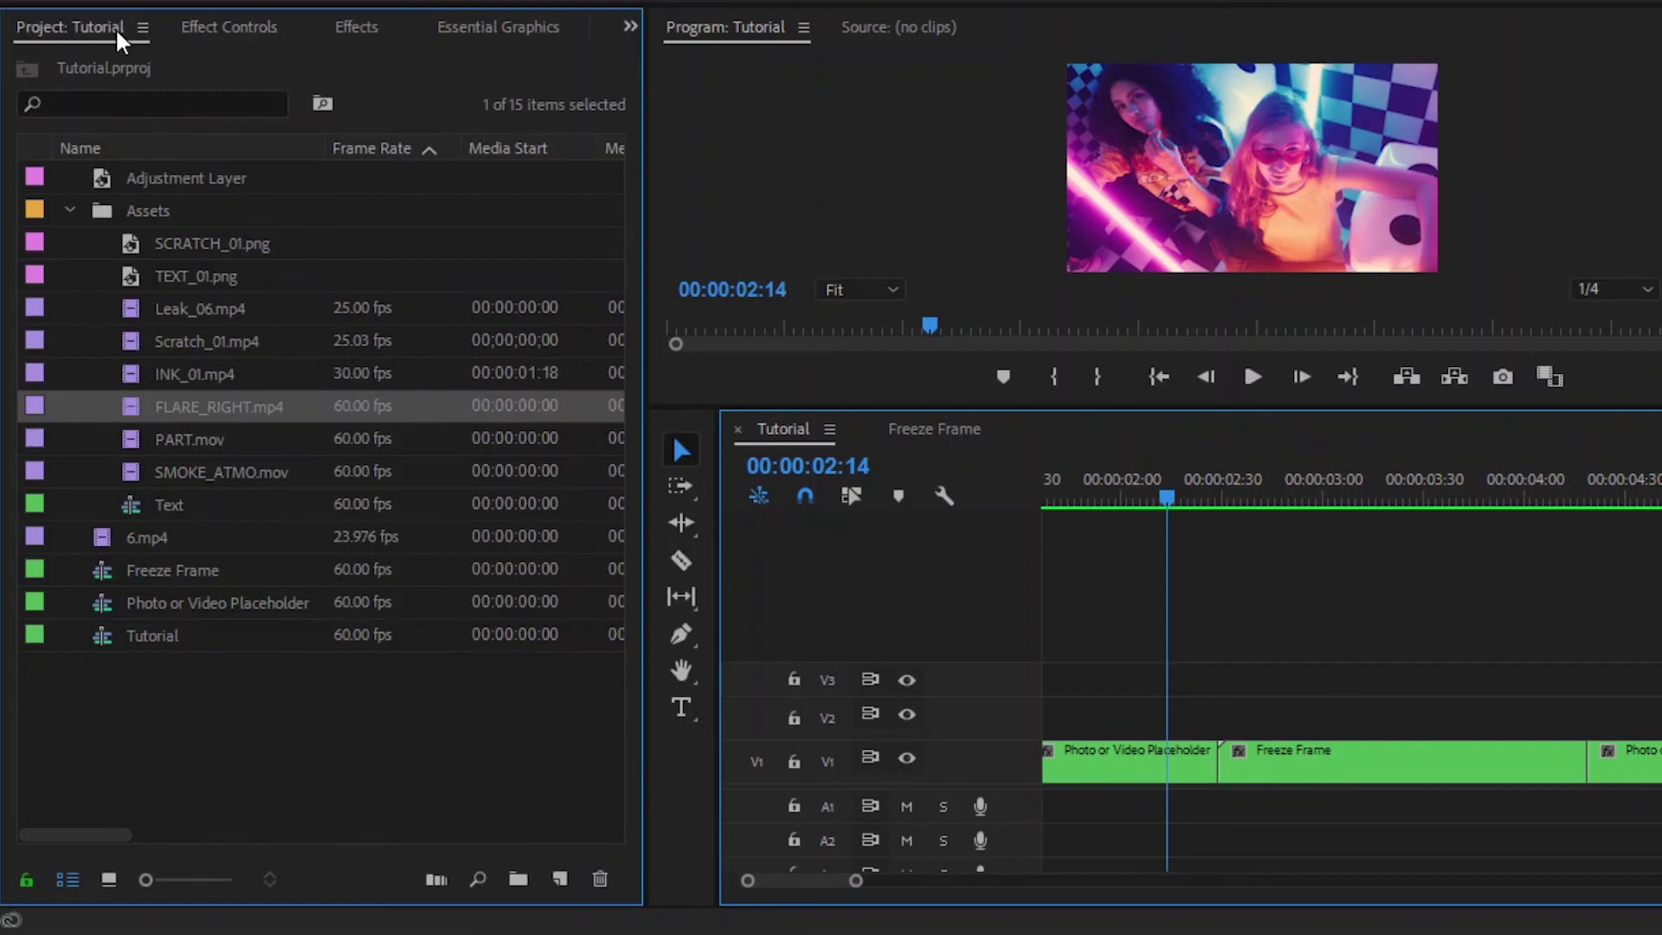
pyautogui.click(169, 308)
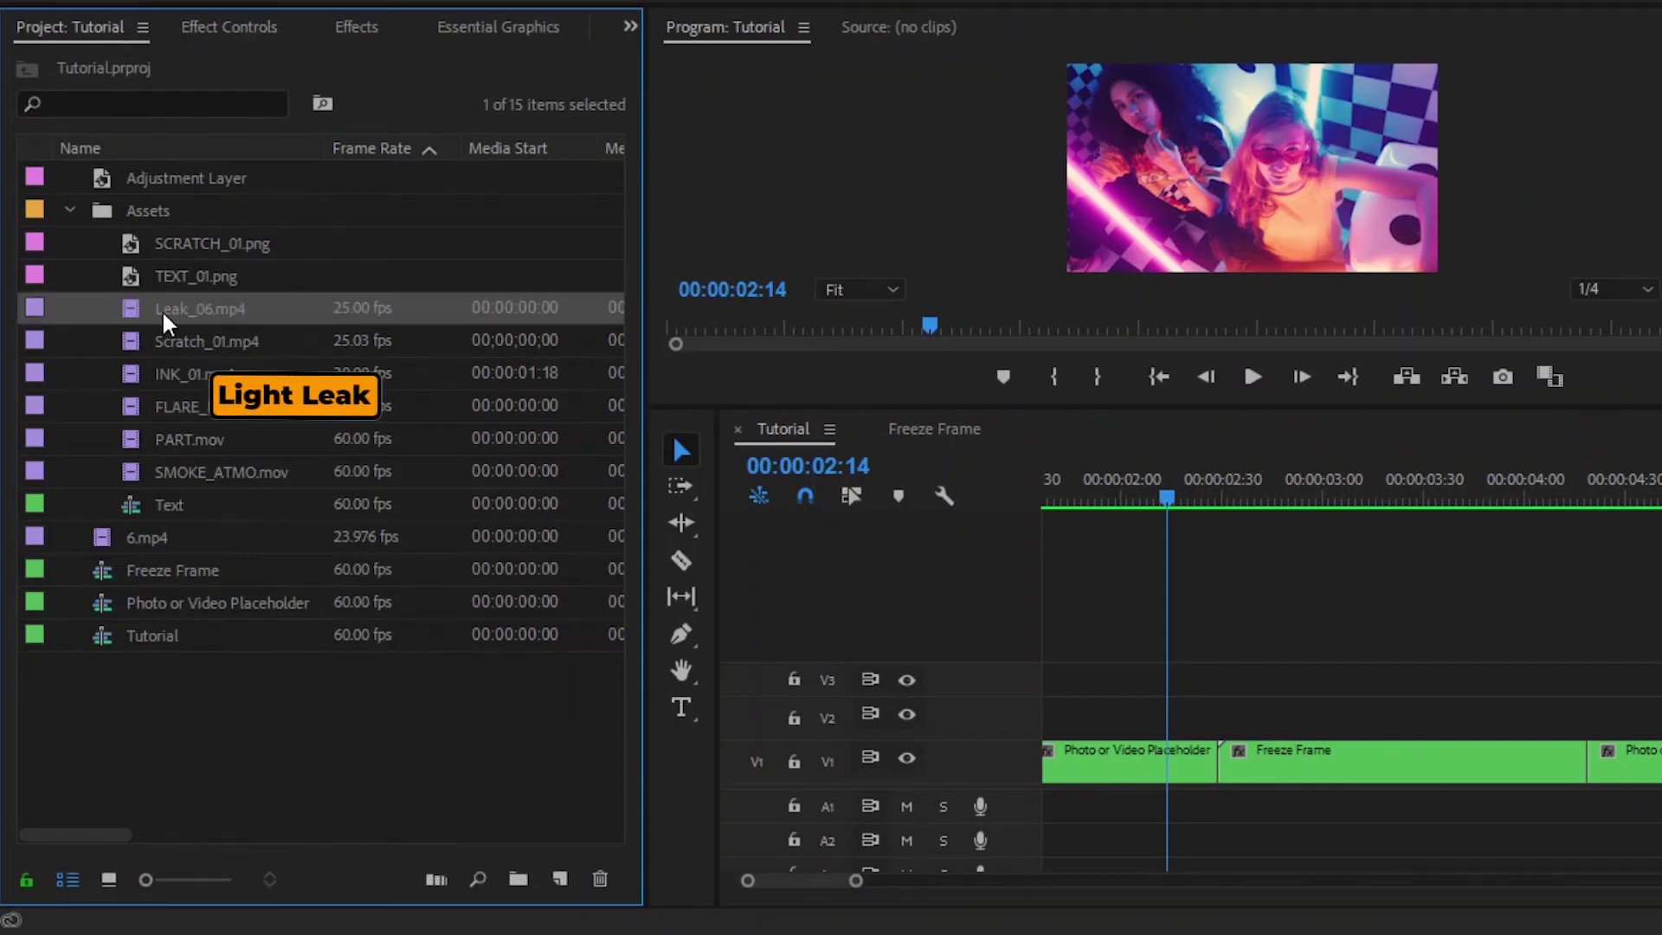
pyautogui.moveTo(1063, 700); pyautogui.dragTo(1253, 711)
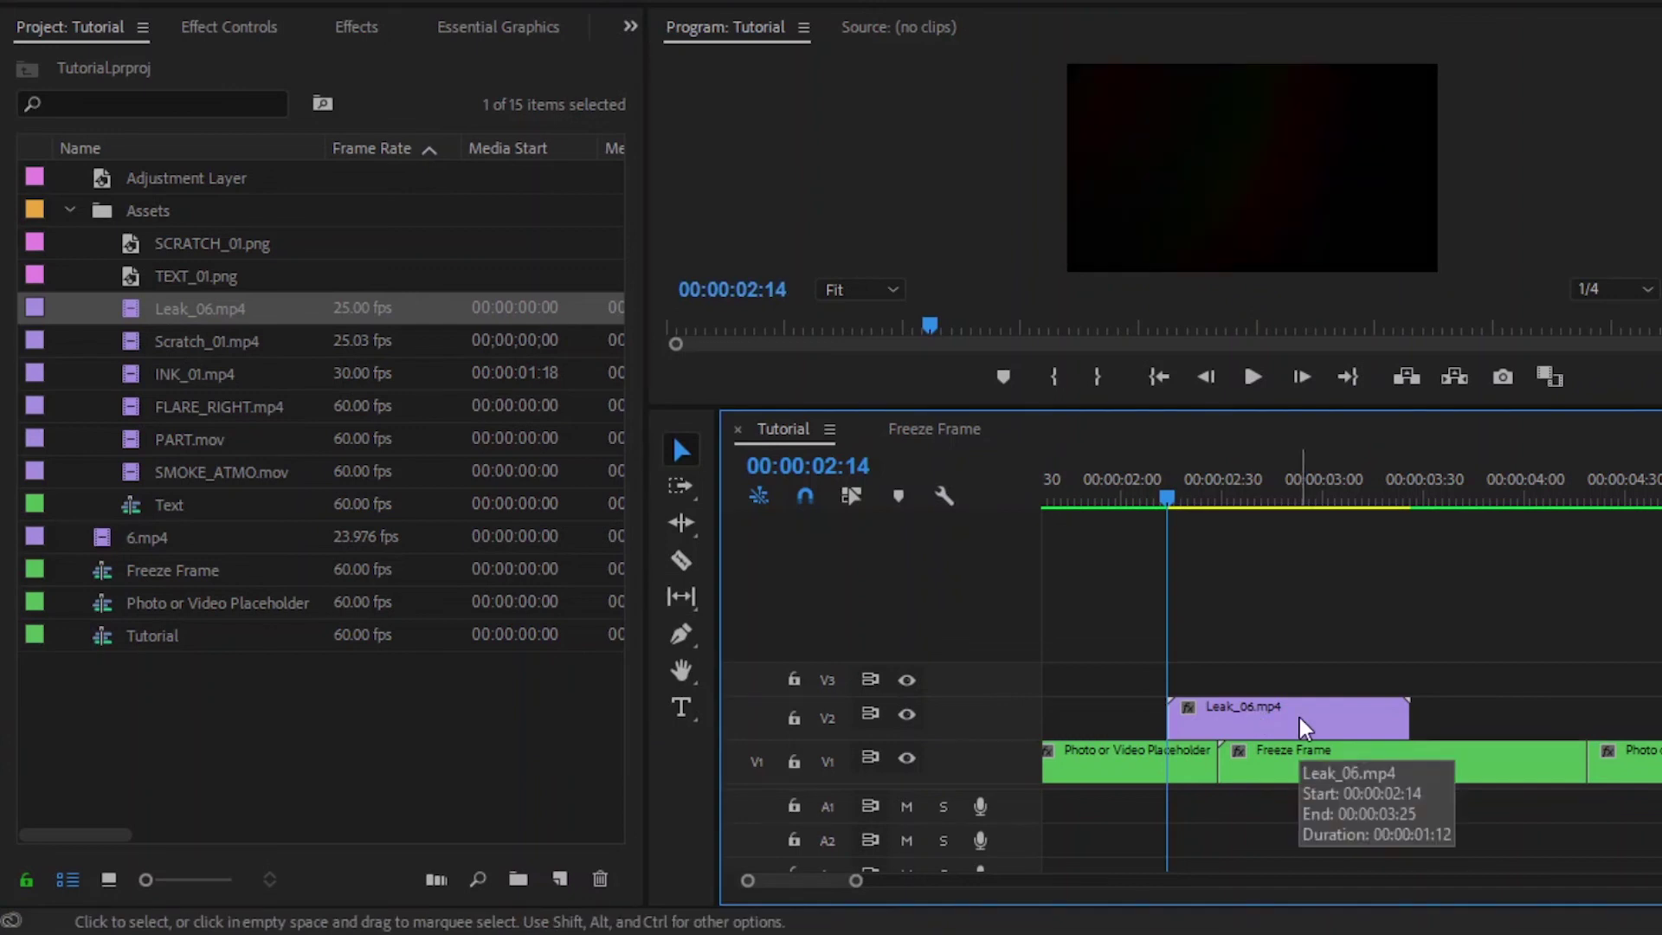
# Set the Leak_06.mp4 clip's speed to 200%.
pyautogui.click(1300, 717)
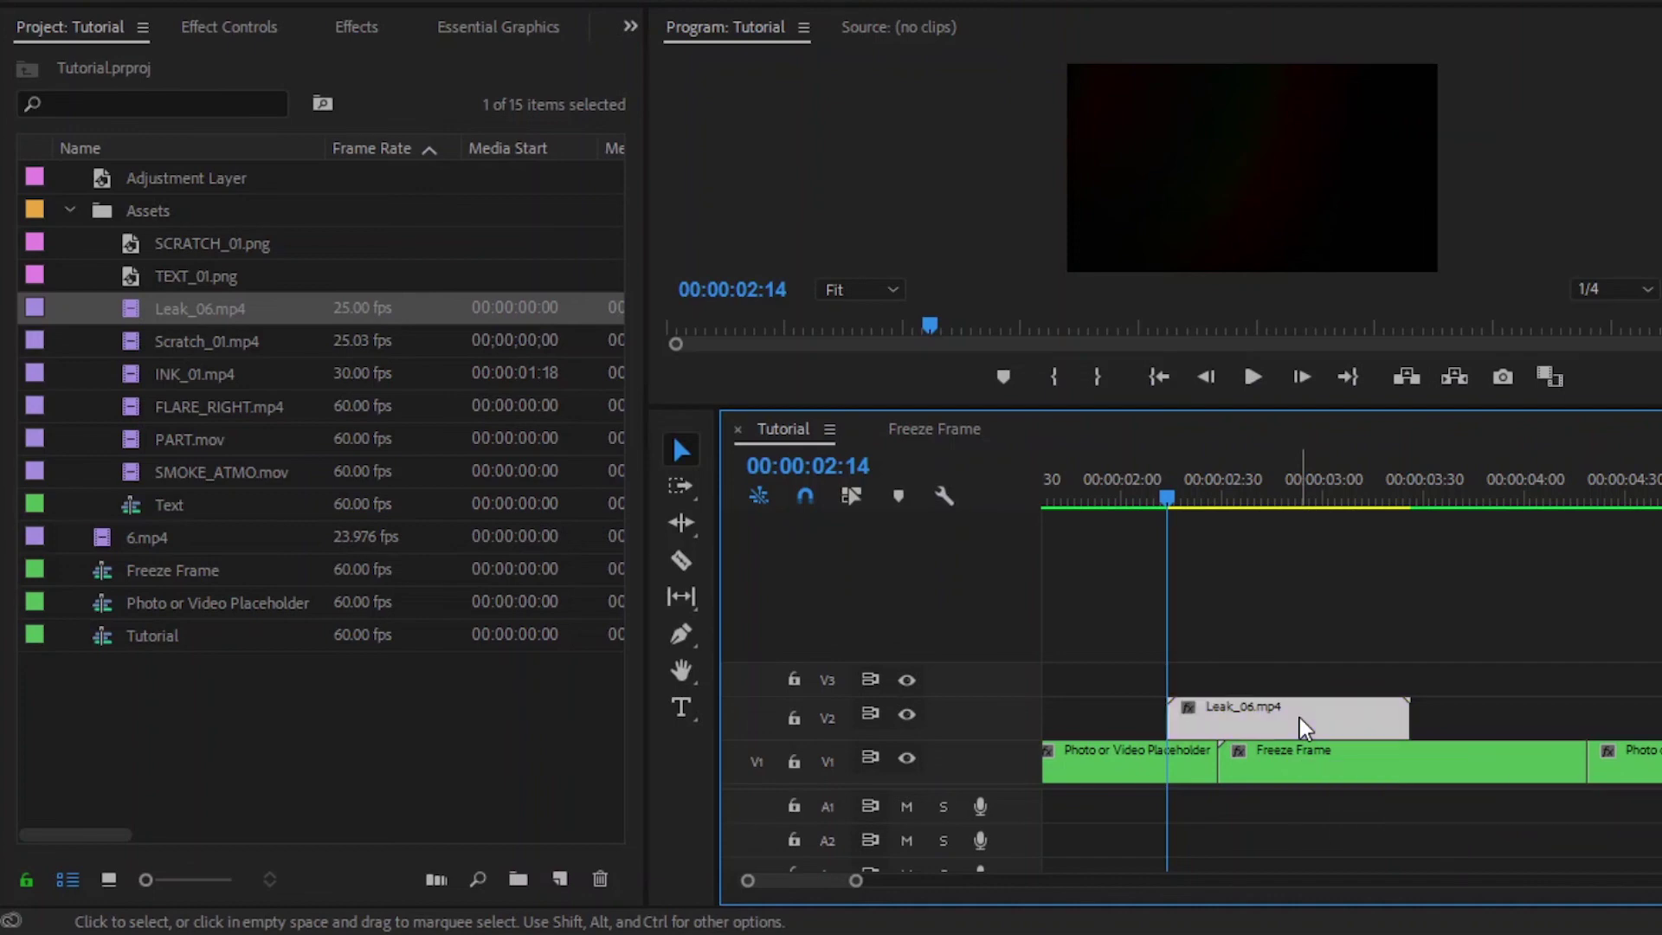
pyautogui.rightClick(1300, 718)
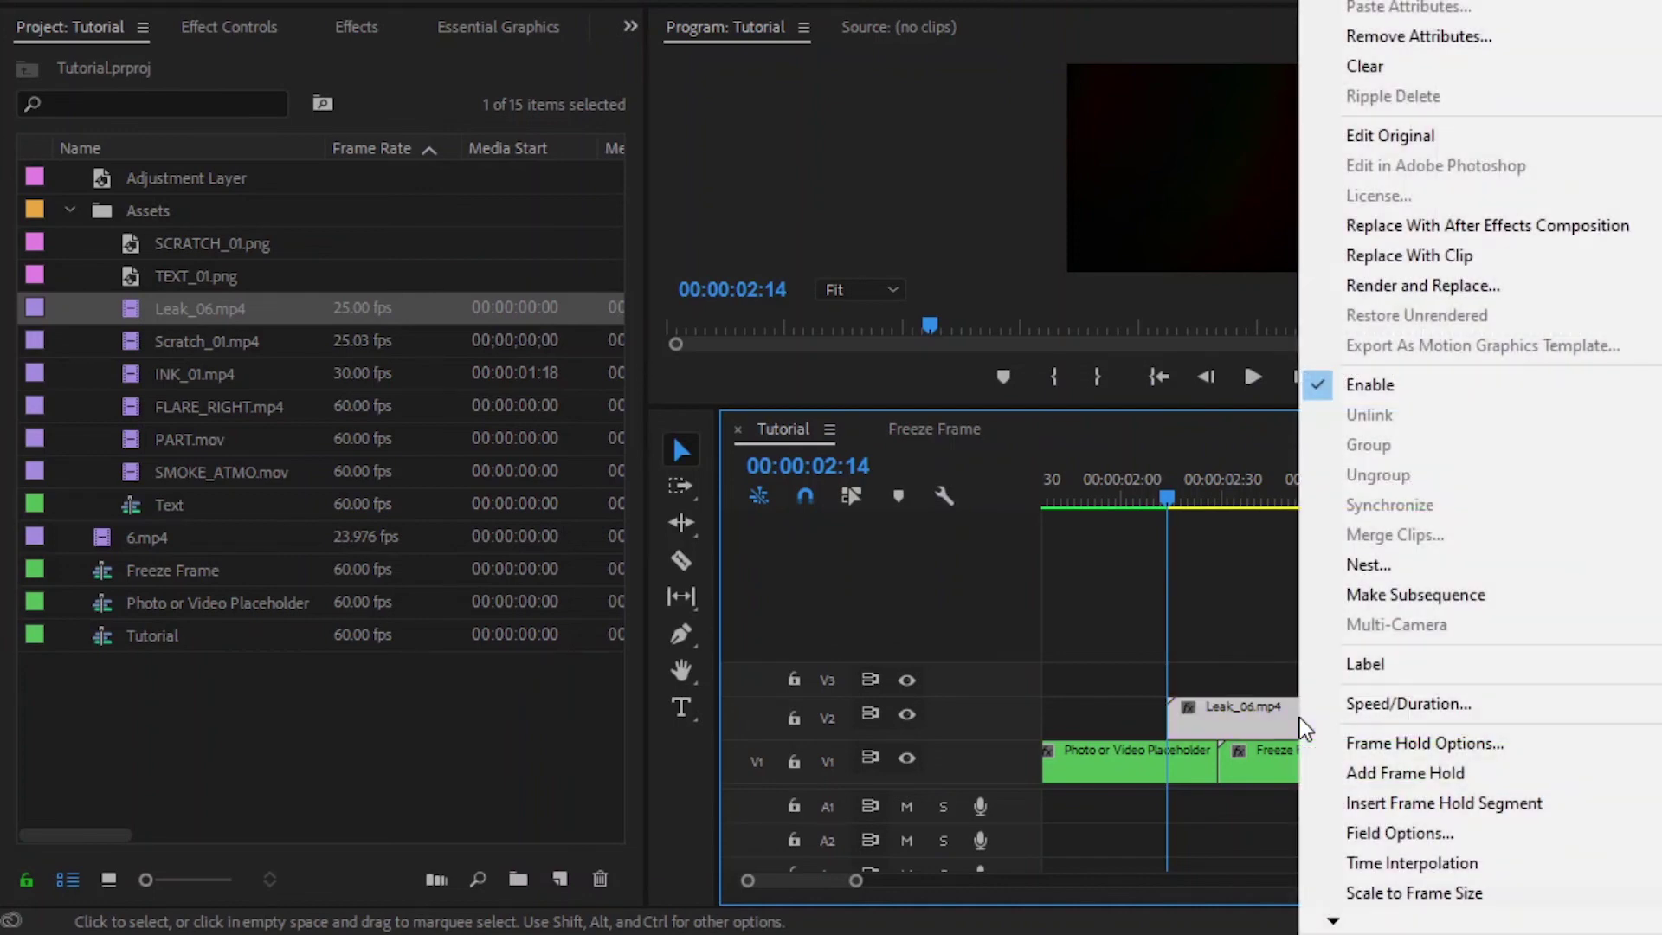
pyautogui.click(1437, 715)
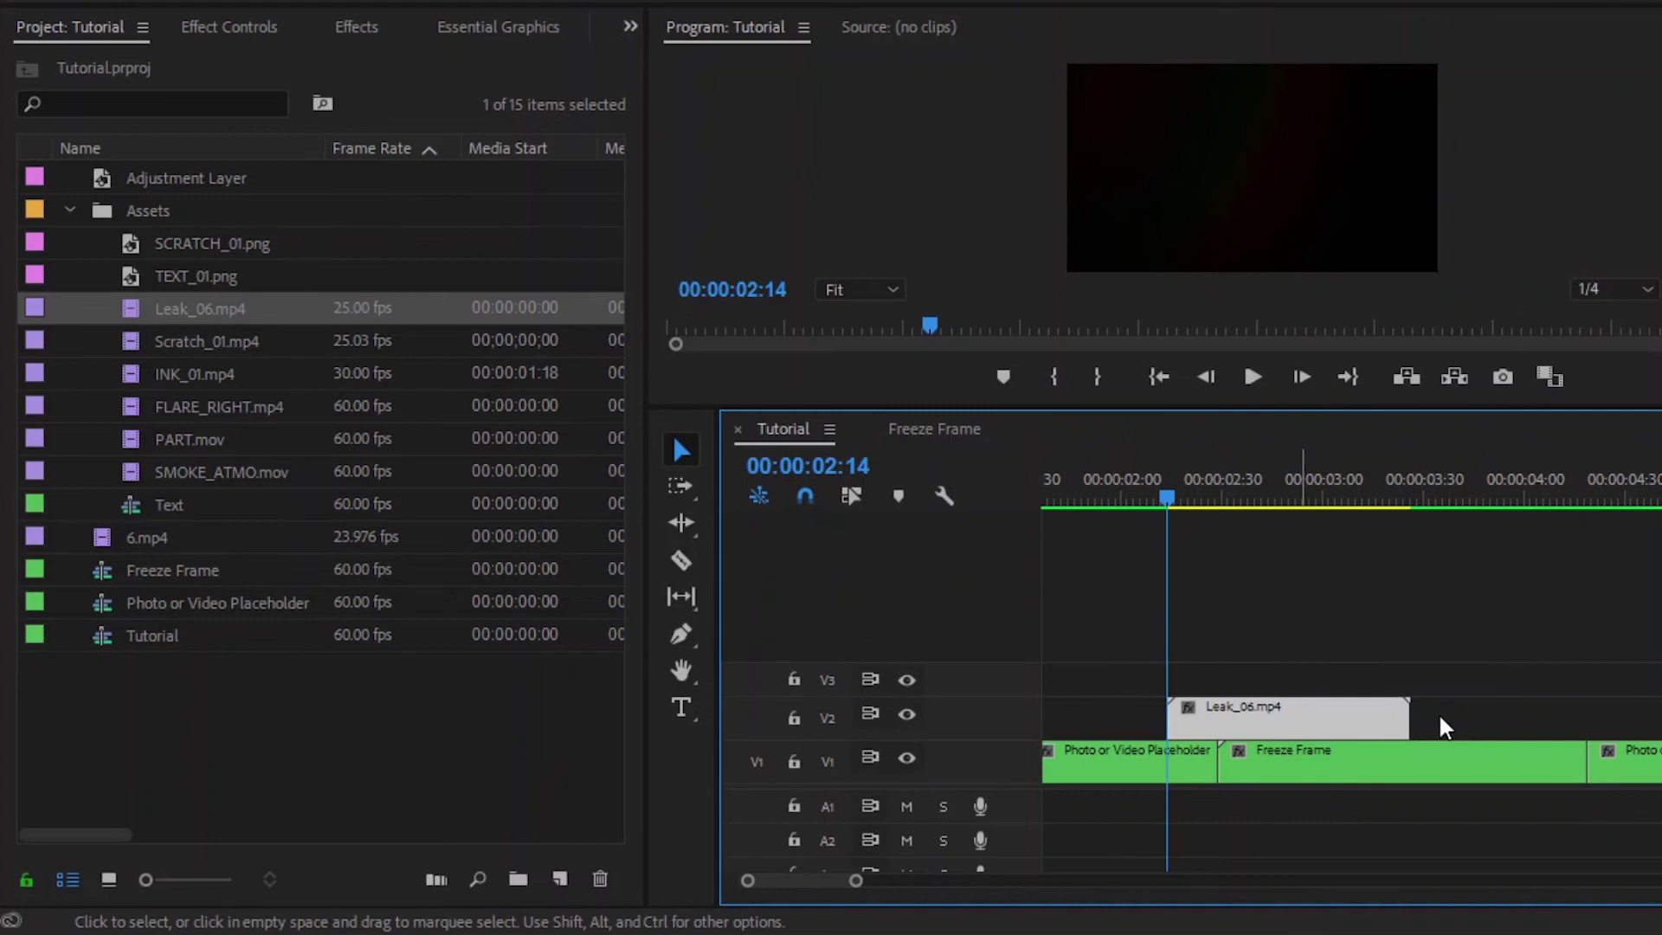
pyautogui.write('200')
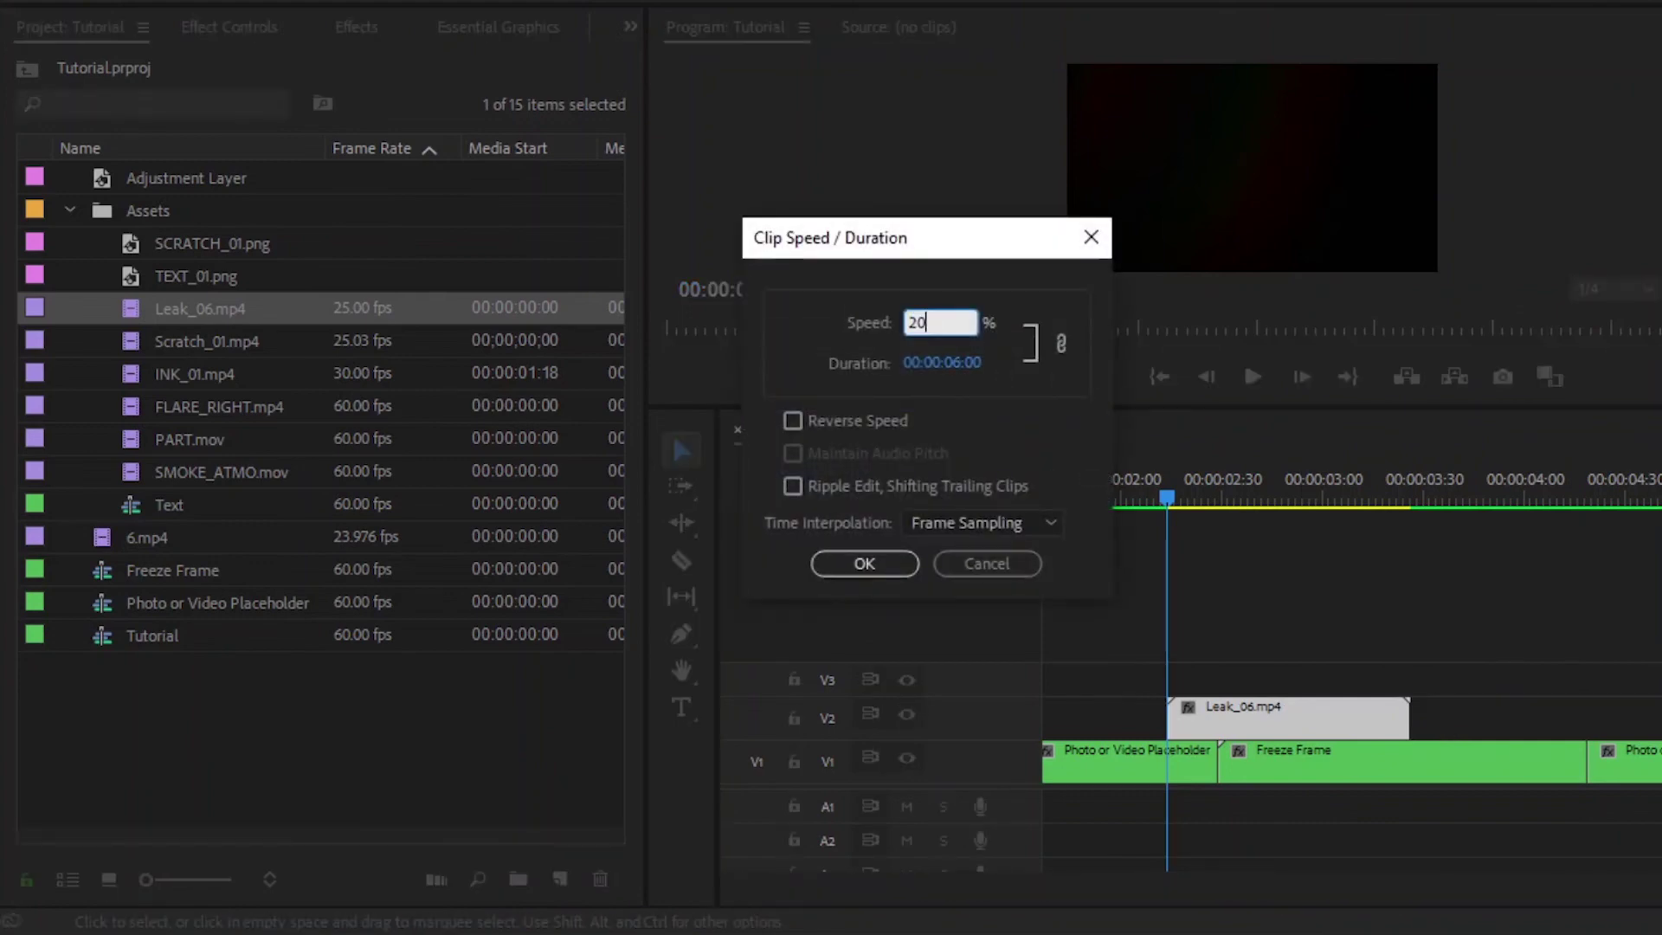
pyautogui.click(861, 564)
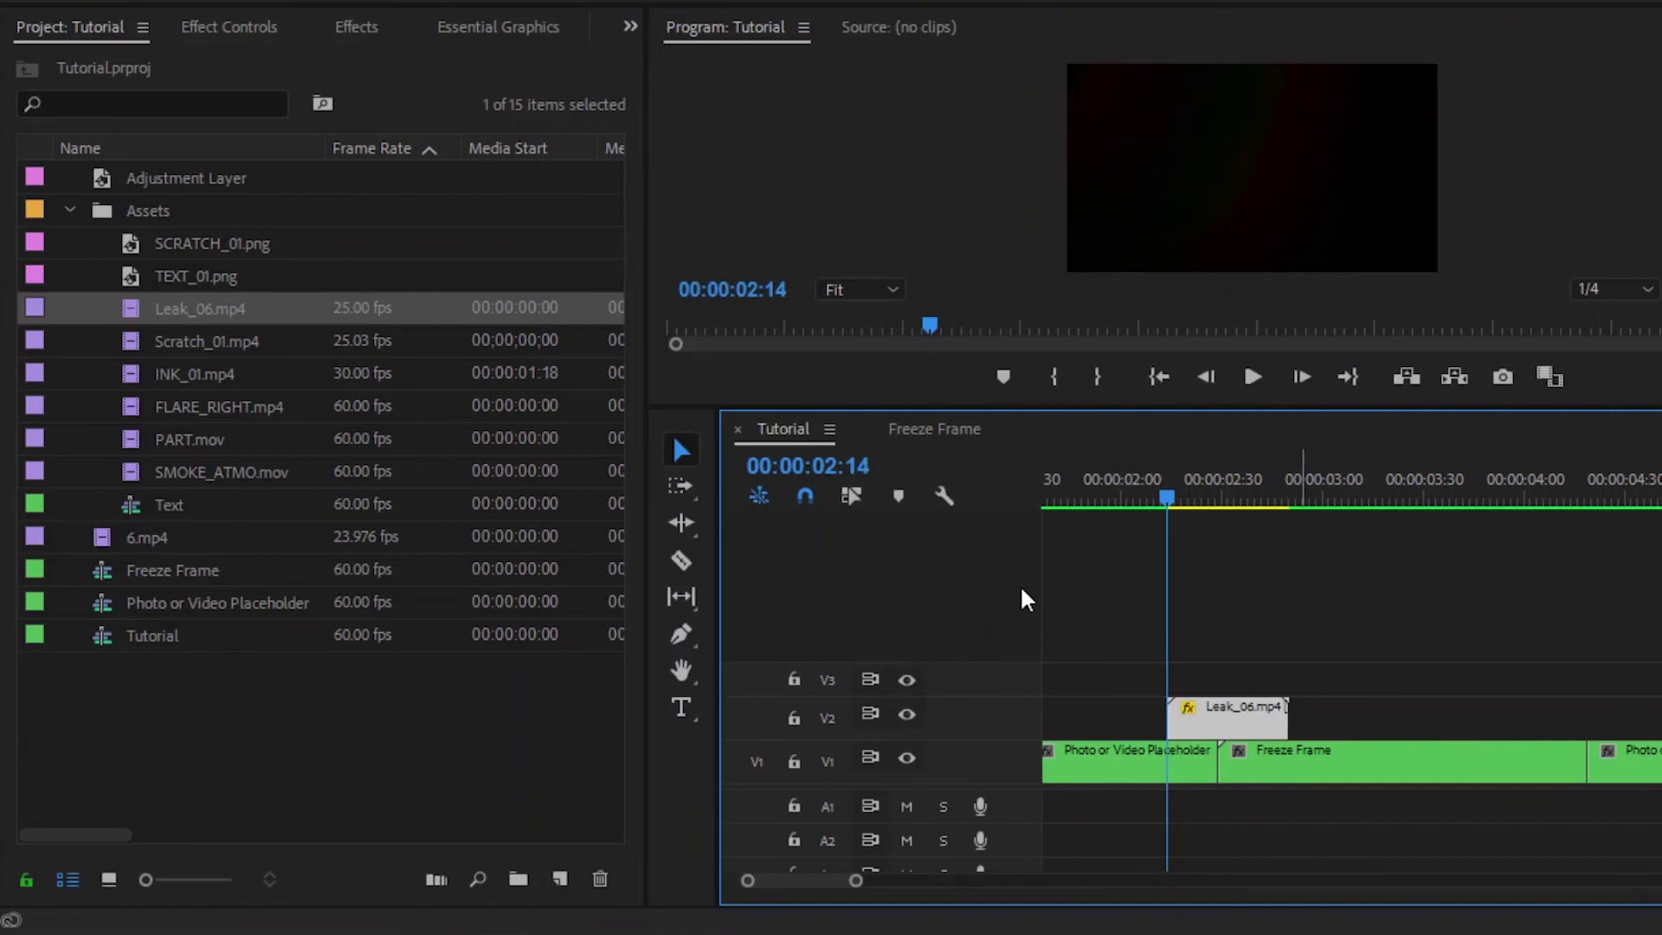
# Set the Leak_06.mp4 clip's blend mode to Screen, turn off its opacity animation, and set its opacity to 80%.
pyautogui.click(254, 26)
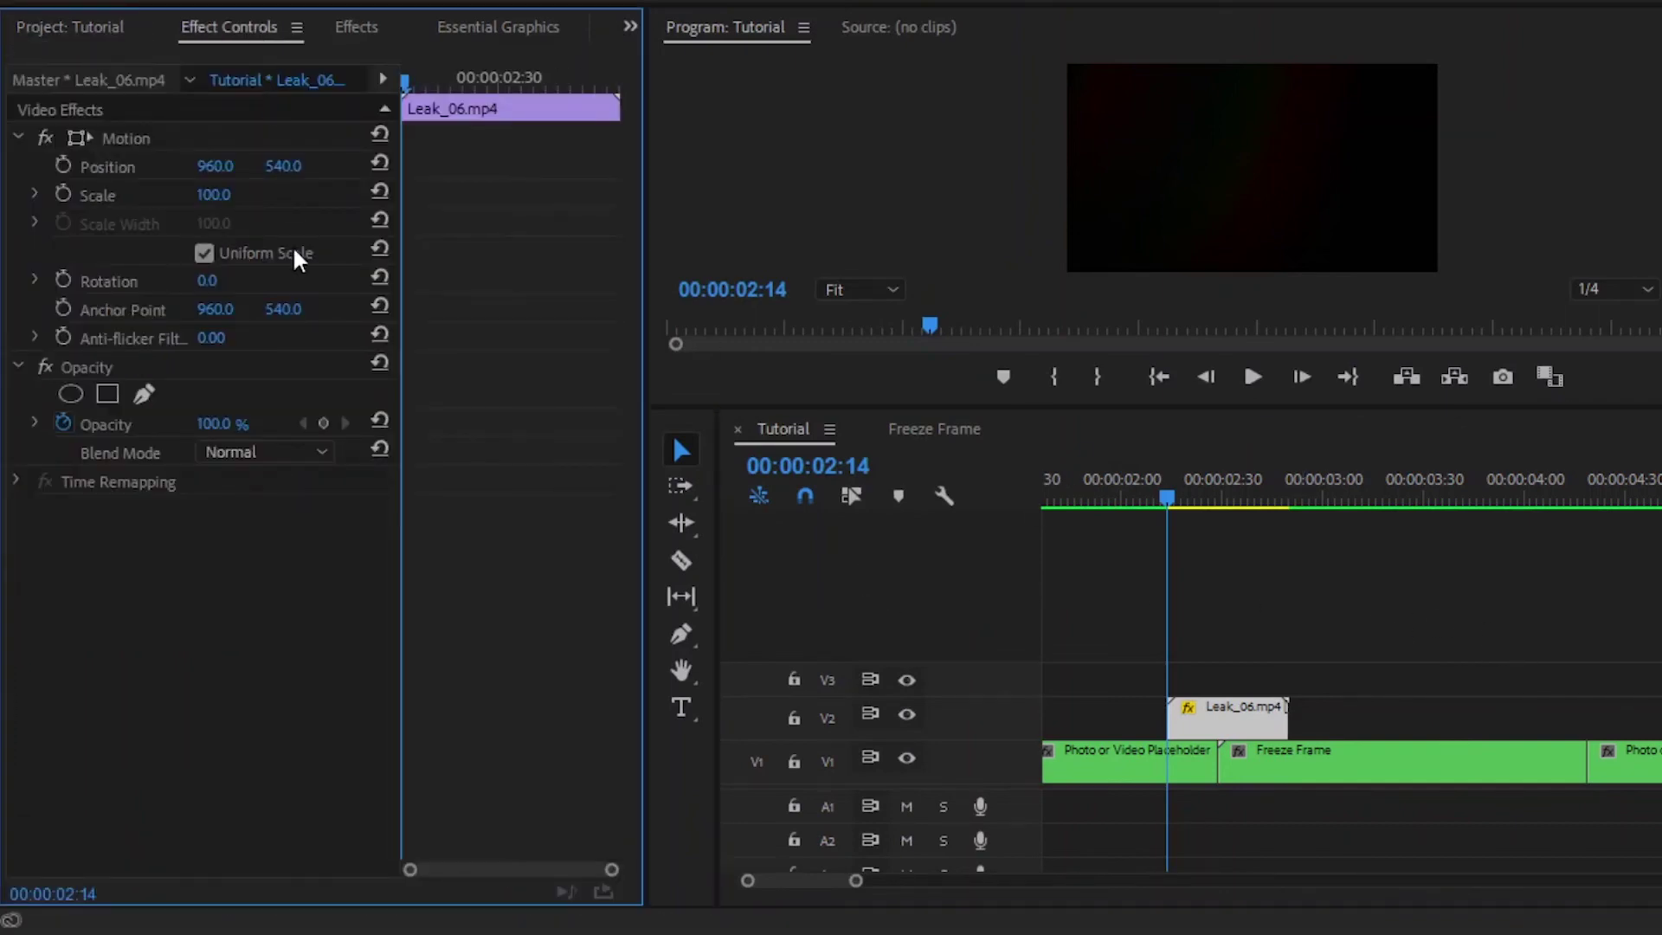
pyautogui.click(303, 453)
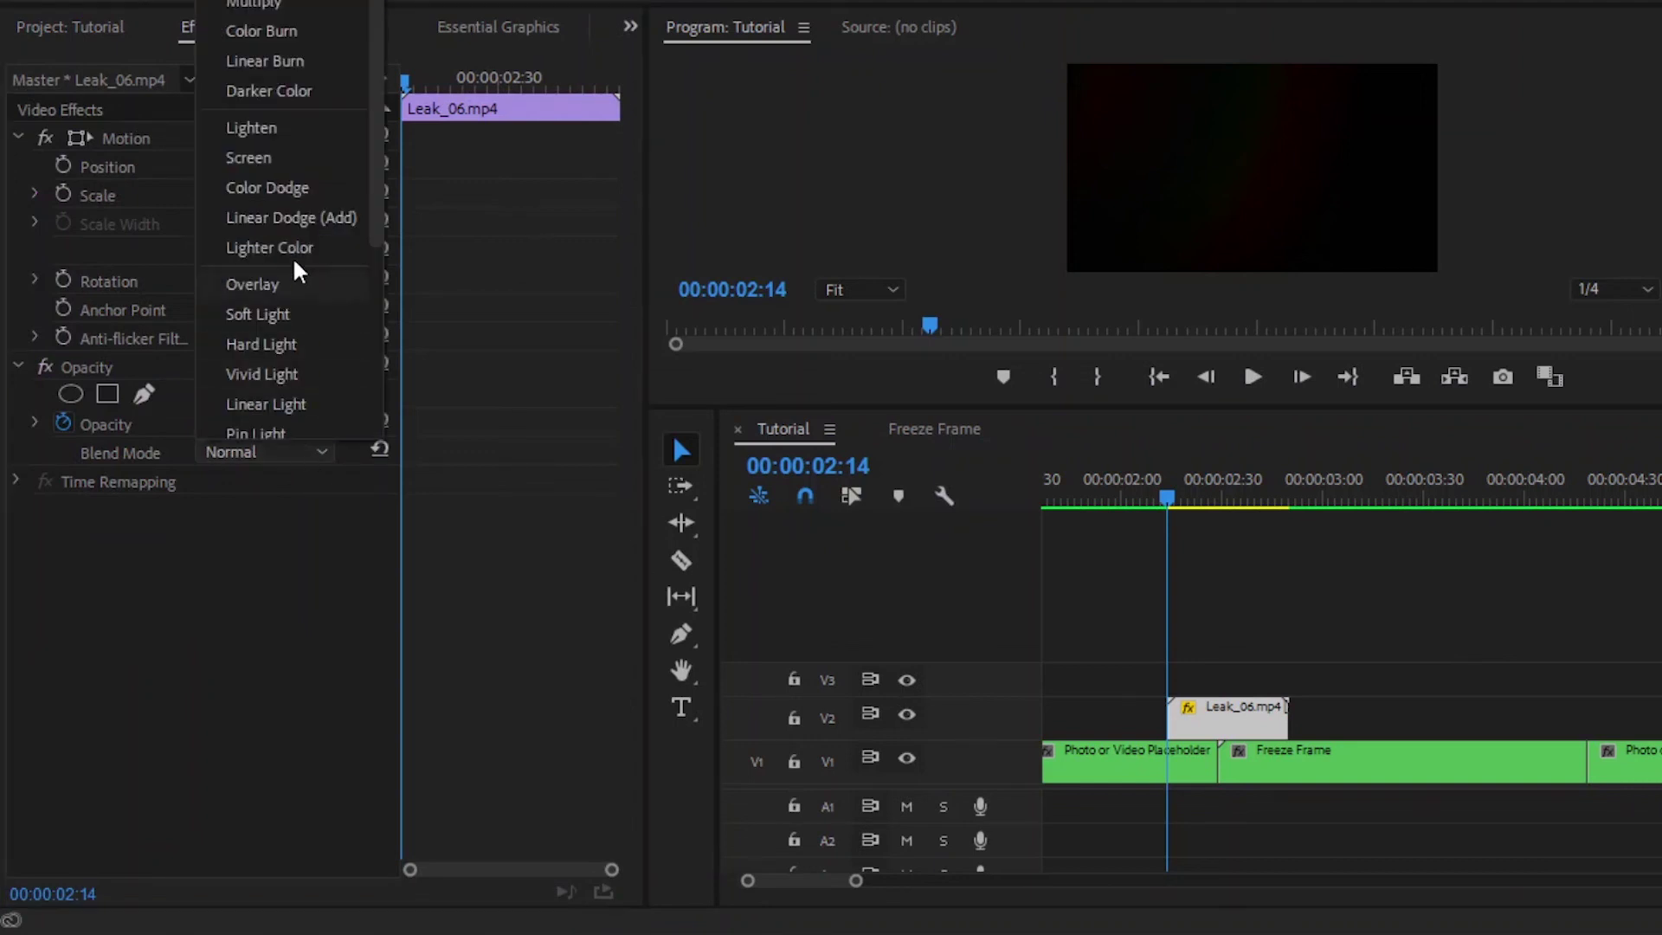
pyautogui.click(274, 158)
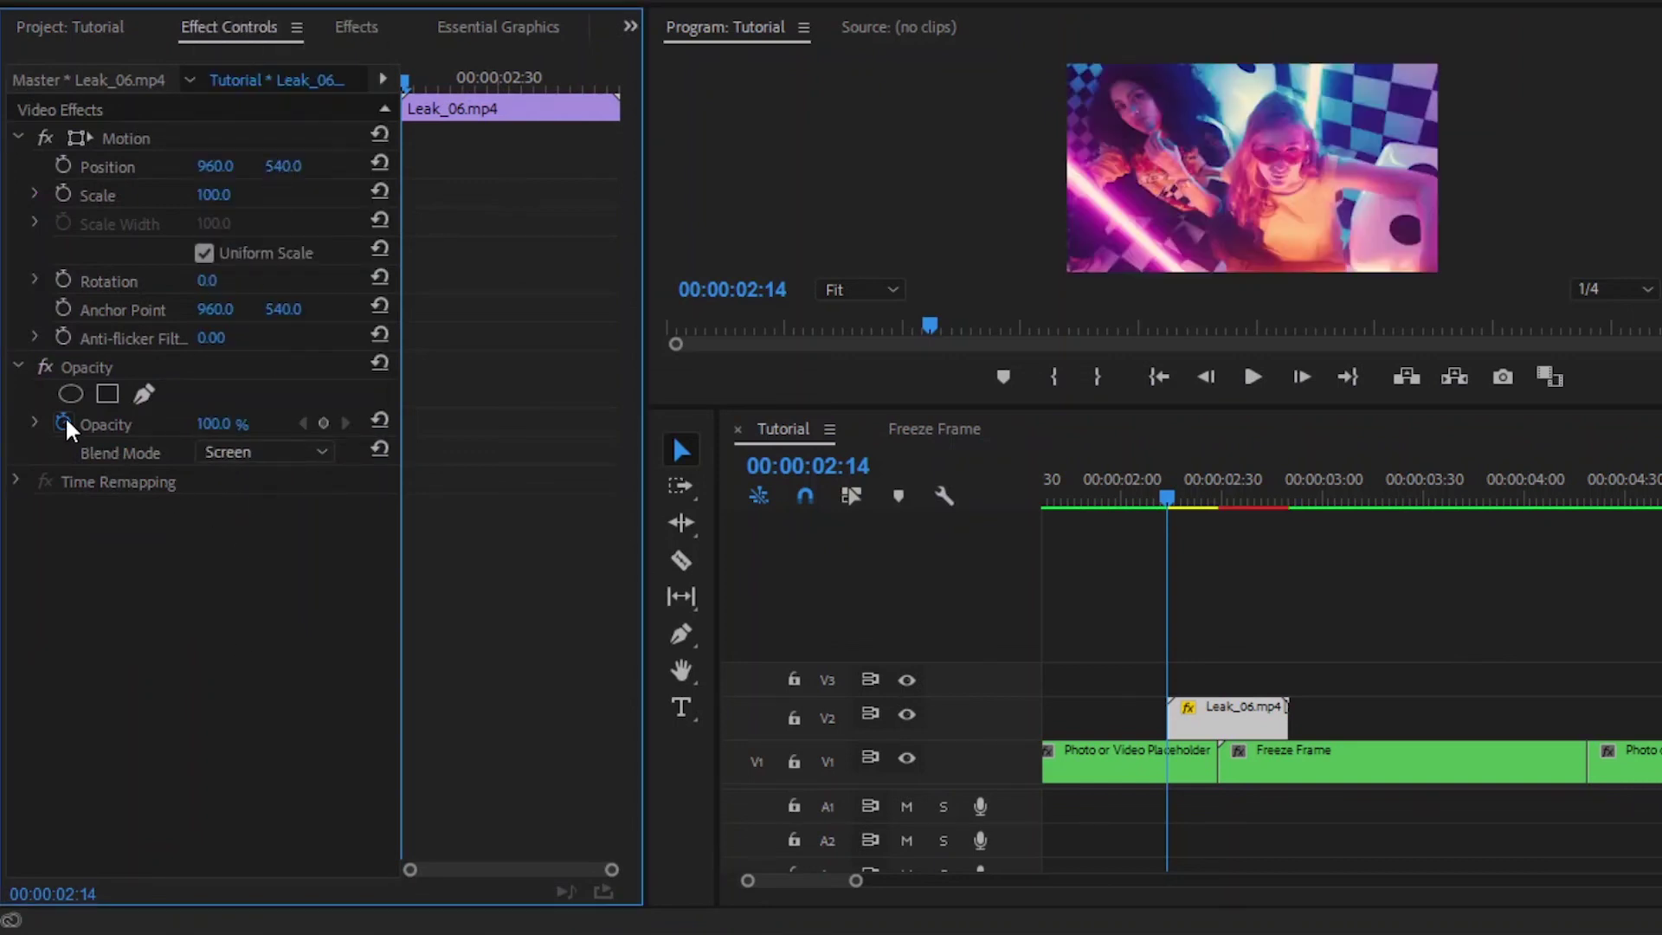
pyautogui.click(231, 420)
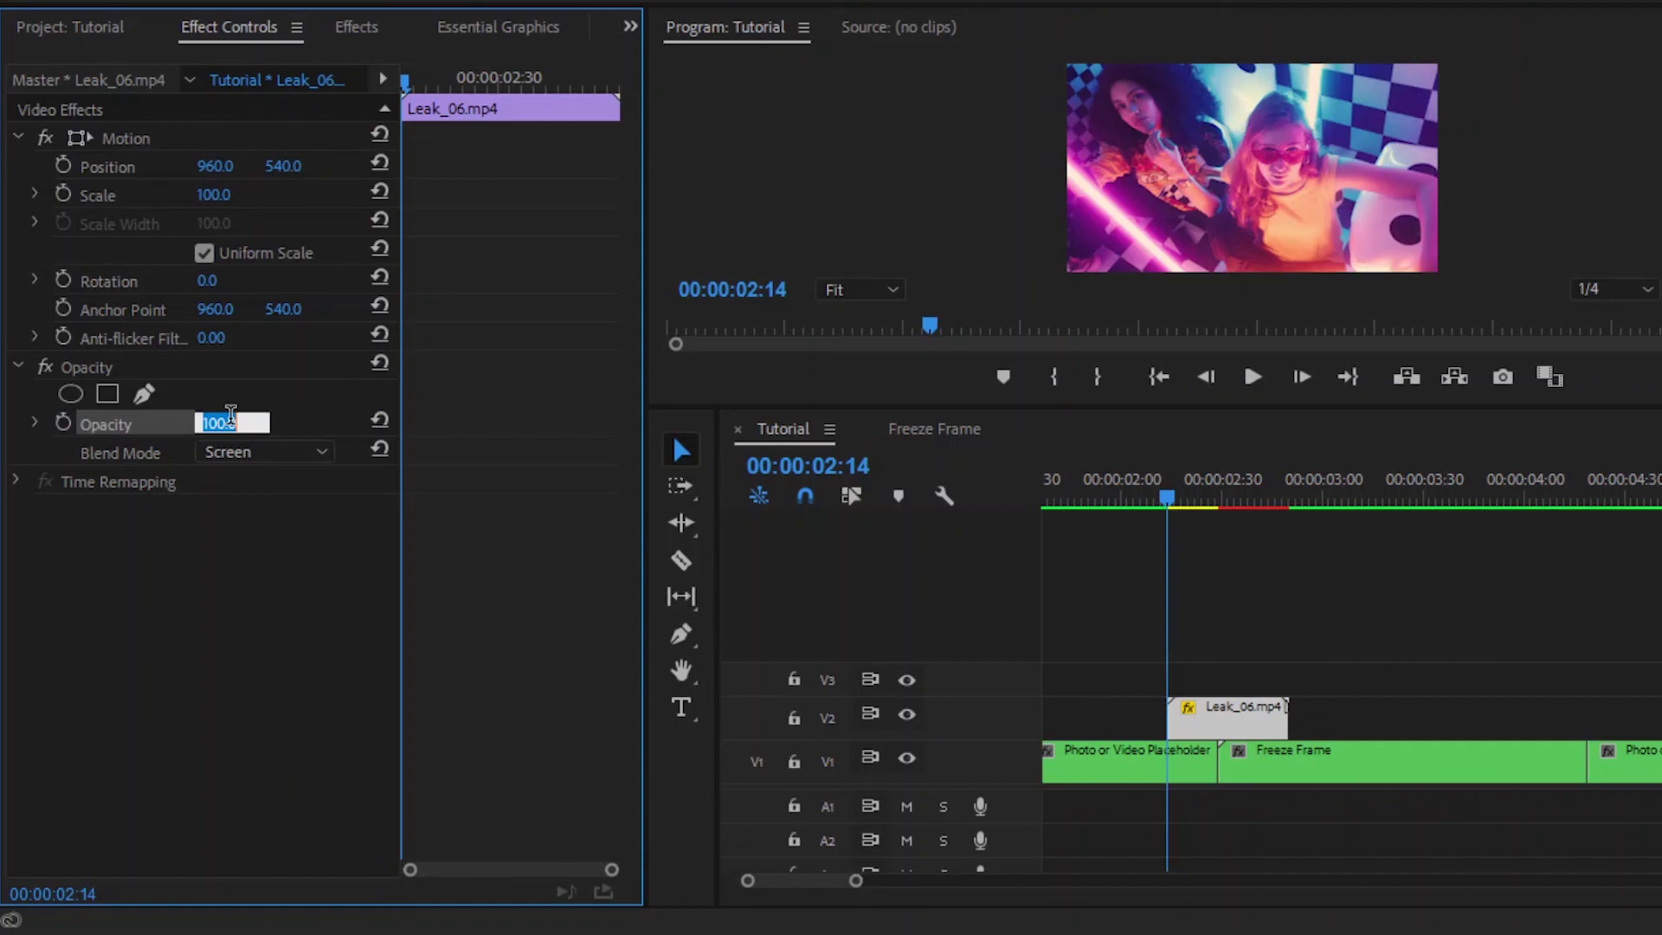
pyautogui.write('80')
pyautogui.press('Return')
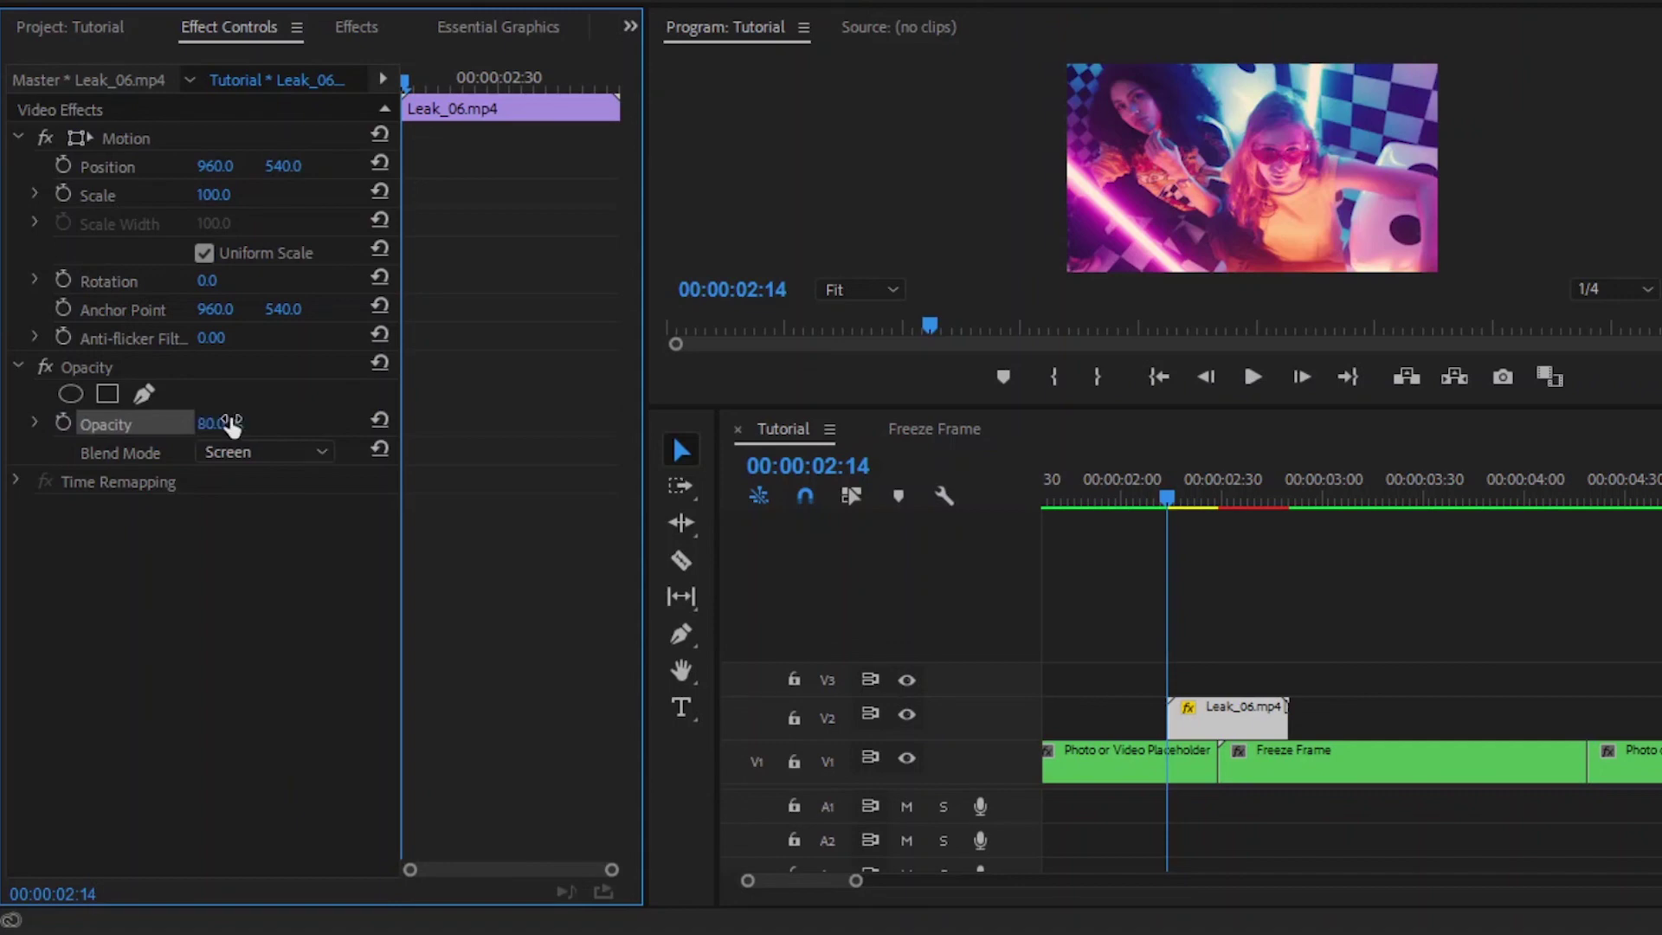
pyautogui.click(1302, 656)
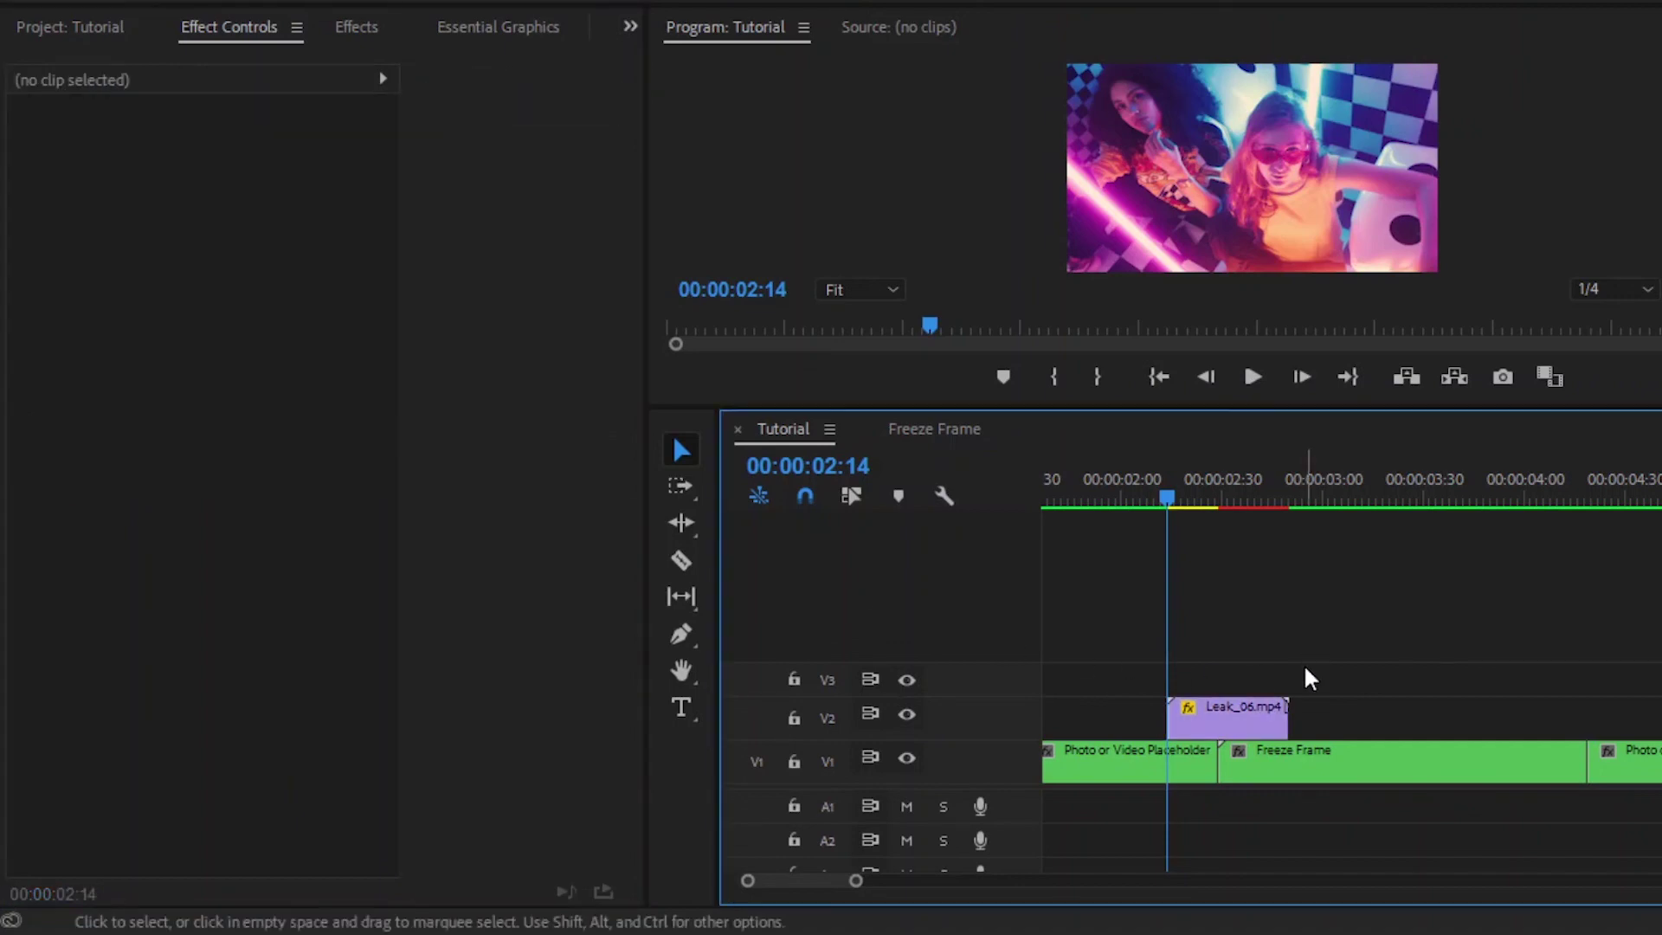
pyautogui.moveTo(855, 881); pyautogui.dragTo(943, 879)
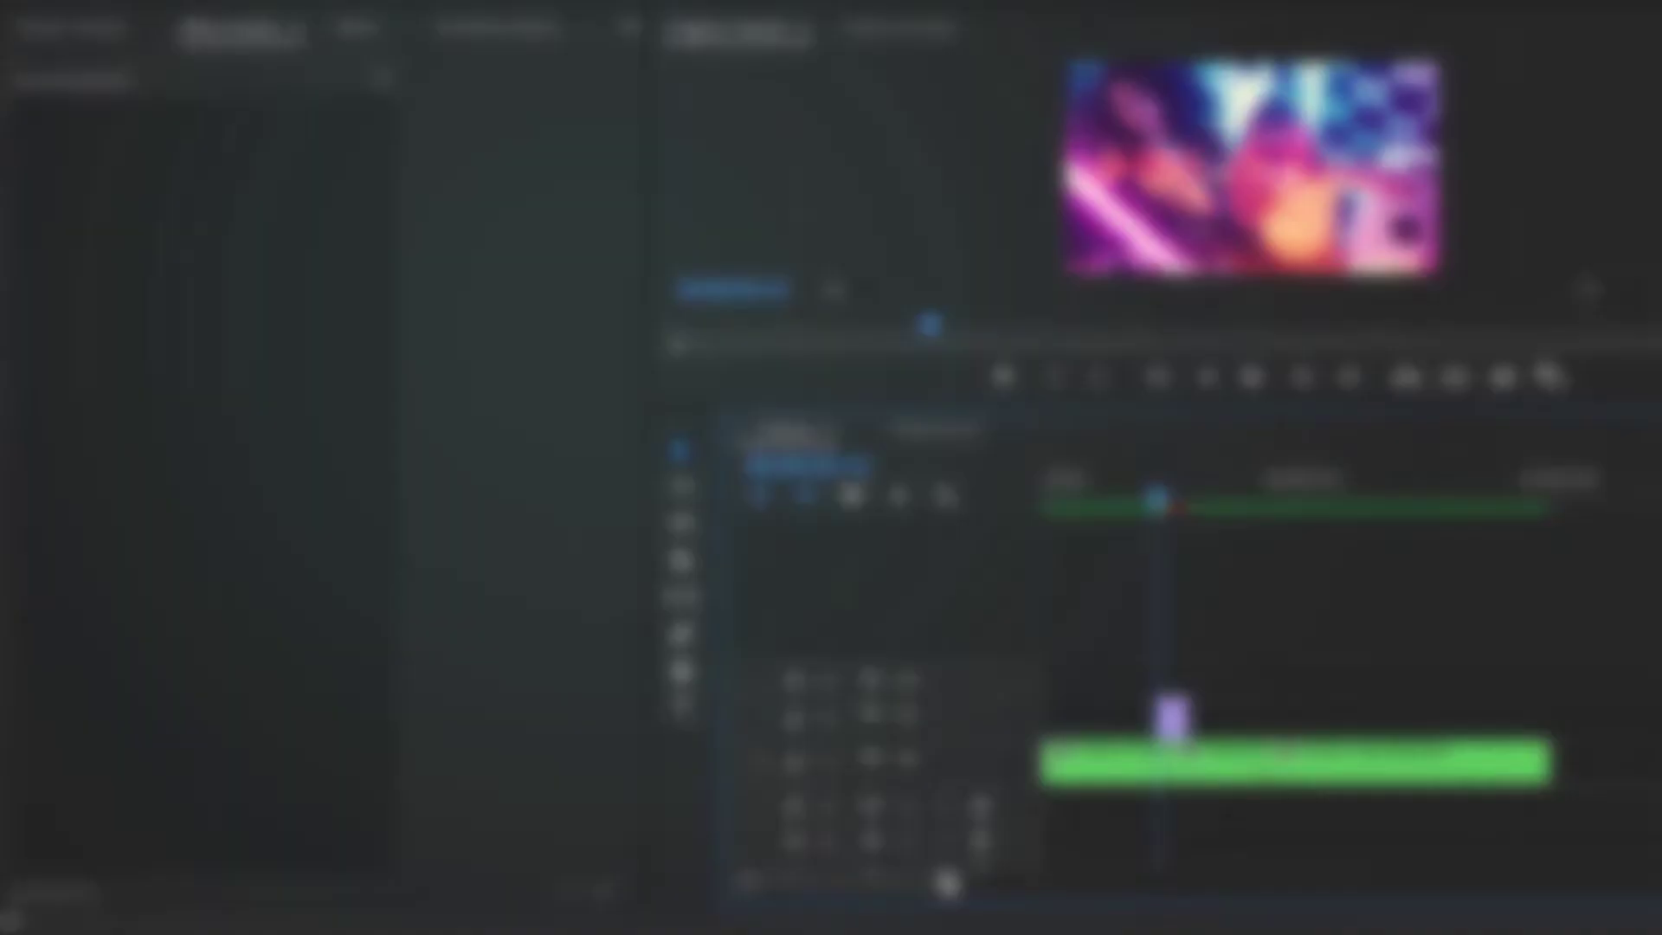